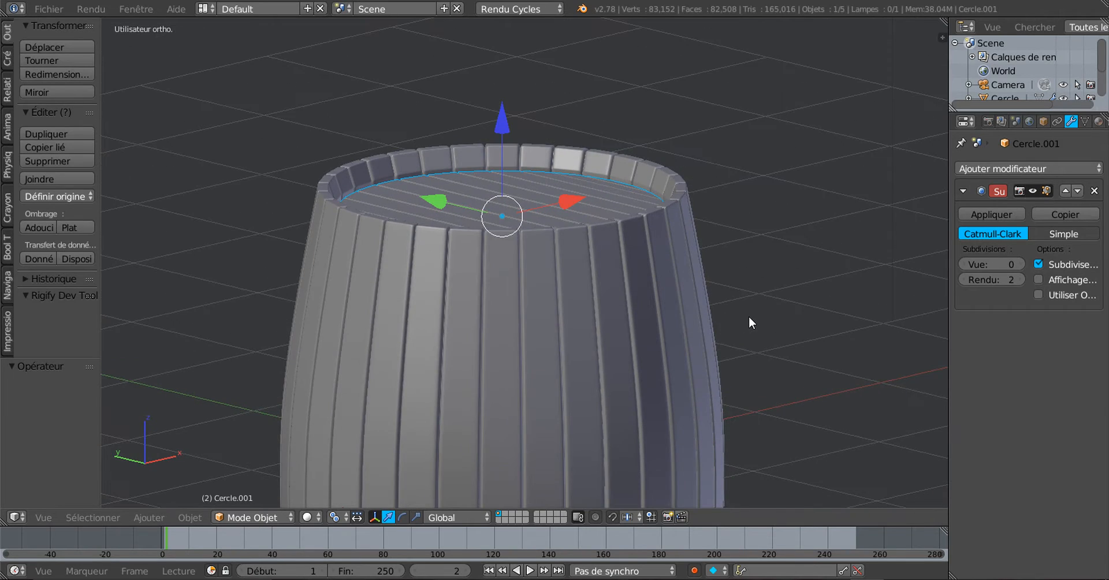
Lift the barrel's plank lid about 0.8 units along Z, clear of the rim.
{"action": "scroll", "coordinate": [751, 326], "scroll_direction": "down", "scroll_amount": 4}
{"action": "middle_click_drag", "start_coordinate": [747, 328], "coordinate": [684, 368]}
{"action": "scroll", "coordinate": [693, 335], "scroll_direction": "up", "scroll_amount": 4}
{"action": "scroll", "coordinate": [745, 390], "scroll_direction": "up", "scroll_amount": 3}
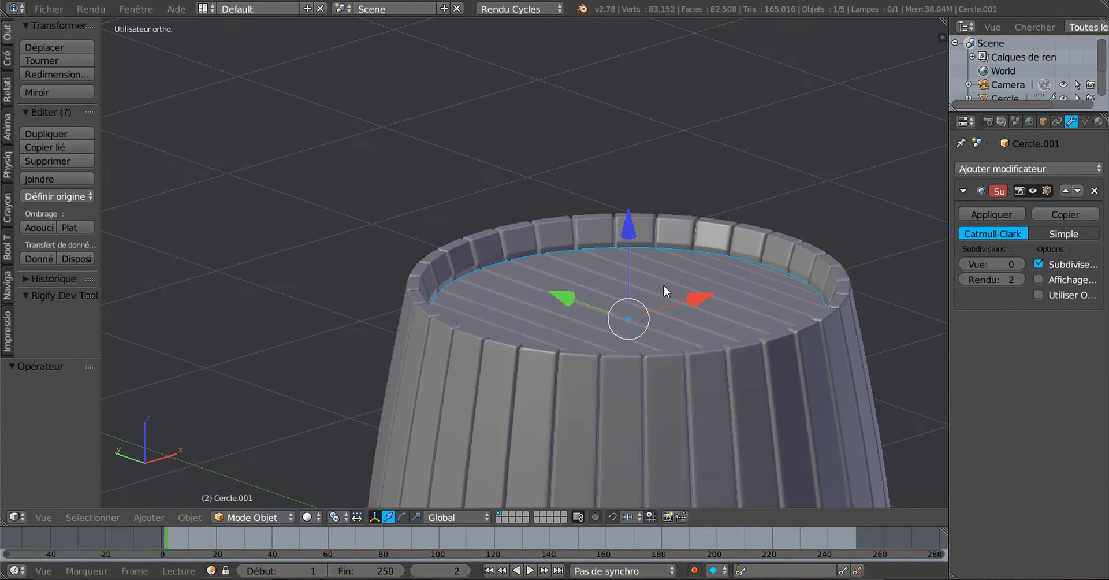
{"action": "middle_click_drag", "start_coordinate": [703, 293], "coordinate": [611, 272], "text": "shift"}
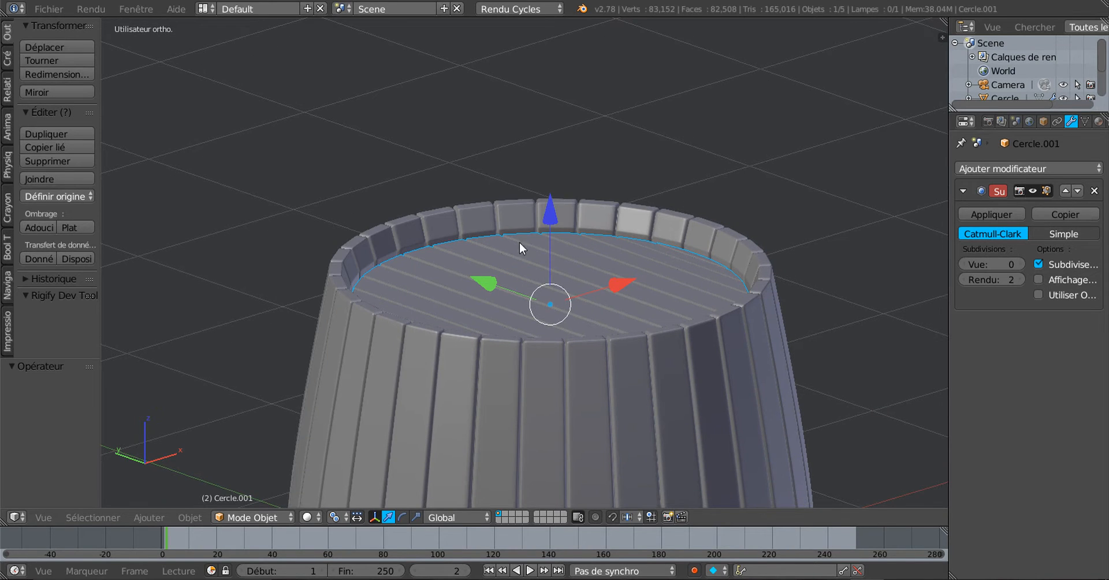
{"action": "left_click_drag", "start_coordinate": [546, 214], "coordinate": [553, 52]}
{"action": "scroll", "coordinate": [486, 261], "scroll_direction": "up", "scroll_amount": 1}
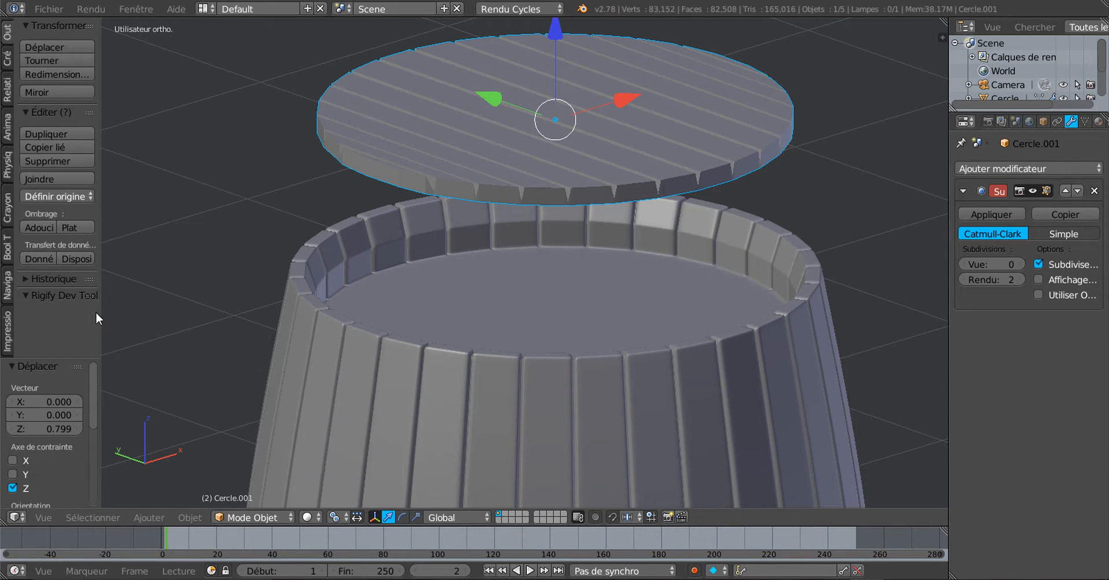
Widen the tool shelf until its button labels are fully readable.
{"action": "left_click_drag", "start_coordinate": [98, 312], "coordinate": [142, 310]}
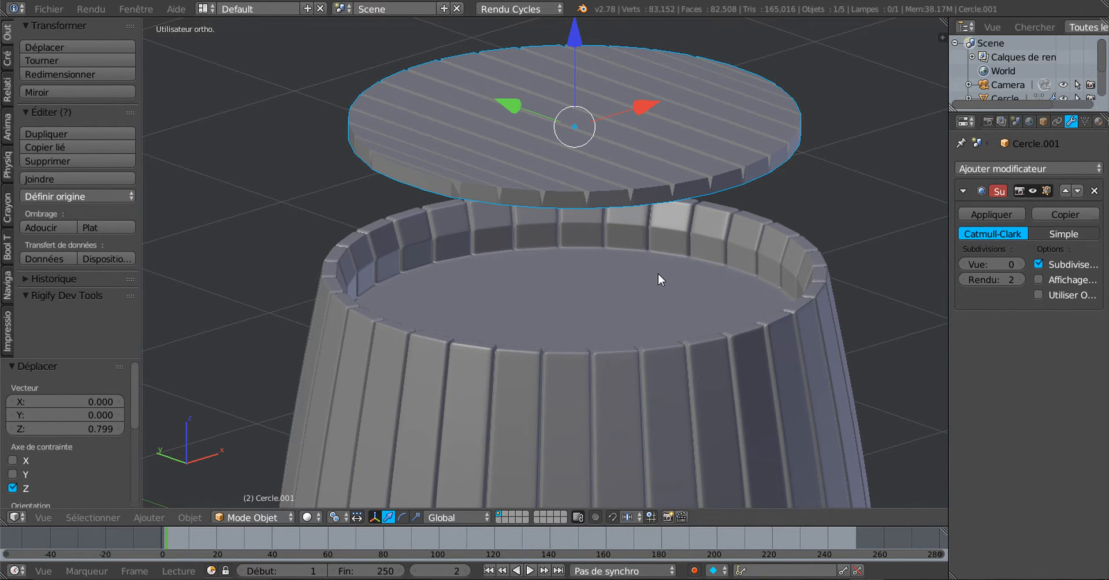
{"action": "scroll", "coordinate": [653, 274], "scroll_direction": "up", "scroll_amount": 1}
{"action": "scroll", "coordinate": [611, 339], "scroll_direction": "down", "scroll_amount": 3}
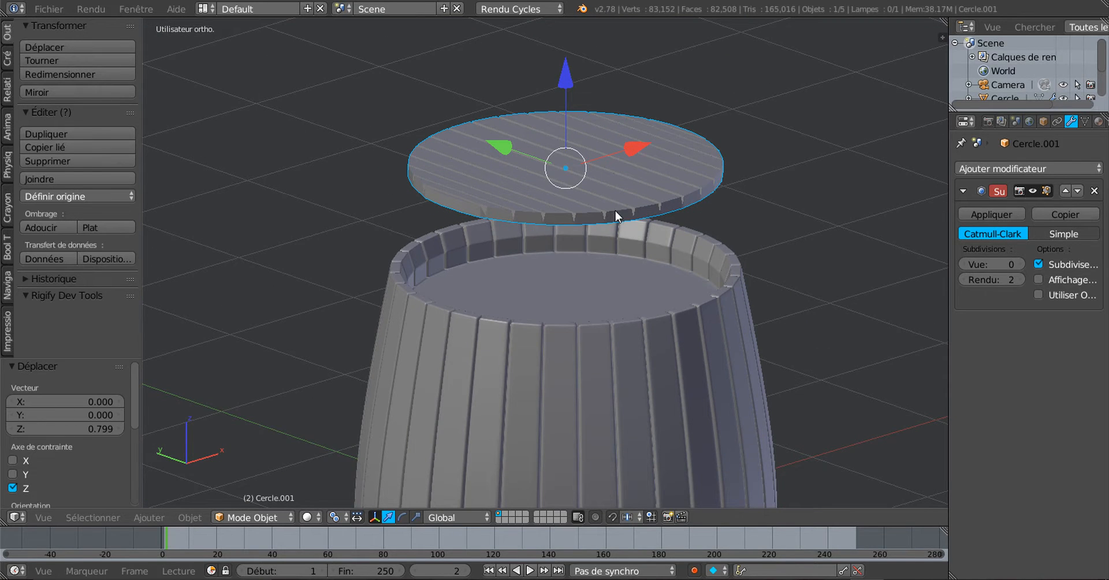
Lower the lid about 0.835 units along Z, back inside the barrel's rim.
{"action": "middle_click_drag", "start_coordinate": [612, 229], "coordinate": [615, 251], "text": "shift"}
{"action": "scroll", "coordinate": [603, 304], "scroll_direction": "up", "scroll_amount": 2}
{"action": "scroll", "coordinate": [602, 305], "scroll_direction": "down", "scroll_amount": 2}
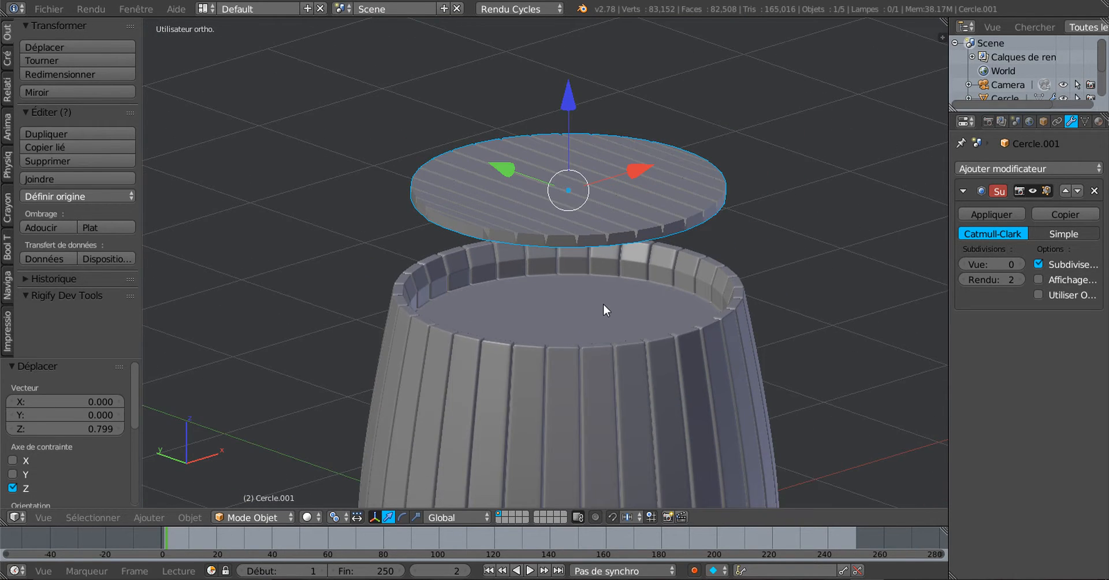
{"action": "middle_click_drag", "start_coordinate": [603, 304], "coordinate": [610, 299]}
{"action": "left_click_drag", "start_coordinate": [571, 99], "coordinate": [598, 237]}
Using a front wireframe view, raise the lid about 0.036 units along Z to seat it just below the barrel's inner rim.
{"action": "key", "text": "KP_7"}
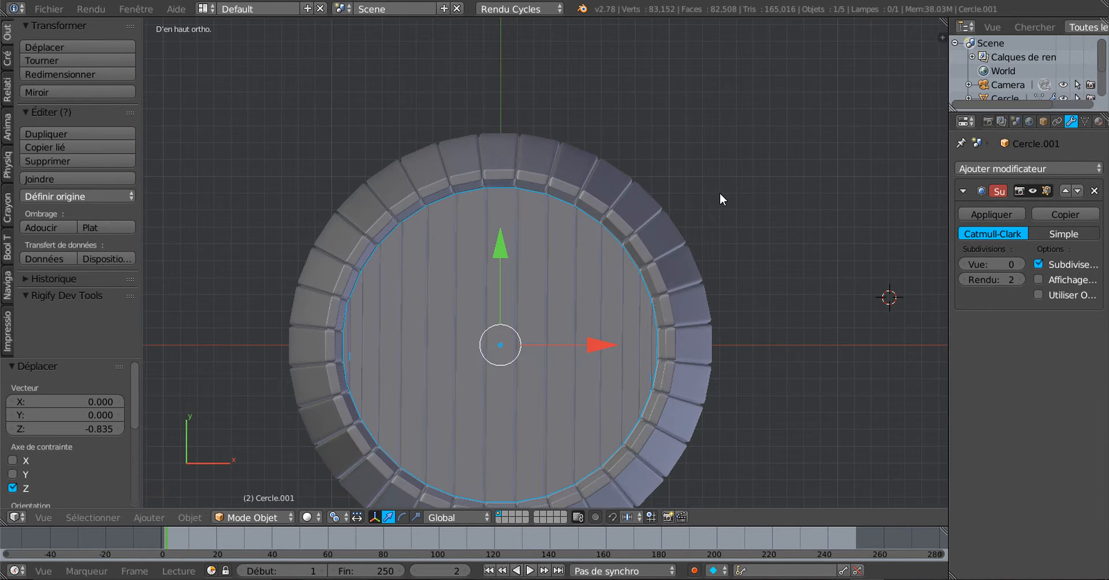
{"action": "key", "text": "KP_1"}
{"action": "scroll", "coordinate": [716, 204], "scroll_direction": "down", "scroll_amount": 4}
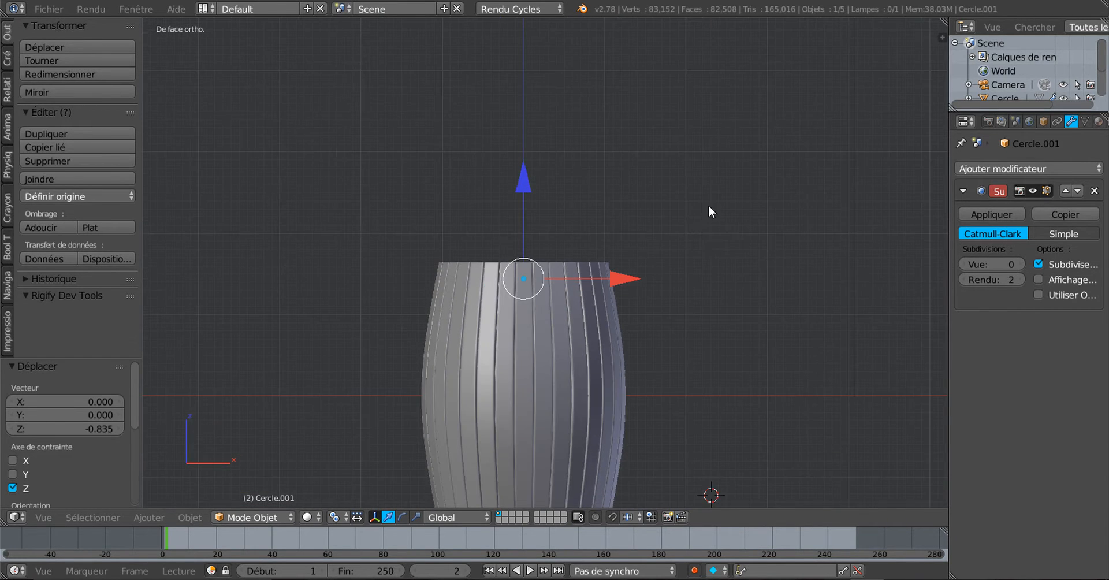
{"action": "scroll", "coordinate": [684, 259], "scroll_direction": "up", "scroll_amount": 3}
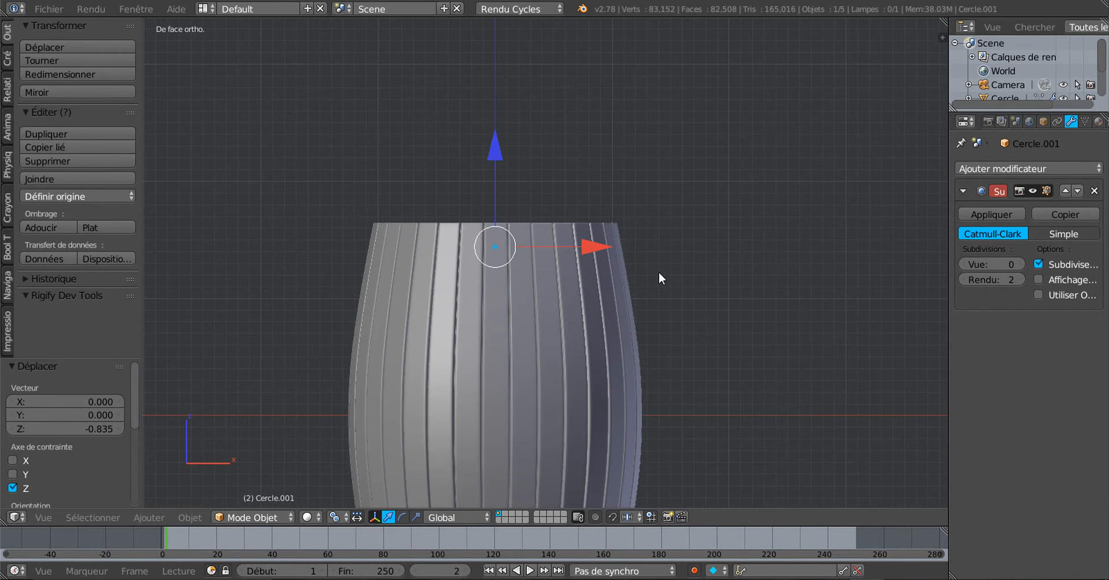
{"action": "key", "text": "z"}
{"action": "scroll", "coordinate": [658, 271], "scroll_direction": "up", "scroll_amount": 5}
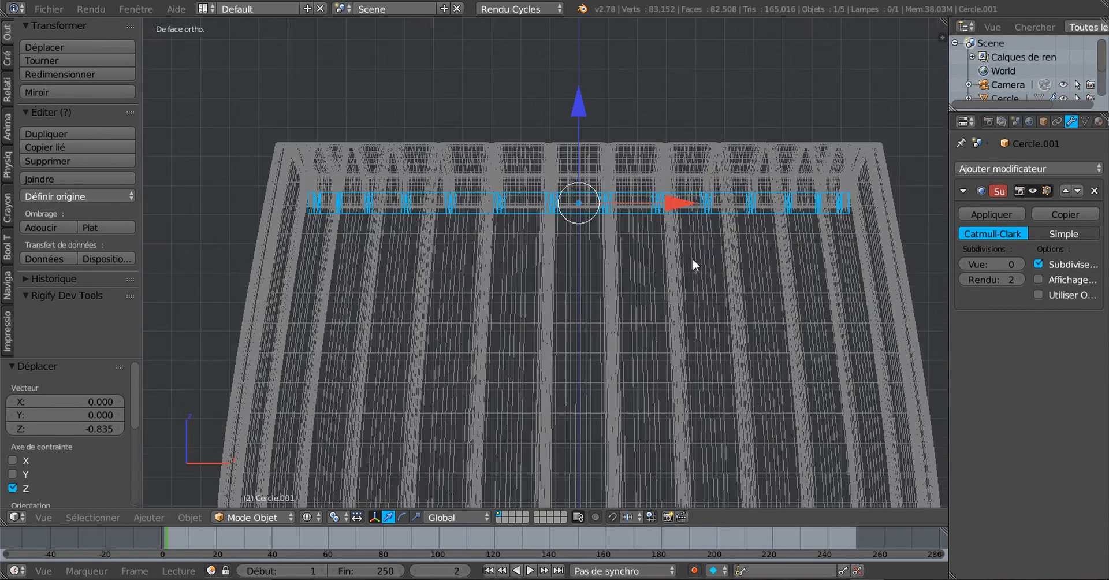
{"action": "scroll", "coordinate": [692, 258], "scroll_direction": "up", "scroll_amount": 2}
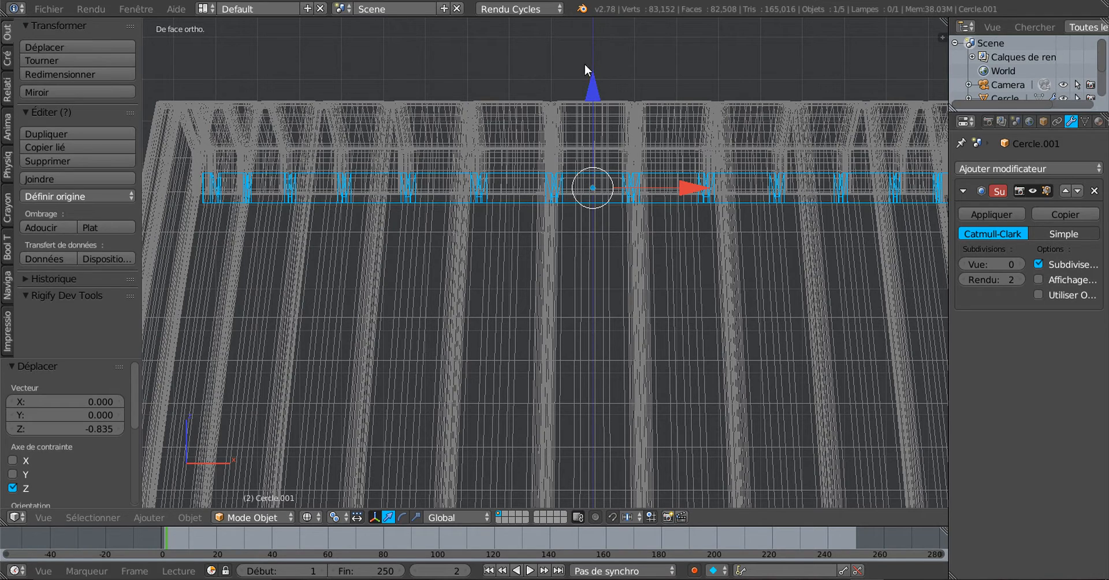
{"action": "key", "text": "g"}
{"action": "key", "text": "z"}
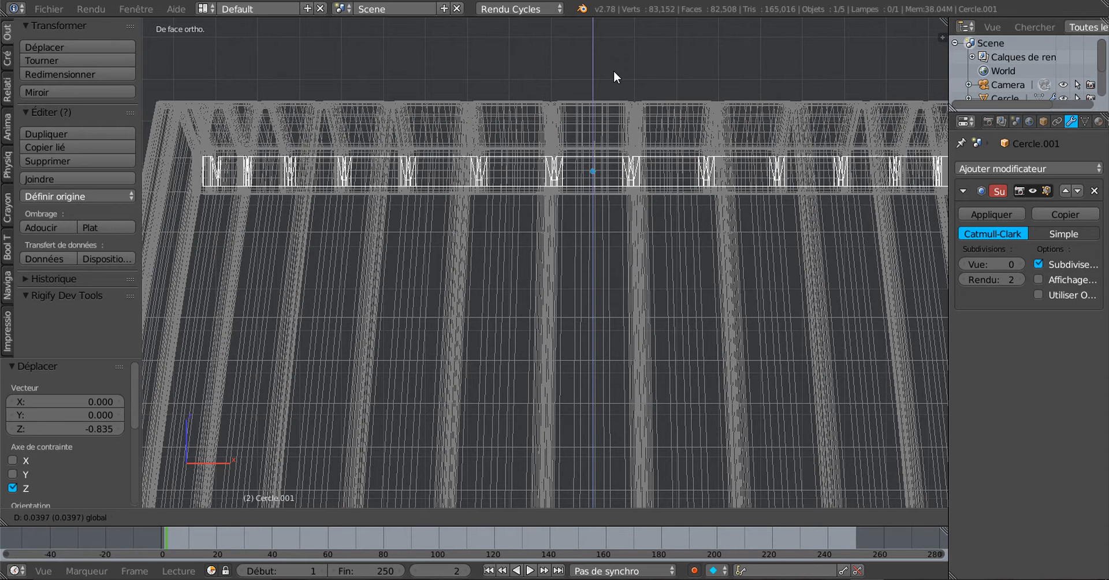
{"action": "left_click", "coordinate": [615, 71]}
{"action": "scroll", "coordinate": [349, 167], "scroll_direction": "down", "scroll_amount": 1}
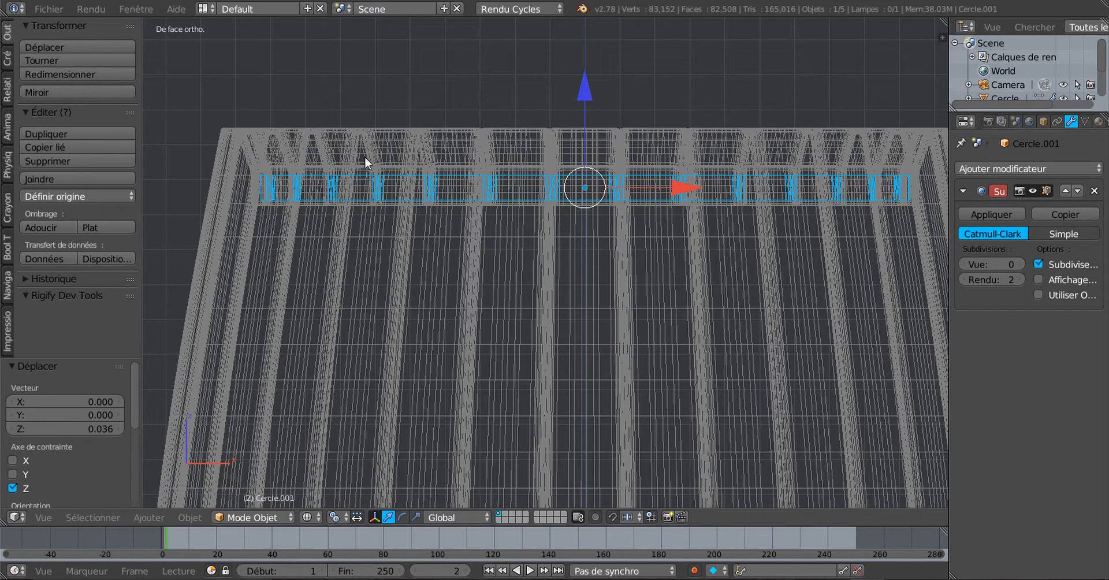
{"action": "key", "text": "z"}
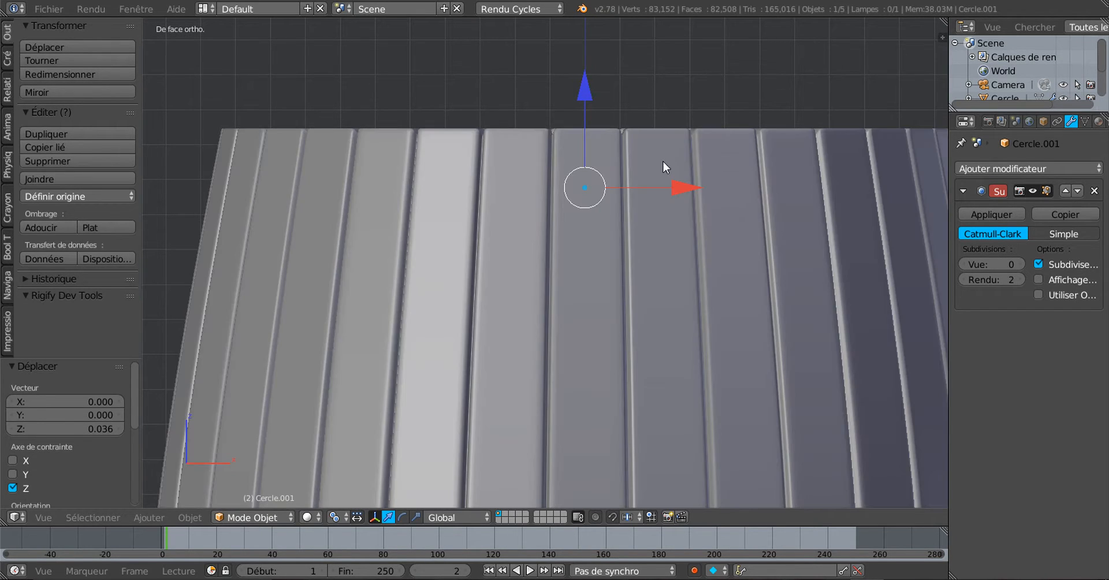
{"action": "middle_click_drag", "start_coordinate": [663, 161], "coordinate": [661, 186]}
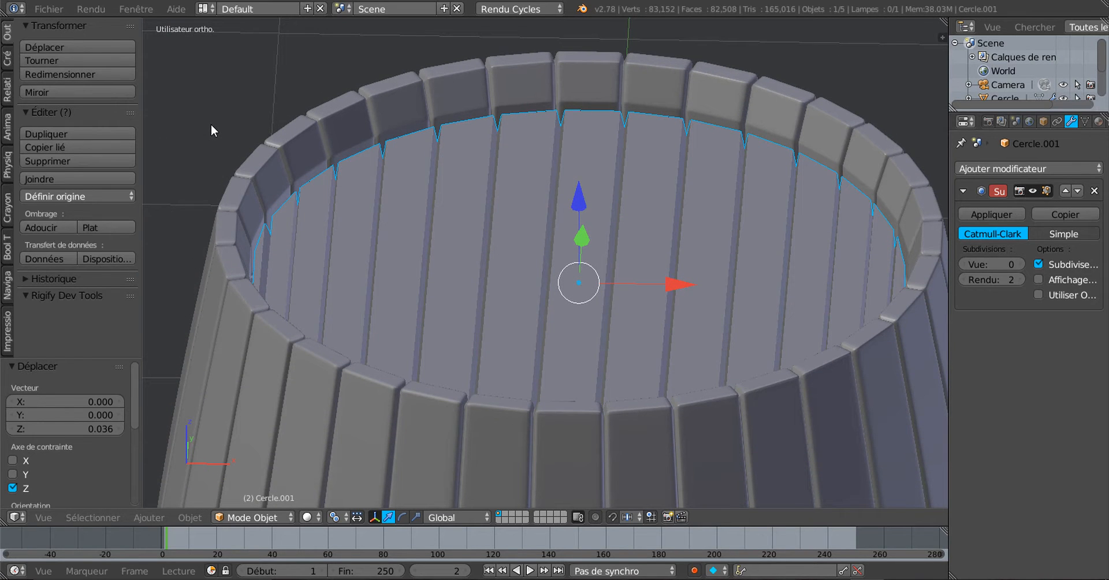
Fine-tune the lid's height in front wireframe view by moving it about -0.008 units along Z.
{"action": "key", "text": "KP_1"}
{"action": "key", "text": "z"}
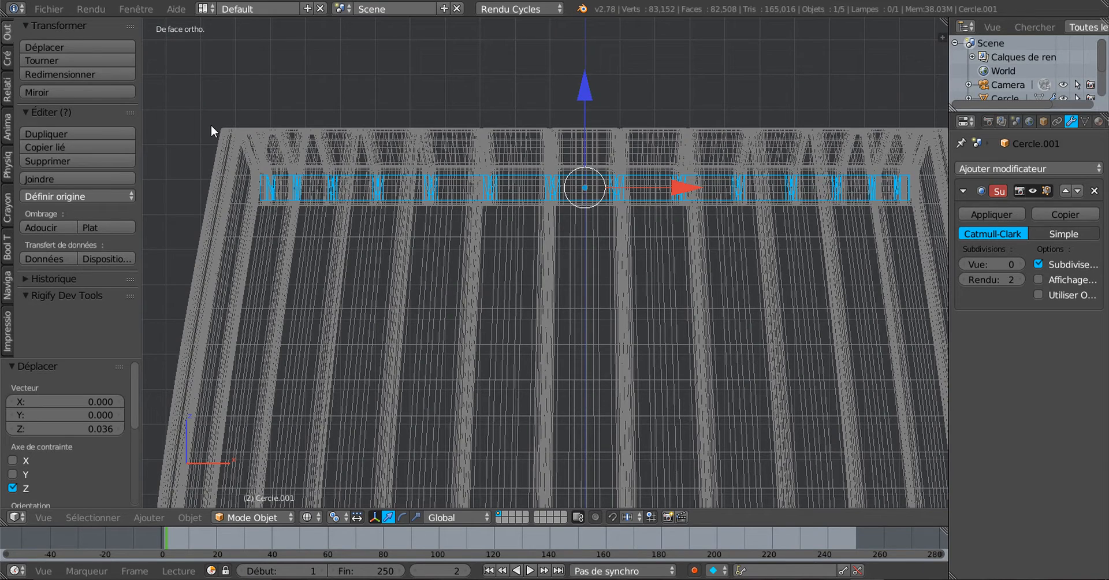
{"action": "left_click_drag", "start_coordinate": [583, 100], "coordinate": [597, 99]}
{"action": "scroll", "coordinate": [598, 99], "scroll_direction": "down", "scroll_amount": 3}
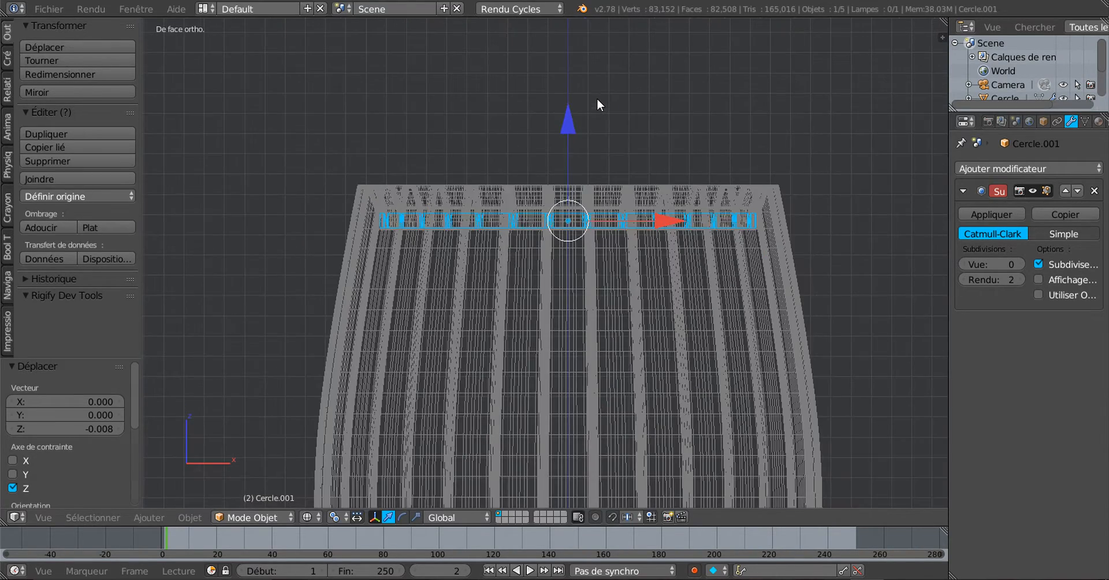
Inspect the lid's plank mesh in Edit Mode, ending in Object Mode with solid shading.
{"action": "key", "text": "Tab"}
{"action": "middle_click_drag", "start_coordinate": [601, 128], "coordinate": [618, 237]}
{"action": "key", "text": "z"}
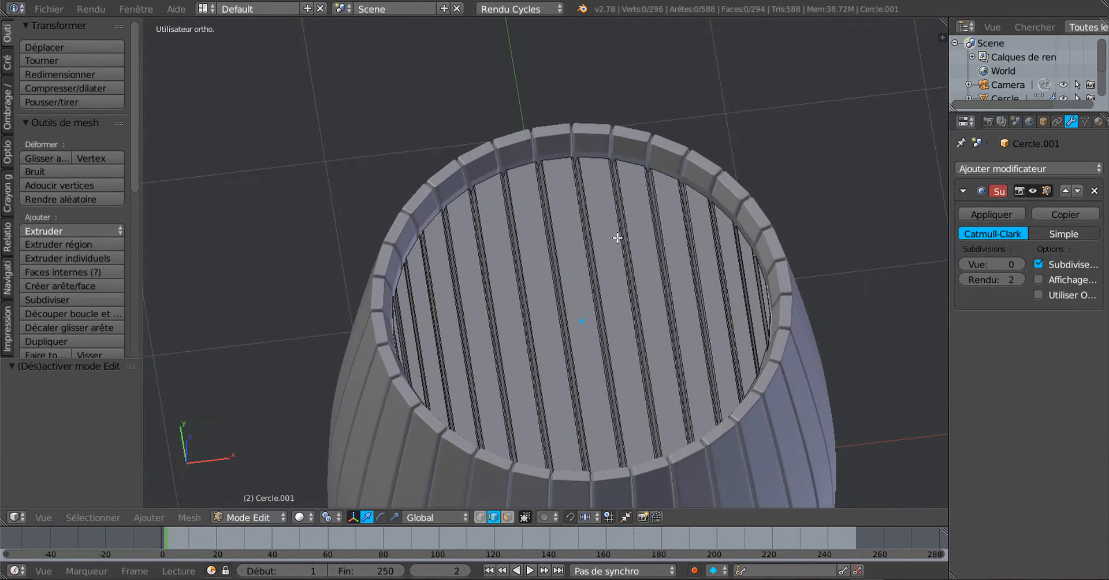
{"action": "key", "text": "z"}
{"action": "key", "text": "z"}
{"action": "key", "text": "Tab"}
{"action": "mouse_move", "coordinate": [609, 277]}
{"action": "middle_mouse_down"}
{"action": "mouse_move", "coordinate": [601, 264]}
{"action": "mouse_move", "coordinate": [598, 283]}
{"action": "middle_mouse_up"}
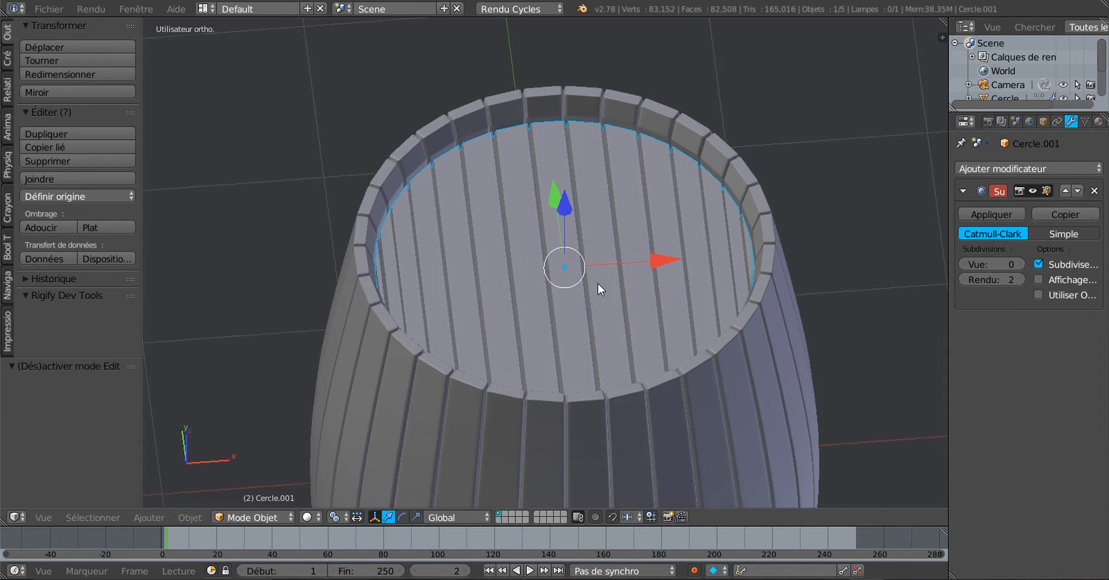
Examine the whole barrel with its seated lid from several angles, including directly above and the front.
{"action": "scroll", "coordinate": [597, 283], "scroll_direction": "down", "scroll_amount": 3}
{"action": "middle_click_drag", "start_coordinate": [593, 335], "coordinate": [570, 271]}
{"action": "scroll", "coordinate": [568, 235], "scroll_direction": "up", "scroll_amount": 2}
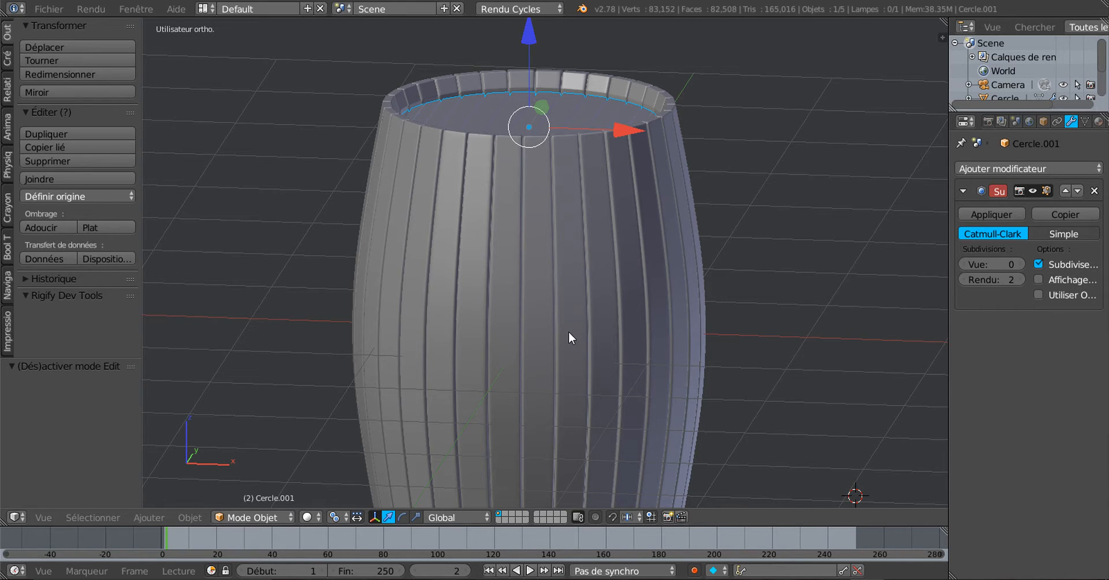
{"action": "scroll", "coordinate": [569, 331], "scroll_direction": "down", "scroll_amount": 1}
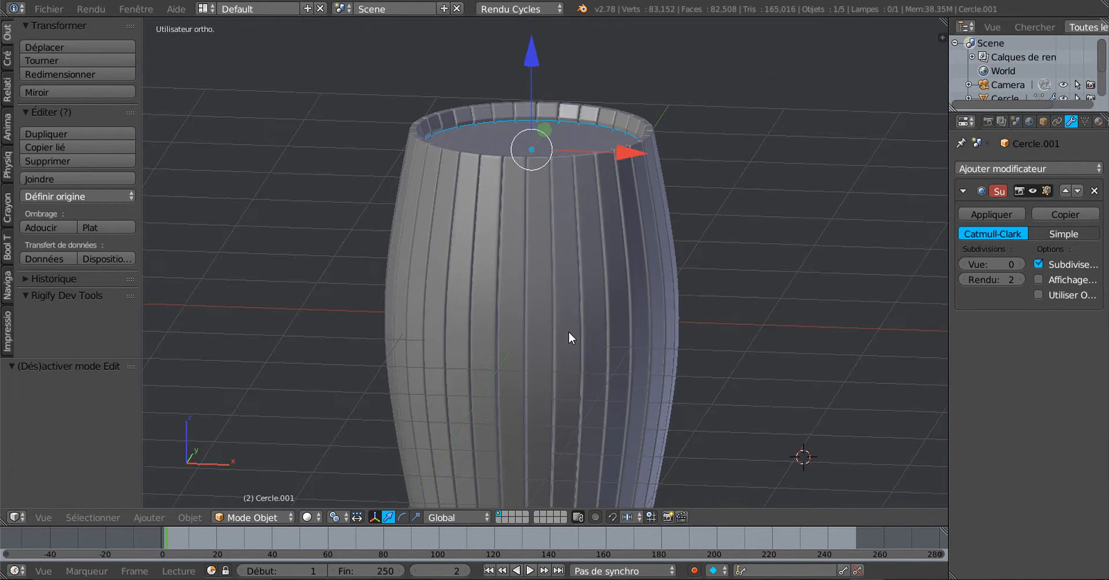
{"action": "middle_click_drag", "start_coordinate": [568, 331], "coordinate": [744, 310]}
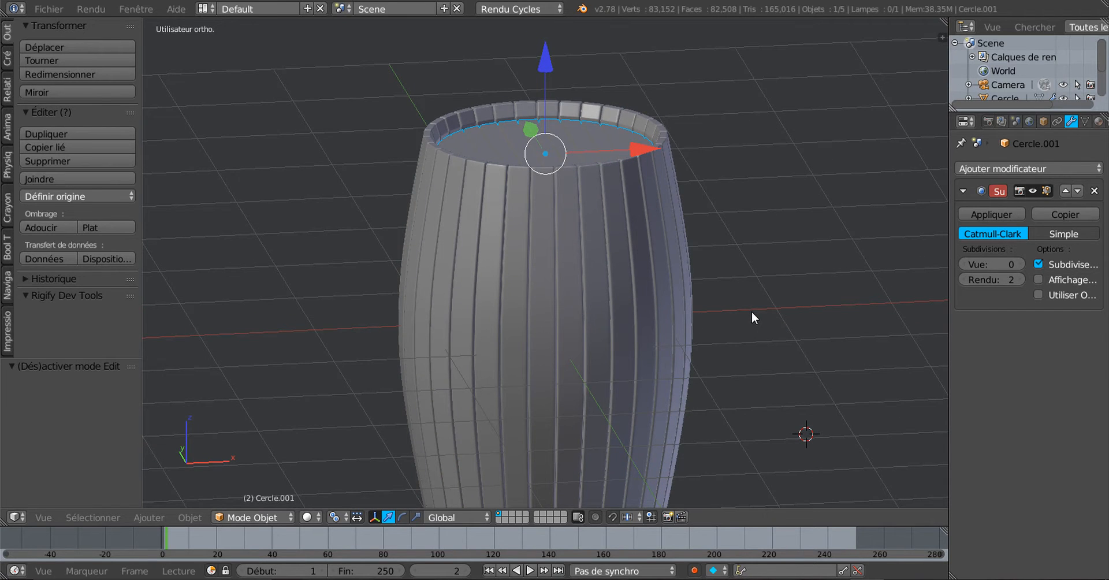
{"action": "key", "text": "KP_7"}
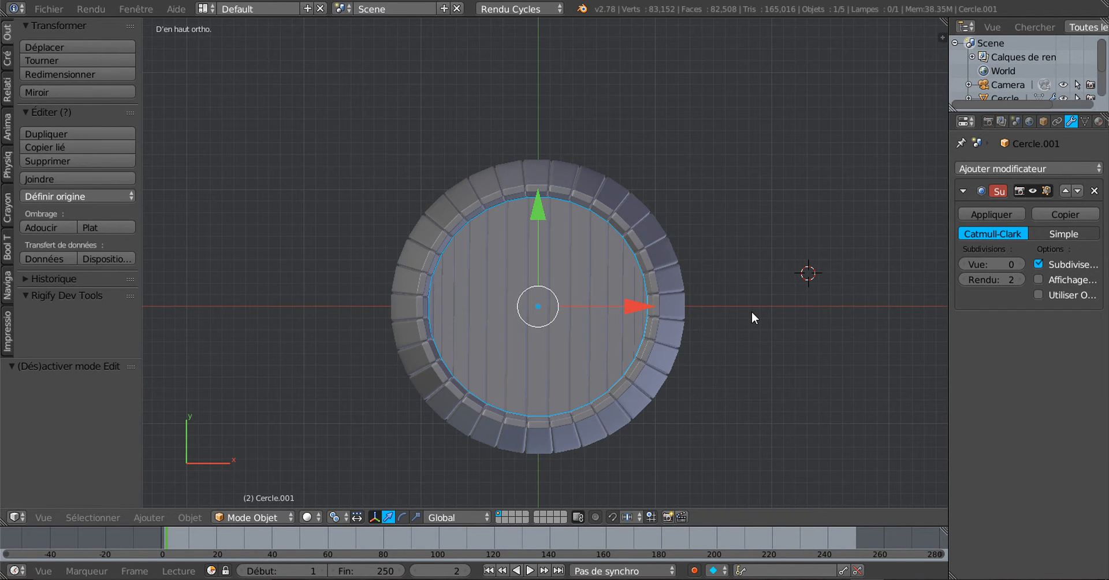
{"action": "key", "text": "KP_1"}
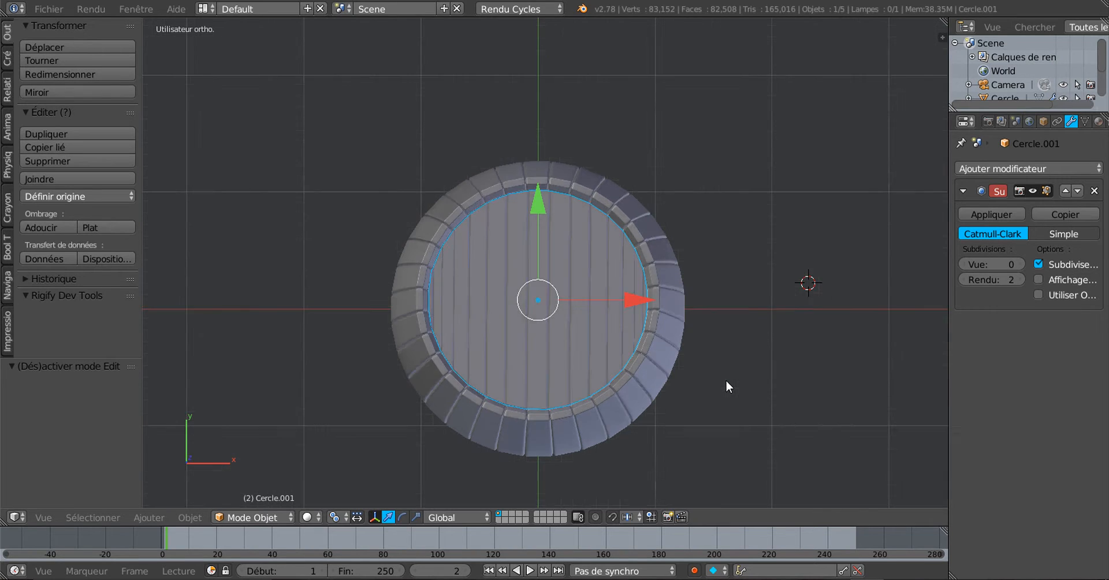
{"action": "scroll", "coordinate": [724, 359], "scroll_direction": "down", "scroll_amount": 2}
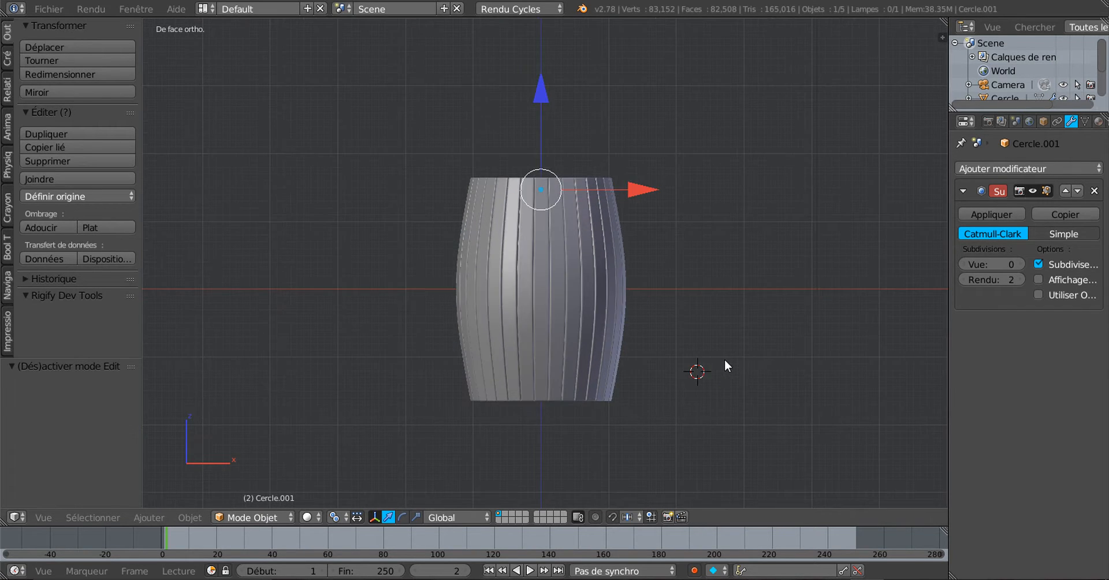
{"action": "scroll", "coordinate": [725, 359], "scroll_direction": "up", "scroll_amount": 1}
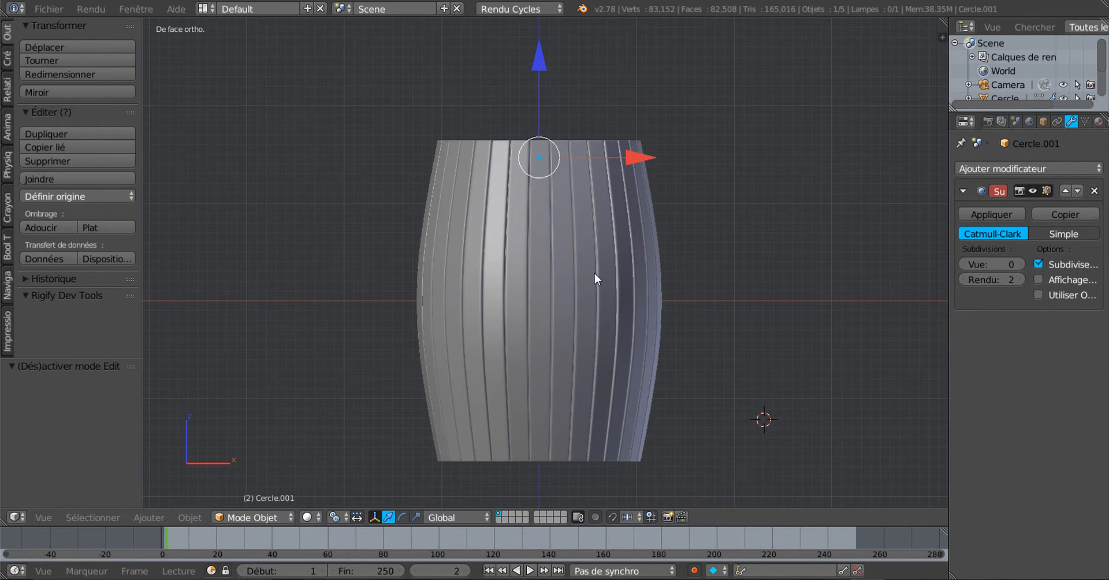
Display the 3D printing tools and widen the tool shelf to show their full labels.
{"action": "left_click", "coordinate": [4, 341]}
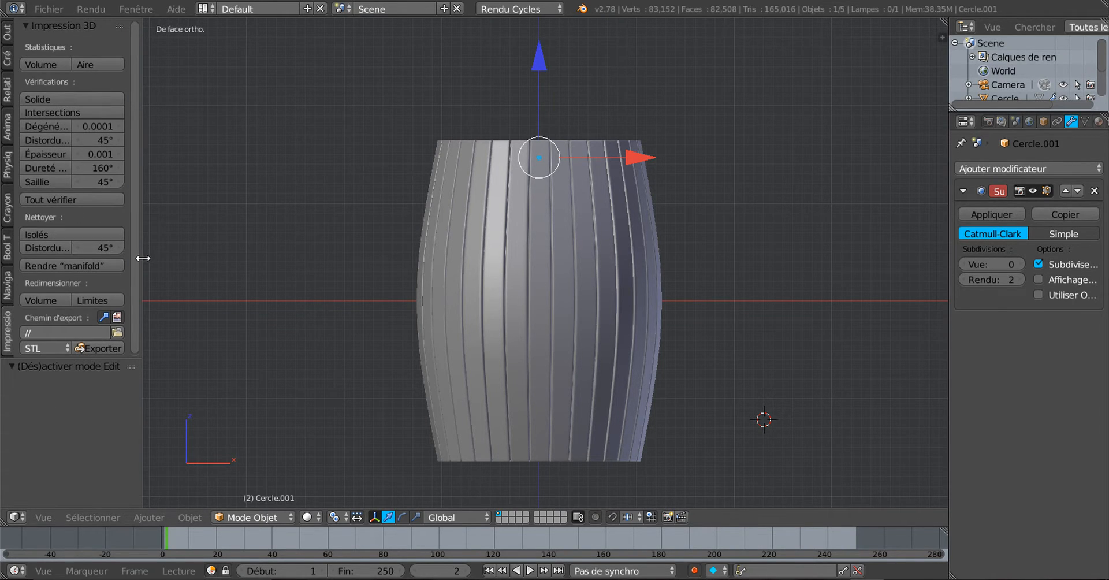
{"action": "left_click_drag", "start_coordinate": [139, 260], "coordinate": [185, 260]}
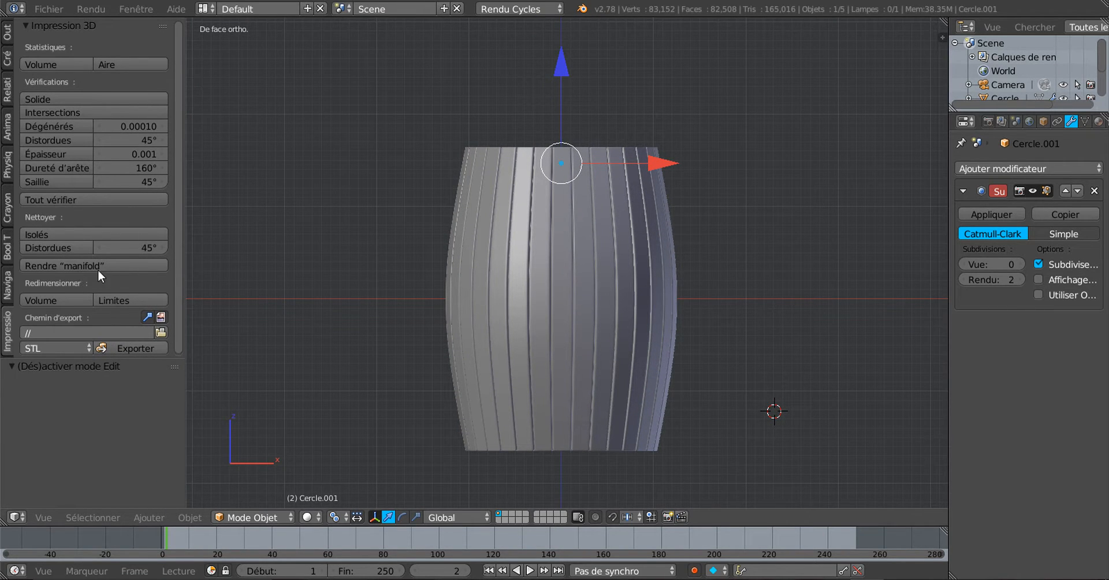
{"action": "scroll", "coordinate": [505, 254], "scroll_direction": "up", "scroll_amount": 2}
{"action": "middle_click_drag", "start_coordinate": [505, 255], "coordinate": [505, 290]}
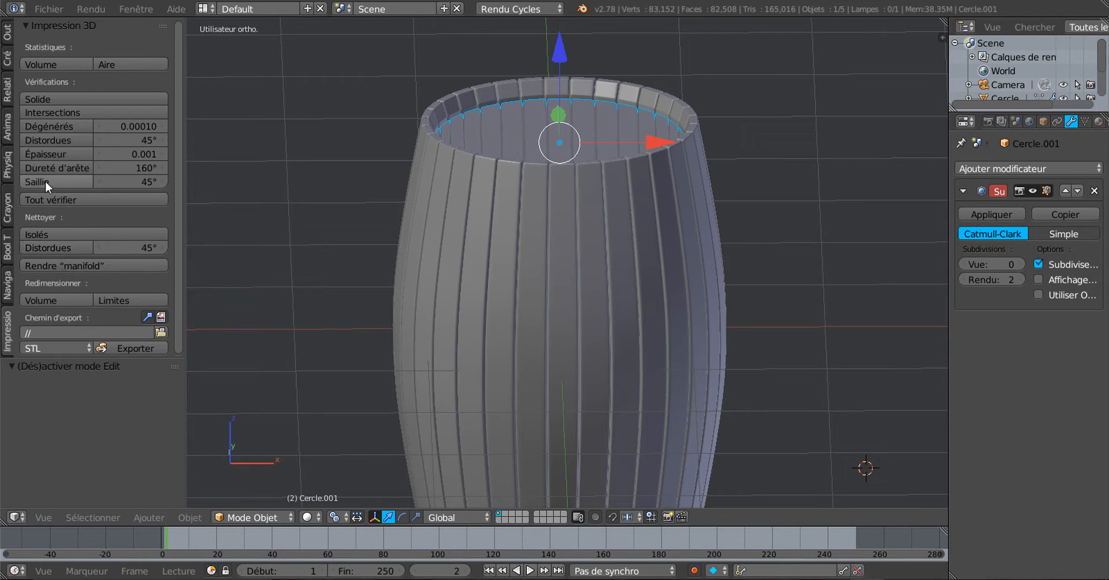
{"action": "scroll", "coordinate": [498, 227], "scroll_direction": "down", "scroll_amount": 2}
{"action": "middle_click_drag", "start_coordinate": [498, 227], "coordinate": [757, 273]}
{"action": "scroll", "coordinate": [524, 292], "scroll_direction": "up", "scroll_amount": 3}
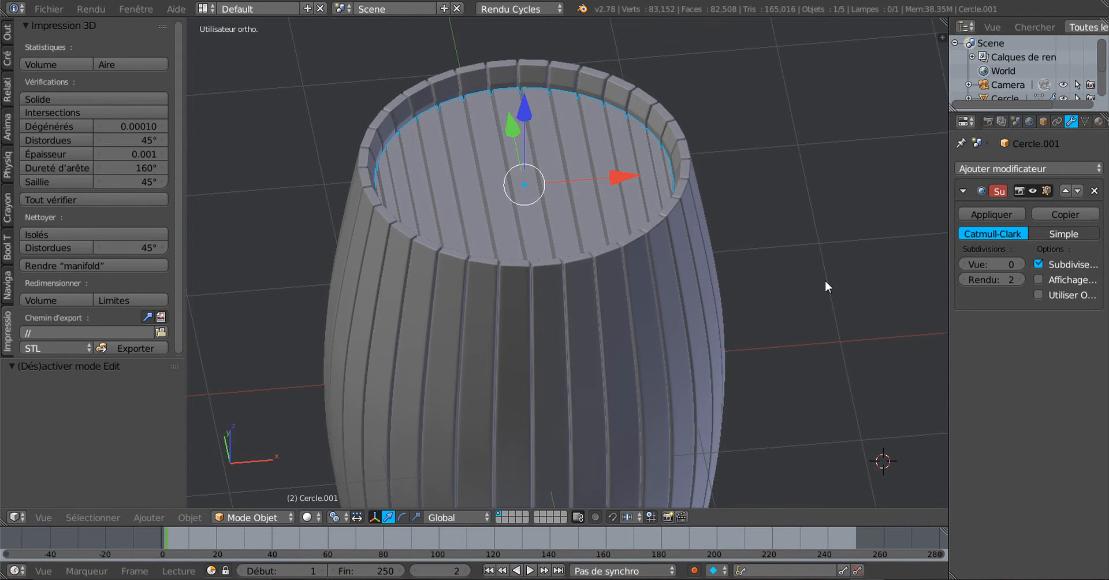
{"action": "scroll", "coordinate": [825, 281], "scroll_direction": "down", "scroll_amount": 3}
{"action": "middle_click_drag", "start_coordinate": [820, 286], "coordinate": [763, 263]}
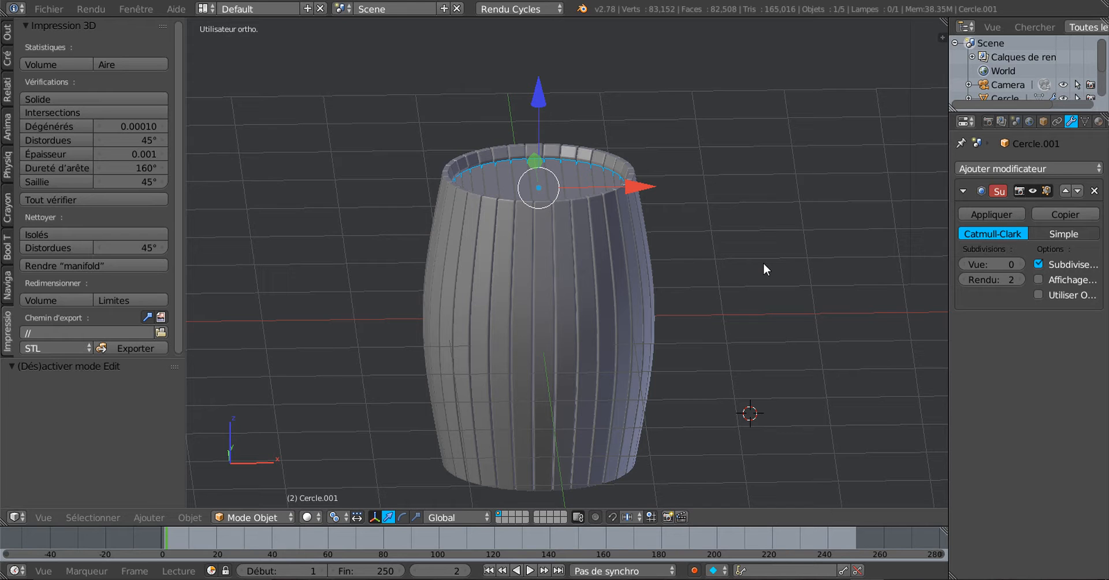
Working from the front view, add a mesh circle with 32 vertices and a radius of 1 at the 3D cursor.
{"action": "key", "text": "KP_1"}
{"action": "scroll", "coordinate": [547, 202], "scroll_direction": "up", "scroll_amount": 2}
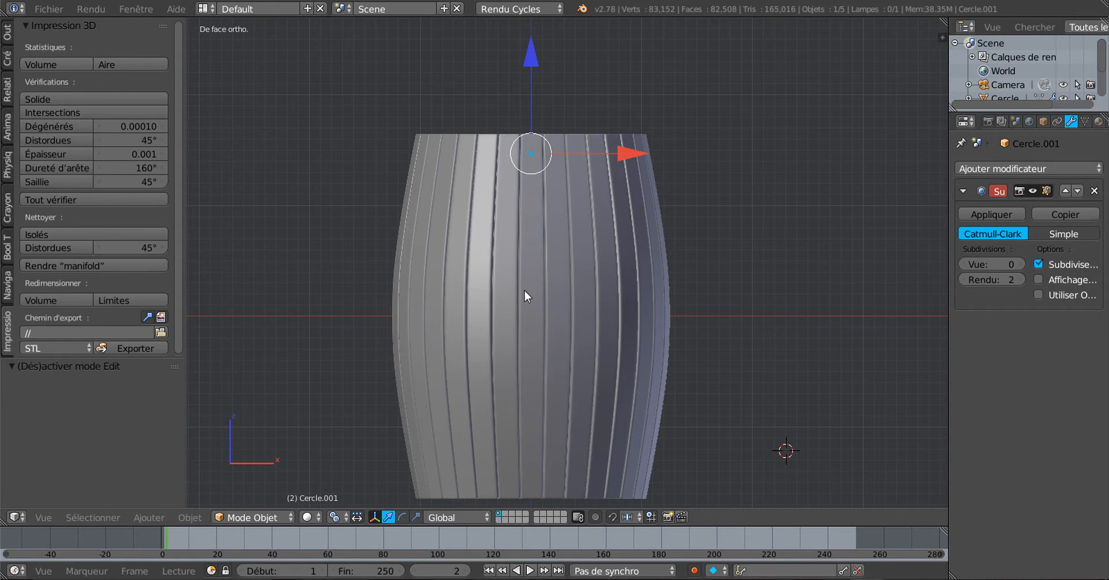
{"action": "scroll", "coordinate": [527, 277], "scroll_direction": "up", "scroll_amount": 1}
{"action": "scroll", "coordinate": [531, 257], "scroll_direction": "down", "scroll_amount": 2}
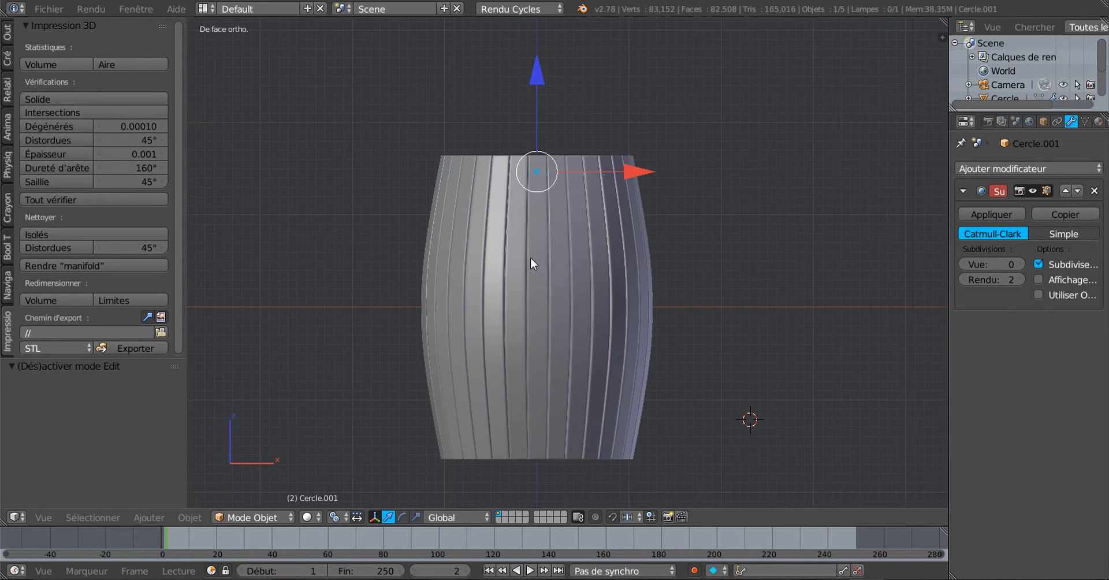
{"action": "left_click", "coordinate": [7, 58]}
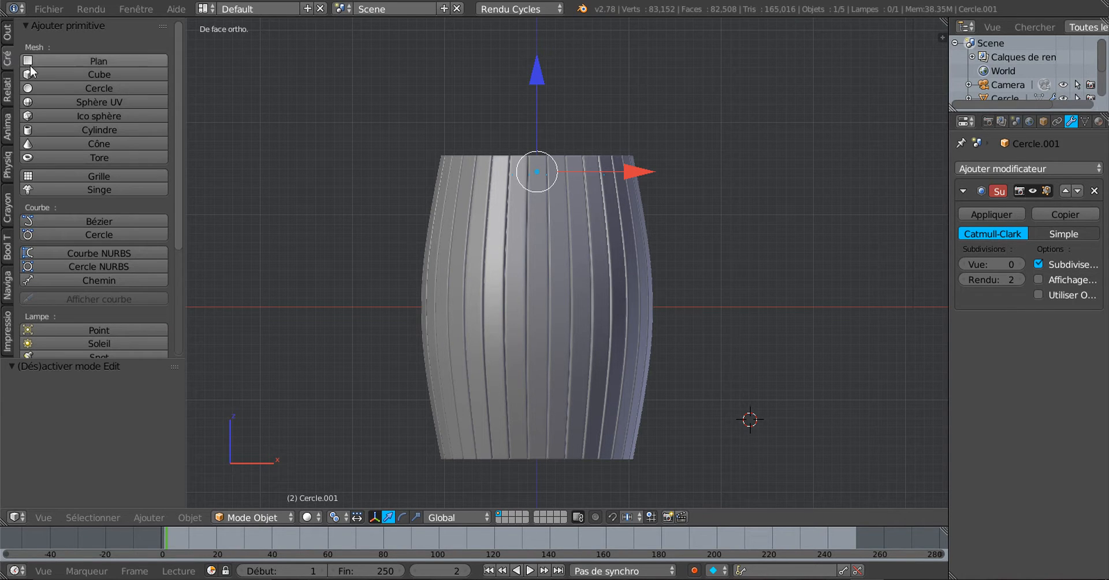
{"action": "left_click", "coordinate": [60, 85]}
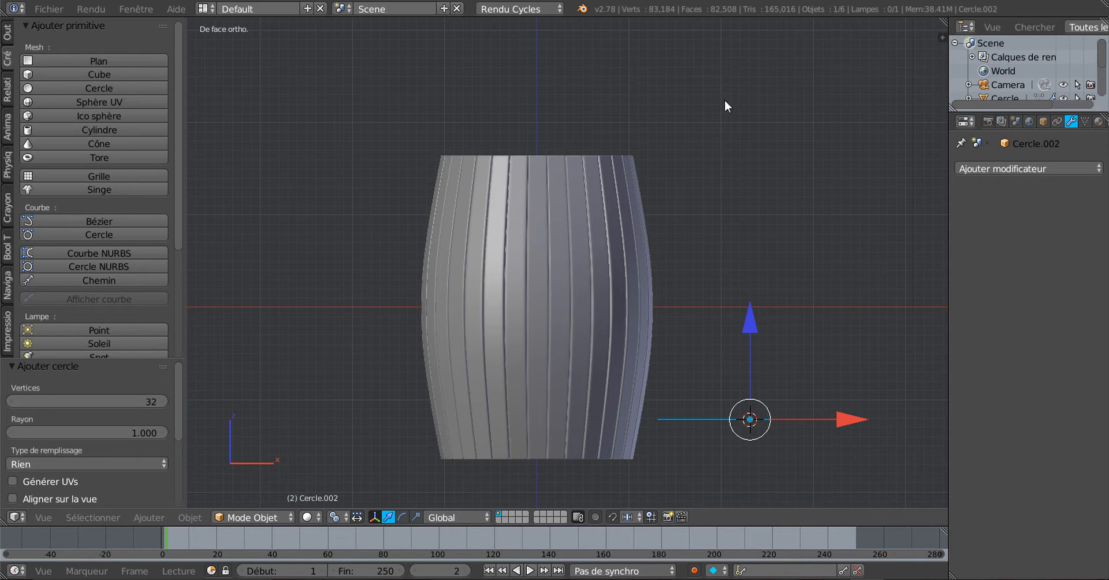
Replace the misplaced circle with a new 32-vertex mesh circle of radius 1, placed at the scene centre using the recentred 3D cursor.
{"action": "key", "text": "x"}
{"action": "left_click", "coordinate": [722, 130]}
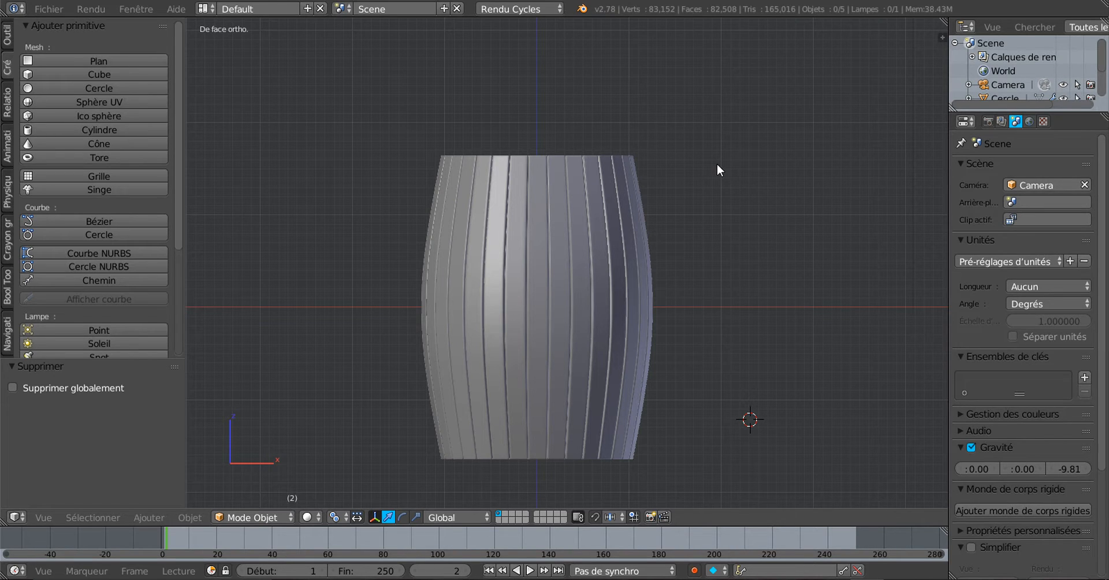
{"action": "key", "text": "shift+s"}
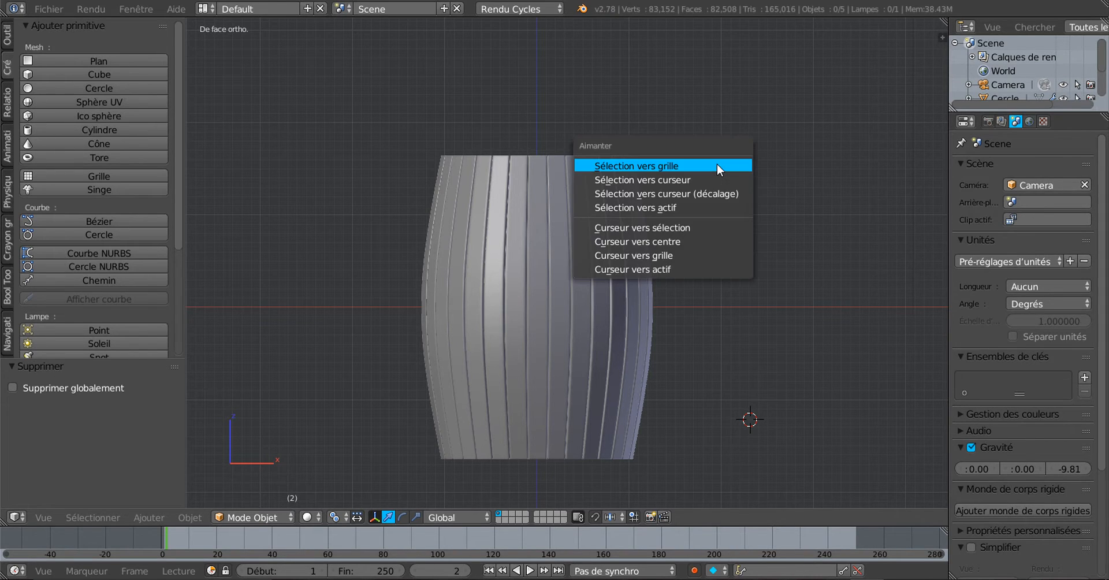
{"action": "left_click", "coordinate": [700, 241]}
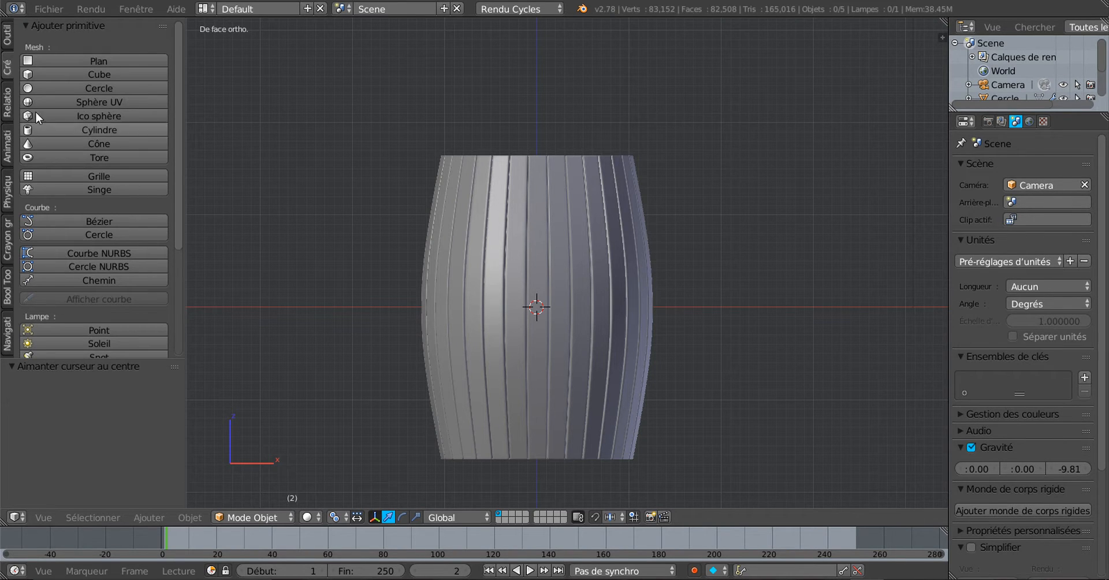
{"action": "left_click", "coordinate": [37, 88]}
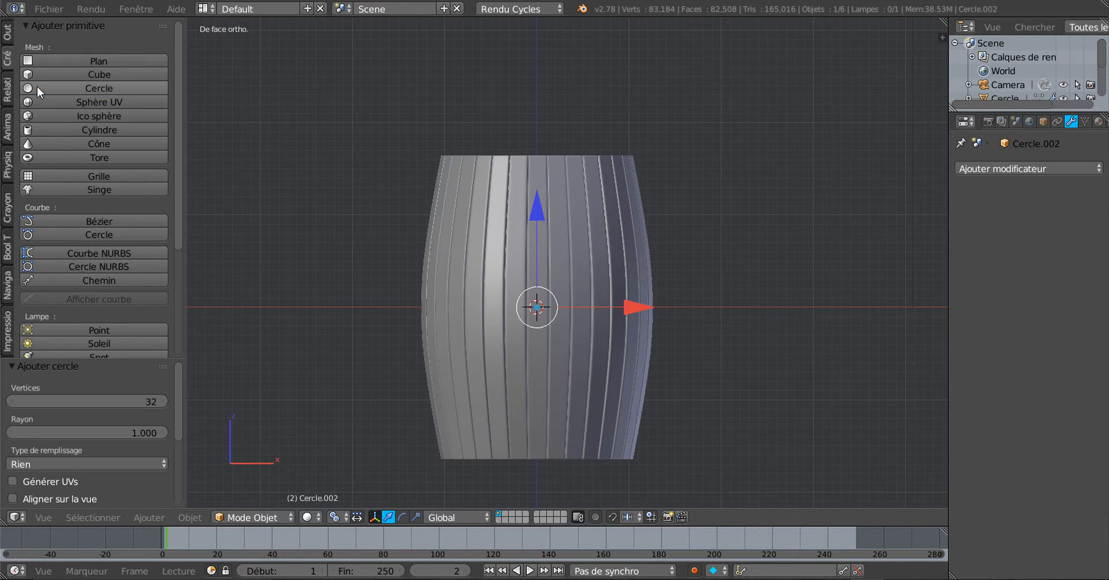
Raise the circle about 1.909 along Z above the barrel and, judging from the top view, scale it by about 1.149.
{"action": "left_click_drag", "start_coordinate": [537, 205], "coordinate": [538, 30]}
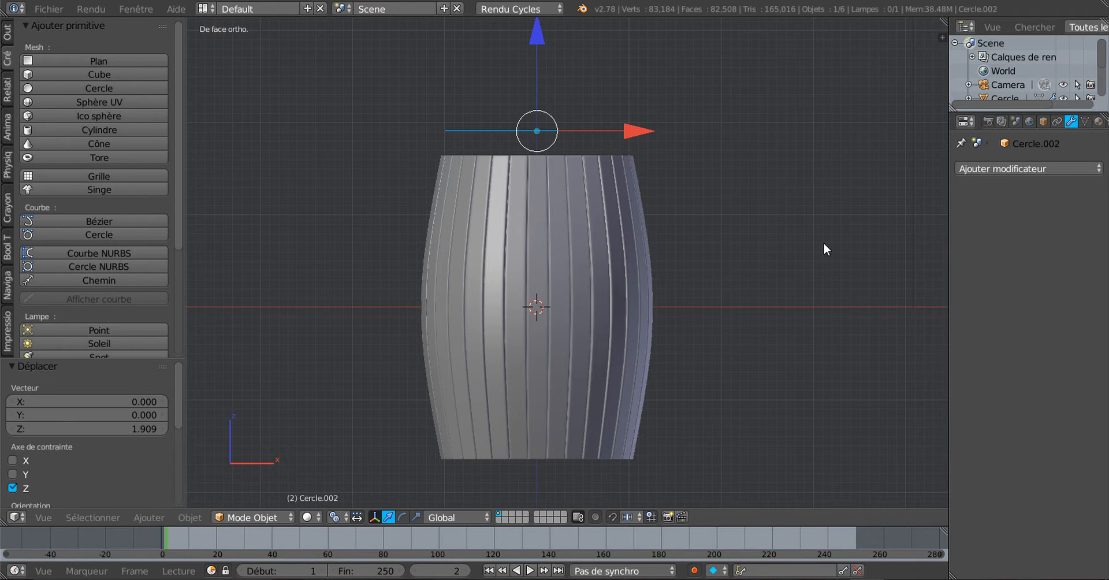
{"action": "key", "text": "KP_7"}
{"action": "scroll", "coordinate": [824, 244], "scroll_direction": "up", "scroll_amount": 2}
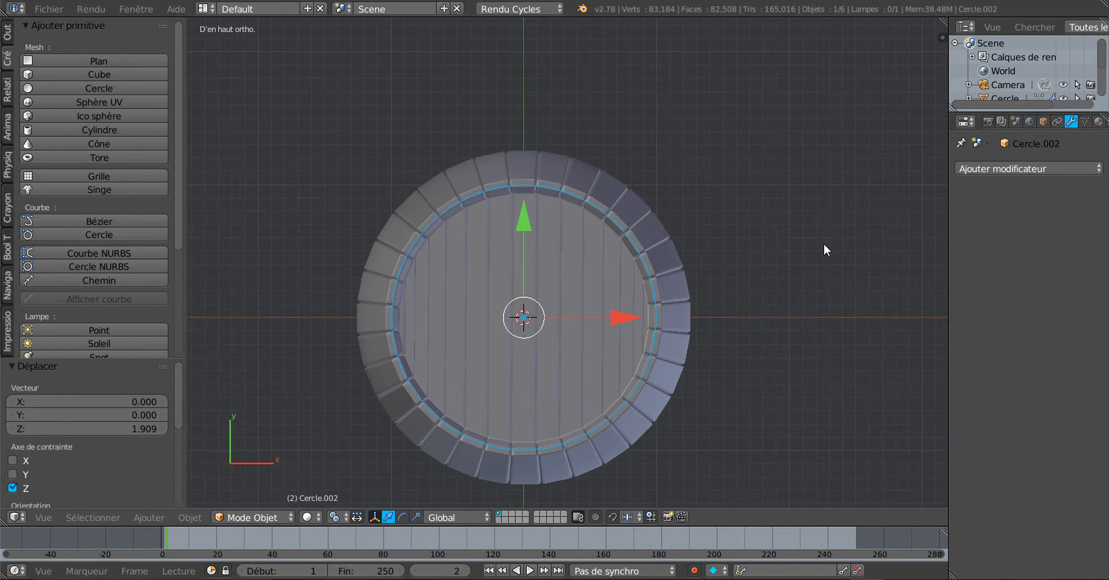
{"action": "middle_click_drag", "start_coordinate": [765, 320], "coordinate": [757, 268], "text": "shift"}
{"action": "scroll", "coordinate": [757, 268], "scroll_direction": "up", "scroll_amount": 1}
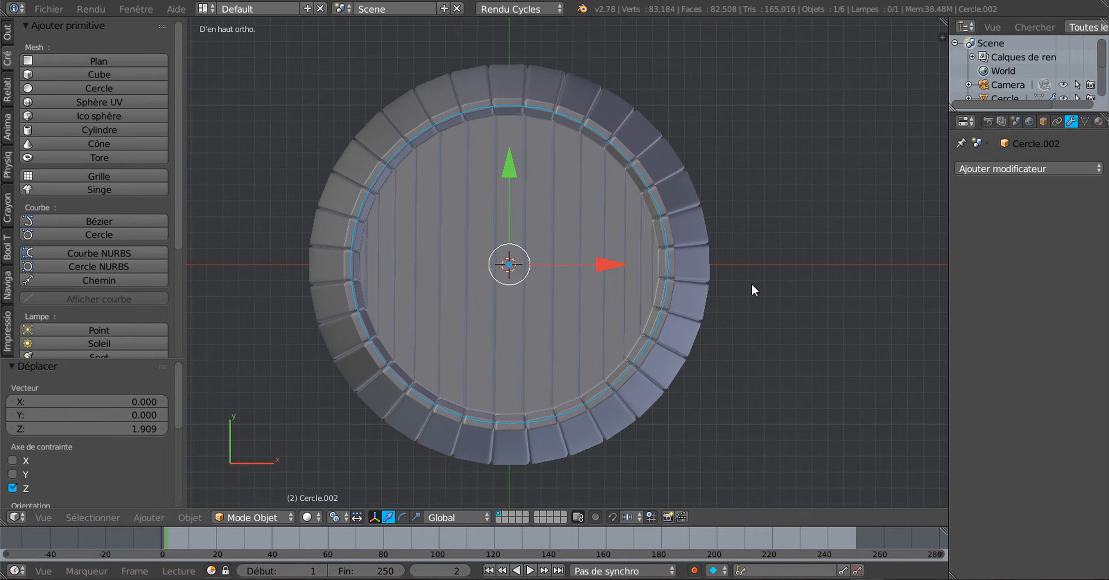
{"action": "key", "text": "s"}
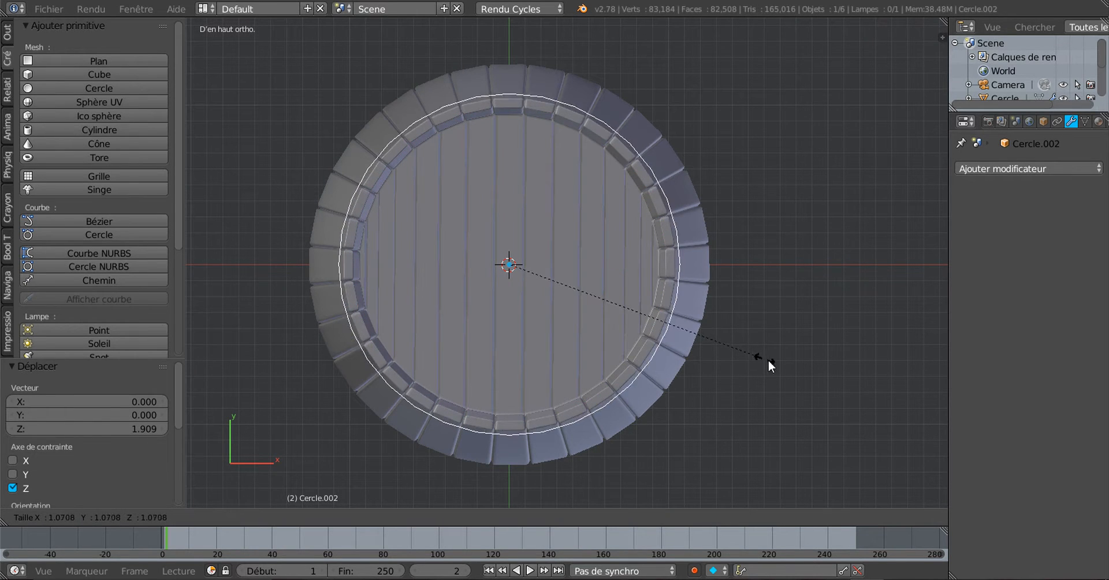
{"action": "left_click", "coordinate": [782, 366]}
Lower the circle about 0.423 along Z so it surrounds the staves just below the barrel's rim.
{"action": "middle_click_drag", "start_coordinate": [766, 385], "coordinate": [556, 127]}
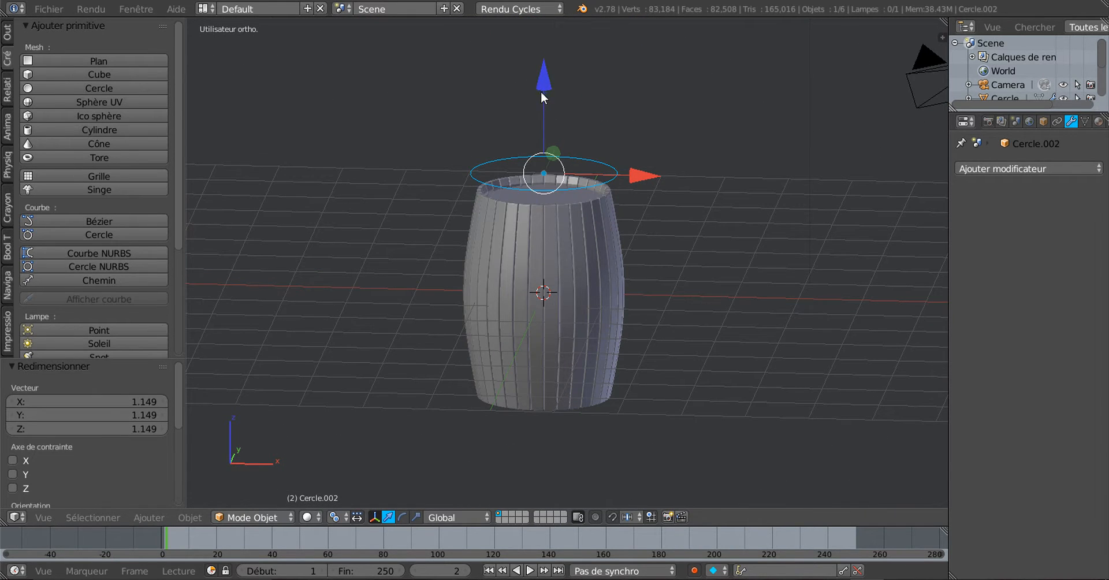
{"action": "key", "text": "g"}
{"action": "key", "text": "z"}
{"action": "left_click", "coordinate": [587, 195]}
{"action": "scroll", "coordinate": [588, 195], "scroll_direction": "up", "scroll_amount": 8}
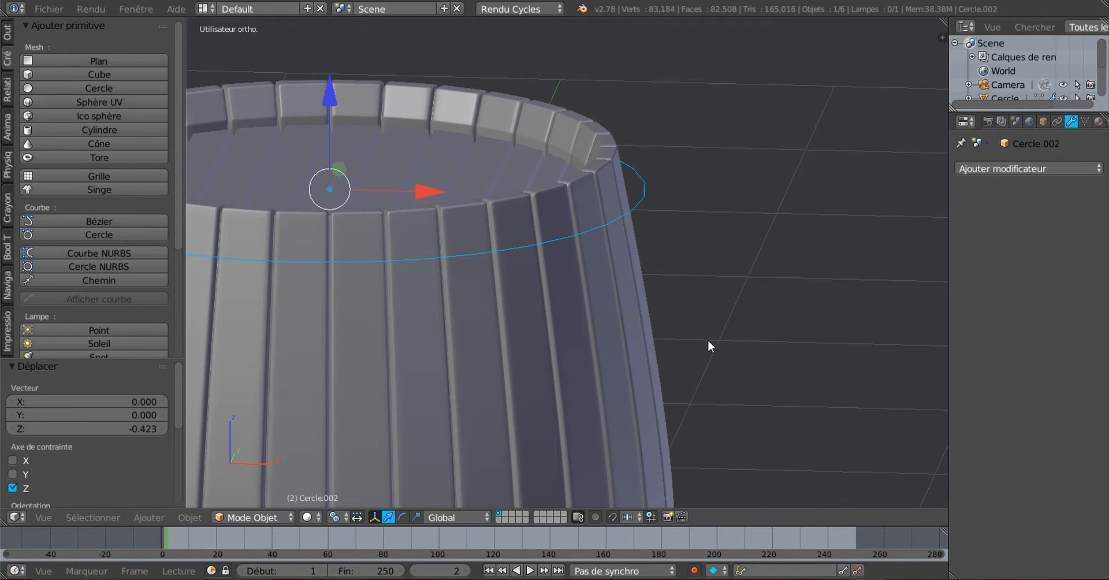
Fit the circle closely around the outside of the staves, scaling it by about 0.941 and again by about 1.002.
{"action": "key", "text": "s"}
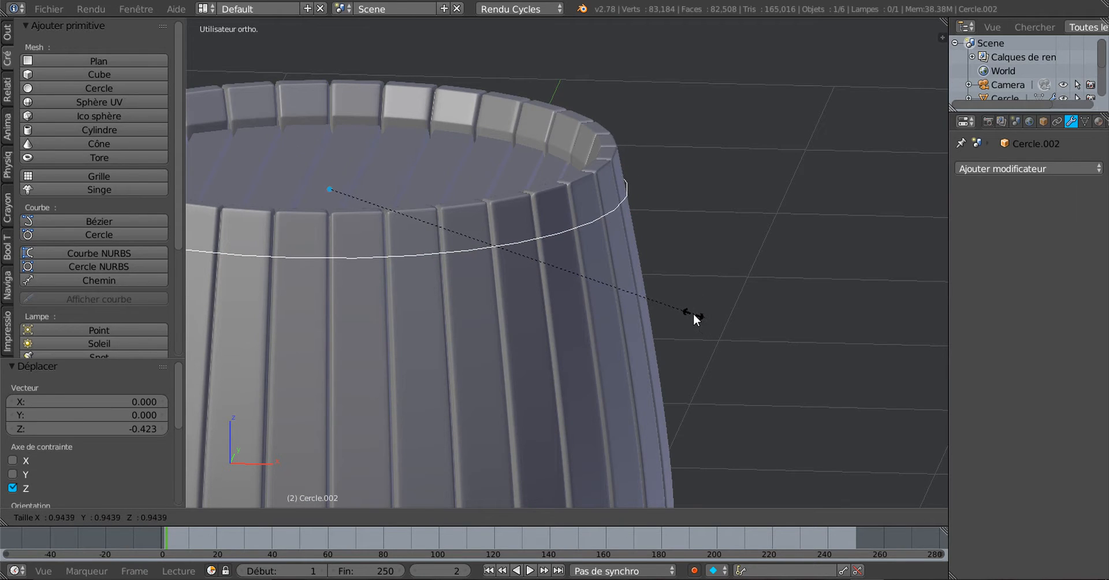
{"action": "left_click", "coordinate": [692, 311]}
{"action": "scroll", "coordinate": [692, 310], "scroll_direction": "up", "scroll_amount": 3}
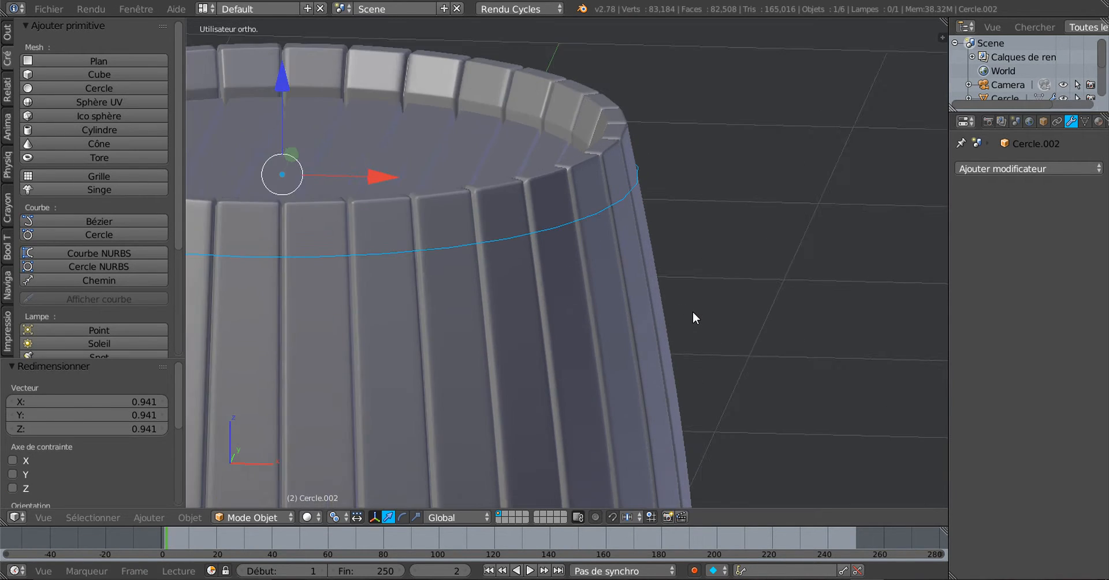
{"action": "scroll", "coordinate": [701, 318], "scroll_direction": "up", "scroll_amount": 5}
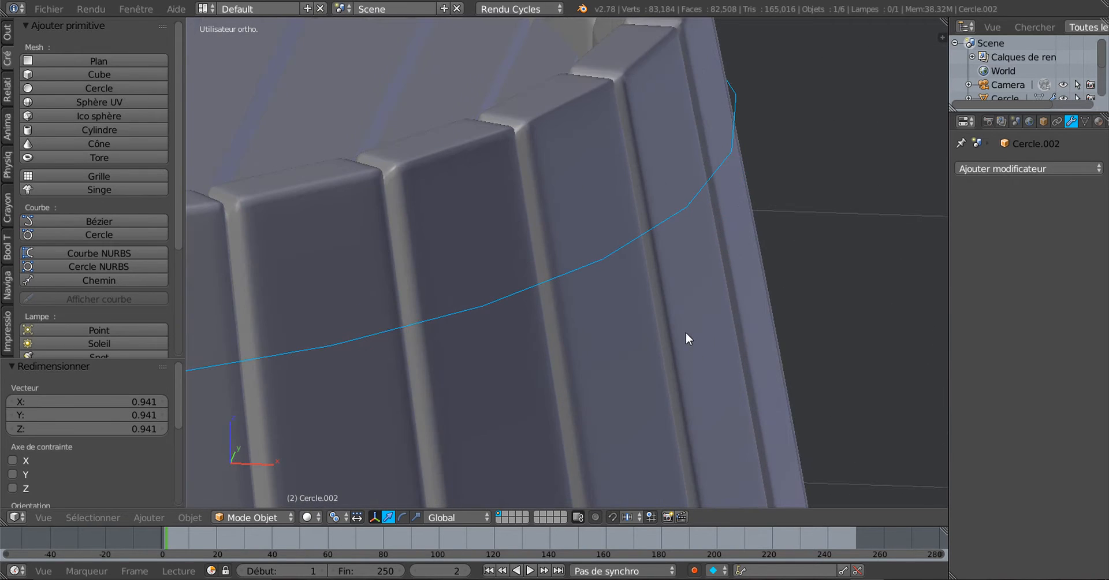
{"action": "middle_click_drag", "start_coordinate": [686, 333], "coordinate": [720, 342]}
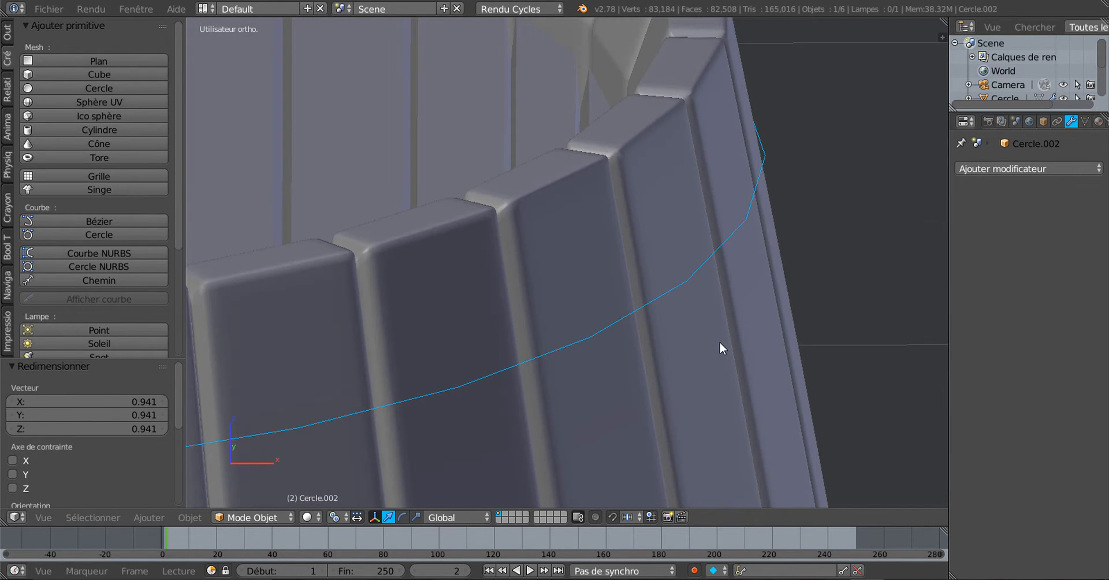
{"action": "key", "text": "s"}
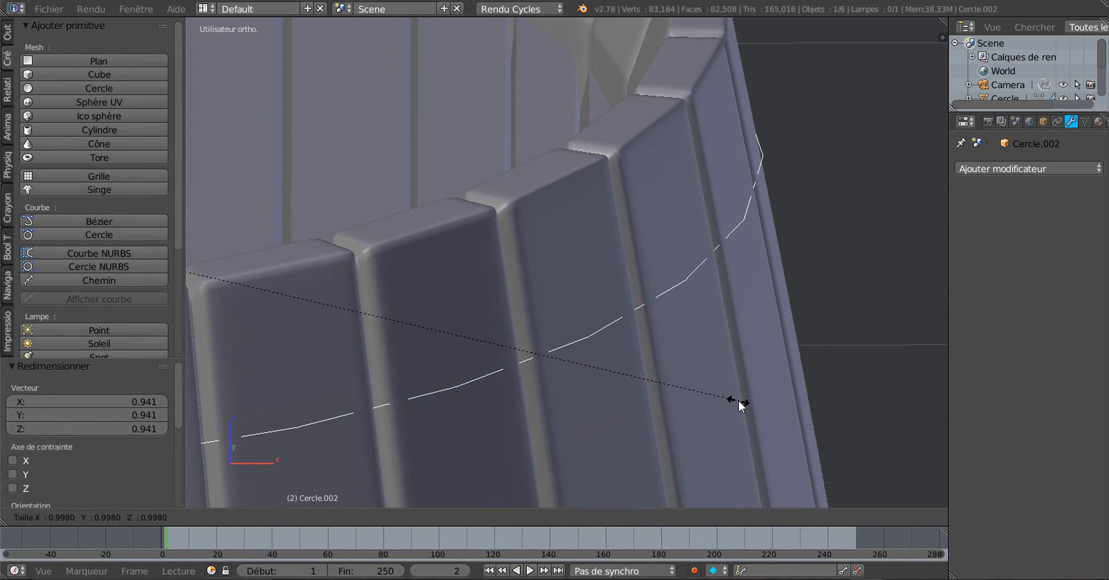
{"action": "left_click", "coordinate": [735, 386]}
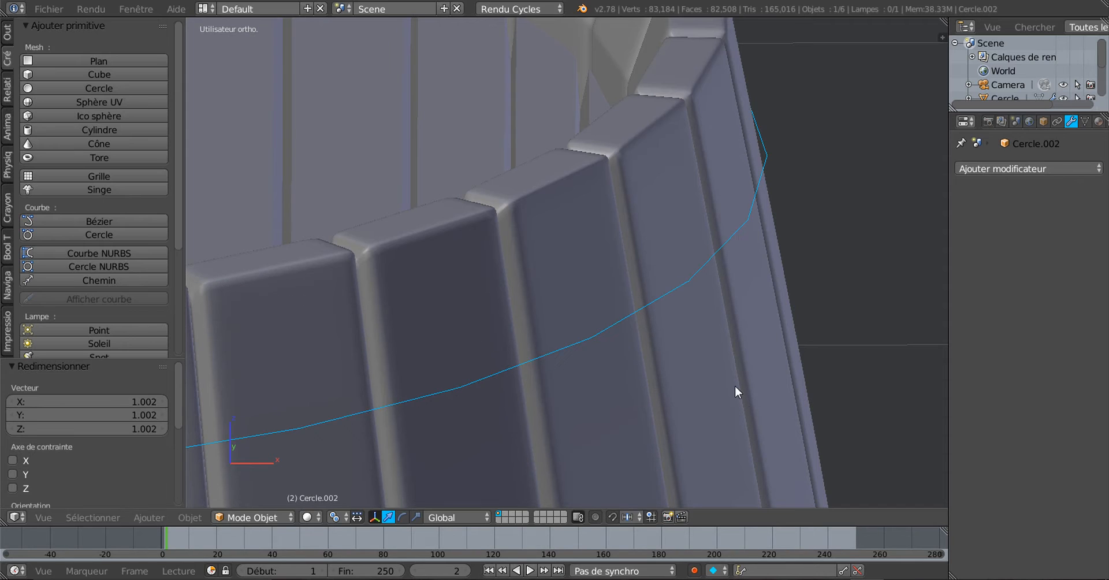
Add a Subdivision Surface modifier to the circle with 2 subdivisions in the view.
{"action": "left_click", "coordinate": [1015, 172]}
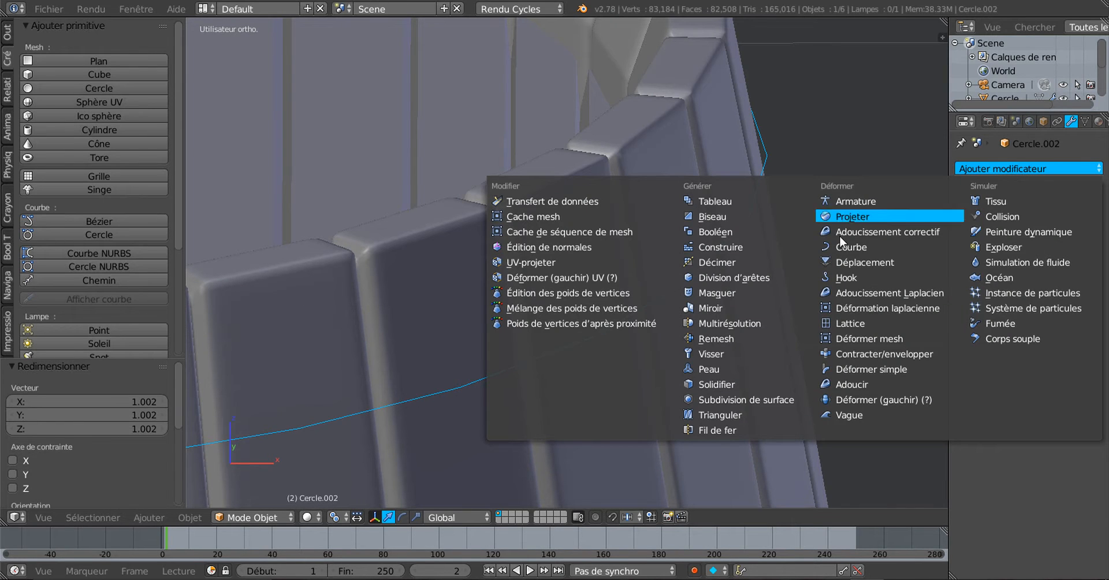
{"action": "left_click", "coordinate": [769, 398]}
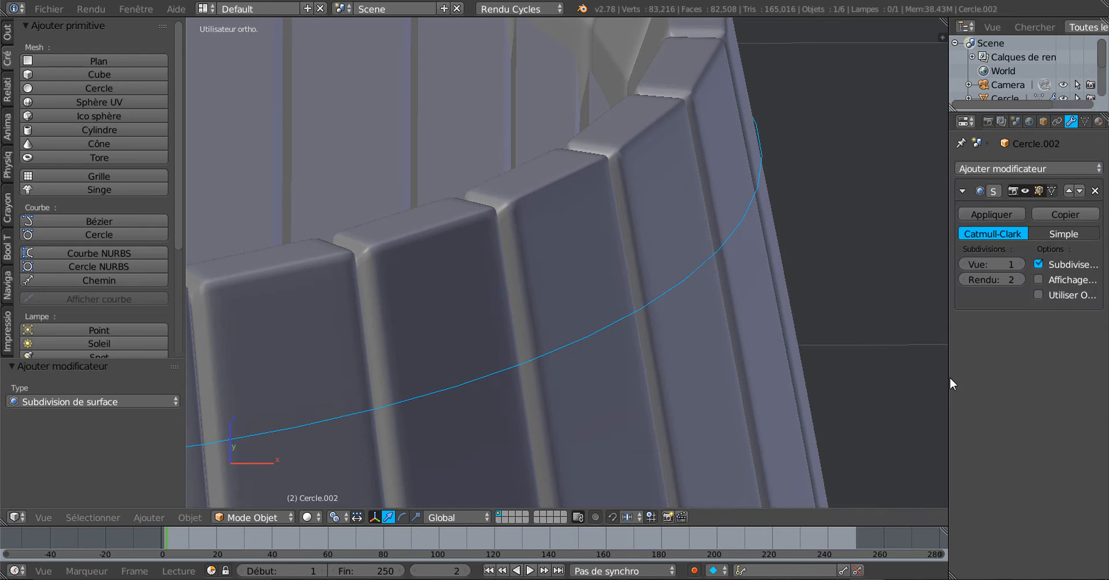
{"action": "left_click", "coordinate": [1020, 264]}
Fine-tune the smoothed circle's scale against the outer stave surface, by a factor of about 1.000.
{"action": "middle_click_drag", "start_coordinate": [832, 308], "coordinate": [643, 264]}
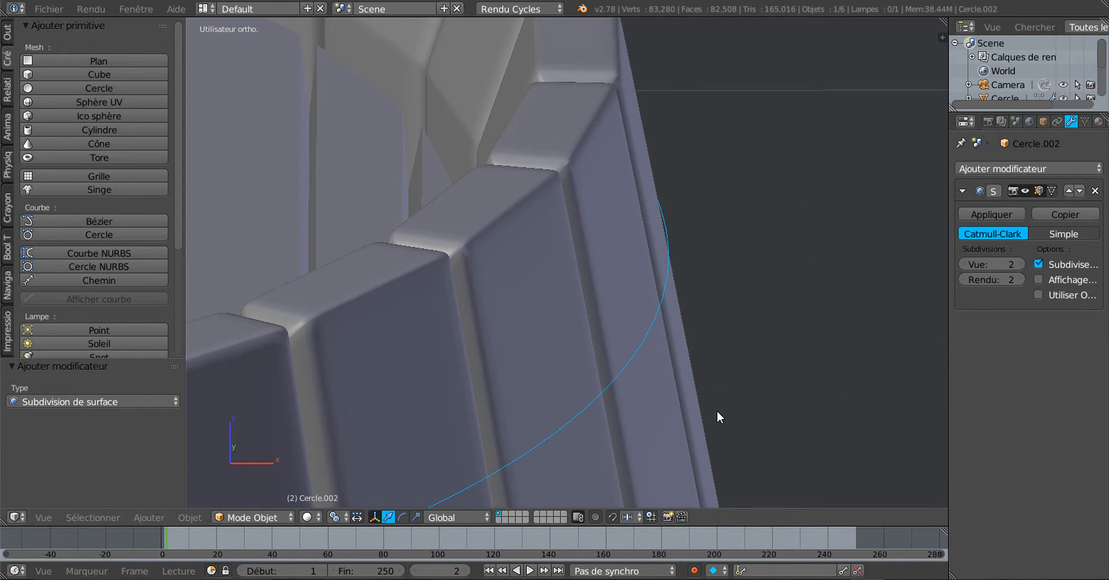
{"action": "key", "text": "s"}
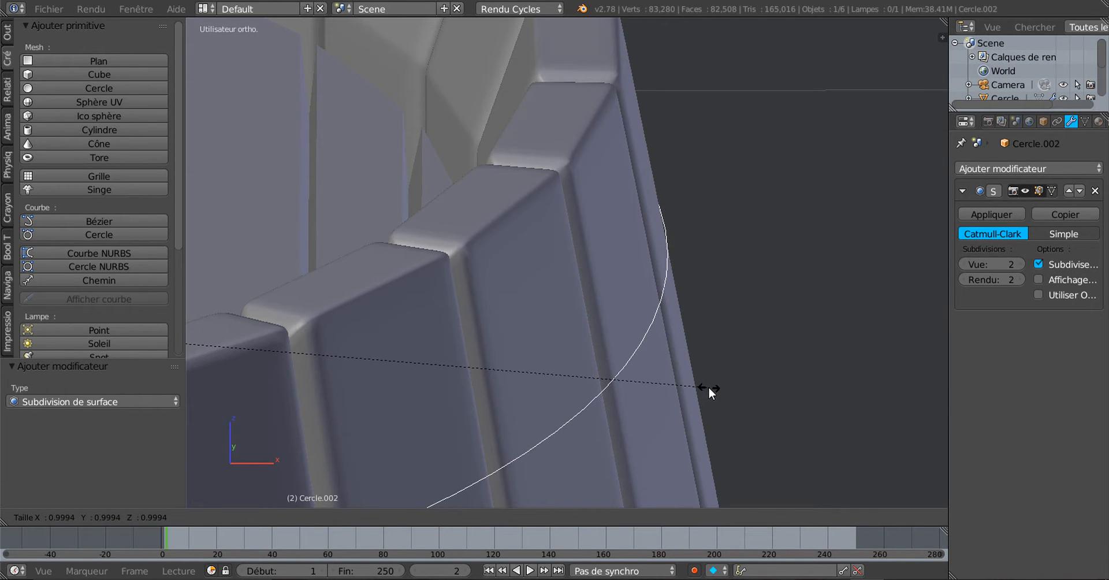
{"action": "left_click", "coordinate": [711, 386]}
In Edit Mode with vertex selection, extrude the circle's vertices and move the new ring about 0.093 down along Z.
{"action": "scroll", "coordinate": [711, 386], "scroll_direction": "down", "scroll_amount": 5}
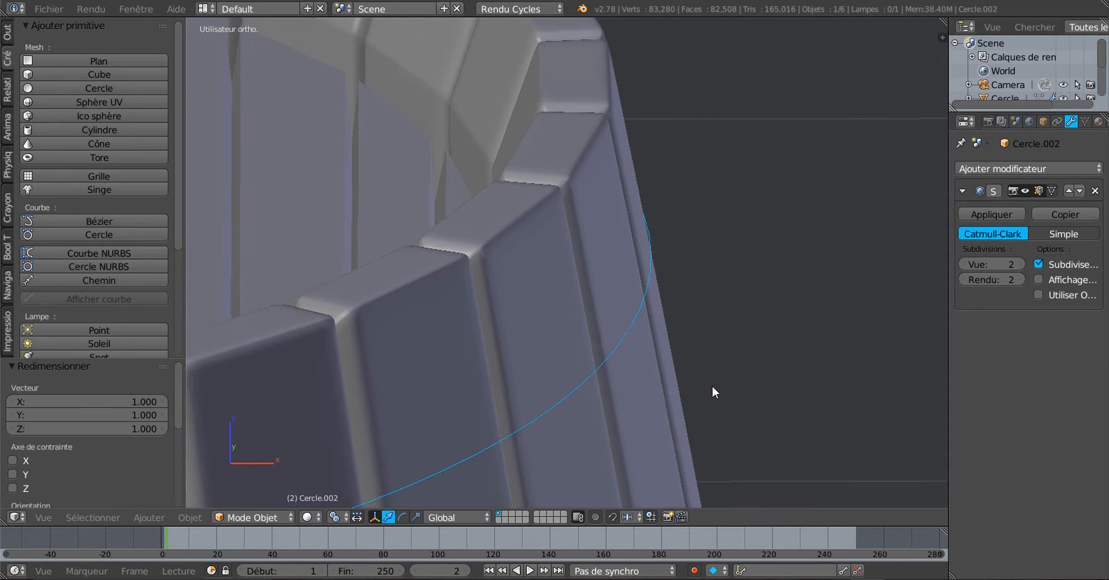
{"action": "middle_click_drag", "start_coordinate": [721, 390], "coordinate": [820, 362]}
{"action": "scroll", "coordinate": [819, 362], "scroll_direction": "down", "scroll_amount": 3}
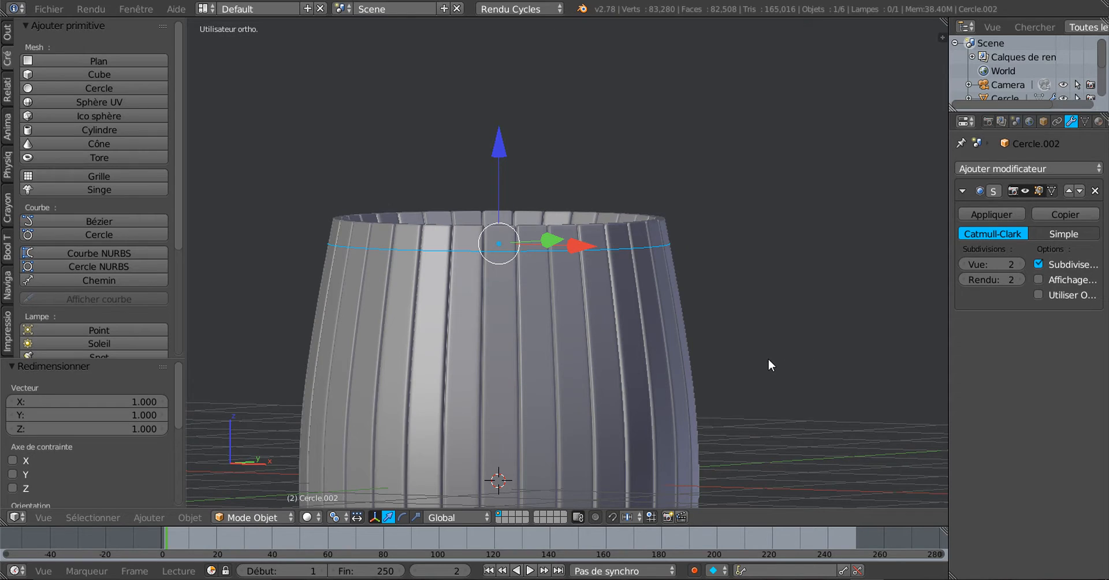
{"action": "scroll", "coordinate": [573, 325], "scroll_direction": "up", "scroll_amount": 1}
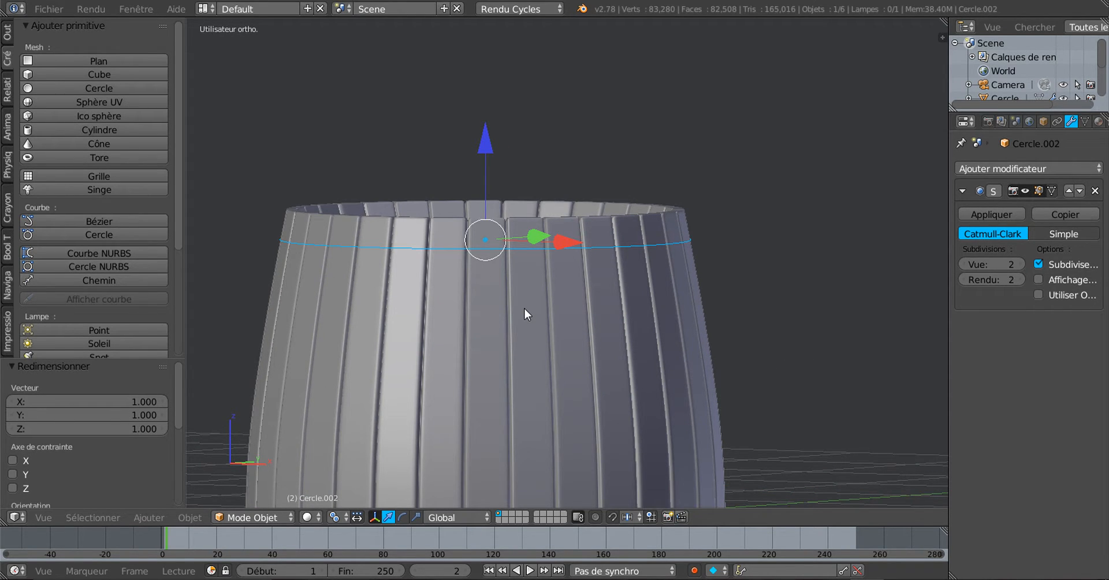
{"action": "key", "text": "Tab"}
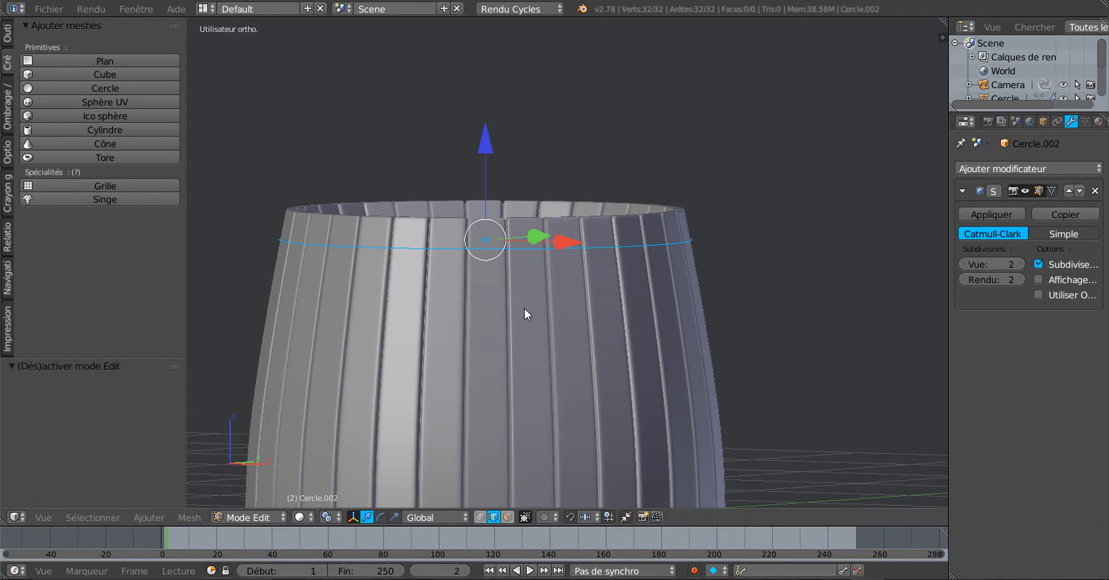
{"action": "left_click", "coordinate": [479, 517]}
{"action": "scroll", "coordinate": [528, 333], "scroll_direction": "up", "scroll_amount": 2}
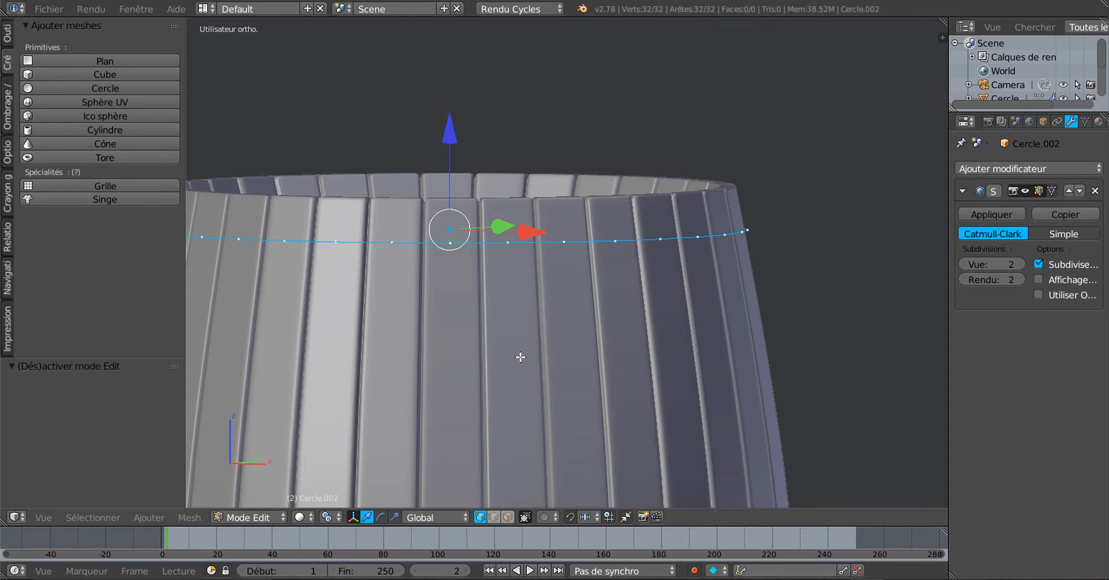
{"action": "key", "text": "e"}
{"action": "right_click", "coordinate": [515, 327]}
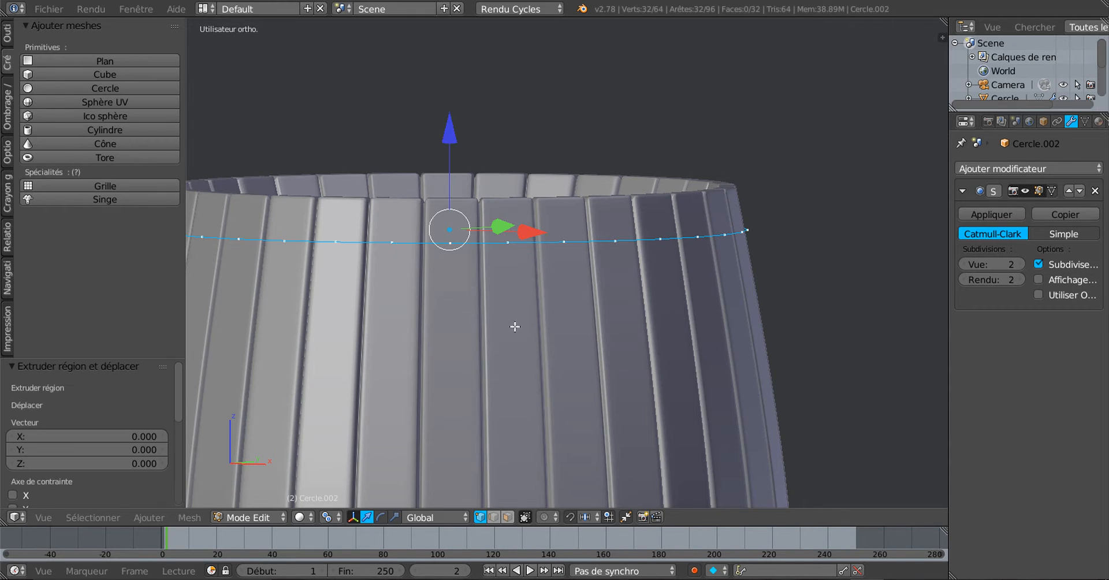
{"action": "left_click_drag", "start_coordinate": [449, 154], "coordinate": [458, 174]}
Widen the band's lower ring to follow the barrel's bulge, scaling it by about 1.016 and again by about 1.001.
{"action": "scroll", "coordinate": [472, 230], "scroll_direction": "down", "scroll_amount": 3}
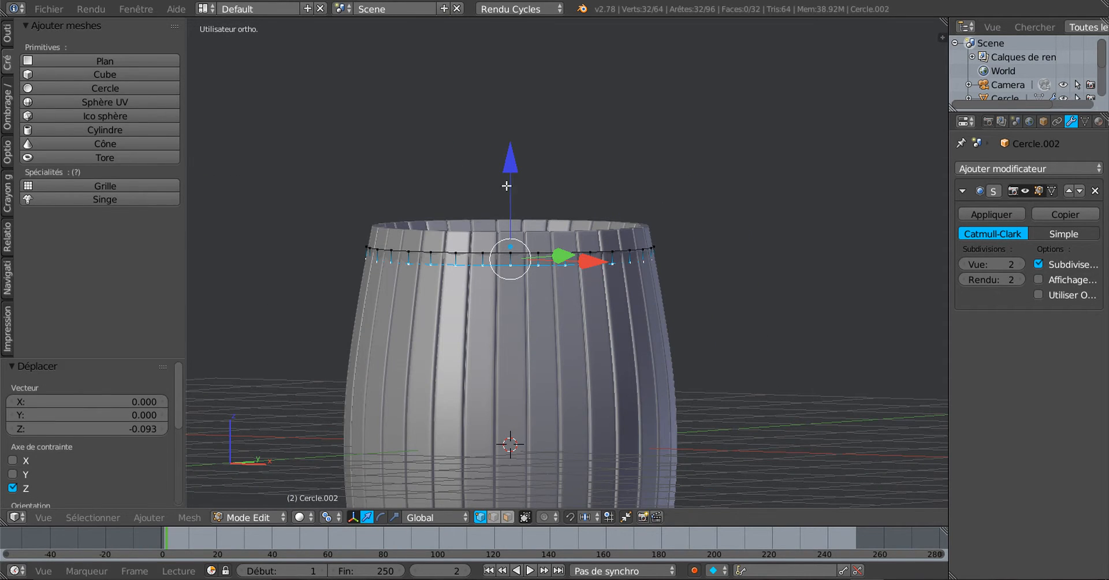
{"action": "scroll", "coordinate": [572, 349], "scroll_direction": "up", "scroll_amount": 3}
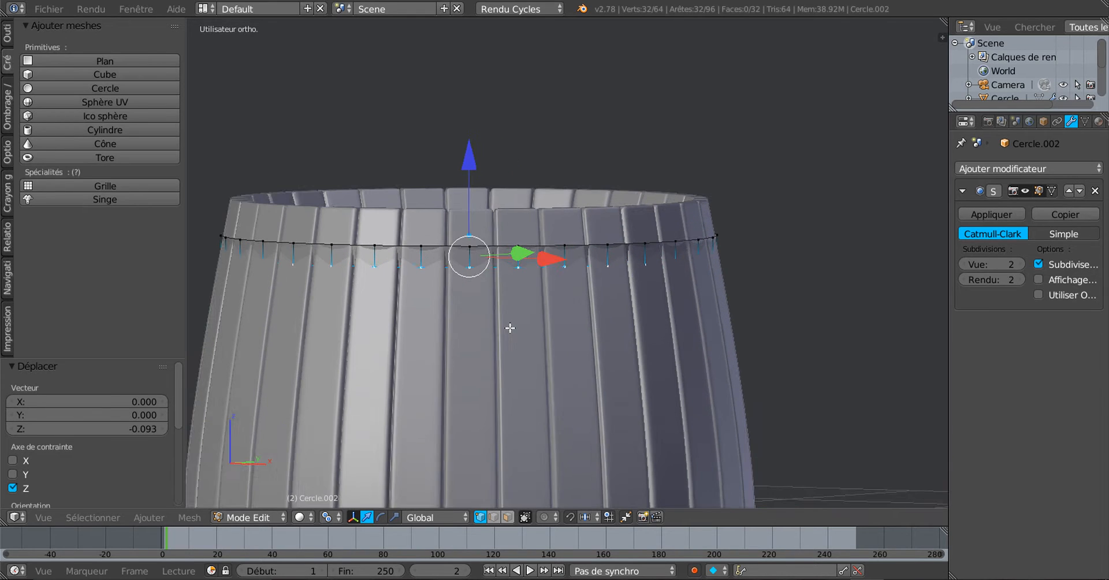
{"action": "key", "text": "s"}
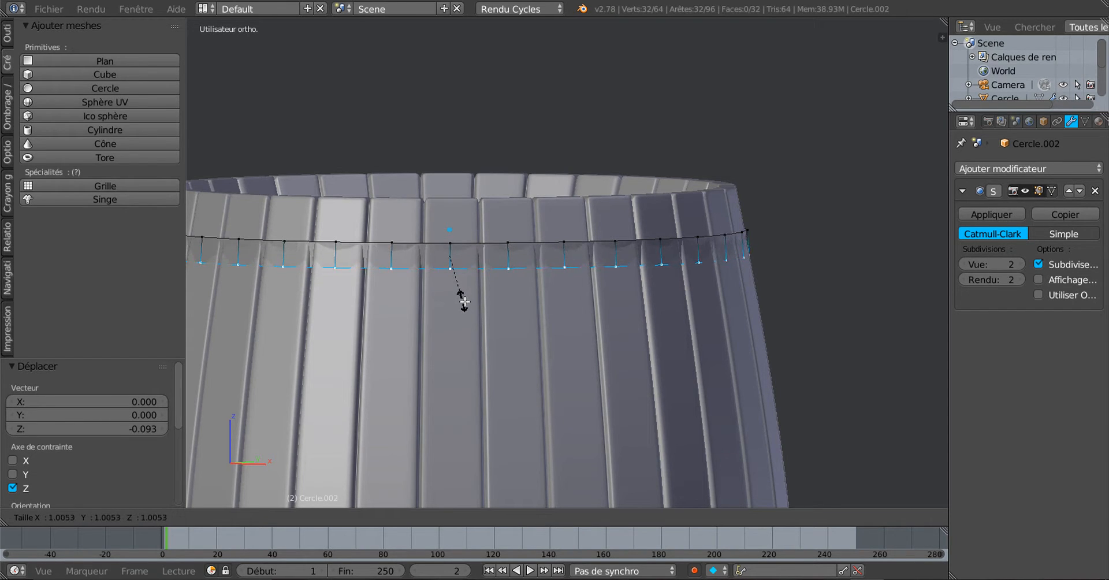
{"action": "left_click", "coordinate": [480, 306]}
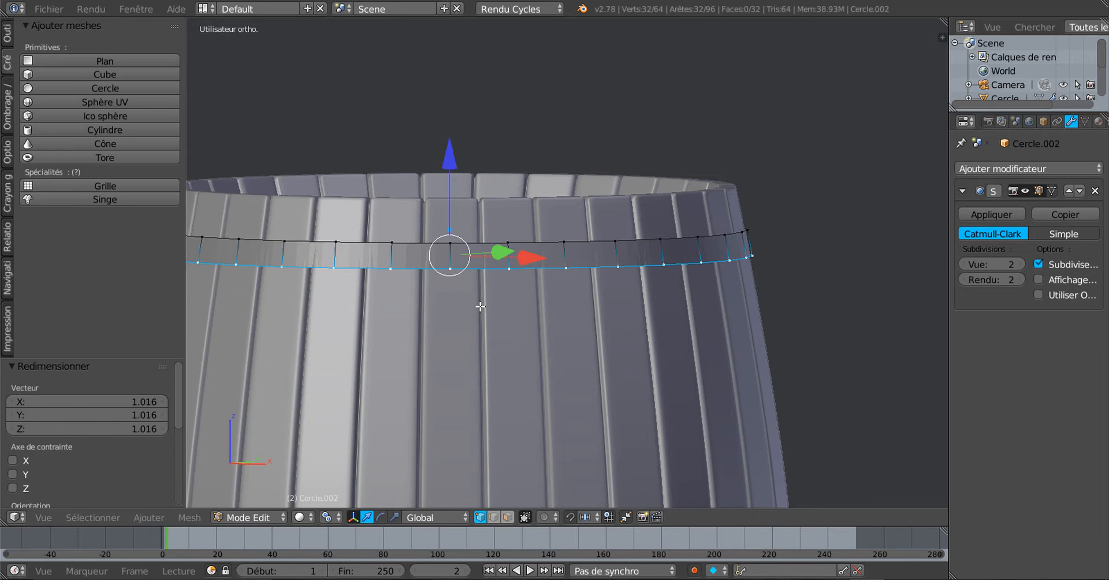
{"action": "scroll", "coordinate": [502, 300], "scroll_direction": "up", "scroll_amount": 4}
{"action": "key", "text": "s"}
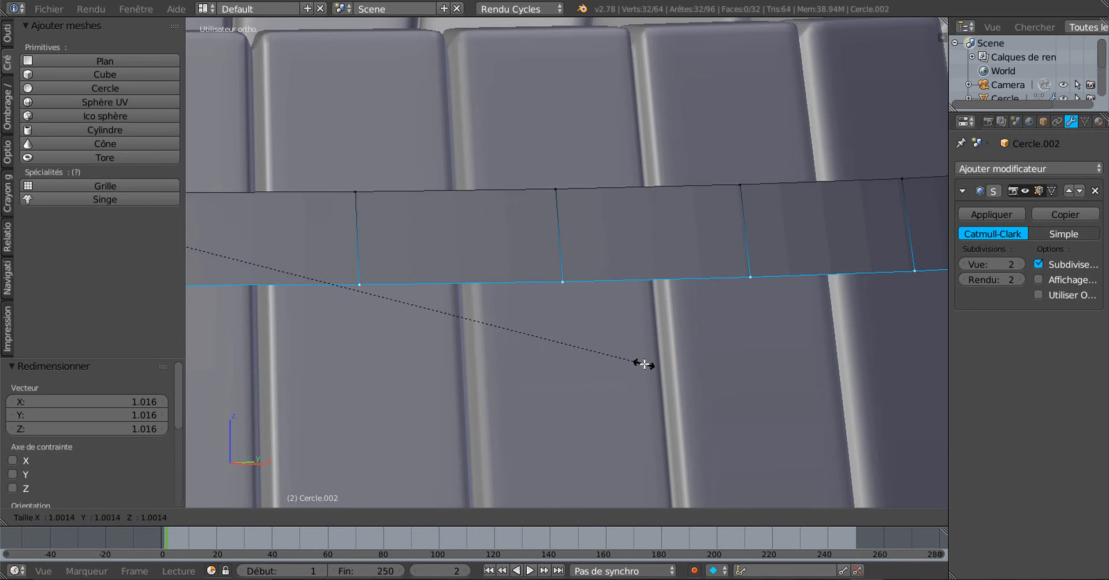
{"action": "left_click", "coordinate": [644, 364]}
Return to Object Mode and apply smooth shading to the hoop around the barrel.
{"action": "scroll", "coordinate": [642, 361], "scroll_direction": "down", "scroll_amount": 5}
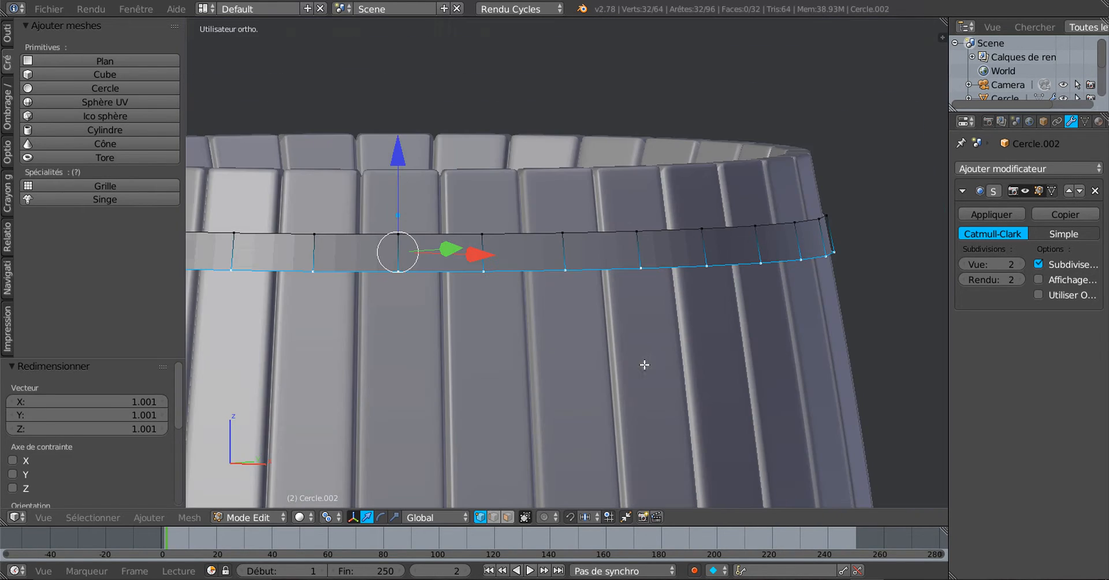
{"action": "scroll", "coordinate": [574, 272], "scroll_direction": "down", "scroll_amount": 2}
{"action": "middle_click_drag", "start_coordinate": [643, 319], "coordinate": [750, 329]}
{"action": "key", "text": "Tab"}
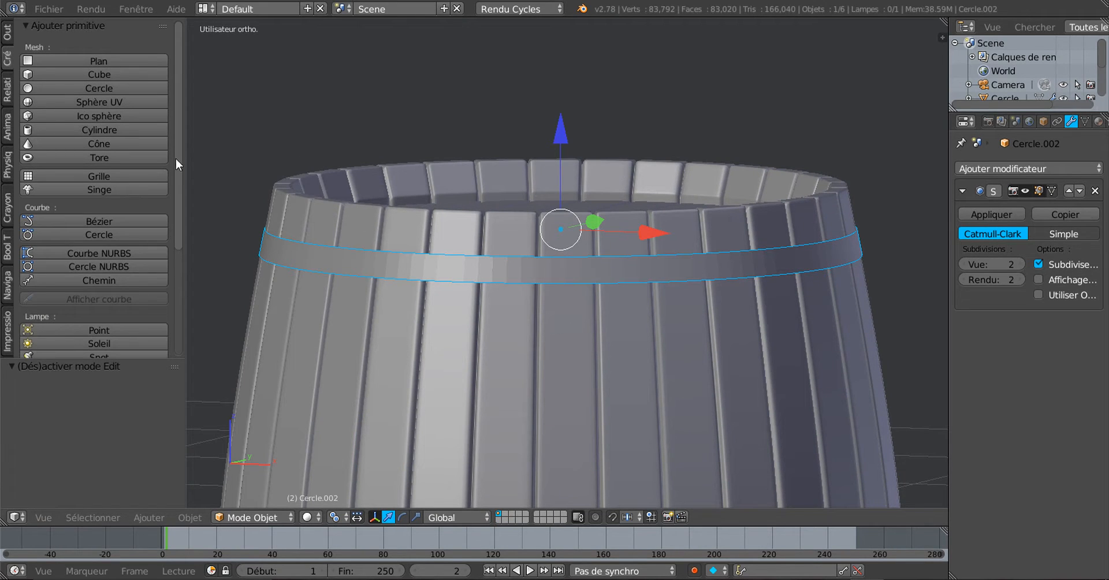
{"action": "left_click", "coordinate": [7, 33]}
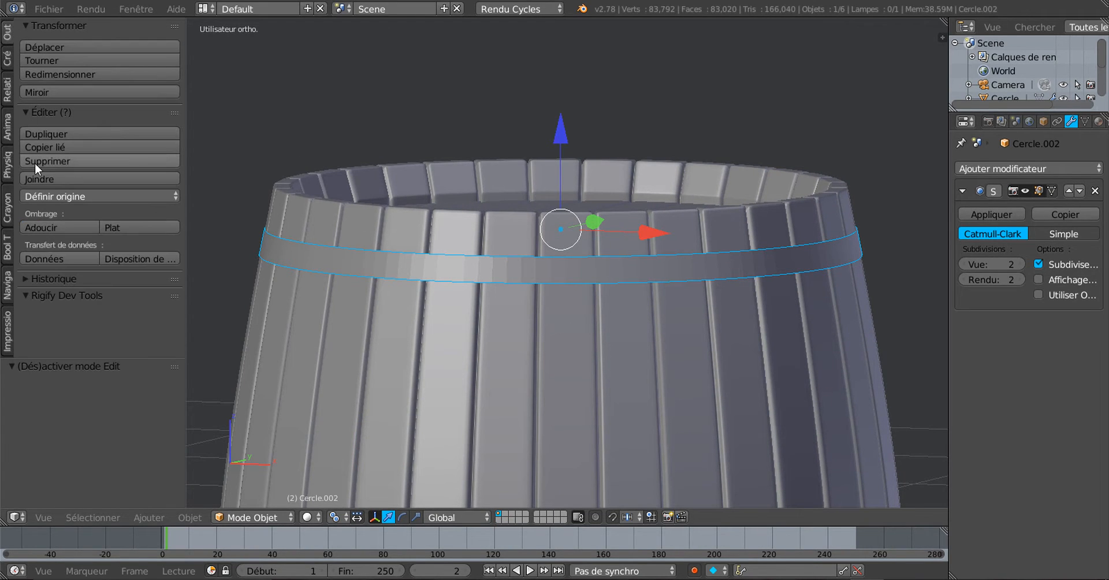
{"action": "left_click", "coordinate": [43, 221]}
{"action": "scroll", "coordinate": [193, 245], "scroll_direction": "down", "scroll_amount": 2}
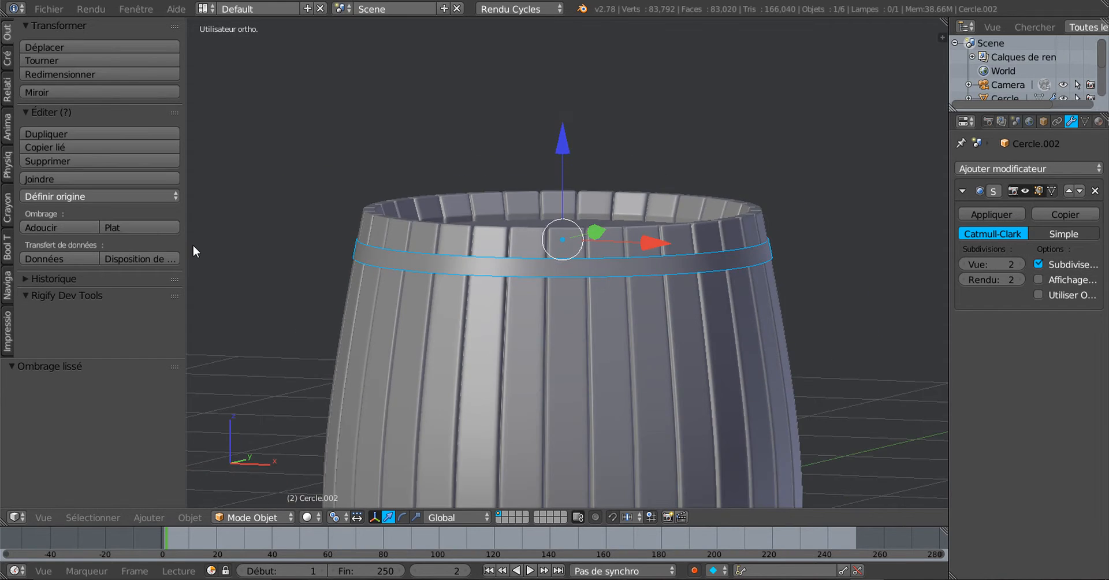
Examine the hoop's band against the staves from several angles, in both Edit Mode and Object Mode.
{"action": "scroll", "coordinate": [514, 289], "scroll_direction": "up", "scroll_amount": 2}
{"action": "key", "text": "Tab"}
{"action": "scroll", "coordinate": [514, 289], "scroll_direction": "down", "scroll_amount": 1}
{"action": "middle_click_drag", "start_coordinate": [514, 288], "coordinate": [536, 343]}
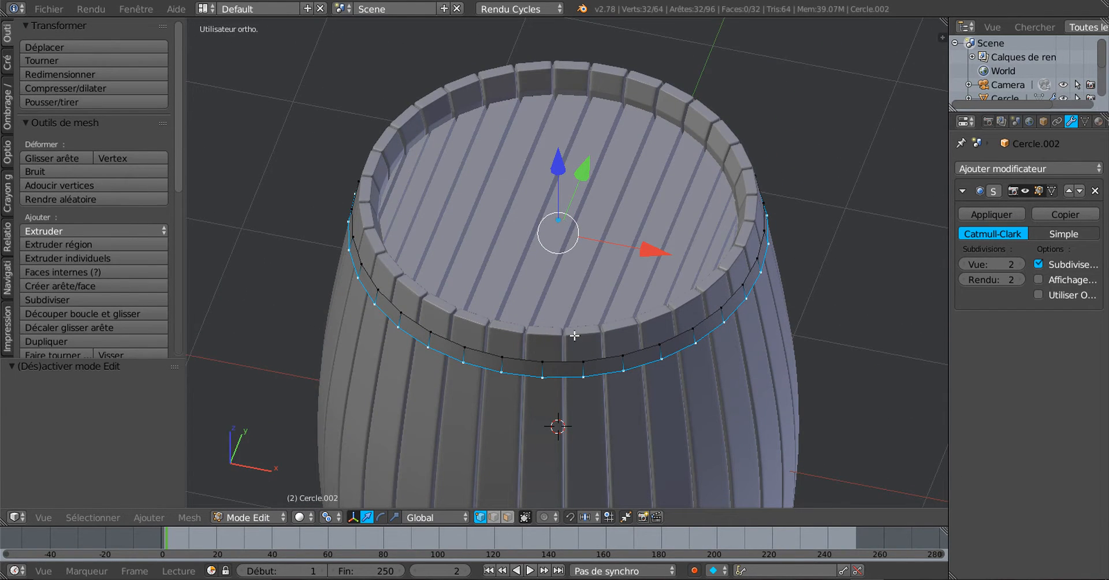
{"action": "scroll", "coordinate": [596, 335], "scroll_direction": "up", "scroll_amount": 2}
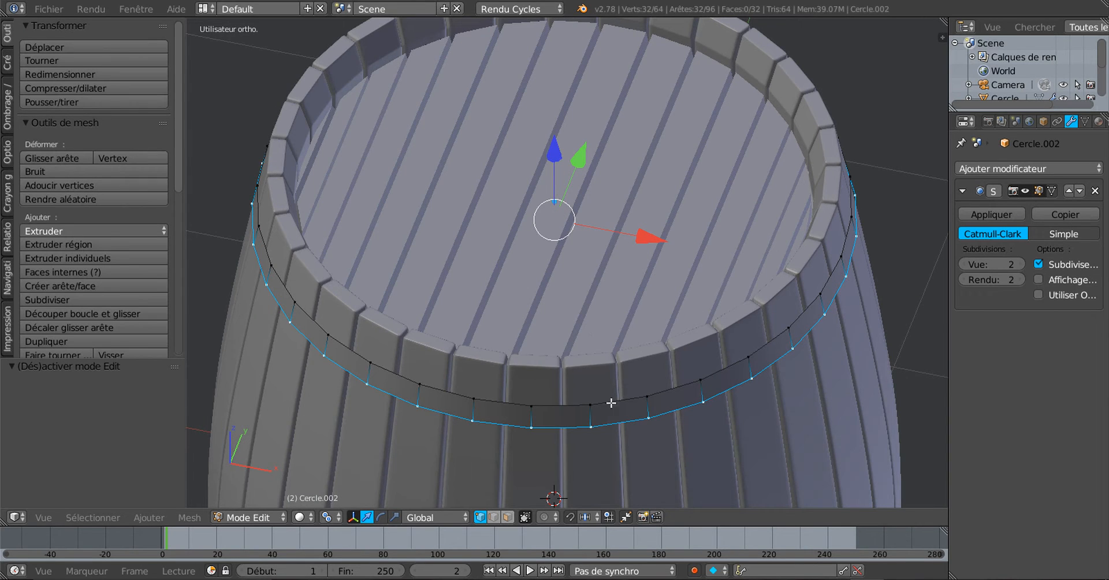
{"action": "middle_click_drag", "start_coordinate": [615, 439], "coordinate": [627, 377], "text": "shift"}
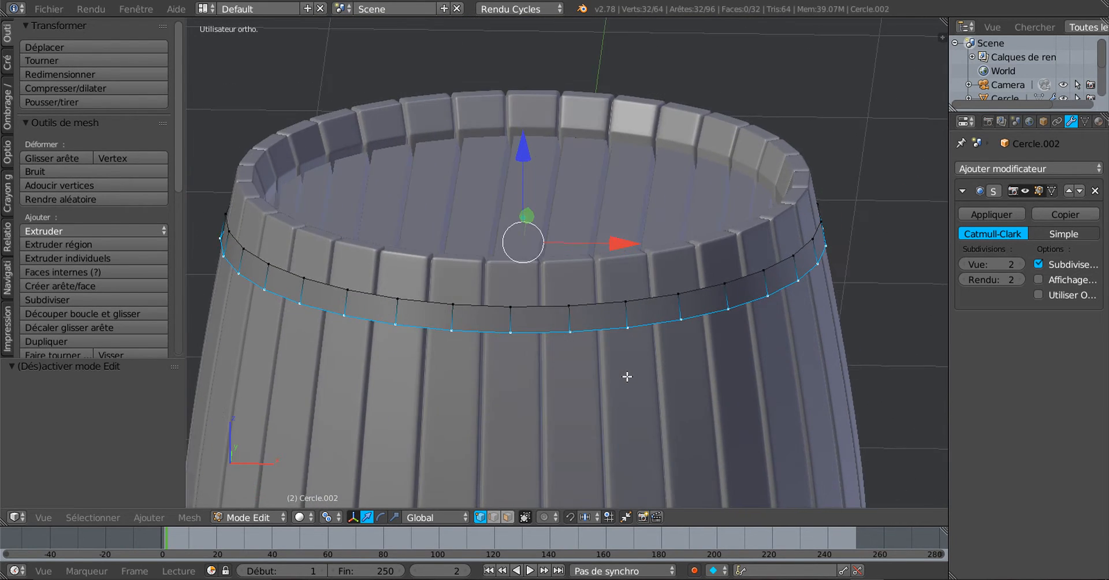
{"action": "scroll", "coordinate": [627, 376], "scroll_direction": "up", "scroll_amount": 1}
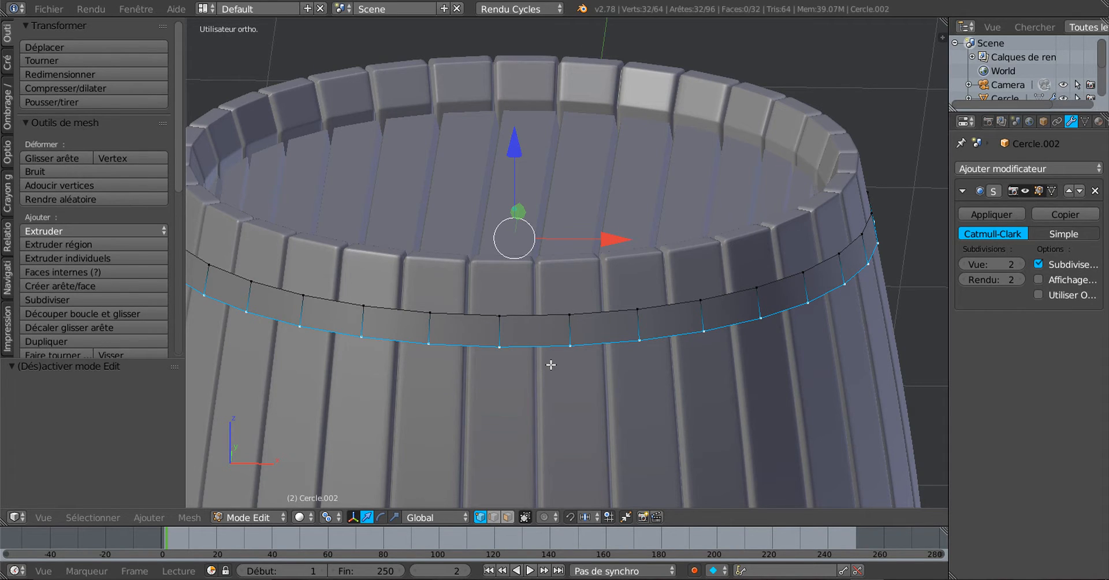
{"action": "middle_click_drag", "start_coordinate": [550, 364], "coordinate": [597, 292], "text": "shift"}
{"action": "scroll", "coordinate": [531, 283], "scroll_direction": "up", "scroll_amount": 1}
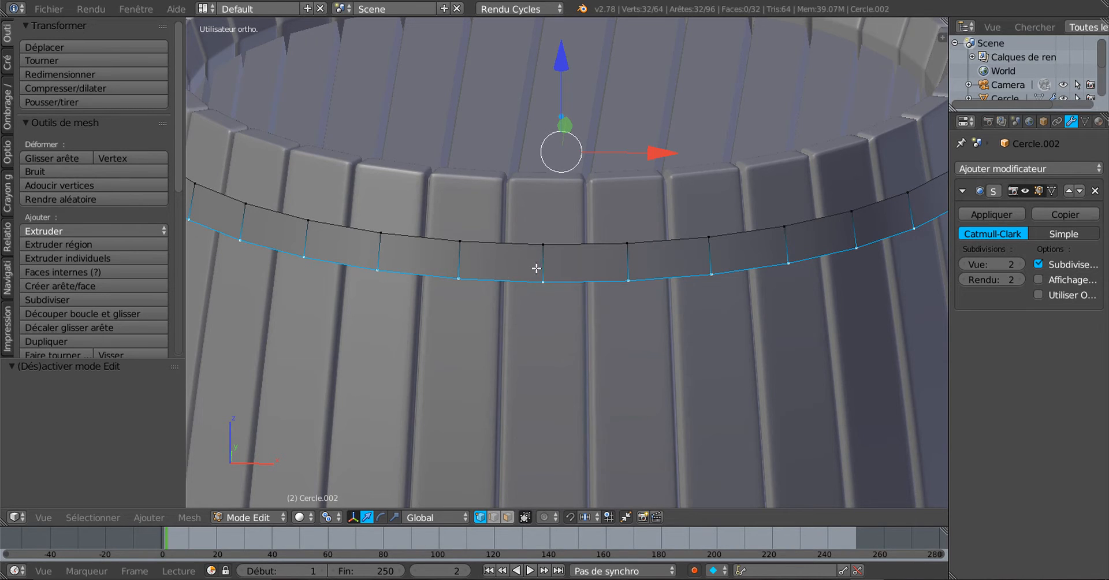
{"action": "scroll", "coordinate": [535, 268], "scroll_direction": "down", "scroll_amount": 3}
{"action": "scroll", "coordinate": [539, 269], "scroll_direction": "up", "scroll_amount": 2}
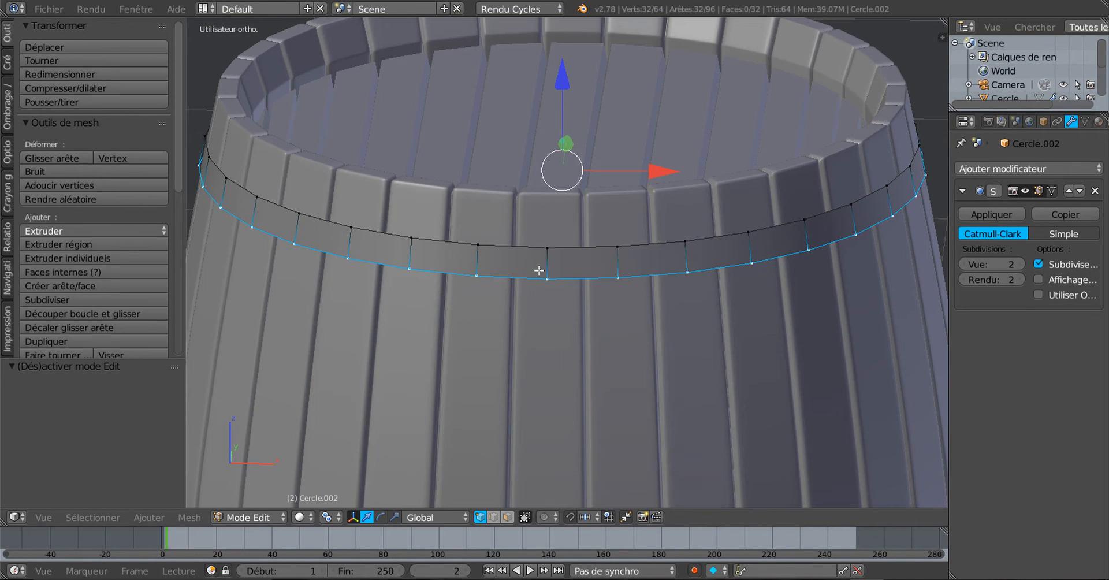
{"action": "middle_click_drag", "start_coordinate": [580, 273], "coordinate": [585, 349]}
{"action": "middle_click_drag", "start_coordinate": [622, 378], "coordinate": [604, 295]}
{"action": "scroll", "coordinate": [661, 294], "scroll_direction": "up", "scroll_amount": 2}
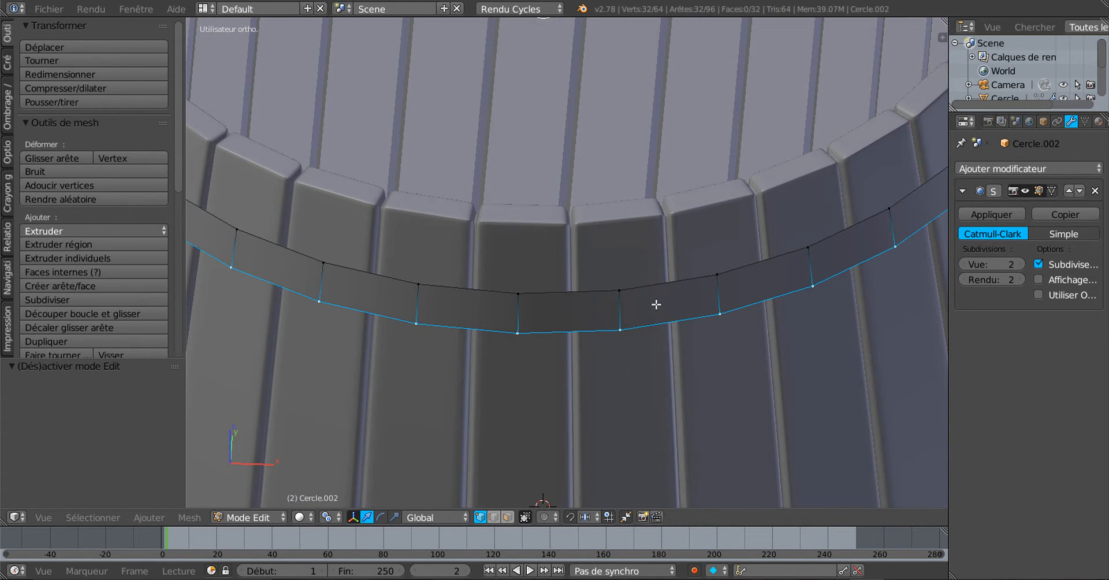
{"action": "key", "text": "Tab"}
{"action": "key", "text": "Tab"}
{"action": "key", "text": "Tab"}
{"action": "scroll", "coordinate": [650, 313], "scroll_direction": "down", "scroll_amount": 2}
{"action": "scroll", "coordinate": [651, 308], "scroll_direction": "down", "scroll_amount": 3}
{"action": "middle_click_drag", "start_coordinate": [651, 307], "coordinate": [657, 384]}
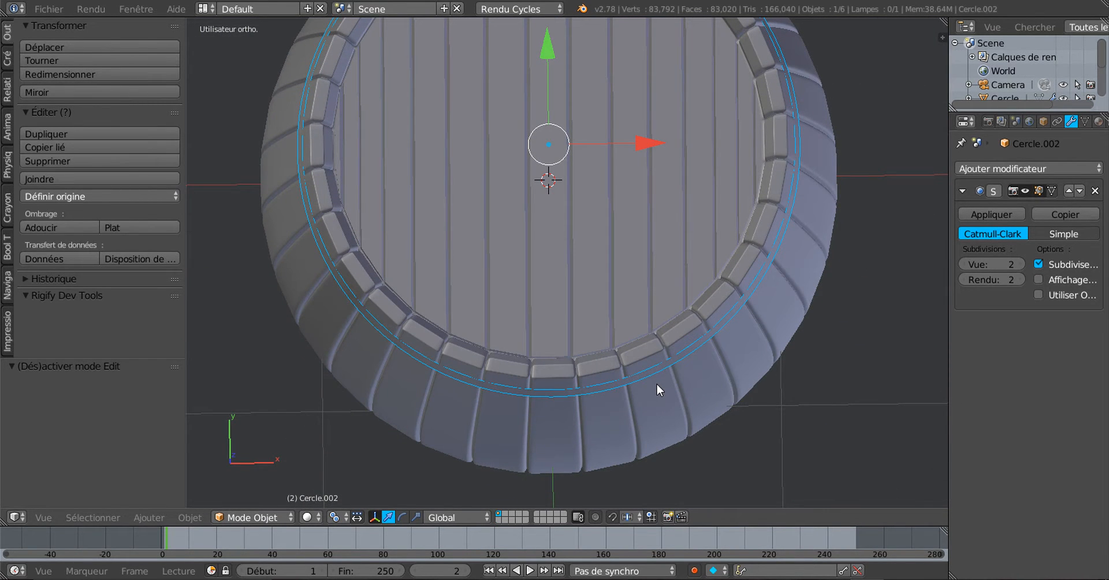
Set the transform pivot point to Barycentre.
{"action": "left_click", "coordinate": [333, 516]}
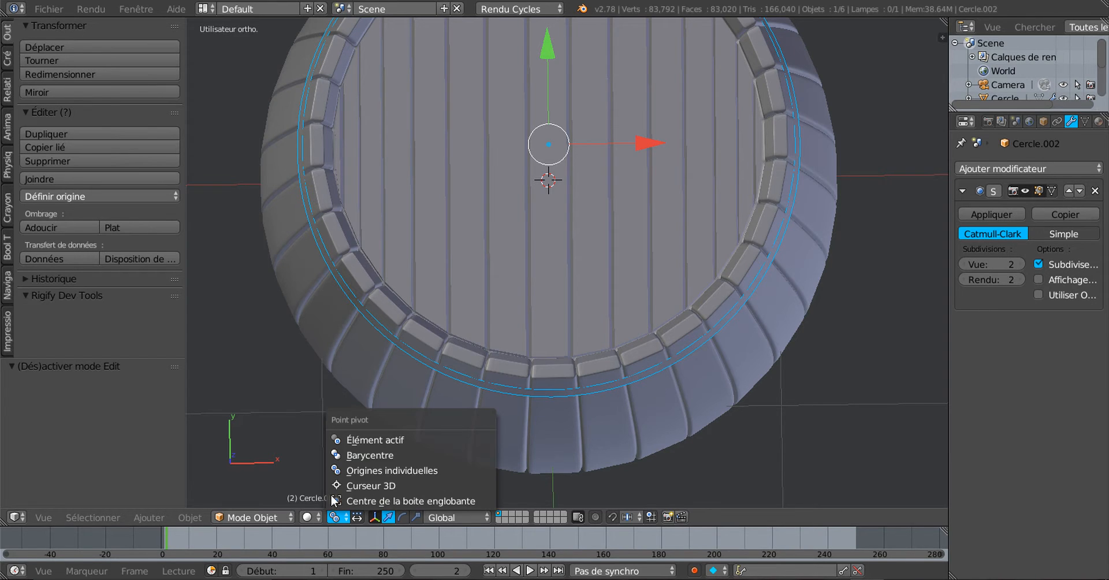
{"action": "left_click", "coordinate": [351, 455]}
{"action": "scroll", "coordinate": [351, 452], "scroll_direction": "down", "scroll_amount": 2}
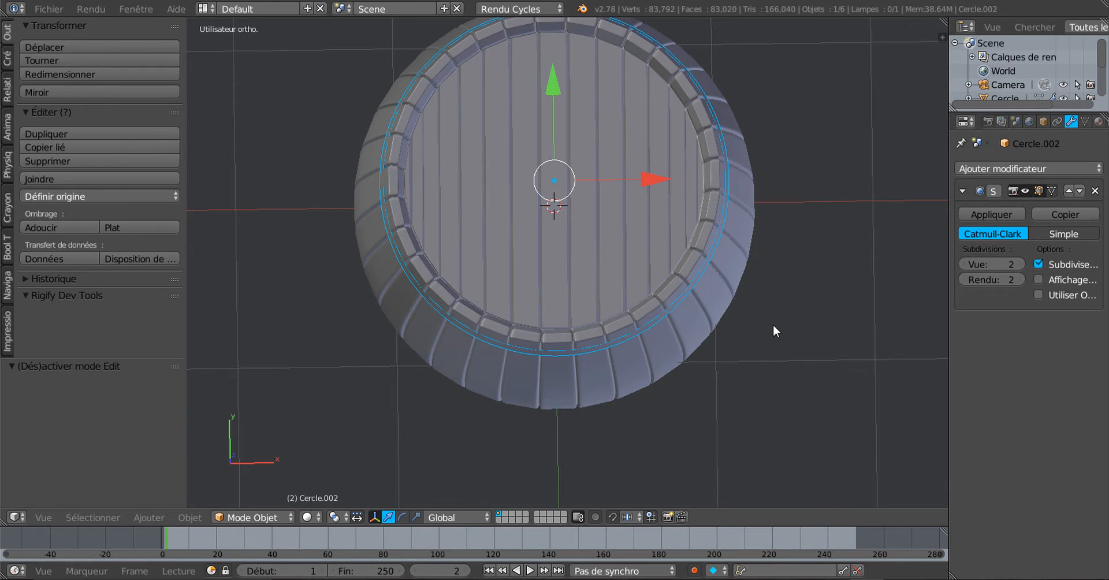
{"action": "scroll", "coordinate": [759, 339], "scroll_direction": "up", "scroll_amount": 1}
Select the whole hoop mesh in Edit Mode and, in top view, extrude it outward with a scale of 1.006.
{"action": "key", "text": "Tab"}
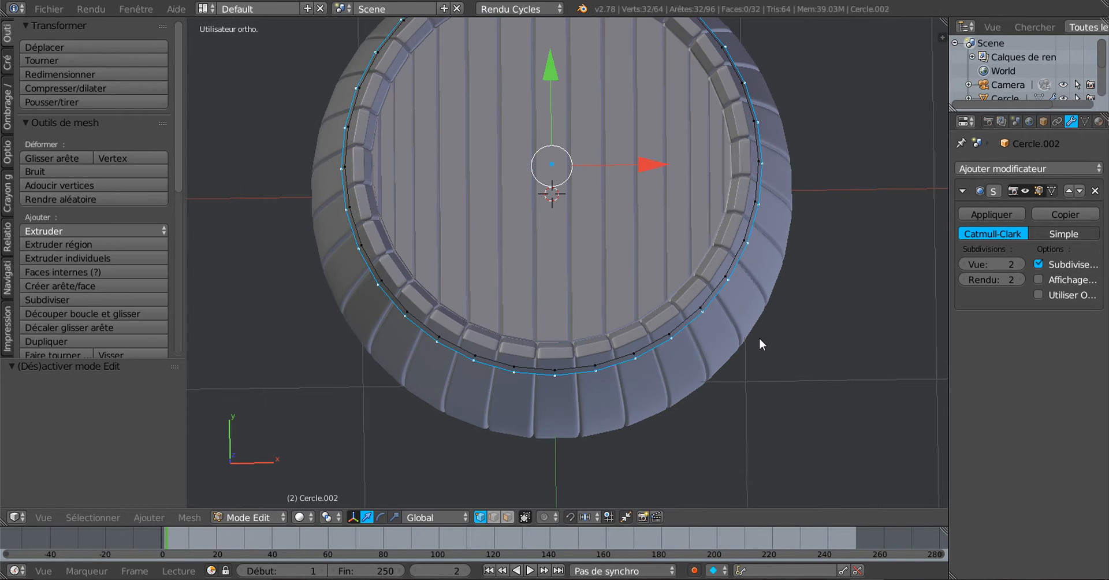
{"action": "key", "text": "a"}
{"action": "key", "text": "a"}
{"action": "scroll", "coordinate": [759, 338], "scroll_direction": "down", "scroll_amount": 1}
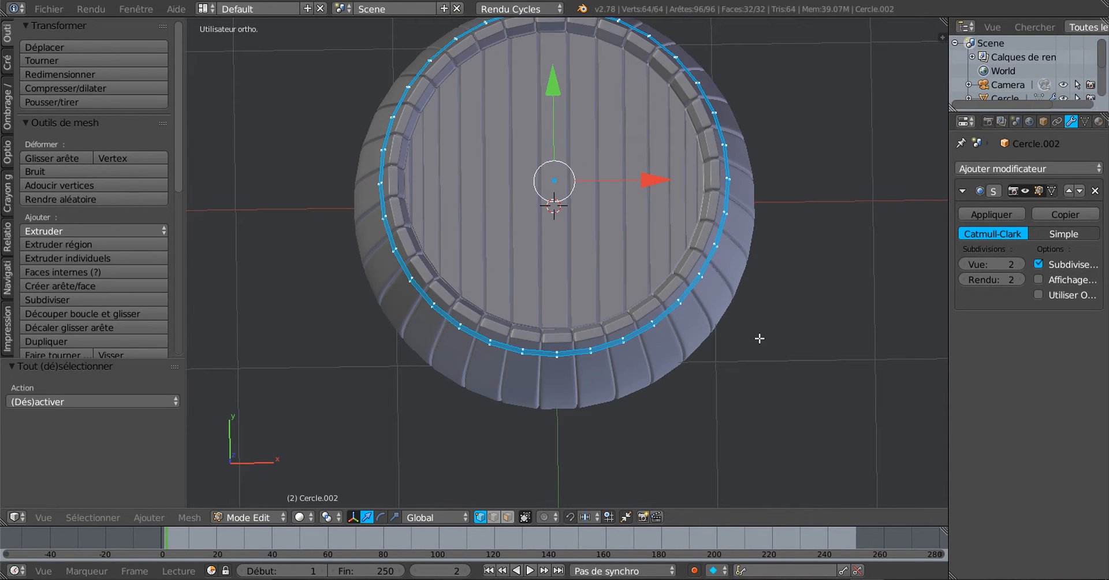
{"action": "key", "text": "KP_7"}
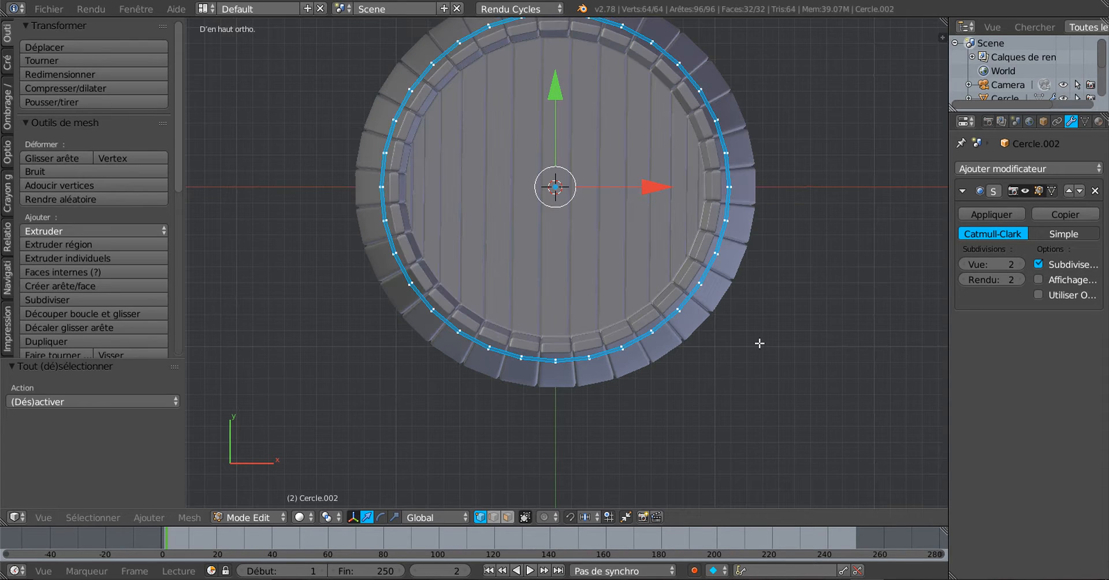
{"action": "middle_click_drag", "start_coordinate": [760, 342], "coordinate": [757, 434], "text": "shift"}
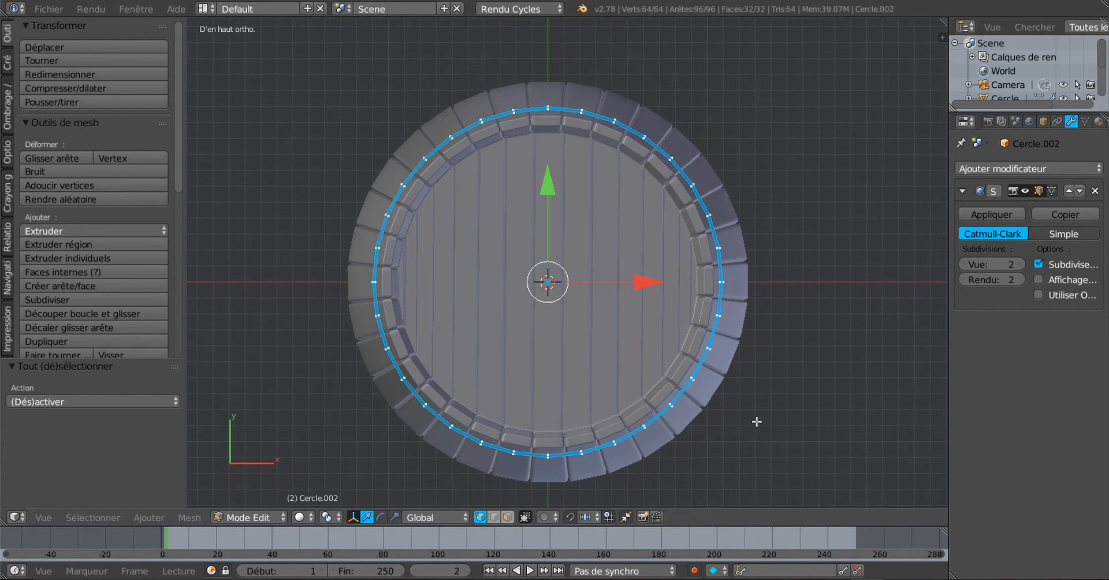
{"action": "key", "text": "e"}
{"action": "key", "text": "s"}
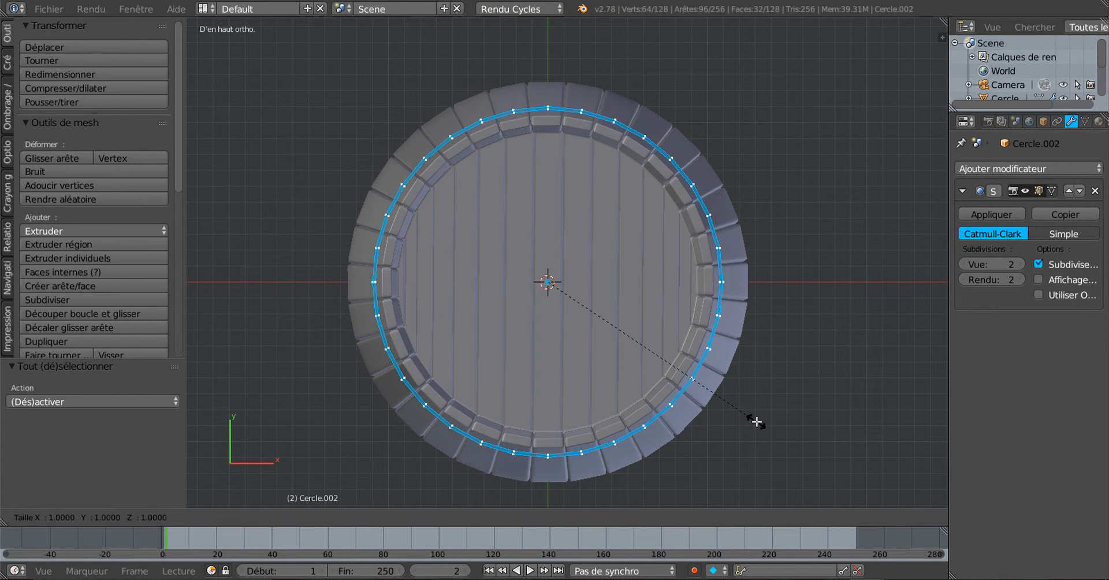
{"action": "left_click", "coordinate": [771, 424]}
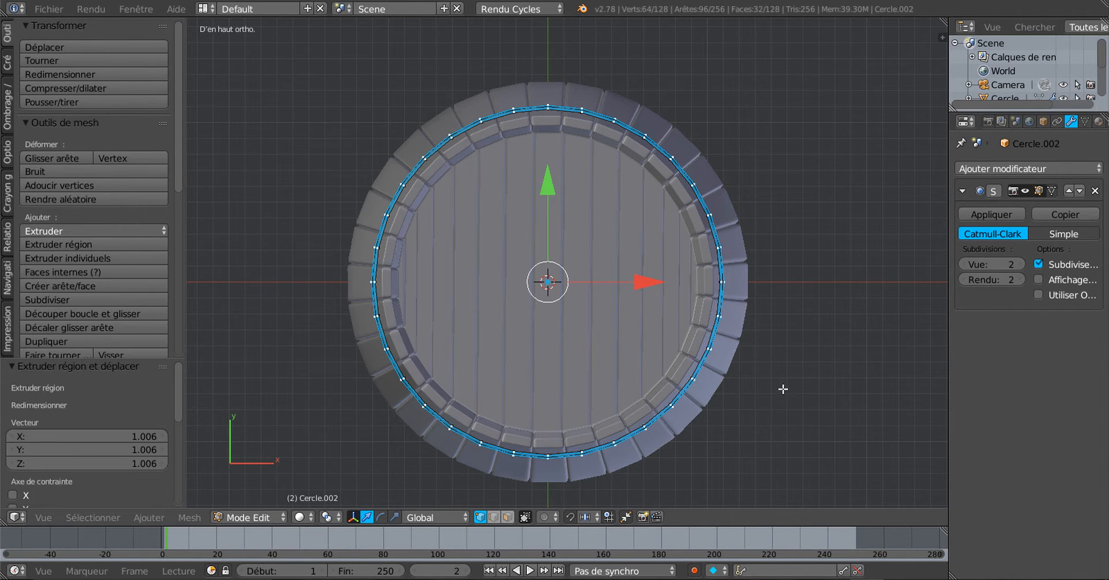
Examine the extruded hoop's thickness and edges up close against the staves, in both Edit Mode and Object Mode.
{"action": "scroll", "coordinate": [710, 310], "scroll_direction": "up", "scroll_amount": 8}
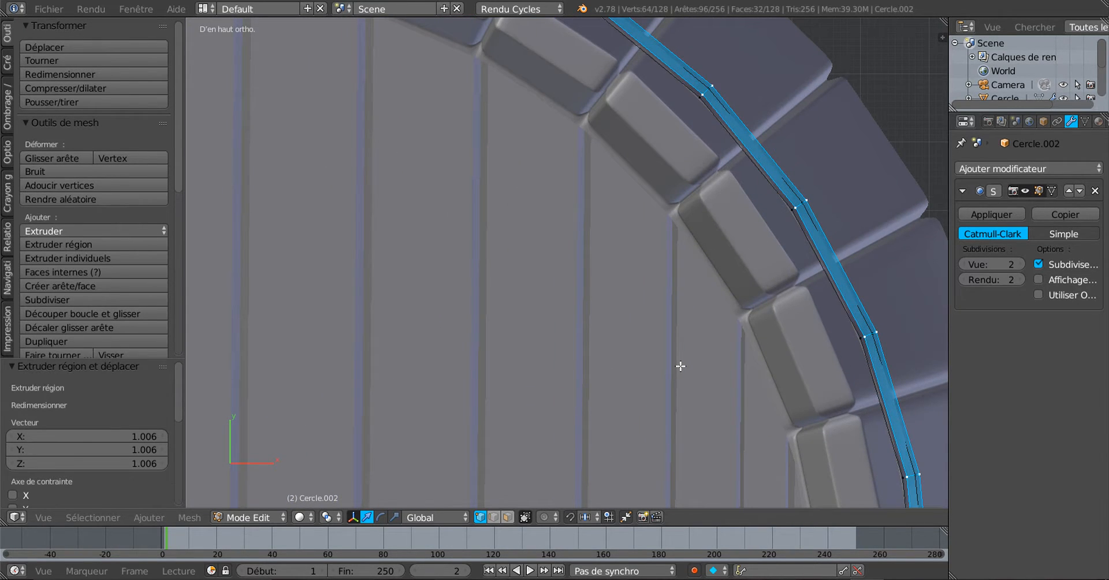
{"action": "key", "text": "Tab"}
{"action": "scroll", "coordinate": [681, 366], "scroll_direction": "down", "scroll_amount": 1}
{"action": "key", "text": "Tab"}
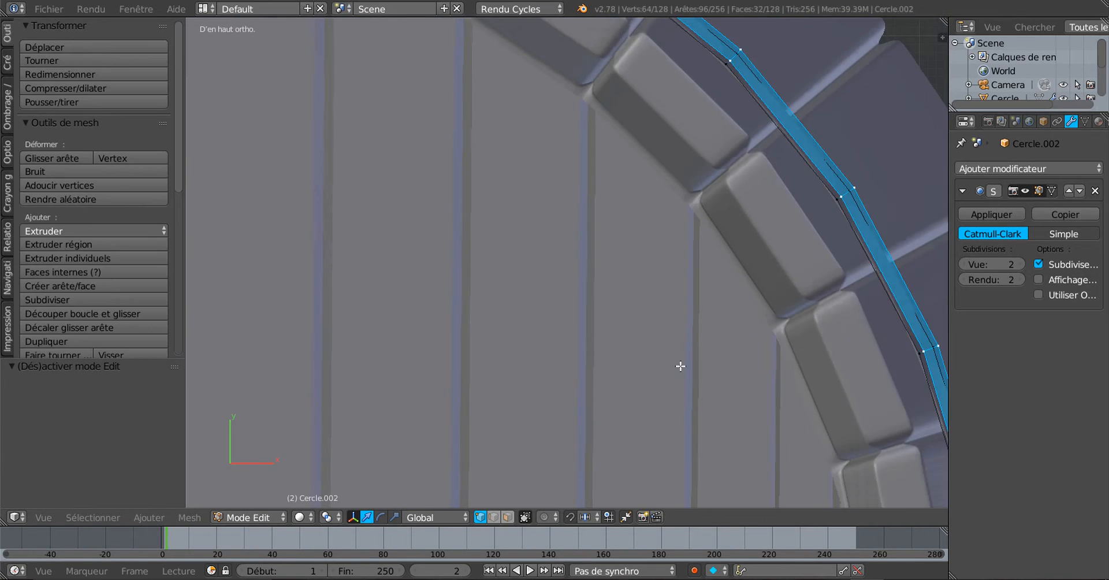
{"action": "scroll", "coordinate": [649, 378], "scroll_direction": "down", "scroll_amount": 2}
{"action": "middle_click_drag", "start_coordinate": [649, 378], "coordinate": [677, 330]}
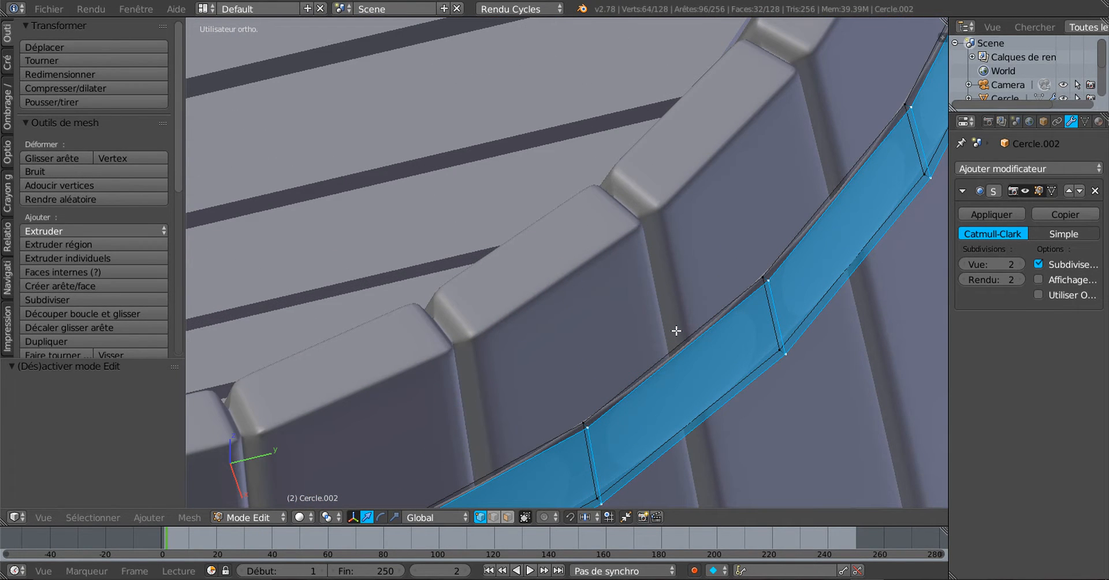
{"action": "scroll", "coordinate": [676, 331], "scroll_direction": "down", "scroll_amount": 2}
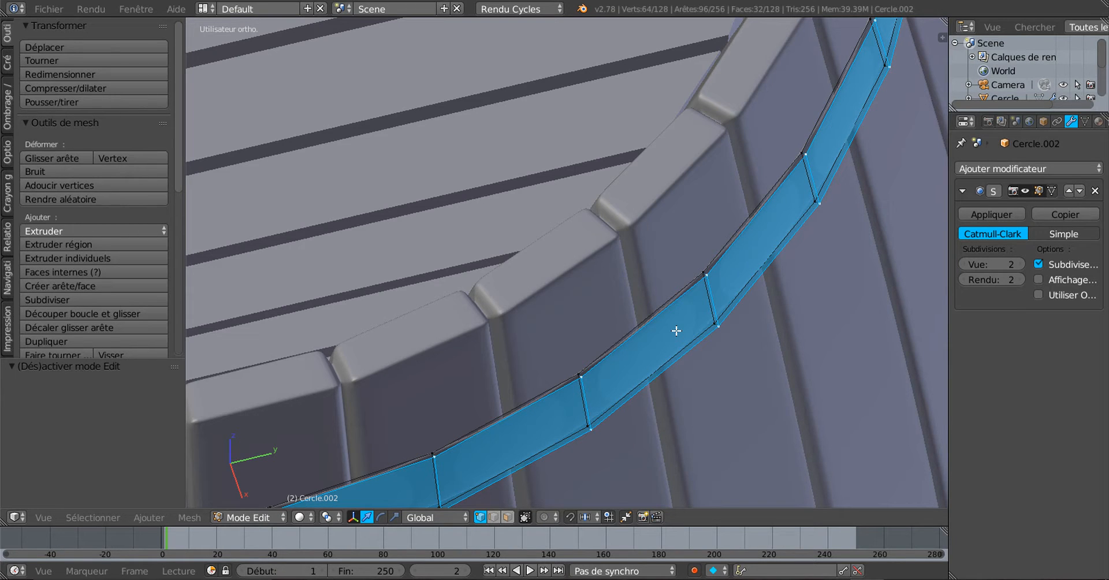
{"action": "scroll", "coordinate": [676, 331], "scroll_direction": "down", "scroll_amount": 3}
{"action": "key", "text": "Tab"}
{"action": "scroll", "coordinate": [677, 330], "scroll_direction": "down", "scroll_amount": 2}
{"action": "key", "text": "Tab"}
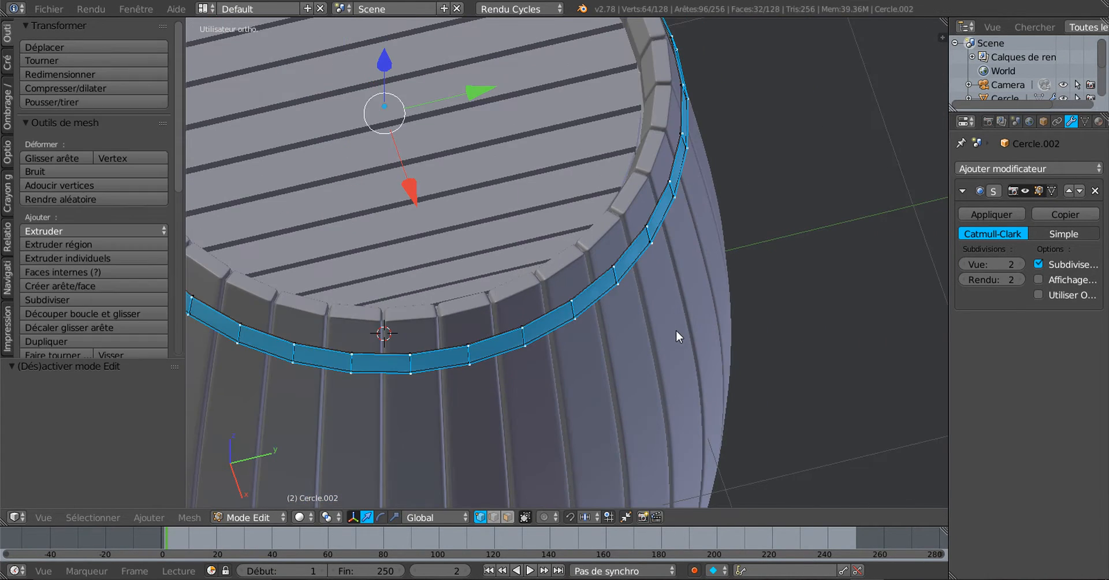
Add two edge loops around the hoop's outer face, sliding one close to its upper edge and the other close to its lower edge.
{"action": "middle_click_drag", "start_coordinate": [676, 333], "coordinate": [733, 399], "text": "shift"}
{"action": "scroll", "coordinate": [609, 346], "scroll_direction": "up", "scroll_amount": 1}
{"action": "middle_click_drag", "start_coordinate": [609, 347], "coordinate": [601, 443]}
{"action": "scroll", "coordinate": [606, 302], "scroll_direction": "up", "scroll_amount": 3}
{"action": "scroll", "coordinate": [665, 334], "scroll_direction": "up", "scroll_amount": 2}
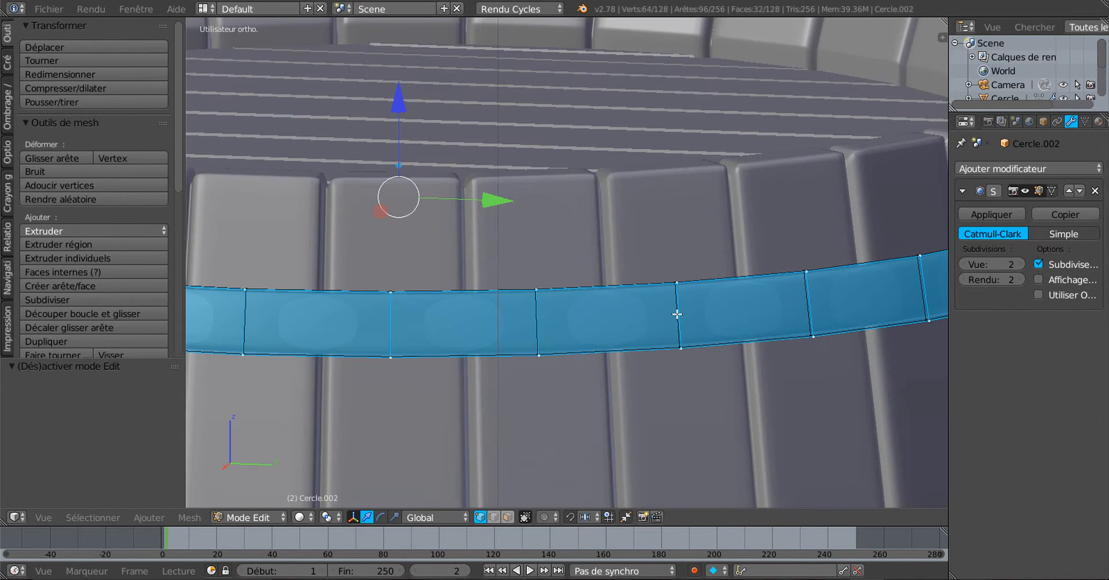
{"action": "key", "text": "ctrl+r"}
{"action": "left_click", "coordinate": [682, 300]}
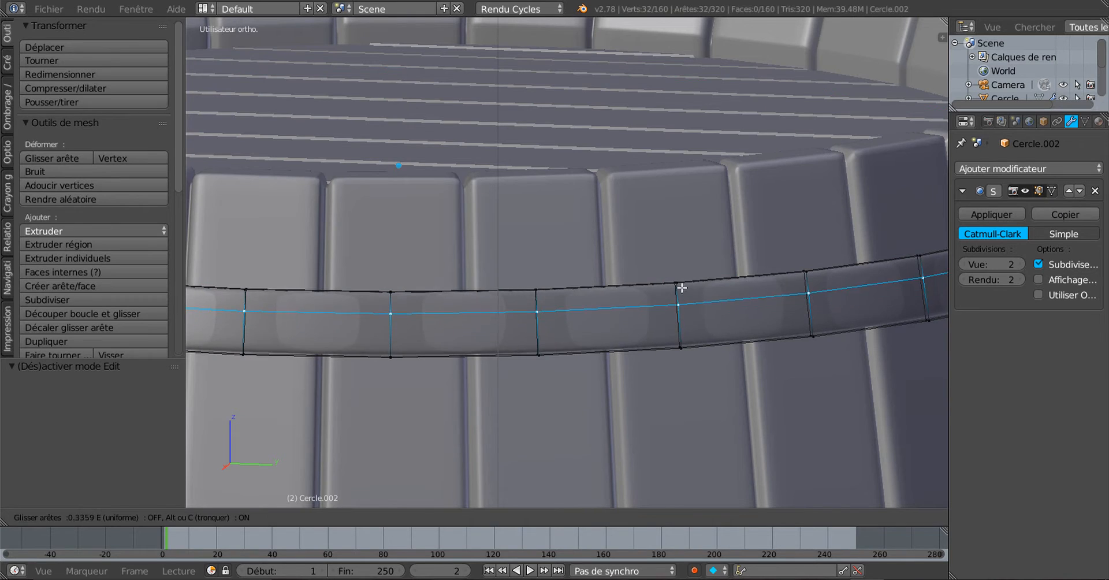
{"action": "left_click", "coordinate": [678, 281]}
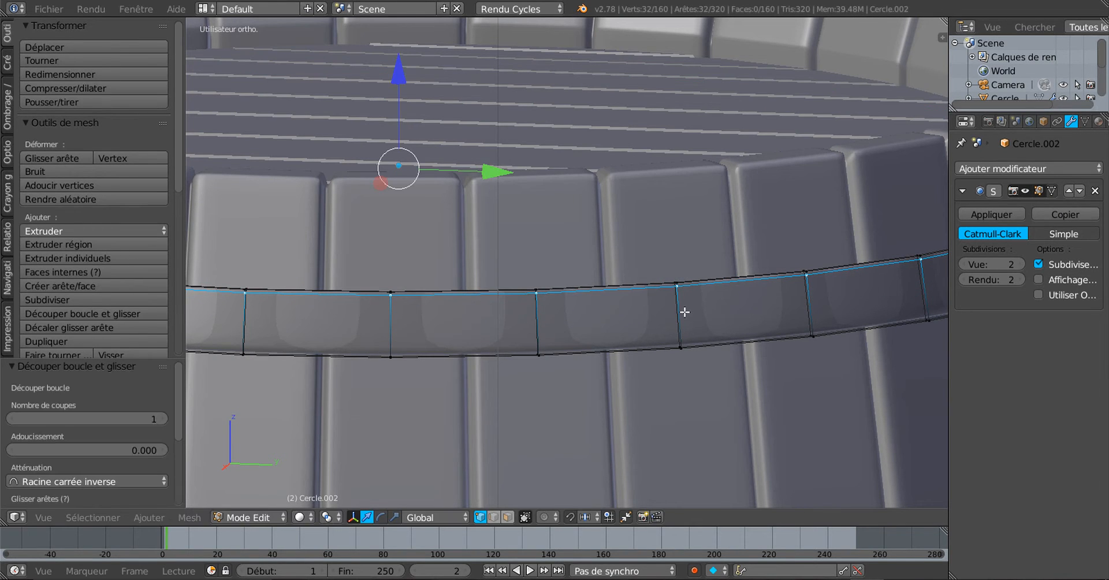
{"action": "key", "text": "ctrl+r"}
{"action": "left_click", "coordinate": [681, 316]}
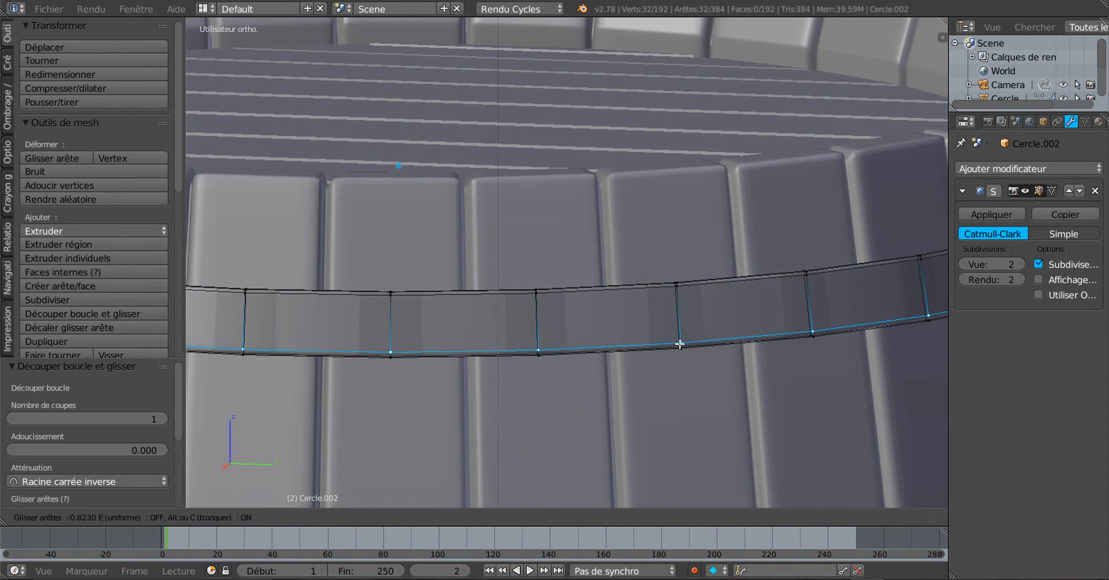
{"action": "left_click", "coordinate": [680, 345]}
Cut three edge loops around the narrow top face of the hoop's thickness.
{"action": "key", "text": "KP_2"}
{"action": "key", "text": "KP_2"}
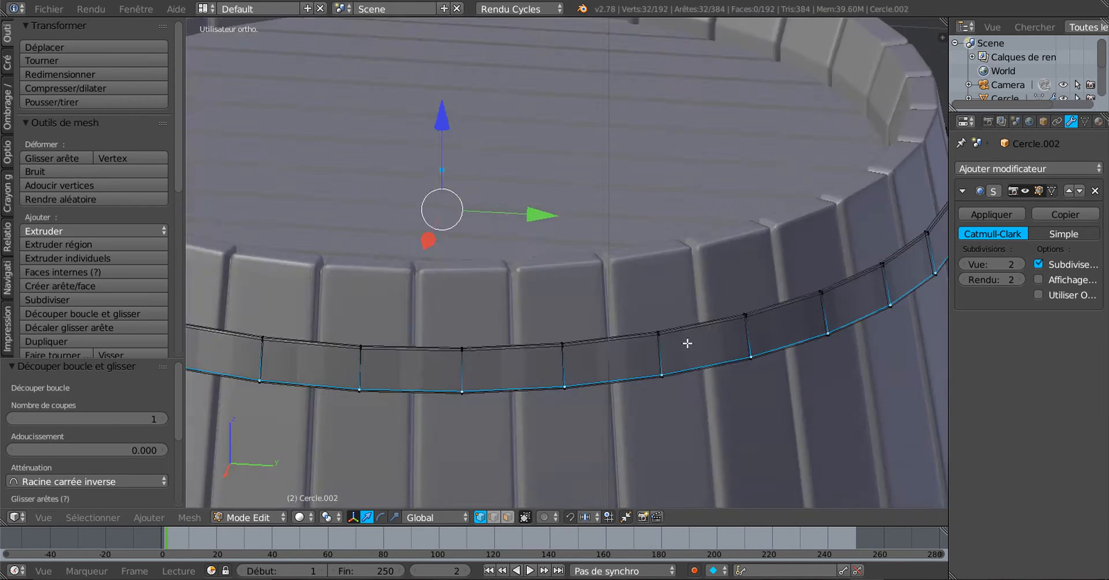
{"action": "key", "text": "KP_2"}
{"action": "key", "text": "KP_4"}
{"action": "key", "text": "KP_4"}
{"action": "scroll", "coordinate": [761, 362], "scroll_direction": "up", "scroll_amount": 3}
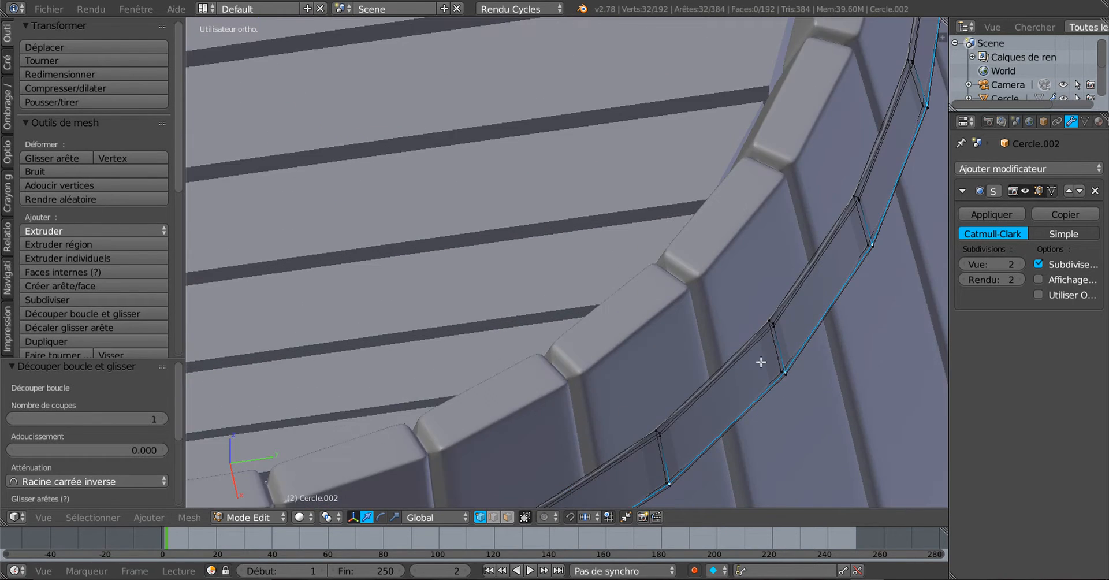
{"action": "scroll", "coordinate": [760, 362], "scroll_direction": "up", "scroll_amount": 4}
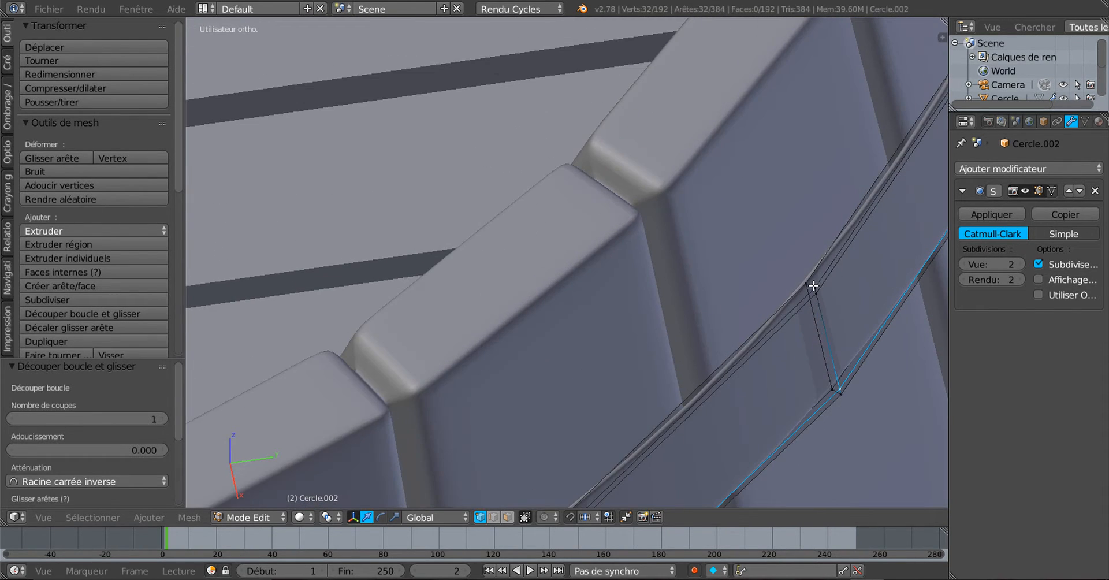
{"action": "key", "text": "ctrl+r"}
{"action": "scroll", "coordinate": [812, 286], "scroll_direction": "up", "scroll_amount": 1}
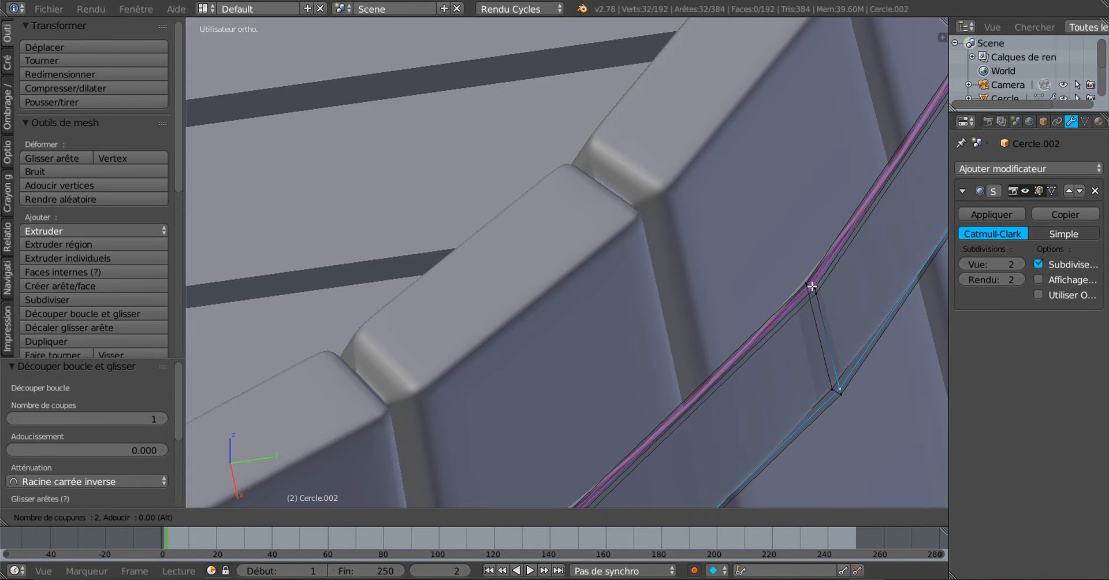
{"action": "left_click", "coordinate": [811, 286]}
{"action": "scroll", "coordinate": [820, 349], "scroll_direction": "down", "scroll_amount": 2}
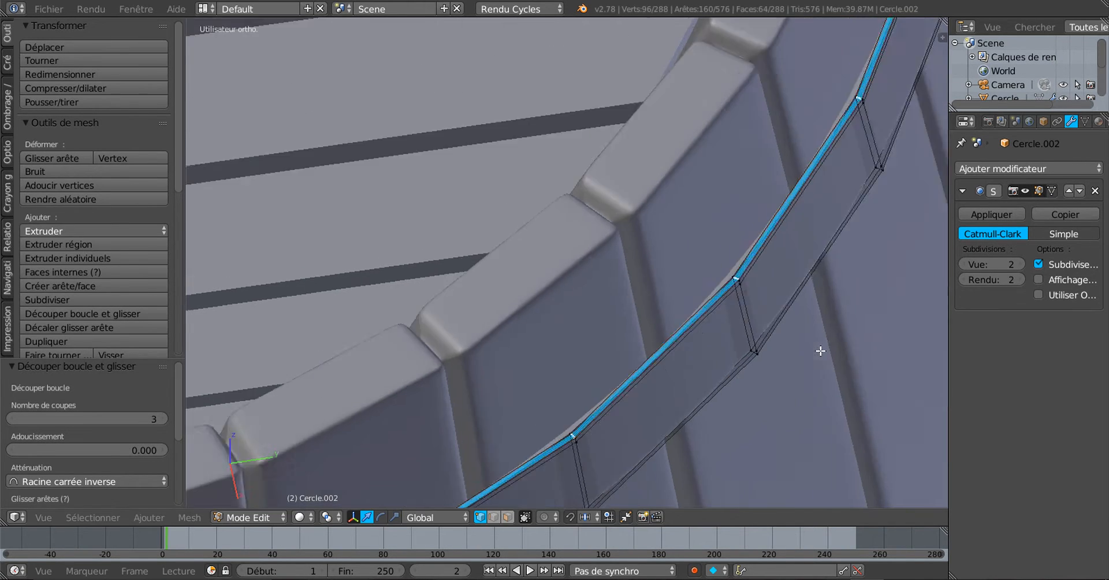
Cut three edge loops around the narrow bottom face of the hoop's thickness.
{"action": "key", "text": "Tab"}
{"action": "scroll", "coordinate": [821, 351], "scroll_direction": "down", "scroll_amount": 2}
{"action": "middle_click_drag", "start_coordinate": [820, 351], "coordinate": [540, 347]}
{"action": "key", "text": "Tab"}
{"action": "scroll", "coordinate": [589, 455], "scroll_direction": "up", "scroll_amount": 2}
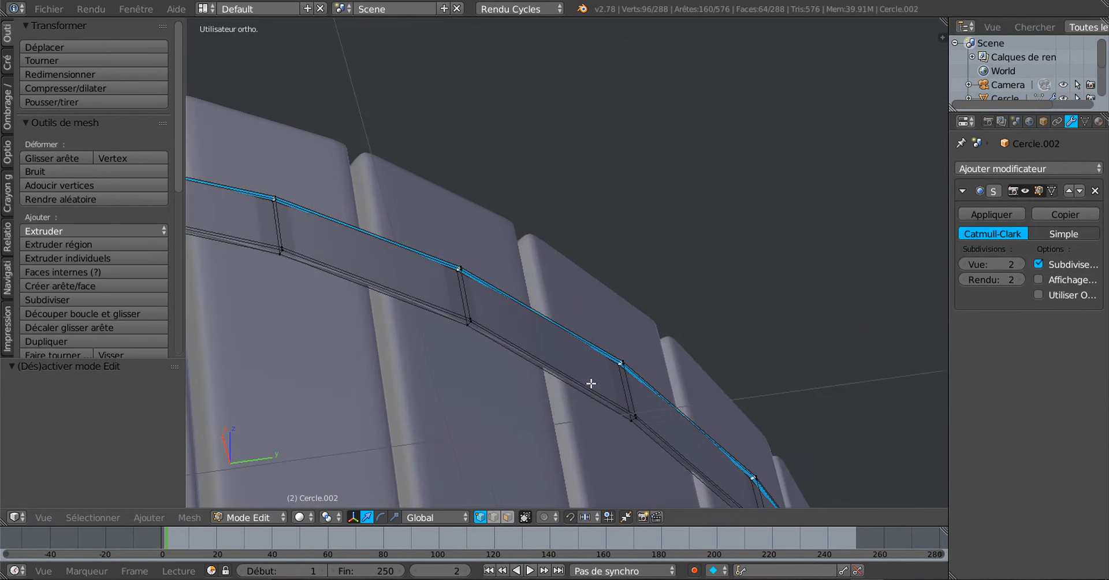
{"action": "scroll", "coordinate": [597, 349], "scroll_direction": "down", "scroll_amount": 1}
{"action": "scroll", "coordinate": [614, 337], "scroll_direction": "up", "scroll_amount": 3}
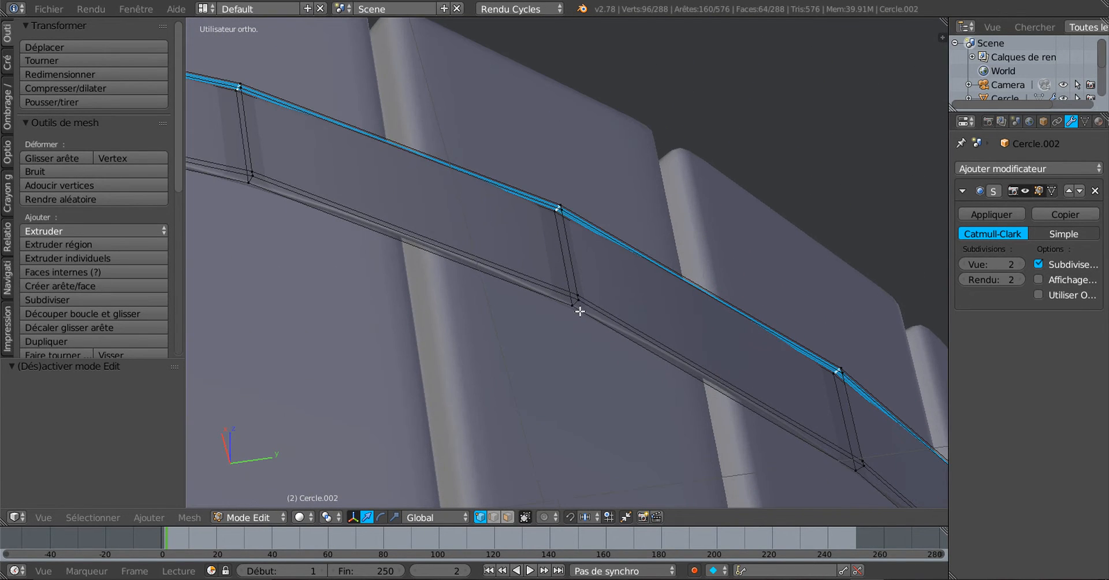
{"action": "key", "text": "r"}
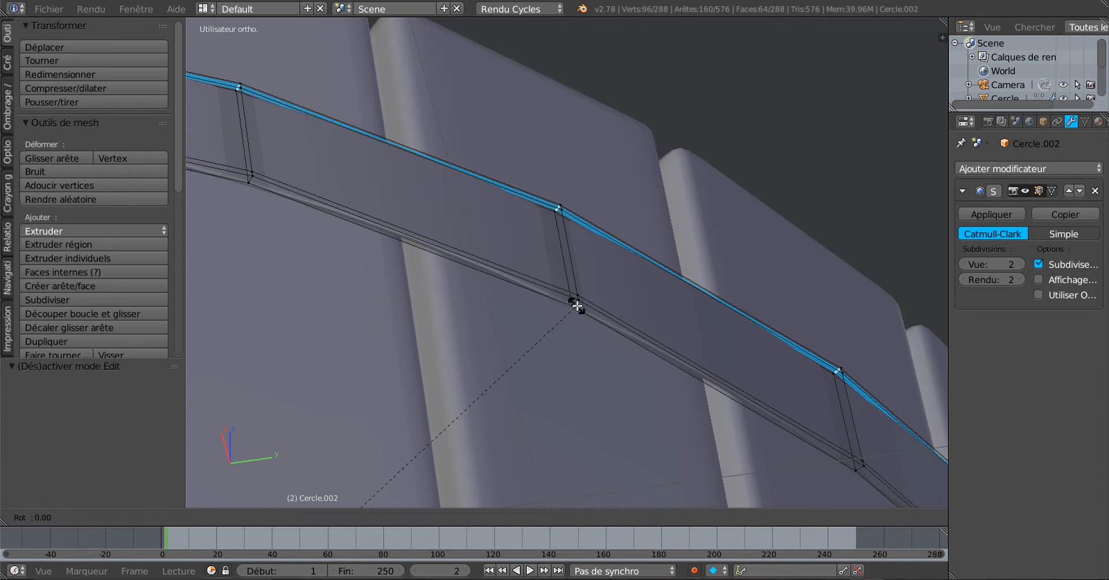
{"action": "key", "text": "Escape"}
{"action": "key", "text": "ctrl+r"}
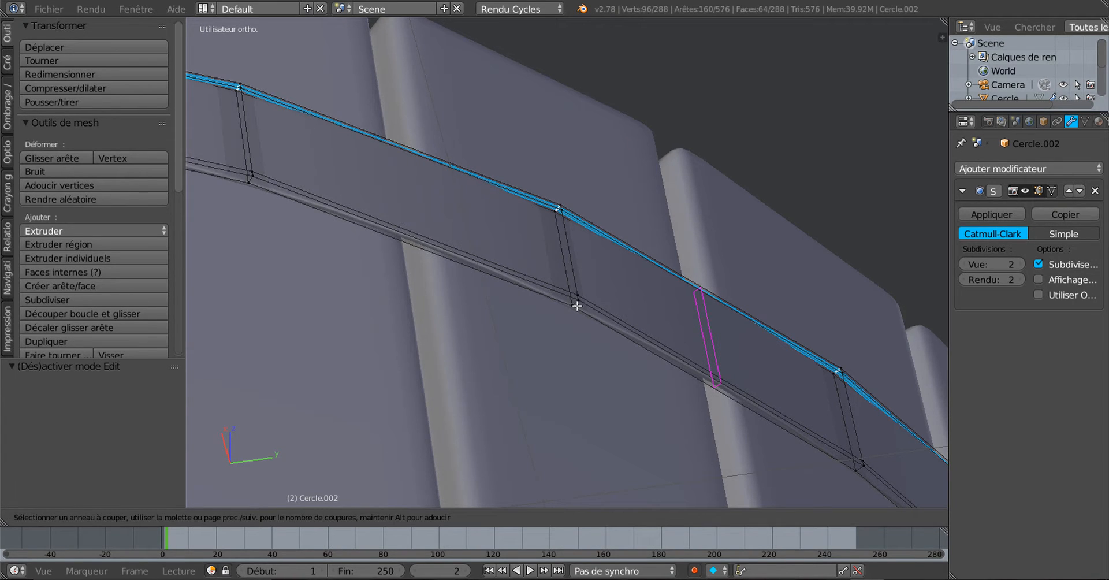
{"action": "scroll", "coordinate": [575, 303], "scroll_direction": "up", "scroll_amount": 2}
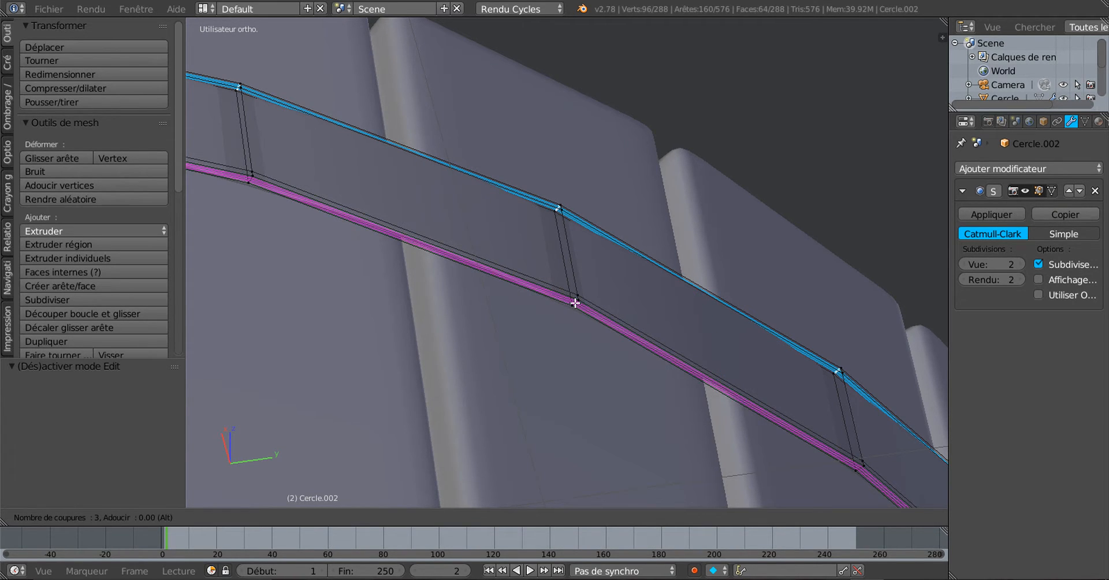
{"action": "left_click", "coordinate": [575, 303]}
{"action": "right_click", "coordinate": [574, 302]}
Widen the 3D viewport by narrowing the properties area, and centre the hoop in front view.
{"action": "middle_click_drag", "start_coordinate": [574, 302], "coordinate": [593, 208]}
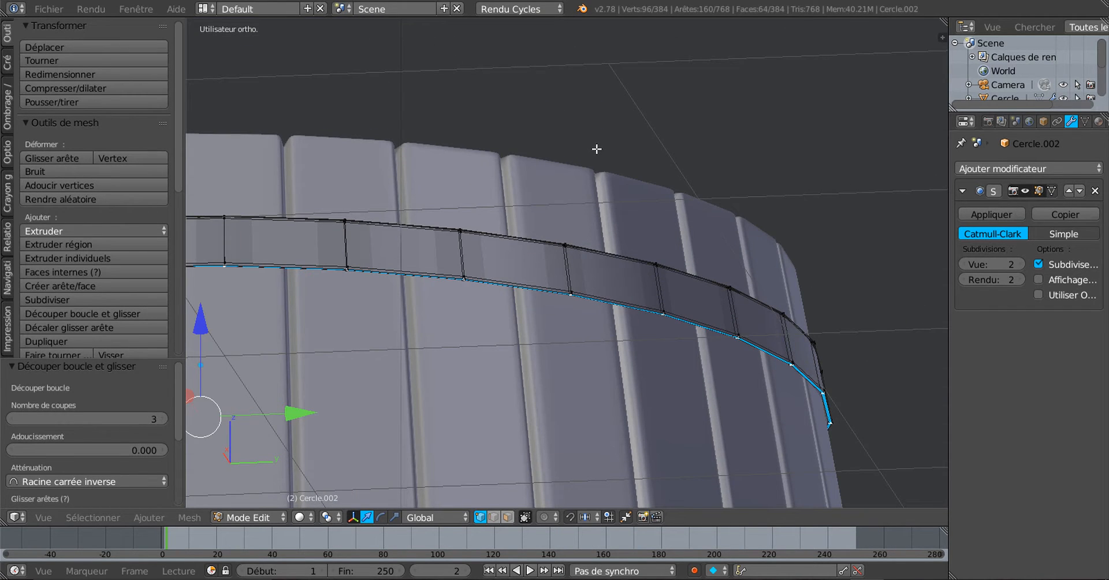
{"action": "key", "text": "KP_1"}
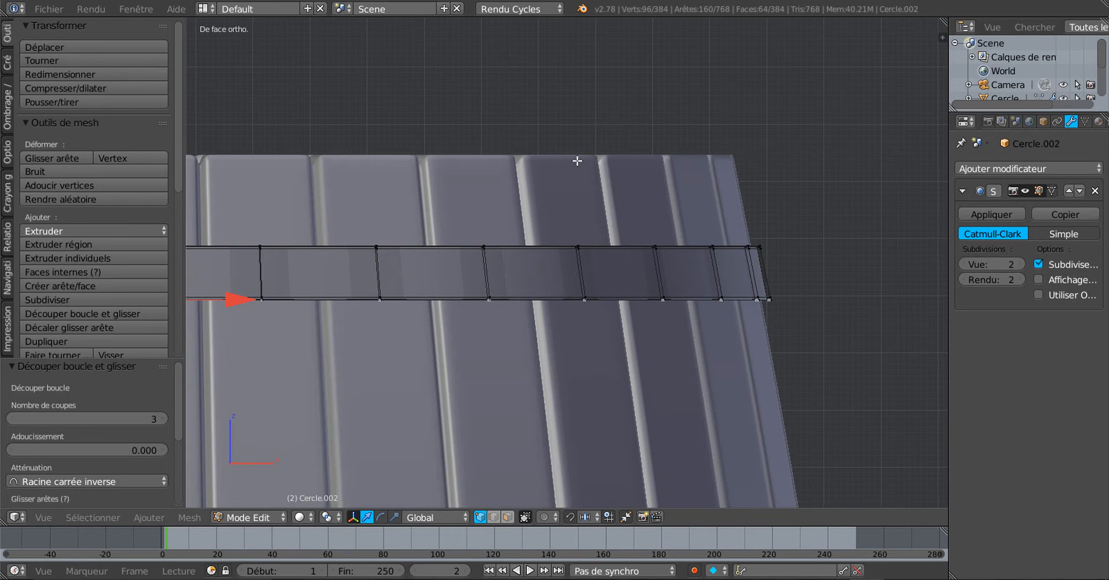
{"action": "scroll", "coordinate": [586, 207], "scroll_direction": "down", "scroll_amount": 3}
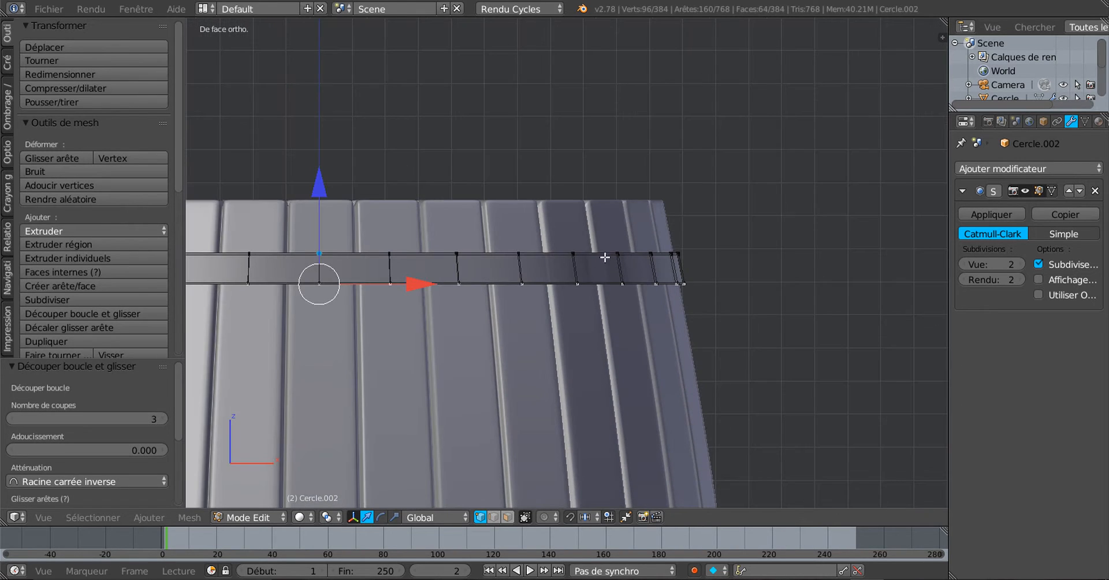
{"action": "middle_click_drag", "start_coordinate": [674, 280], "coordinate": [798, 271], "text": "shift"}
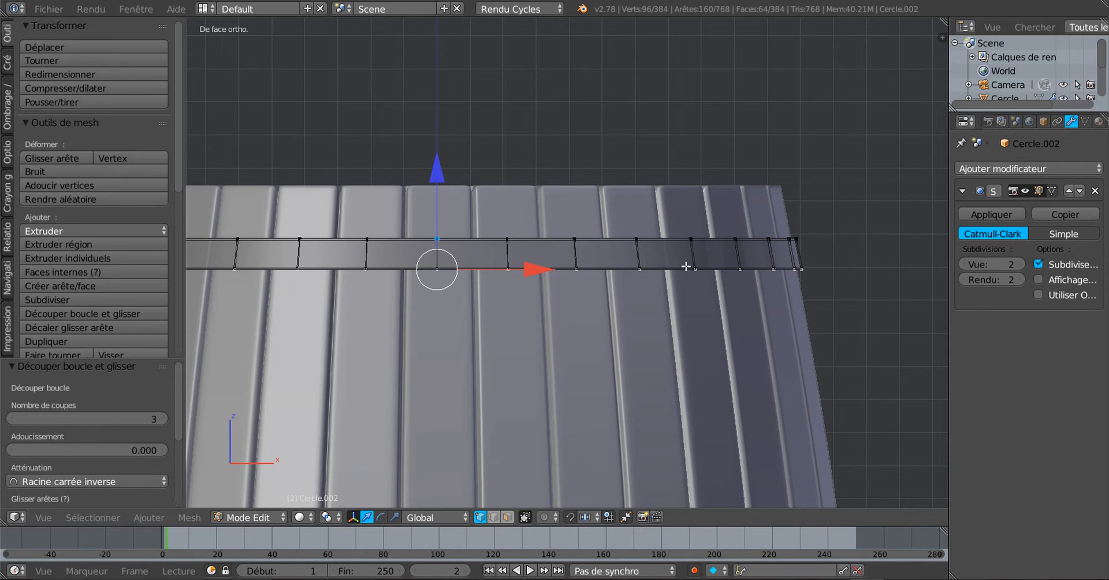
{"action": "left_click_drag", "start_coordinate": [942, 345], "coordinate": [1003, 344]}
{"action": "middle_click_drag", "start_coordinate": [703, 370], "coordinate": [750, 349], "text": "shift"}
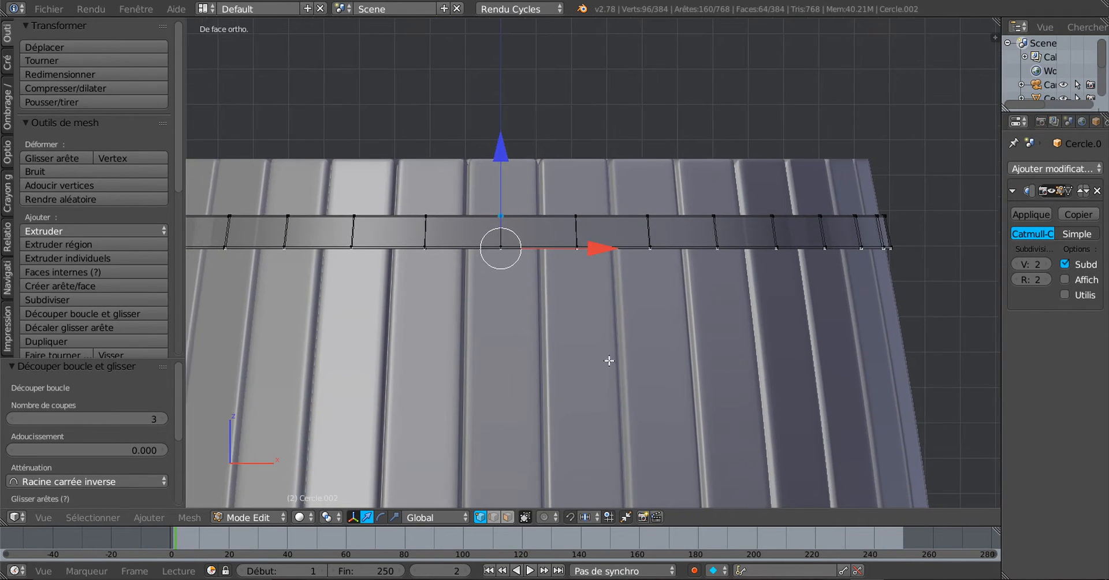
{"action": "middle_click_drag", "start_coordinate": [650, 353], "coordinate": [755, 364], "text": "shift"}
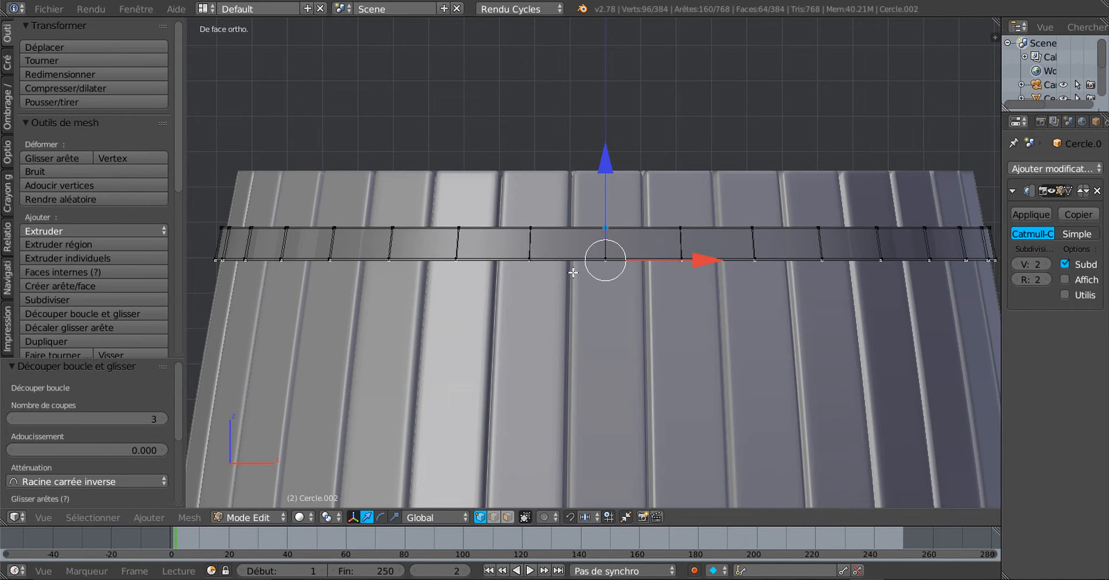
{"action": "scroll", "coordinate": [572, 272], "scroll_direction": "down", "scroll_amount": 1}
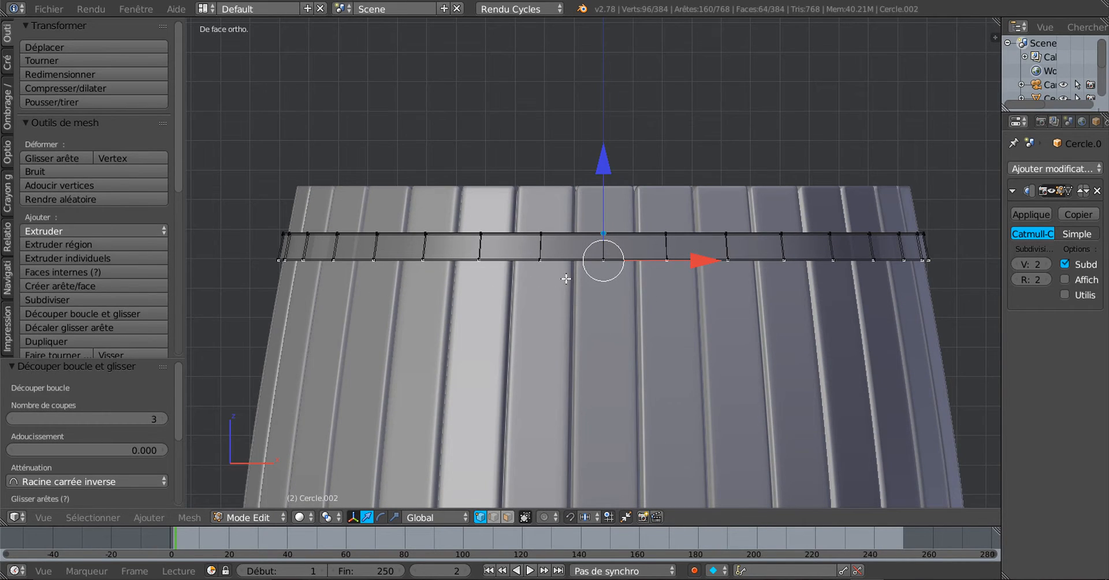
{"action": "scroll", "coordinate": [602, 289], "scroll_direction": "up", "scroll_amount": 1}
{"action": "scroll", "coordinate": [565, 251], "scroll_direction": "up", "scroll_amount": 4}
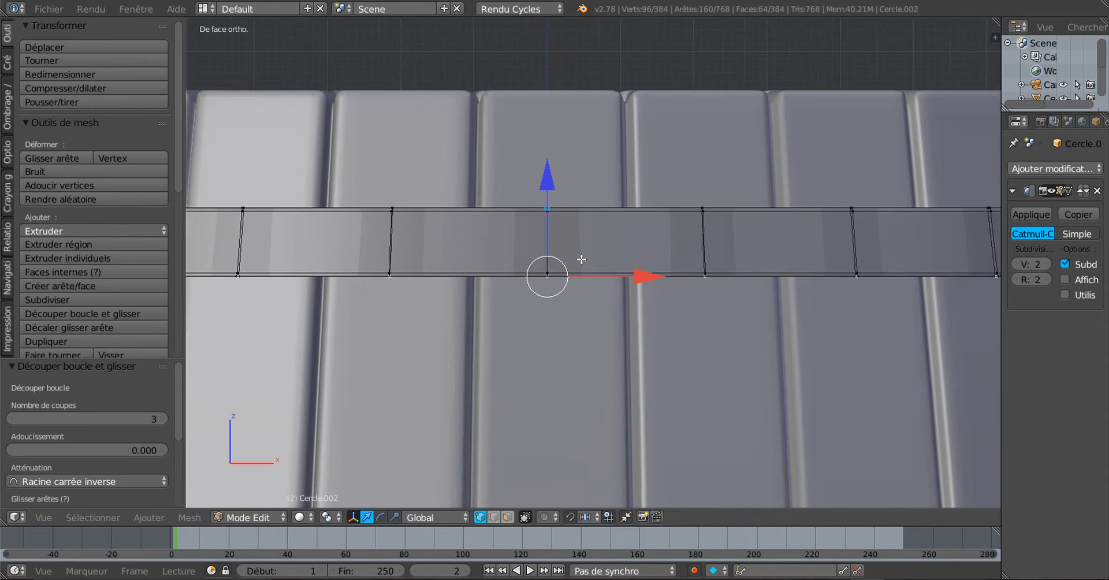
{"action": "middle_click_drag", "start_coordinate": [582, 259], "coordinate": [614, 262], "text": "shift"}
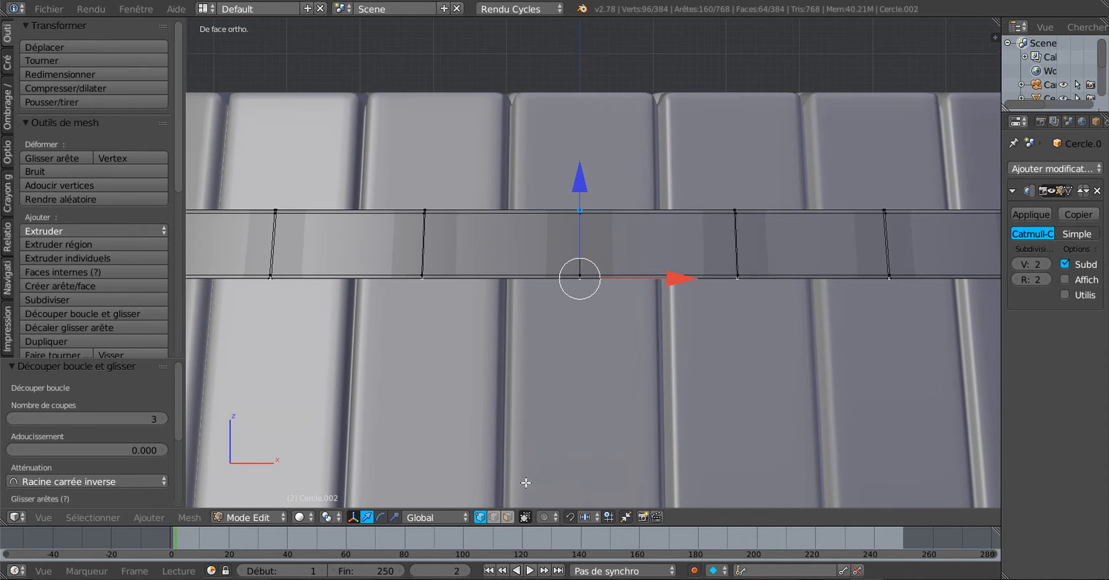
Extrude the hoop's two central front segments, including their narrow border strips, and move the new faces slightly outward along the Y axis.
{"action": "scroll", "coordinate": [489, 246], "scroll_direction": "up", "scroll_amount": 2}
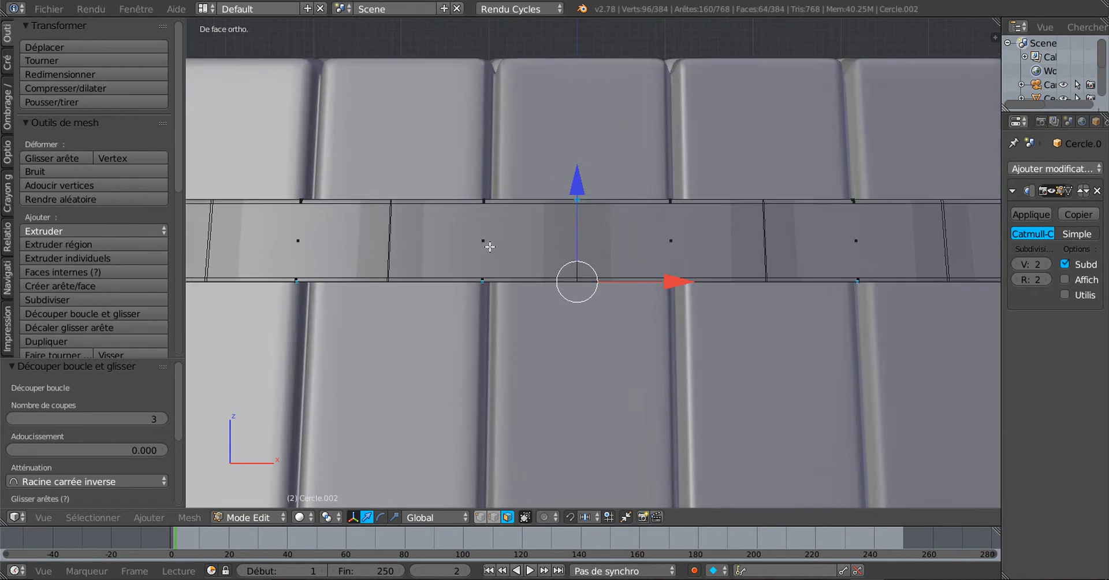
{"action": "right_click", "coordinate": [480, 236]}
{"action": "right_click", "coordinate": [461, 190], "text": "shift"}
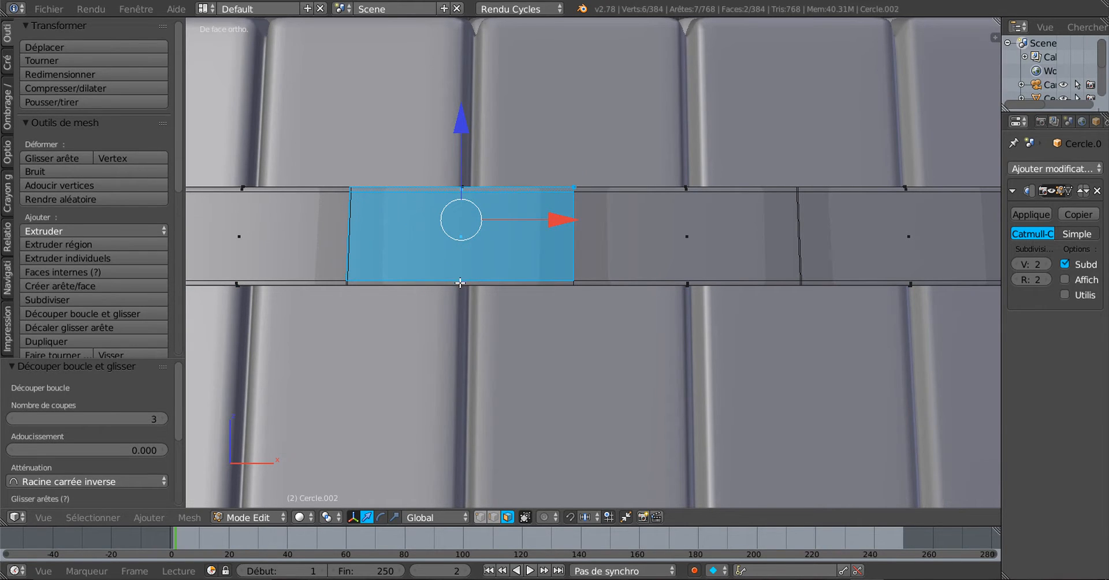
{"action": "right_click", "coordinate": [460, 283], "text": "shift"}
{"action": "right_click", "coordinate": [629, 190], "text": "shift"}
{"action": "right_click", "coordinate": [648, 253], "text": "shift"}
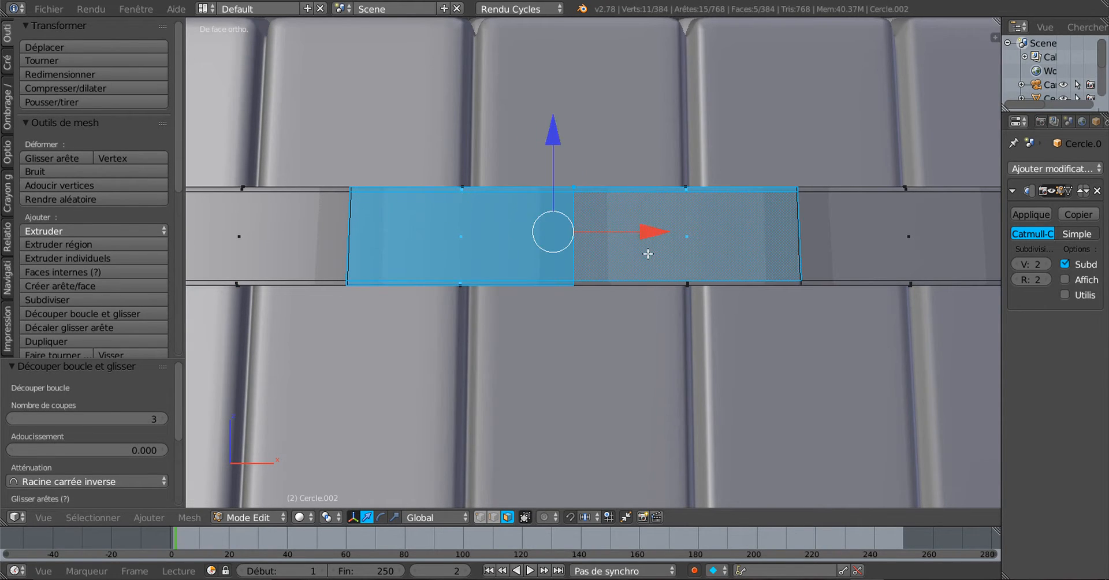
{"action": "right_click", "coordinate": [650, 283], "text": "shift"}
{"action": "scroll", "coordinate": [584, 222], "scroll_direction": "down", "scroll_amount": 4}
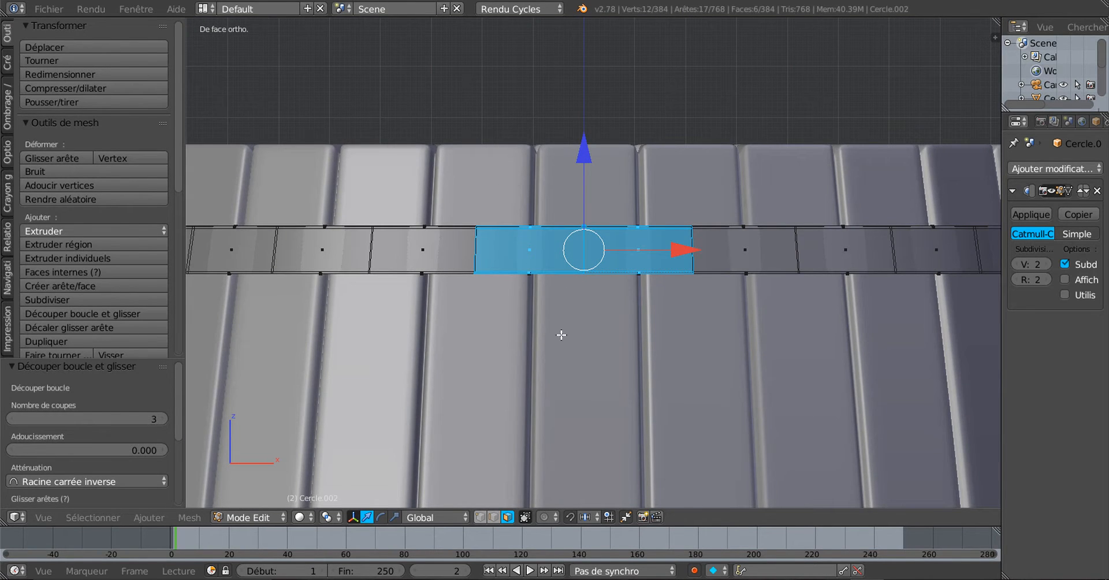
{"action": "key", "text": "KP_7"}
{"action": "scroll", "coordinate": [561, 335], "scroll_direction": "down", "scroll_amount": 7}
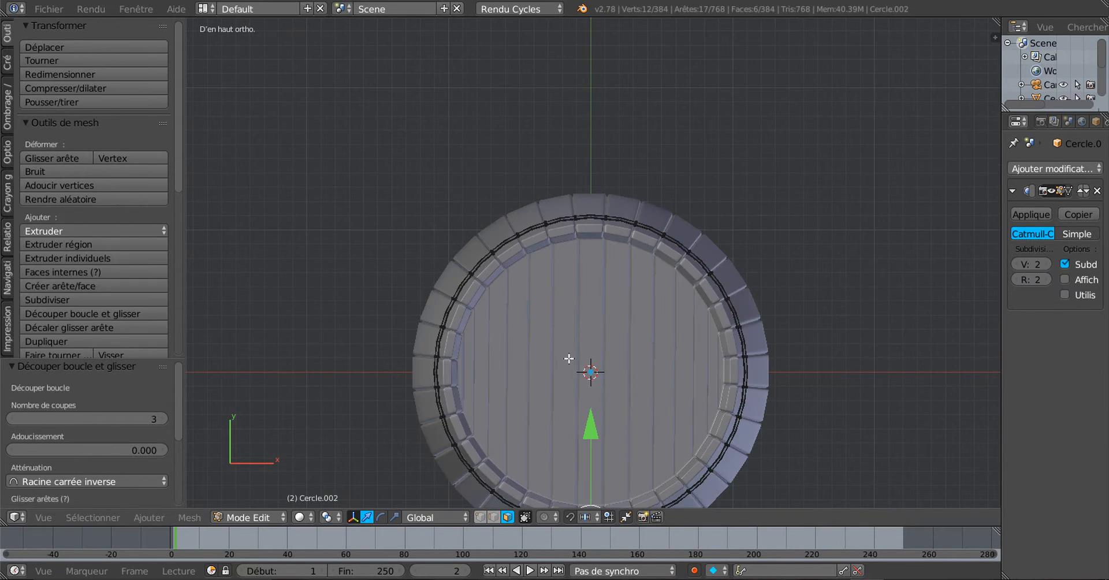
{"action": "middle_click_drag", "start_coordinate": [568, 359], "coordinate": [555, 124], "text": "shift"}
{"action": "scroll", "coordinate": [582, 190], "scroll_direction": "up", "scroll_amount": 2}
{"action": "scroll", "coordinate": [582, 190], "scroll_direction": "up", "scroll_amount": 4}
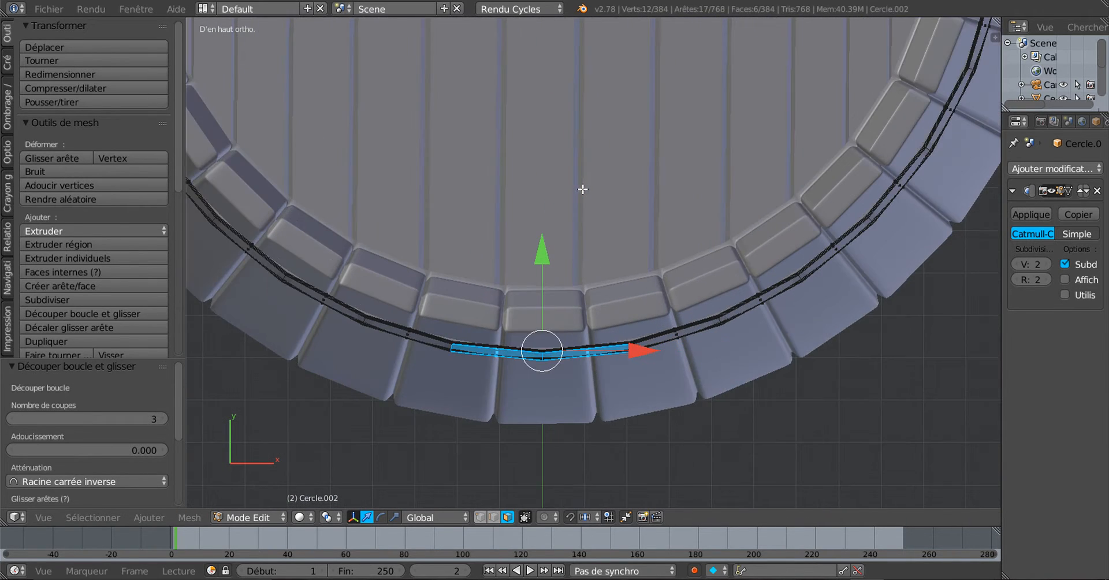
{"action": "scroll", "coordinate": [586, 271], "scroll_direction": "up", "scroll_amount": 1}
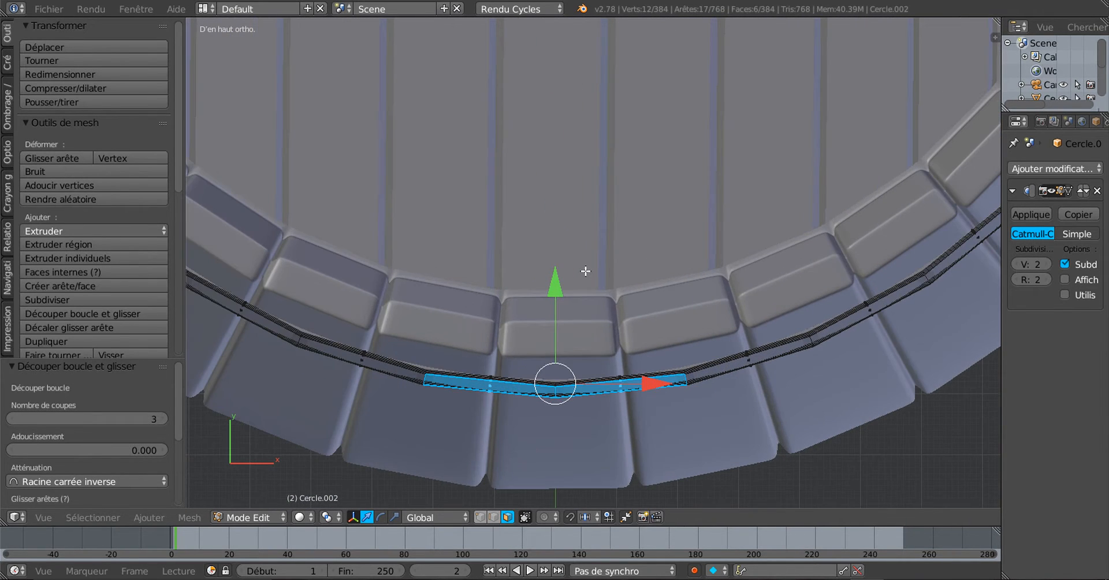
{"action": "key", "text": "e"}
{"action": "right_click", "coordinate": [586, 201]}
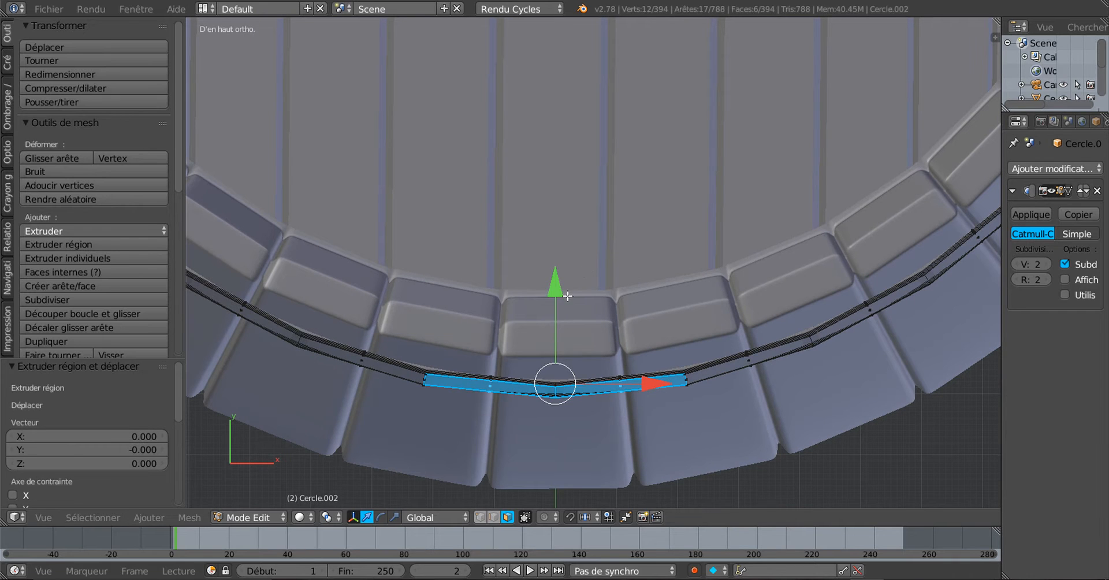
{"action": "left_click_drag", "start_coordinate": [553, 287], "coordinate": [555, 299]}
Examine the raised front section of the hoop up close from several angles in both Object Mode and Edit Mode.
{"action": "key", "text": "Tab"}
{"action": "middle_click_drag", "start_coordinate": [654, 346], "coordinate": [743, 223]}
{"action": "scroll", "coordinate": [770, 263], "scroll_direction": "up", "scroll_amount": 2}
{"action": "key", "text": "Tab"}
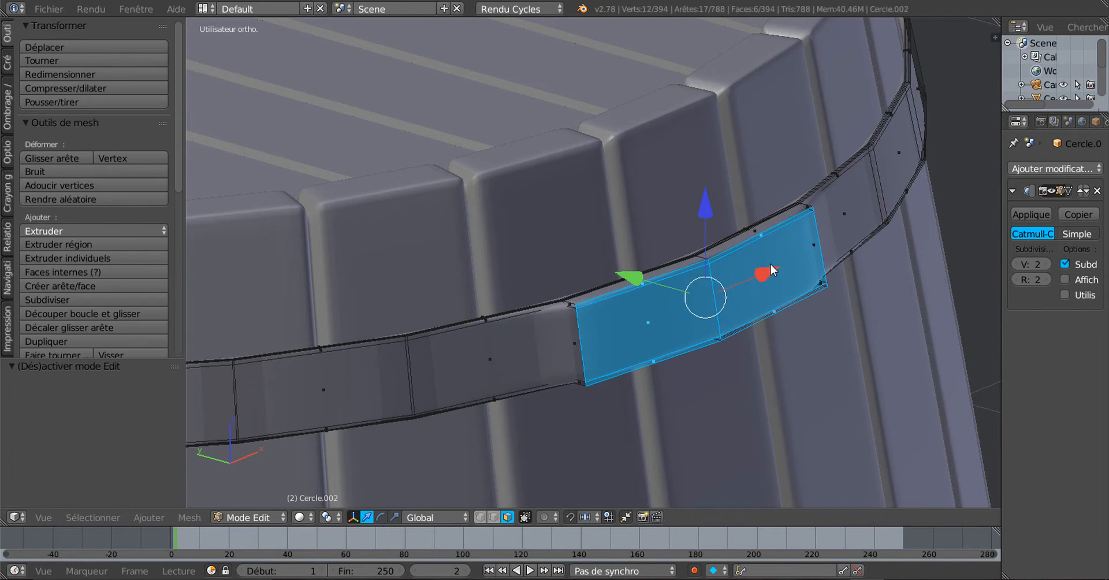
{"action": "key", "text": "Tab"}
{"action": "scroll", "coordinate": [770, 265], "scroll_direction": "down", "scroll_amount": 3}
{"action": "middle_click_drag", "start_coordinate": [771, 265], "coordinate": [602, 383]}
{"action": "key", "text": "Tab"}
{"action": "scroll", "coordinate": [644, 375], "scroll_direction": "up", "scroll_amount": 1}
{"action": "middle_click_drag", "start_coordinate": [676, 377], "coordinate": [715, 363]}
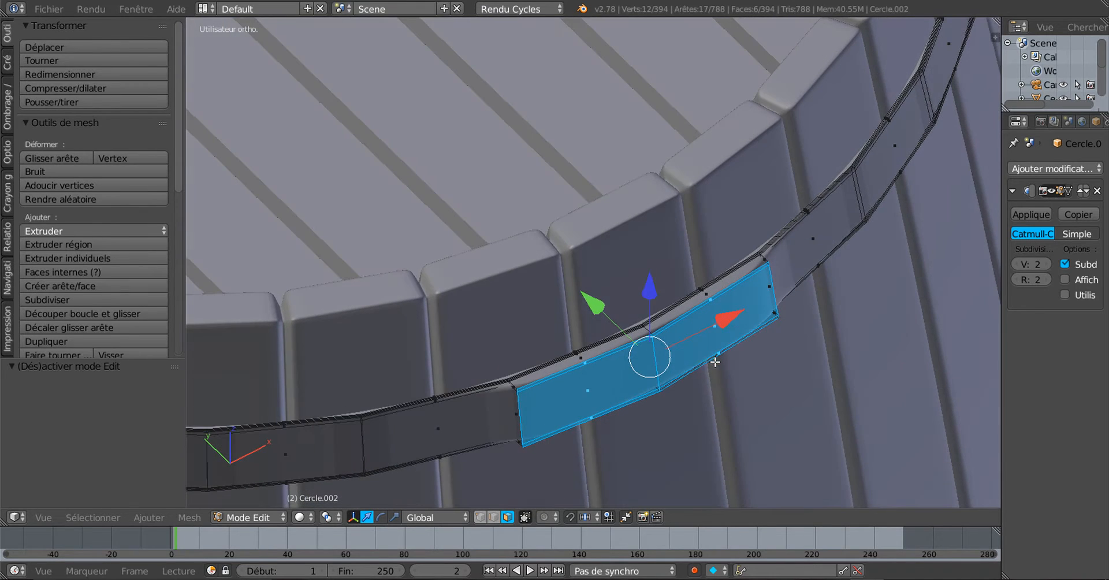
Add an edge loop across the hoop beside the raised section, slide it against the section's end, and check the result in Object Mode.
{"action": "key", "text": "ctrl+r"}
{"action": "left_click", "coordinate": [472, 397]}
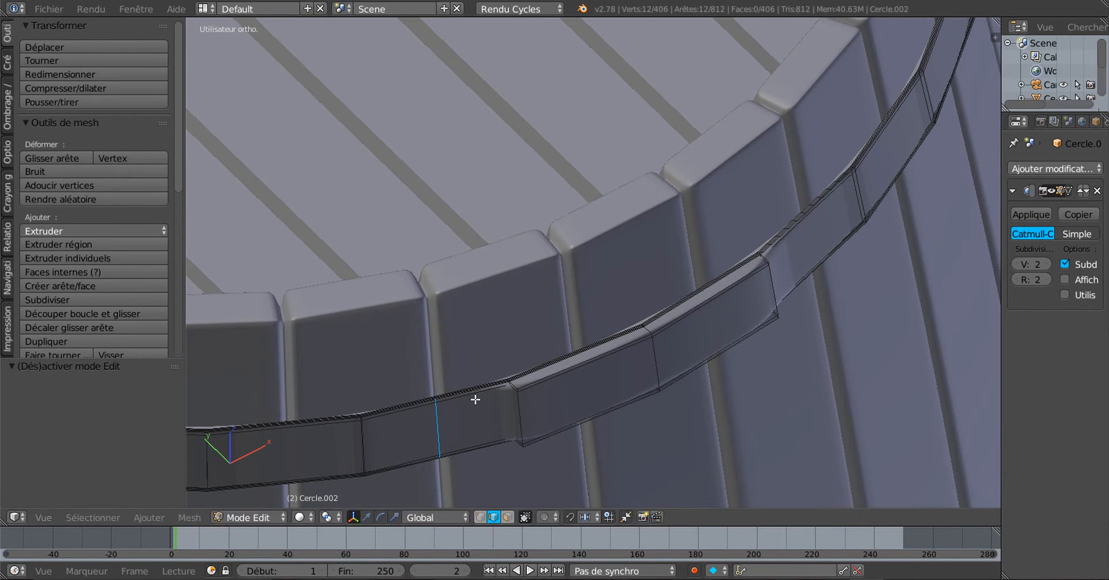
{"action": "left_click", "coordinate": [543, 375]}
{"action": "key", "text": "Tab"}
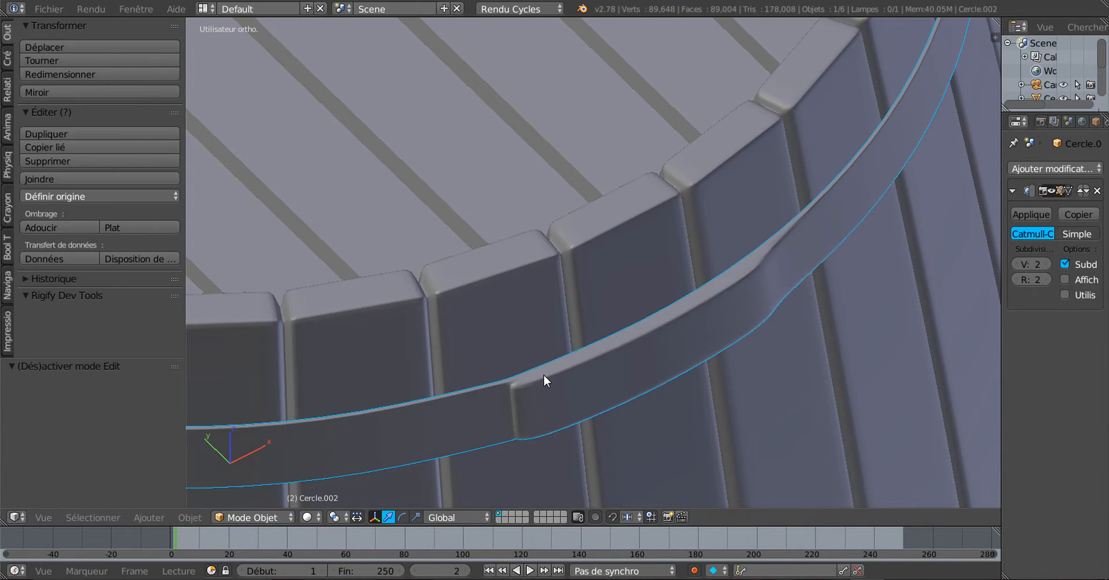
{"action": "middle_click_drag", "start_coordinate": [543, 375], "coordinate": [479, 276]}
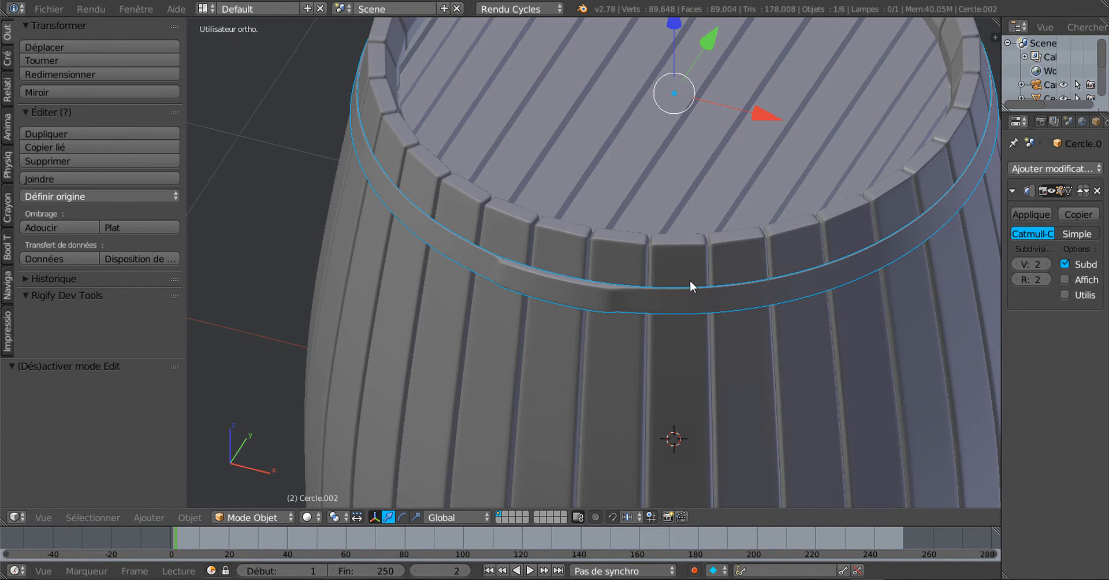
{"action": "middle_click_drag", "start_coordinate": [639, 317], "coordinate": [679, 302]}
{"action": "scroll", "coordinate": [661, 314], "scroll_direction": "up", "scroll_amount": 5}
Select the three outer vertical edges at the raised section's opposite end and slide them toward its middle by a factor of 0.333.
{"action": "key", "text": "Tab"}
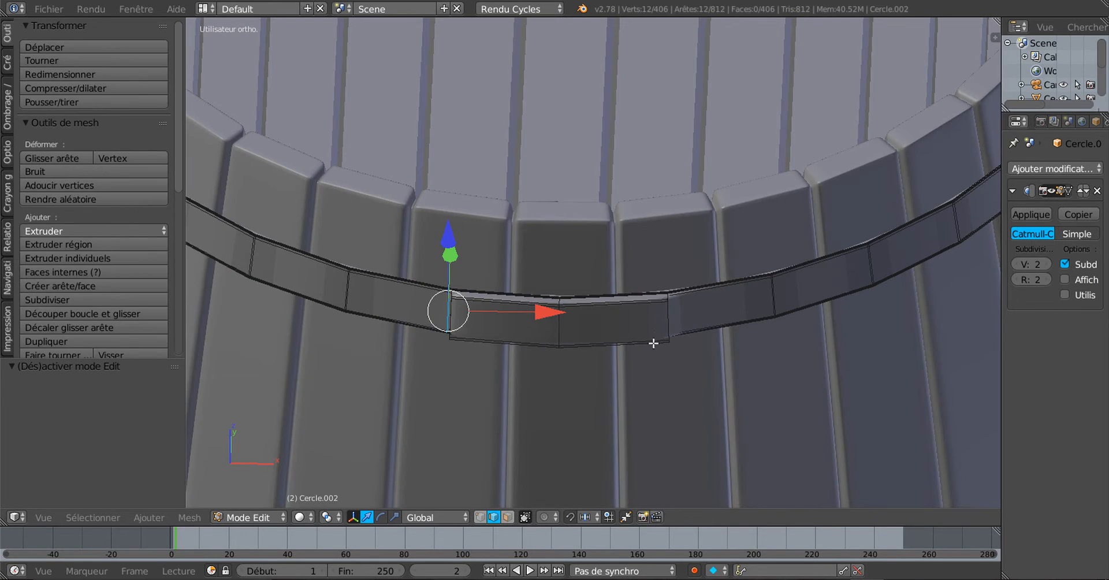
{"action": "middle_click_drag", "start_coordinate": [658, 342], "coordinate": [580, 282]}
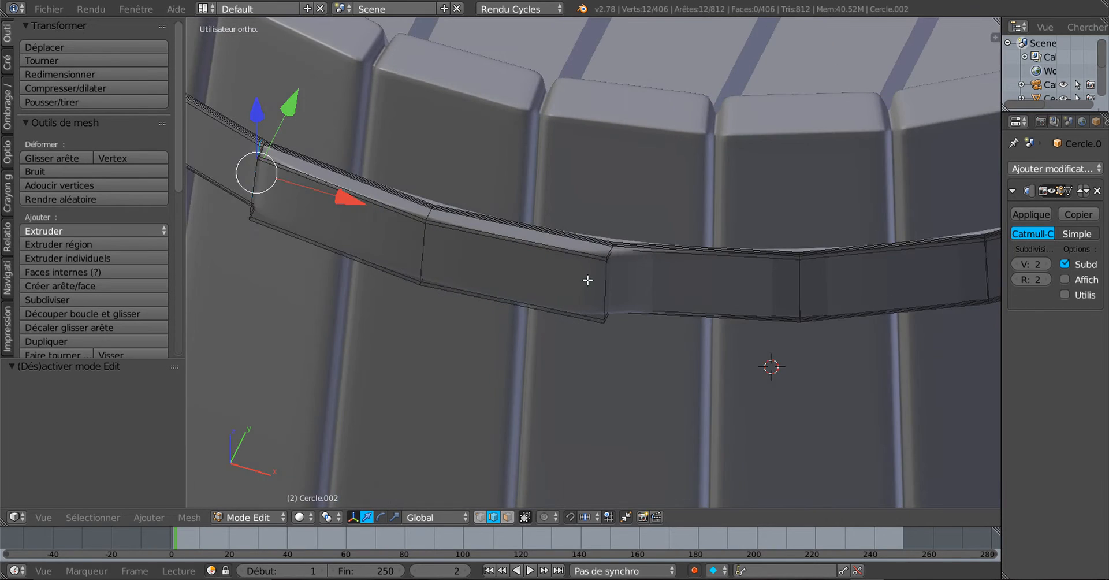
{"action": "scroll", "coordinate": [587, 280], "scroll_direction": "up", "scroll_amount": 1}
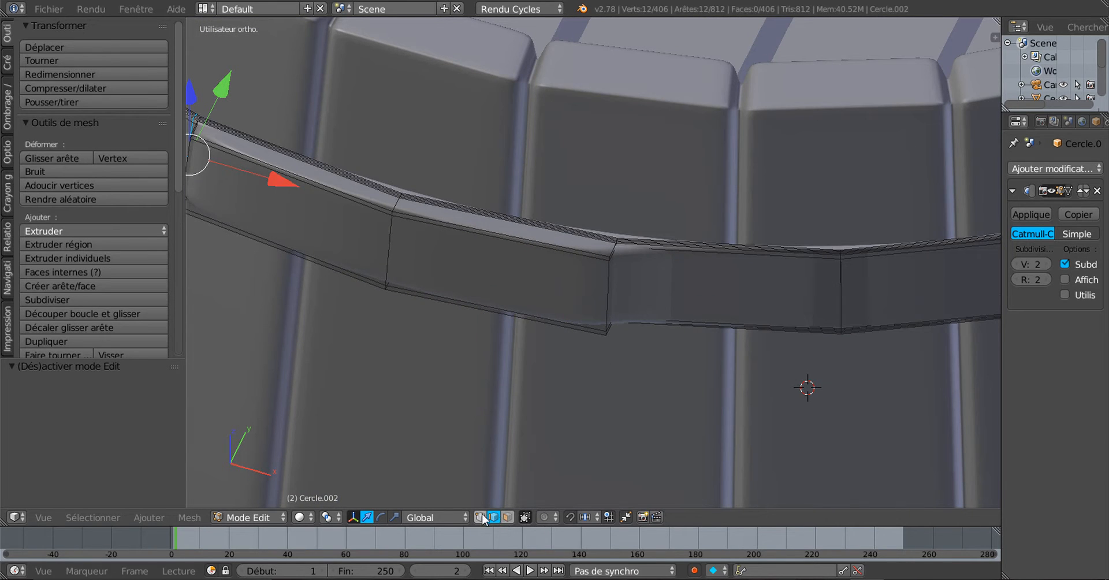
{"action": "mouse_move", "coordinate": [574, 351]}
{"action": "middle_mouse_down"}
{"action": "mouse_move", "coordinate": [530, 290]}
{"action": "mouse_move", "coordinate": [527, 250]}
{"action": "mouse_move", "coordinate": [559, 342]}
{"action": "middle_mouse_up"}
{"action": "scroll", "coordinate": [558, 342], "scroll_direction": "up", "scroll_amount": 1}
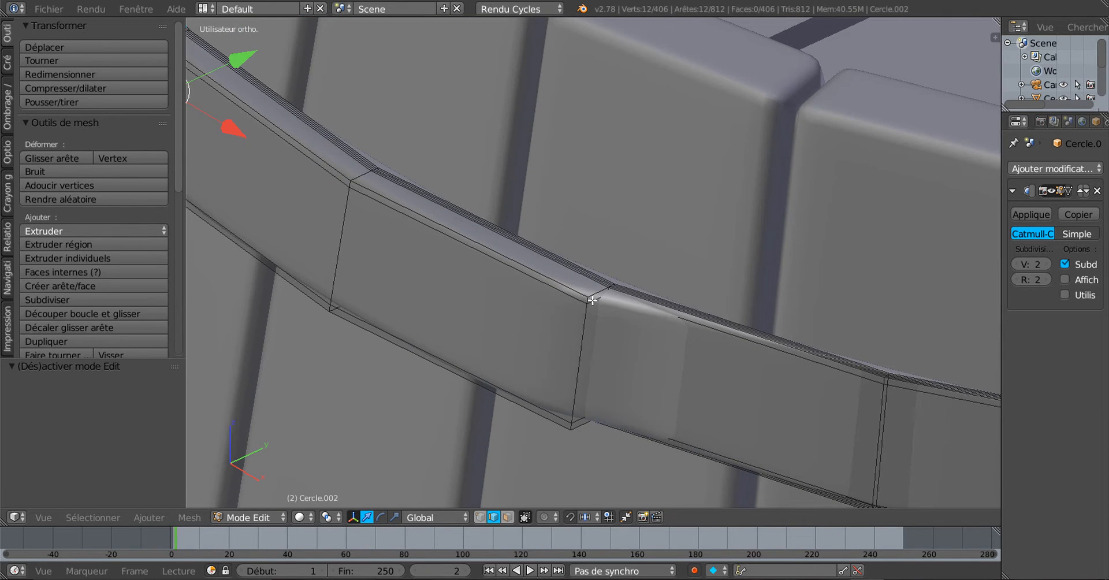
{"action": "right_click", "coordinate": [587, 303]}
{"action": "right_click", "coordinate": [584, 337], "text": "shift"}
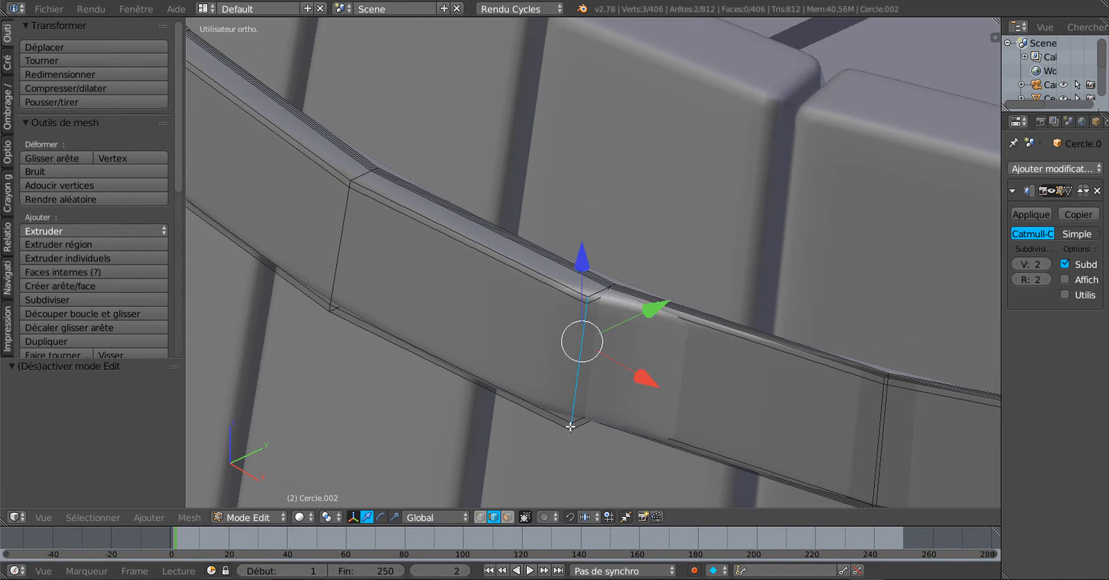
{"action": "right_click", "coordinate": [570, 426], "text": "shift"}
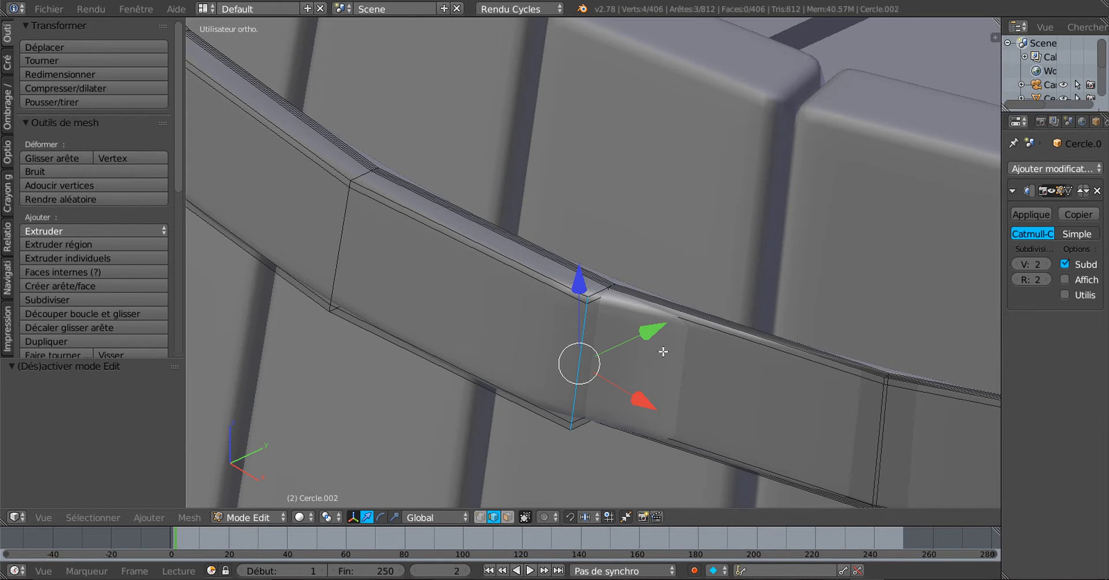
{"action": "key", "text": "g"}
{"action": "key", "text": "g"}
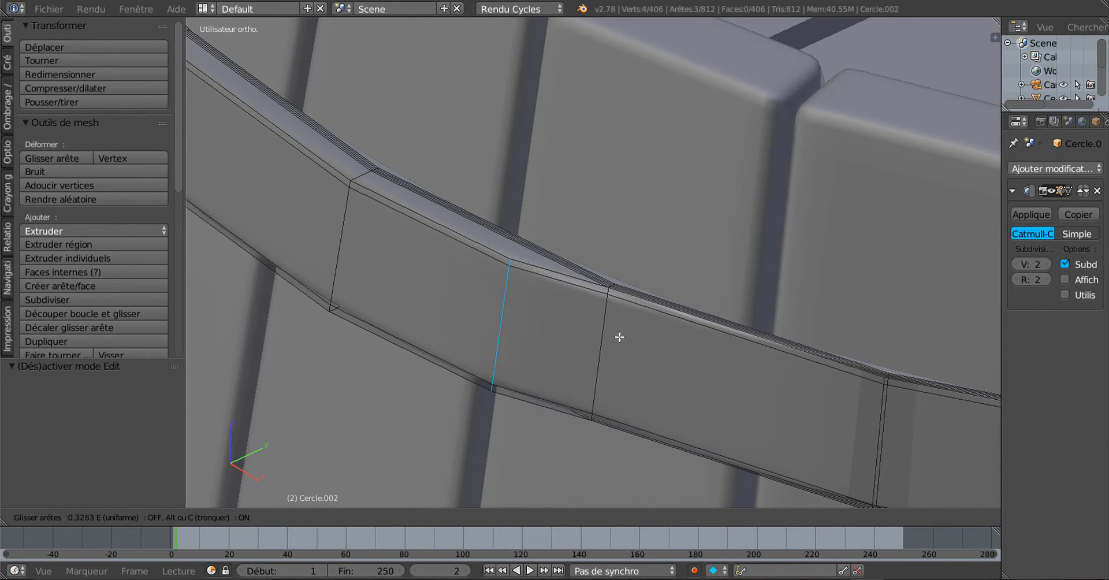
{"action": "left_click", "coordinate": [619, 336]}
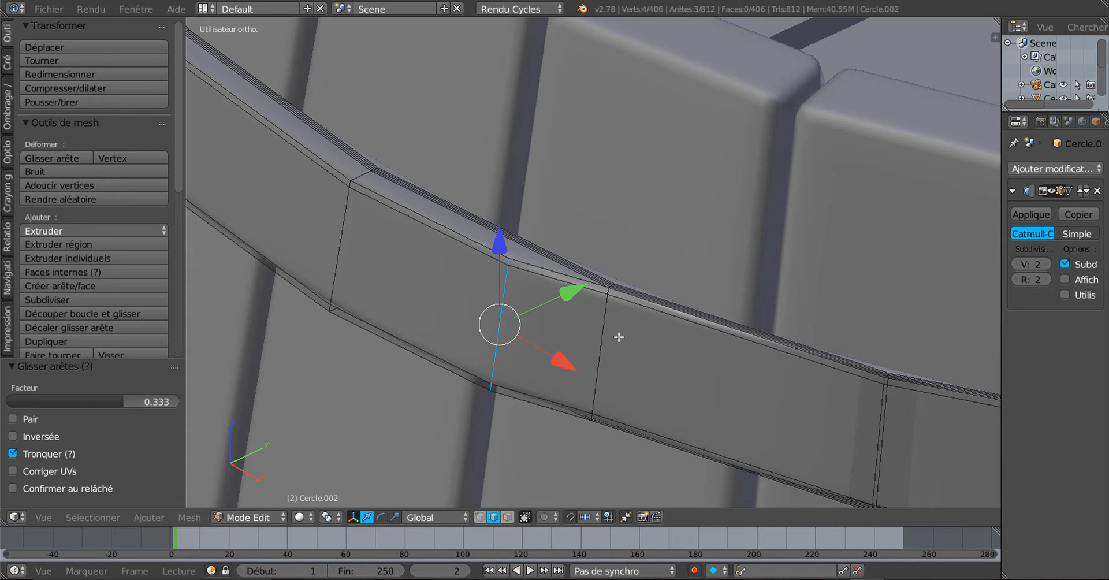
Add one edge loop across the raised hoop section, slid about midway between its stepped end and the centre of its first segment.
{"action": "scroll", "coordinate": [631, 337], "scroll_direction": "down", "scroll_amount": 4}
{"action": "middle_click_drag", "start_coordinate": [633, 337], "coordinate": [696, 251]}
{"action": "key", "text": "Tab"}
{"action": "key", "text": "Tab"}
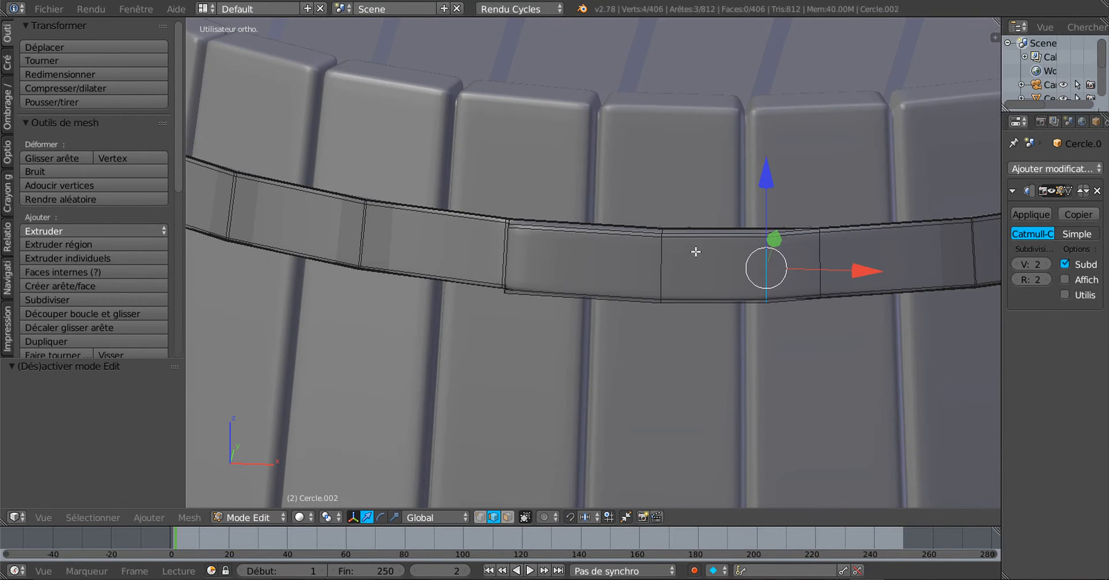
{"action": "middle_click_drag", "start_coordinate": [715, 295], "coordinate": [741, 327]}
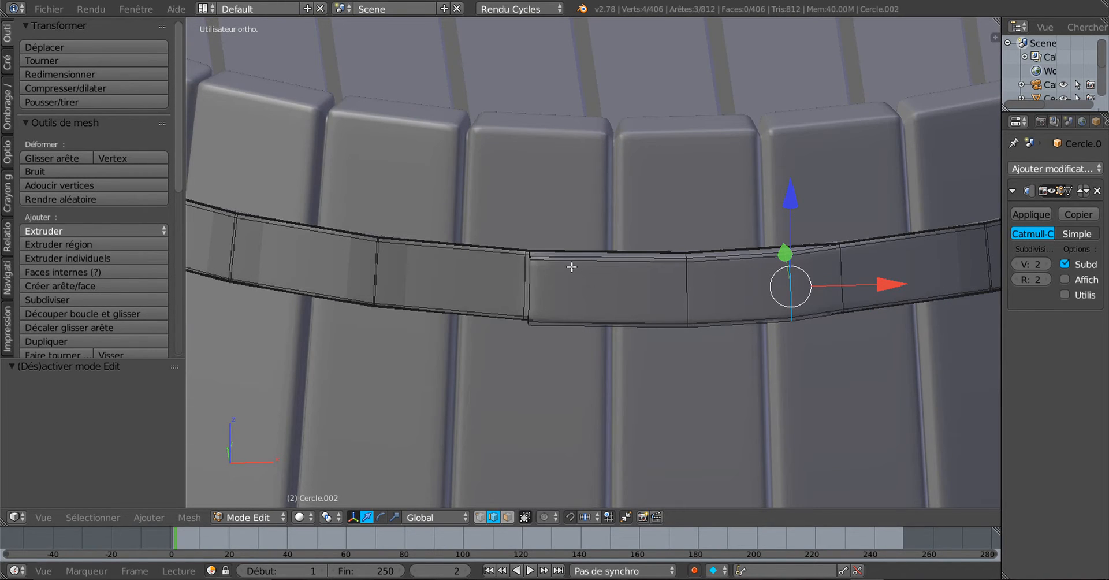
{"action": "key", "text": "ctrl+r"}
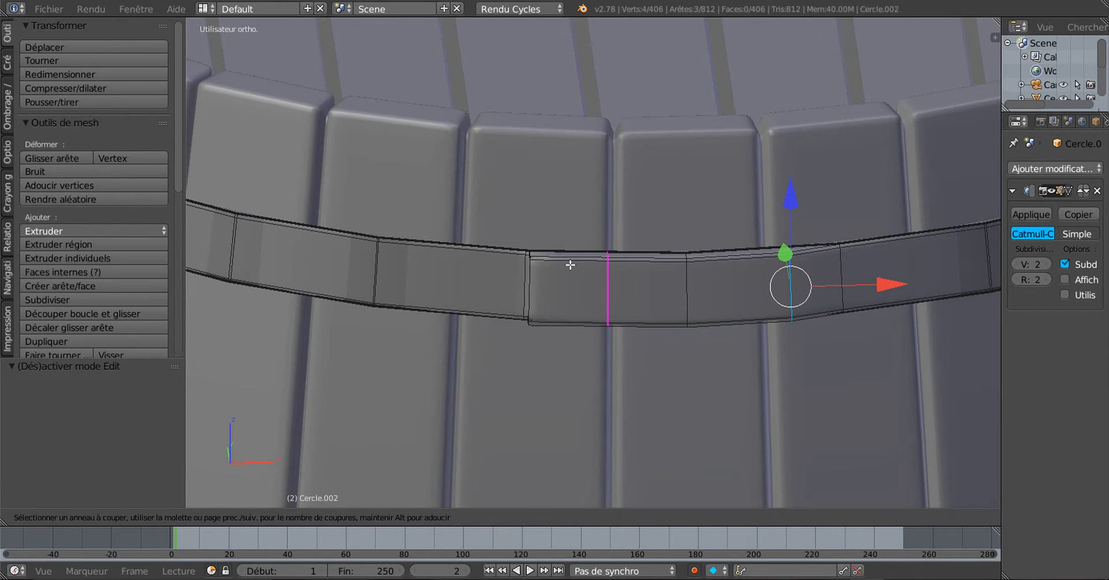
{"action": "left_click", "coordinate": [570, 265]}
{"action": "left_click", "coordinate": [534, 275]}
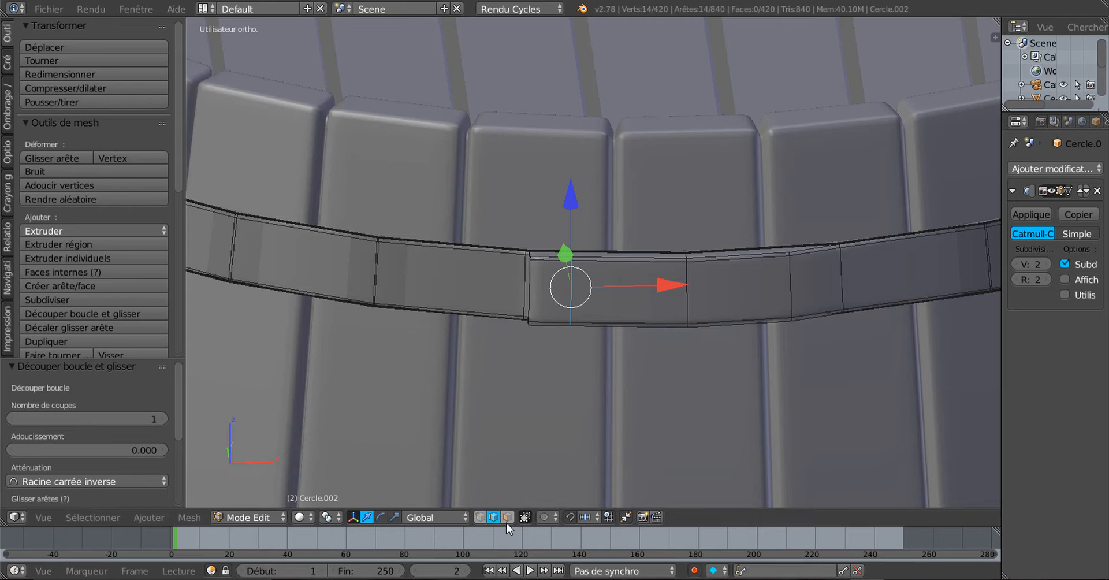
In face selection, select the two wide front faces of the raised section between the new edge loop and the moved end edges.
{"action": "left_click", "coordinate": [507, 517]}
{"action": "left_click", "coordinate": [612, 298]}
{"action": "left_click", "coordinate": [725, 279]}
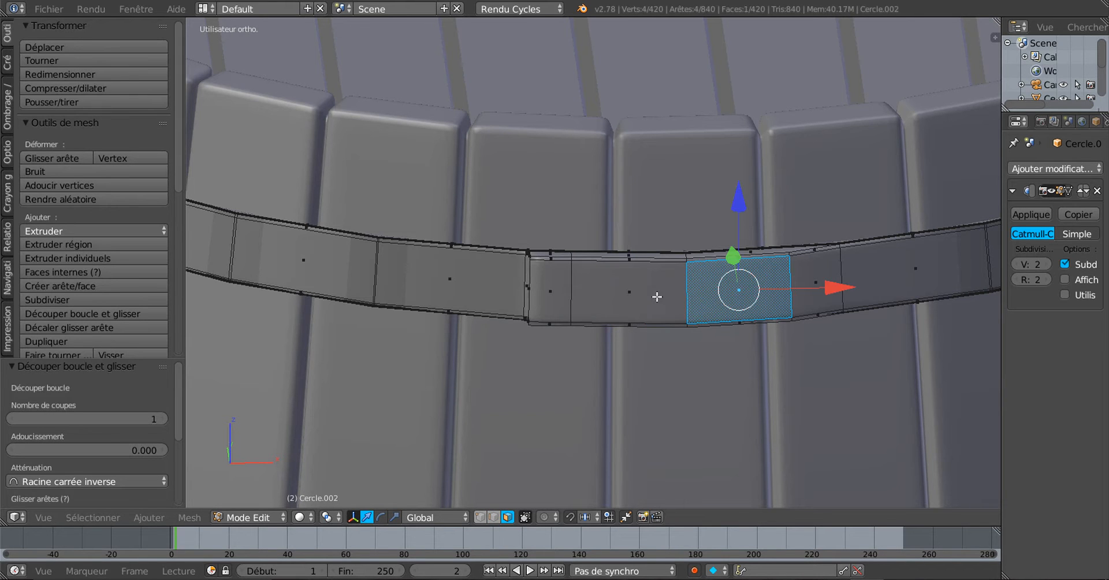
{"action": "left_click", "coordinate": [642, 293]}
{"action": "scroll", "coordinate": [725, 401], "scroll_direction": "down", "scroll_amount": 2}
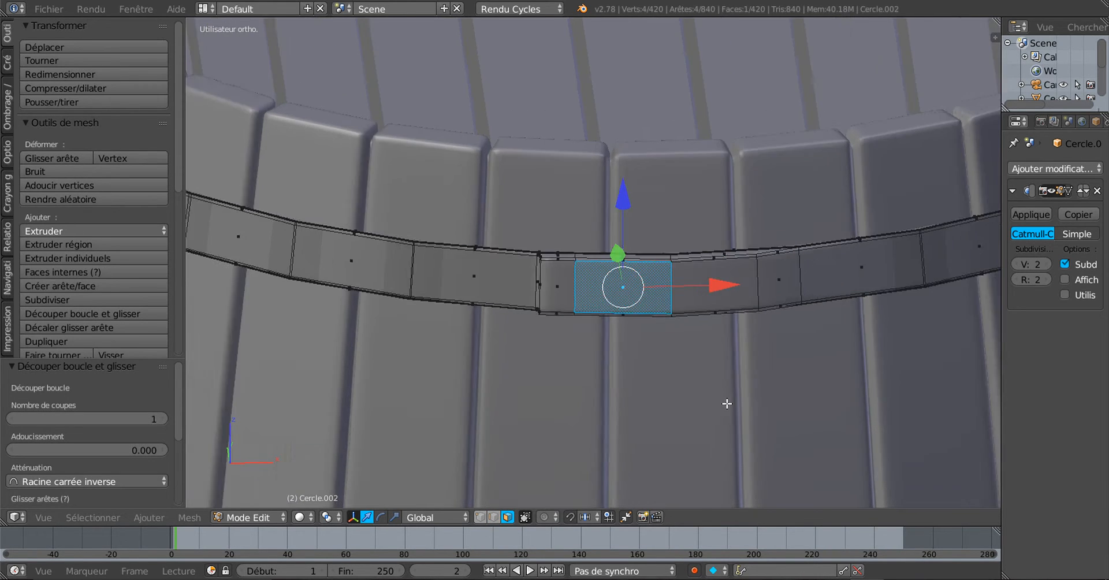
{"action": "middle_click_drag", "start_coordinate": [713, 384], "coordinate": [715, 367]}
{"action": "scroll", "coordinate": [714, 366], "scroll_direction": "up", "scroll_amount": 2}
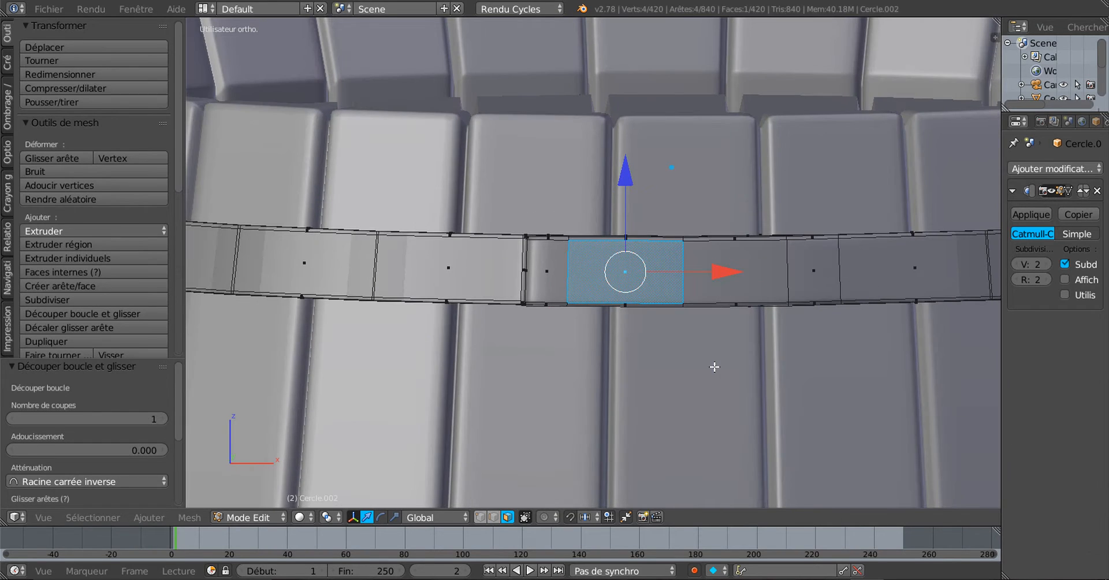
{"action": "key", "text": "KP_1"}
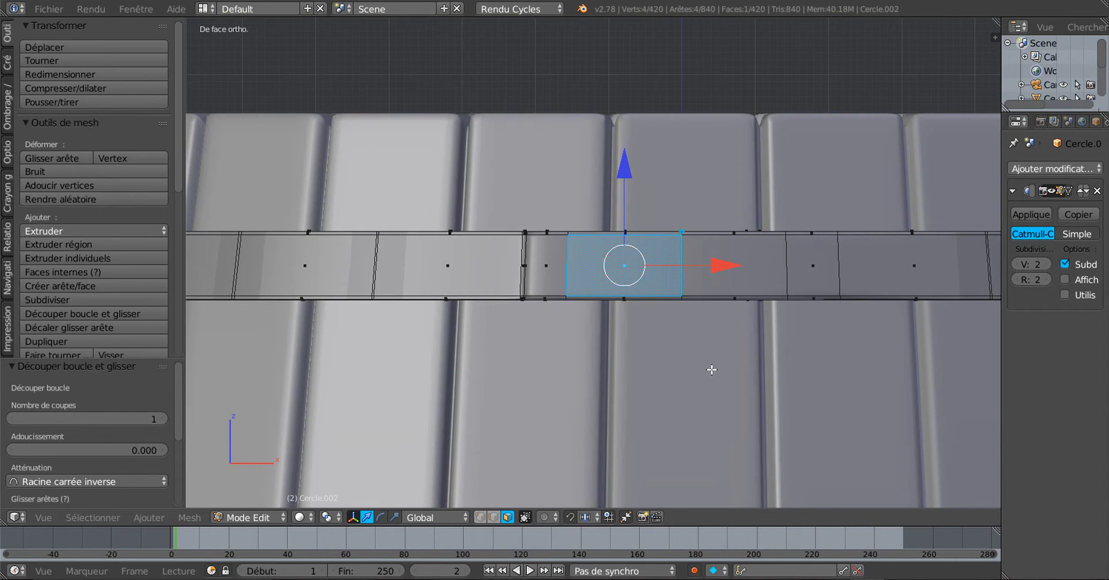
{"action": "middle_click_drag", "start_coordinate": [710, 371], "coordinate": [649, 409], "text": "shift"}
{"action": "scroll", "coordinate": [635, 410], "scroll_direction": "up", "scroll_amount": 2}
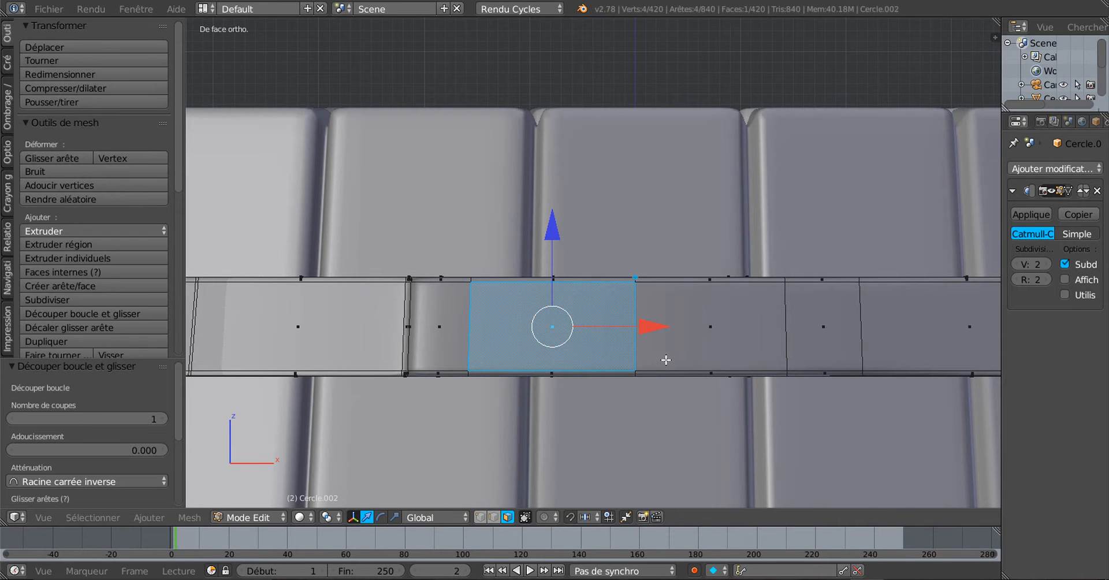
{"action": "scroll", "coordinate": [668, 360], "scroll_direction": "down", "scroll_amount": 2}
{"action": "mouse_move", "coordinate": [676, 346]}
{"action": "middle_mouse_down"}
{"action": "mouse_move", "coordinate": [663, 446]}
{"action": "mouse_move", "coordinate": [686, 353]}
{"action": "middle_mouse_up"}
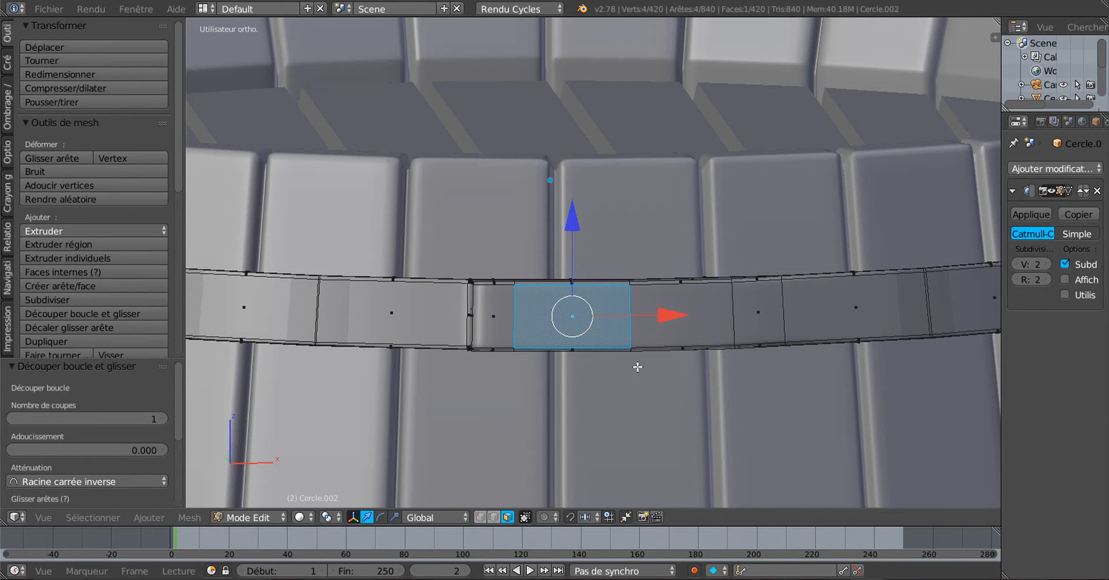
{"action": "right_click", "coordinate": [679, 313], "text": "shift"}
{"action": "scroll", "coordinate": [671, 341], "scroll_direction": "down", "scroll_amount": 2}
{"action": "middle_click_drag", "start_coordinate": [671, 341], "coordinate": [644, 422]}
{"action": "scroll", "coordinate": [646, 422], "scroll_direction": "up", "scroll_amount": 2}
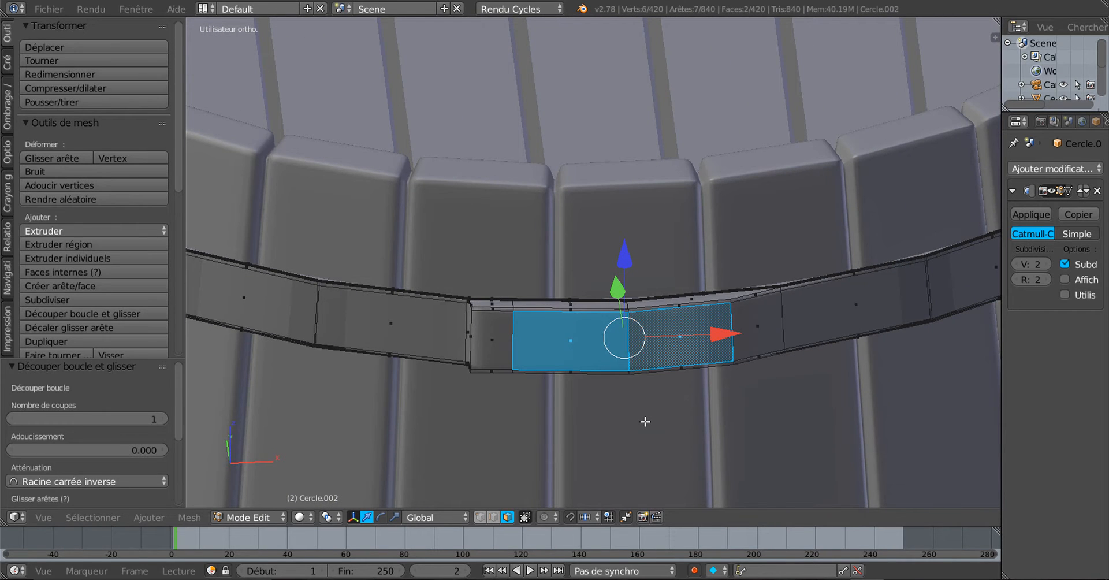
{"action": "scroll", "coordinate": [645, 422], "scroll_direction": "up", "scroll_amount": 2}
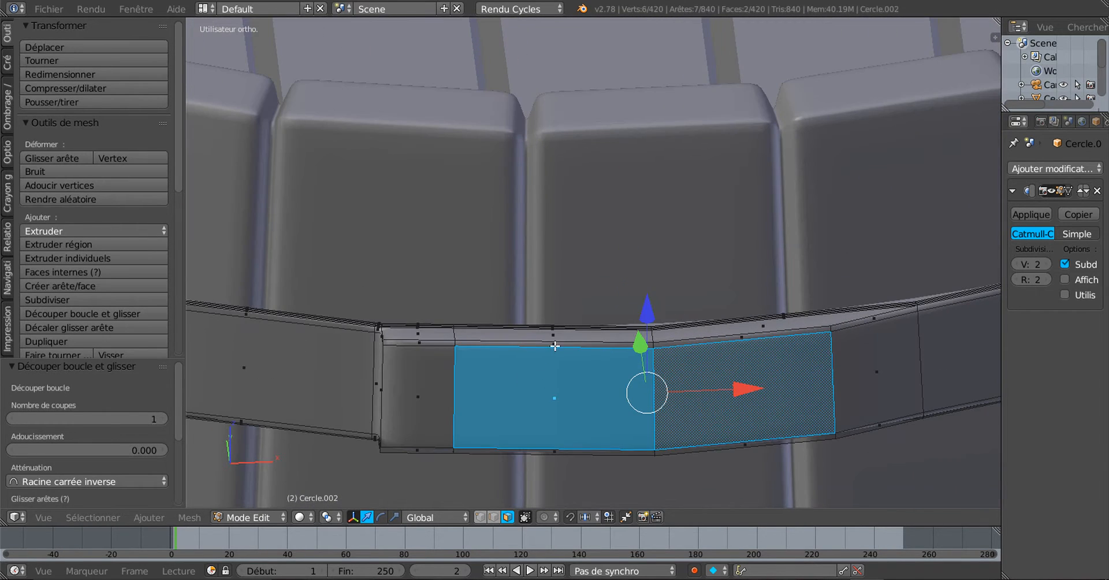
Extend the selection with the narrow border faces above and below the two wide front faces of the raised section.
{"action": "right_click", "coordinate": [713, 341], "text": "shift"}
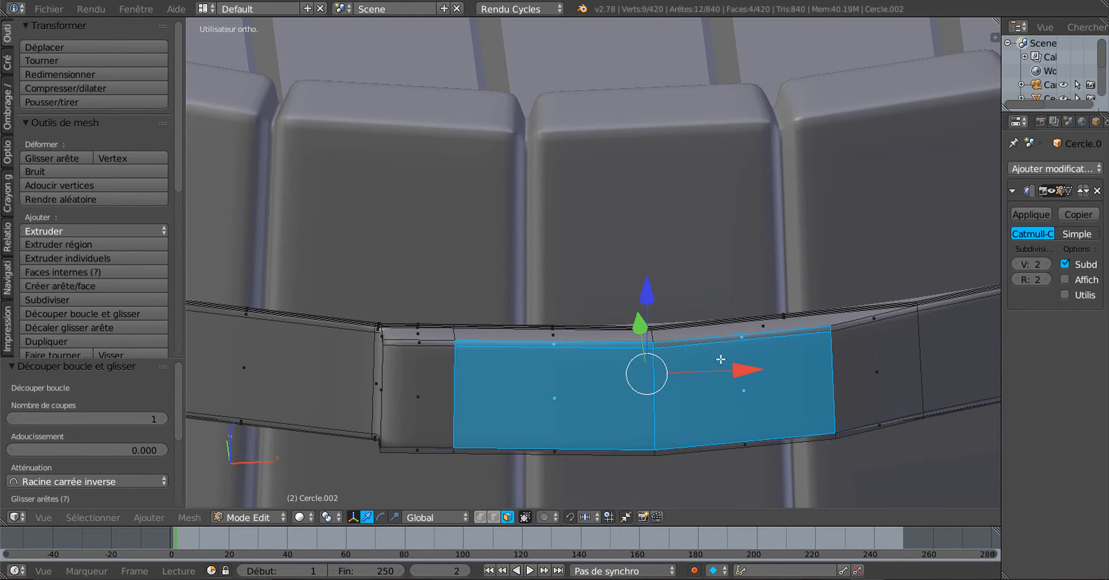
{"action": "middle_click_drag", "start_coordinate": [720, 359], "coordinate": [692, 300]}
{"action": "scroll", "coordinate": [696, 346], "scroll_direction": "up", "scroll_amount": 2}
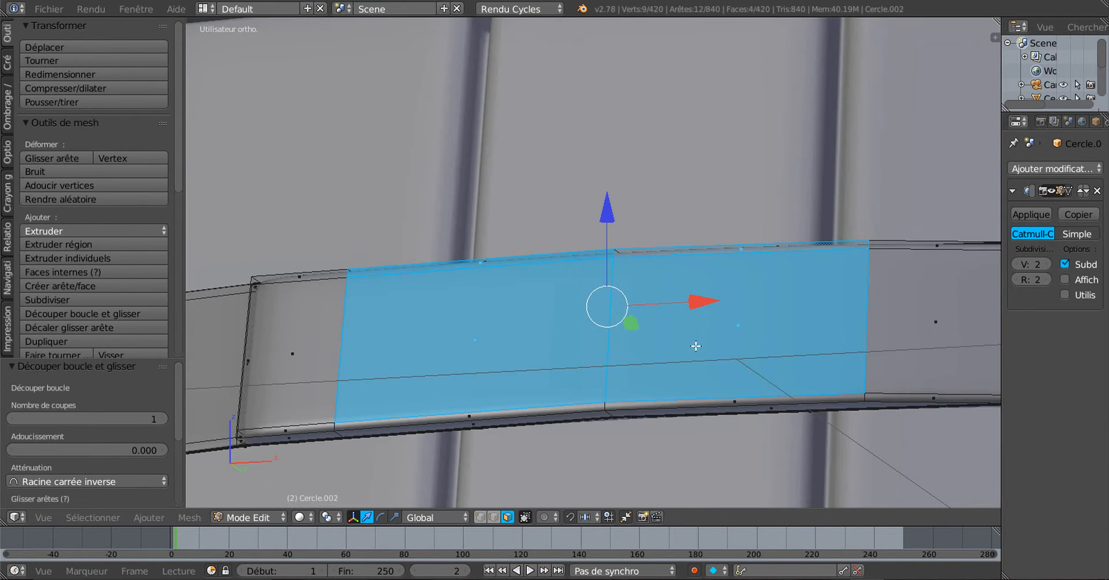
{"action": "middle_click_drag", "start_coordinate": [697, 370], "coordinate": [694, 243], "text": "shift"}
{"action": "scroll", "coordinate": [696, 289], "scroll_direction": "up", "scroll_amount": 2}
{"action": "right_click", "coordinate": [708, 292], "text": "shift"}
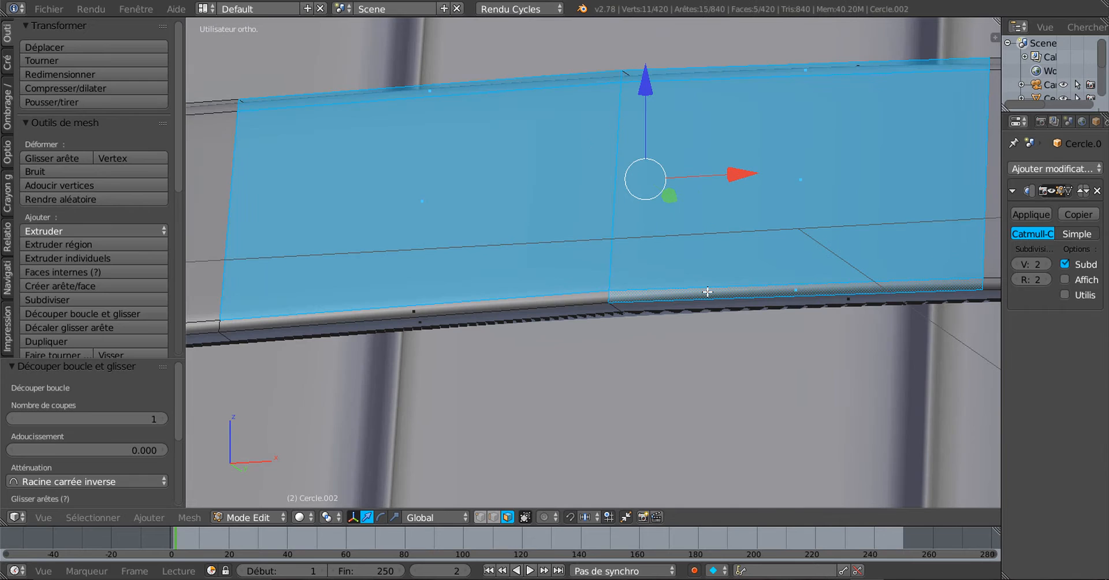
{"action": "right_click", "coordinate": [610, 296], "text": "shift"}
{"action": "scroll", "coordinate": [659, 267], "scroll_direction": "down", "scroll_amount": 3}
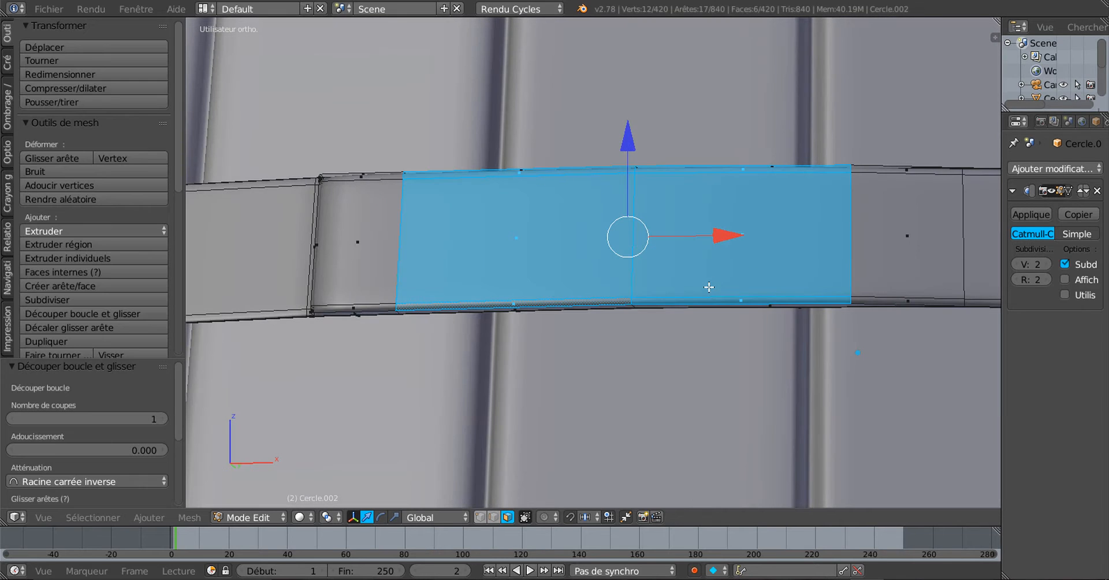
{"action": "key", "text": "KP_1"}
{"action": "middle_click_drag", "start_coordinate": [715, 318], "coordinate": [621, 332], "text": "shift"}
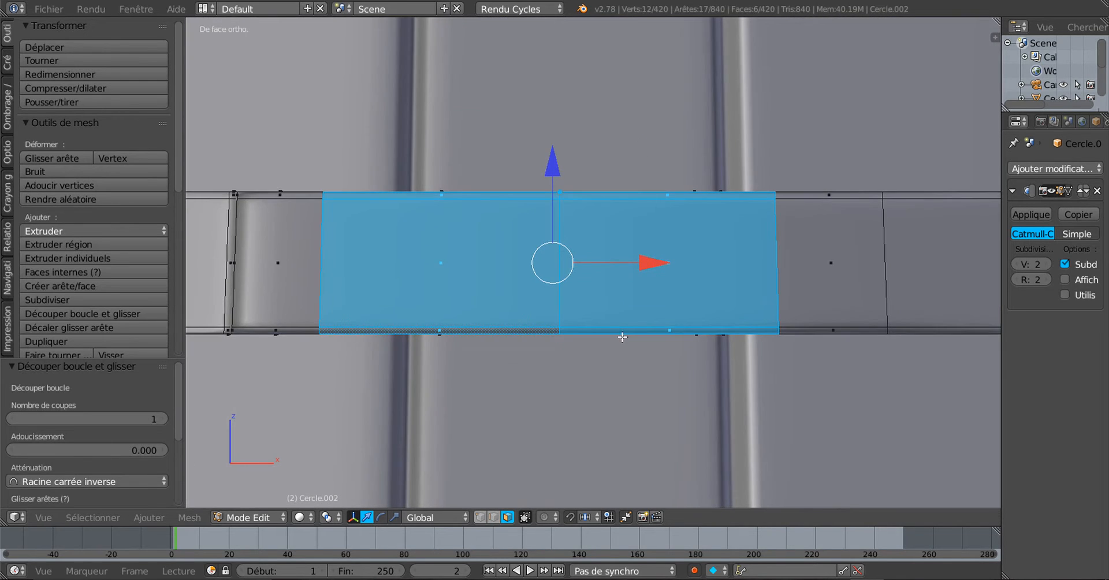
{"action": "scroll", "coordinate": [617, 350], "scroll_direction": "down", "scroll_amount": 3}
{"action": "scroll", "coordinate": [618, 352], "scroll_direction": "up", "scroll_amount": 1}
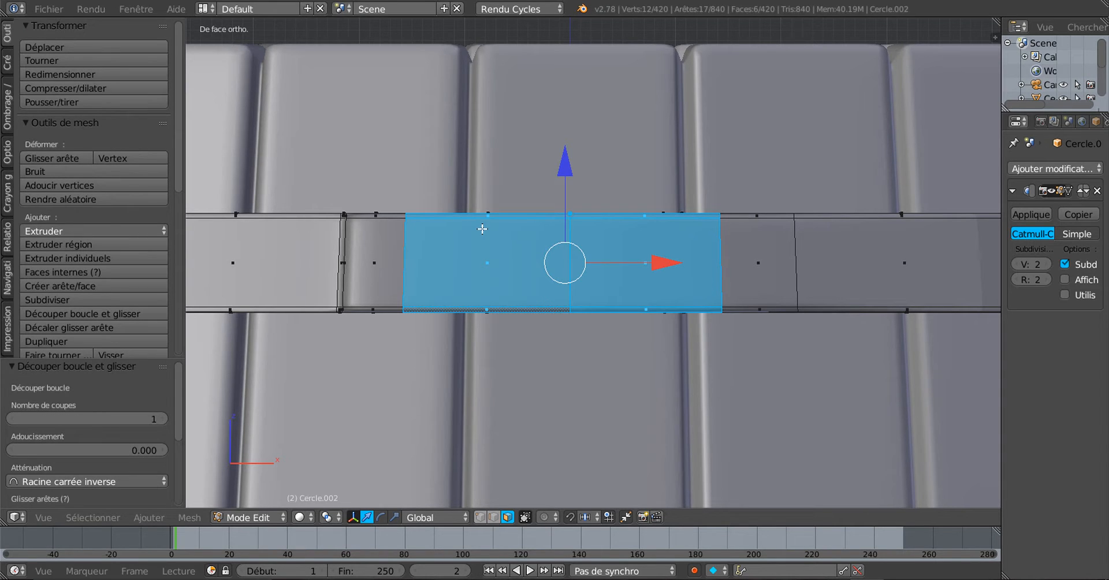
Cut the raised section's first wide segment, on the stepped-end side, with 12 evenly spaced edge loops, leaving them unslid.
{"action": "key", "text": "ctrl+r"}
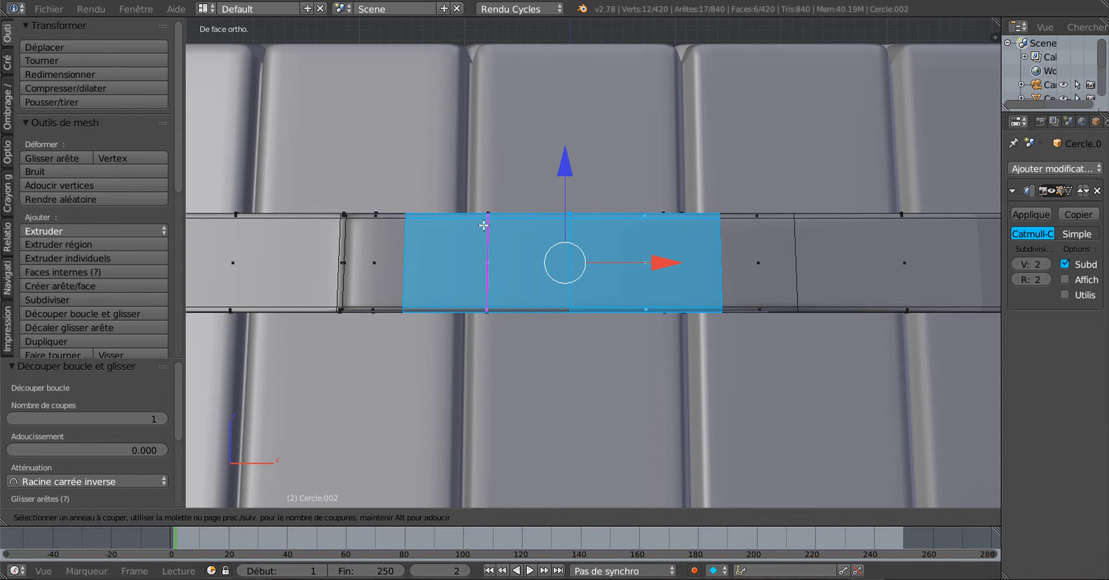
{"action": "scroll", "coordinate": [483, 225], "scroll_direction": "up", "scroll_amount": 7}
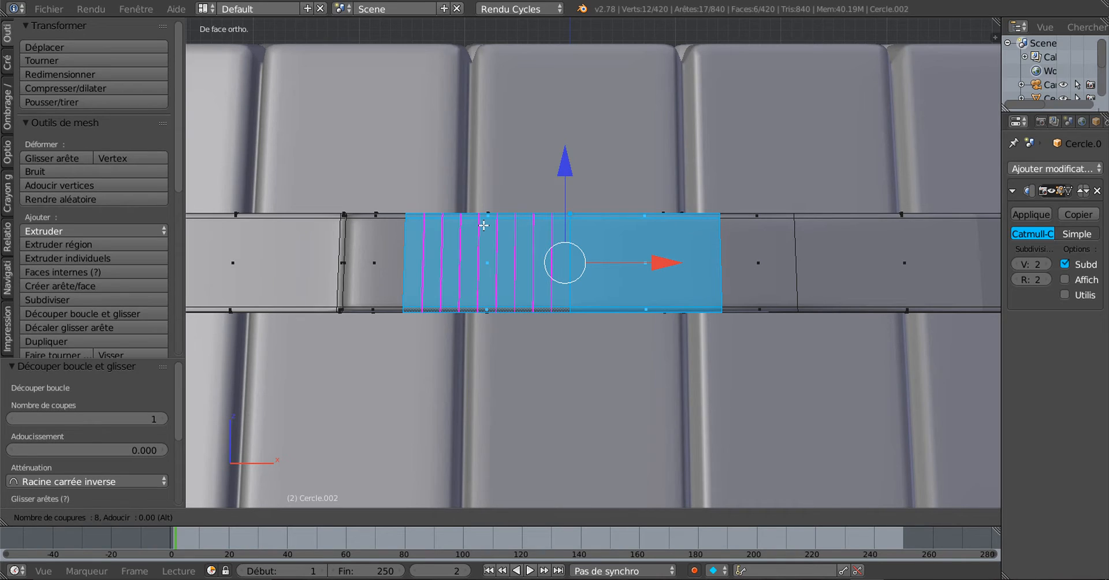
{"action": "scroll", "coordinate": [484, 225], "scroll_direction": "up", "scroll_amount": 5}
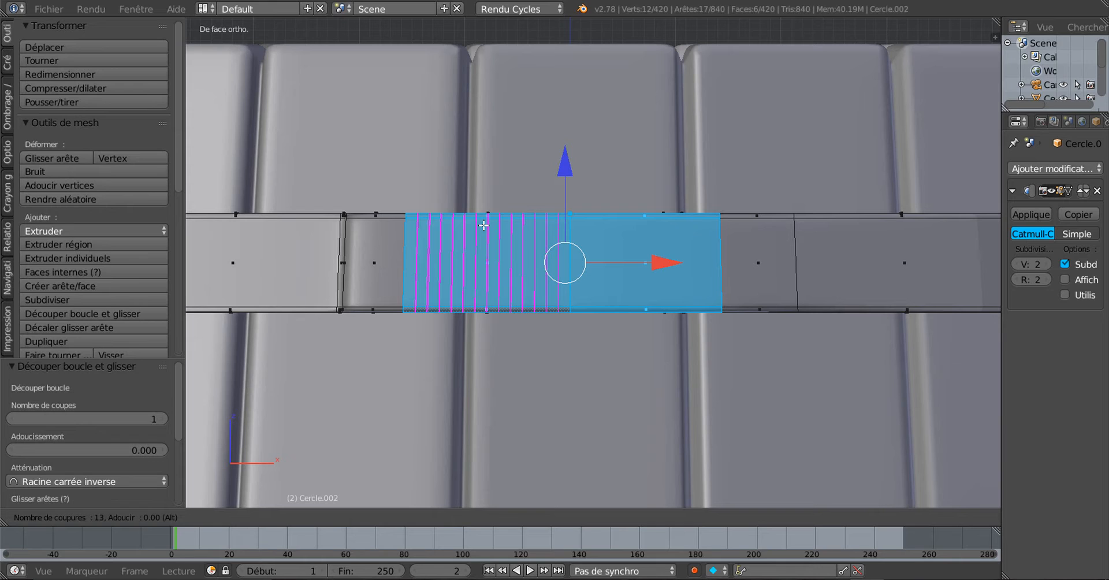
{"action": "scroll", "coordinate": [484, 225], "scroll_direction": "down", "scroll_amount": 1}
{"action": "left_click", "coordinate": [484, 225]}
{"action": "right_click", "coordinate": [484, 226]}
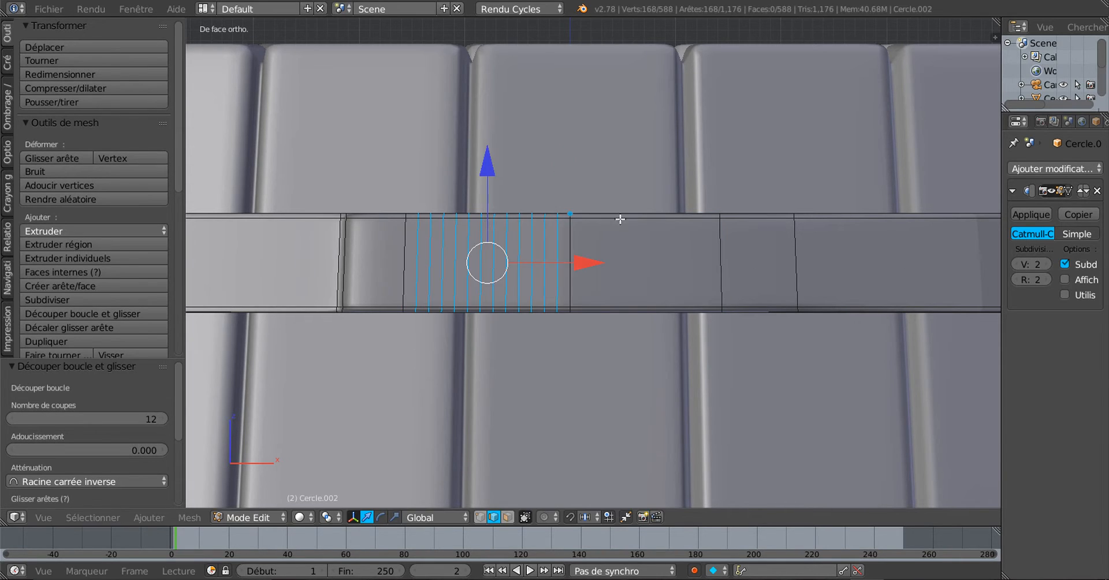
{"action": "key", "text": "ctrl+r"}
{"action": "scroll", "coordinate": [620, 219], "scroll_direction": "up", "scroll_amount": 2}
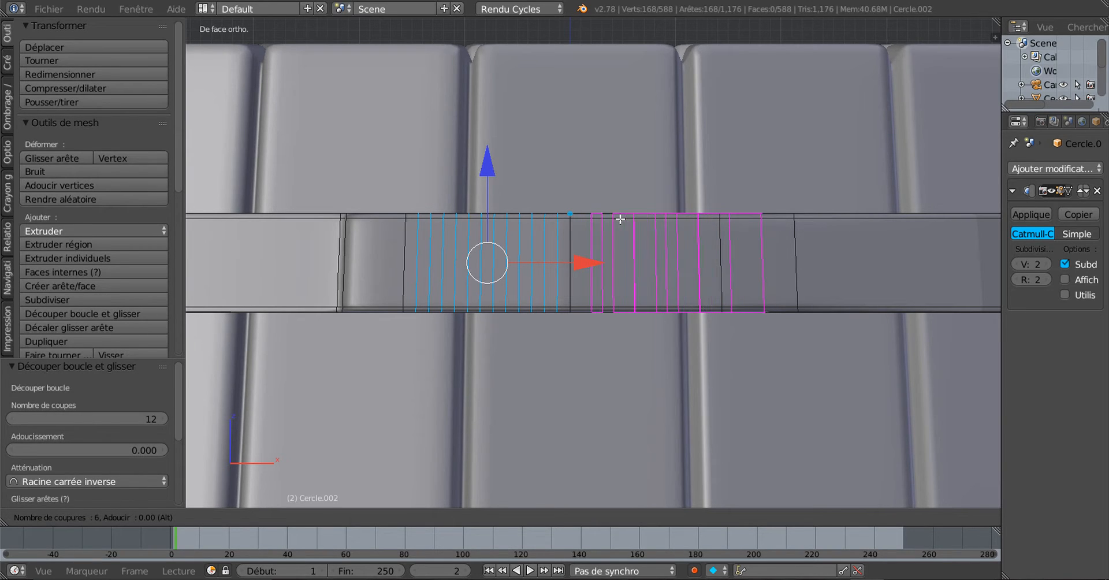
{"action": "right_click", "coordinate": [620, 219]}
Cut the raised section's second wide segment, beside the tapering end, with 12 evenly spaced edge loops, leaving them unslid.
{"action": "middle_click_drag", "start_coordinate": [648, 285], "coordinate": [646, 358]}
{"action": "scroll", "coordinate": [645, 358], "scroll_direction": "up", "scroll_amount": 2}
{"action": "middle_click_drag", "start_coordinate": [792, 280], "coordinate": [846, 308]}
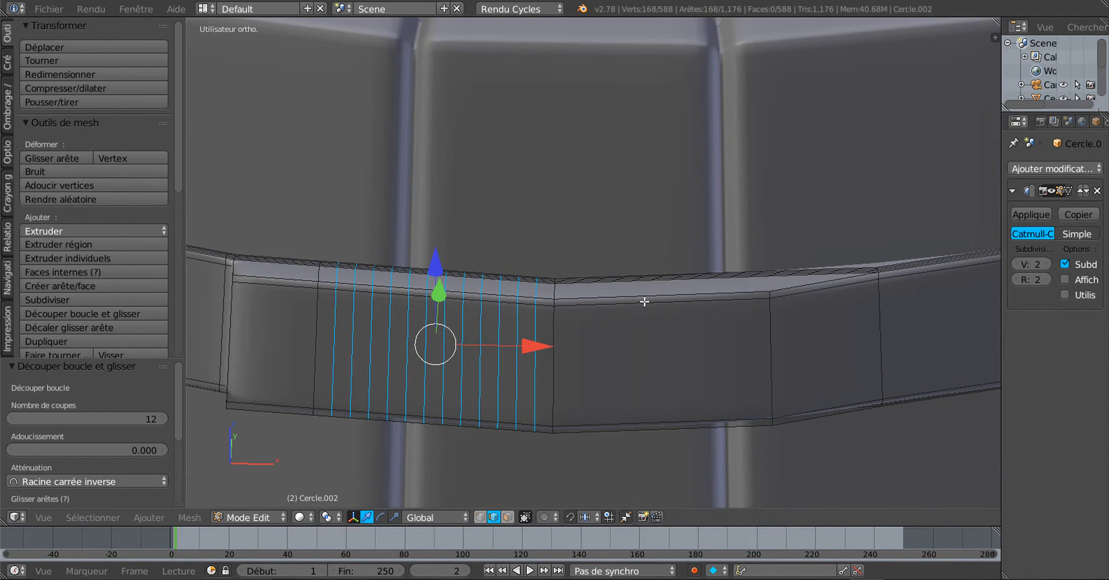
{"action": "key", "text": "ctrl+r"}
{"action": "scroll", "coordinate": [645, 301], "scroll_direction": "up", "scroll_amount": 5}
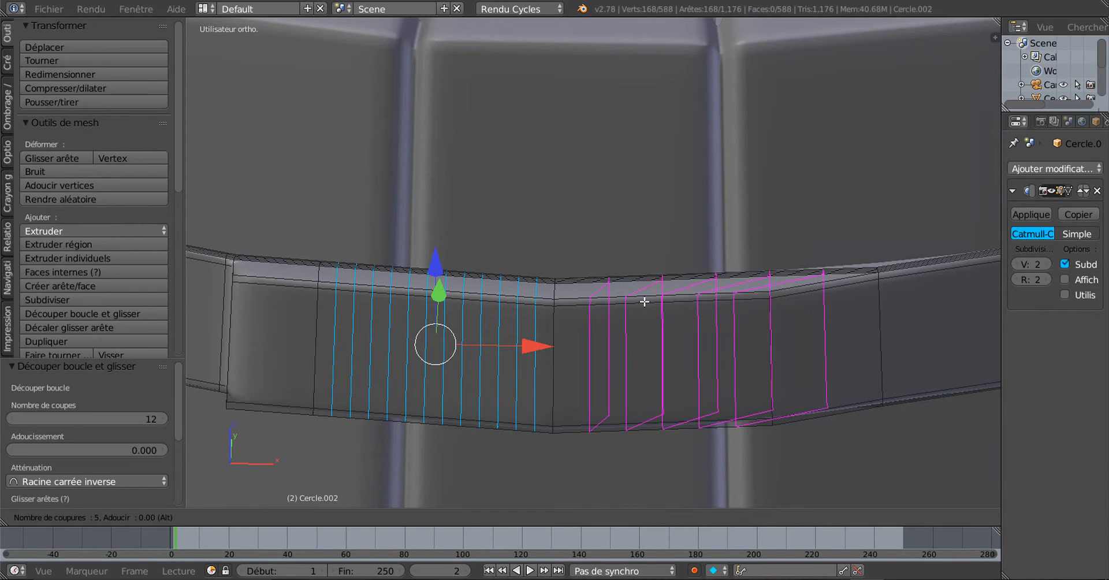
{"action": "scroll", "coordinate": [645, 302], "scroll_direction": "up", "scroll_amount": 1}
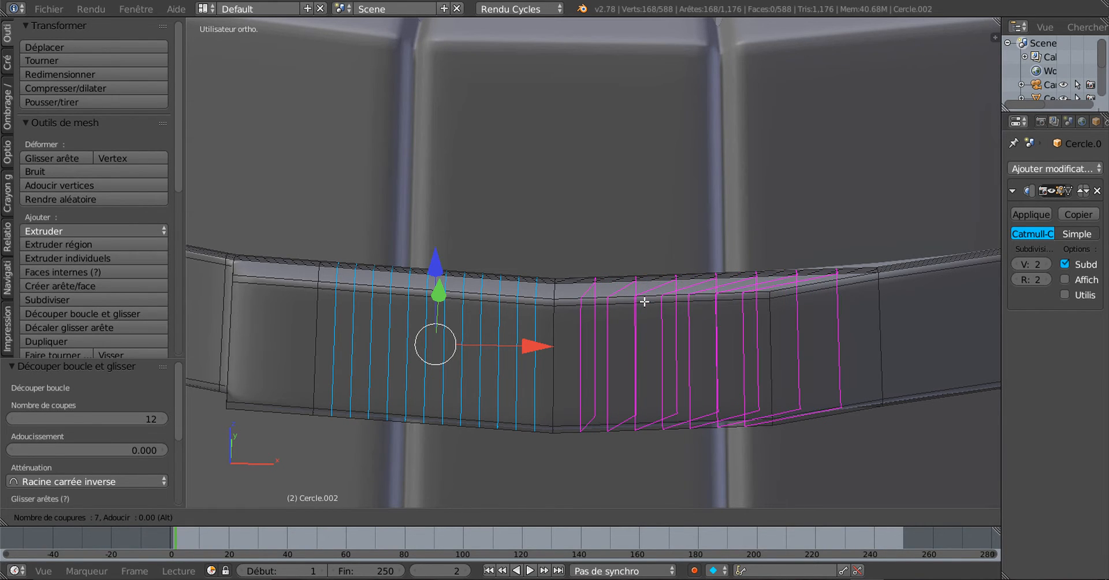
{"action": "scroll", "coordinate": [644, 301], "scroll_direction": "up", "scroll_amount": 4}
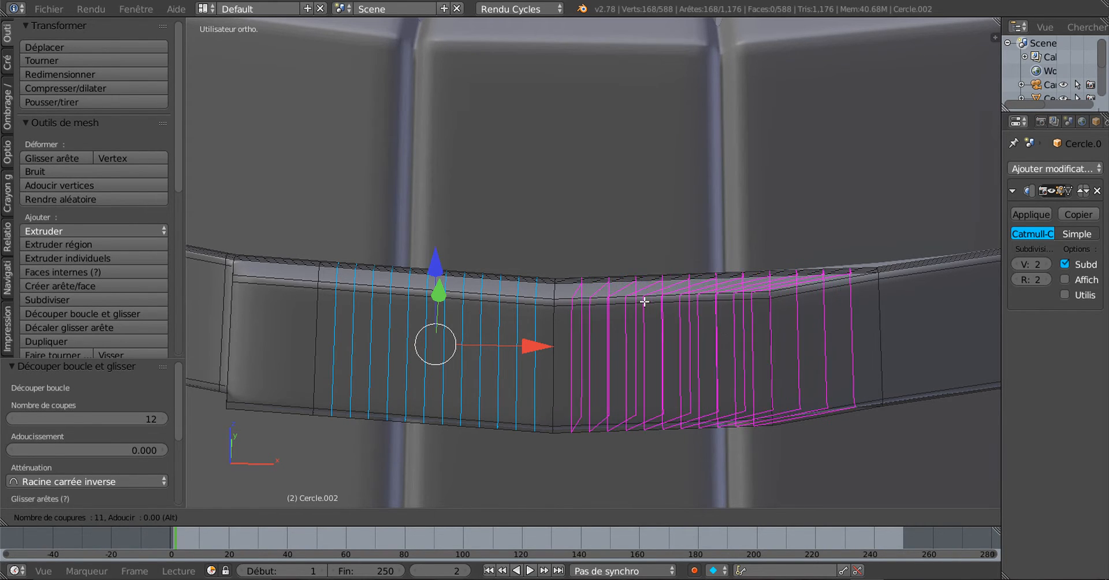
{"action": "scroll", "coordinate": [644, 302], "scroll_direction": "up", "scroll_amount": 1}
{"action": "left_click", "coordinate": [645, 302]}
{"action": "right_click", "coordinate": [652, 312]}
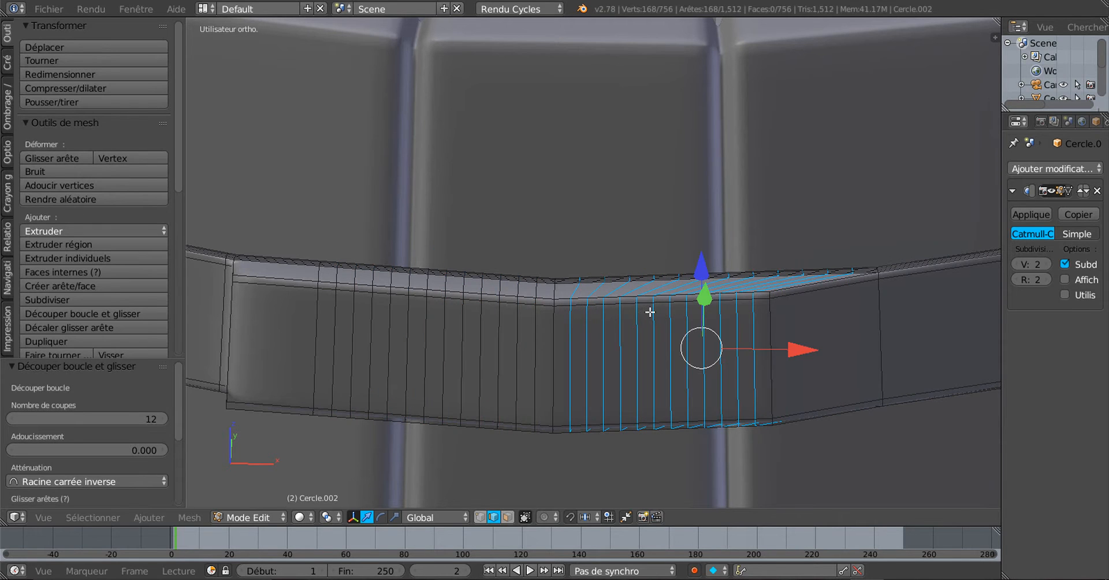
{"action": "middle_click_drag", "start_coordinate": [652, 312], "coordinate": [711, 326]}
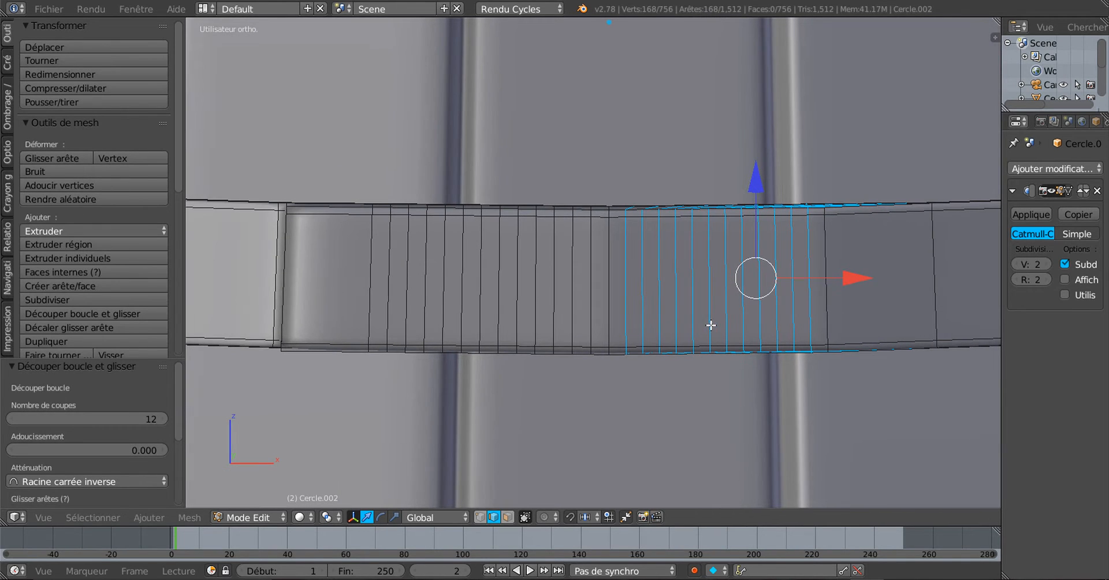
{"action": "key", "text": "ctrl+r"}
{"action": "right_click", "coordinate": [825, 247]}
In vertex selection, select the topmost front vertex row of the raised section's first segment, from the first cut through the bend.
{"action": "scroll", "coordinate": [743, 336], "scroll_direction": "down", "scroll_amount": 1}
{"action": "middle_click_drag", "start_coordinate": [744, 337], "coordinate": [735, 387]}
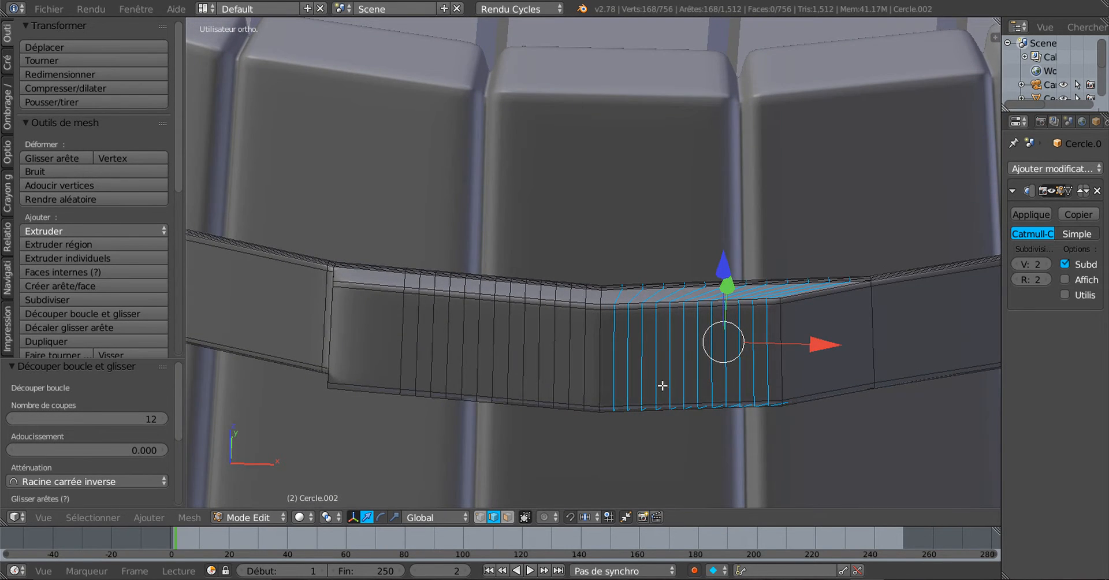
{"action": "scroll", "coordinate": [662, 386], "scroll_direction": "up", "scroll_amount": 2}
{"action": "scroll", "coordinate": [637, 375], "scroll_direction": "down", "scroll_amount": 2}
{"action": "scroll", "coordinate": [633, 367], "scroll_direction": "up", "scroll_amount": 2}
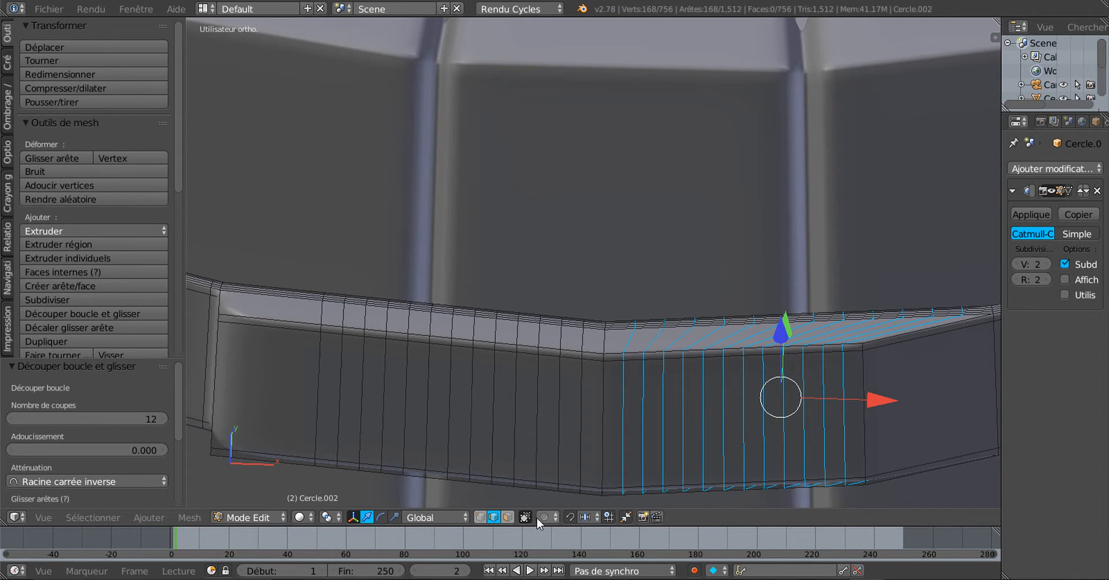
{"action": "left_click", "coordinate": [484, 514]}
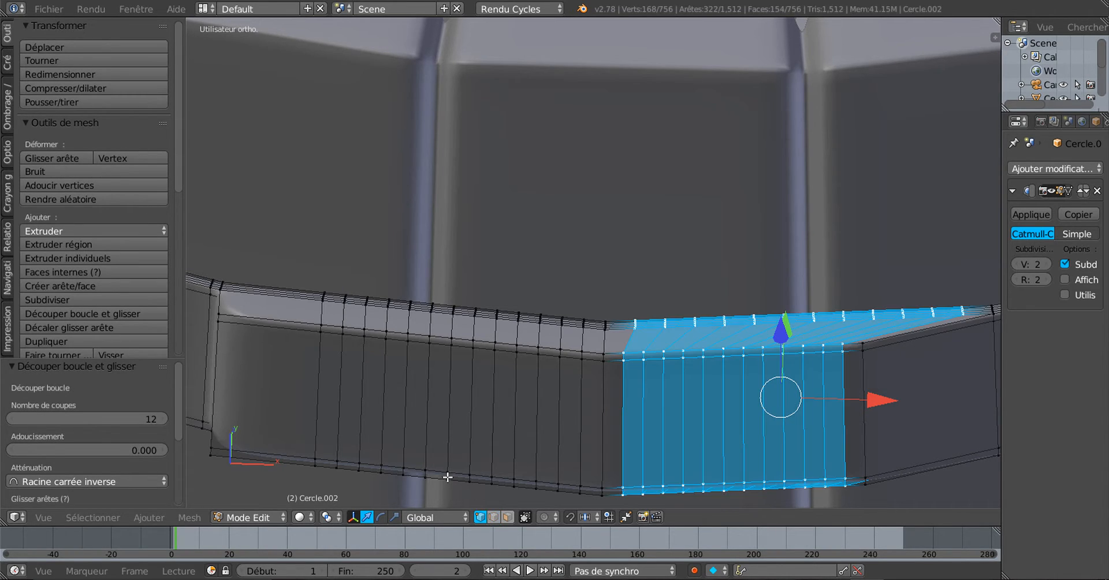
{"action": "right_click", "coordinate": [325, 319]}
{"action": "right_click", "coordinate": [338, 320], "text": "shift"}
{"action": "right_click", "coordinate": [365, 329], "text": "shift"}
{"action": "right_click", "coordinate": [386, 331], "text": "shift"}
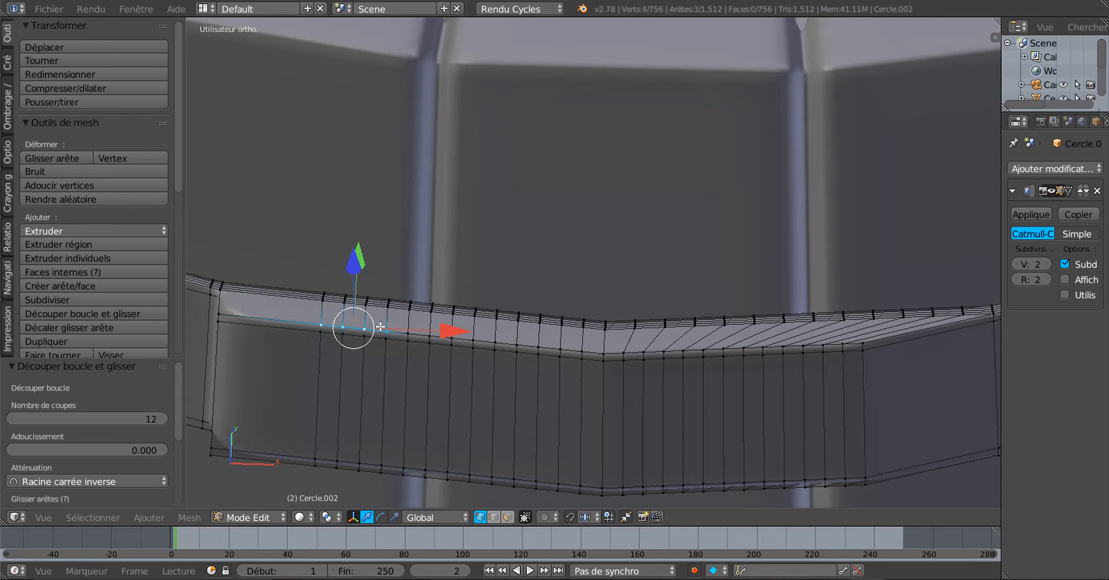
{"action": "right_click", "coordinate": [408, 334], "text": "shift"}
{"action": "right_click", "coordinate": [452, 338], "text": "shift"}
{"action": "right_click", "coordinate": [429, 335], "text": "shift"}
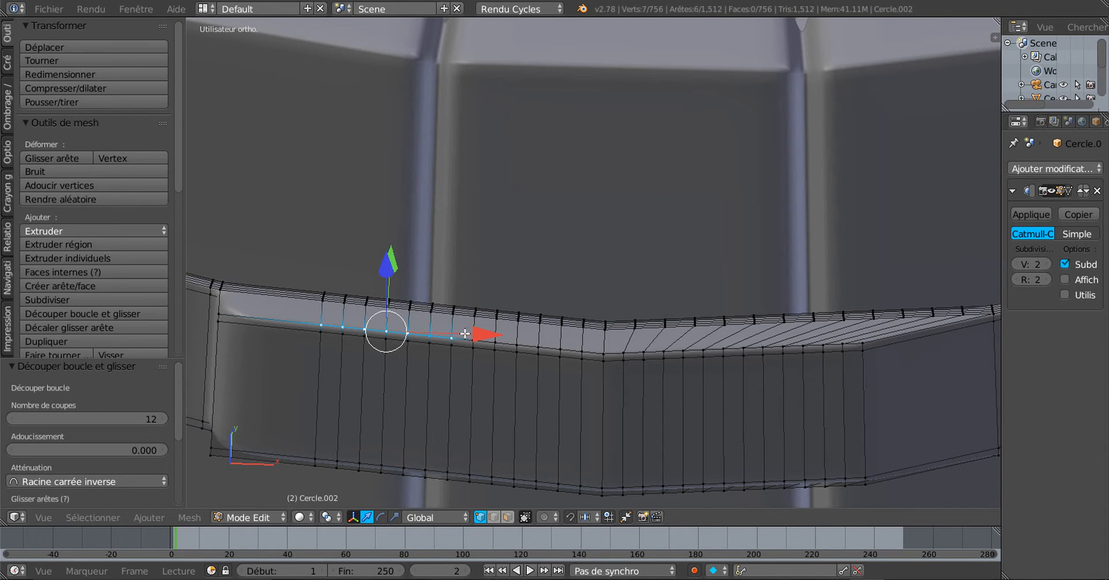
{"action": "right_click", "coordinate": [473, 340], "text": "shift"}
{"action": "right_click", "coordinate": [495, 343], "text": "shift"}
{"action": "right_click", "coordinate": [517, 344], "text": "shift"}
{"action": "right_click", "coordinate": [539, 347], "text": "shift"}
{"action": "right_click", "coordinate": [562, 345], "text": "shift"}
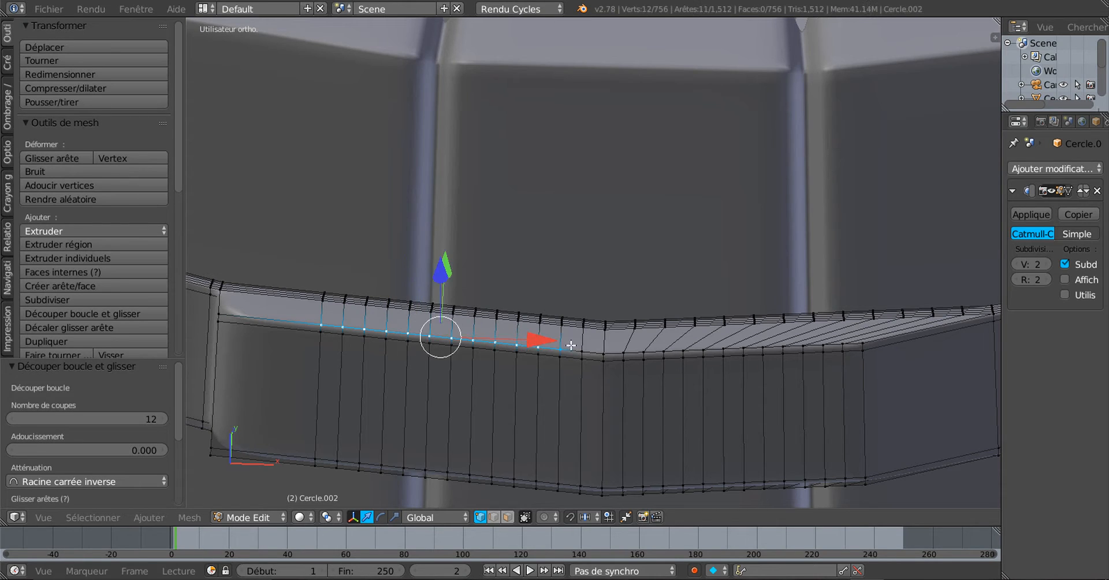
{"action": "right_click", "coordinate": [583, 348], "text": "shift"}
{"action": "right_click", "coordinate": [602, 348], "text": "shift"}
{"action": "right_click", "coordinate": [598, 349], "text": "shift"}
{"action": "right_click", "coordinate": [602, 352], "text": "shift"}
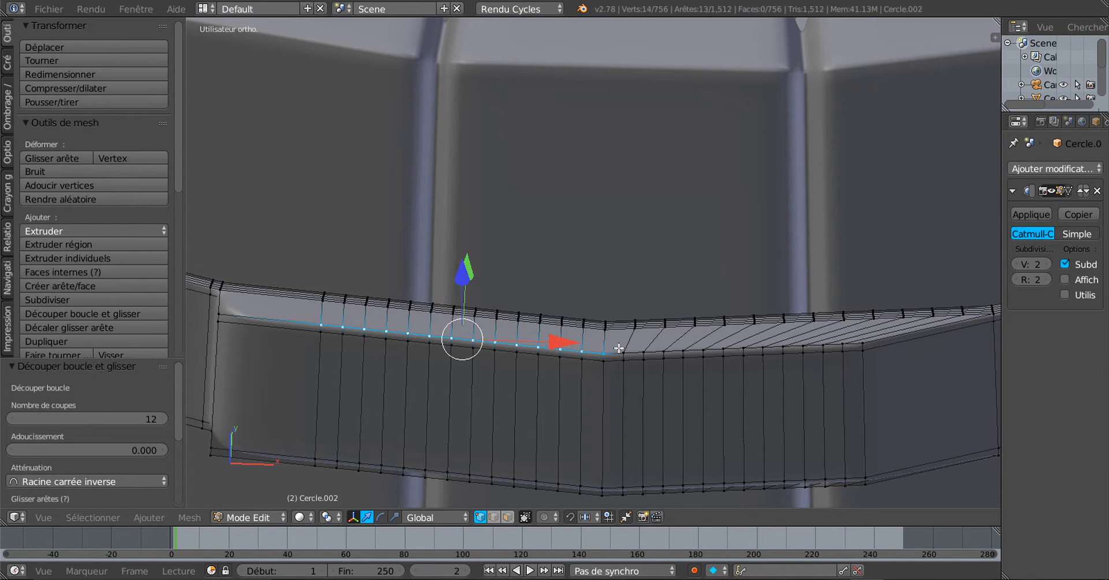
Extend the top row selection along the raised section's second segment, from the bend to the segment's end vertex.
{"action": "right_click", "coordinate": [624, 352], "text": "shift"}
{"action": "right_click", "coordinate": [643, 351], "text": "shift"}
{"action": "right_click", "coordinate": [665, 349], "text": "shift"}
{"action": "right_click", "coordinate": [686, 346], "text": "shift"}
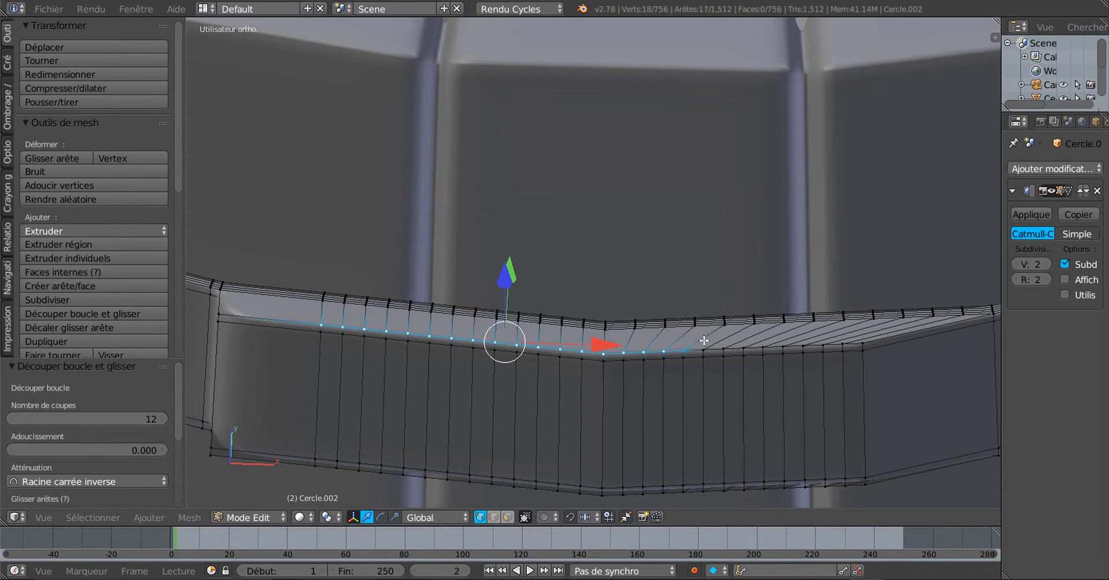
{"action": "right_click", "coordinate": [707, 342], "text": "shift"}
{"action": "right_click", "coordinate": [730, 343], "text": "shift"}
{"action": "right_click", "coordinate": [754, 342], "text": "shift"}
{"action": "right_click", "coordinate": [764, 342], "text": "shift"}
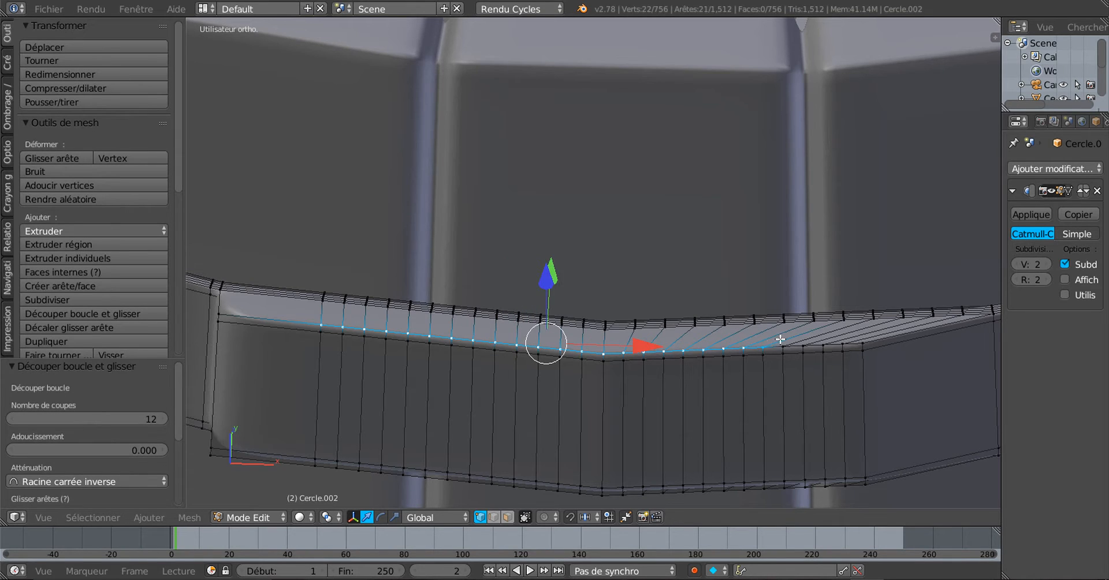
{"action": "right_click", "coordinate": [784, 341], "text": "shift"}
{"action": "right_click", "coordinate": [804, 341], "text": "shift"}
{"action": "right_click", "coordinate": [825, 341], "text": "shift"}
{"action": "right_click", "coordinate": [844, 342], "text": "shift"}
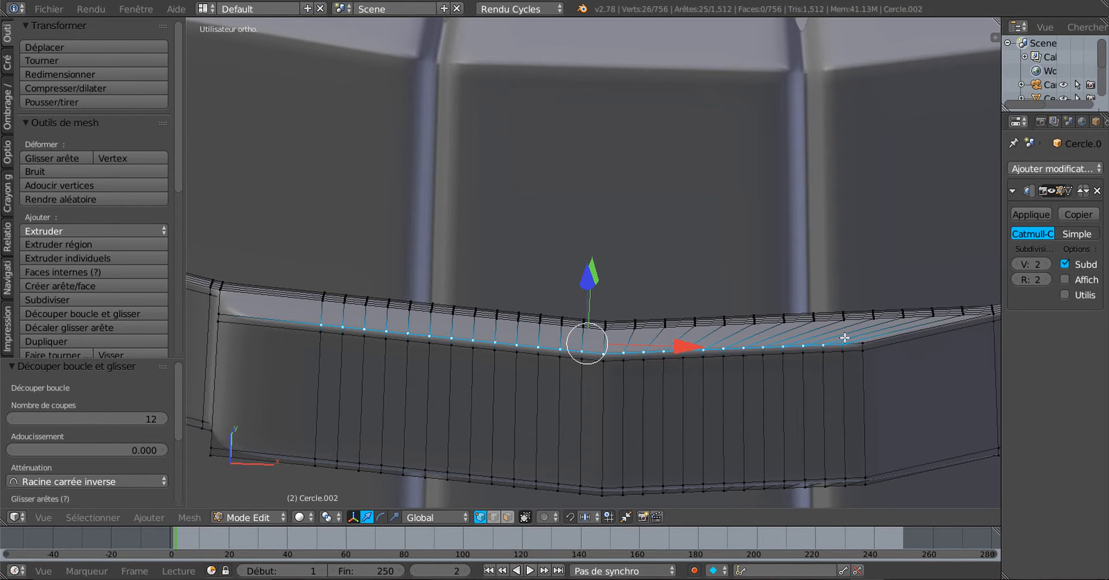
{"action": "right_click", "coordinate": [864, 342], "text": "shift"}
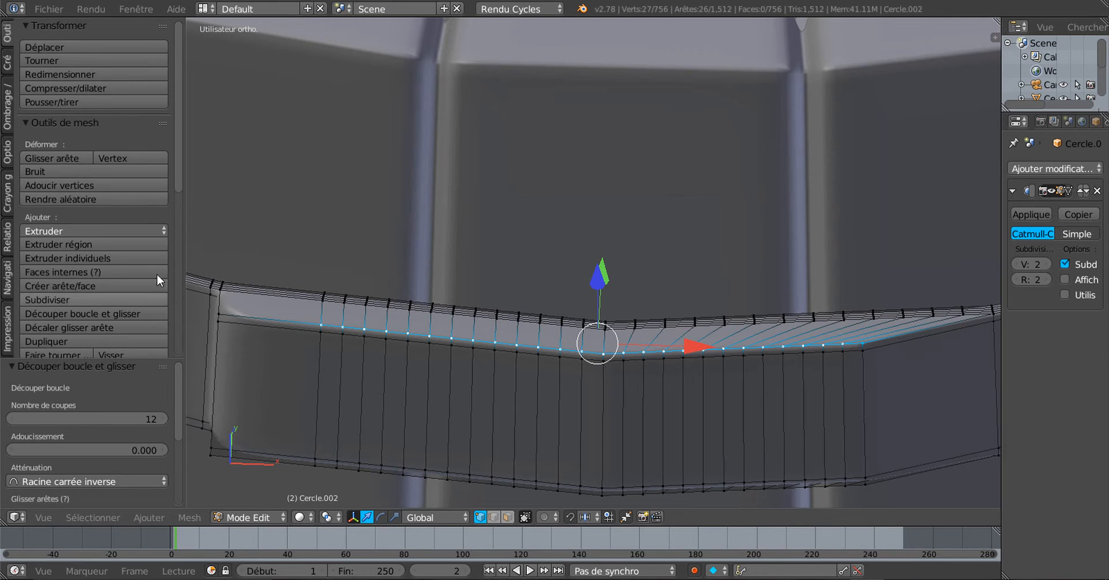
Try LoopTools Relax on the selected top row, undo it, and shrink and regrow the vertex selection.
{"action": "scroll", "coordinate": [177, 183], "scroll_direction": "down", "scroll_amount": 12}
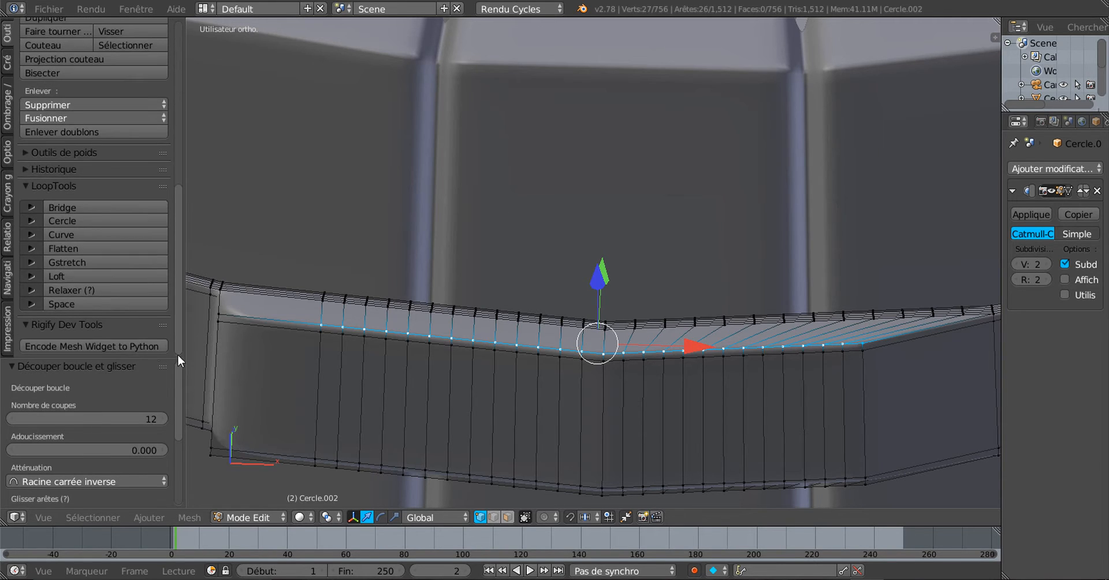
{"action": "left_click", "coordinate": [99, 288]}
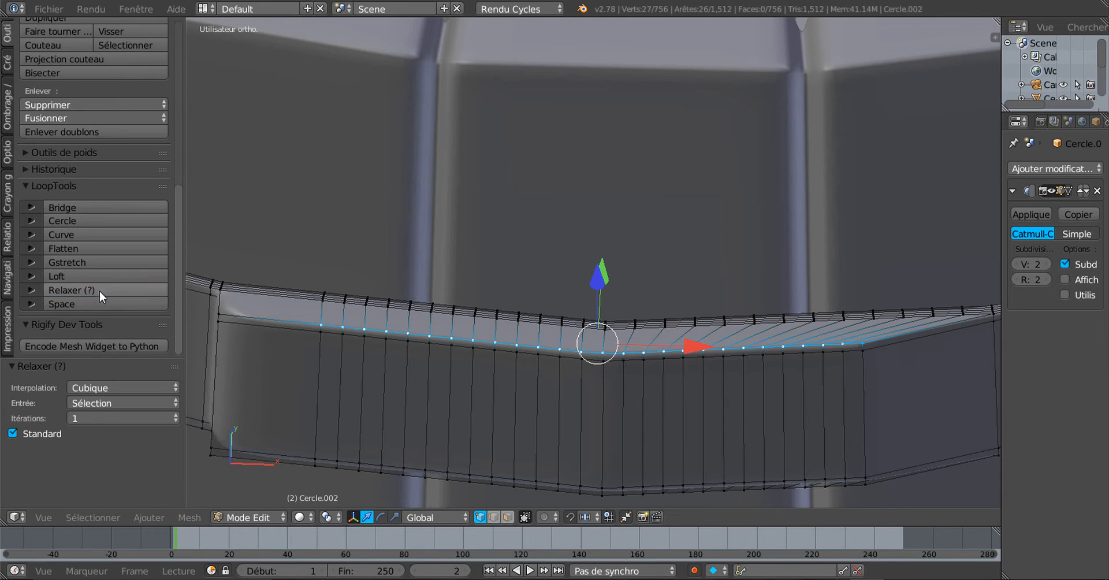
{"action": "key", "text": "ctrl+z"}
{"action": "key", "text": "ctrl+KP_Subtract"}
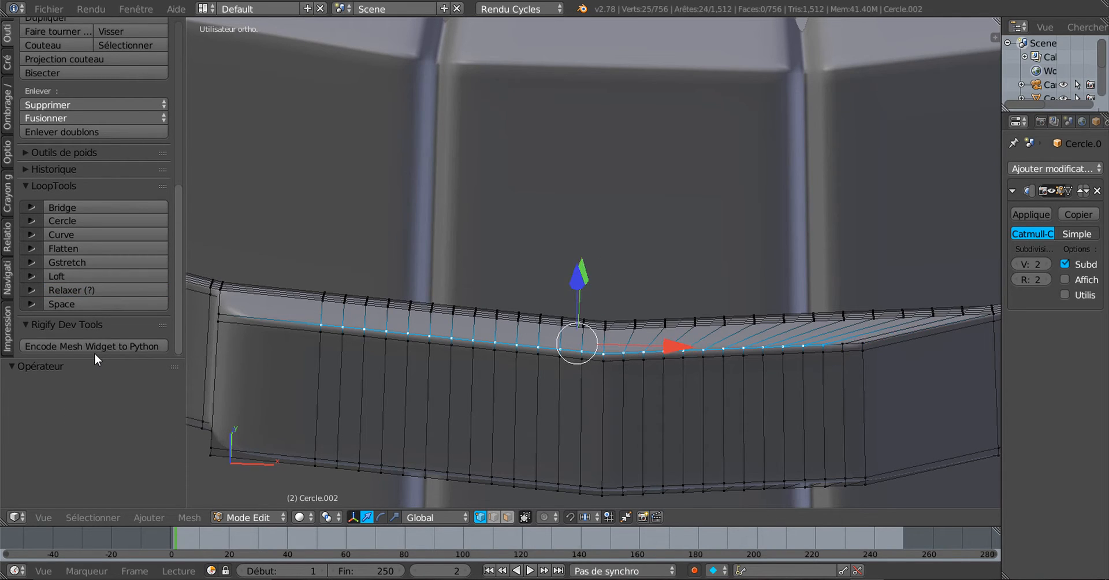
{"action": "scroll", "coordinate": [100, 354], "scroll_direction": "up", "scroll_amount": 1}
{"action": "scroll", "coordinate": [654, 361], "scroll_direction": "up", "scroll_amount": 1}
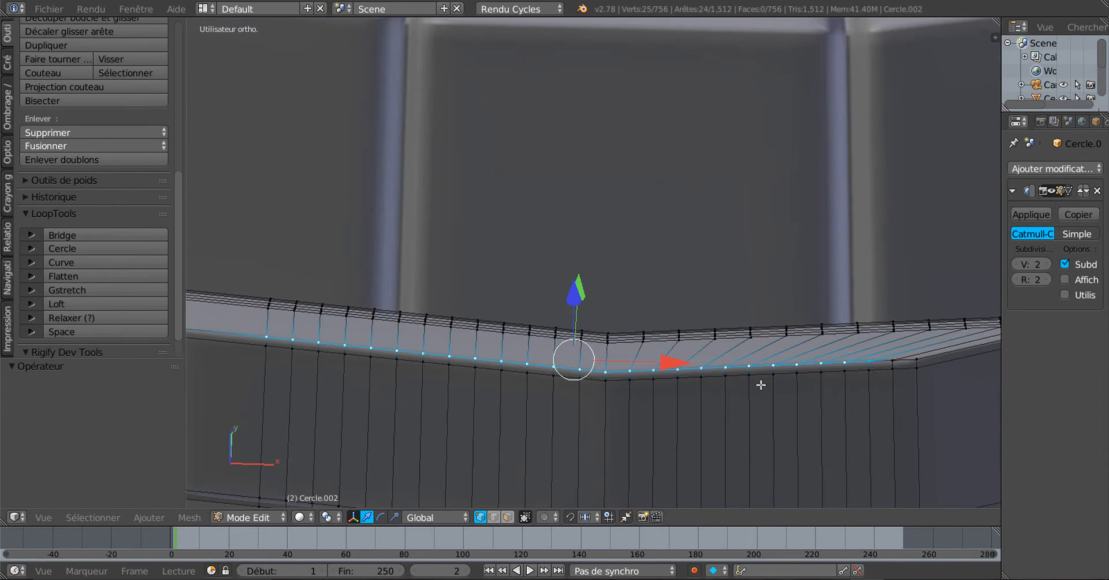
{"action": "key", "text": "ctrl+KP_Add"}
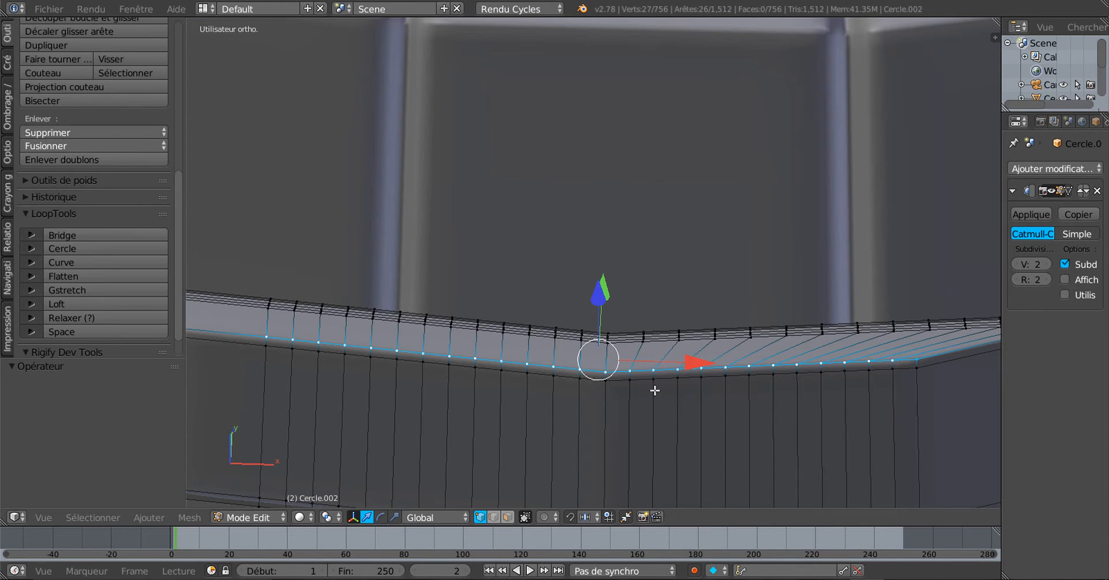
Add the upper of the two lower border rows to the selection across the first segment, from the first cut through the bend.
{"action": "scroll", "coordinate": [656, 388], "scroll_direction": "down", "scroll_amount": 2}
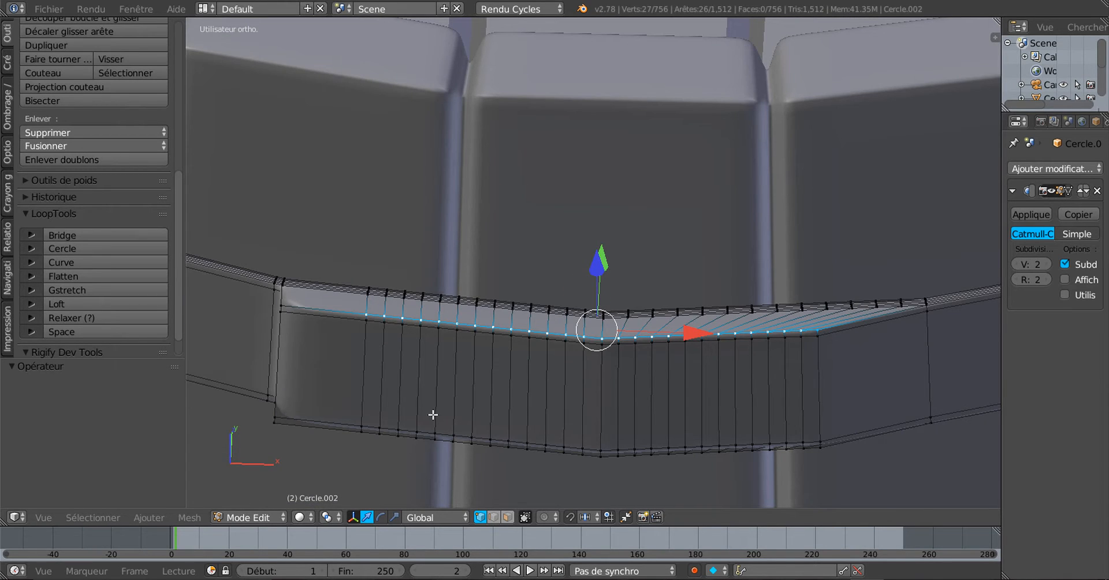
{"action": "middle_click_drag", "start_coordinate": [433, 417], "coordinate": [440, 334]}
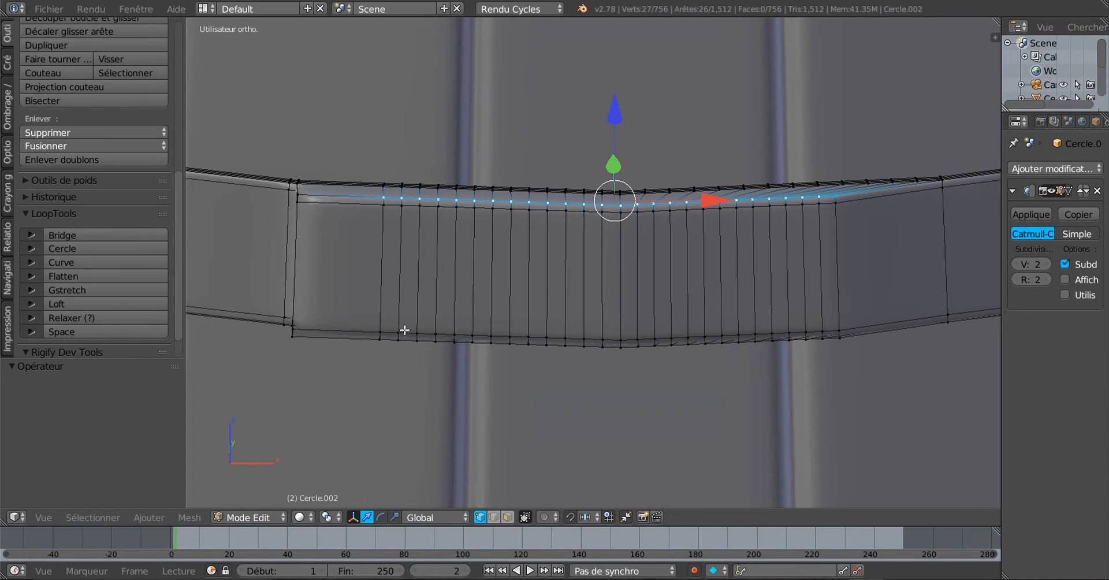
{"action": "right_click", "coordinate": [380, 333], "text": "shift"}
{"action": "right_click", "coordinate": [399, 332], "text": "shift"}
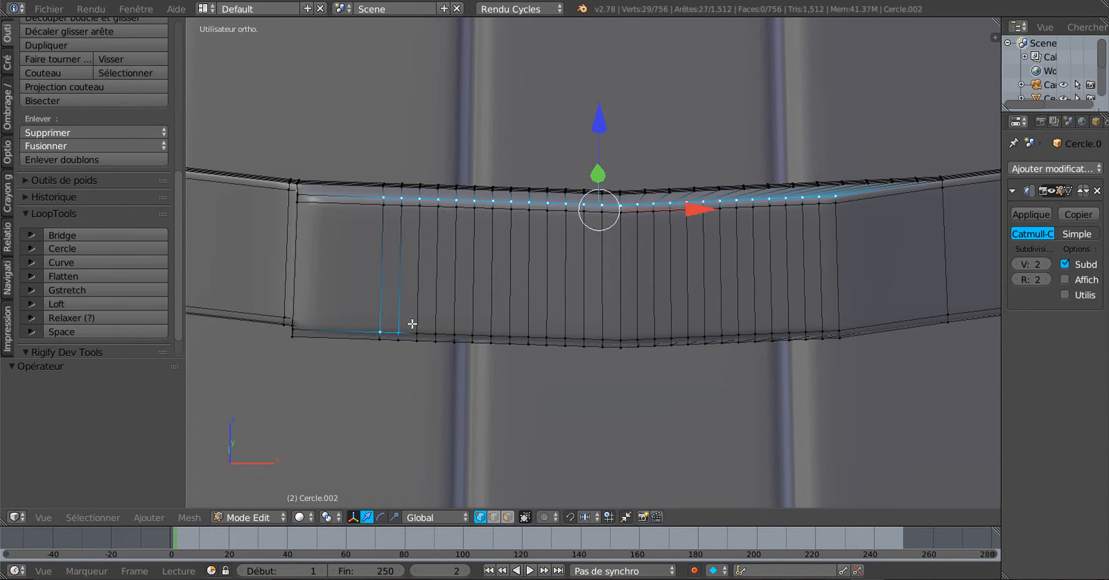
{"action": "right_click", "coordinate": [417, 334], "text": "shift"}
{"action": "right_click", "coordinate": [435, 333], "text": "shift"}
{"action": "right_click", "coordinate": [454, 335], "text": "shift"}
{"action": "right_click", "coordinate": [473, 335], "text": "shift"}
{"action": "right_click", "coordinate": [491, 336], "text": "shift"}
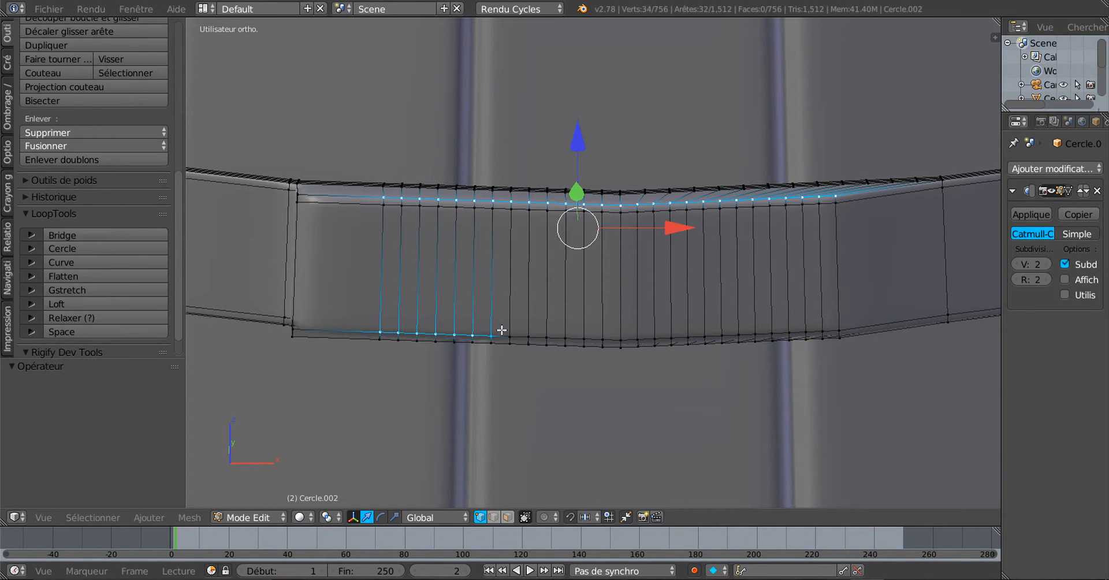
{"action": "right_click", "coordinate": [510, 336], "text": "shift"}
{"action": "right_click", "coordinate": [528, 337], "text": "shift"}
{"action": "right_click", "coordinate": [547, 338], "text": "shift"}
{"action": "right_click", "coordinate": [565, 338], "text": "shift"}
{"action": "right_click", "coordinate": [583, 339], "text": "shift"}
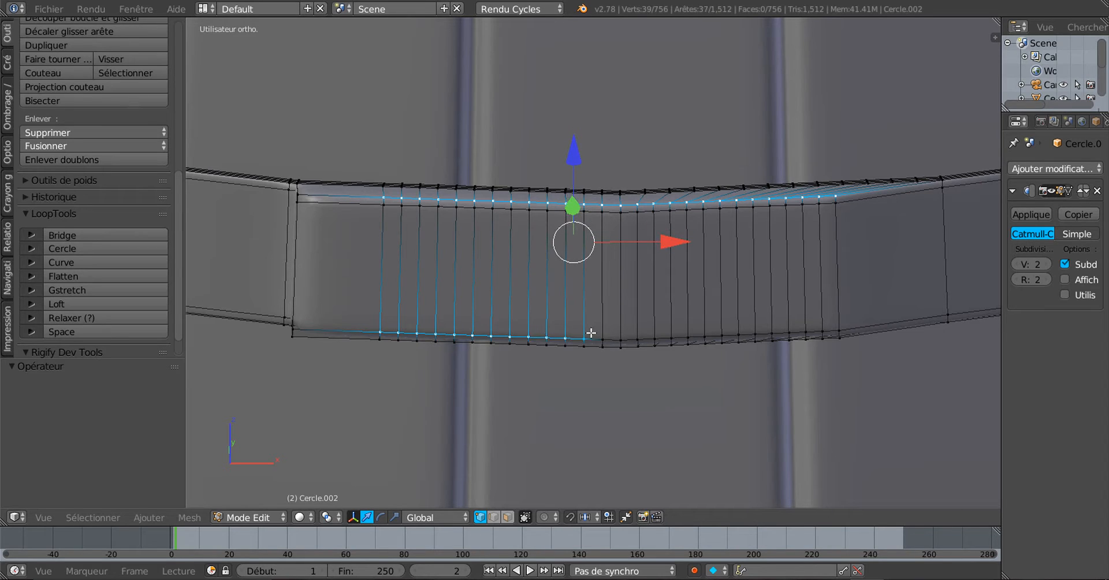
{"action": "right_click", "coordinate": [602, 339], "text": "shift"}
{"action": "right_click", "coordinate": [620, 336], "text": "shift"}
Continue adding the same lower border row across the second segment, up to the end vertex beside the tapering face.
{"action": "right_click", "coordinate": [638, 335], "text": "shift"}
{"action": "right_click", "coordinate": [654, 335], "text": "shift"}
{"action": "right_click", "coordinate": [671, 334], "text": "shift"}
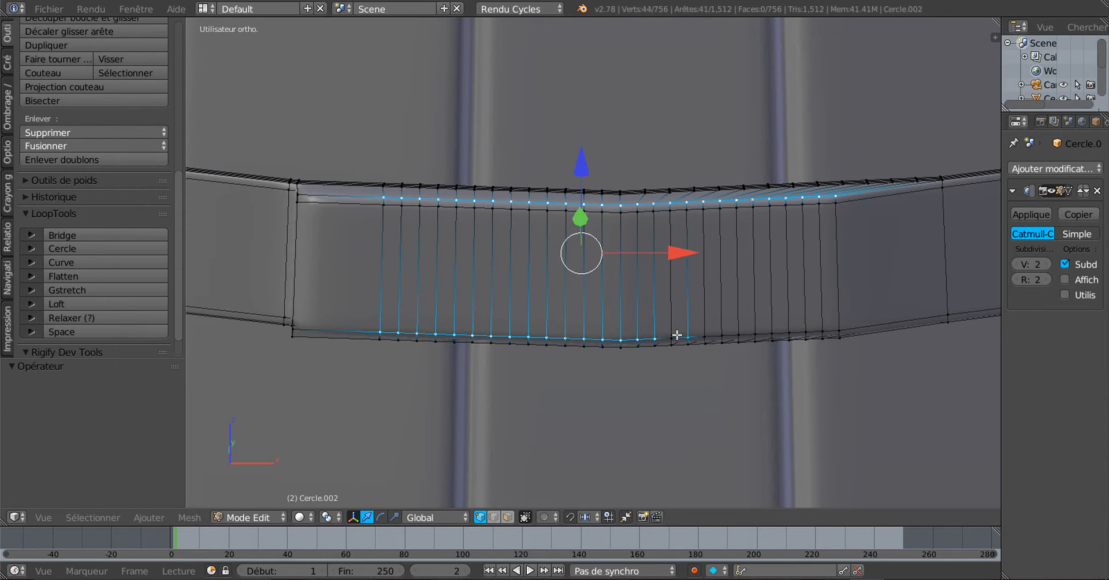
{"action": "right_click", "coordinate": [689, 333], "text": "shift"}
{"action": "right_click", "coordinate": [705, 336], "text": "shift"}
{"action": "right_click", "coordinate": [722, 335], "text": "shift"}
{"action": "right_click", "coordinate": [738, 335], "text": "shift"}
{"action": "right_click", "coordinate": [755, 334], "text": "shift"}
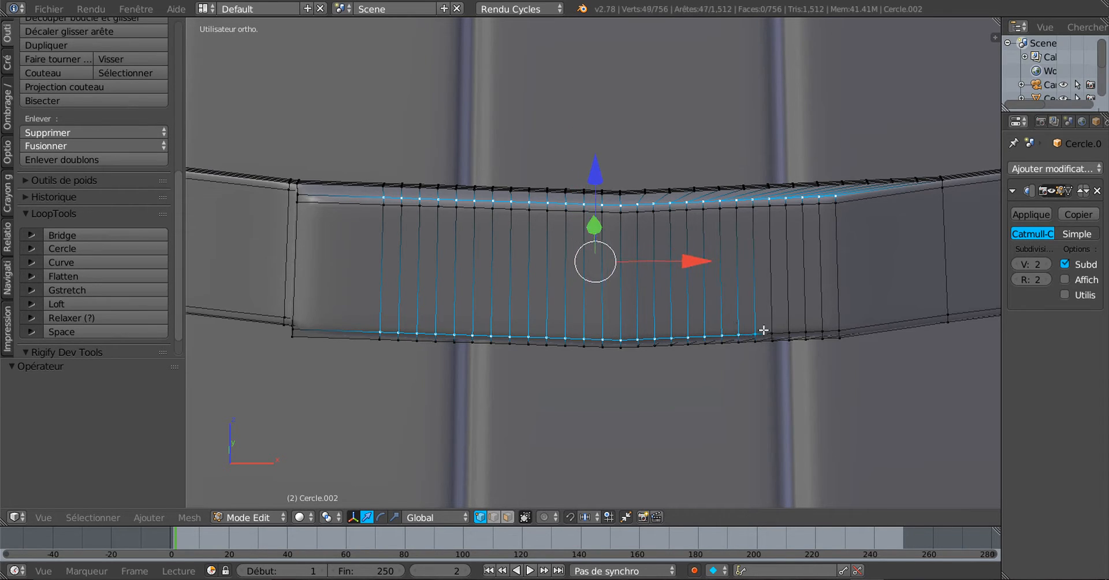
{"action": "right_click", "coordinate": [773, 334], "text": "shift"}
{"action": "right_click", "coordinate": [789, 332], "text": "shift"}
{"action": "right_click", "coordinate": [805, 331], "text": "shift"}
{"action": "right_click", "coordinate": [823, 331], "text": "shift"}
{"action": "right_click", "coordinate": [836, 328], "text": "shift"}
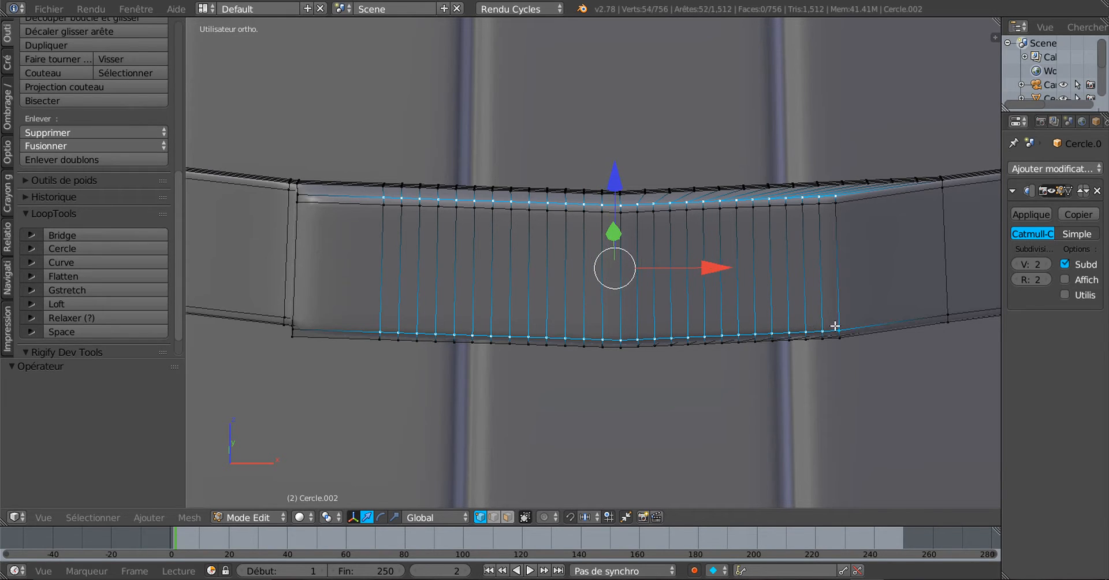
Relax the two selected vertex rows three times with LoopTools, using cubic interpolation, selection input and 1 iteration.
{"action": "left_click", "coordinate": [101, 316]}
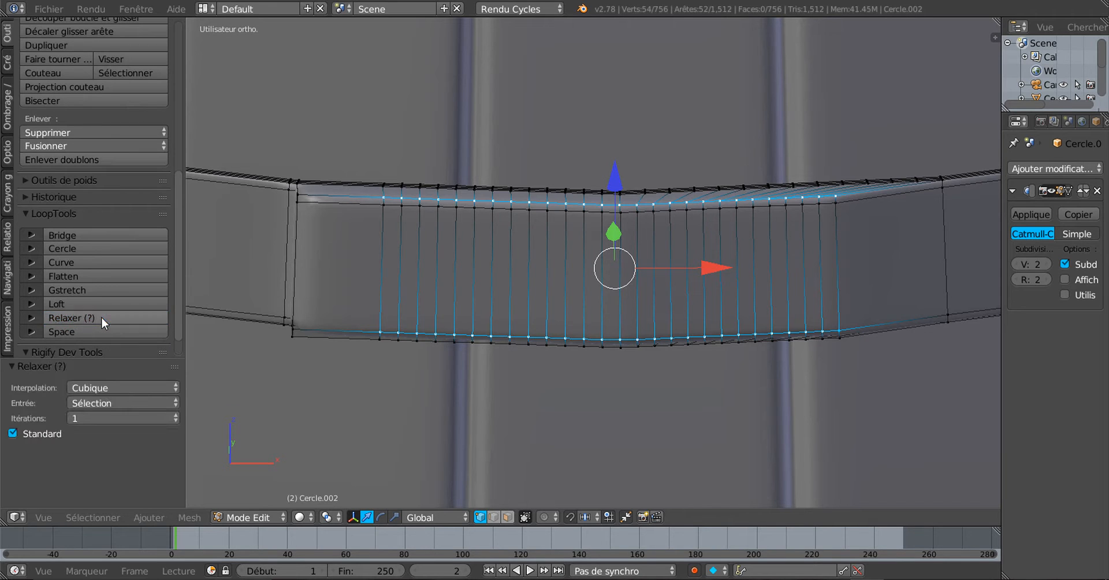
{"action": "left_click", "coordinate": [102, 317]}
{"action": "left_click", "coordinate": [101, 317]}
Start a new selection with the vertex row directly below the relaxed top row, covering the first segment through the bend.
{"action": "right_click", "coordinate": [374, 209]}
{"action": "right_click", "coordinate": [403, 211], "text": "shift"}
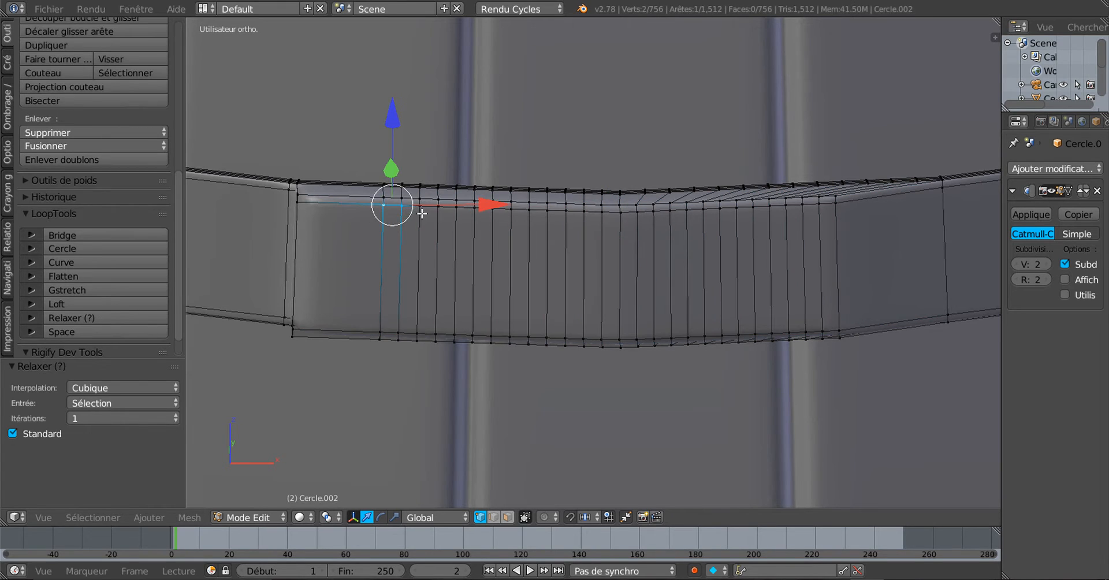
{"action": "right_click", "coordinate": [423, 214], "text": "shift"}
{"action": "right_click", "coordinate": [439, 215], "text": "shift"}
{"action": "right_click", "coordinate": [458, 215], "text": "shift"}
{"action": "right_click", "coordinate": [476, 217], "text": "shift"}
{"action": "right_click", "coordinate": [495, 218], "text": "shift"}
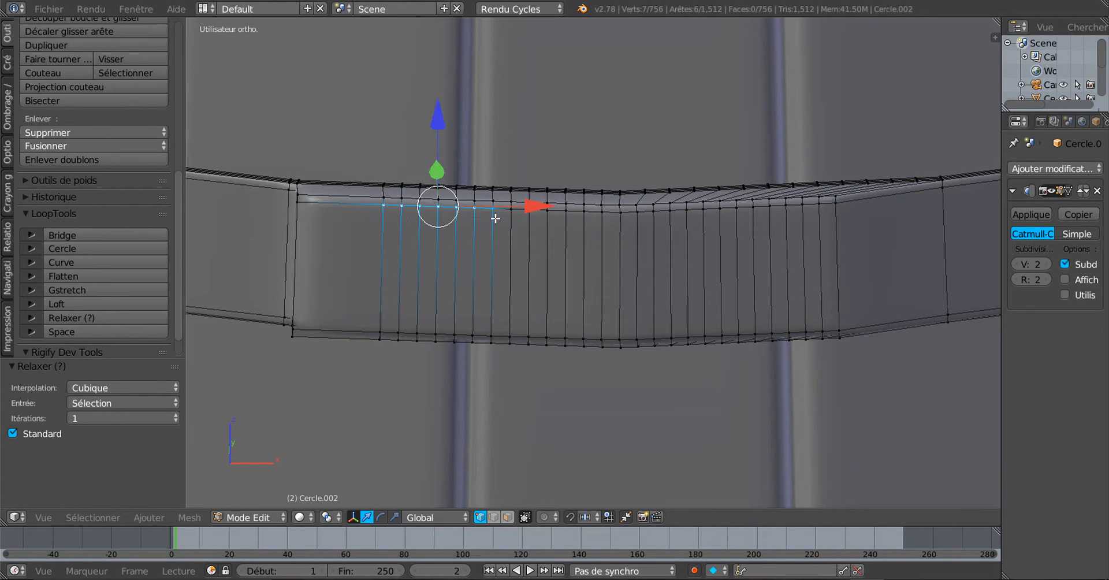
{"action": "right_click", "coordinate": [510, 215], "text": "shift"}
{"action": "right_click", "coordinate": [528, 219], "text": "shift"}
{"action": "right_click", "coordinate": [547, 225], "text": "shift"}
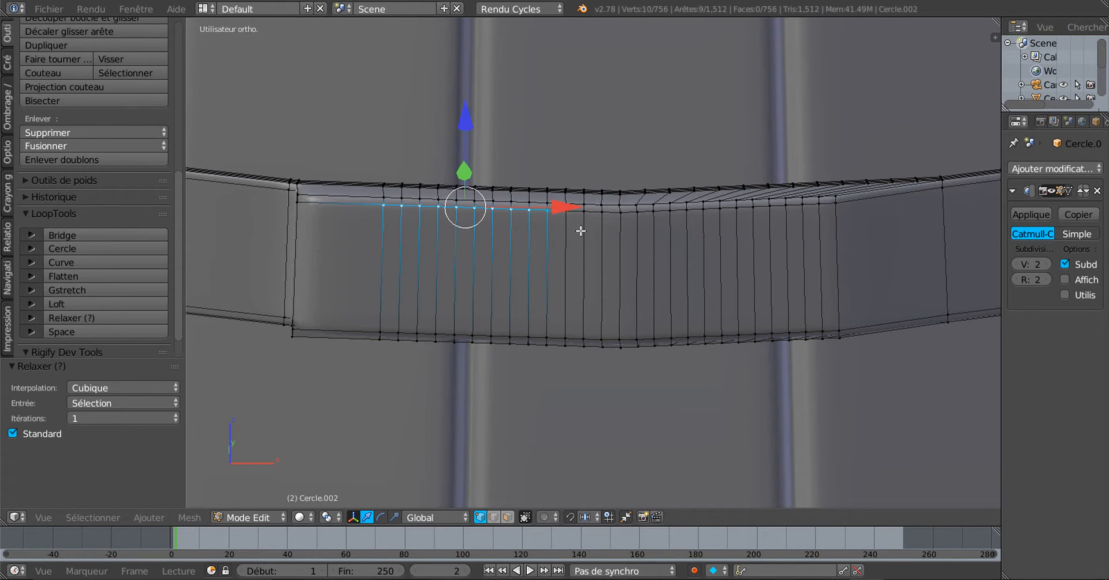
{"action": "right_click", "coordinate": [573, 225], "text": "shift"}
{"action": "right_click", "coordinate": [581, 225], "text": "shift"}
{"action": "right_click", "coordinate": [596, 224], "text": "shift"}
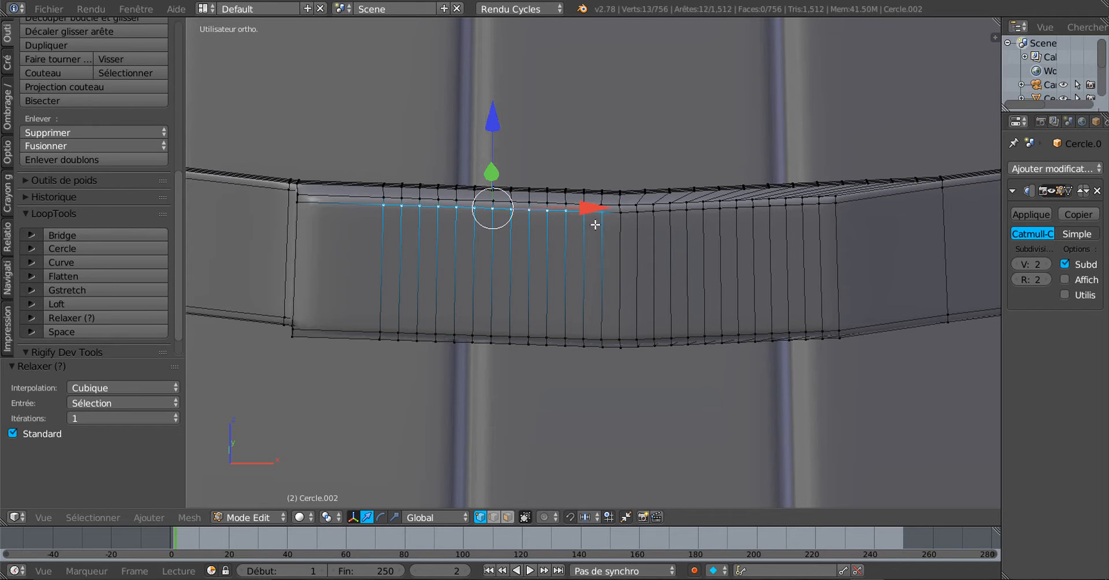
{"action": "right_click", "coordinate": [613, 223], "text": "shift"}
Extend that second upper row selection across the second segment to the end vertex beside the tapering face.
{"action": "right_click", "coordinate": [636, 220], "text": "shift"}
{"action": "right_click", "coordinate": [655, 215], "text": "shift"}
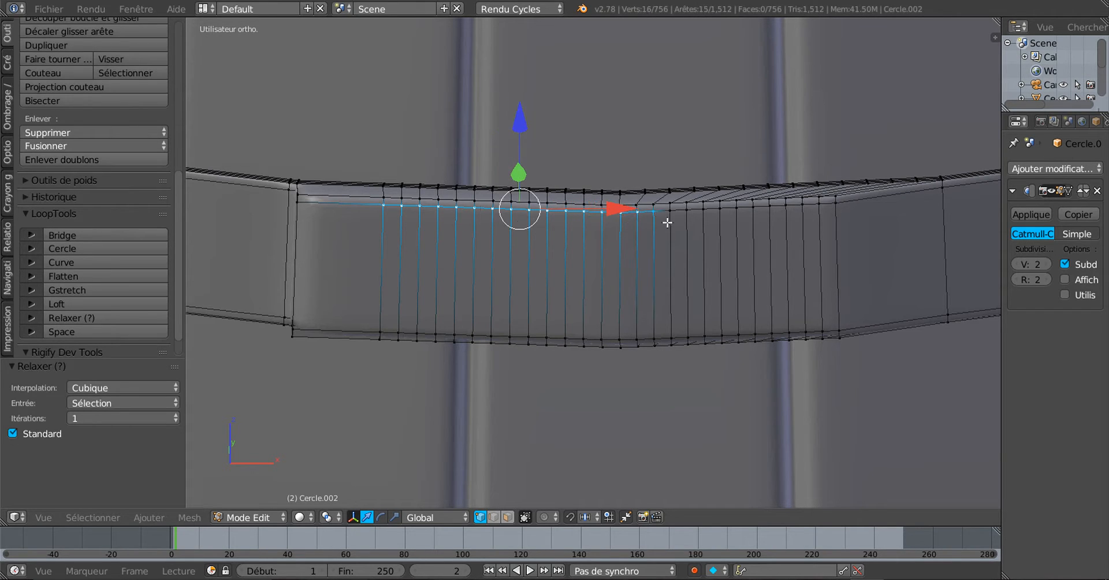
{"action": "right_click", "coordinate": [671, 223], "text": "shift"}
{"action": "right_click", "coordinate": [688, 225], "text": "shift"}
{"action": "right_click", "coordinate": [708, 220], "text": "shift"}
{"action": "right_click", "coordinate": [725, 217], "text": "shift"}
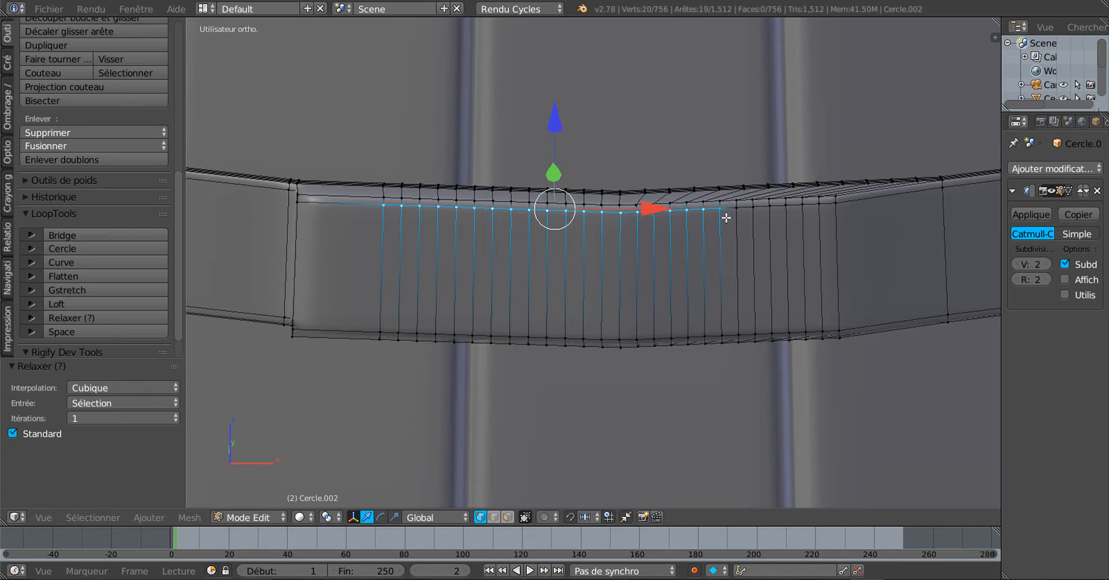
{"action": "right_click", "coordinate": [736, 216], "text": "shift"}
{"action": "right_click", "coordinate": [752, 216], "text": "shift"}
{"action": "right_click", "coordinate": [774, 217], "text": "shift"}
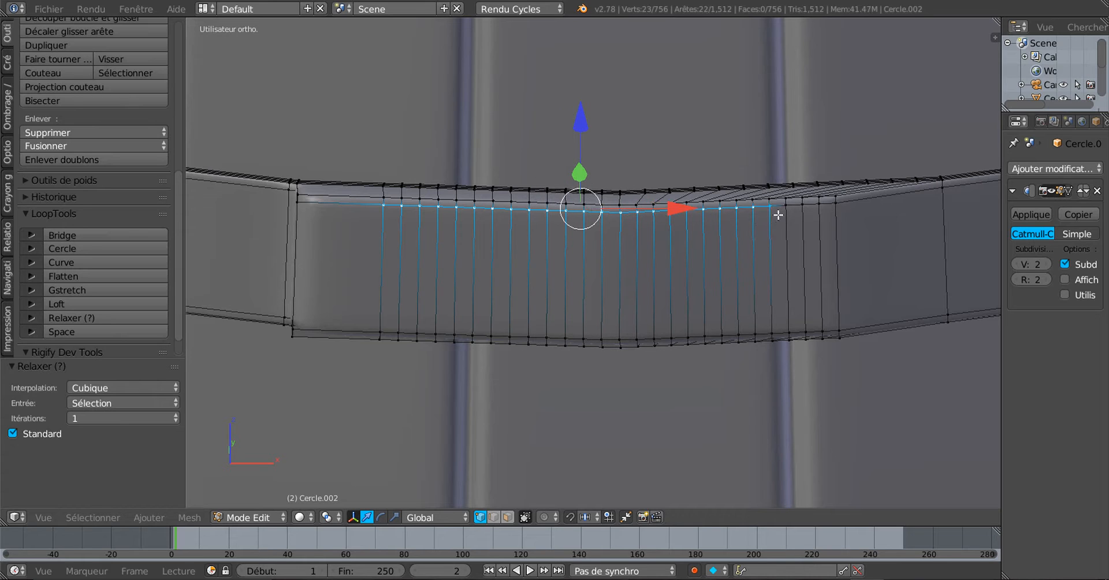
{"action": "right_click", "coordinate": [789, 214], "text": "shift"}
{"action": "right_click", "coordinate": [805, 216], "text": "shift"}
{"action": "right_click", "coordinate": [820, 217], "text": "shift"}
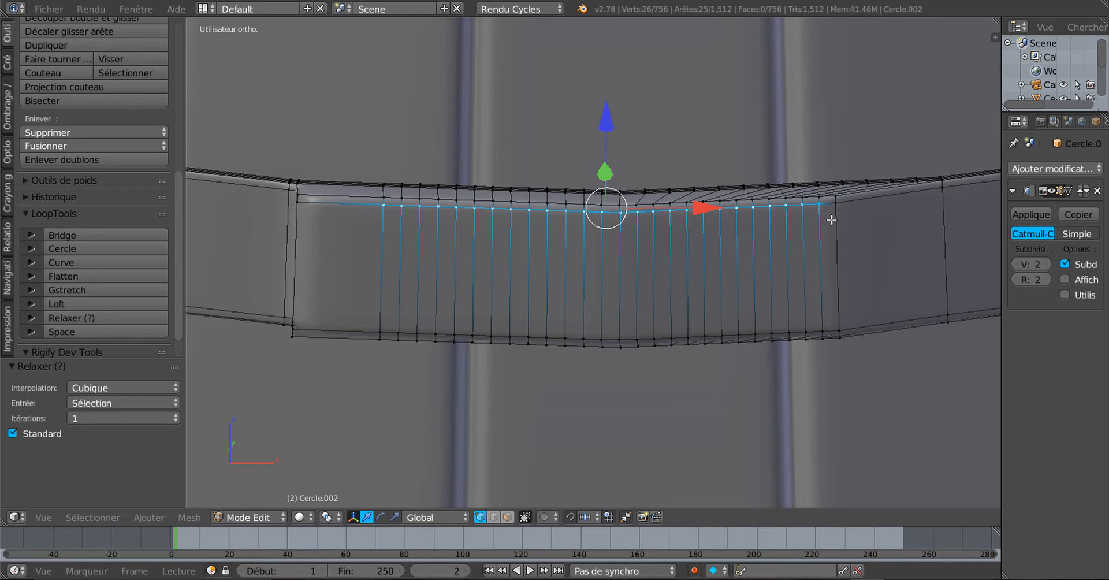
{"action": "right_click", "coordinate": [834, 216], "text": "shift"}
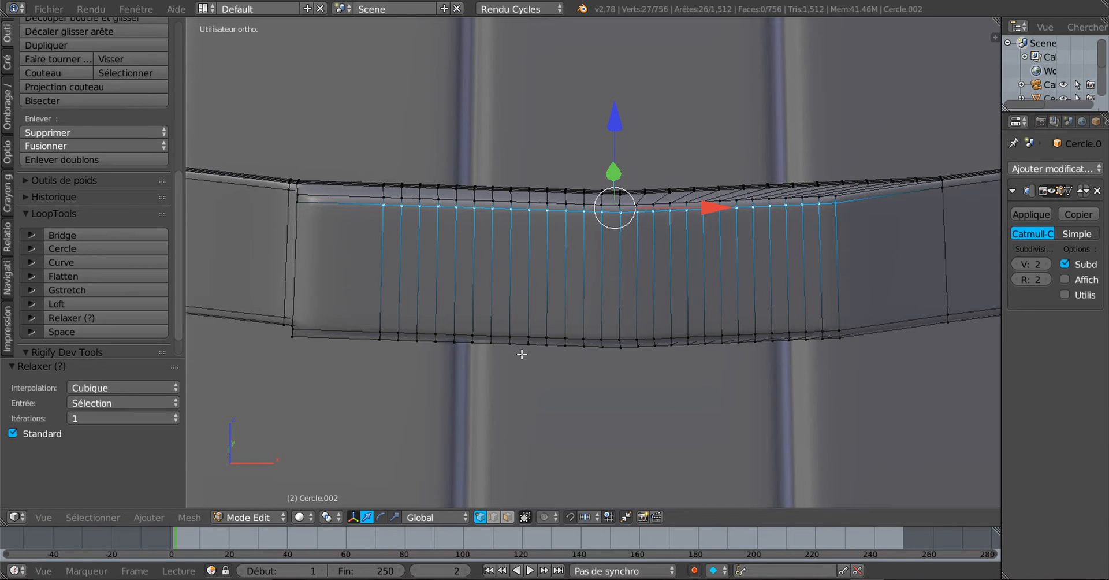
{"action": "middle_click_drag", "start_coordinate": [418, 359], "coordinate": [426, 302], "text": "shift"}
{"action": "scroll", "coordinate": [414, 304], "scroll_direction": "up", "scroll_amount": 1}
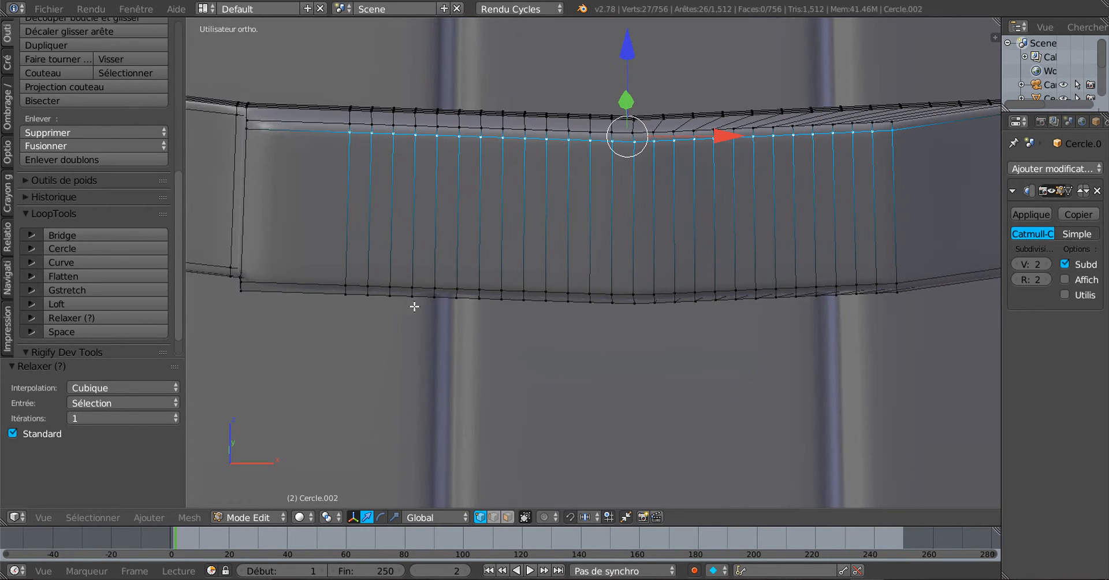
{"action": "right_click", "coordinate": [349, 277], "text": "shift"}
{"action": "right_click", "coordinate": [371, 278], "text": "shift"}
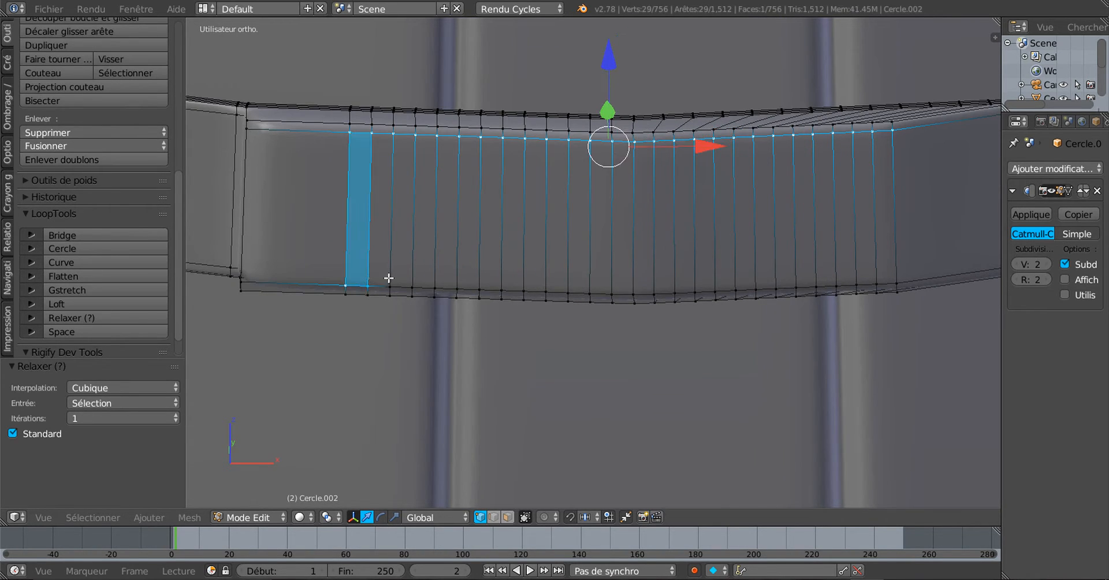
{"action": "right_click", "coordinate": [348, 278], "text": "shift"}
{"action": "right_click", "coordinate": [363, 275], "text": "shift"}
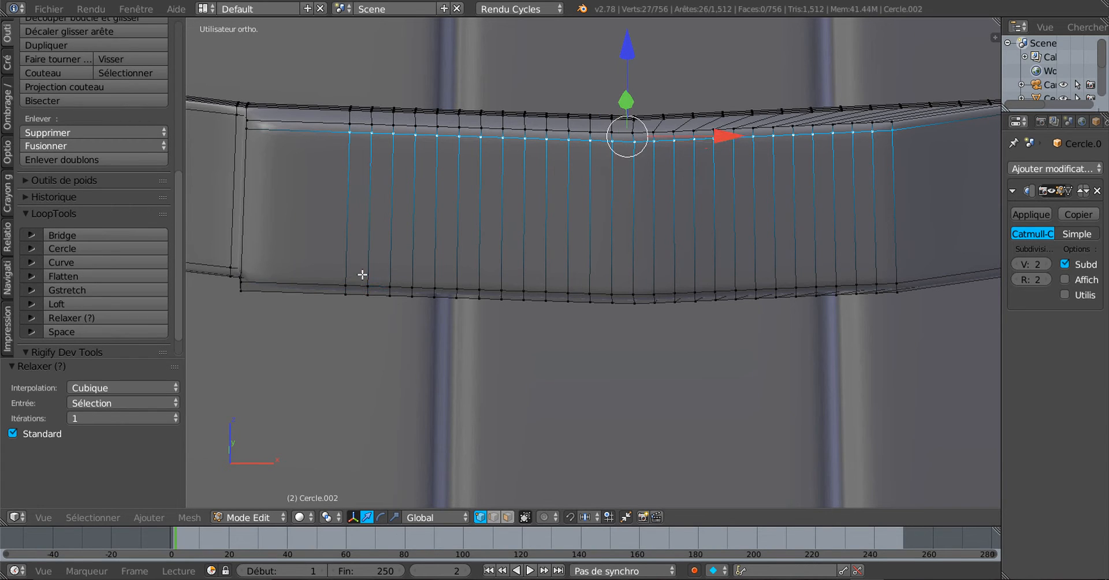
Add the overlap's outermost lower border vertex row to the selection, covering the first segment through the bend.
{"action": "right_click", "coordinate": [347, 303], "text": "shift"}
{"action": "right_click", "coordinate": [365, 304], "text": "shift"}
{"action": "mouse_move", "coordinate": [373, 309]}
{"action": "middle_mouse_down"}
{"action": "mouse_move", "coordinate": [421, 364]}
{"action": "mouse_move", "coordinate": [421, 433]}
{"action": "mouse_move", "coordinate": [422, 339]}
{"action": "mouse_move", "coordinate": [381, 307]}
{"action": "middle_mouse_up"}
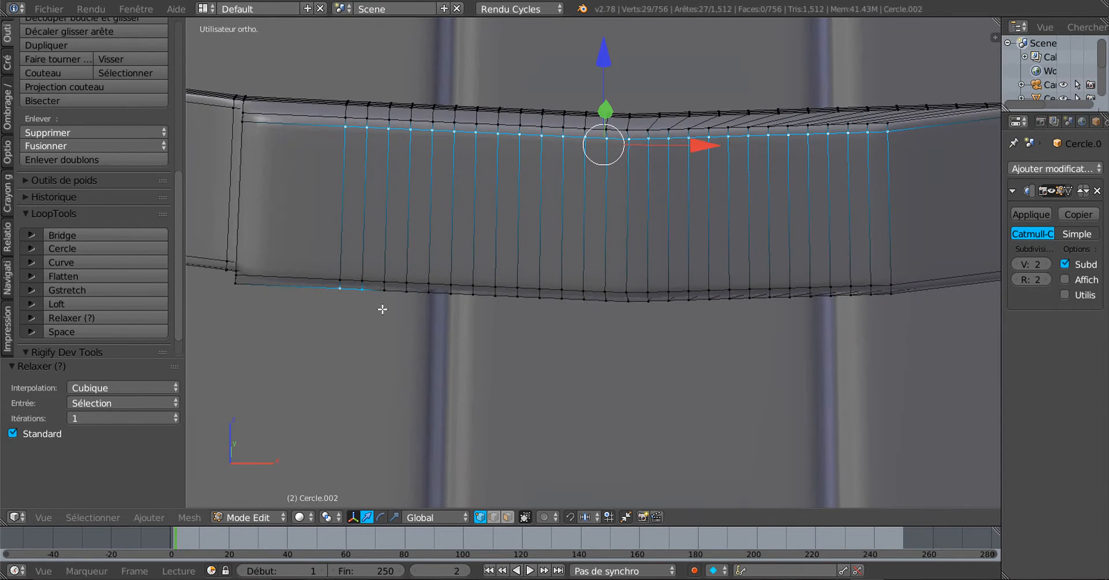
{"action": "right_click", "coordinate": [388, 299], "text": "shift"}
{"action": "right_click", "coordinate": [408, 304], "text": "shift"}
{"action": "right_click", "coordinate": [432, 305], "text": "shift"}
{"action": "right_click", "coordinate": [448, 302], "text": "shift"}
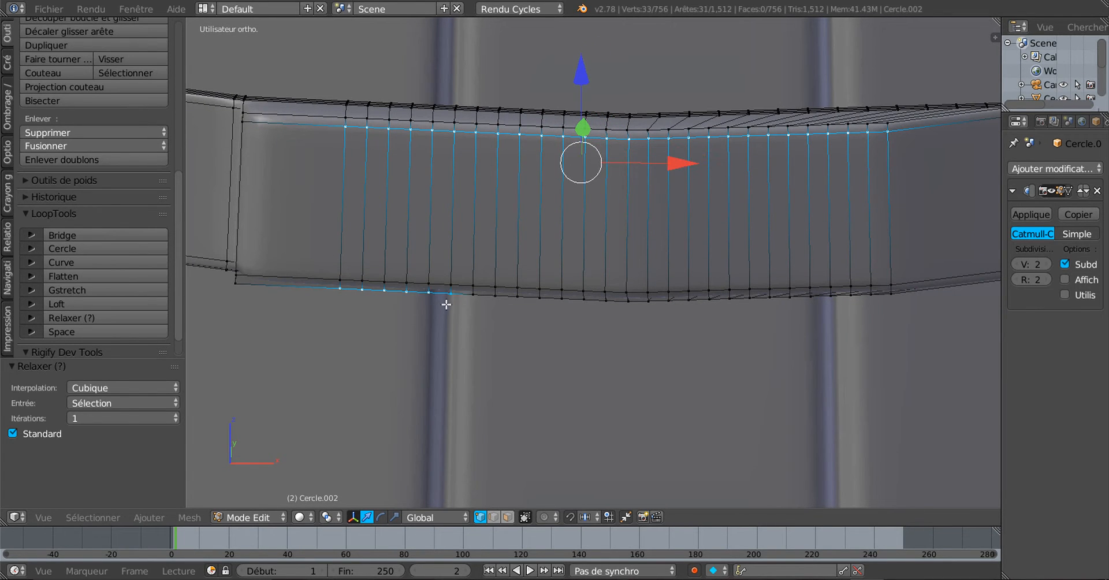
{"action": "right_click", "coordinate": [474, 306], "text": "shift"}
{"action": "right_click", "coordinate": [493, 306], "text": "shift"}
{"action": "right_click", "coordinate": [522, 308], "text": "shift"}
{"action": "right_click", "coordinate": [541, 309], "text": "shift"}
{"action": "right_click", "coordinate": [559, 310], "text": "shift"}
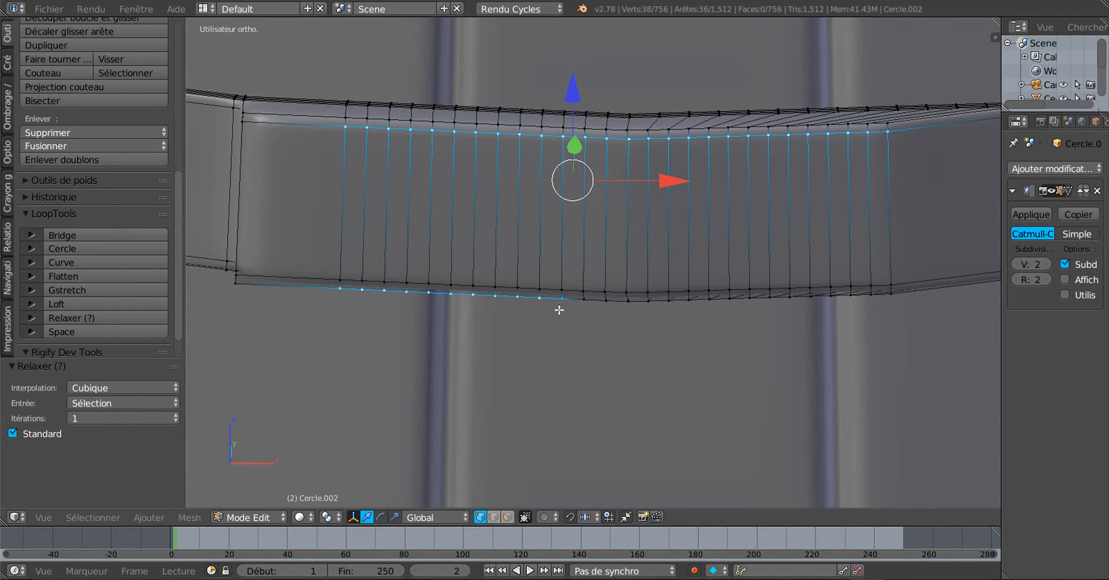
{"action": "right_click", "coordinate": [580, 309], "text": "shift"}
{"action": "right_click", "coordinate": [609, 309], "text": "shift"}
{"action": "right_click", "coordinate": [634, 310], "text": "shift"}
Continue adding the outermost lower border row across the second segment, up to the end vertex beside the tapering face.
{"action": "right_click", "coordinate": [659, 313], "text": "shift"}
{"action": "right_click", "coordinate": [674, 310], "text": "shift"}
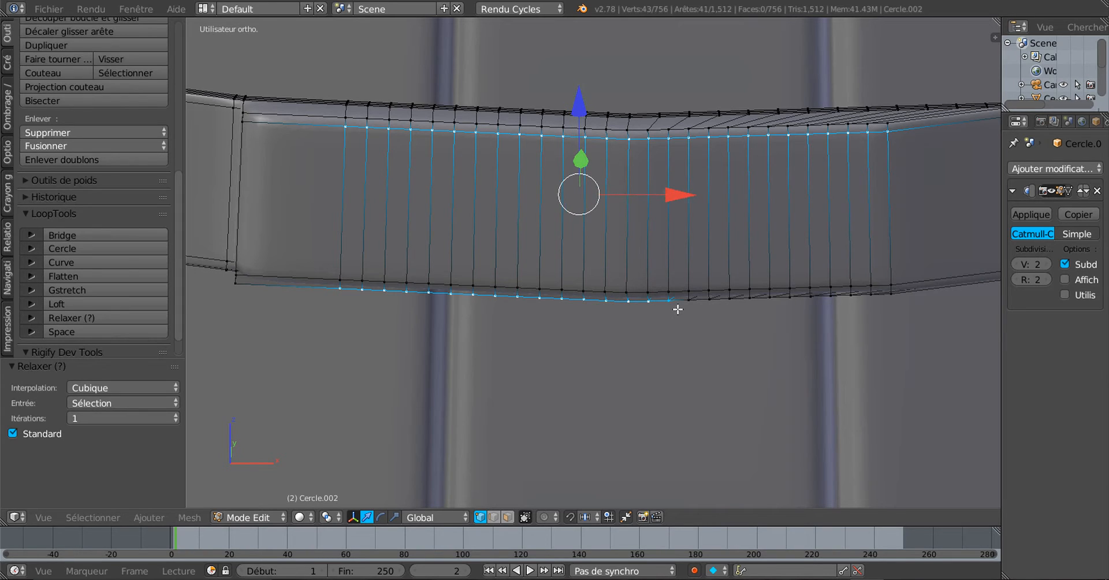
{"action": "right_click", "coordinate": [690, 310], "text": "shift"}
{"action": "right_click", "coordinate": [706, 310], "text": "shift"}
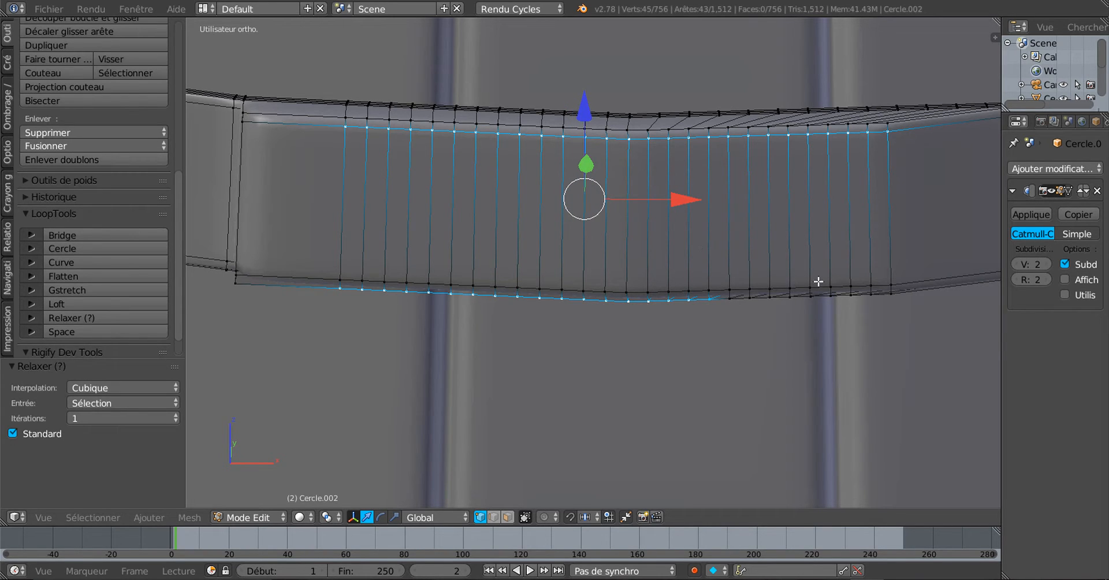
{"action": "right_click", "coordinate": [735, 312], "text": "shift"}
{"action": "right_click", "coordinate": [752, 311], "text": "shift"}
{"action": "right_click", "coordinate": [770, 308], "text": "shift"}
{"action": "right_click", "coordinate": [787, 307], "text": "shift"}
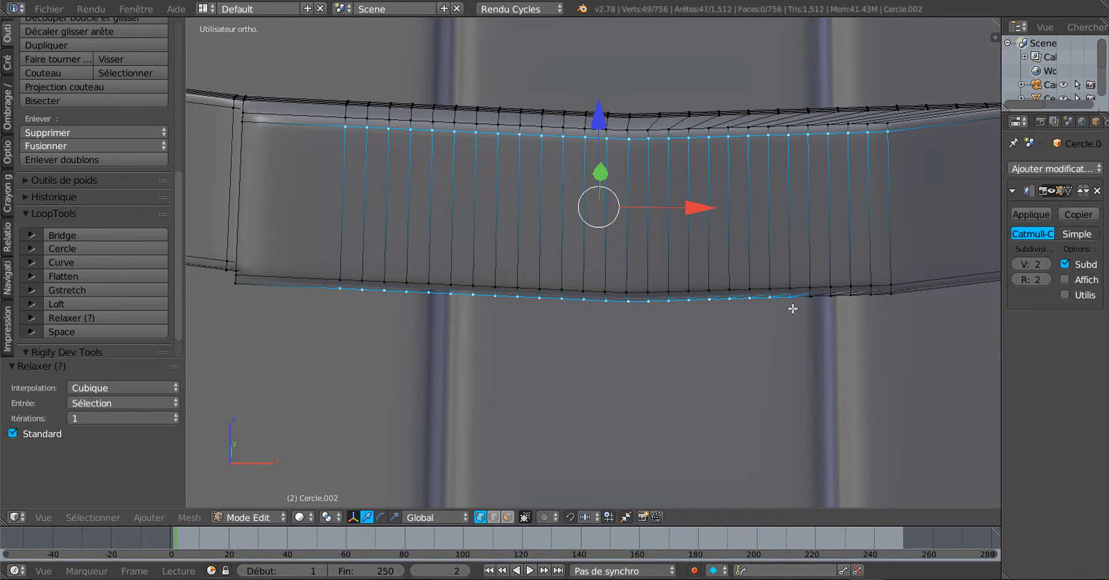
{"action": "right_click", "coordinate": [806, 306], "text": "shift"}
{"action": "right_click", "coordinate": [820, 305], "text": "shift"}
{"action": "right_click", "coordinate": [813, 311], "text": "shift"}
{"action": "right_click", "coordinate": [829, 304], "text": "shift"}
{"action": "right_click", "coordinate": [850, 298], "text": "shift"}
{"action": "right_click", "coordinate": [868, 298], "text": "shift"}
{"action": "right_click", "coordinate": [891, 296], "text": "shift"}
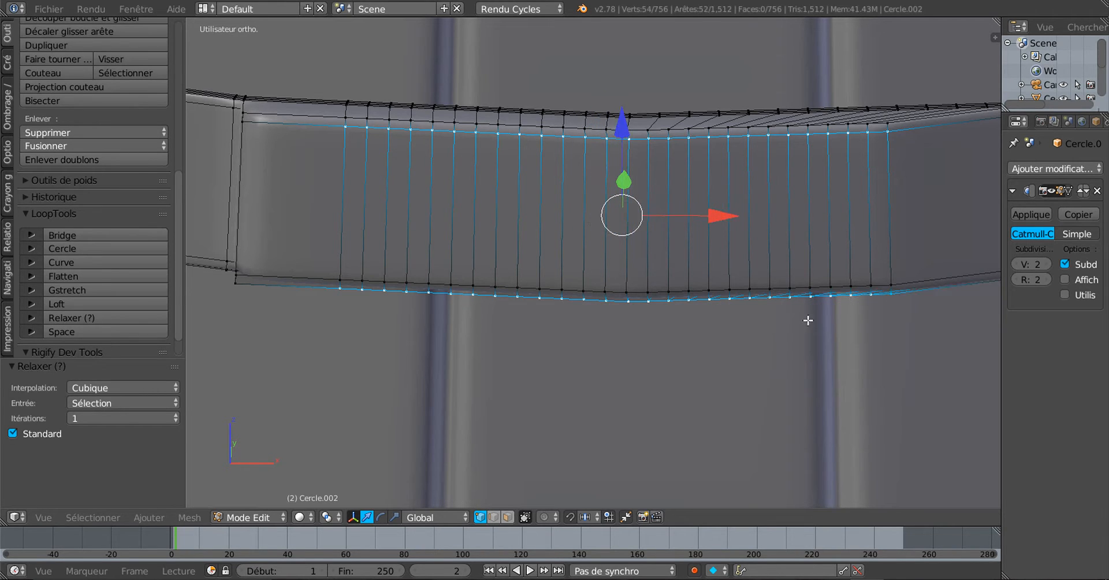
Relax the selected upper and lower vertex rows with LoopTools, using cubic interpolation, selection input and 1 iteration.
{"action": "left_click", "coordinate": [99, 317]}
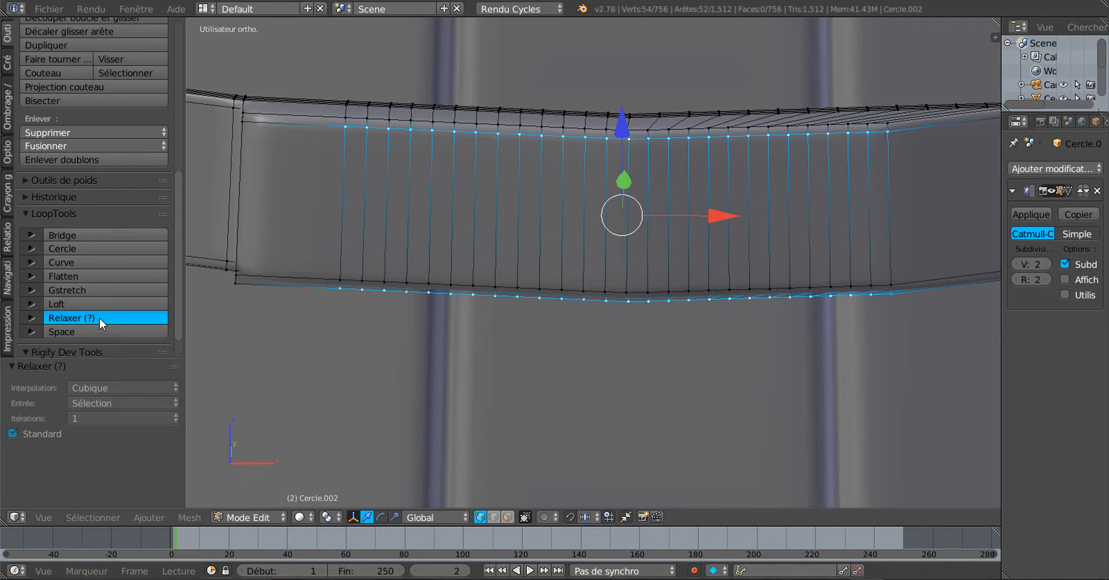
{"action": "left_click", "coordinate": [99, 318]}
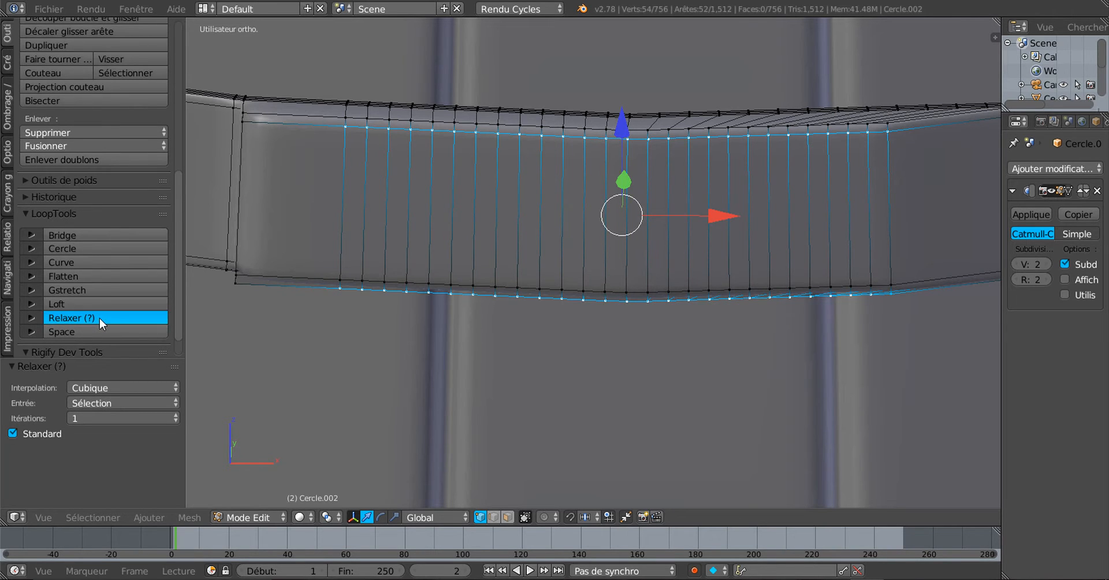
{"action": "scroll", "coordinate": [478, 322], "scroll_direction": "down", "scroll_amount": 2}
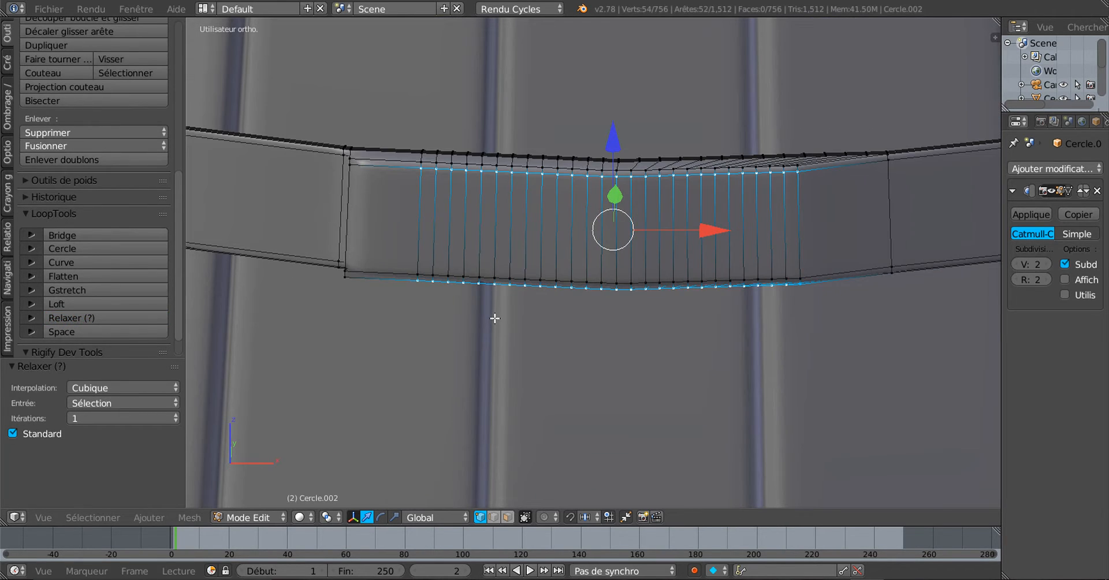
Examine the relaxed overlap outside Edit Mode and then its wireframe from above and from the side.
{"action": "key", "text": "Tab"}
{"action": "middle_click_drag", "start_coordinate": [532, 313], "coordinate": [541, 378]}
{"action": "key", "text": "Tab"}
{"action": "scroll", "coordinate": [541, 376], "scroll_direction": "up", "scroll_amount": 1}
{"action": "scroll", "coordinate": [543, 368], "scroll_direction": "down", "scroll_amount": 1}
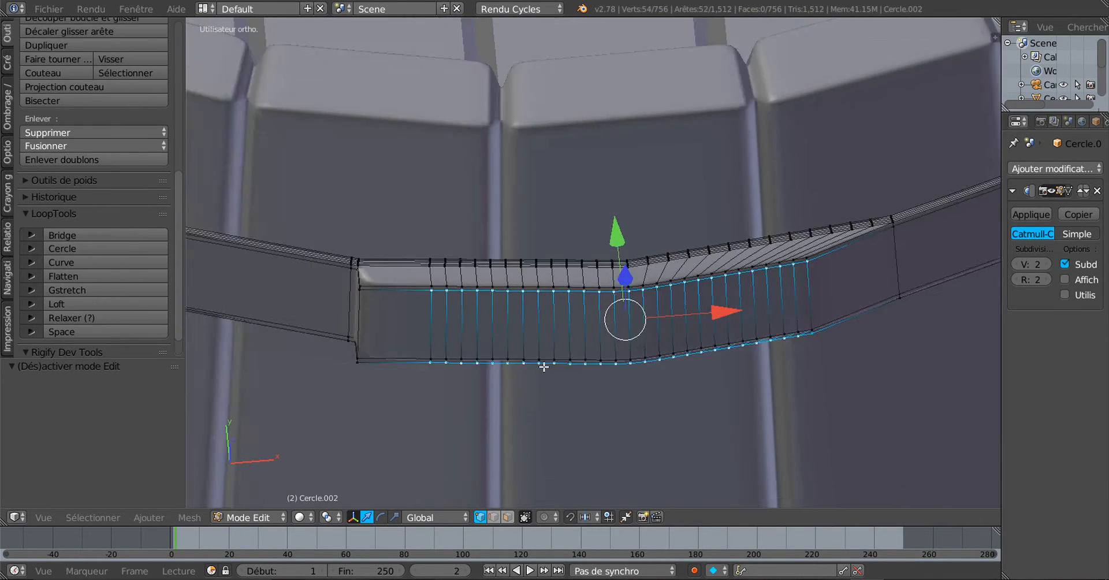
{"action": "scroll", "coordinate": [543, 367], "scroll_direction": "down", "scroll_amount": 5}
{"action": "scroll", "coordinate": [542, 366], "scroll_direction": "up", "scroll_amount": 5}
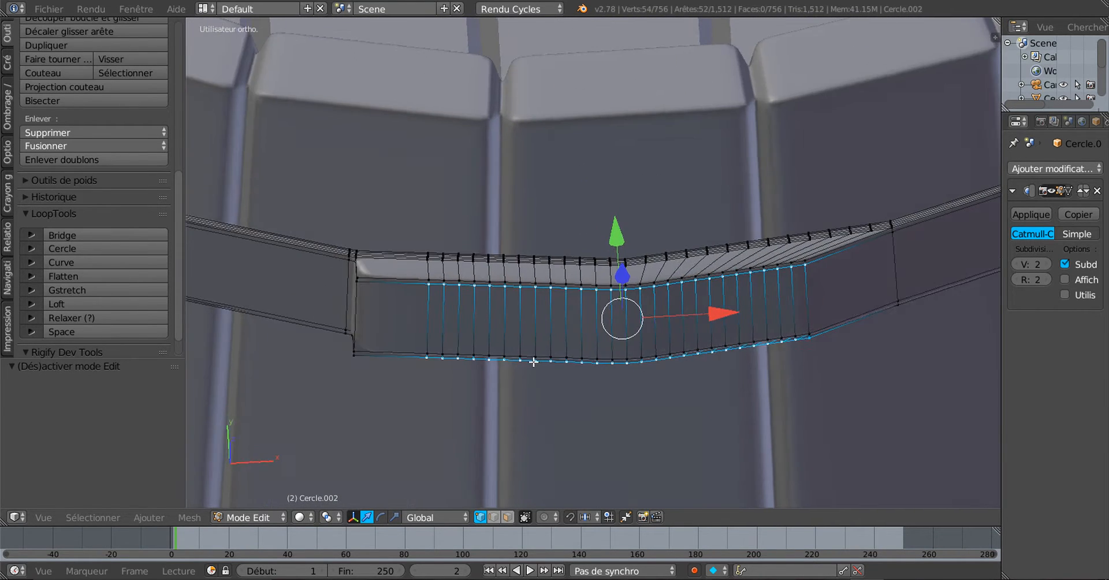
{"action": "middle_click_drag", "start_coordinate": [533, 362], "coordinate": [503, 366]}
{"action": "scroll", "coordinate": [502, 366], "scroll_direction": "up", "scroll_amount": 2}
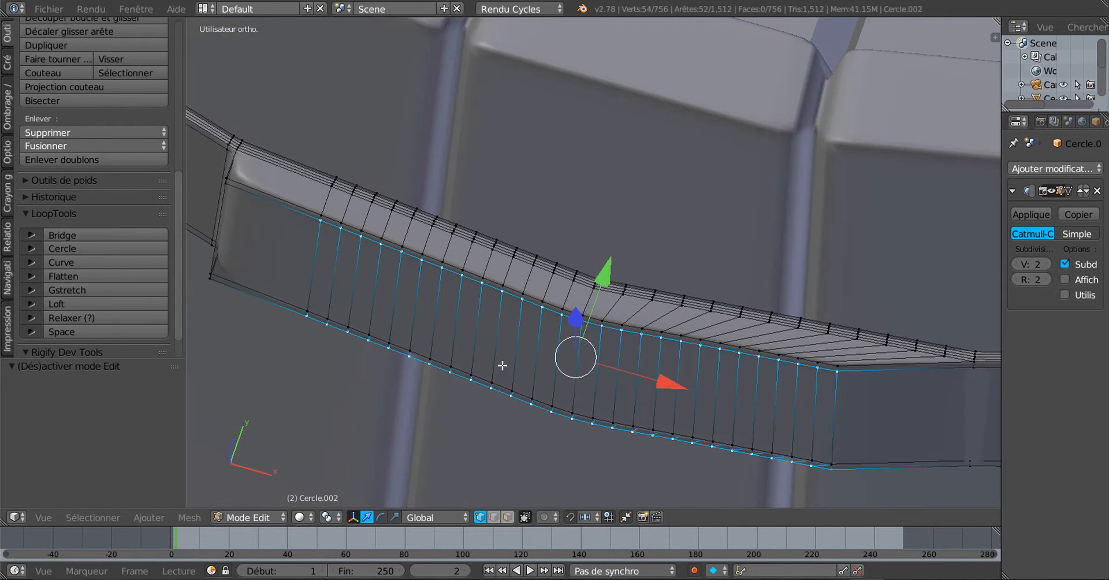
{"action": "middle_click_drag", "start_coordinate": [543, 338], "coordinate": [398, 333]}
Clear the selection and select the edge loop along the overlap's raised upper front edge.
{"action": "key", "text": "a"}
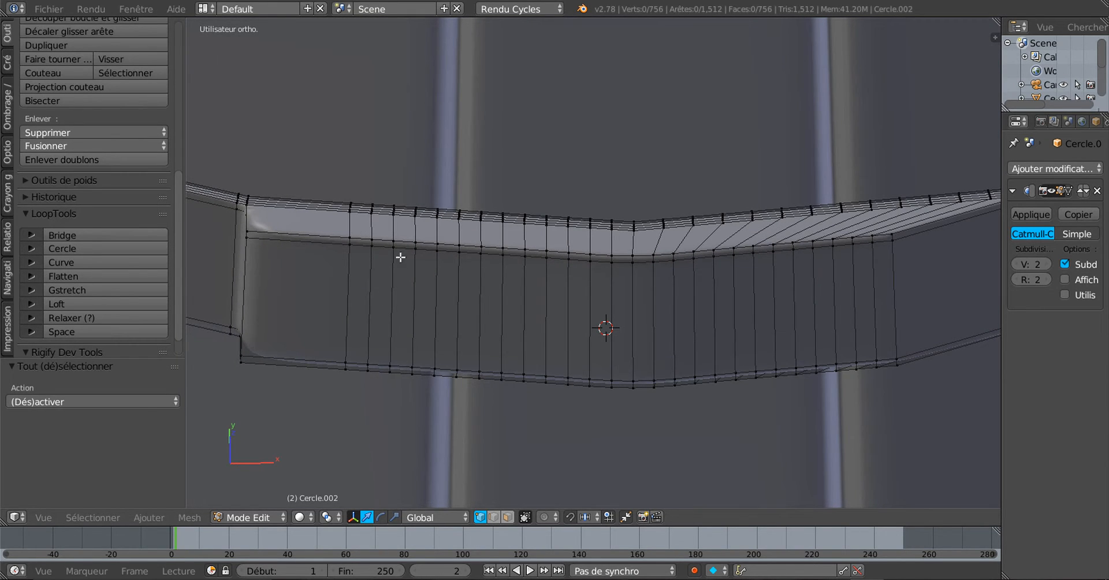
{"action": "middle_click_drag", "start_coordinate": [400, 257], "coordinate": [397, 301]}
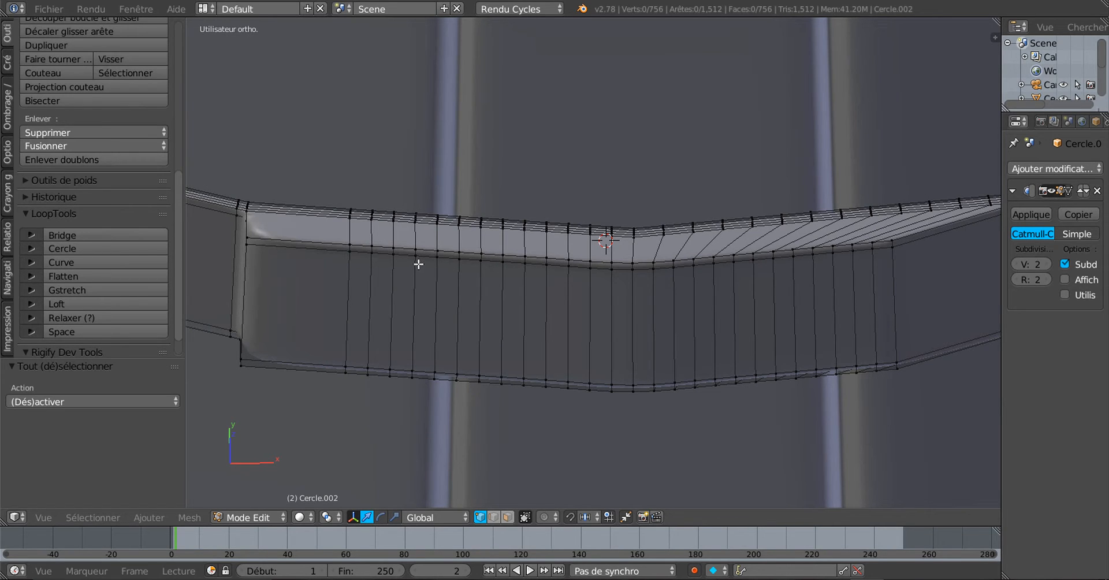
{"action": "right_click", "coordinate": [418, 244], "text": "alt"}
{"action": "scroll", "coordinate": [488, 370], "scroll_direction": "down", "scroll_amount": 5}
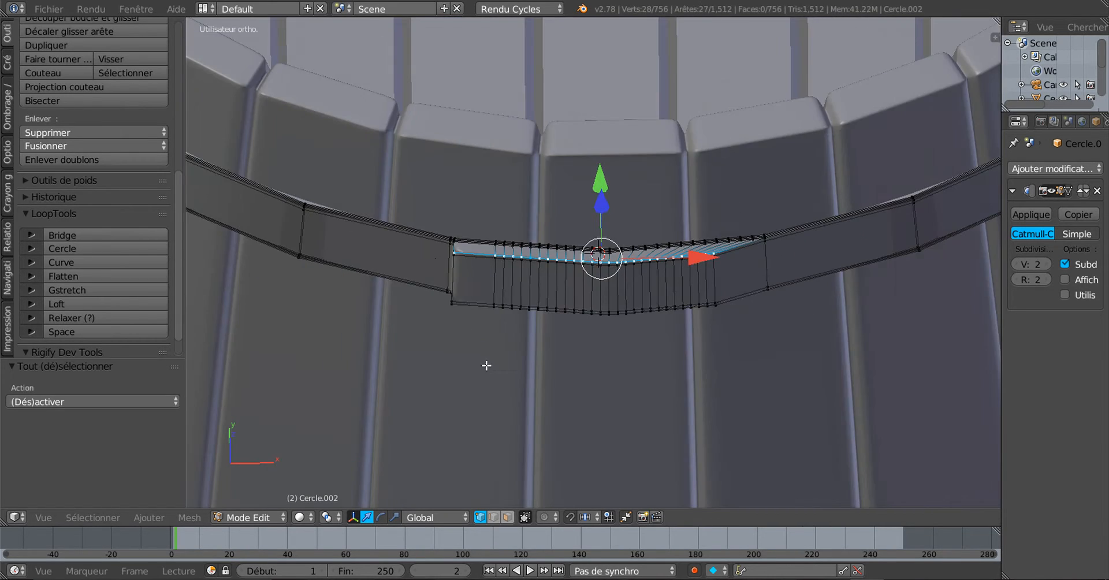
{"action": "middle_click_drag", "start_coordinate": [487, 384], "coordinate": [532, 294]}
{"action": "scroll", "coordinate": [522, 278], "scroll_direction": "up", "scroll_amount": 2}
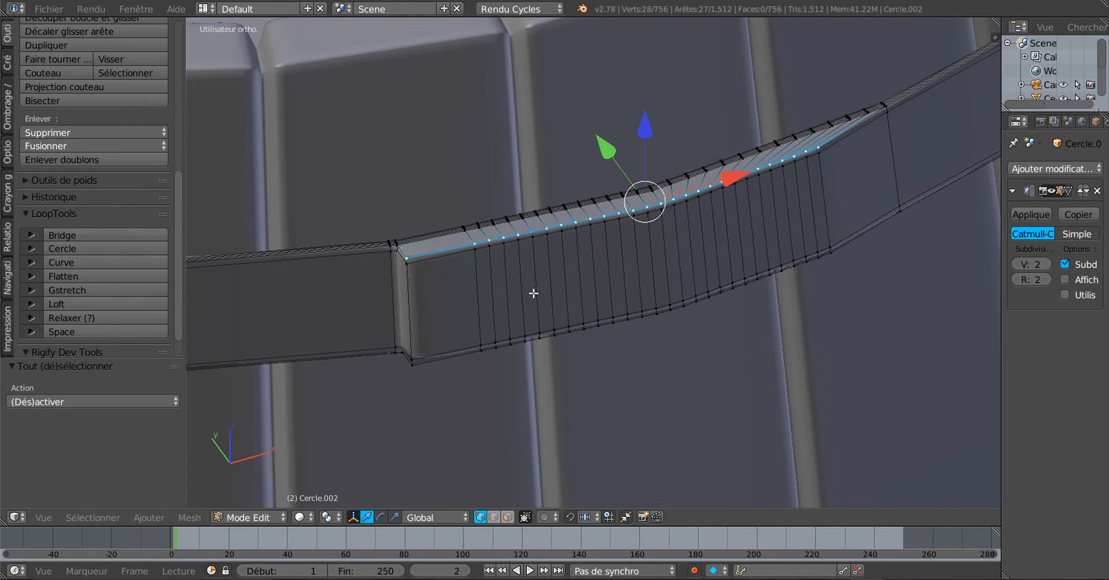
Relax the upper front edge loop repeatedly with LoopTools, using cubic interpolation, selection input and 1 iteration.
{"action": "left_click", "coordinate": [103, 316]}
{"action": "left_click", "coordinate": [102, 316]}
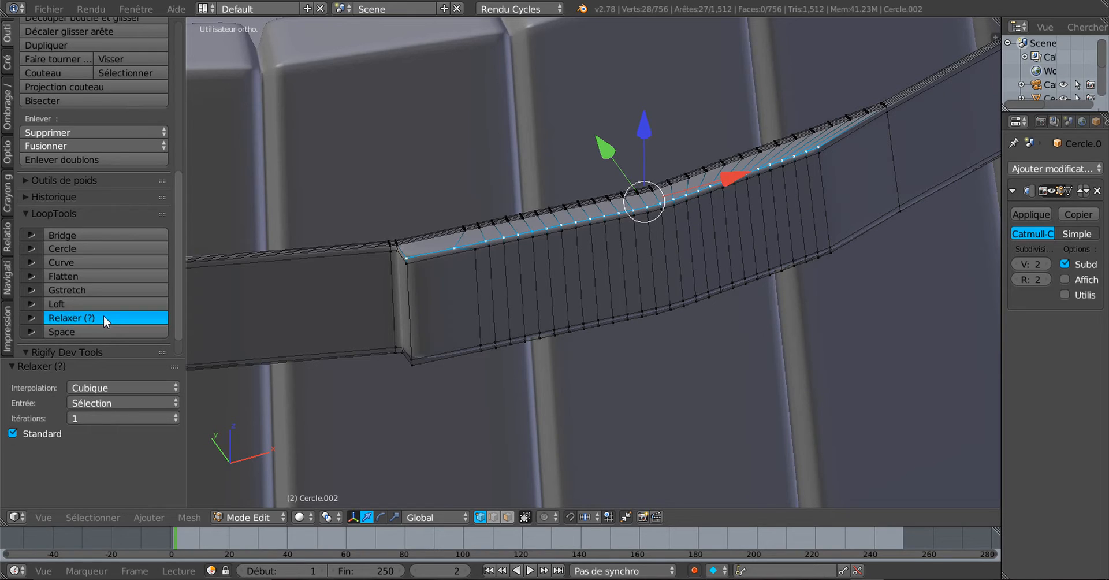
{"action": "left_click", "coordinate": [103, 317]}
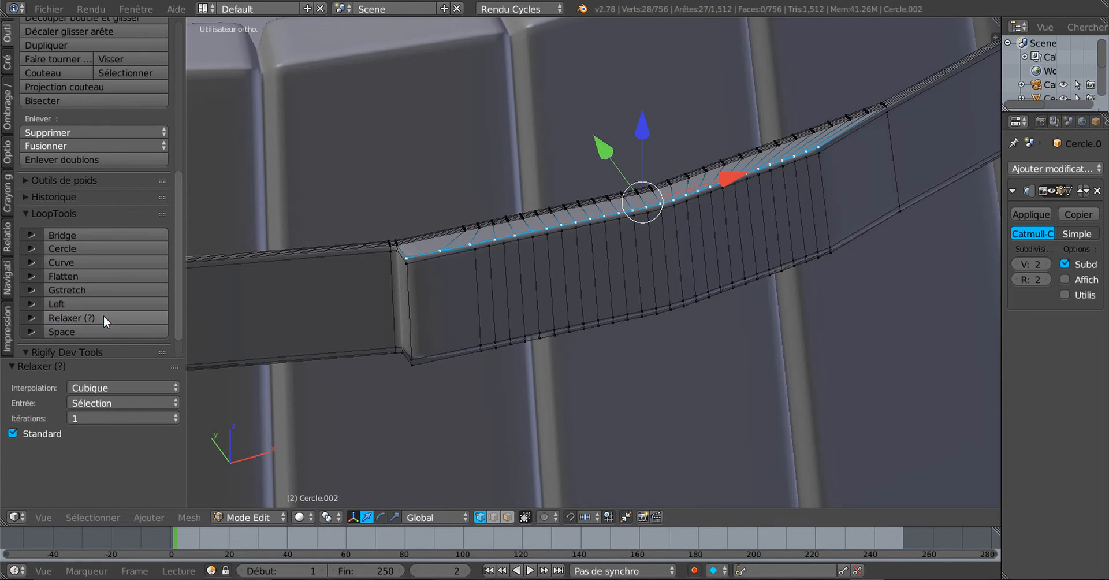
{"action": "middle_click_drag", "start_coordinate": [601, 254], "coordinate": [625, 268]}
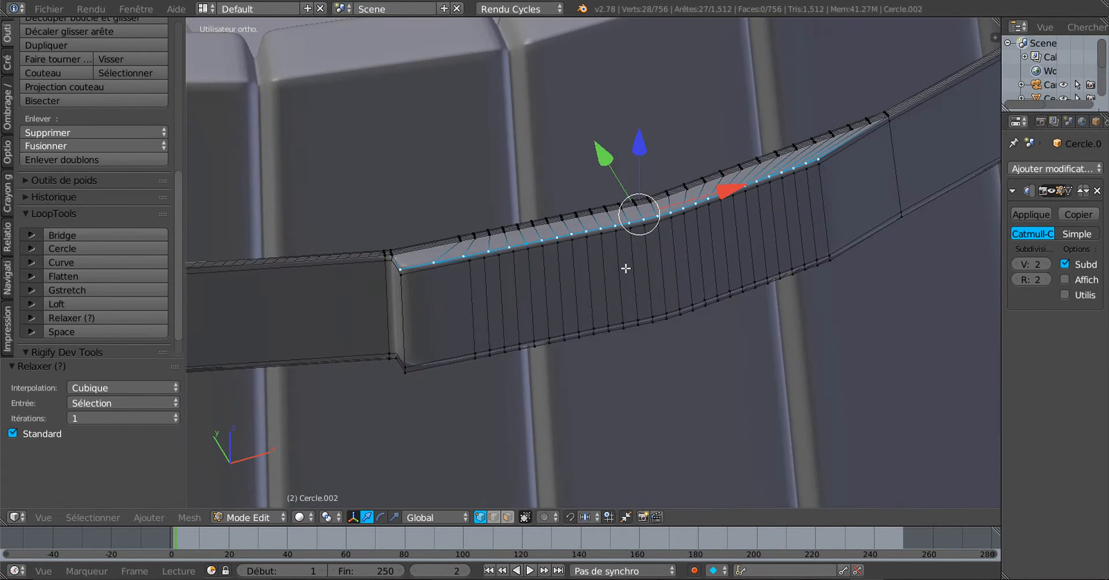
{"action": "scroll", "coordinate": [625, 268], "scroll_direction": "up", "scroll_amount": 1}
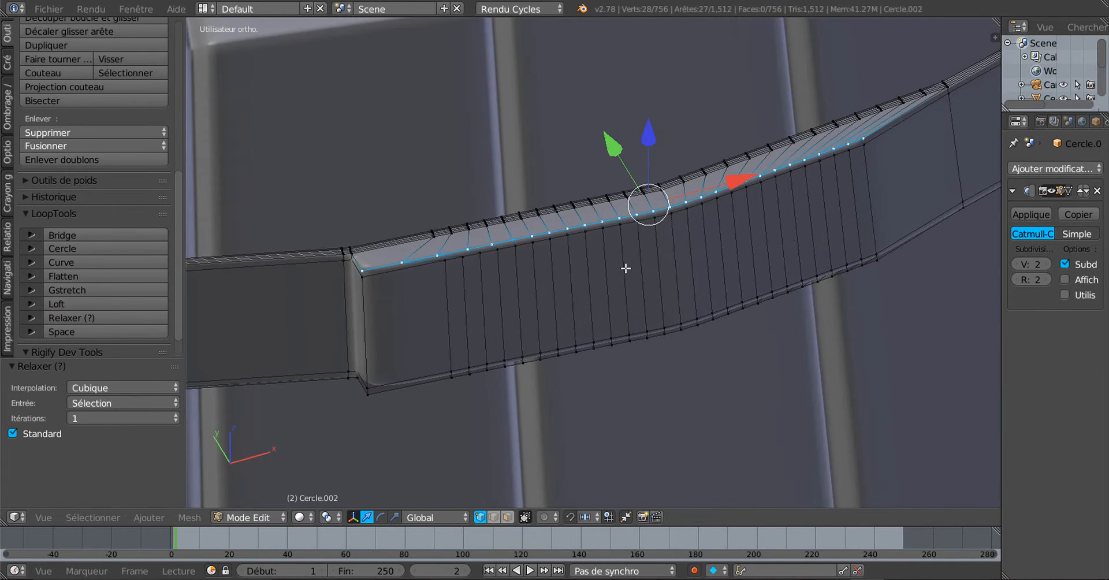
{"action": "left_click", "coordinate": [612, 229], "text": "ctrl+alt"}
{"action": "middle_click_drag", "start_coordinate": [529, 246], "coordinate": [516, 331]}
{"action": "scroll", "coordinate": [526, 271], "scroll_direction": "down", "scroll_amount": 4}
{"action": "scroll", "coordinate": [591, 332], "scroll_direction": "up", "scroll_amount": 3}
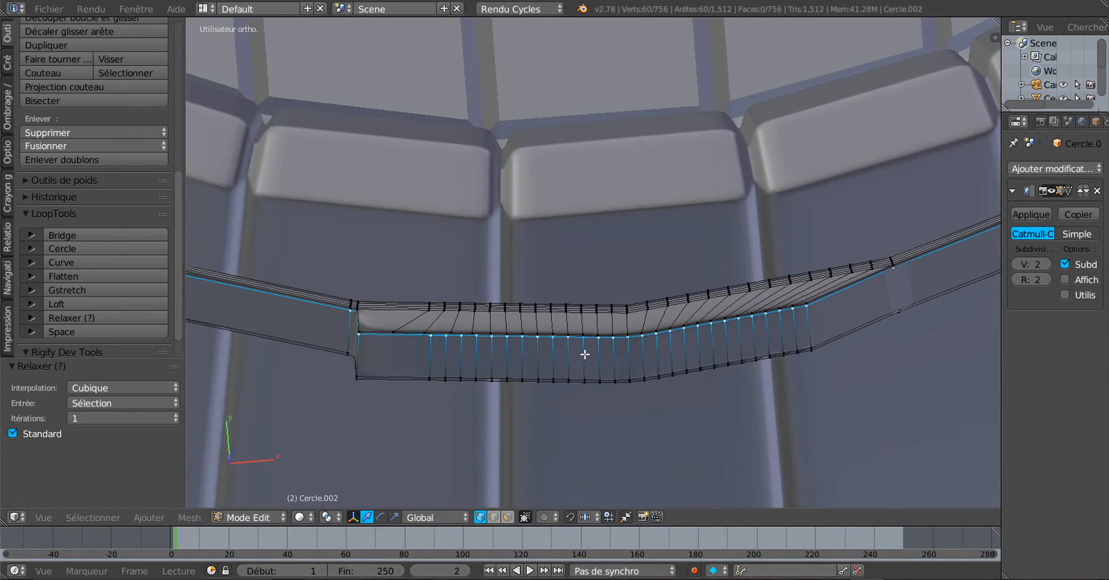
{"action": "middle_click_drag", "start_coordinate": [584, 353], "coordinate": [676, 262]}
{"action": "scroll", "coordinate": [584, 333], "scroll_direction": "up", "scroll_amount": 3}
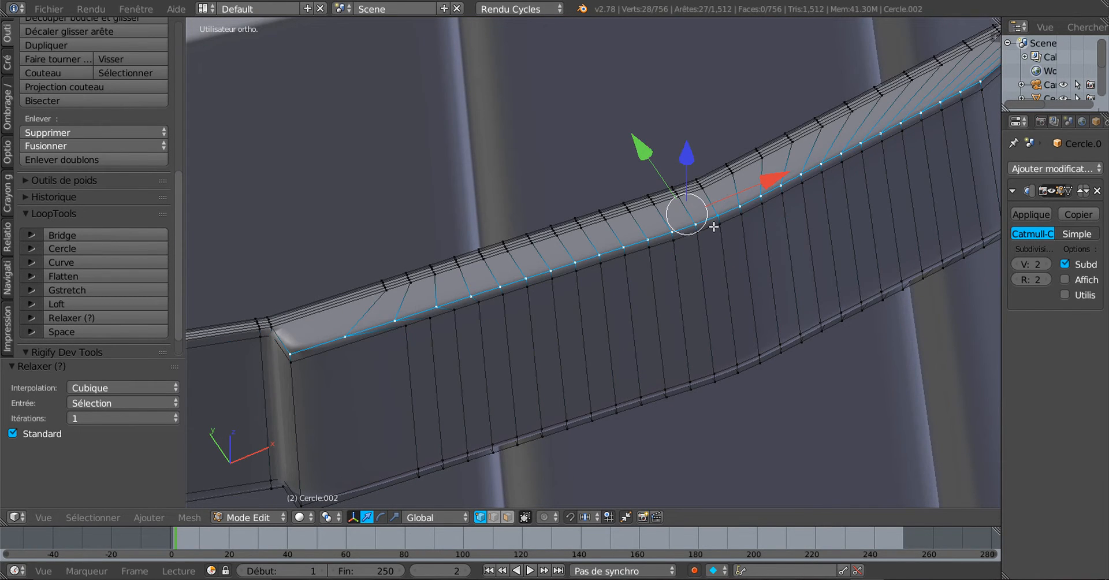
{"action": "scroll", "coordinate": [712, 228], "scroll_direction": "down", "scroll_amount": 4}
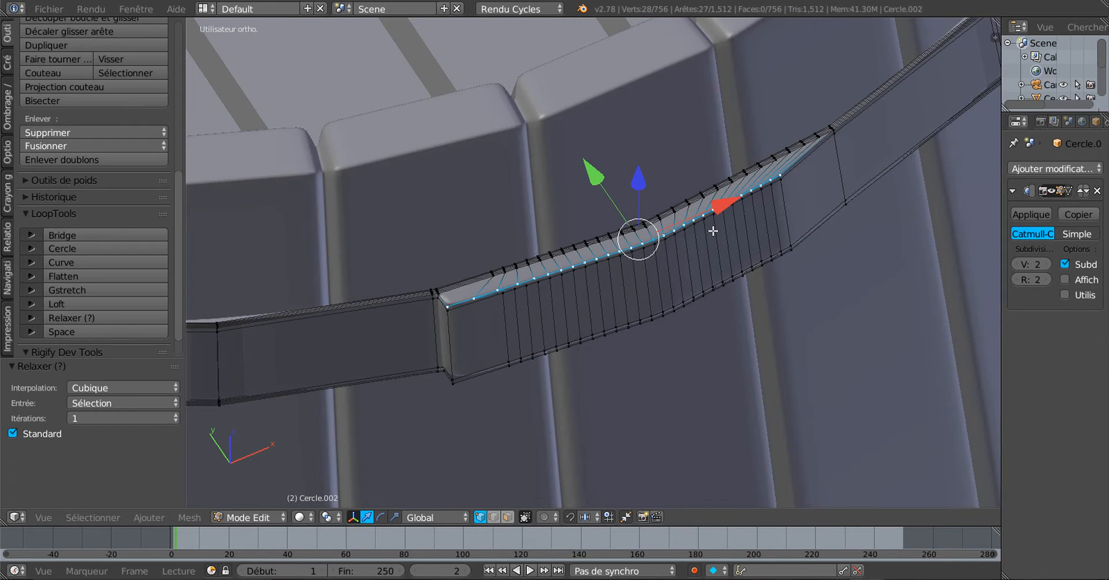
{"action": "key", "text": "ctrl+z"}
{"action": "key", "text": "ctrl+z"}
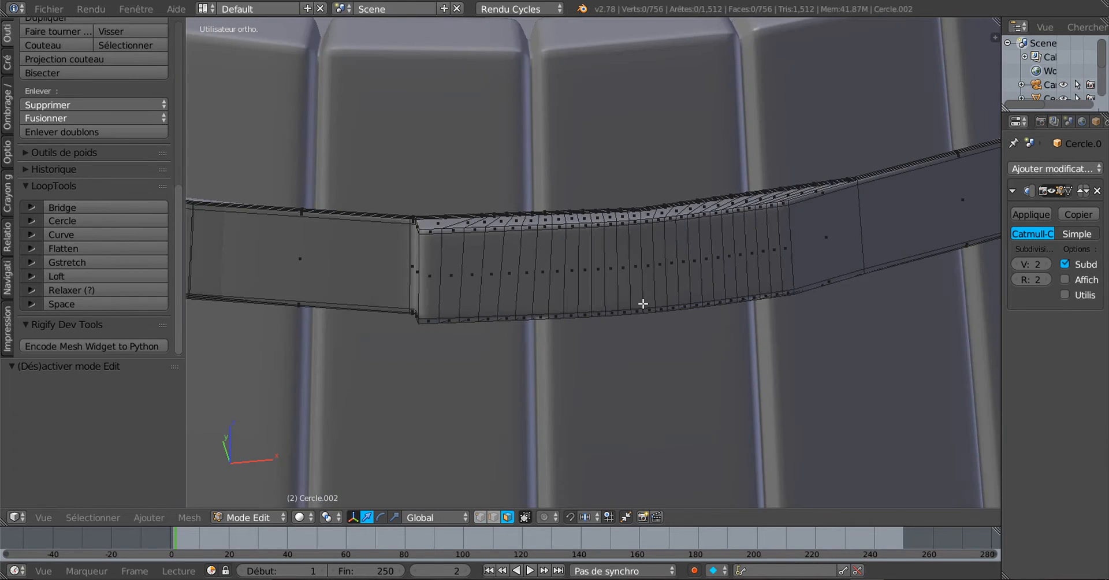
Circle-select all the subdivided front faces of the overlap, leaving the tapering end face out of the selection.
{"action": "middle_click_drag", "start_coordinate": [660, 368], "coordinate": [662, 291]}
{"action": "key", "text": "c"}
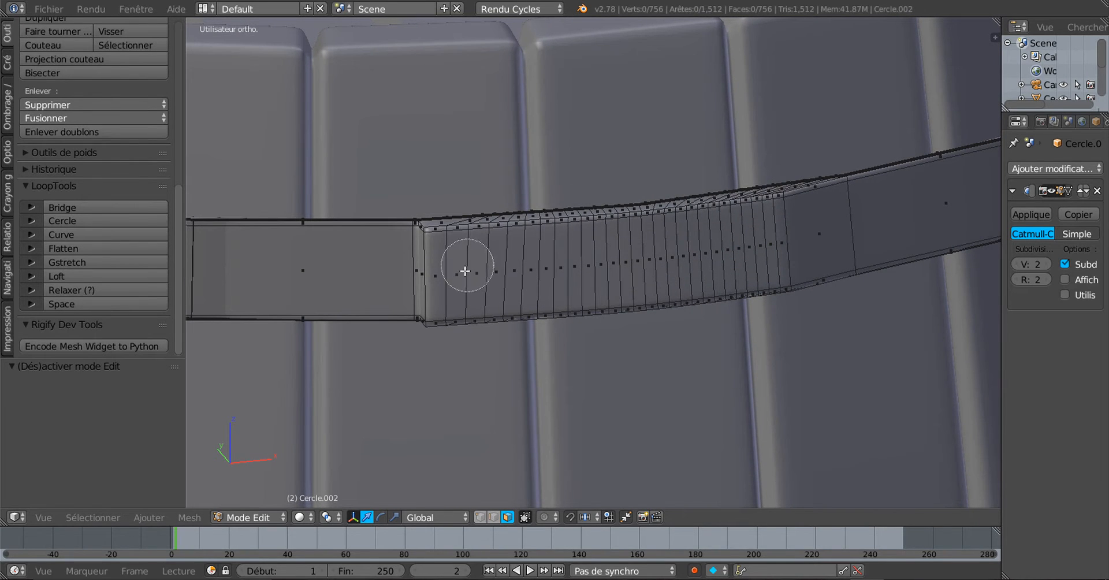
{"action": "left_click_drag", "start_coordinate": [456, 265], "coordinate": [767, 246]}
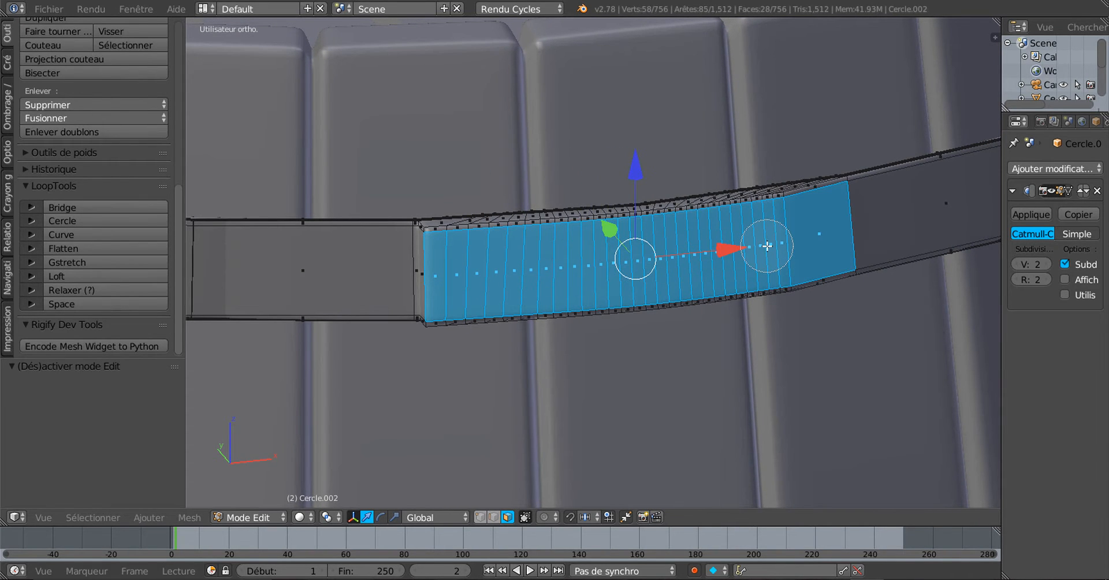
{"action": "middle_click_drag", "start_coordinate": [812, 233], "coordinate": [817, 225]}
{"action": "key", "text": "Escape"}
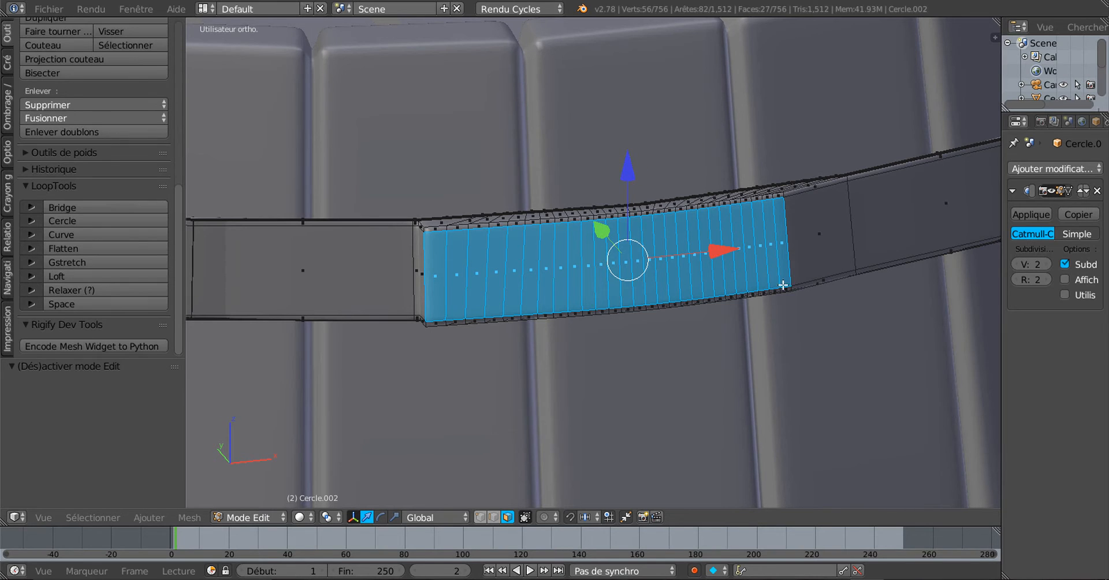
{"action": "middle_click_drag", "start_coordinate": [700, 320], "coordinate": [701, 284]}
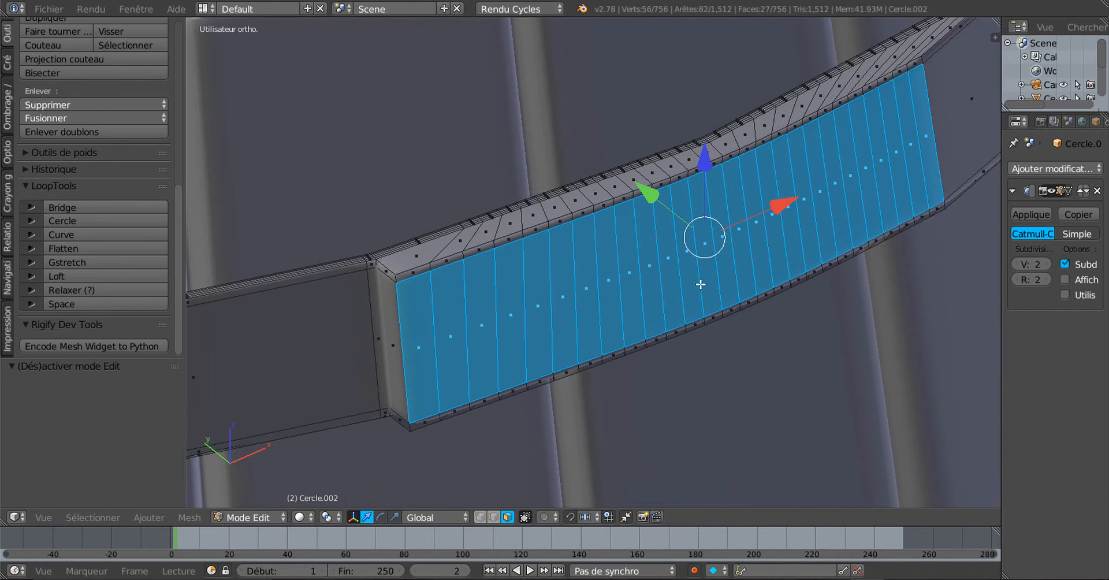
In vertex selection mode, circle-deselect the lower vertices of the overlap's front faces, keeping only the upper row selected.
{"action": "left_click", "coordinate": [479, 517]}
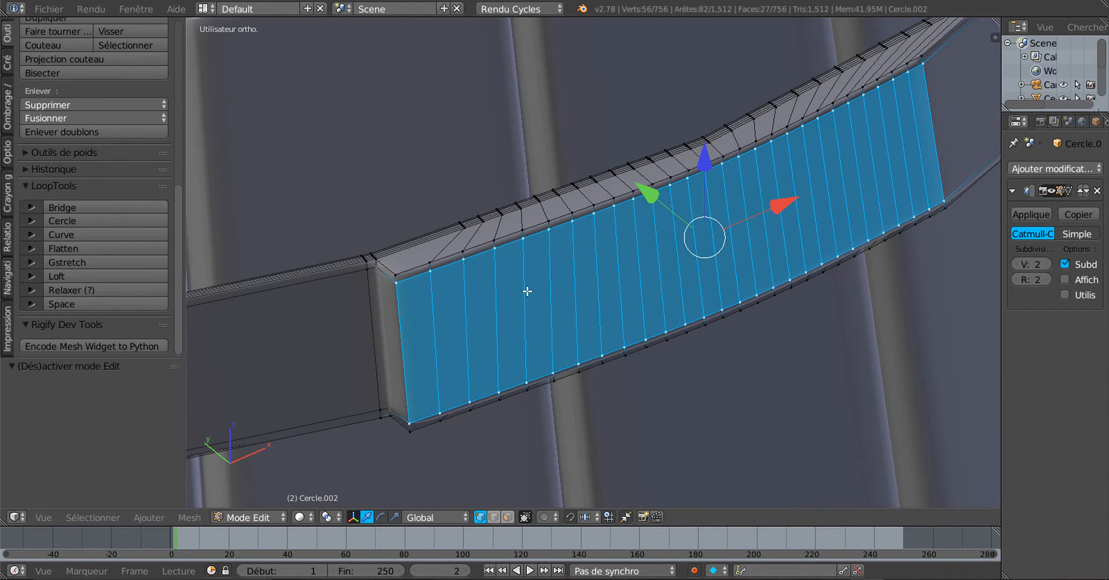
{"action": "middle_click_drag", "start_coordinate": [526, 312], "coordinate": [513, 222]}
{"action": "scroll", "coordinate": [495, 230], "scroll_direction": "up", "scroll_amount": 1}
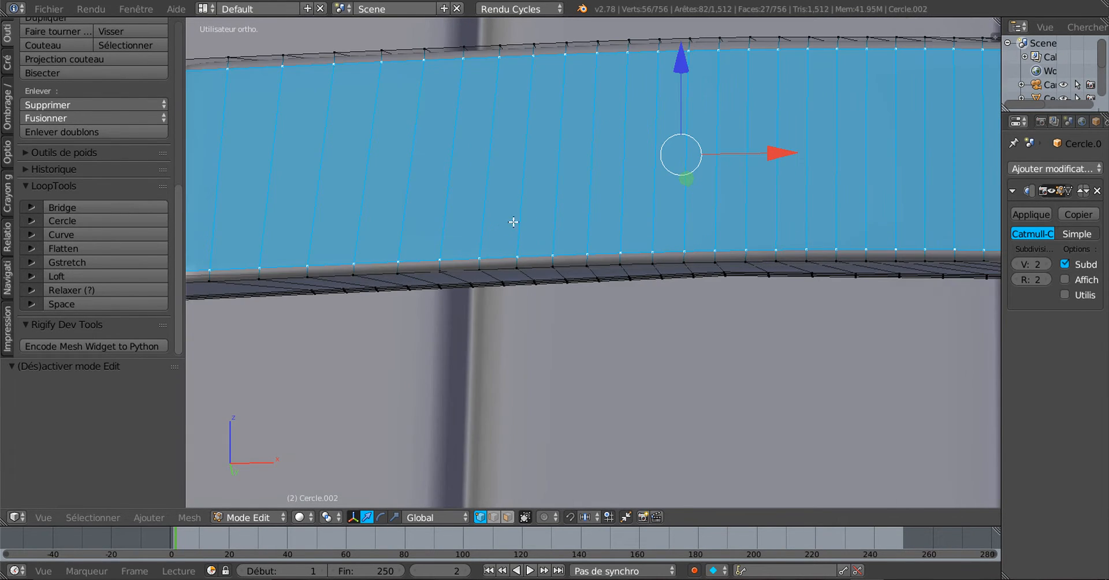
{"action": "middle_click_drag", "start_coordinate": [619, 211], "coordinate": [656, 271]}
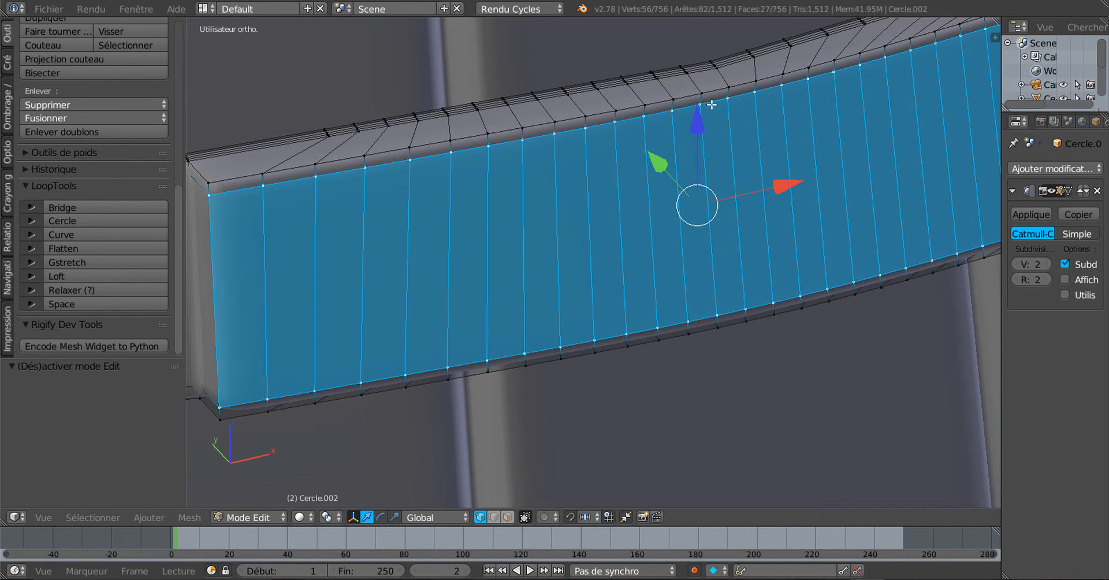
{"action": "scroll", "coordinate": [705, 145], "scroll_direction": "down", "scroll_amount": 4}
{"action": "key", "text": "c"}
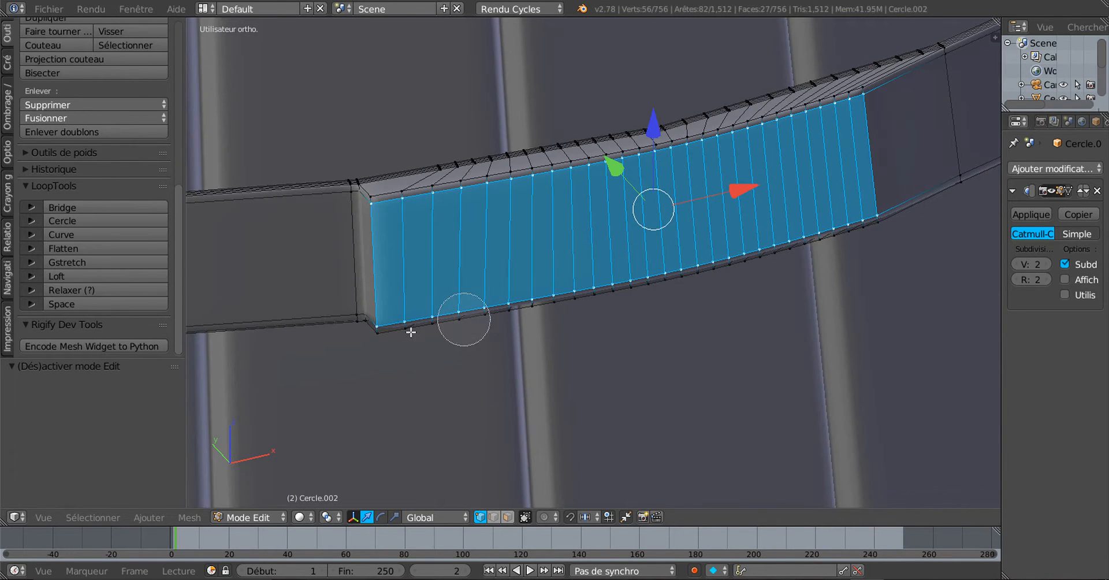
{"action": "mouse_move", "coordinate": [410, 332]}
{"action": "middle_mouse_down"}
{"action": "mouse_move", "coordinate": [716, 265]}
{"action": "mouse_move", "coordinate": [903, 191]}
{"action": "middle_mouse_up"}
{"action": "key", "text": "Escape"}
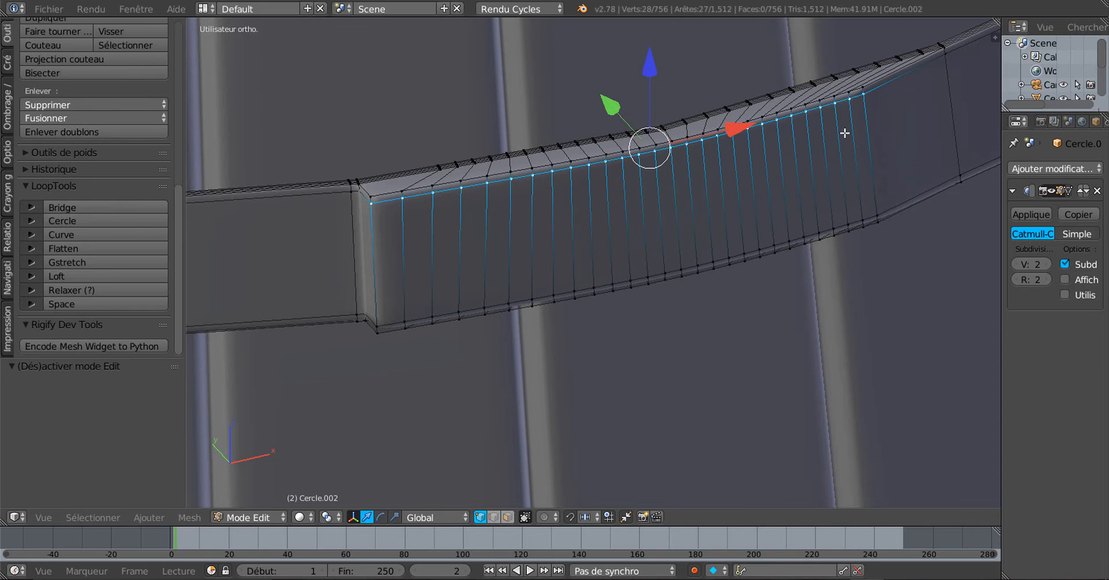
Relax the selected upper front vertex row with LoopTools, using linear interpolation, selection input and 25 iterations.
{"action": "scroll", "coordinate": [458, 236], "scroll_direction": "up", "scroll_amount": 2}
{"action": "middle_click_drag", "start_coordinate": [459, 237], "coordinate": [498, 239]}
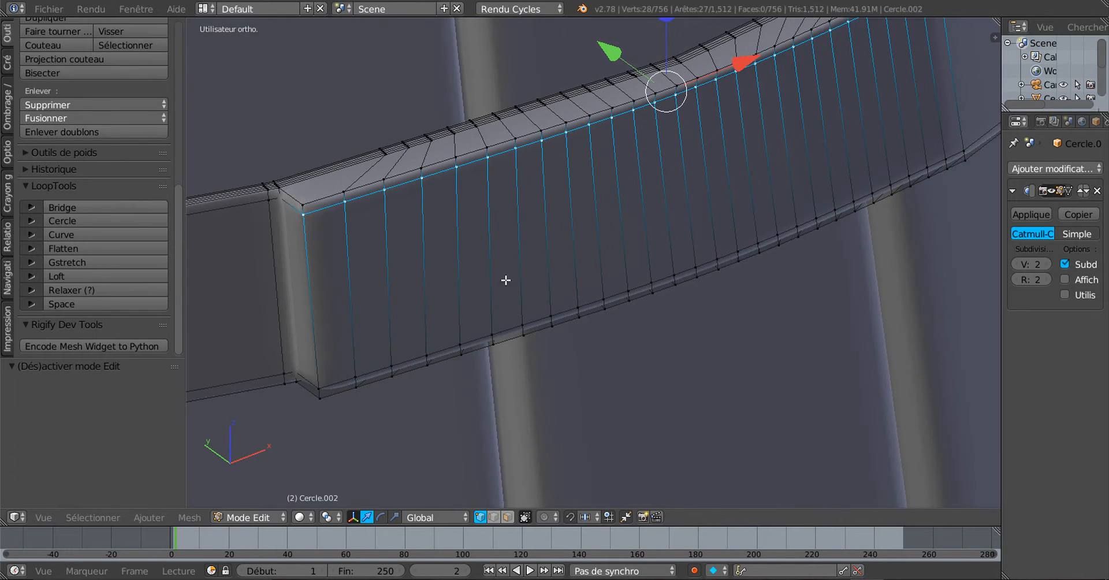
{"action": "middle_click_drag", "start_coordinate": [506, 280], "coordinate": [534, 339], "text": "shift"}
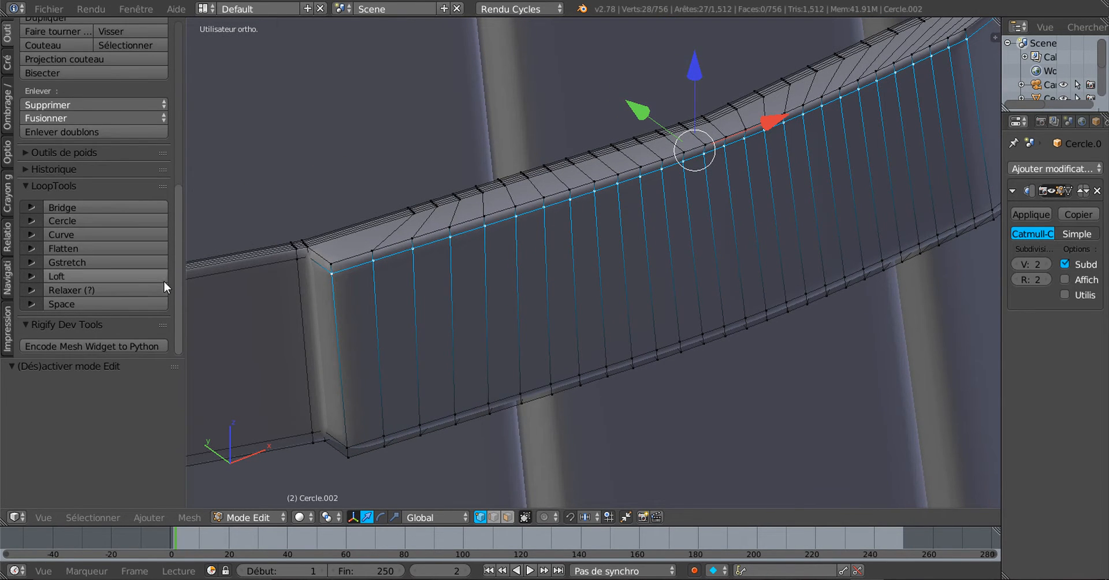
{"action": "left_click", "coordinate": [94, 289]}
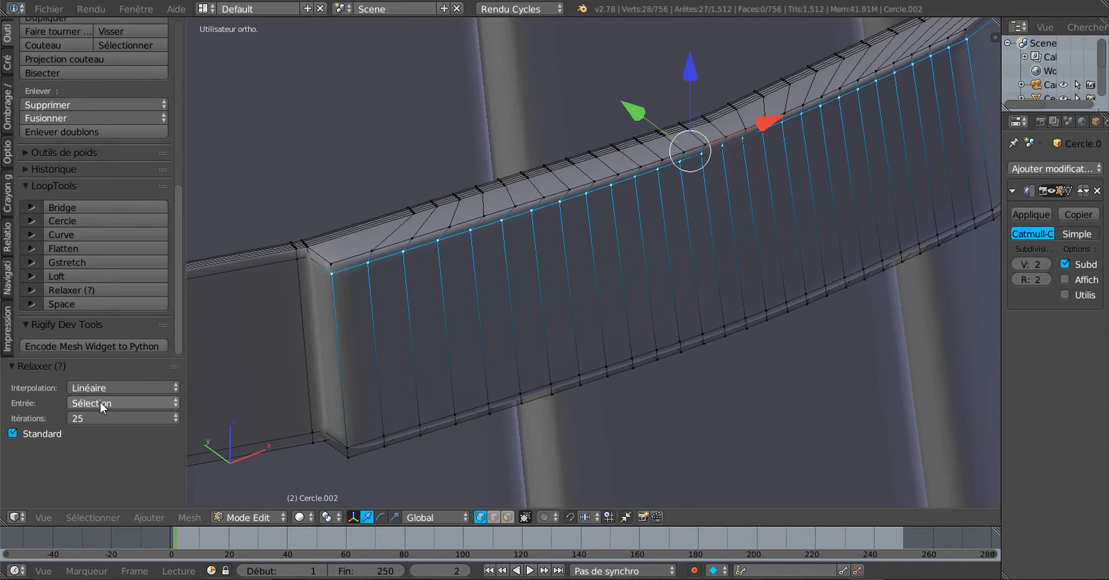
{"action": "left_click", "coordinate": [102, 404]}
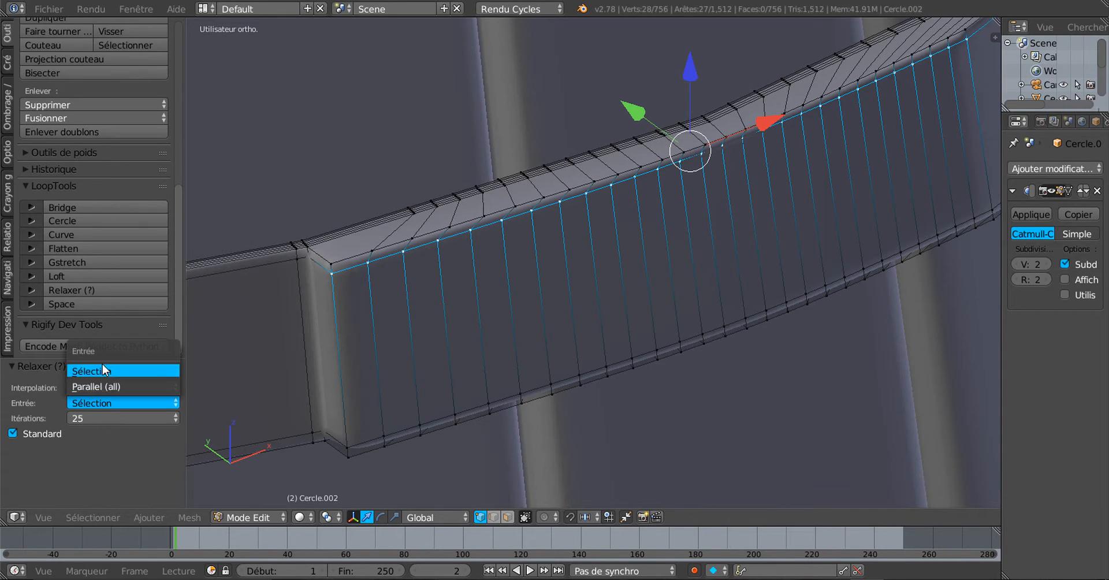
{"action": "left_click", "coordinate": [119, 373]}
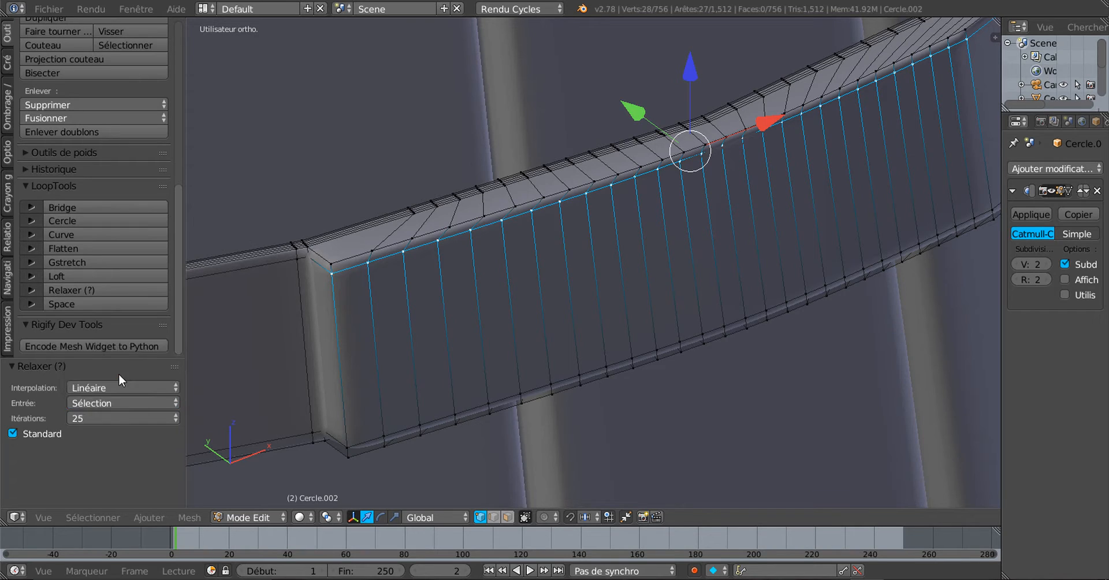
{"action": "left_click", "coordinate": [116, 389]}
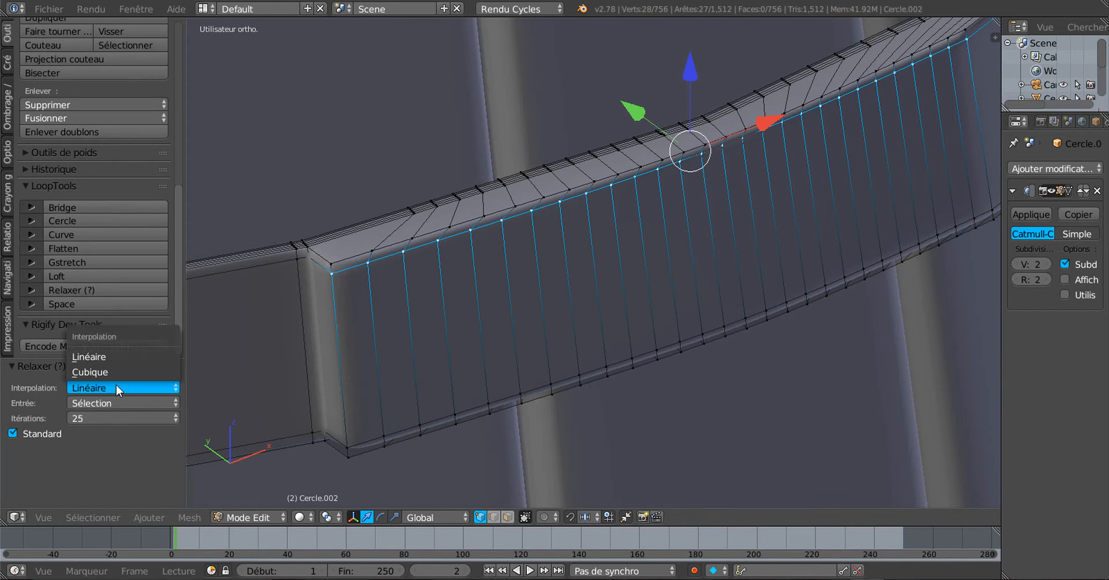
{"action": "left_click", "coordinate": [120, 356]}
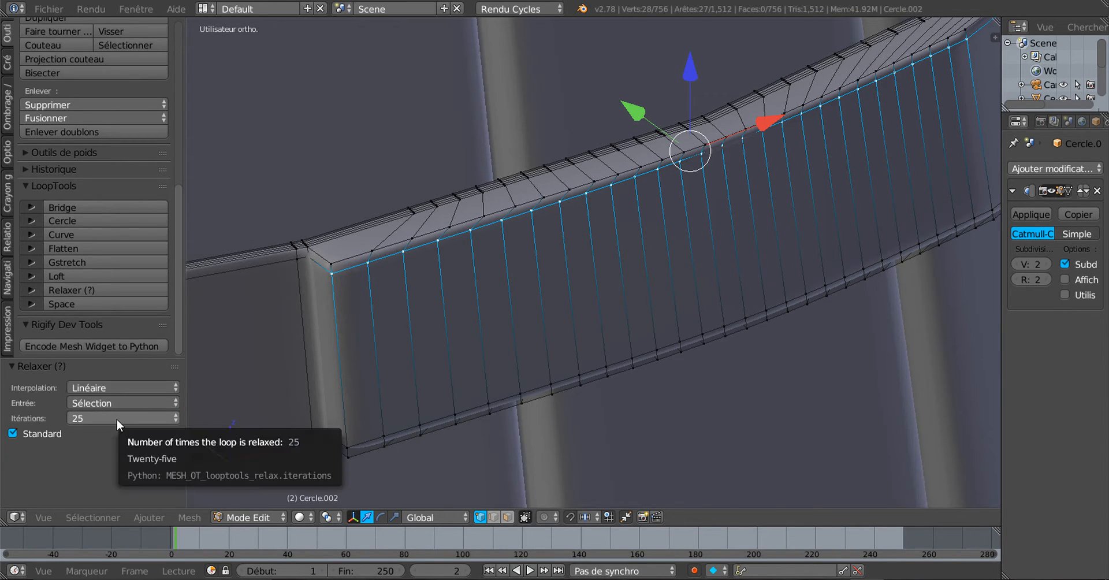
{"action": "left_click", "coordinate": [137, 419]}
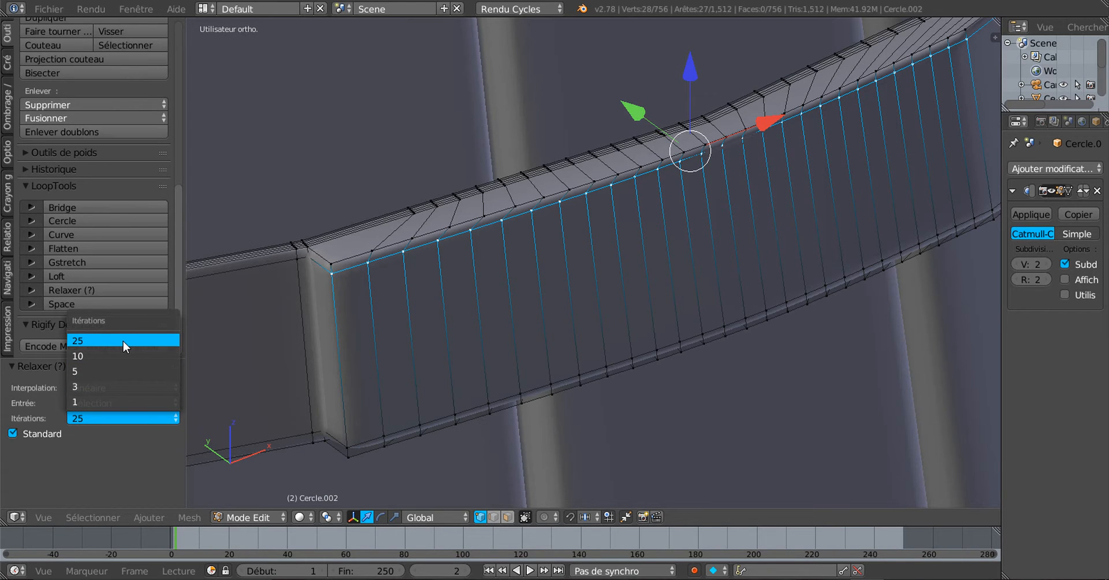
{"action": "left_click", "coordinate": [123, 341]}
{"action": "middle_click_drag", "start_coordinate": [369, 292], "coordinate": [490, 277]}
{"action": "left_click", "coordinate": [114, 416]}
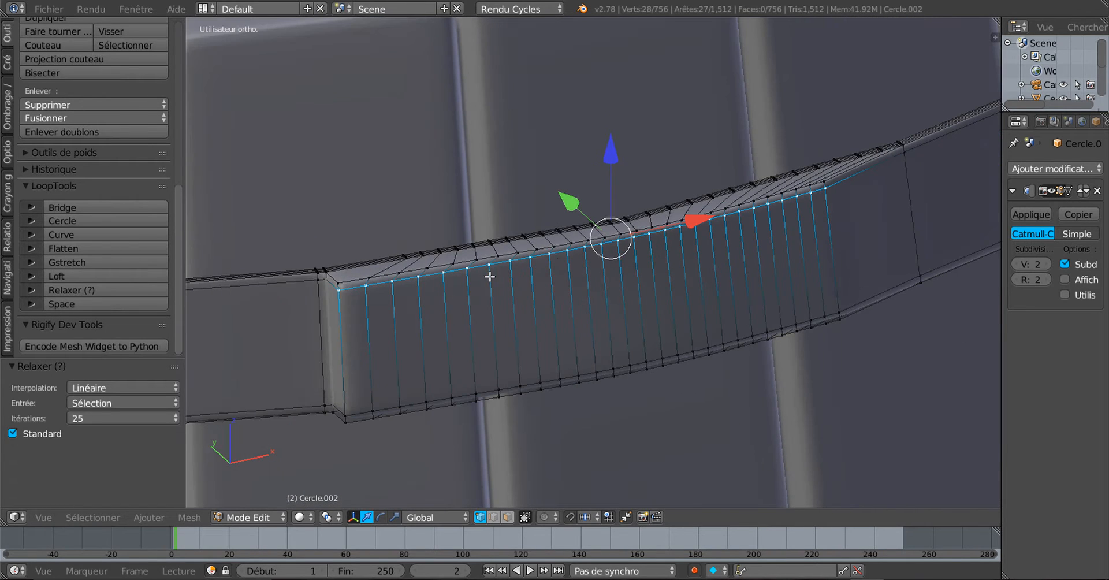
Examine the relaxed overlap from the front, above and at an angle, in and out of Edit Mode.
{"action": "middle_click_drag", "start_coordinate": [651, 244], "coordinate": [650, 250]}
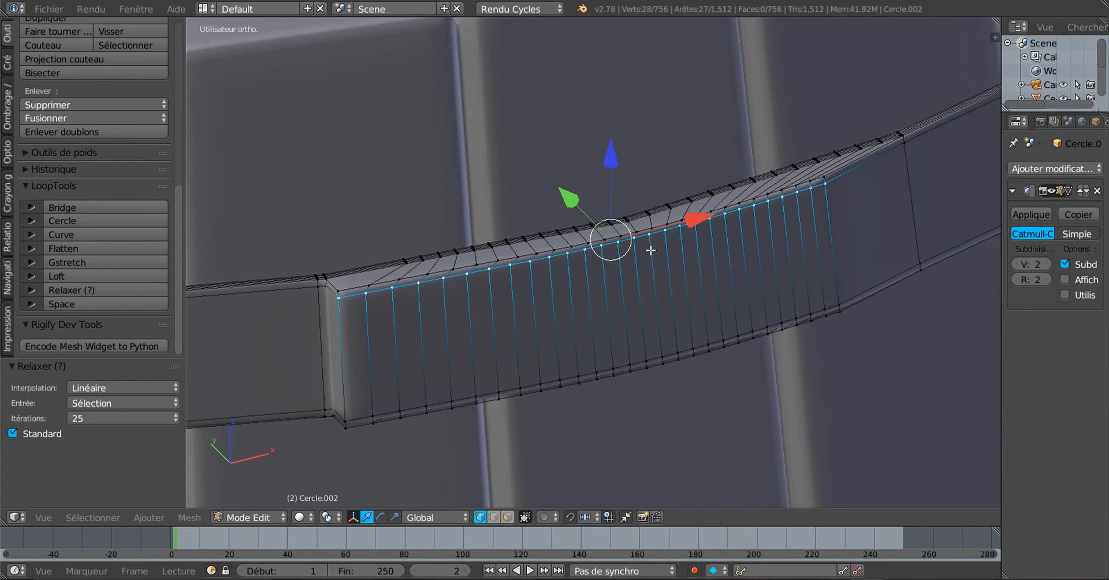
{"action": "middle_click_drag", "start_coordinate": [529, 289], "coordinate": [497, 272]}
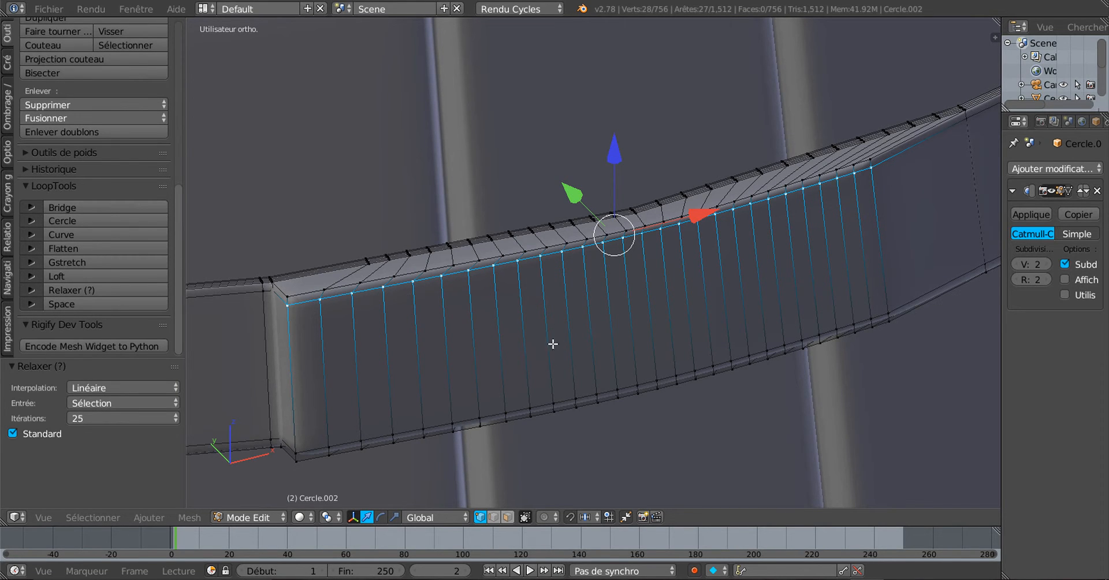
{"action": "middle_click_drag", "start_coordinate": [553, 344], "coordinate": [610, 367]}
{"action": "key", "text": "Tab"}
{"action": "key", "text": "Tab"}
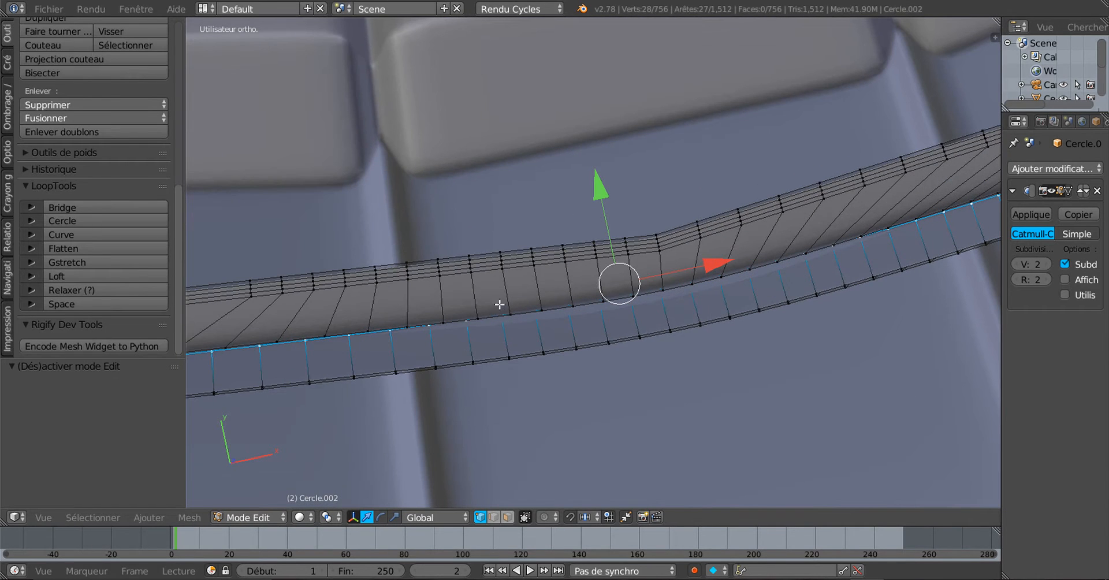
{"action": "middle_click_drag", "start_coordinate": [499, 305], "coordinate": [514, 233]}
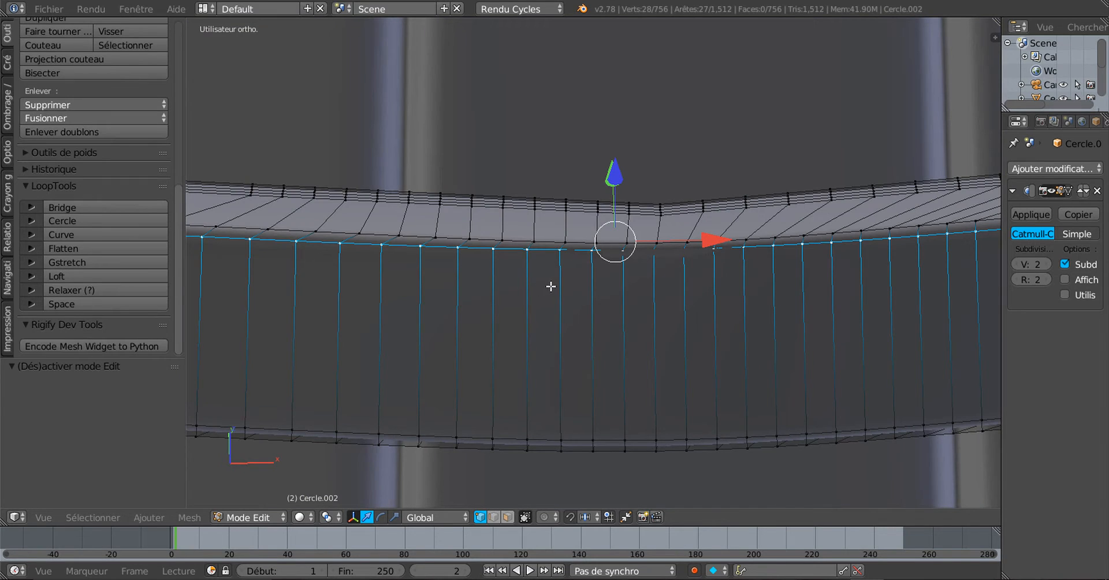
{"action": "middle_click_drag", "start_coordinate": [523, 234], "coordinate": [609, 292]}
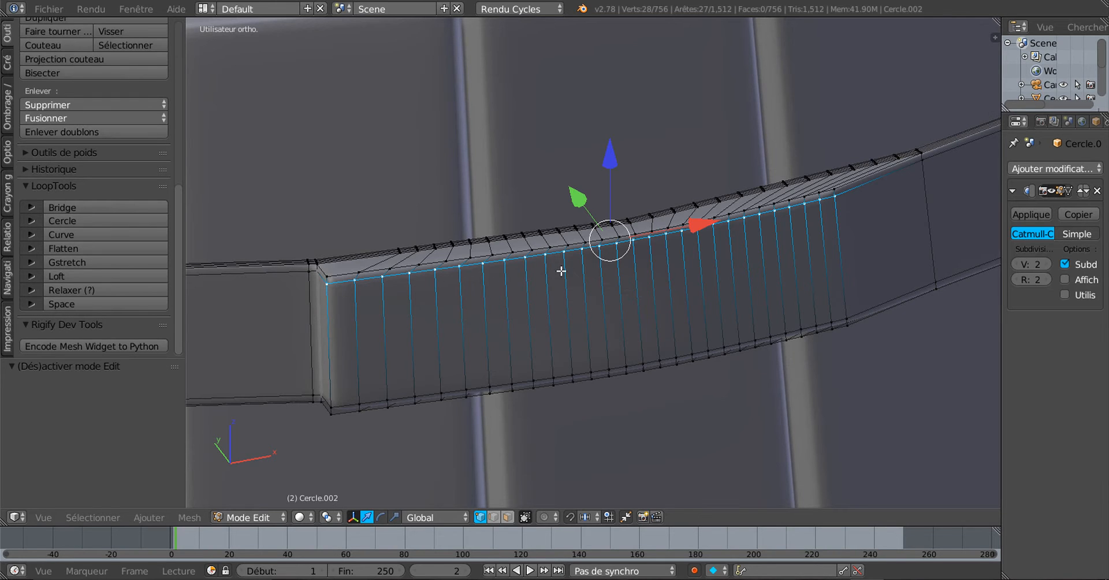
{"action": "middle_click_drag", "start_coordinate": [561, 271], "coordinate": [528, 248]}
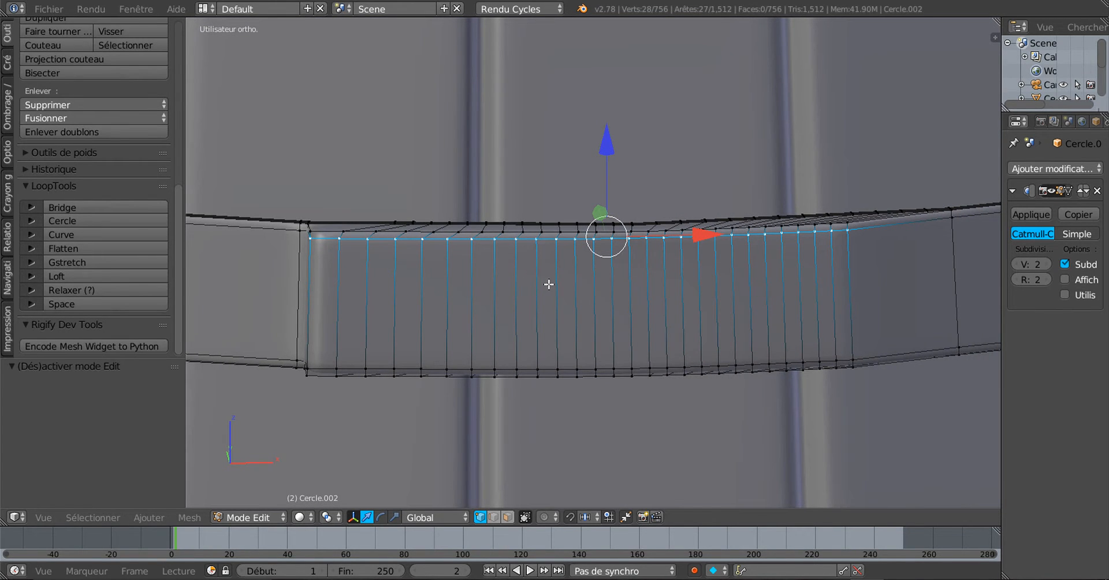
{"action": "middle_click_drag", "start_coordinate": [547, 285], "coordinate": [549, 271]}
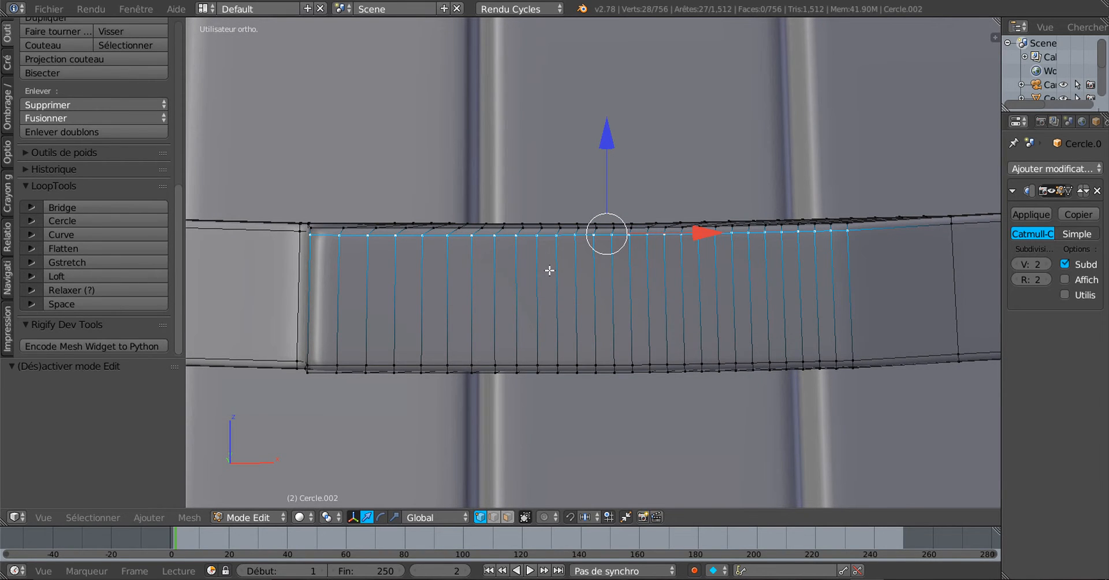
In face selection mode, box-select the overlap's front faces and thin upper bevel strip, leaving out the tapering end face.
{"action": "left_click", "coordinate": [508, 517]}
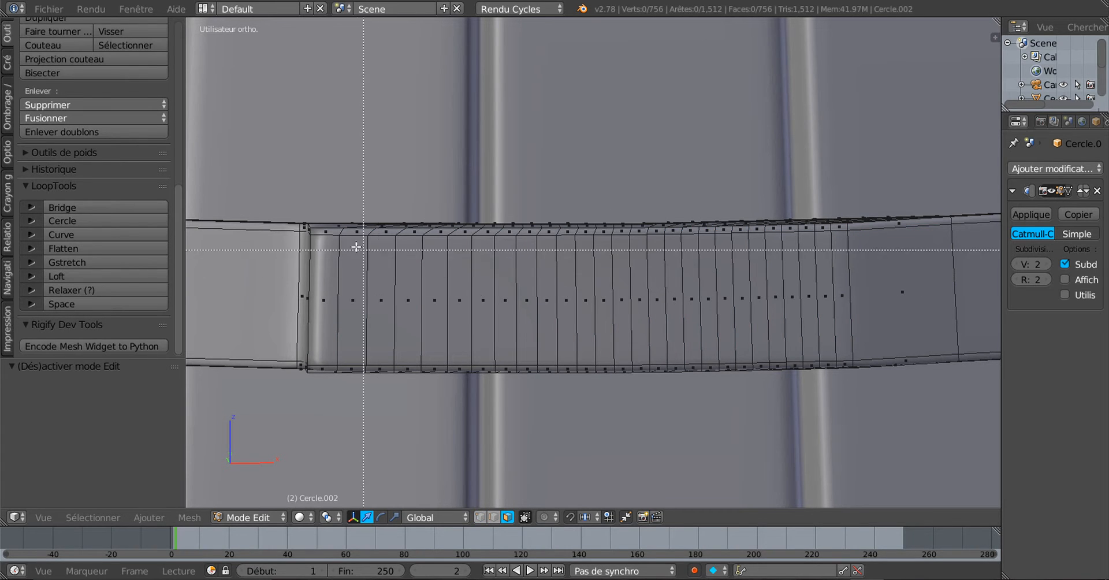
{"action": "key", "text": "b"}
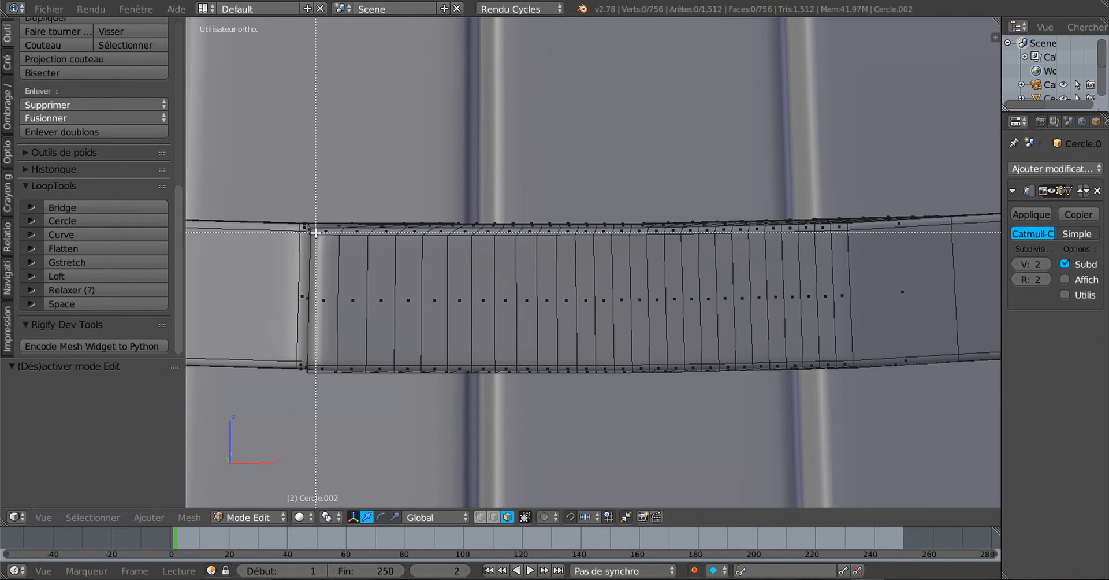
{"action": "left_click_drag", "start_coordinate": [317, 231], "coordinate": [851, 352]}
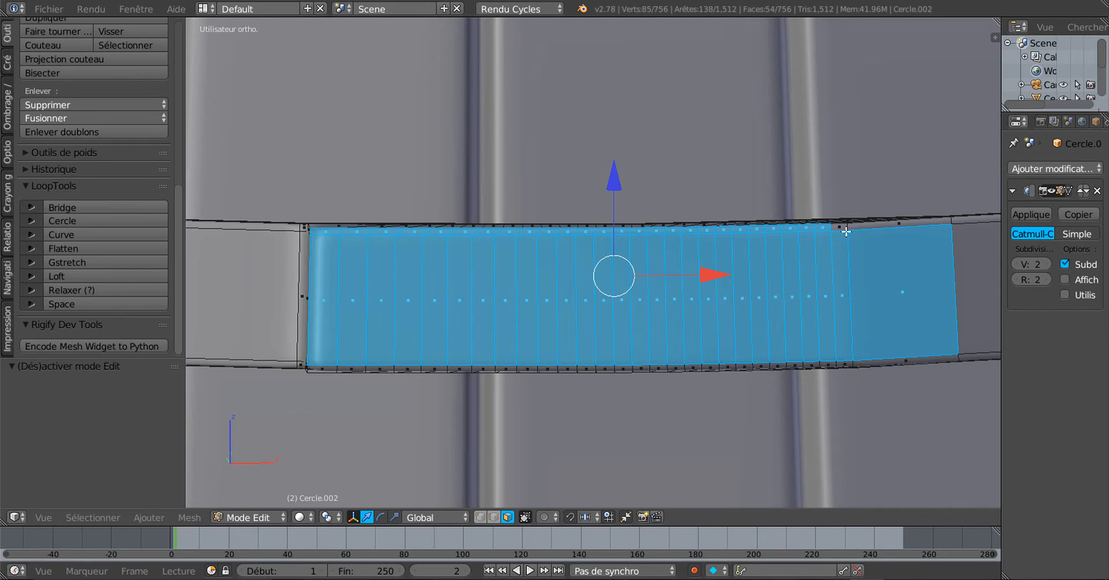
{"action": "left_click", "coordinate": [873, 239], "text": "shift"}
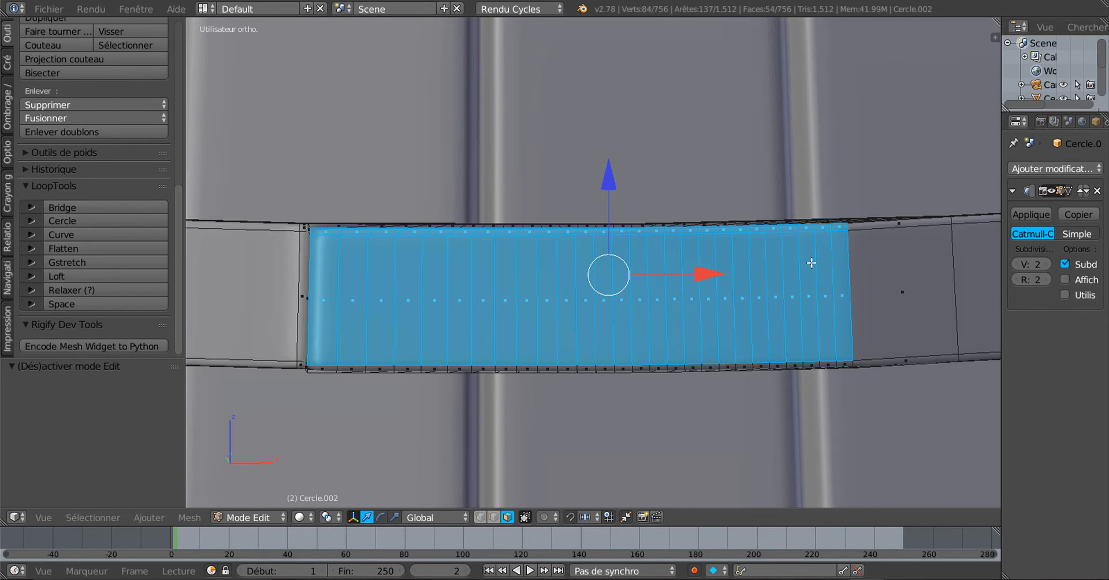
{"action": "left_click", "coordinate": [480, 517]}
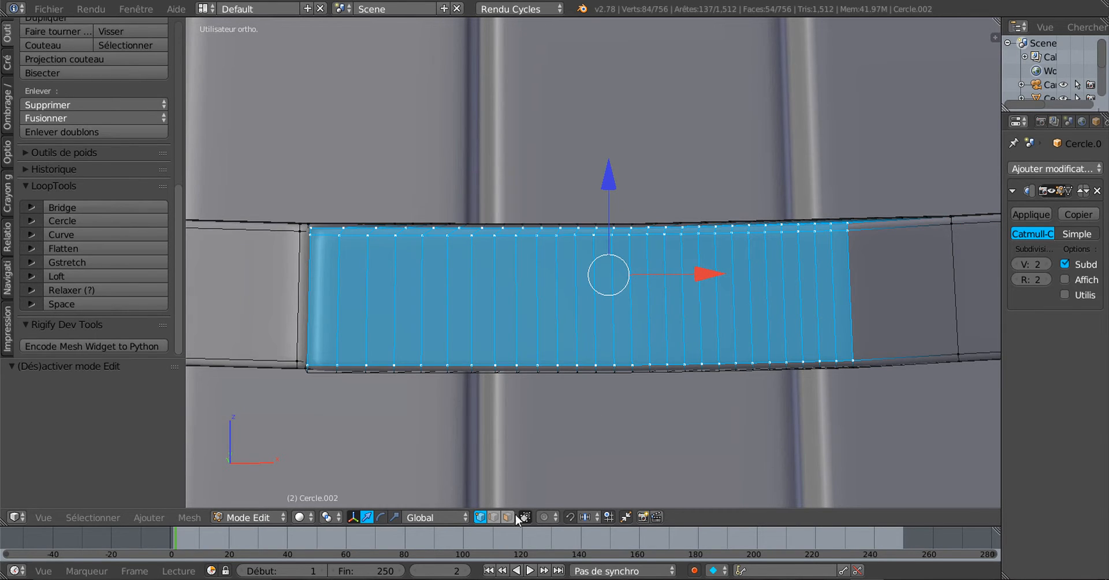
{"action": "left_click", "coordinate": [507, 517]}
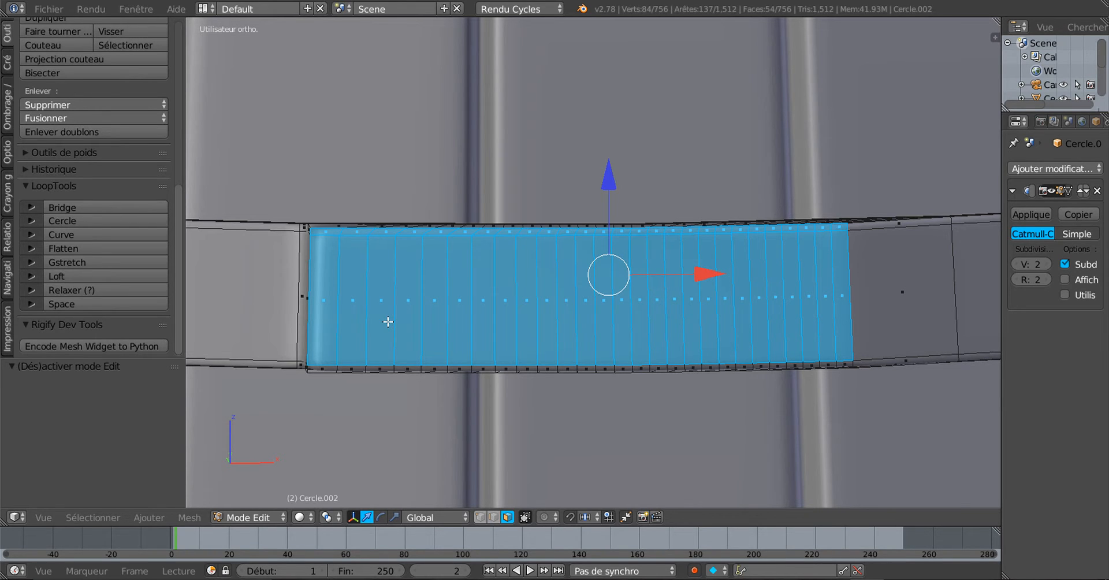
Circle-deselect the tall front faces, keeping only the thin upper bevel strip selected, and switch to vertex selection mode.
{"action": "key", "text": "c"}
{"action": "mouse_move", "coordinate": [304, 311]}
{"action": "middle_mouse_down"}
{"action": "mouse_move", "coordinate": [497, 324]}
{"action": "mouse_move", "coordinate": [1002, 310]}
{"action": "middle_mouse_up"}
{"action": "key", "text": "Escape"}
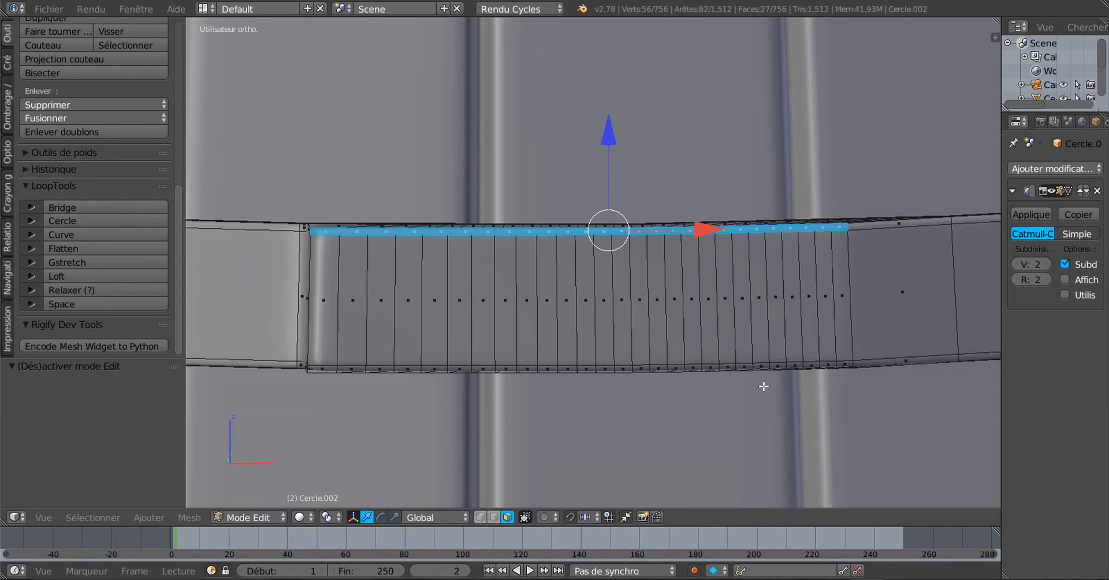
{"action": "left_click", "coordinate": [493, 517]}
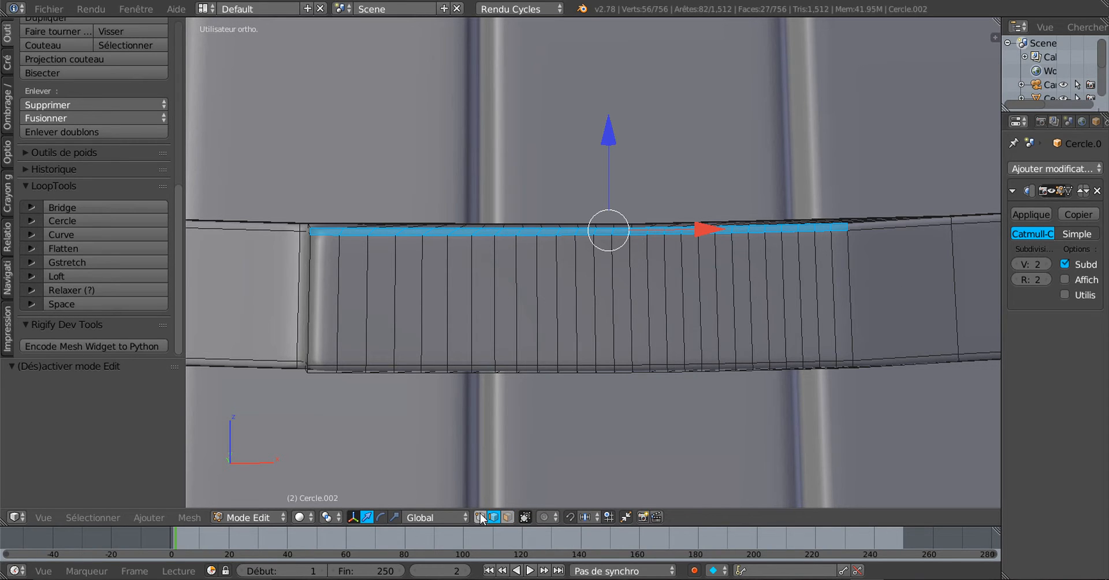
{"action": "left_click", "coordinate": [481, 517]}
{"action": "left_click", "coordinate": [603, 236], "text": "alt"}
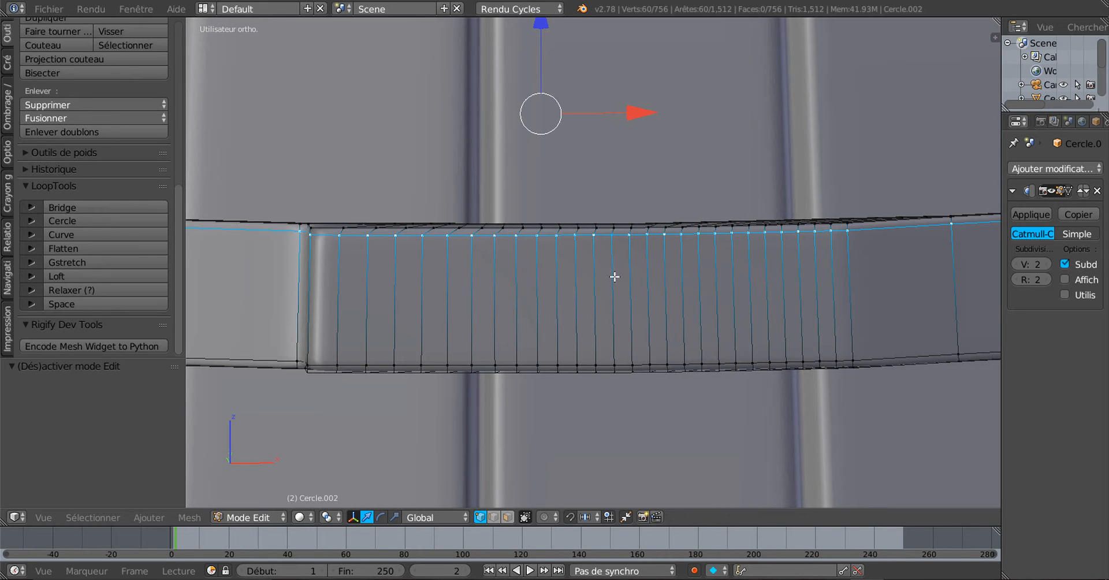
{"action": "key", "text": "ctrl+z"}
In front view, box-deselect the lower vertex row of the bevel strip, keeping only its upper row selected.
{"action": "middle_click_drag", "start_coordinate": [615, 276], "coordinate": [703, 302]}
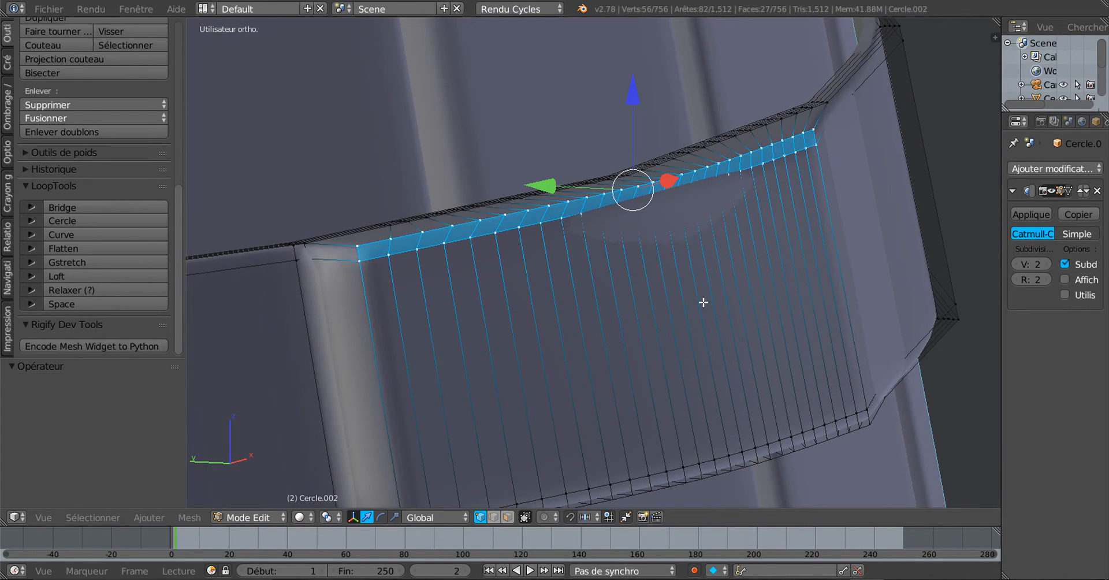
{"action": "middle_click_drag", "start_coordinate": [559, 304], "coordinate": [482, 302]}
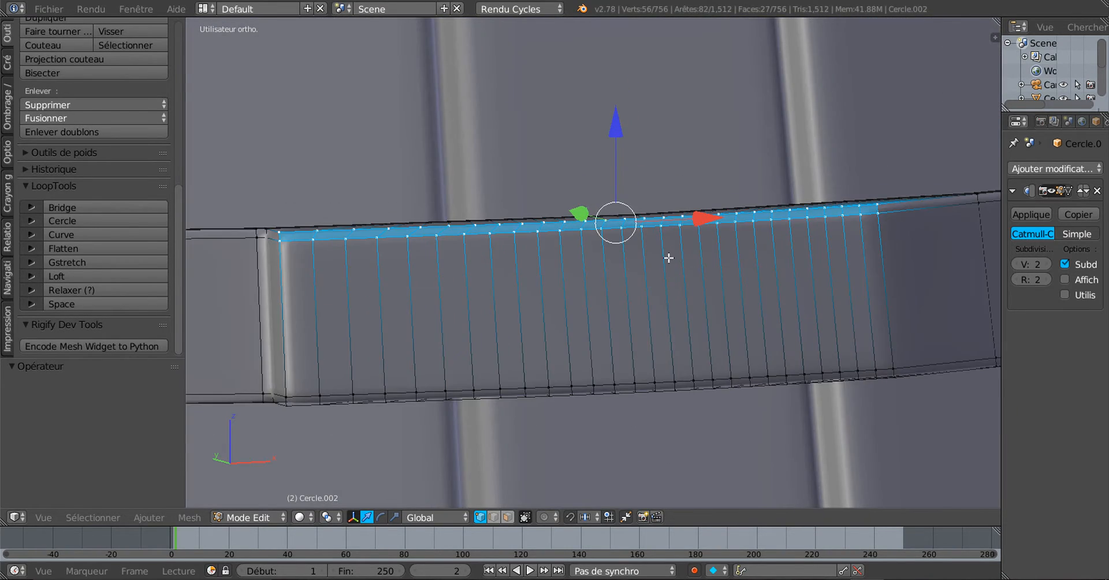
{"action": "middle_click_drag", "start_coordinate": [668, 258], "coordinate": [665, 263]}
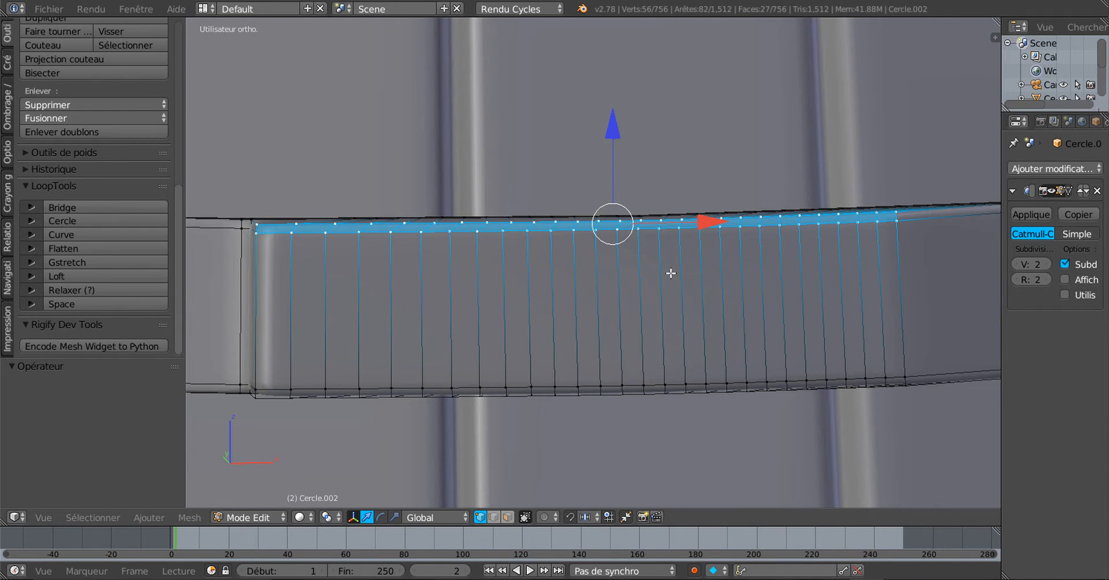
{"action": "key", "text": "KP_1"}
{"action": "scroll", "coordinate": [671, 274], "scroll_direction": "down", "scroll_amount": 1}
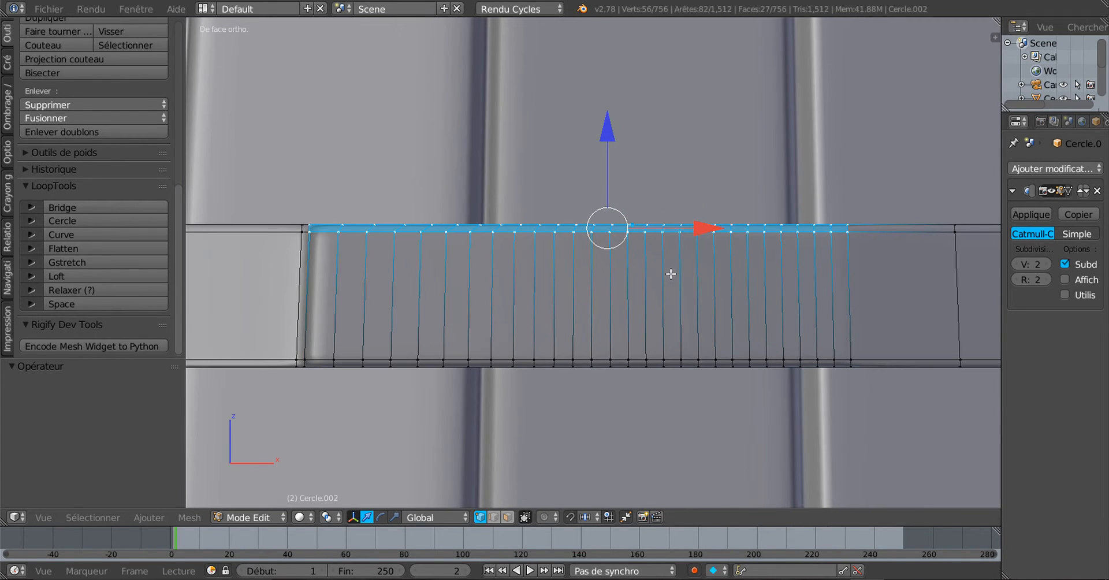
{"action": "key", "text": "b"}
{"action": "left_click_drag", "start_coordinate": [296, 229], "coordinate": [876, 277]}
{"action": "middle_click_drag", "start_coordinate": [876, 277], "coordinate": [876, 277]}
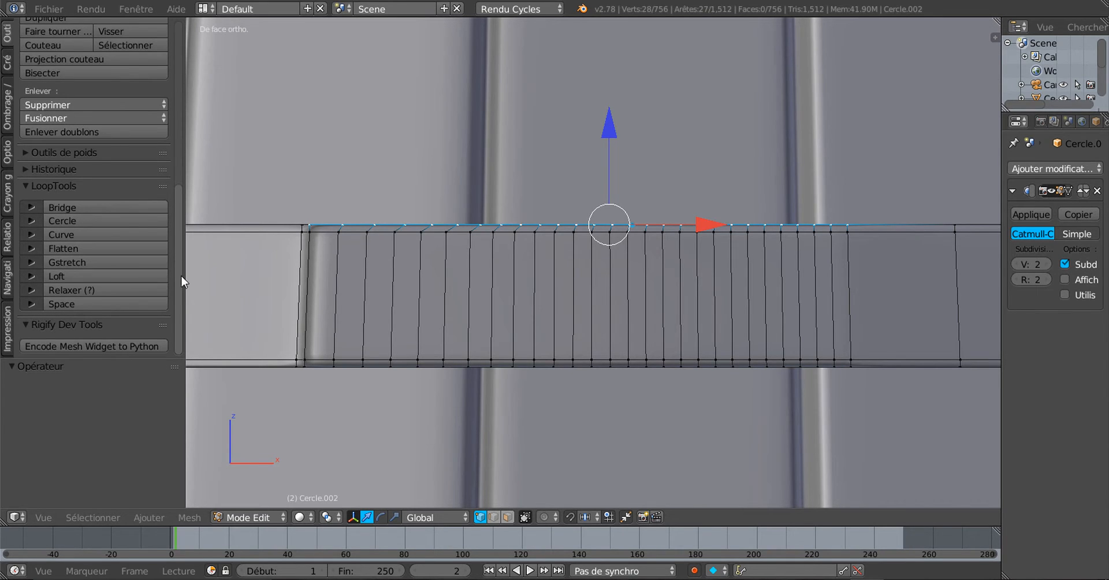
Relax the selected upper vertex row of the overlap's bevel with LoopTools.
{"action": "scroll", "coordinate": [179, 279], "scroll_direction": "up", "scroll_amount": 3}
{"action": "scroll", "coordinate": [179, 262], "scroll_direction": "down", "scroll_amount": 3}
{"action": "left_click", "coordinate": [113, 292]}
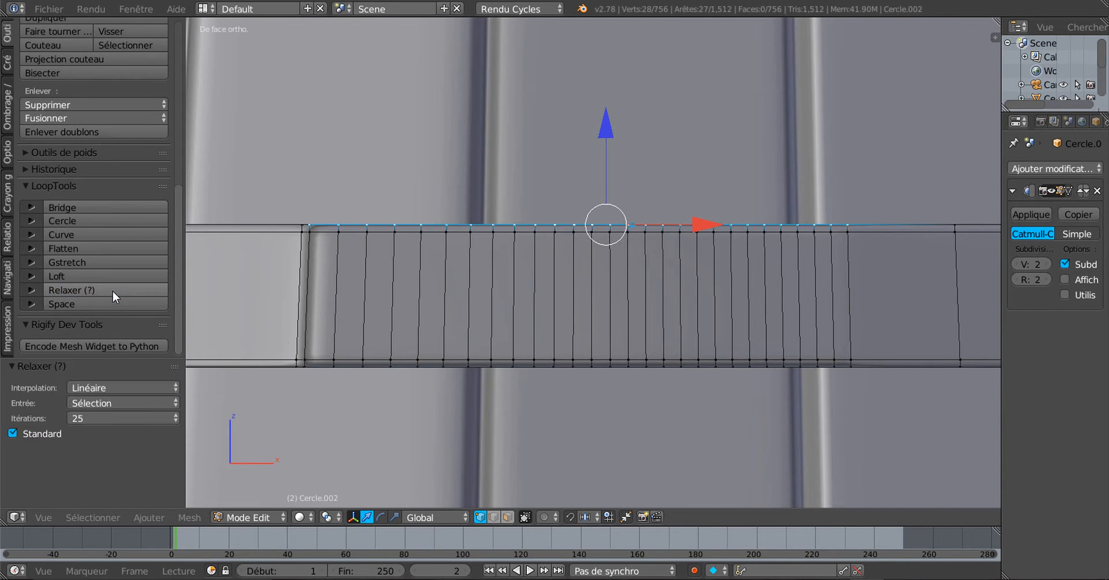
Examine the relaxed upper edge of the overlap from above and below, in and out of Edit Mode.
{"action": "middle_click_drag", "start_coordinate": [505, 259], "coordinate": [587, 338]}
{"action": "key", "text": "Tab"}
{"action": "key", "text": "Tab"}
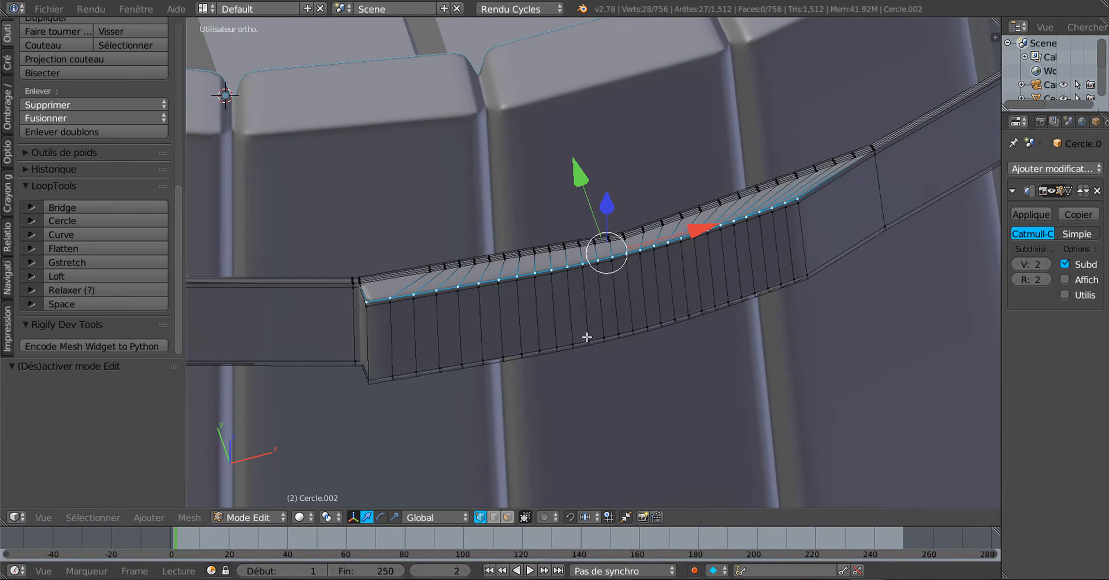
{"action": "scroll", "coordinate": [584, 317], "scroll_direction": "up", "scroll_amount": 2}
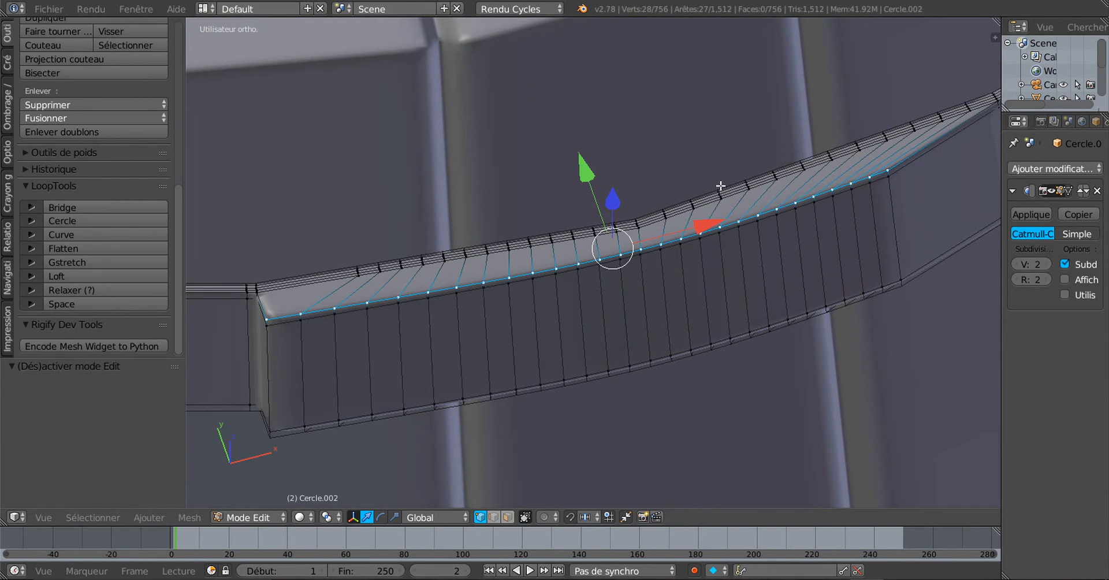
{"action": "middle_click_drag", "start_coordinate": [720, 186], "coordinate": [609, 193]}
{"action": "key", "text": "Tab"}
{"action": "scroll", "coordinate": [618, 306], "scroll_direction": "up", "scroll_amount": 3}
{"action": "key", "text": "Tab"}
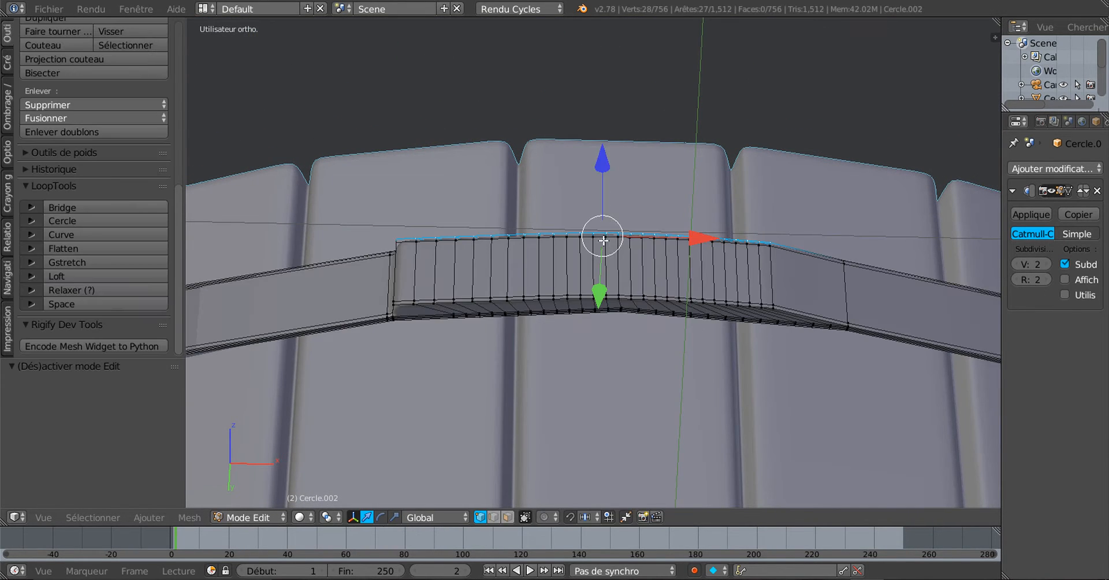
Add ten evenly spaced, centred loop cuts running around the hoop's tall outer band.
{"action": "middle_click_drag", "start_coordinate": [603, 240], "coordinate": [594, 310]}
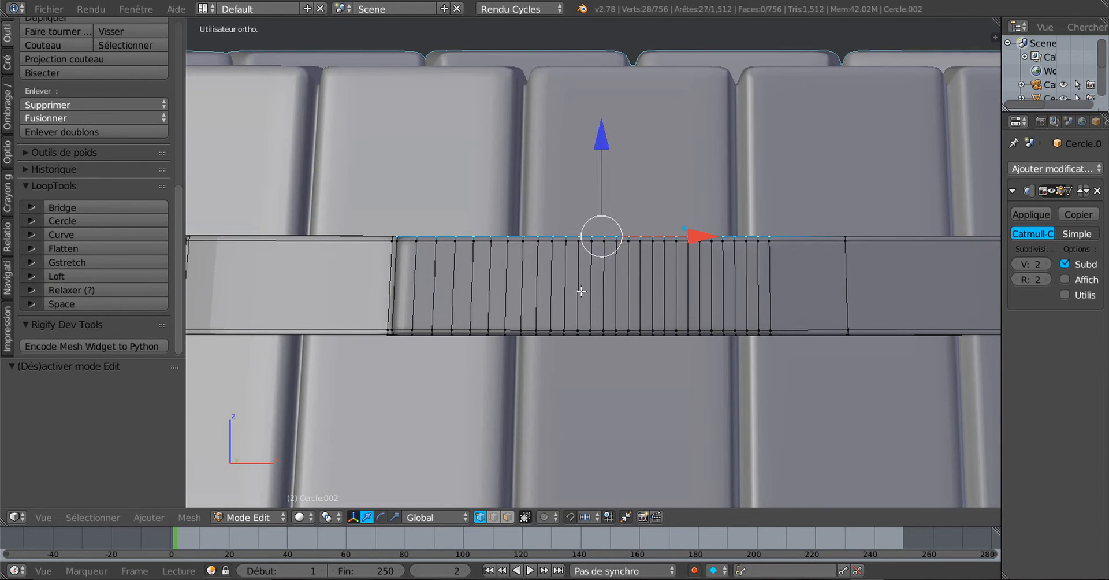
{"action": "key", "text": "ctrl+r"}
{"action": "scroll", "coordinate": [584, 291], "scroll_direction": "up", "scroll_amount": 7}
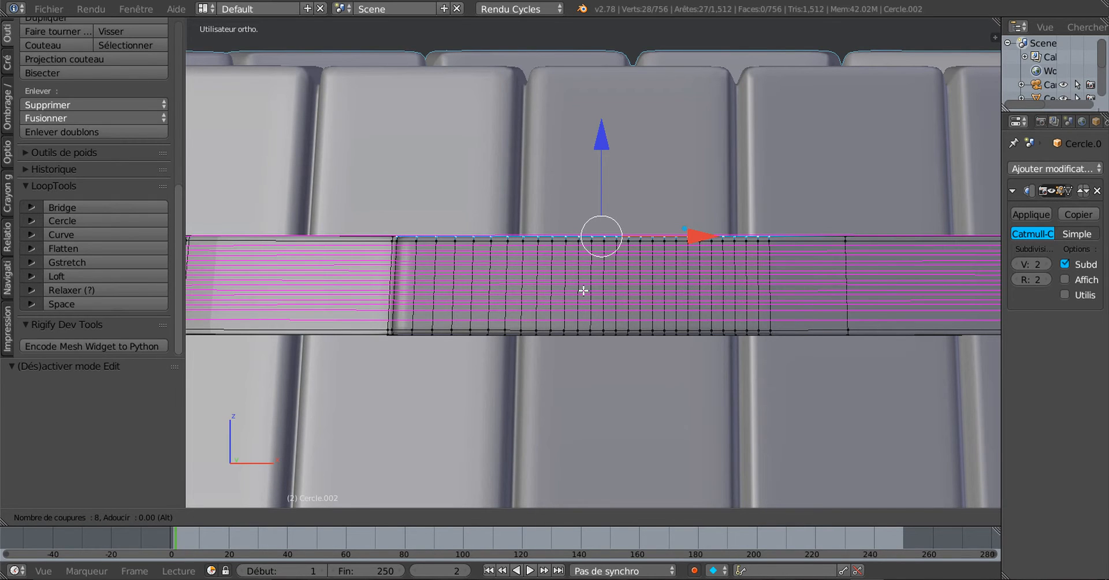
{"action": "scroll", "coordinate": [584, 290], "scroll_direction": "up", "scroll_amount": 1}
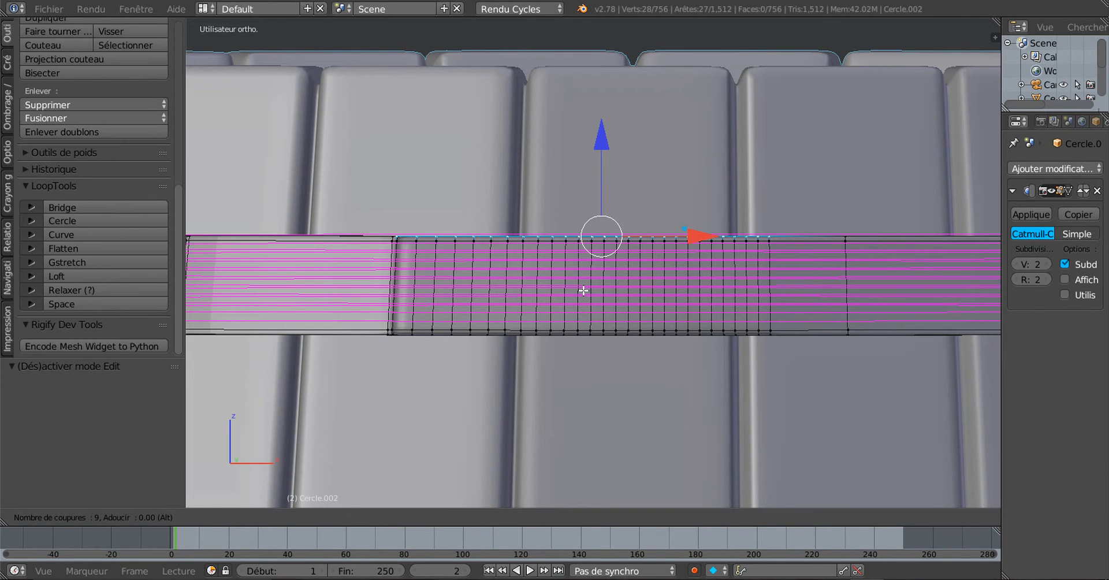
{"action": "scroll", "coordinate": [583, 290], "scroll_direction": "up", "scroll_amount": 1}
{"action": "left_click", "coordinate": [584, 291]}
{"action": "right_click", "coordinate": [584, 291]}
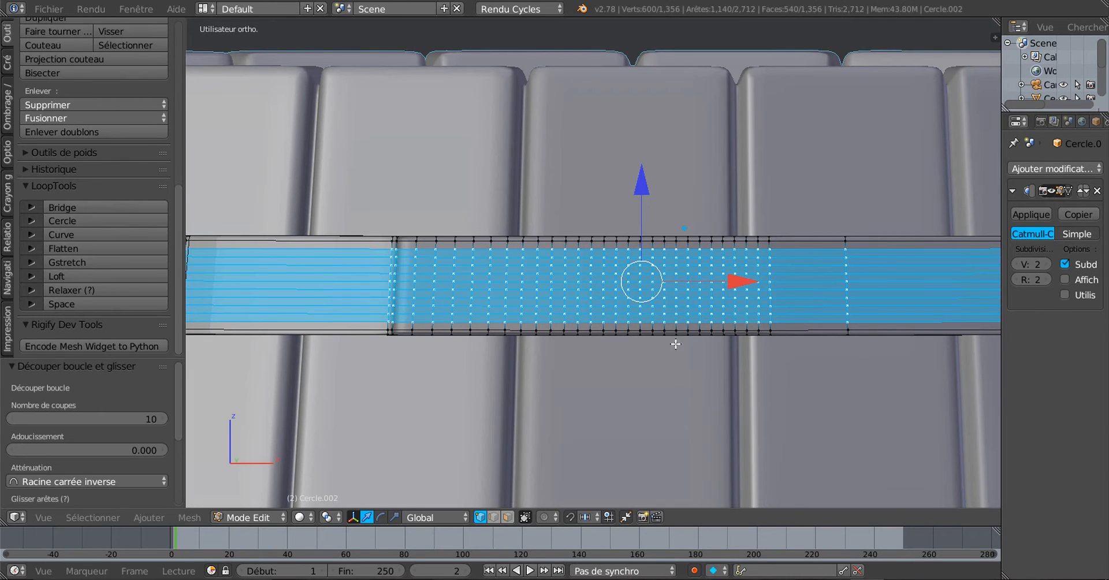
In front view and face selection mode, select the eight outer faces of a 3 by 3 block high near the overlap's raised left end.
{"action": "key", "text": "KP_1"}
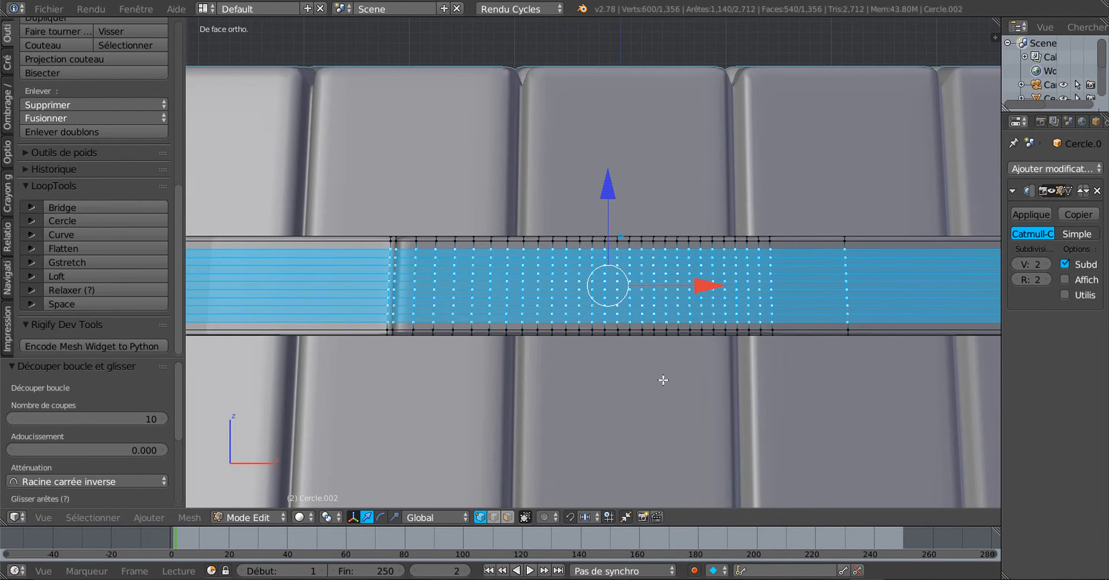
{"action": "scroll", "coordinate": [411, 445], "scroll_direction": "up", "scroll_amount": 2}
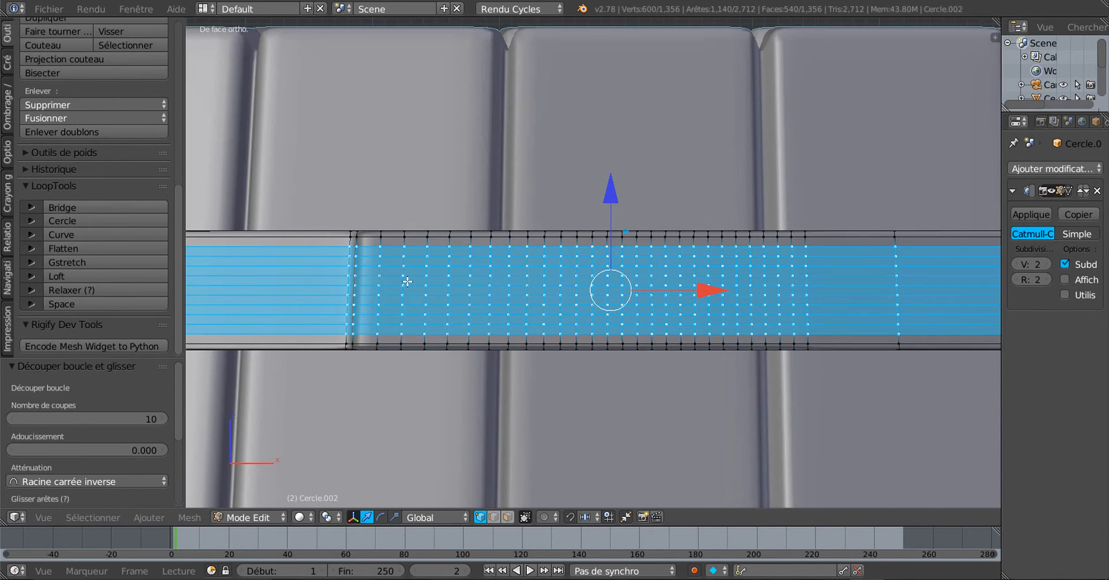
{"action": "left_click", "coordinate": [506, 517]}
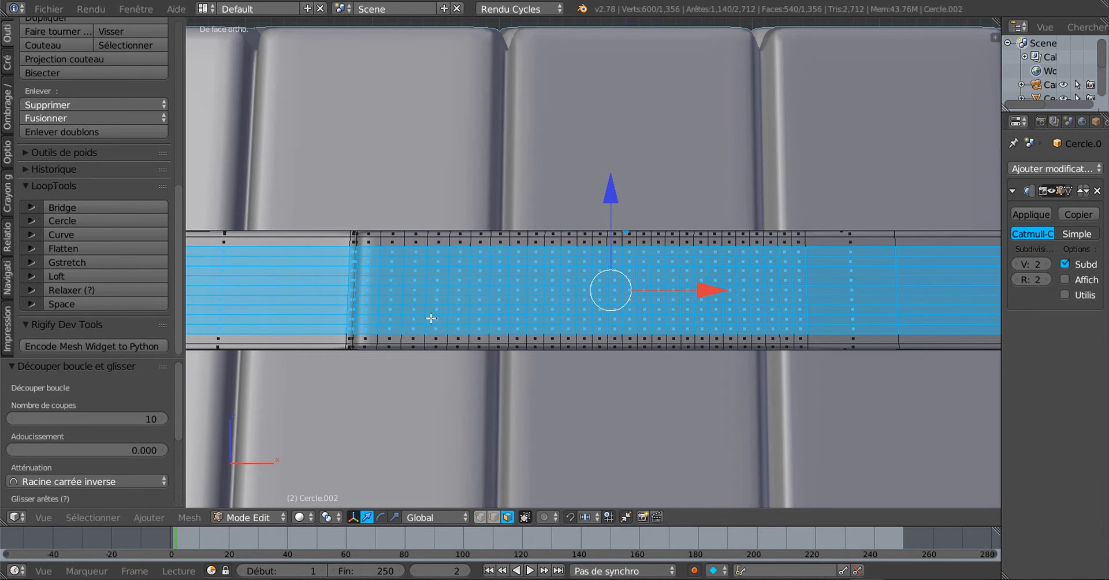
{"action": "right_click", "coordinate": [394, 263]}
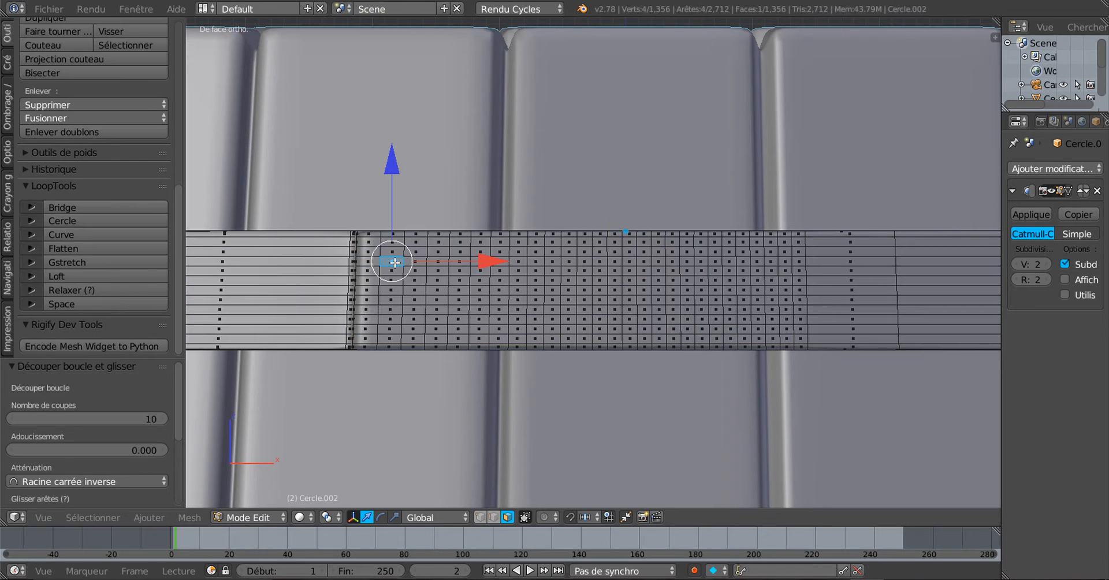
{"action": "right_click", "coordinate": [415, 261], "text": "shift"}
{"action": "right_click", "coordinate": [437, 261], "text": "shift"}
{"action": "right_click", "coordinate": [438, 272], "text": "shift"}
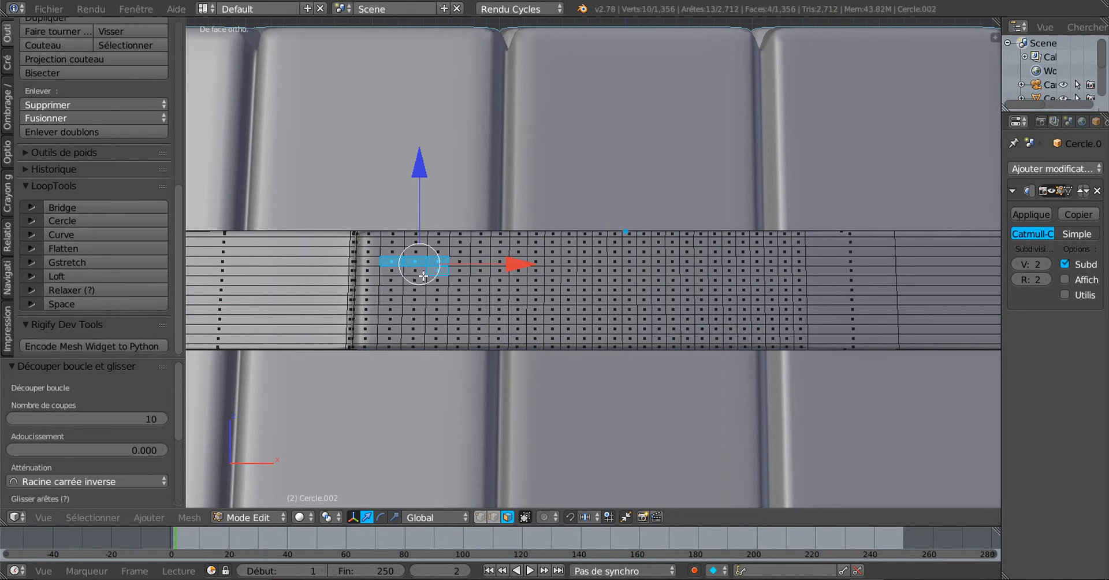
{"action": "right_click", "coordinate": [391, 271], "text": "shift"}
{"action": "right_click", "coordinate": [391, 281], "text": "shift"}
{"action": "right_click", "coordinate": [415, 281], "text": "shift"}
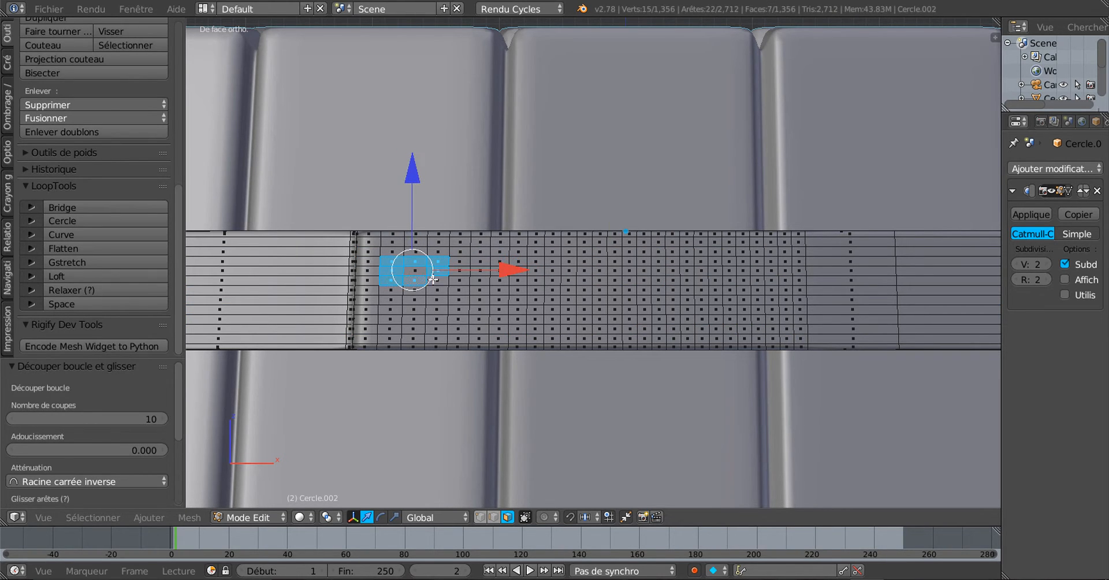
{"action": "right_click", "coordinate": [437, 281], "text": "shift"}
Add a full 3 by 3 block of faces to the selection, one face row below the first block.
{"action": "right_click", "coordinate": [437, 310], "text": "shift"}
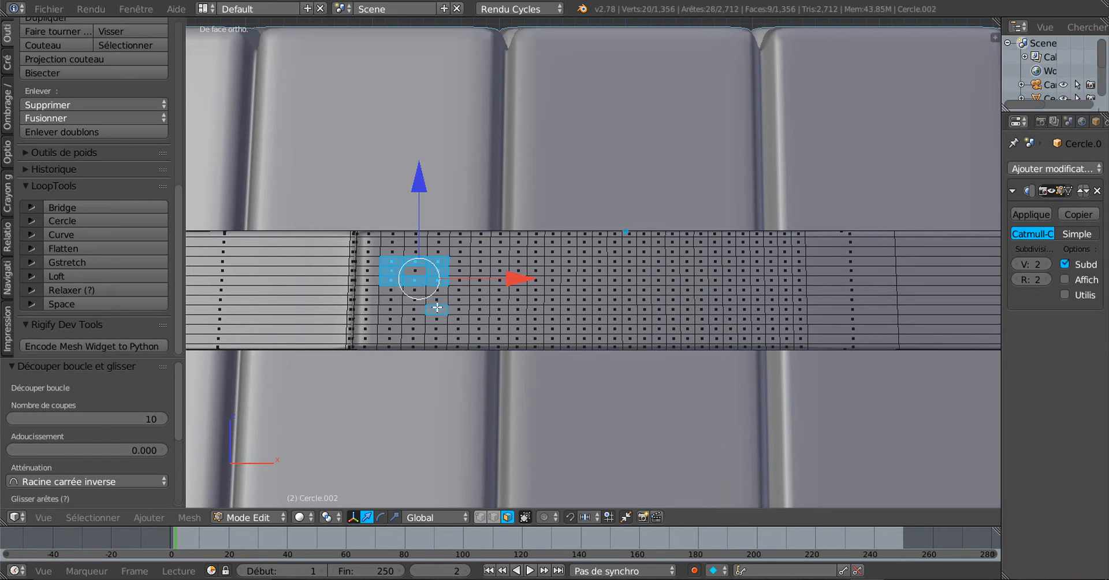
{"action": "right_click", "coordinate": [436, 301], "text": "shift"}
{"action": "right_click", "coordinate": [438, 319], "text": "shift"}
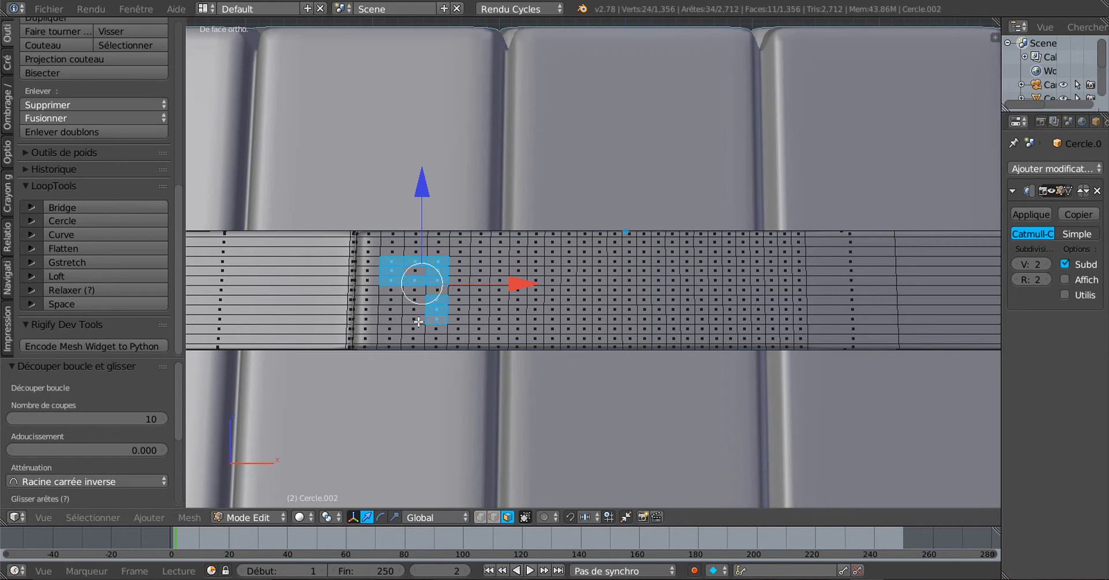
{"action": "right_click", "coordinate": [415, 320], "text": "shift"}
{"action": "right_click", "coordinate": [395, 321], "text": "shift"}
{"action": "right_click", "coordinate": [392, 313], "text": "shift"}
{"action": "right_click", "coordinate": [394, 304], "text": "shift"}
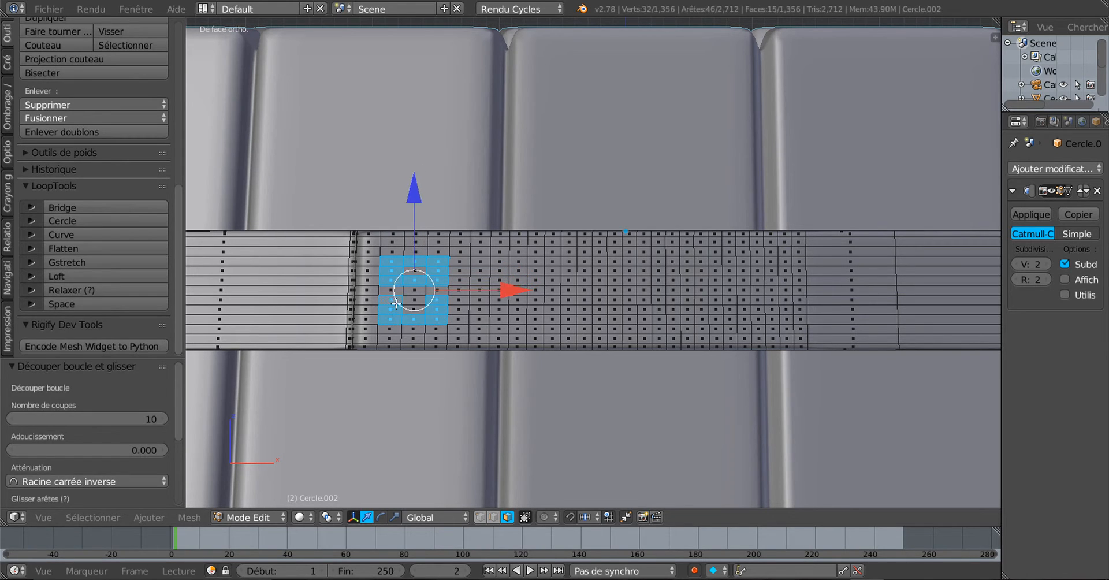
{"action": "right_click", "coordinate": [414, 303], "text": "shift"}
{"action": "right_click", "coordinate": [417, 312], "text": "shift"}
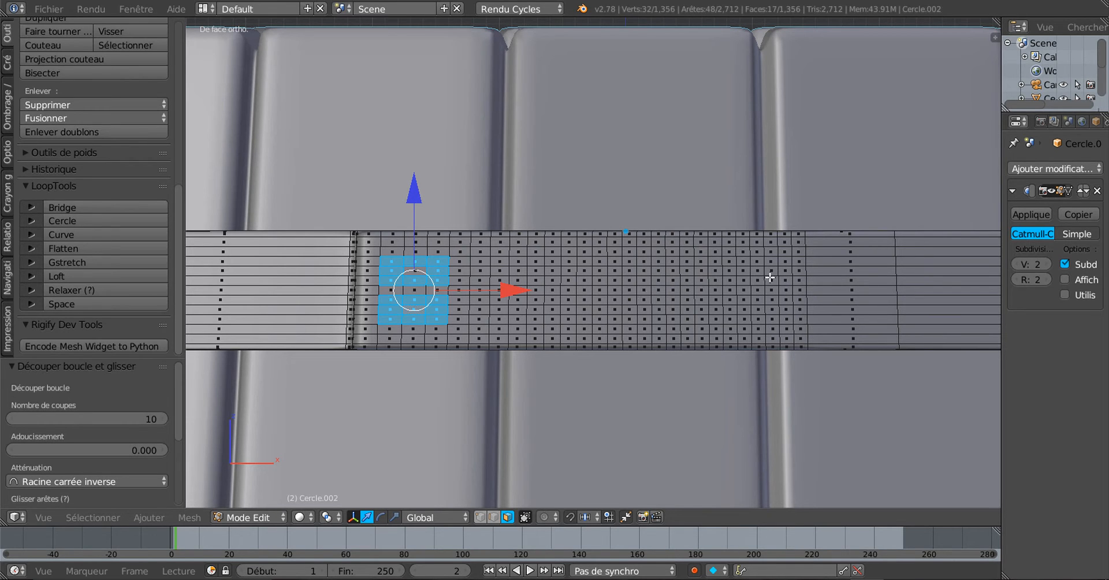
Add a block four faces wide and three high near the overlap's right end, level with the upper left block.
{"action": "scroll", "coordinate": [770, 277], "scroll_direction": "down", "scroll_amount": 1}
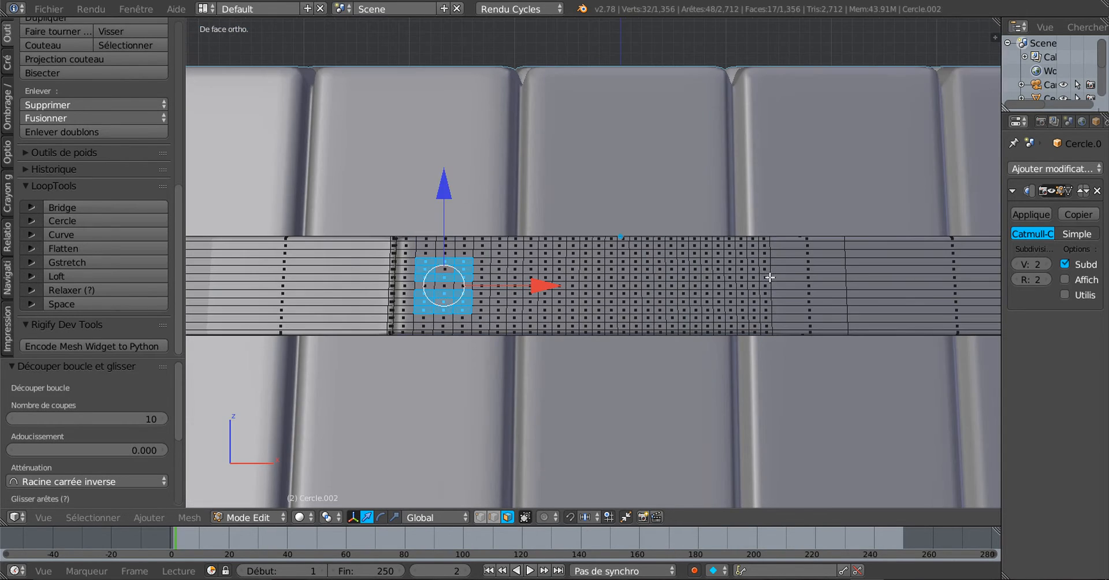
{"action": "left_click", "coordinate": [682, 262], "text": "shift"}
{"action": "left_click", "coordinate": [696, 262], "text": "shift"}
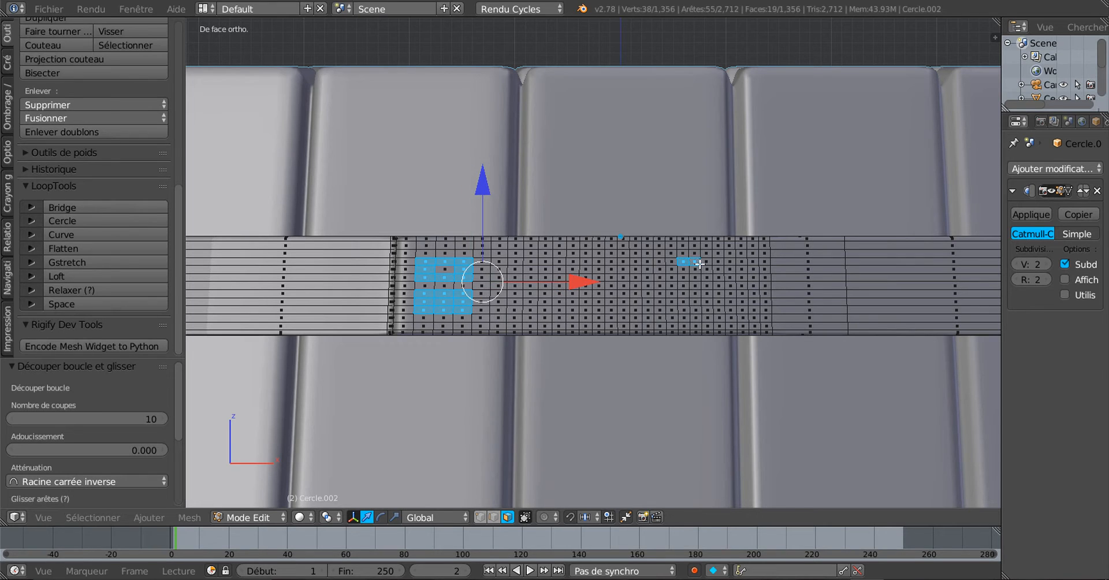
{"action": "left_click", "coordinate": [707, 263], "text": "shift"}
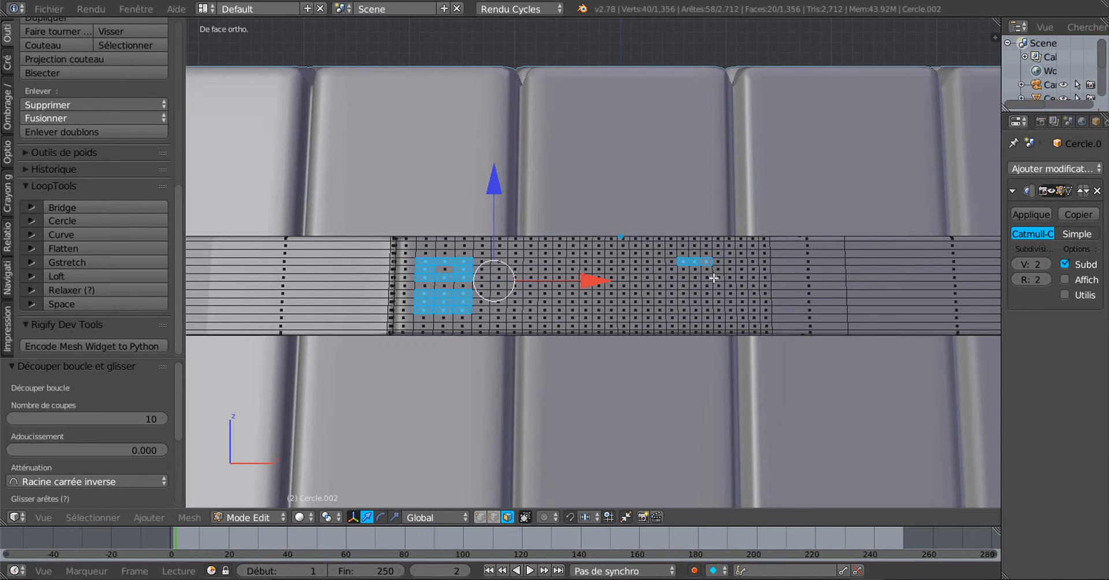
{"action": "scroll", "coordinate": [714, 278], "scroll_direction": "up", "scroll_amount": 2}
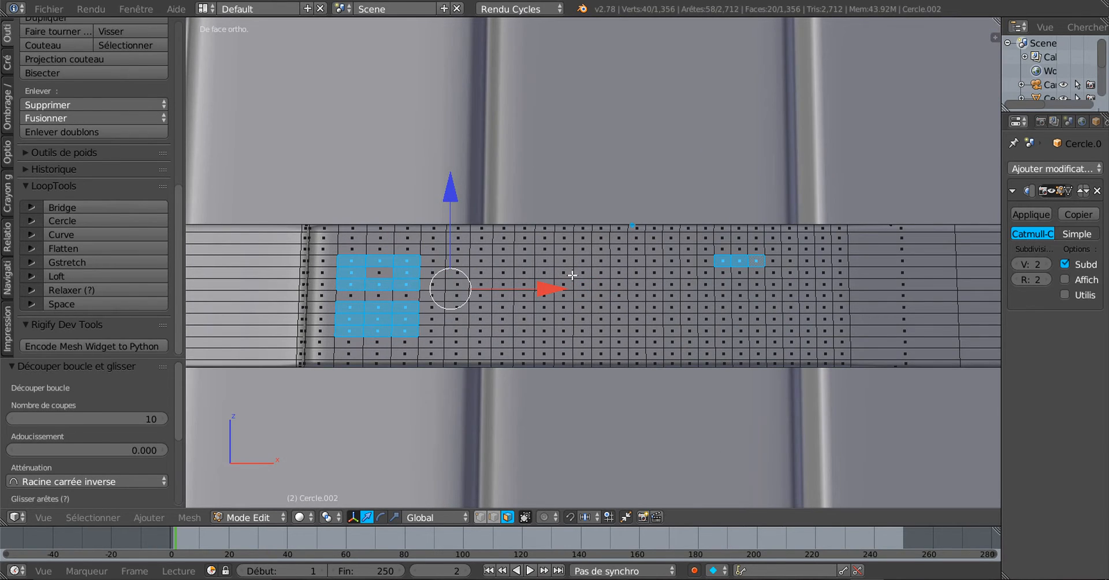
{"action": "left_click", "coordinate": [773, 261], "text": "shift"}
{"action": "left_click", "coordinate": [773, 273], "text": "shift"}
{"action": "left_click", "coordinate": [756, 272], "text": "shift"}
{"action": "left_click", "coordinate": [740, 273], "text": "shift"}
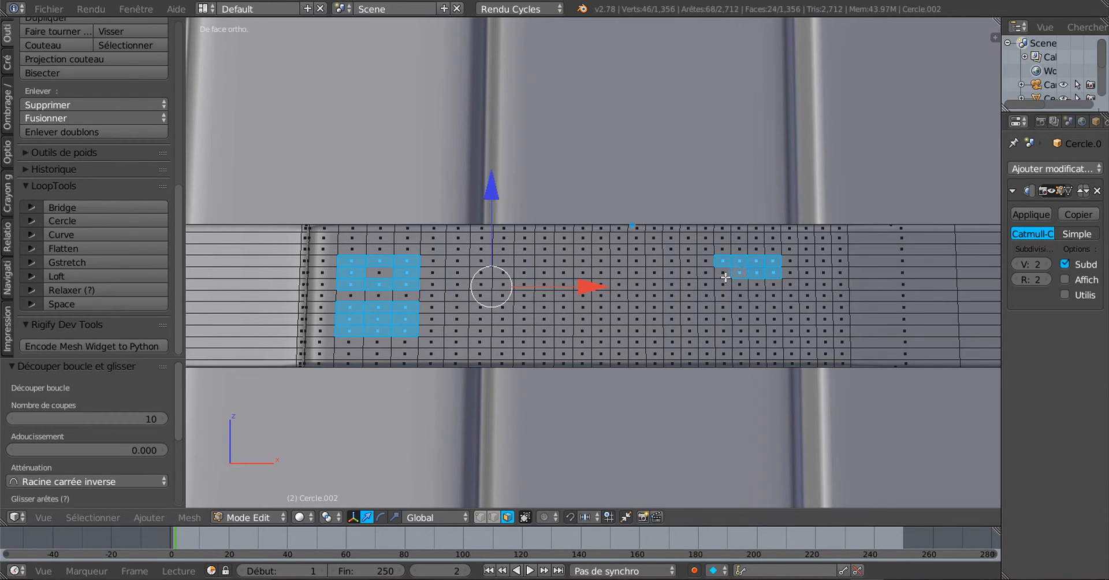
{"action": "left_click", "coordinate": [724, 273], "text": "shift"}
{"action": "left_click", "coordinate": [723, 284], "text": "shift"}
{"action": "left_click", "coordinate": [735, 285], "text": "shift"}
{"action": "left_click", "coordinate": [755, 283], "text": "shift"}
{"action": "left_click", "coordinate": [775, 285], "text": "shift"}
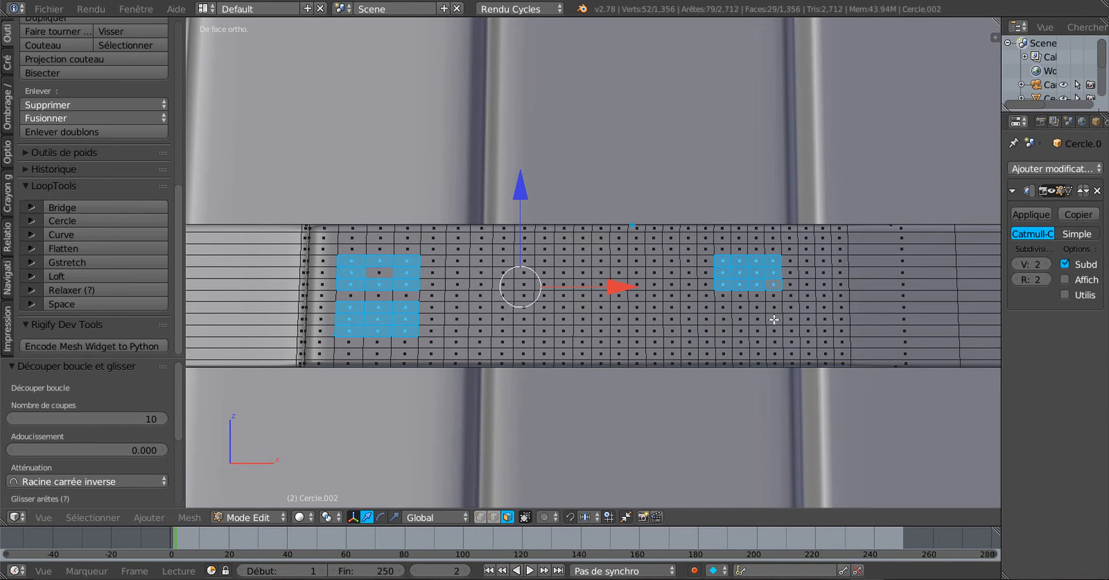
Add a second block four faces wide and three high beneath it, leaving one face row between the two.
{"action": "left_click", "coordinate": [773, 307], "text": "shift"}
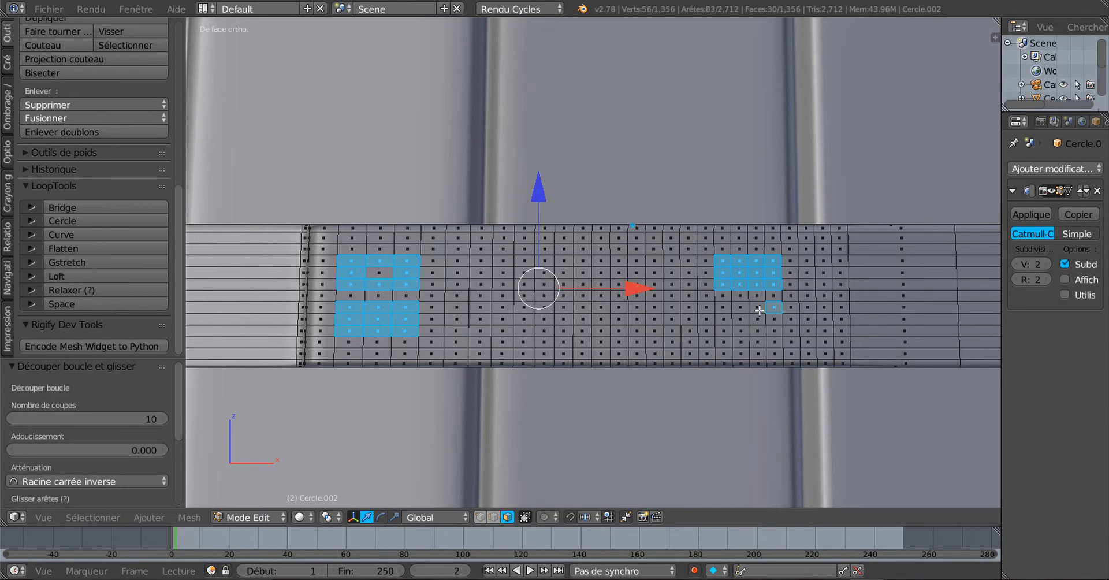
{"action": "left_click", "coordinate": [756, 308], "text": "shift"}
{"action": "left_click", "coordinate": [737, 309], "text": "shift"}
{"action": "left_click", "coordinate": [725, 309], "text": "shift"}
{"action": "left_click", "coordinate": [725, 320], "text": "shift"}
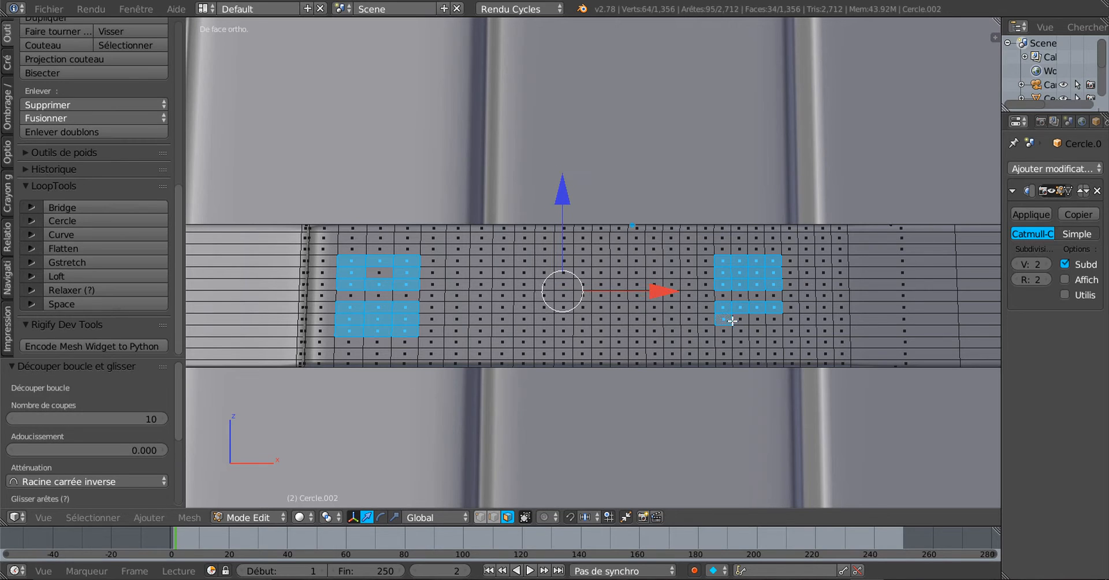
{"action": "left_click", "coordinate": [741, 319], "text": "shift"}
{"action": "left_click", "coordinate": [758, 320], "text": "shift"}
{"action": "left_click", "coordinate": [773, 320], "text": "shift"}
{"action": "left_click", "coordinate": [773, 331], "text": "shift"}
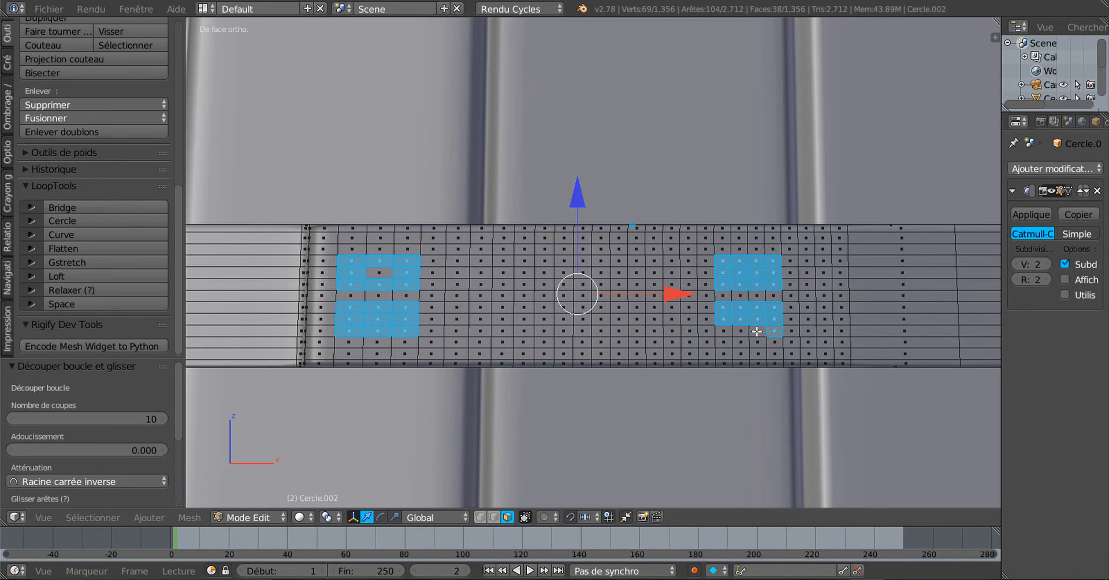
{"action": "left_click", "coordinate": [757, 331], "text": "shift"}
{"action": "left_click", "coordinate": [740, 332], "text": "shift"}
{"action": "left_click", "coordinate": [723, 332], "text": "shift"}
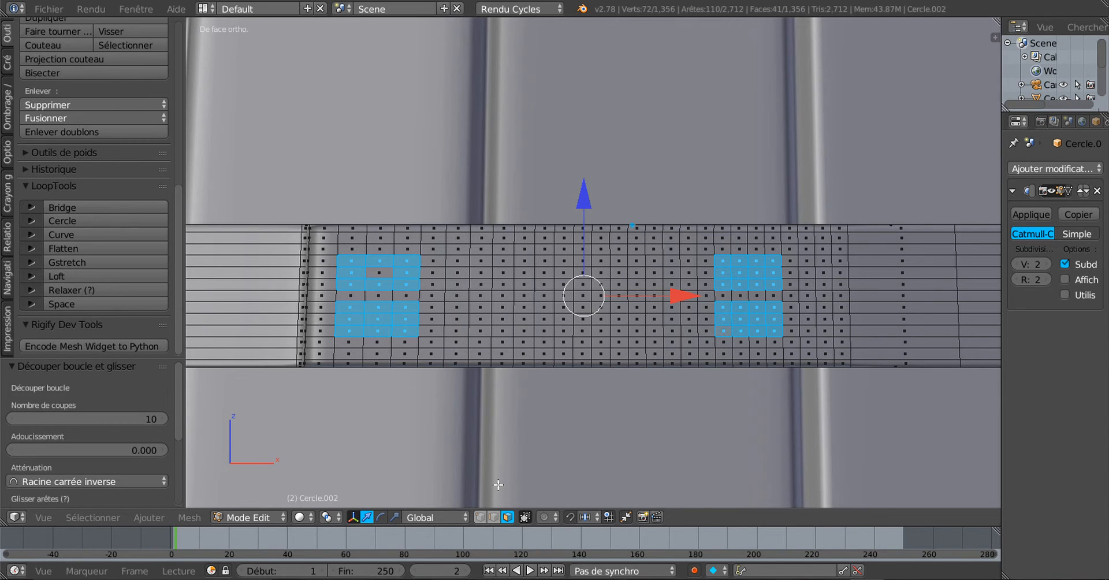
Set the pivot point to individual origins and inset the four selected face blocks with a thickness of about 0.0015.
{"action": "left_click", "coordinate": [326, 518]}
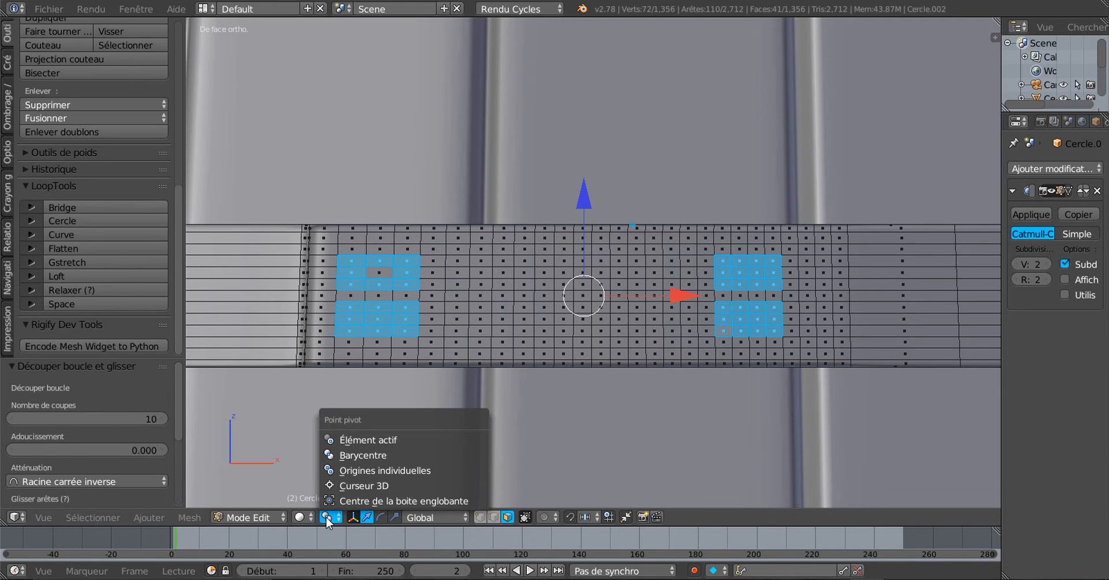
{"action": "left_click", "coordinate": [353, 471]}
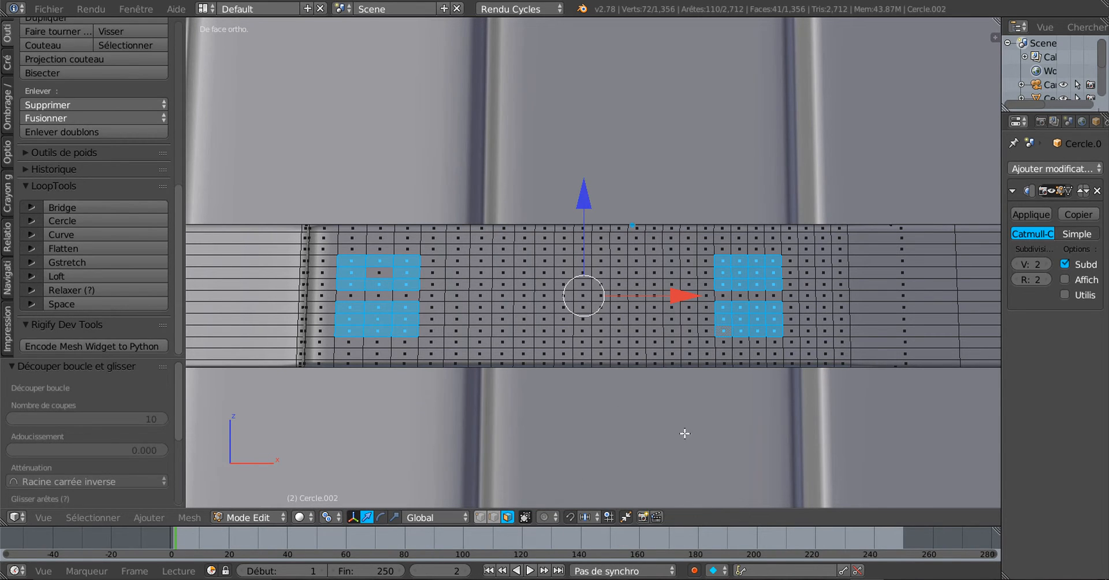
{"action": "key", "text": "i"}
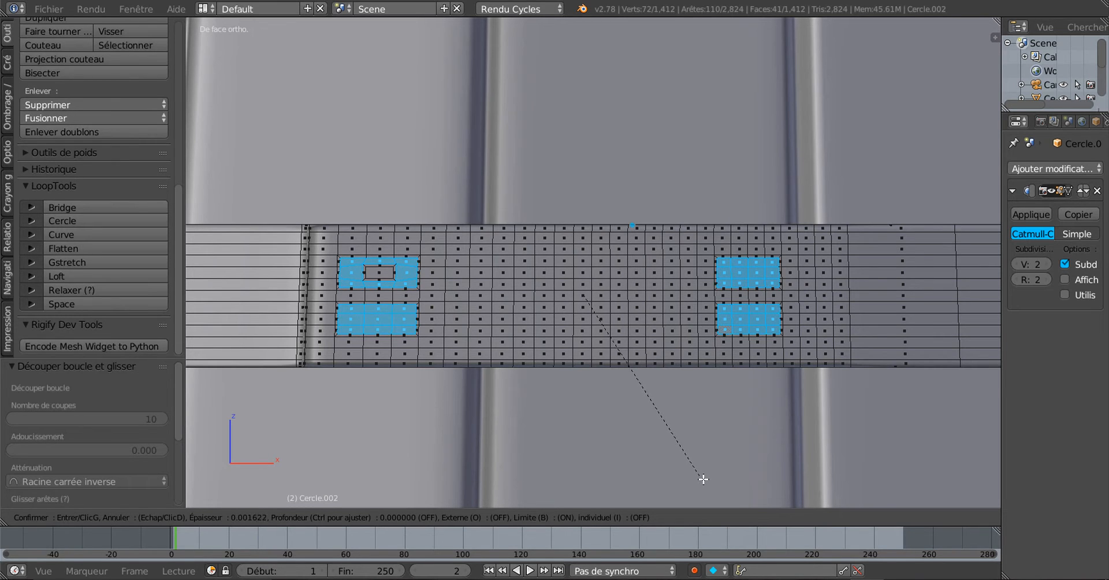
{"action": "left_click", "coordinate": [702, 477]}
{"action": "scroll", "coordinate": [491, 432], "scroll_direction": "up", "scroll_amount": 1}
{"action": "scroll", "coordinate": [404, 400], "scroll_direction": "up", "scroll_amount": 1}
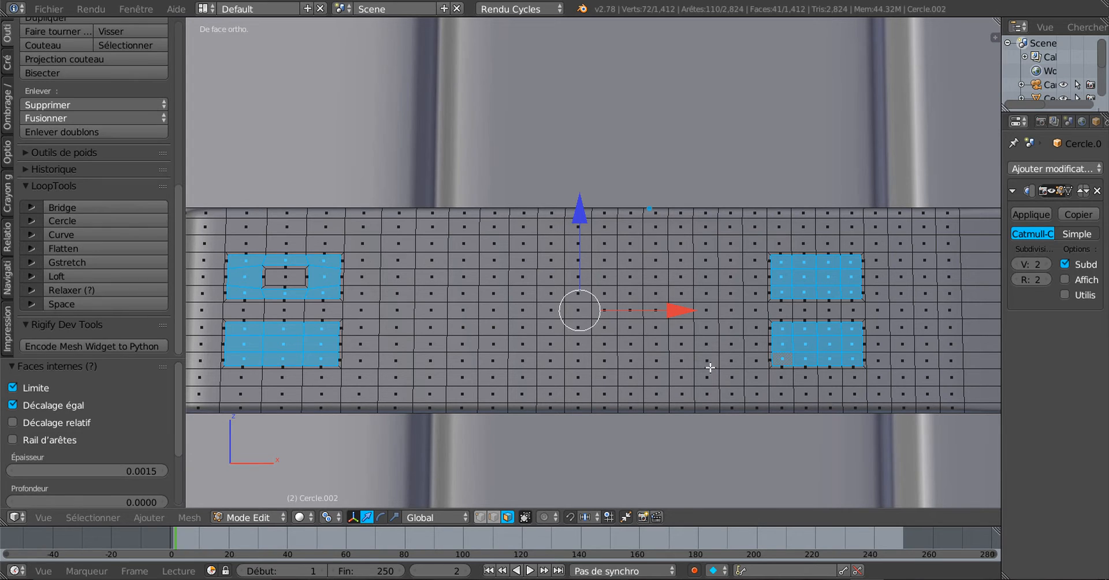
Try to round the four inset face blocks with LoopTools Circle, and undo back to the blocks without the inset.
{"action": "scroll", "coordinate": [708, 368], "scroll_direction": "down", "scroll_amount": 2}
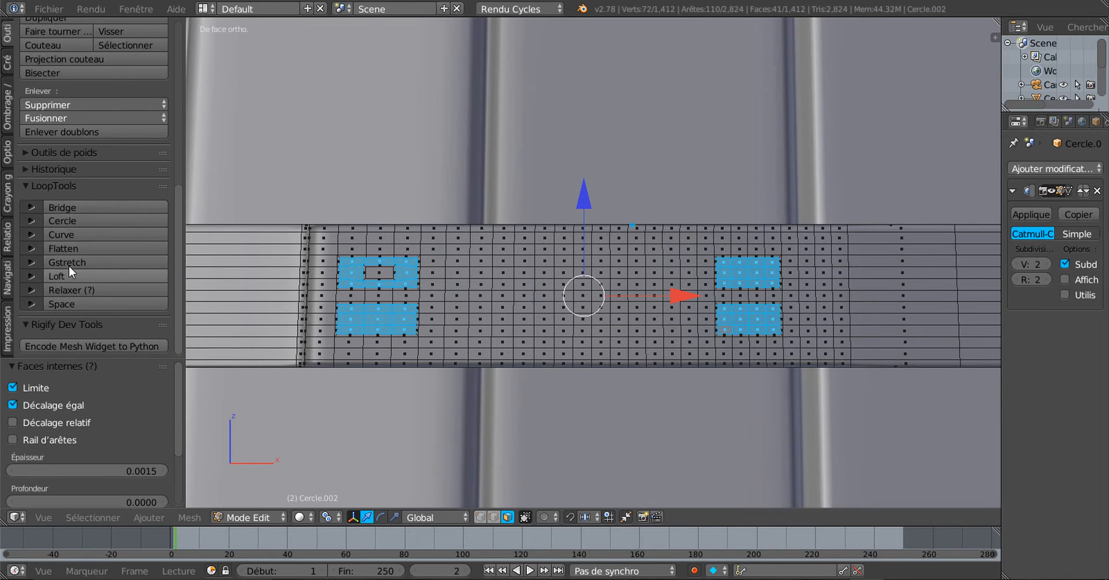
{"action": "left_click", "coordinate": [68, 220]}
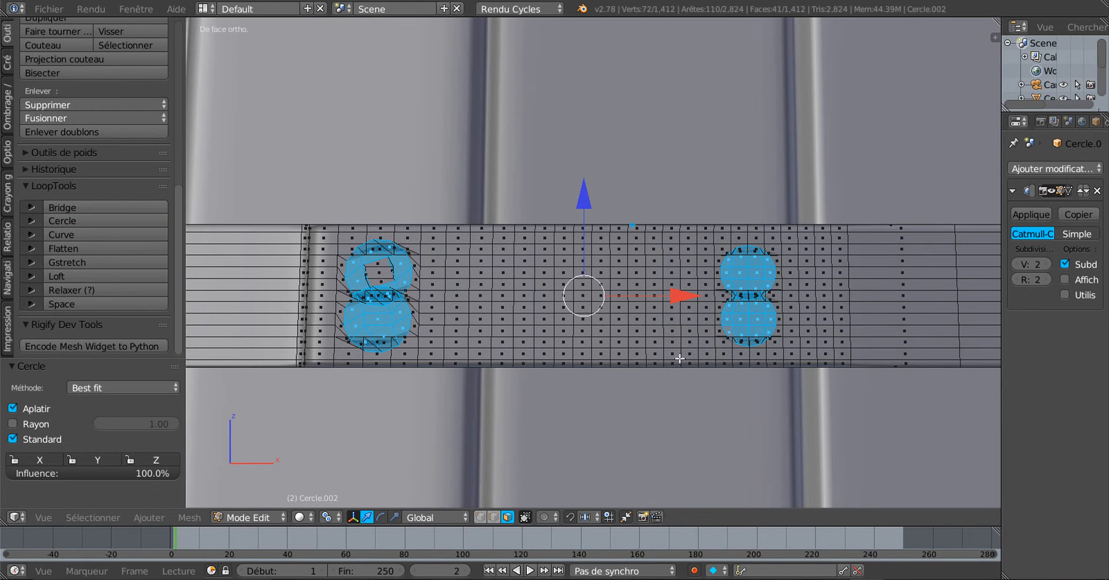
{"action": "key", "text": "s"}
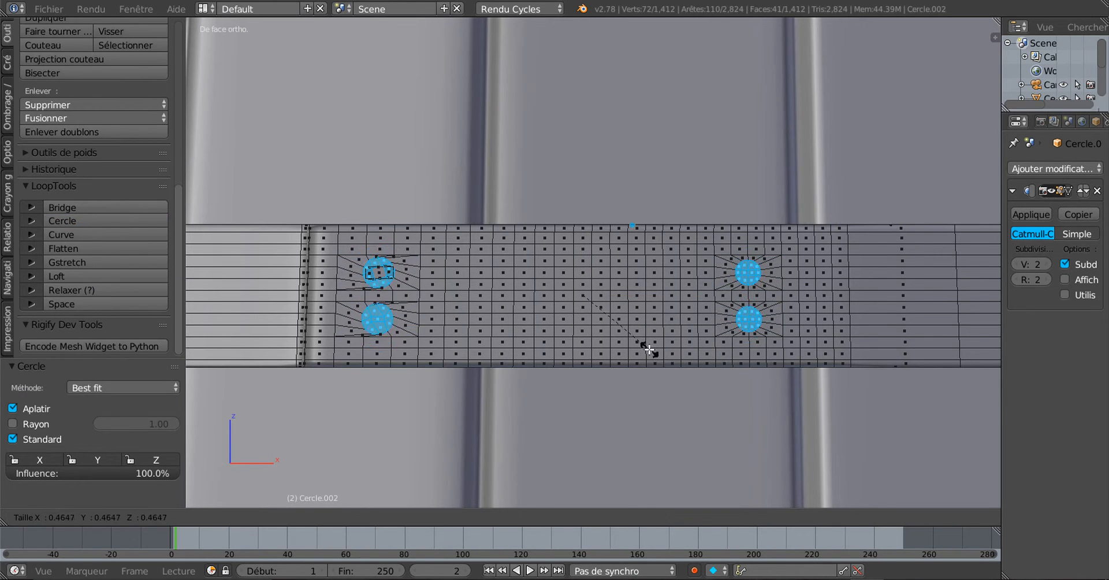
{"action": "right_click", "coordinate": [654, 354]}
{"action": "scroll", "coordinate": [591, 372], "scroll_direction": "up", "scroll_amount": 2}
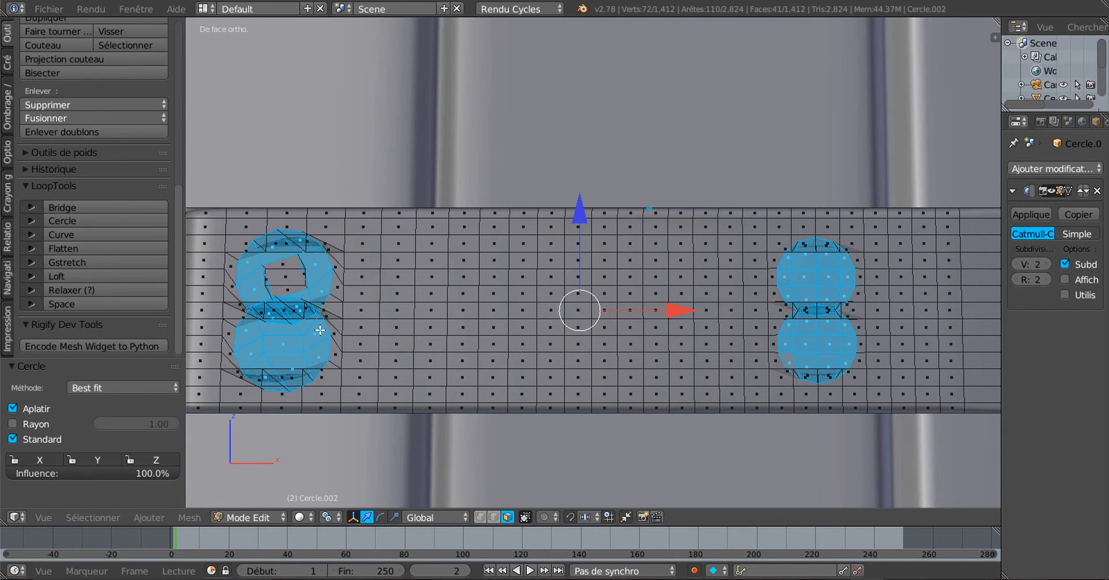
{"action": "key", "text": "ctrl+z"}
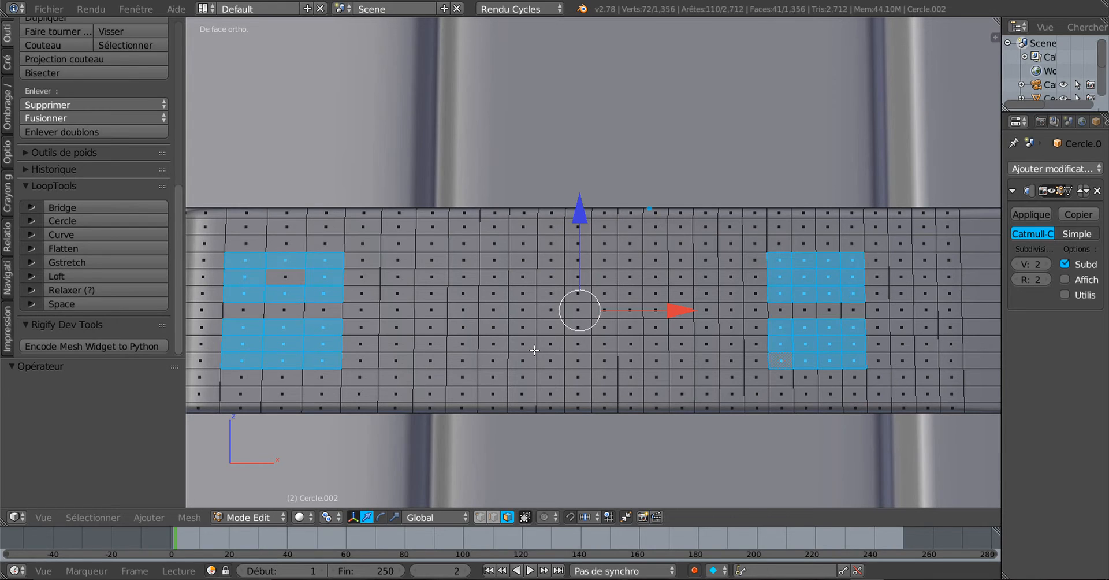
Turn the four selected face blocks into circles with LoopTools and scale each one by about 0.533.
{"action": "scroll", "coordinate": [534, 350], "scroll_direction": "down", "scroll_amount": 1}
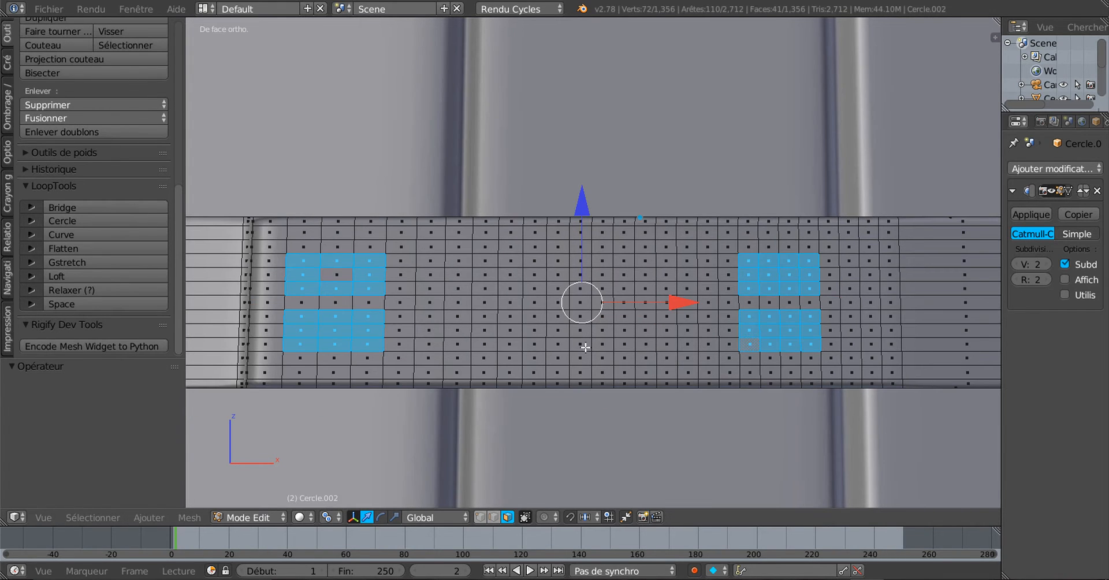
{"action": "middle_click_drag", "start_coordinate": [586, 348], "coordinate": [628, 344], "text": "shift"}
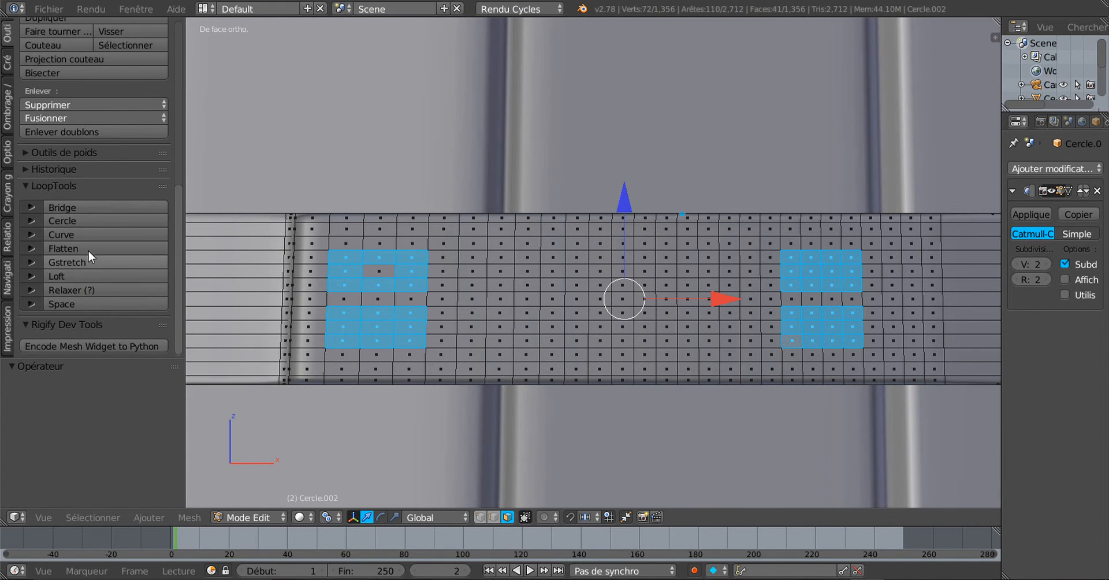
{"action": "left_click", "coordinate": [94, 221]}
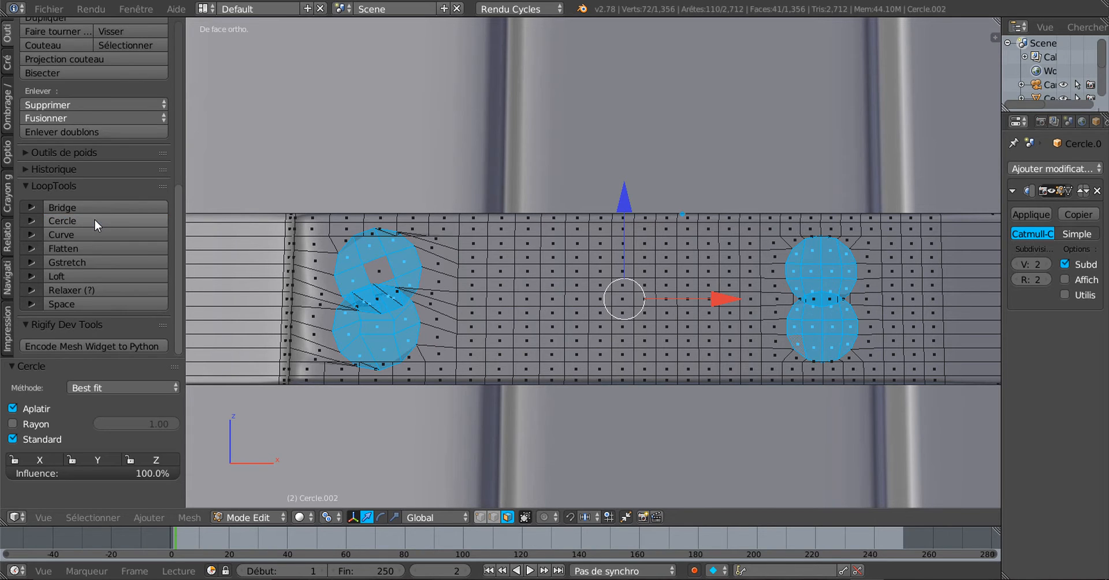
{"action": "key", "text": "s"}
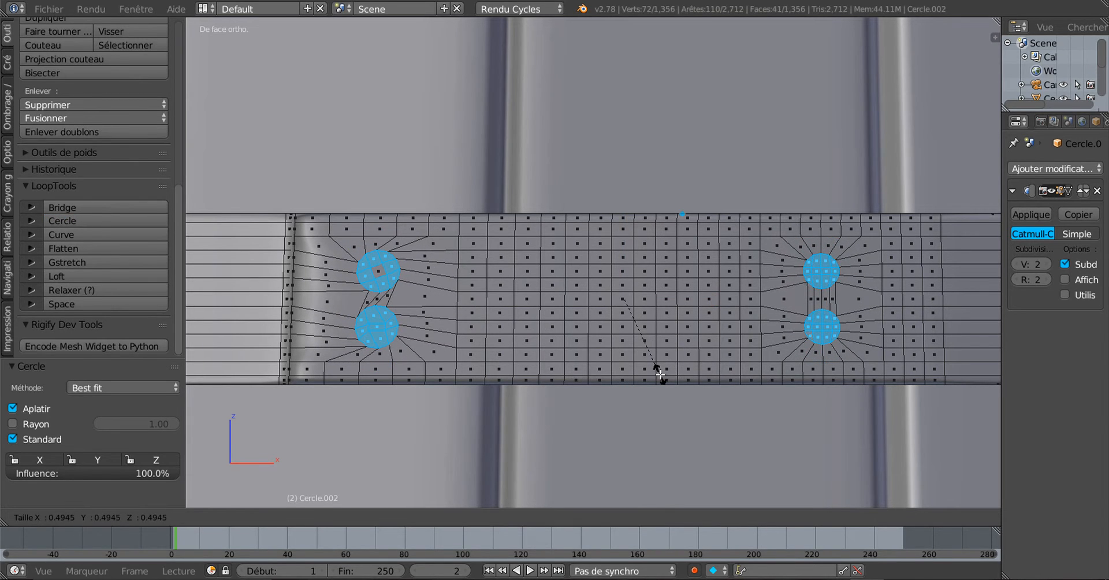
{"action": "left_click", "coordinate": [662, 374]}
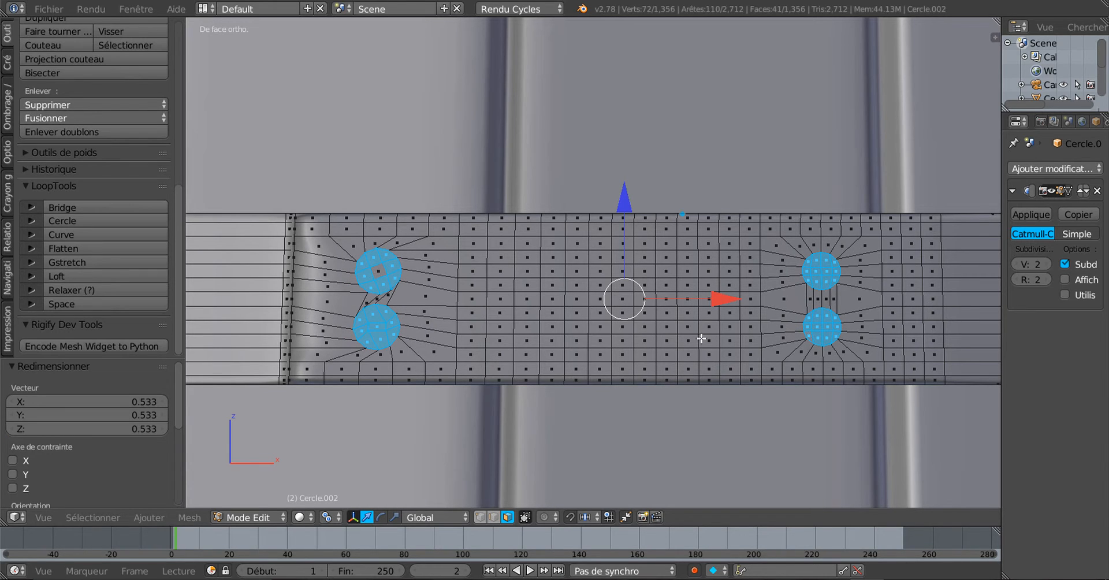
Scale the four face circles down further by a factor of about 0.769.
{"action": "scroll", "coordinate": [779, 354], "scroll_direction": "down", "scroll_amount": 1}
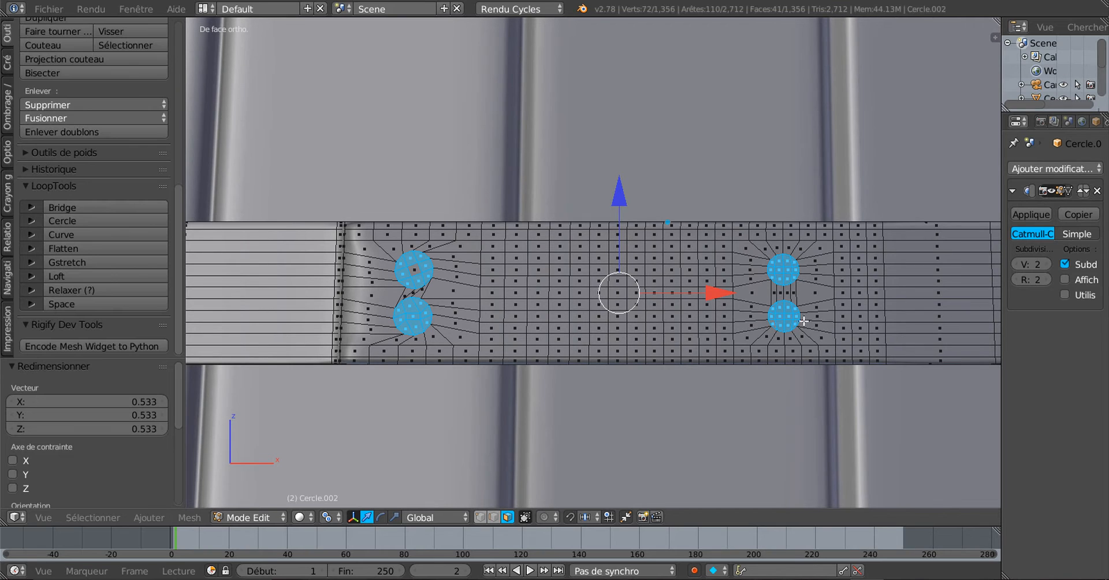
{"action": "scroll", "coordinate": [803, 324], "scroll_direction": "down", "scroll_amount": 1}
{"action": "scroll", "coordinate": [804, 324], "scroll_direction": "up", "scroll_amount": 2}
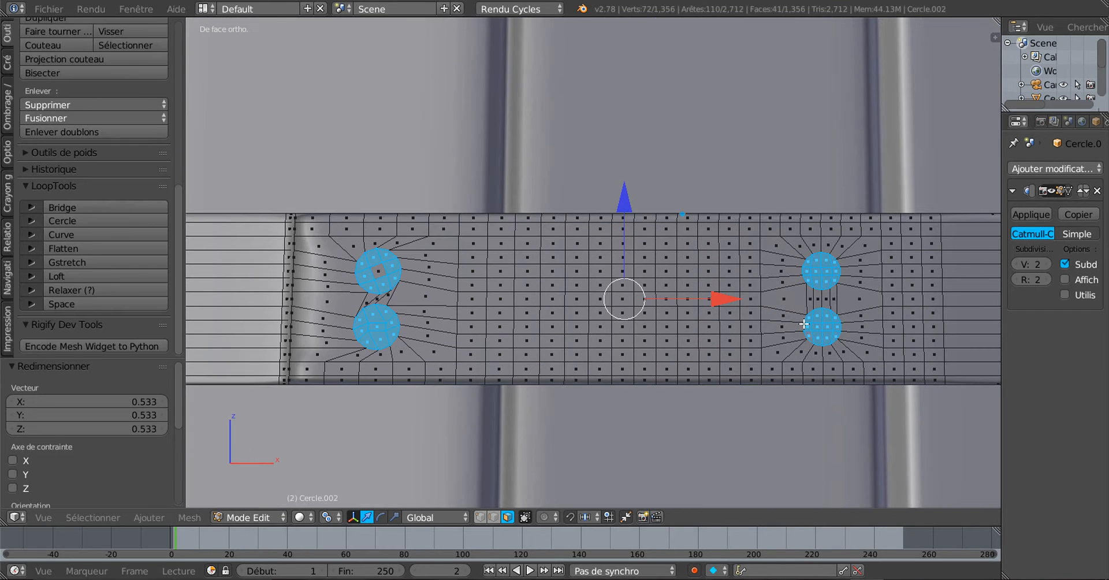
{"action": "key", "text": "s"}
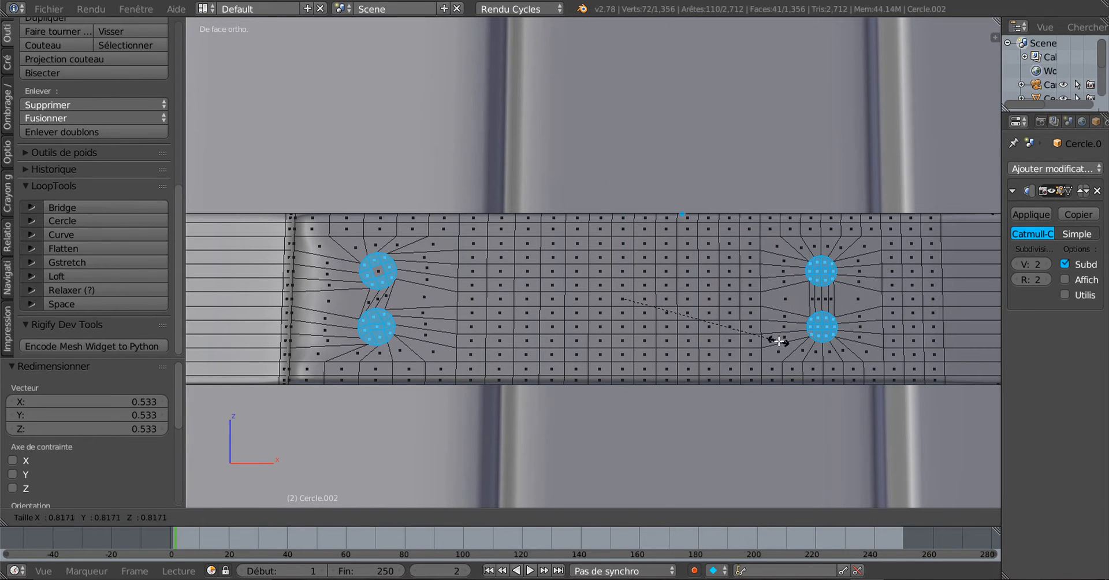
{"action": "left_click", "coordinate": [826, 311]}
Deselect the two circles near the overlap's right end and rotate the remaining two by about 19.8° to straighten the faces between them.
{"action": "middle_click_drag", "start_coordinate": [429, 282], "coordinate": [510, 283], "text": "shift"}
{"action": "scroll", "coordinate": [691, 313], "scroll_direction": "down", "scroll_amount": 1}
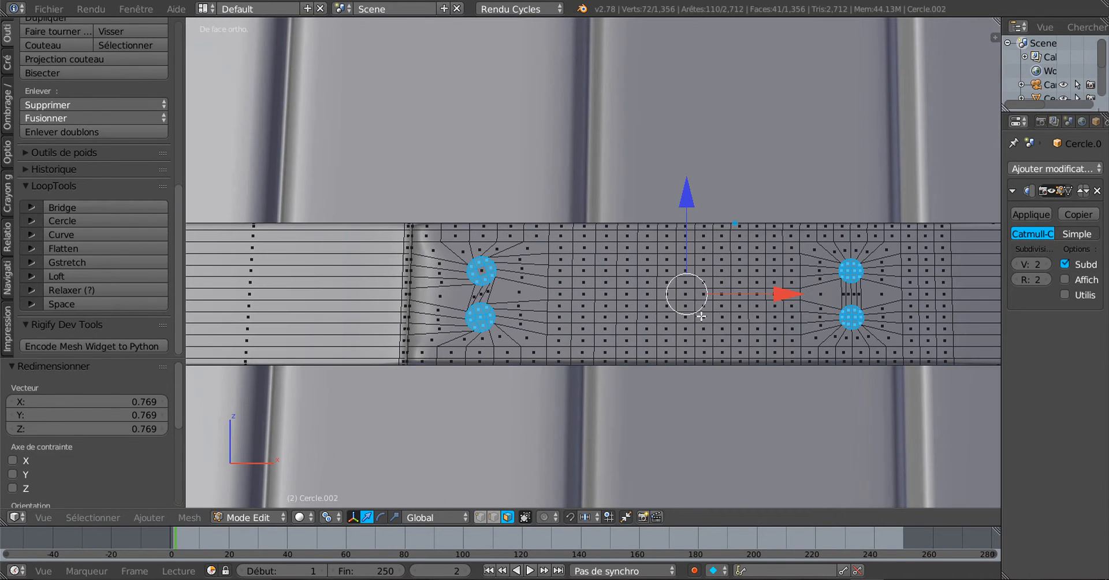
{"action": "key", "text": "c"}
{"action": "middle_click_drag", "start_coordinate": [863, 267], "coordinate": [850, 328]}
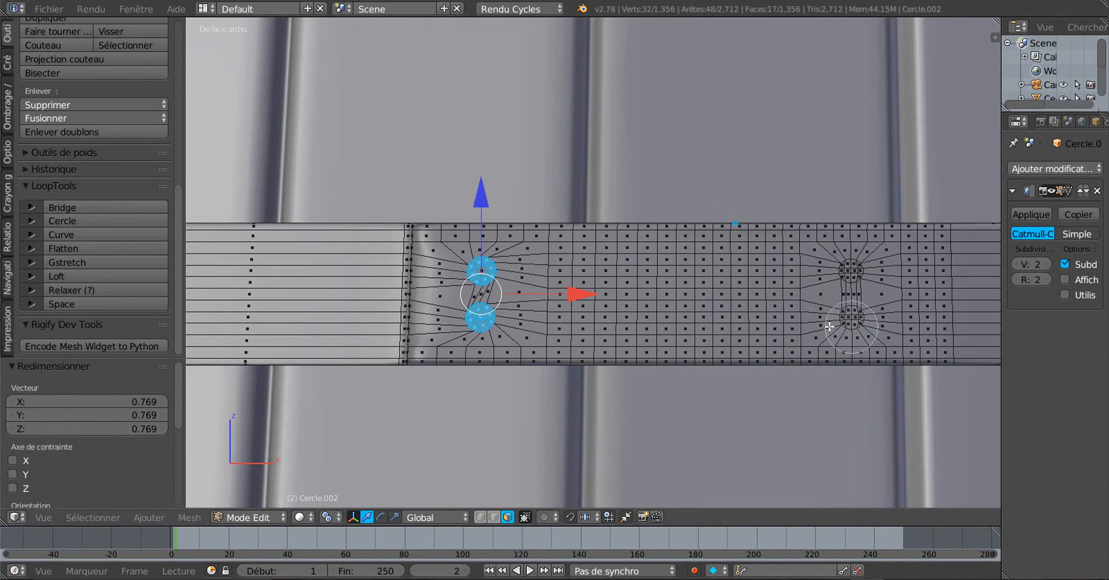
{"action": "key", "text": "Escape"}
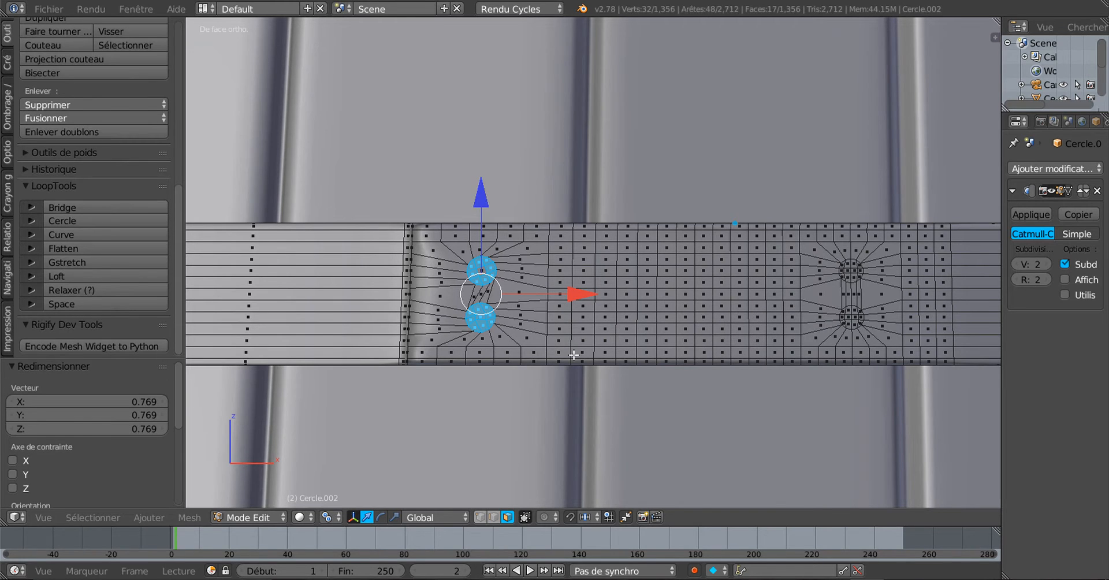
{"action": "key", "text": "r"}
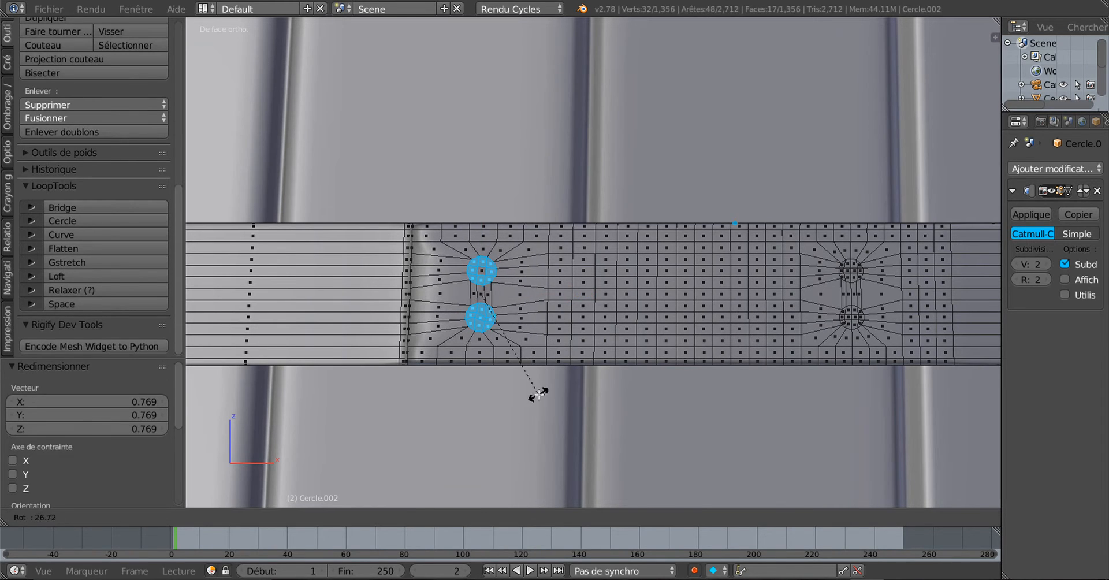
{"action": "left_click", "coordinate": [553, 391]}
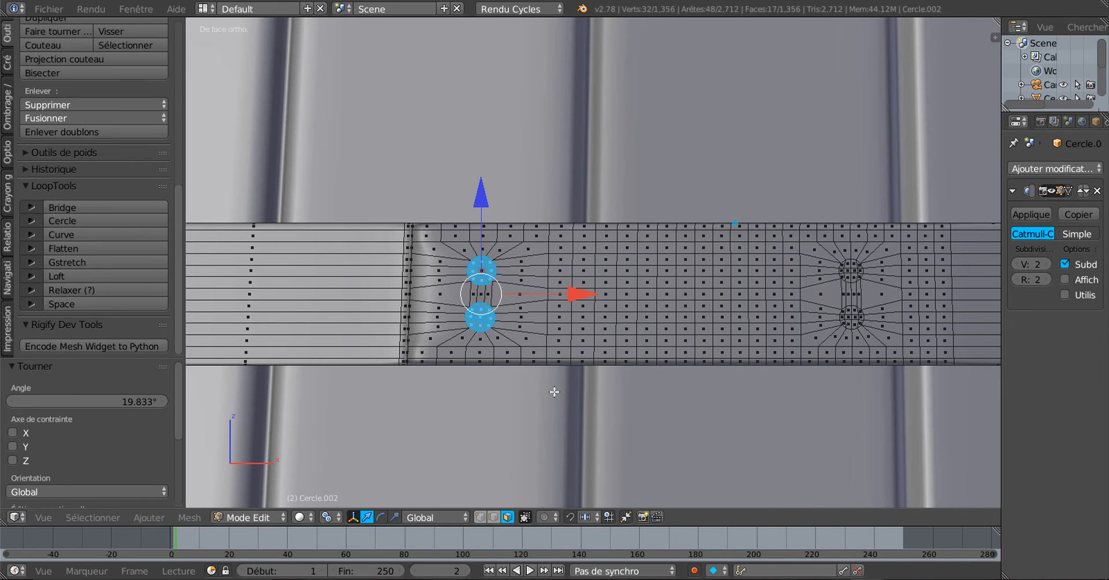
{"action": "middle_click_drag", "start_coordinate": [683, 348], "coordinate": [687, 347]}
{"action": "scroll", "coordinate": [496, 309], "scroll_direction": "up", "scroll_amount": 3}
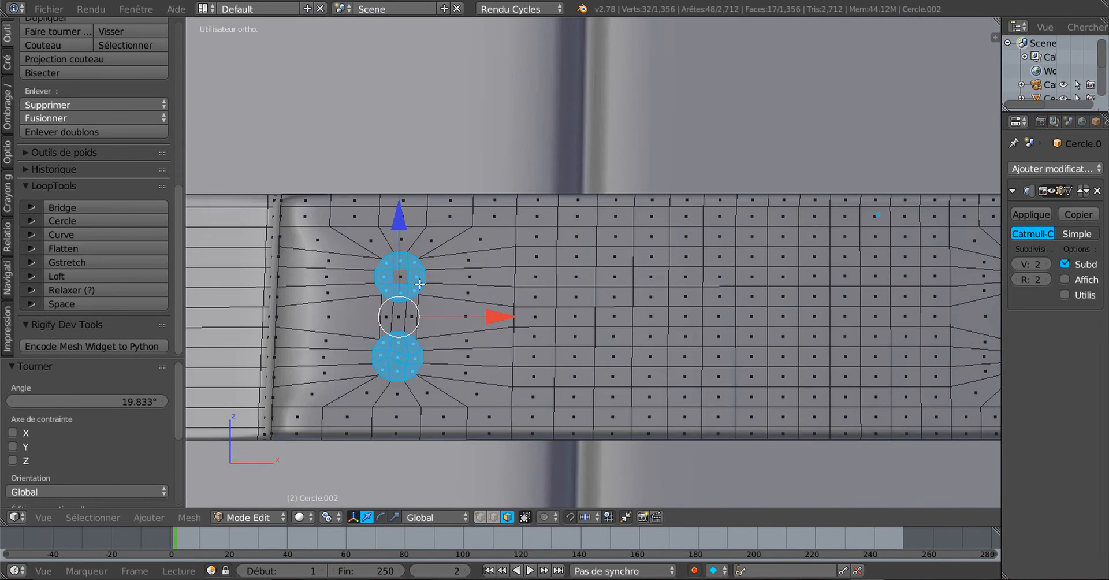
Complete the face selection of the left pair of circles on the metal band and add both circles of the right pair.
{"action": "right_click", "coordinate": [403, 279], "text": "shift"}
{"action": "scroll", "coordinate": [430, 295], "scroll_direction": "down", "scroll_amount": 1}
{"action": "scroll", "coordinate": [433, 298], "scroll_direction": "down", "scroll_amount": 1}
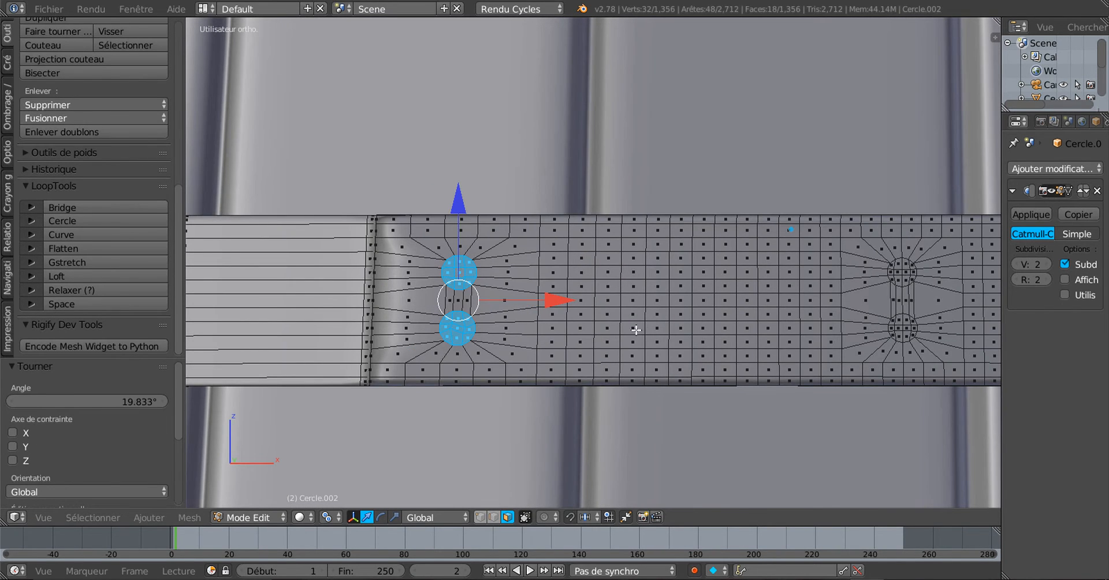
{"action": "middle_click_drag", "start_coordinate": [658, 370], "coordinate": [686, 330]}
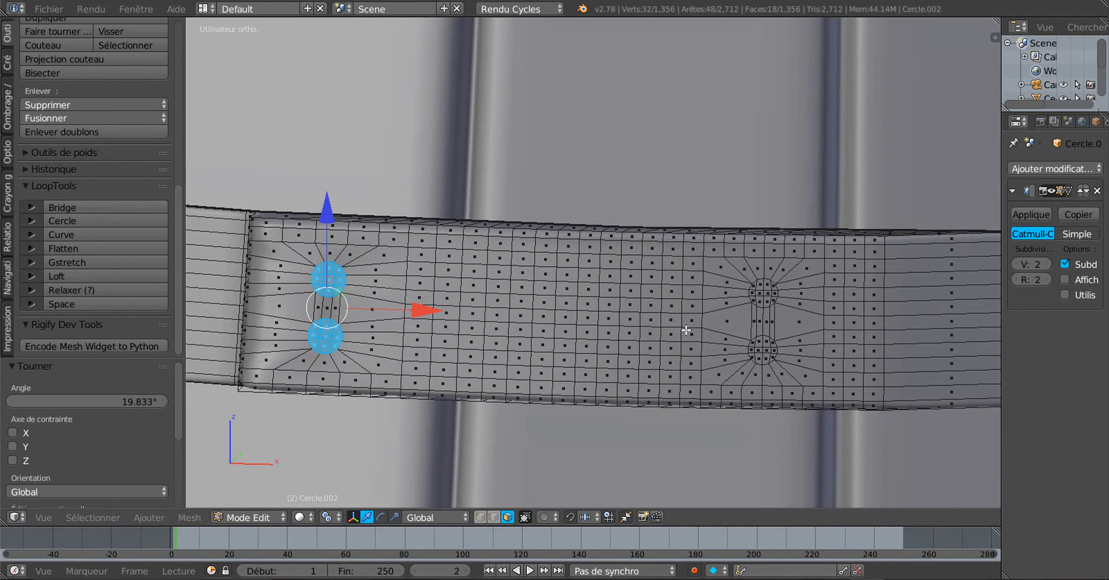
{"action": "key", "text": "KP_1"}
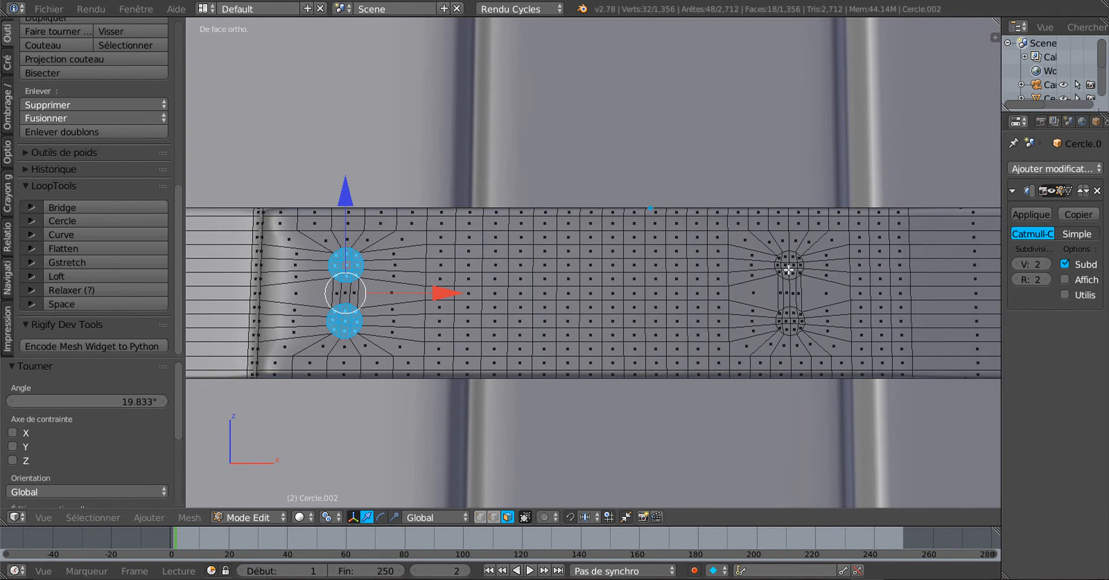
{"action": "scroll", "coordinate": [787, 268], "scroll_direction": "up", "scroll_amount": 2}
{"action": "middle_click_drag", "start_coordinate": [829, 281], "coordinate": [686, 307], "text": "shift"}
{"action": "key", "text": "c"}
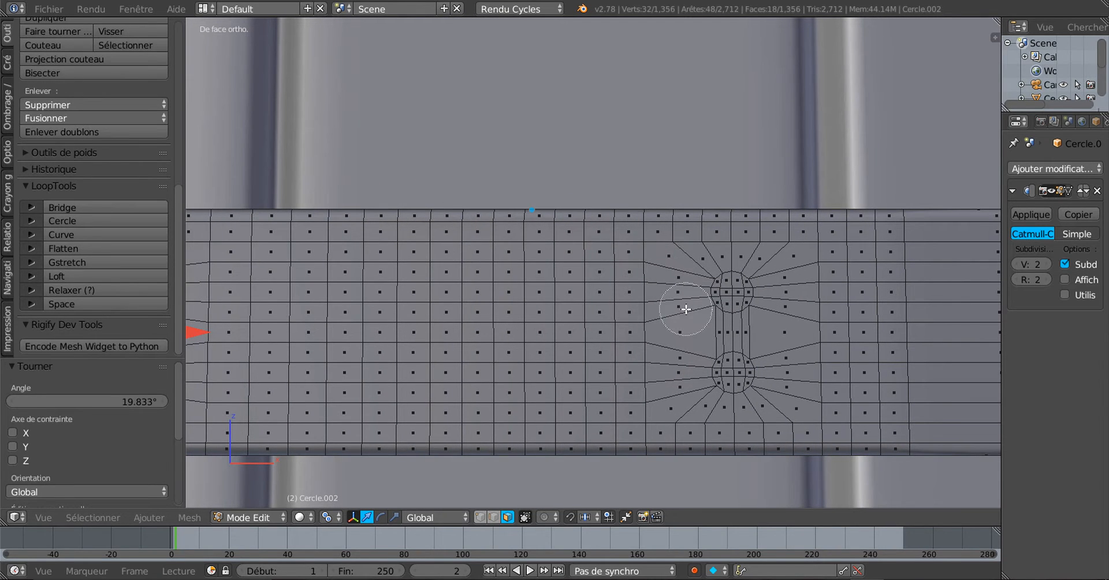
{"action": "scroll", "coordinate": [726, 300], "scroll_direction": "up", "scroll_amount": 4}
{"action": "left_click", "coordinate": [729, 294]}
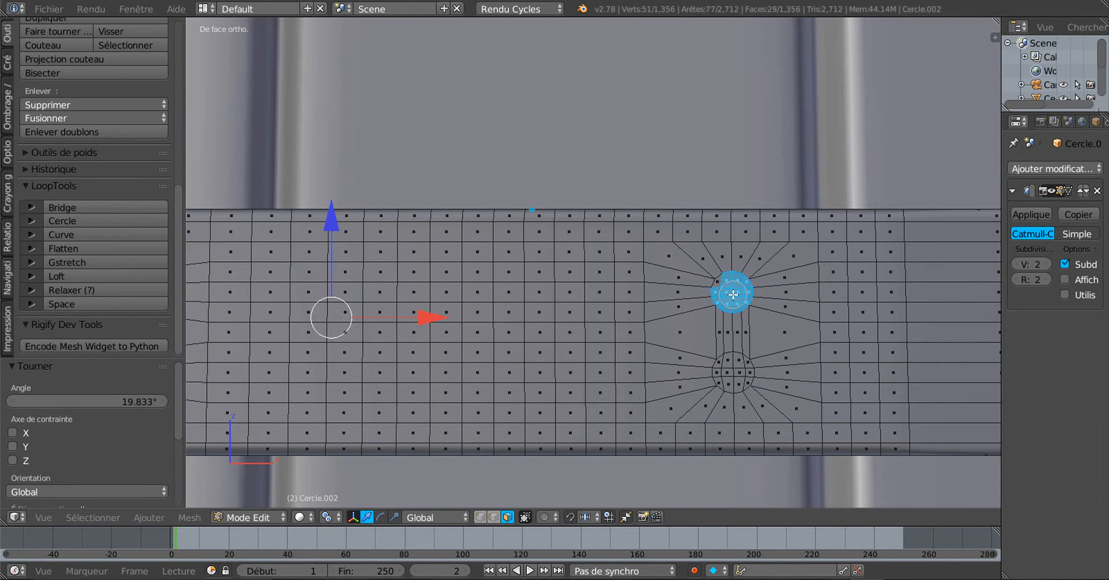
{"action": "left_click", "coordinate": [730, 375]}
{"action": "left_click", "coordinate": [729, 374]}
{"action": "right_click", "coordinate": [730, 375]}
{"action": "scroll", "coordinate": [730, 374], "scroll_direction": "down", "scroll_amount": 4}
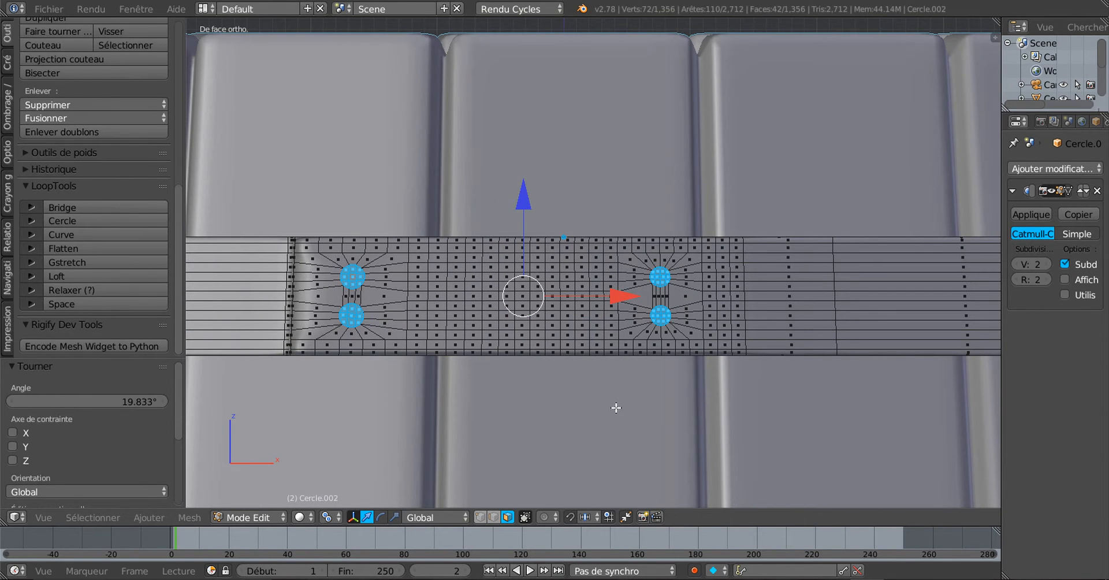
Deselect the left pair of circles and scale the right pair by 1.181.
{"action": "key", "text": "s"}
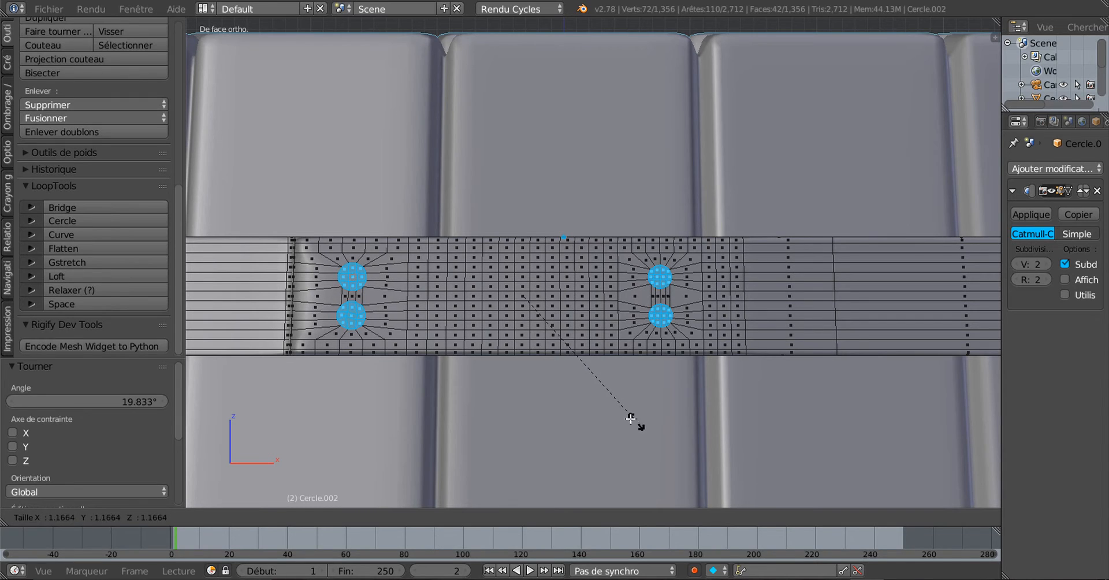
{"action": "left_click", "coordinate": [631, 419]}
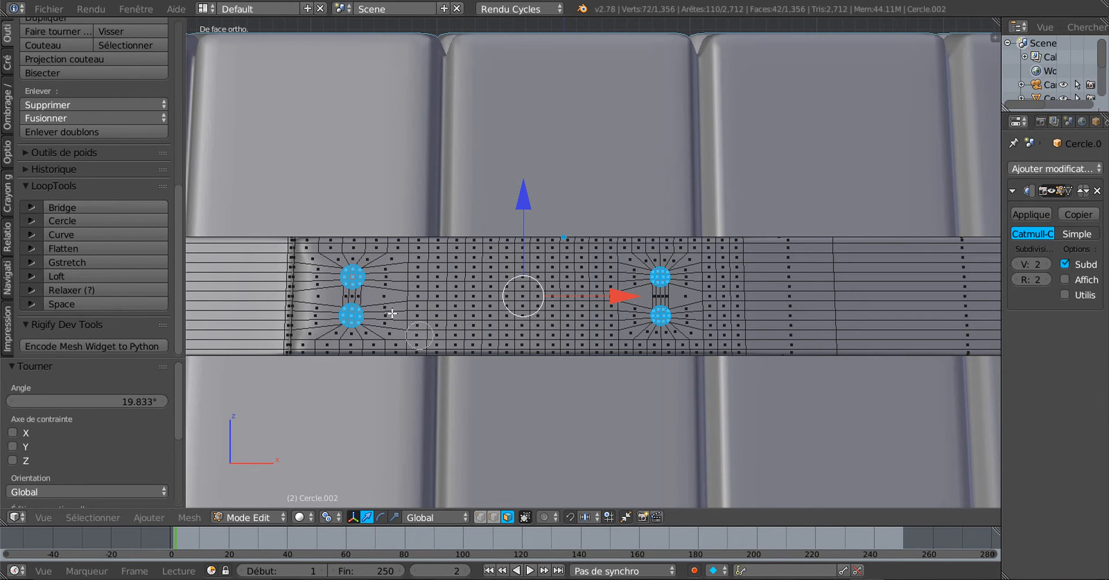
{"action": "key", "text": "c"}
{"action": "mouse_move", "coordinate": [370, 283]}
{"action": "middle_mouse_down"}
{"action": "mouse_move", "coordinate": [351, 277]}
{"action": "mouse_move", "coordinate": [347, 303]}
{"action": "middle_mouse_up"}
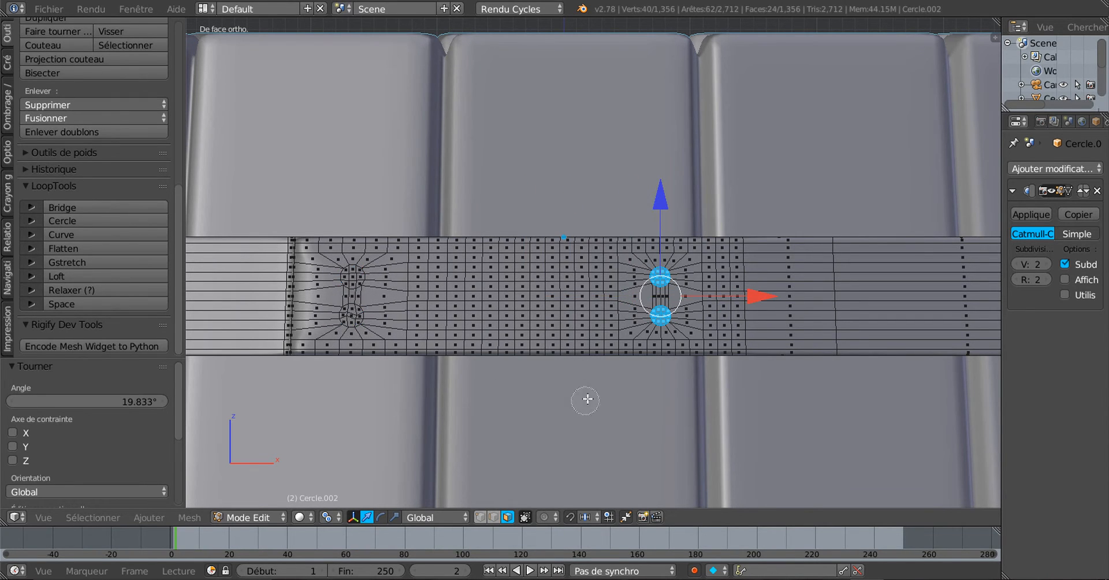
{"action": "key", "text": "Escape"}
{"action": "key", "text": "s"}
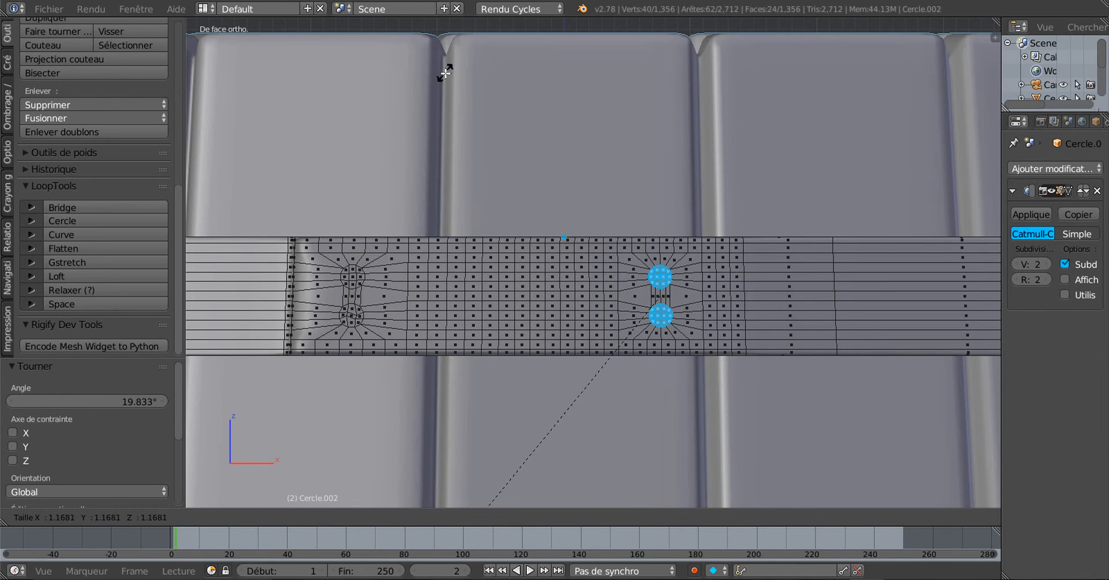
{"action": "left_click", "coordinate": [432, 87]}
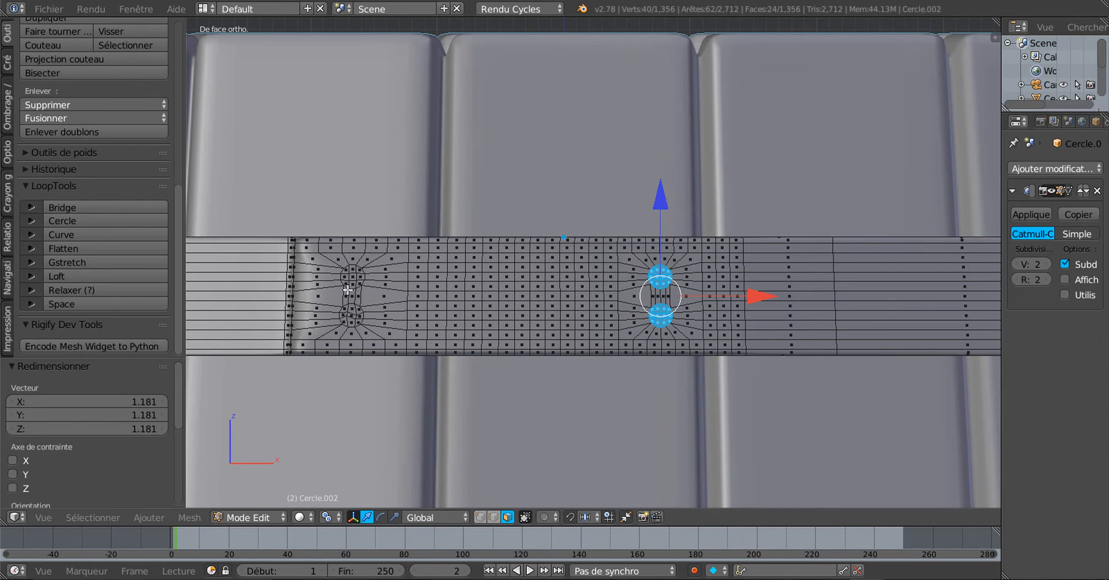
Add the upper and lower circles of the left pair back to the face selection.
{"action": "scroll", "coordinate": [347, 290], "scroll_direction": "up", "scroll_amount": 2}
{"action": "key", "text": "c"}
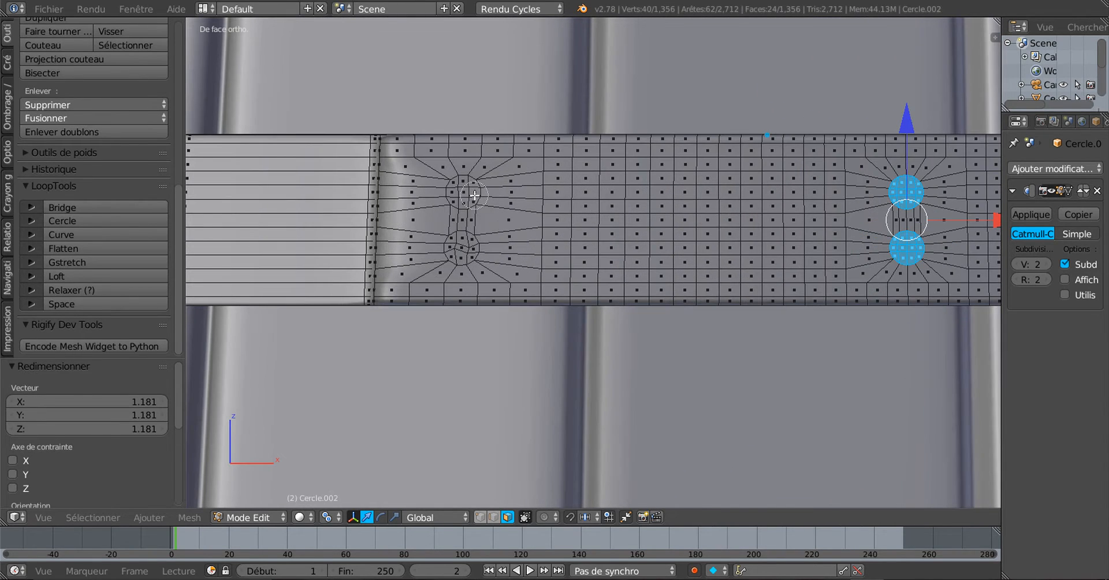
{"action": "left_click", "coordinate": [463, 192]}
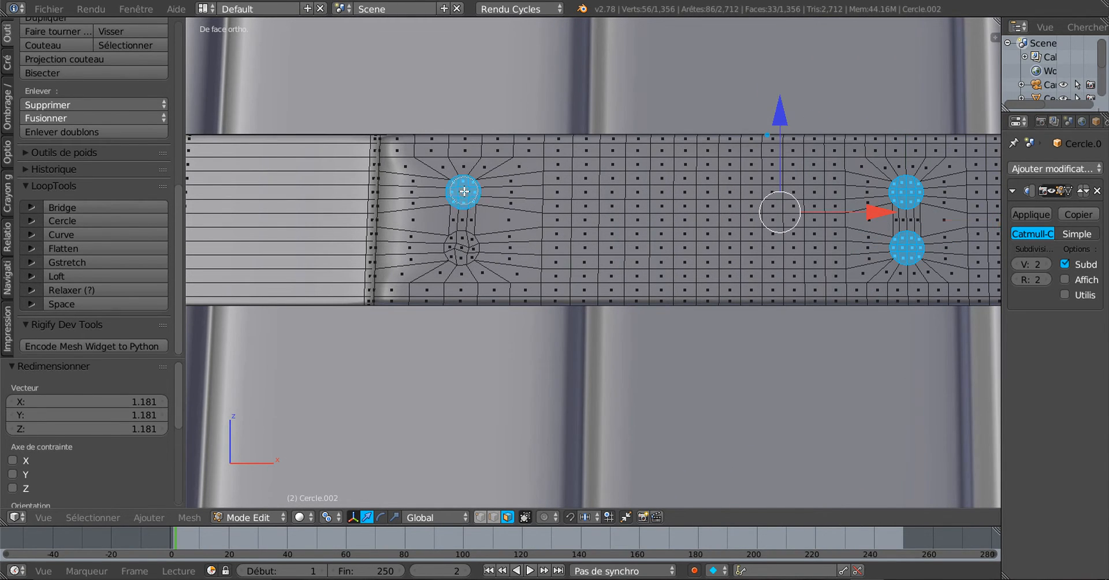
{"action": "left_click", "coordinate": [463, 249]}
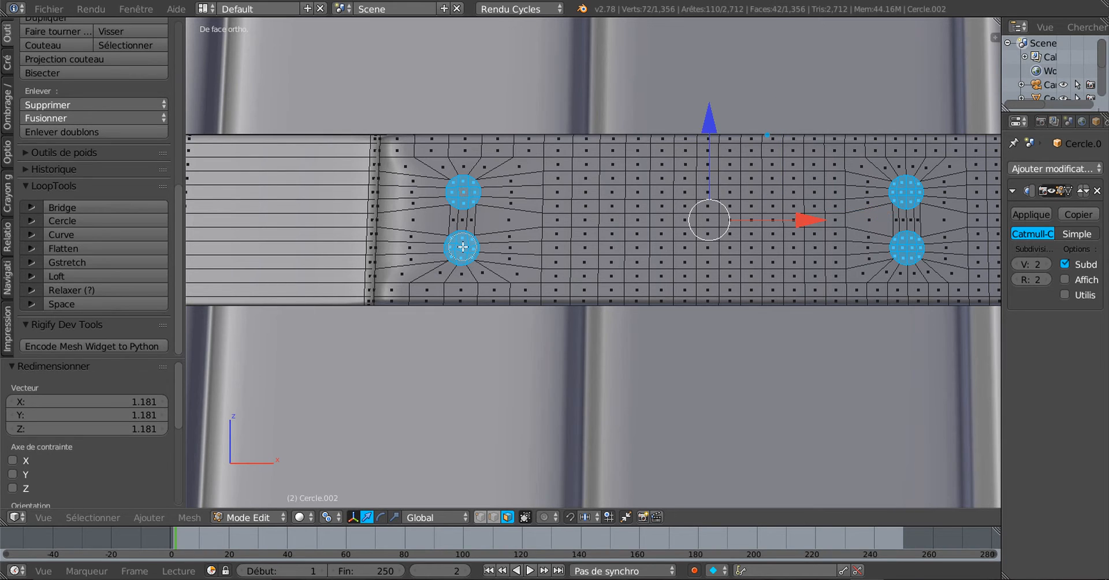
{"action": "key", "text": "Escape"}
Extrude the four selected circles into rivets and move the new faces -0.008 along Y.
{"action": "scroll", "coordinate": [644, 198], "scroll_direction": "down", "scroll_amount": 4}
{"action": "middle_click_drag", "start_coordinate": [643, 197], "coordinate": [540, 238]}
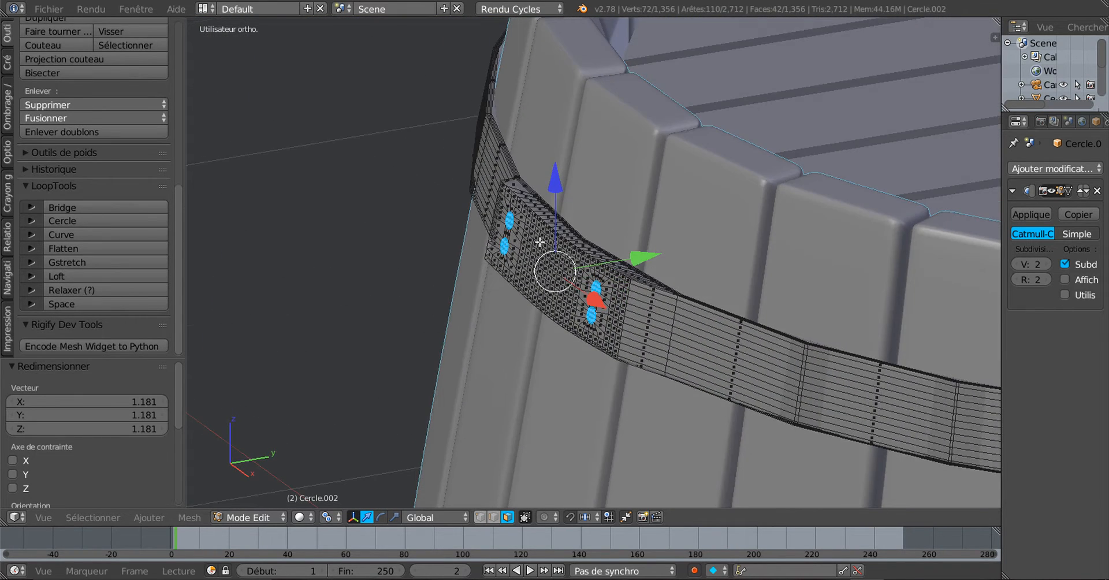
{"action": "scroll", "coordinate": [540, 234], "scroll_direction": "up", "scroll_amount": 2}
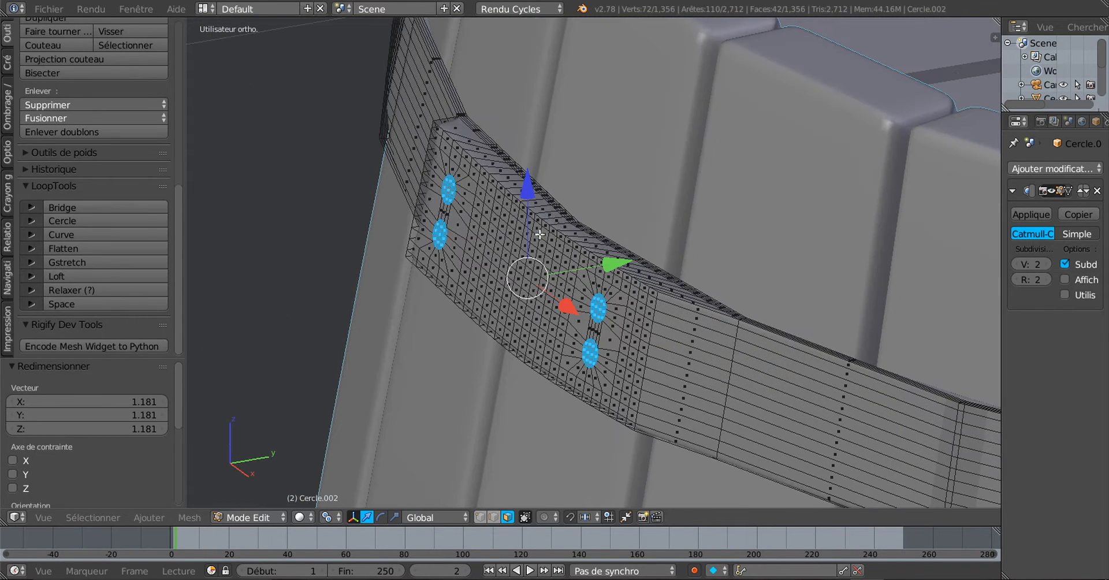
{"action": "key", "text": "e"}
{"action": "right_click", "coordinate": [622, 211]}
{"action": "left_click_drag", "start_coordinate": [613, 270], "coordinate": [605, 274]}
Add a loop cut around the upper rivet of the right pair, close to its outer face.
{"action": "middle_click_drag", "start_coordinate": [619, 291], "coordinate": [449, 240]}
{"action": "key", "text": "ctrl+r"}
{"action": "left_click", "coordinate": [446, 237]}
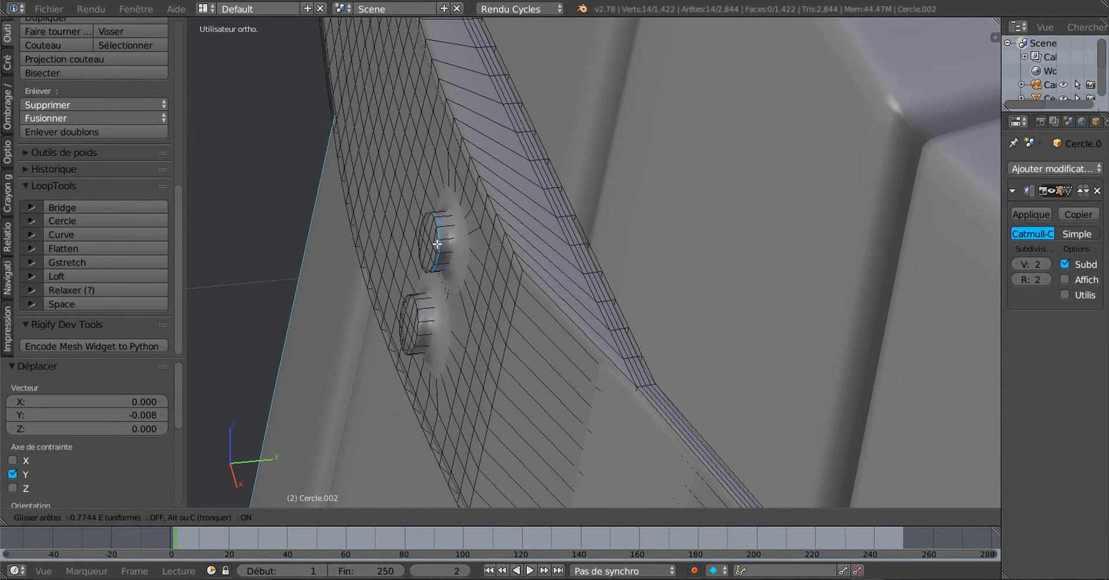
{"action": "left_click", "coordinate": [437, 253]}
Add two loop cuts around the lower rivet of the right pair, one near its outer face and one near its base.
{"action": "key", "text": "ctrl+r"}
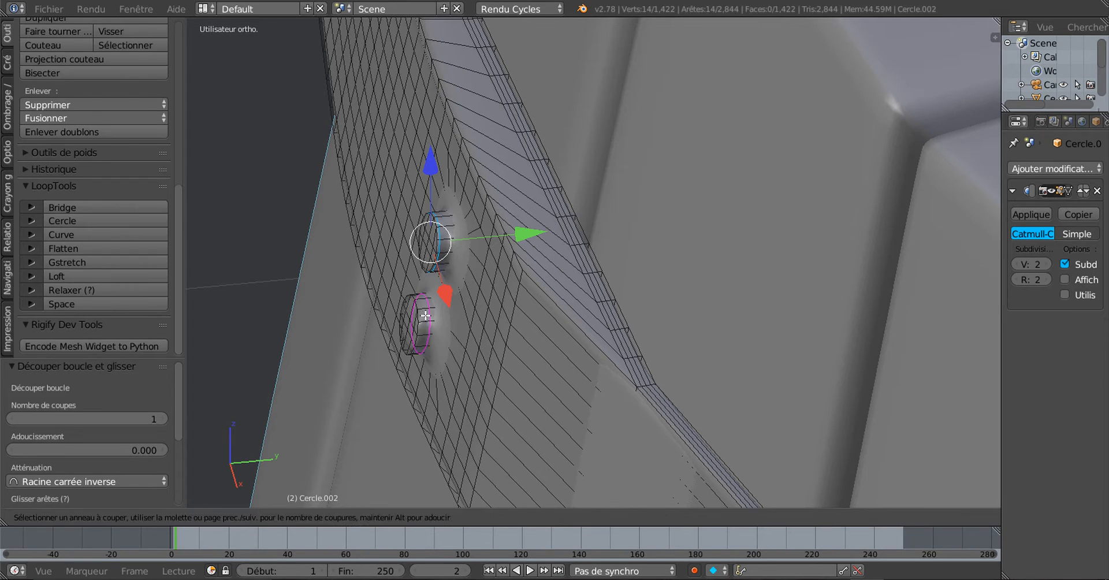
{"action": "left_click", "coordinate": [426, 316]}
{"action": "left_click", "coordinate": [418, 325]}
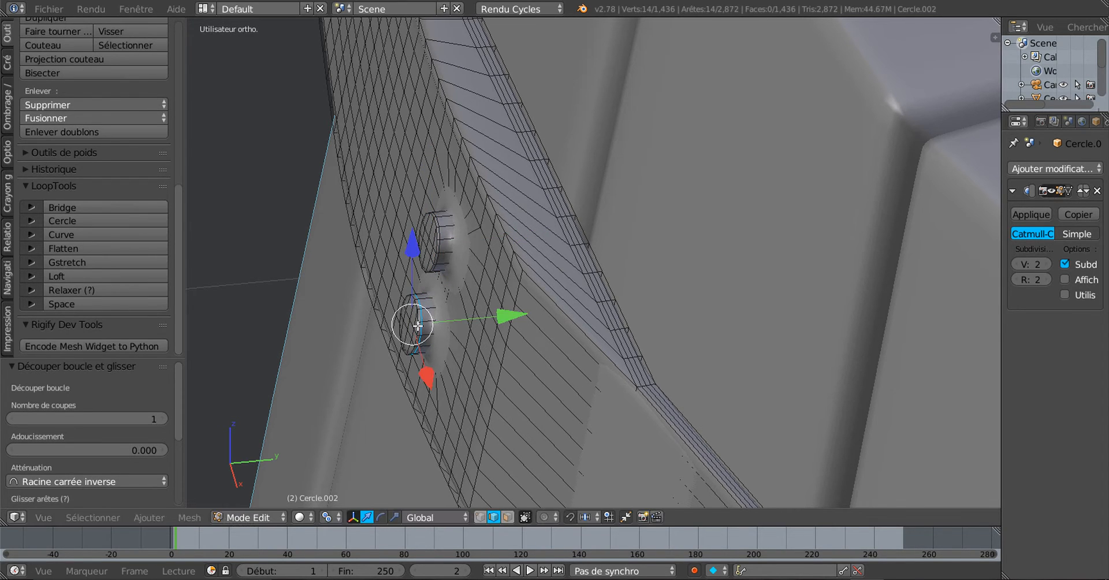
{"action": "key", "text": "ctrl+r"}
{"action": "left_click", "coordinate": [430, 308]}
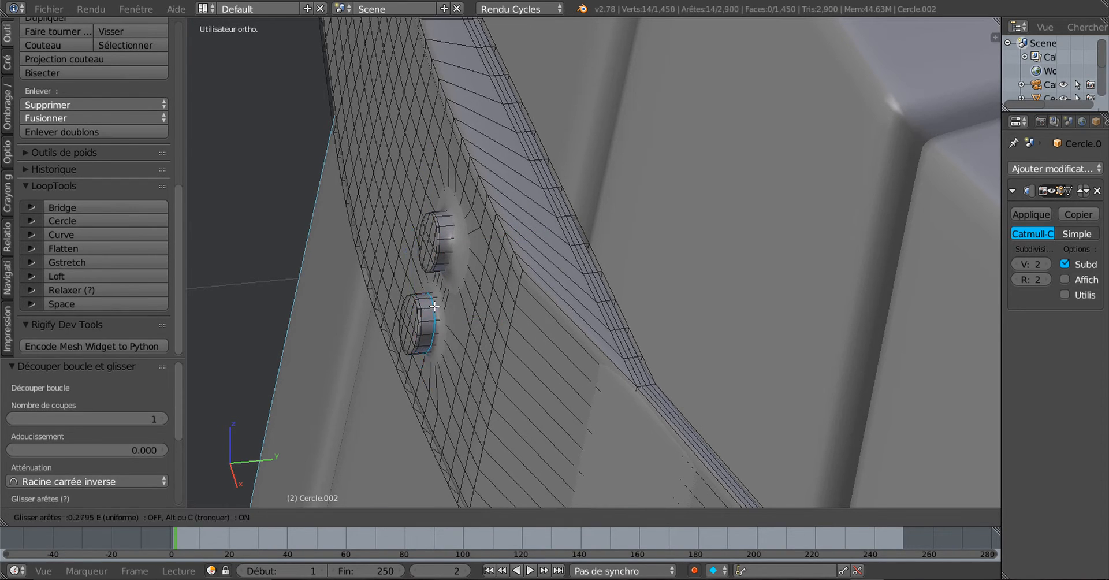
{"action": "left_click", "coordinate": [436, 293]}
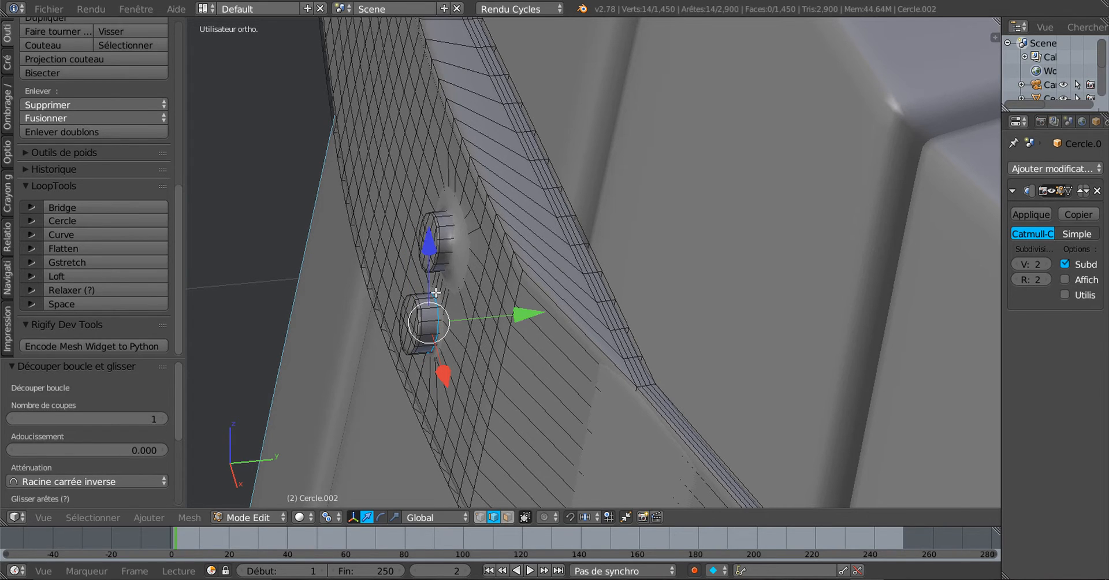
Add a second loop cut to the right pair's upper rivet and edge-slide it toward the base by a factor of 0.808.
{"action": "key", "text": "ctrl+r"}
{"action": "left_click", "coordinate": [445, 238]}
{"action": "left_click", "coordinate": [448, 241]}
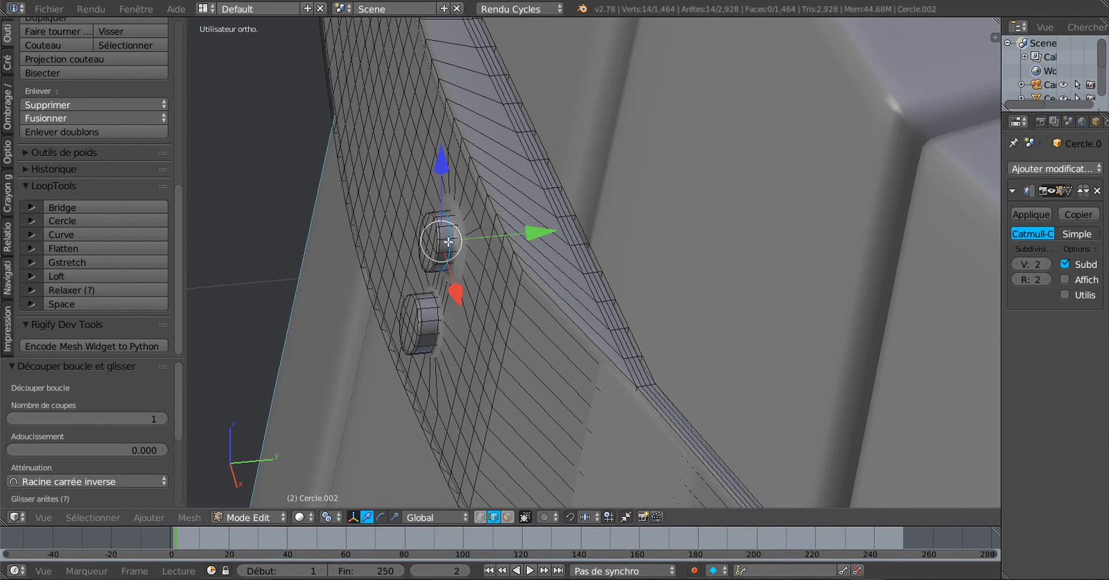
{"action": "key", "text": "g"}
{"action": "key", "text": "g"}
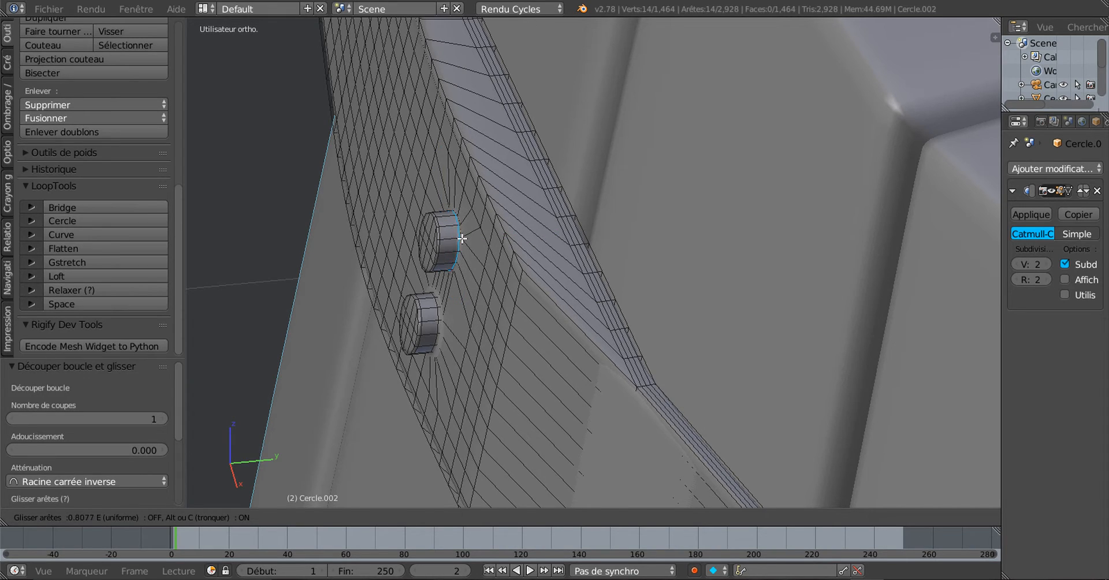
{"action": "left_click", "coordinate": [459, 239]}
Add two loop cuts around the upper rivet of the left pair, one near its base and one near its outer face.
{"action": "middle_click_drag", "start_coordinate": [460, 240], "coordinate": [712, 261]}
{"action": "scroll", "coordinate": [712, 260], "scroll_direction": "up", "scroll_amount": 4}
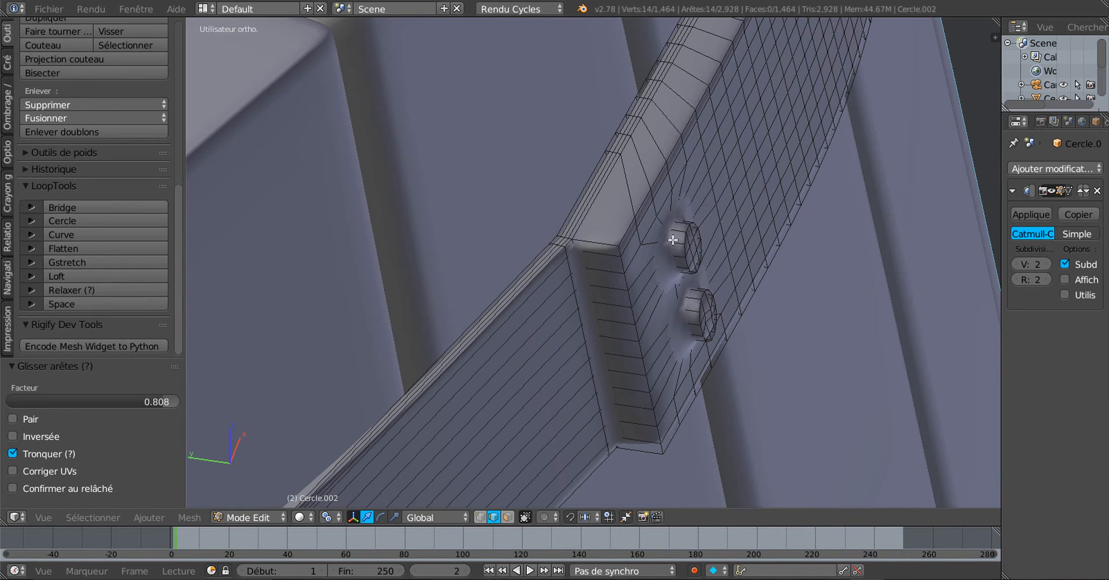
{"action": "key", "text": "ctrl+r"}
{"action": "left_click", "coordinate": [671, 242]}
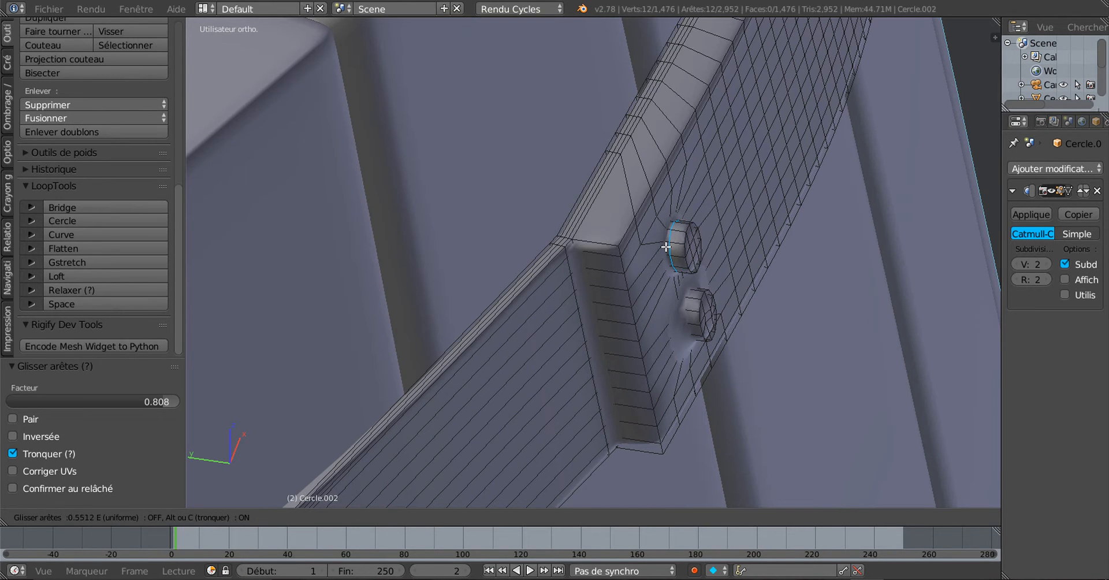
{"action": "left_click", "coordinate": [665, 245]}
{"action": "middle_click_drag", "start_coordinate": [665, 245], "coordinate": [706, 239]}
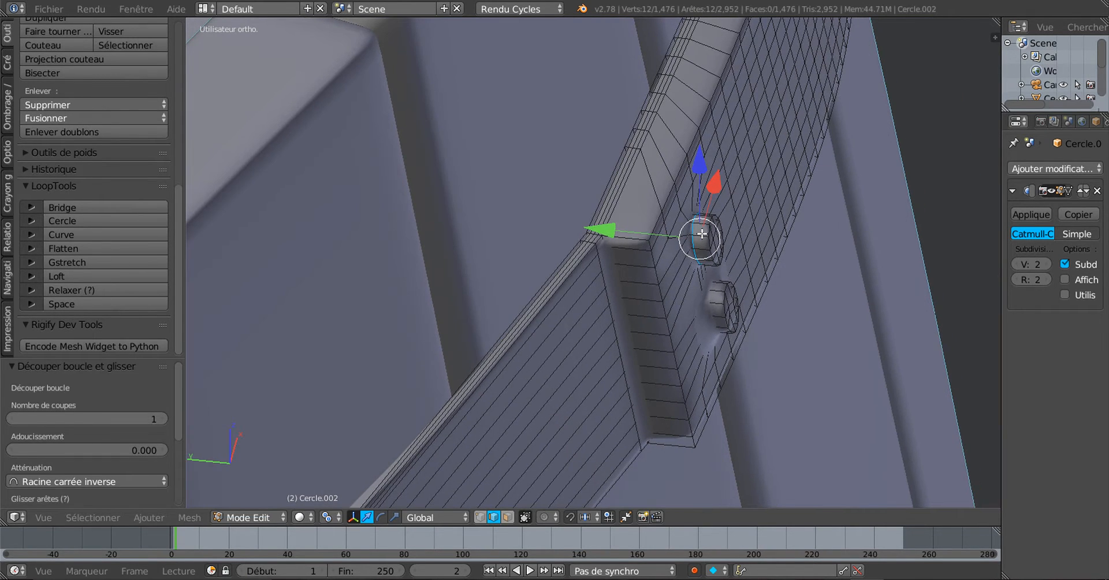
{"action": "key", "text": "ctrl+r"}
{"action": "left_click", "coordinate": [704, 240]}
{"action": "left_click", "coordinate": [708, 259]}
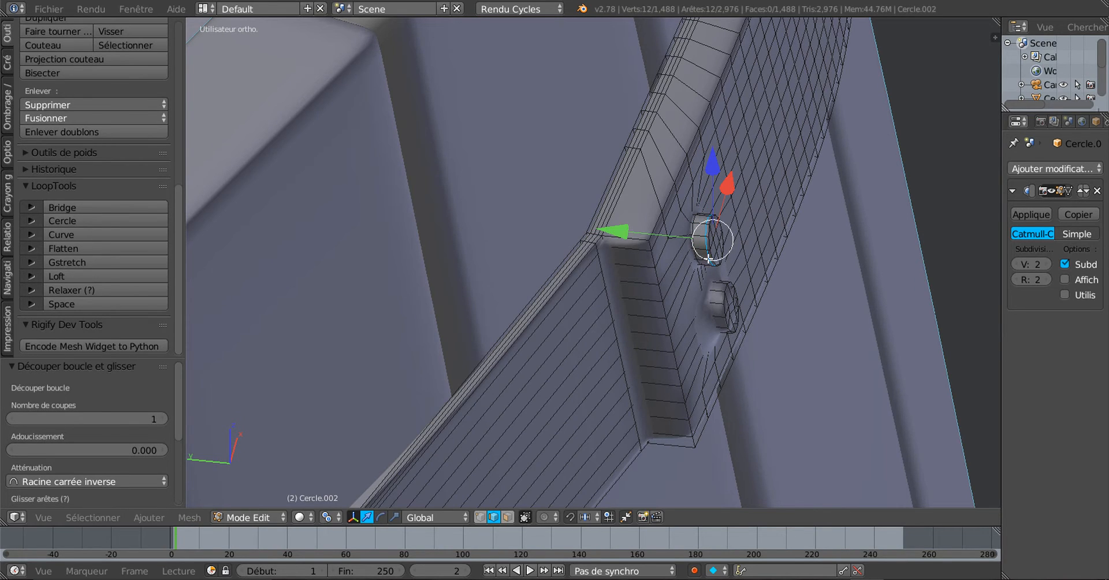
Add two loop cuts around the lower rivet of the left pair to sharpen its base and outer edge.
{"action": "key", "text": "ctrl+r"}
{"action": "left_click", "coordinate": [715, 301]}
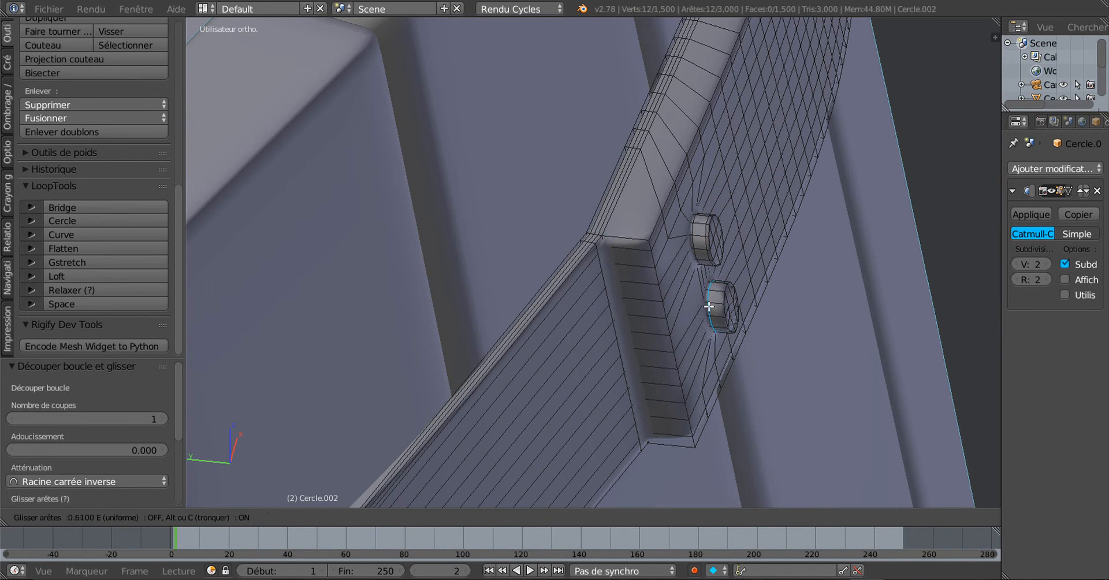
{"action": "left_click", "coordinate": [706, 308]}
{"action": "key", "text": "ctrl+r"}
{"action": "left_click", "coordinate": [714, 303]}
{"action": "left_click", "coordinate": [715, 303]}
Return the band to Object Mode and examine the finished rivets on the barrel.
{"action": "key", "text": "Tab"}
{"action": "scroll", "coordinate": [688, 313], "scroll_direction": "down", "scroll_amount": 4}
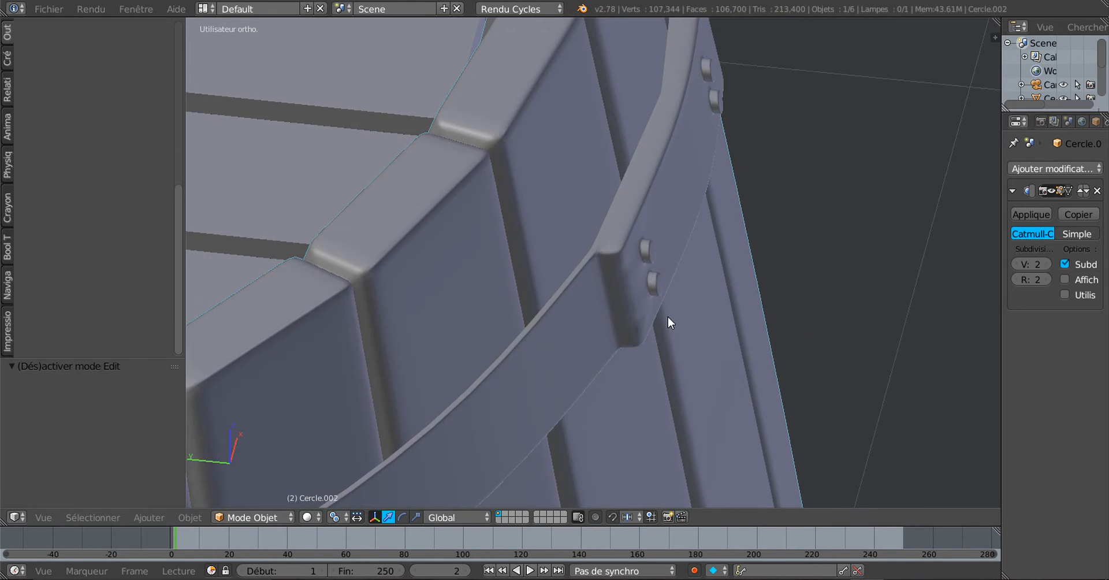
{"action": "middle_click_drag", "start_coordinate": [668, 319], "coordinate": [720, 304]}
{"action": "scroll", "coordinate": [422, 272], "scroll_direction": "down", "scroll_amount": 4}
{"action": "scroll", "coordinate": [693, 289], "scroll_direction": "up", "scroll_amount": 3}
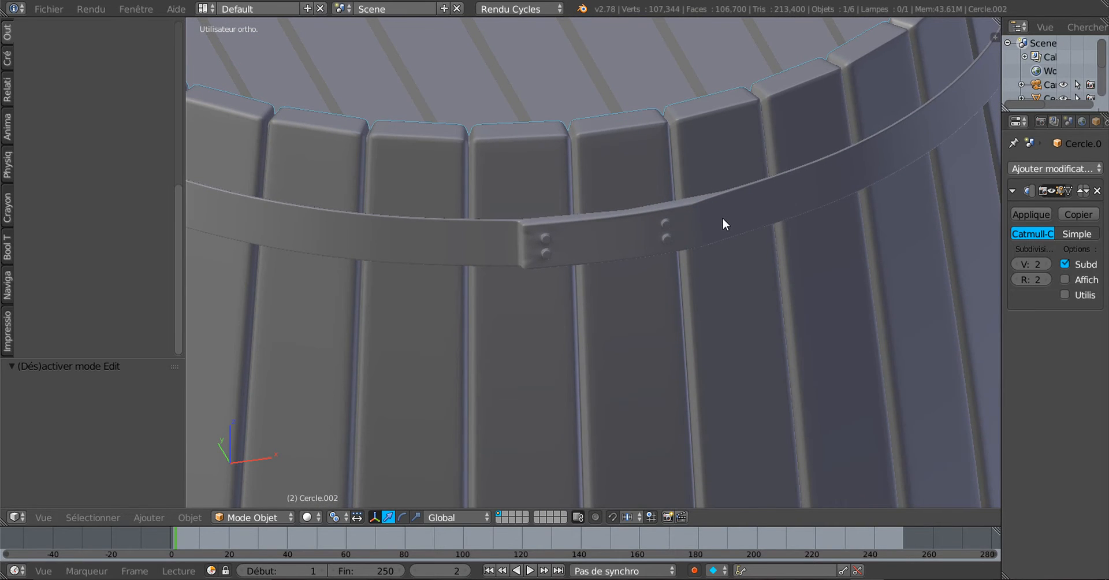
{"action": "key", "text": "Tab"}
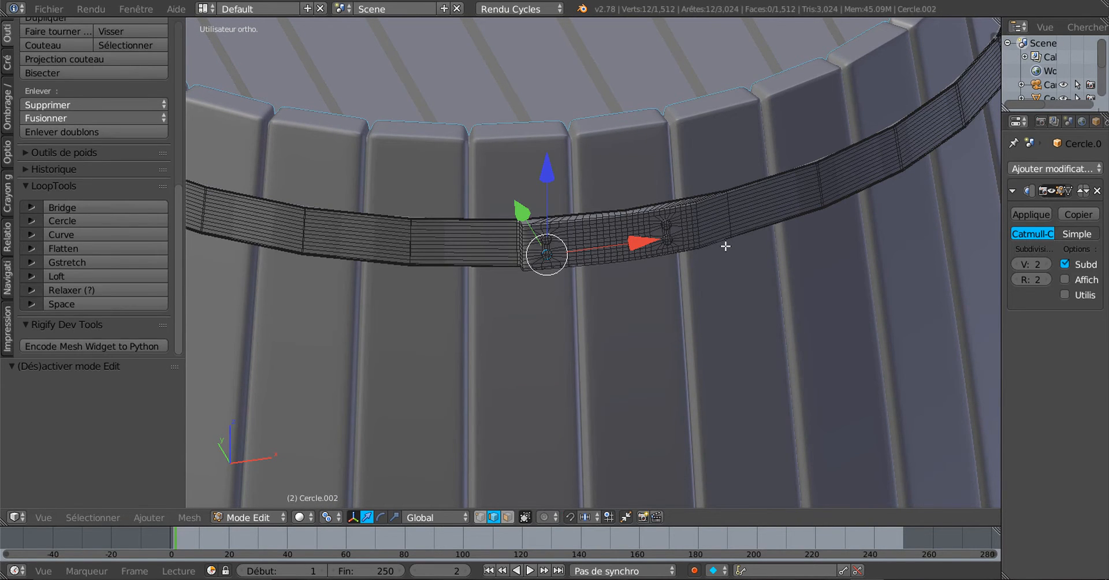
{"action": "key", "text": "Tab"}
{"action": "scroll", "coordinate": [725, 245], "scroll_direction": "down", "scroll_amount": 2}
{"action": "middle_click_drag", "start_coordinate": [690, 286], "coordinate": [688, 278]}
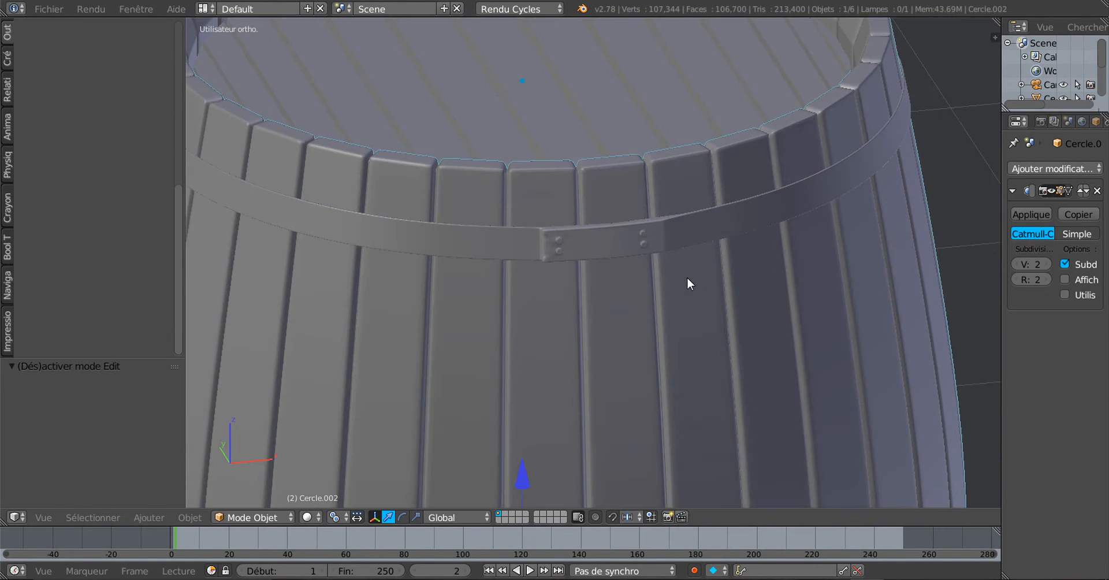
Duplicate the riveted band in place and move the copy -0.205 along Z.
{"action": "right_click", "coordinate": [682, 231]}
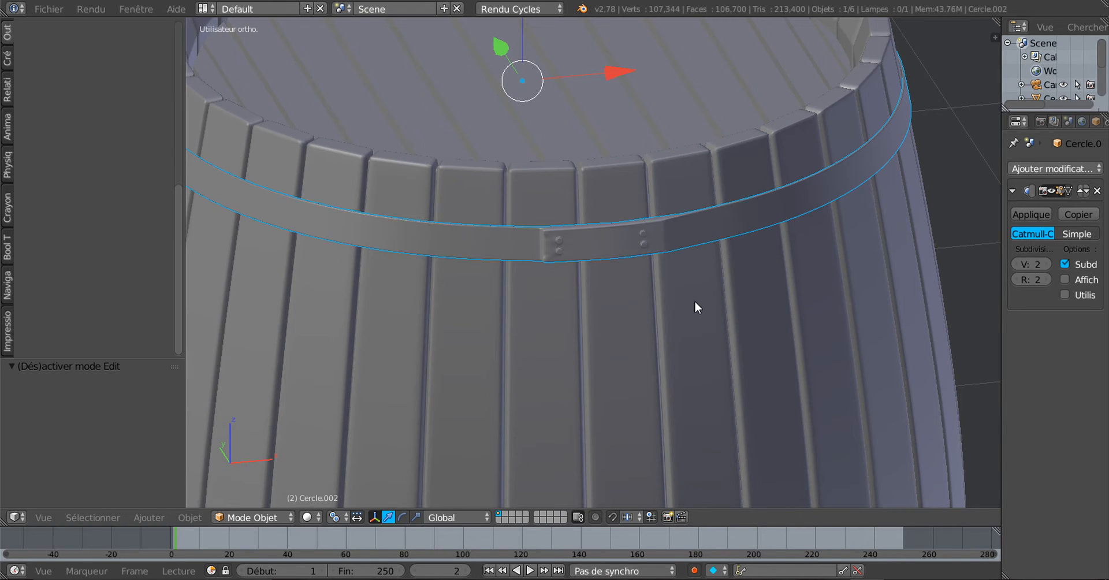
{"action": "key", "text": "shift+d"}
{"action": "right_click", "coordinate": [694, 300]}
{"action": "scroll", "coordinate": [564, 179], "scroll_direction": "down", "scroll_amount": 4}
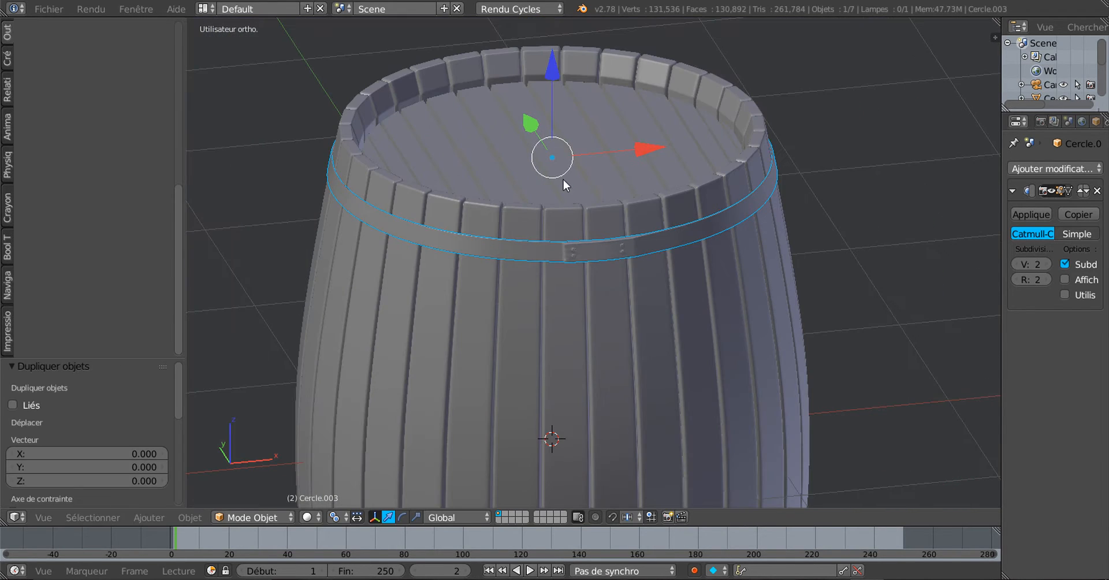
{"action": "left_click_drag", "start_coordinate": [544, 71], "coordinate": [557, 106]}
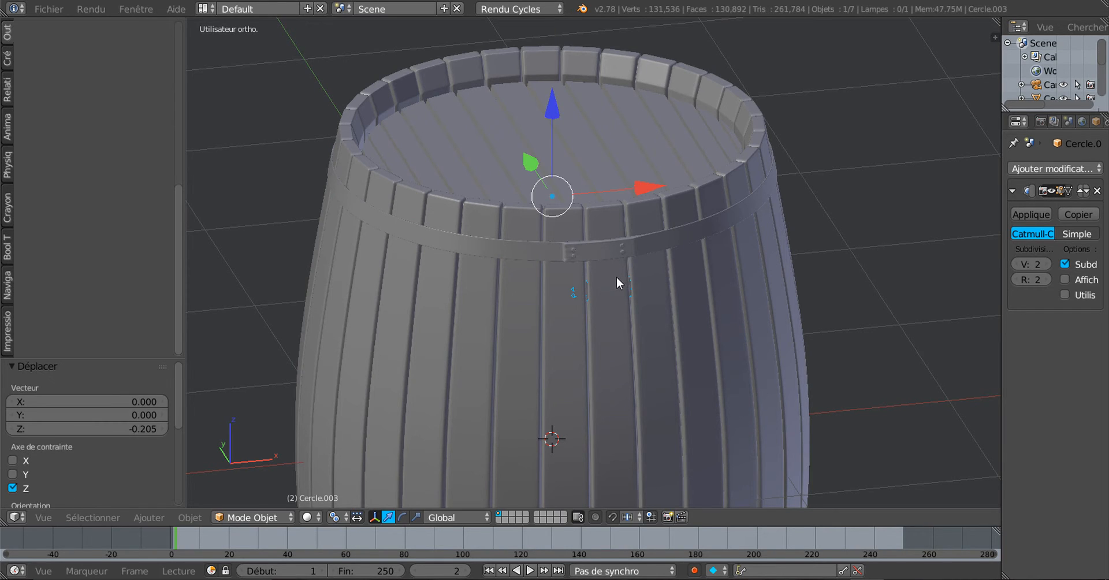
Scale the duplicated band uniformly by 1.081 and check its fit around the barrel.
{"action": "key", "text": "s"}
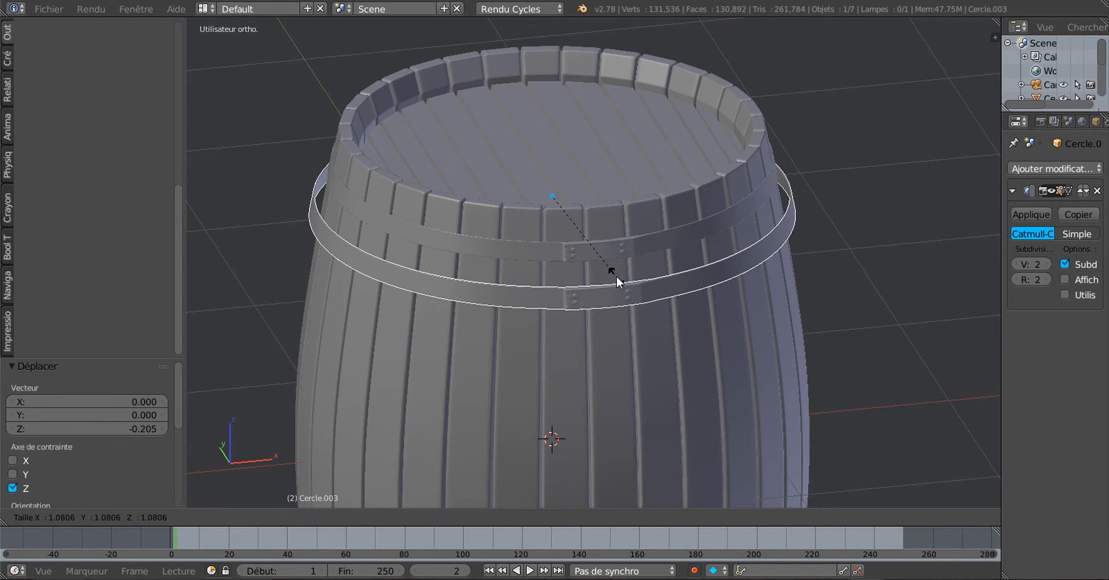
{"action": "left_click", "coordinate": [615, 276]}
{"action": "scroll", "coordinate": [706, 279], "scroll_direction": "up", "scroll_amount": 3}
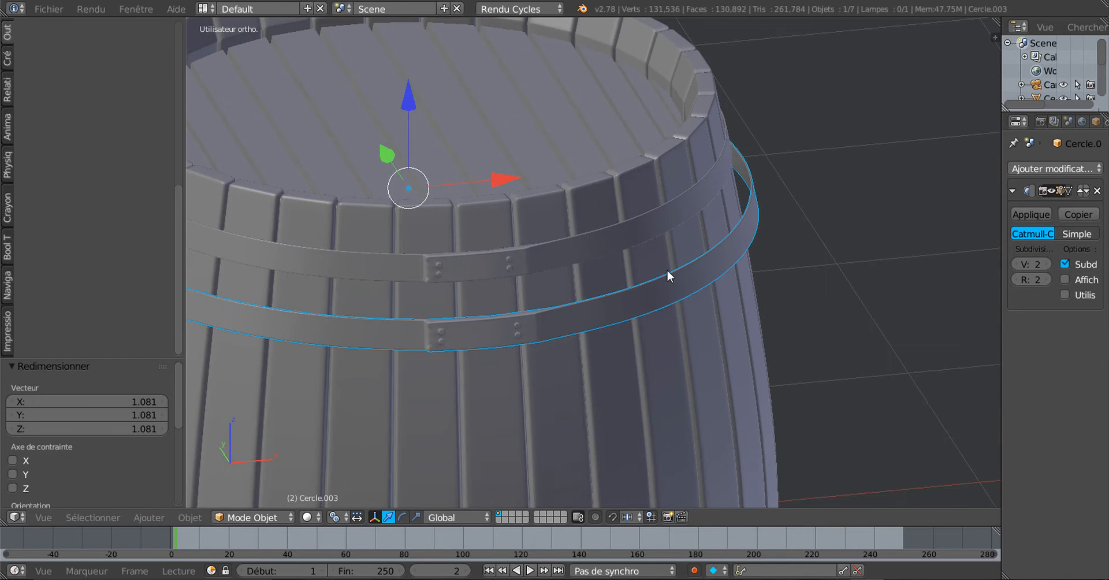
{"action": "scroll", "coordinate": [743, 224], "scroll_direction": "down", "scroll_amount": 4}
{"action": "key", "text": "KP_7"}
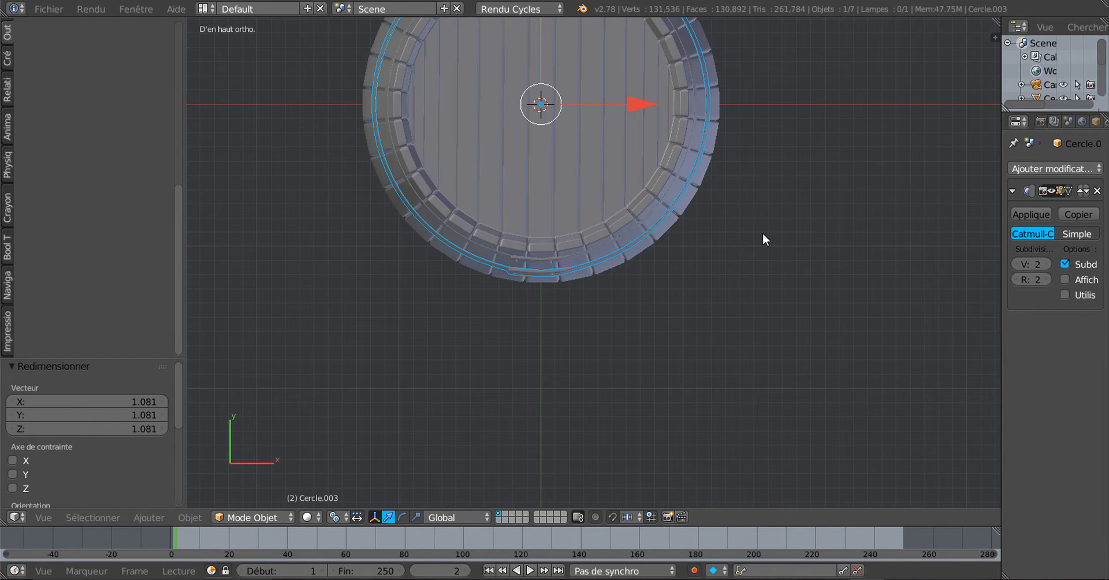
{"action": "key", "text": "KP_1"}
{"action": "scroll", "coordinate": [730, 212], "scroll_direction": "down", "scroll_amount": 4, "text": "shift"}
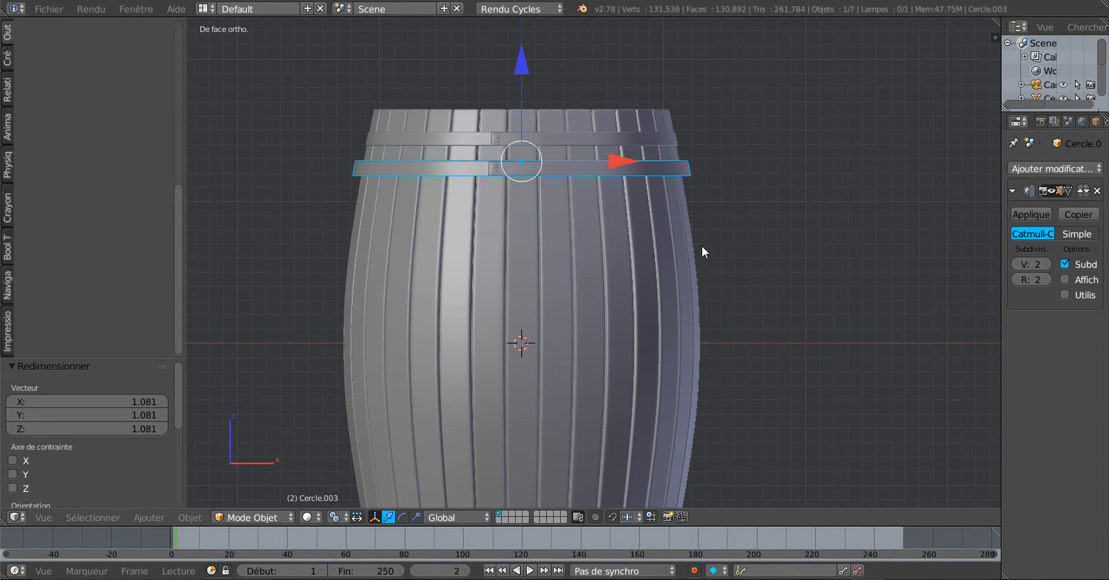
{"action": "middle_click_drag", "start_coordinate": [658, 300], "coordinate": [624, 375]}
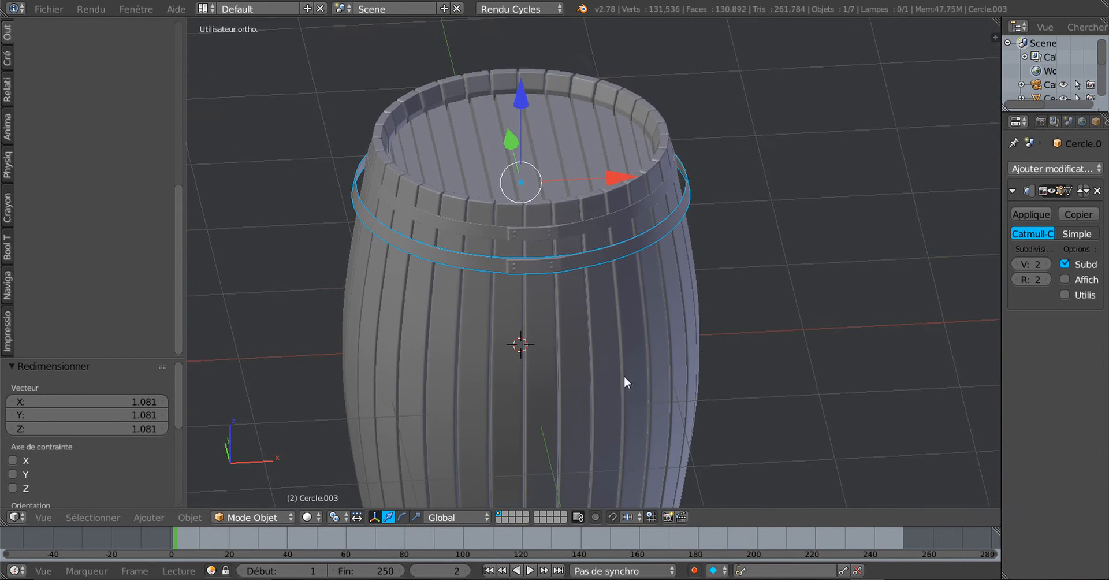
Change the transform pivot mode and scale the second band uniformly by 0.963.
{"action": "left_click", "coordinate": [335, 517]}
{"action": "left_click", "coordinate": [342, 455]}
{"action": "scroll", "coordinate": [698, 332], "scroll_direction": "up", "scroll_amount": 3}
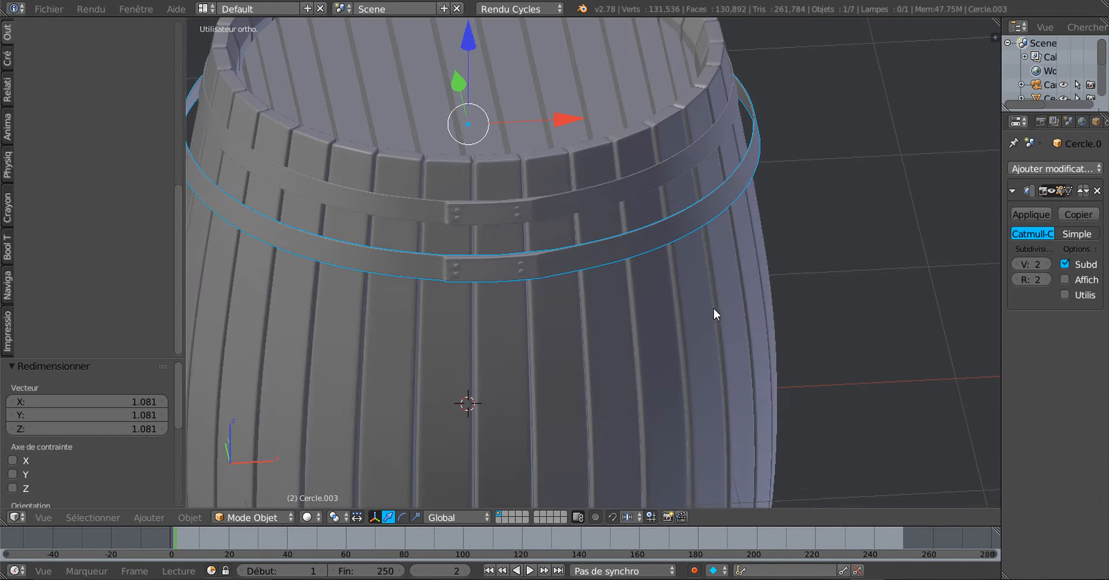
{"action": "key", "text": "s"}
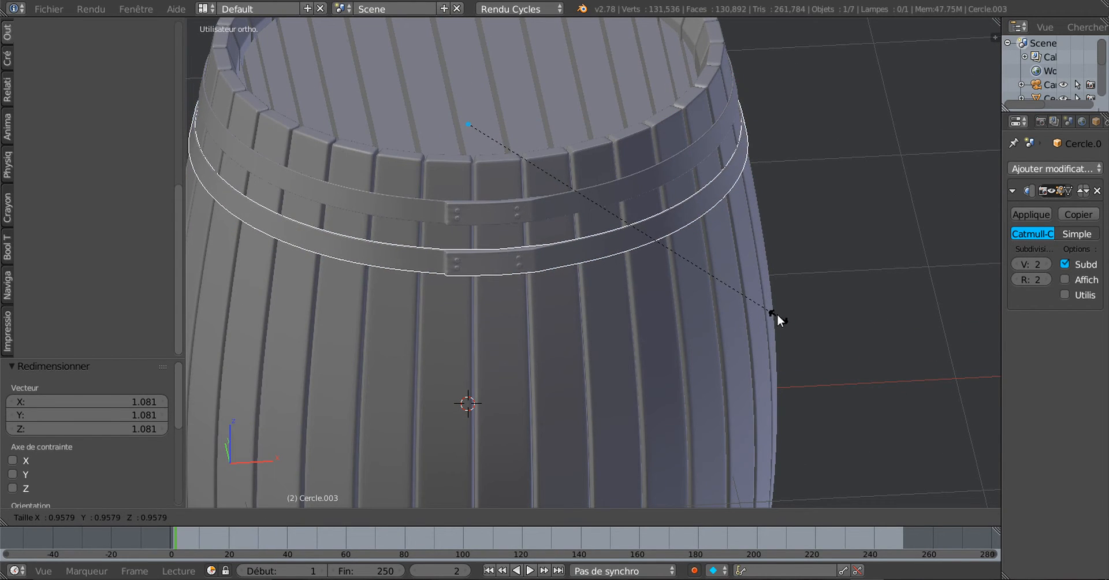
{"action": "left_click", "coordinate": [795, 326]}
Fine-tune the second band's fit against the staves by scaling it uniformly by 0.995.
{"action": "middle_click_drag", "start_coordinate": [795, 326], "coordinate": [745, 156]}
{"action": "scroll", "coordinate": [805, 286], "scroll_direction": "up", "scroll_amount": 3}
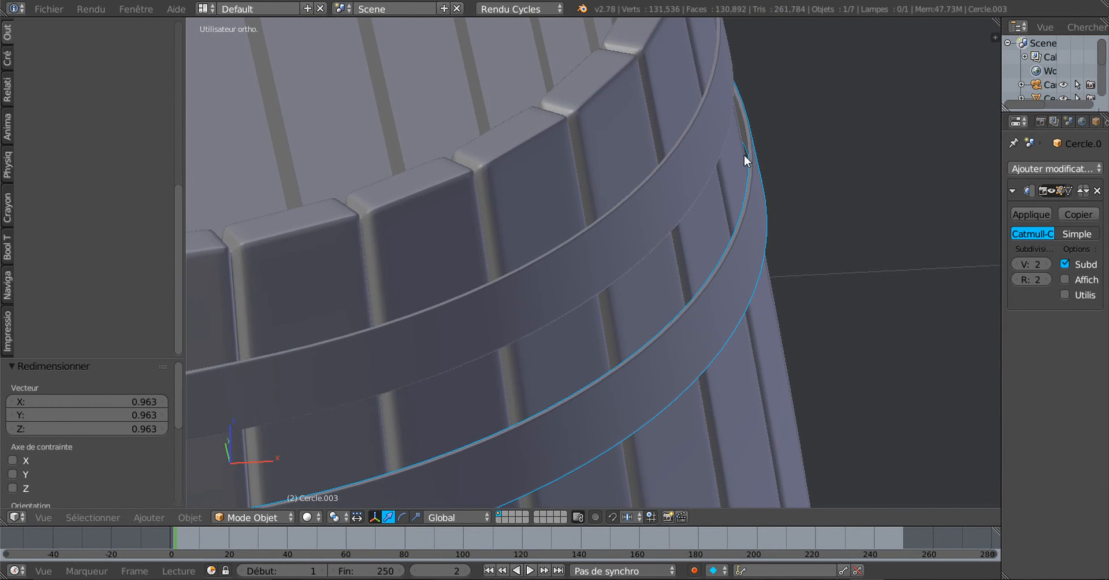
{"action": "key", "text": "s"}
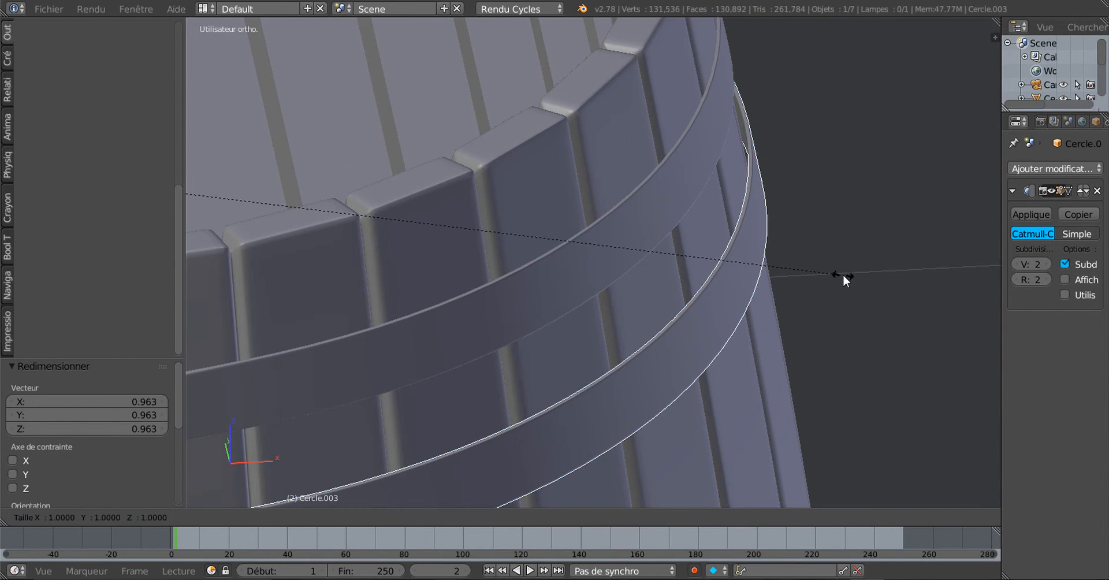
{"action": "left_click", "coordinate": [799, 251]}
{"action": "scroll", "coordinate": [804, 261], "scroll_direction": "down", "scroll_amount": 6}
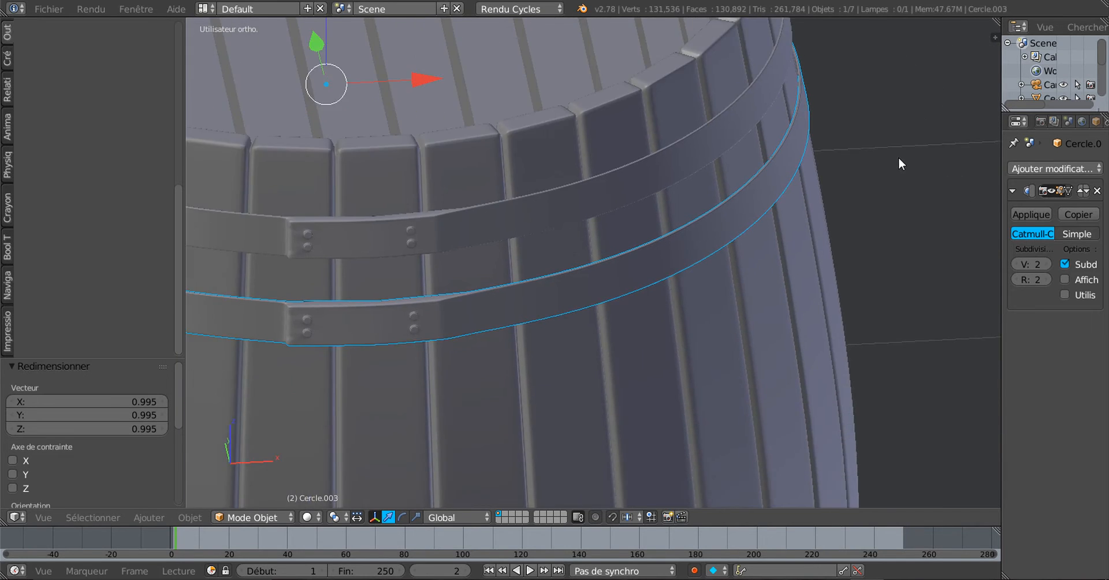
{"action": "scroll", "coordinate": [632, 262], "scroll_direction": "down", "scroll_amount": 5}
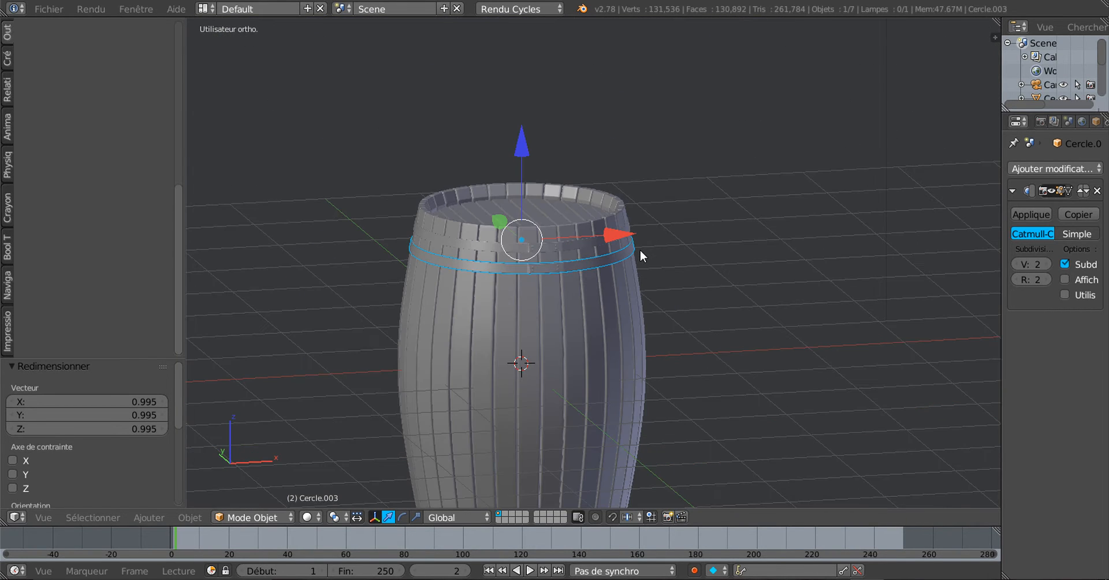
Duplicate the second band in place and move the copy -0.183 along Z.
{"action": "scroll", "coordinate": [628, 257], "scroll_direction": "up", "scroll_amount": 4}
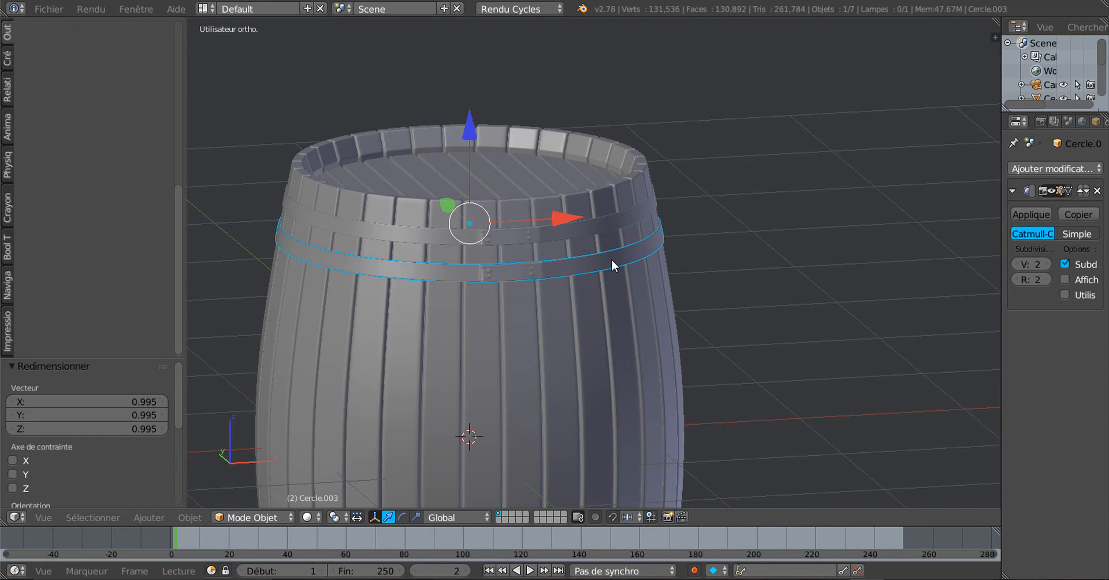
{"action": "key", "text": "shift+d"}
{"action": "right_click", "coordinate": [612, 259]}
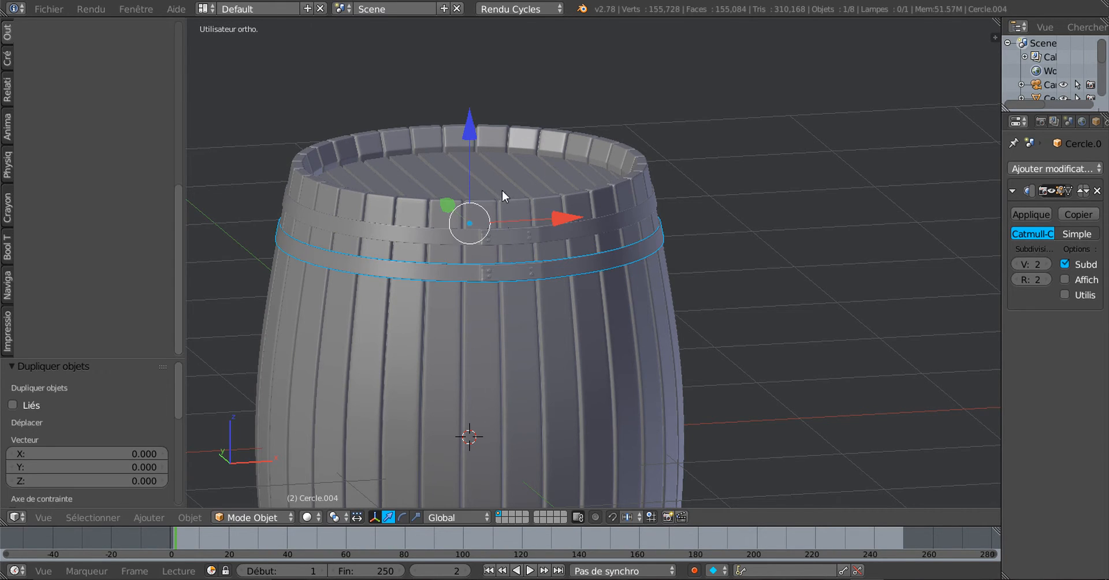
{"action": "left_click_drag", "start_coordinate": [468, 140], "coordinate": [474, 159]}
Scale the third band uniformly by 1.063 and lower it along Z by -0.042 and a further -0.016.
{"action": "key", "text": "s"}
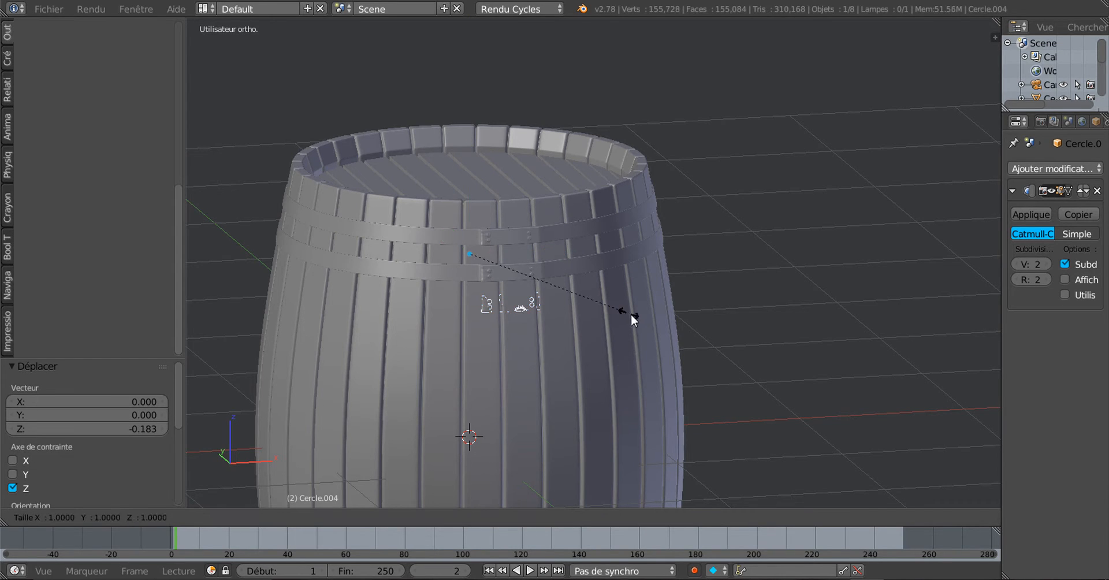
{"action": "left_click", "coordinate": [638, 319]}
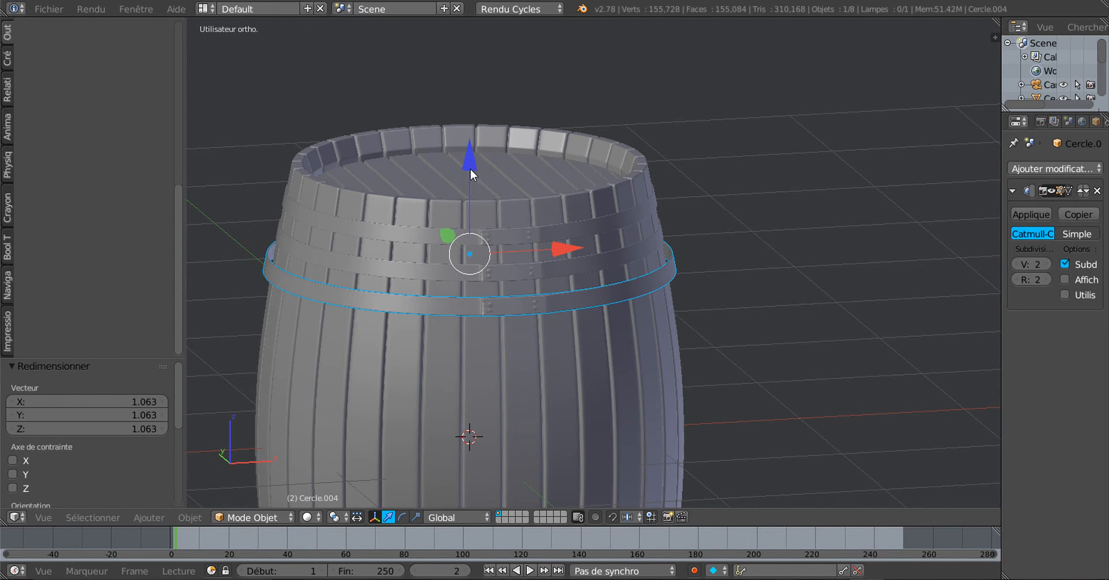
{"action": "left_click_drag", "start_coordinate": [470, 169], "coordinate": [470, 173]}
{"action": "middle_click_drag", "start_coordinate": [770, 292], "coordinate": [768, 278]}
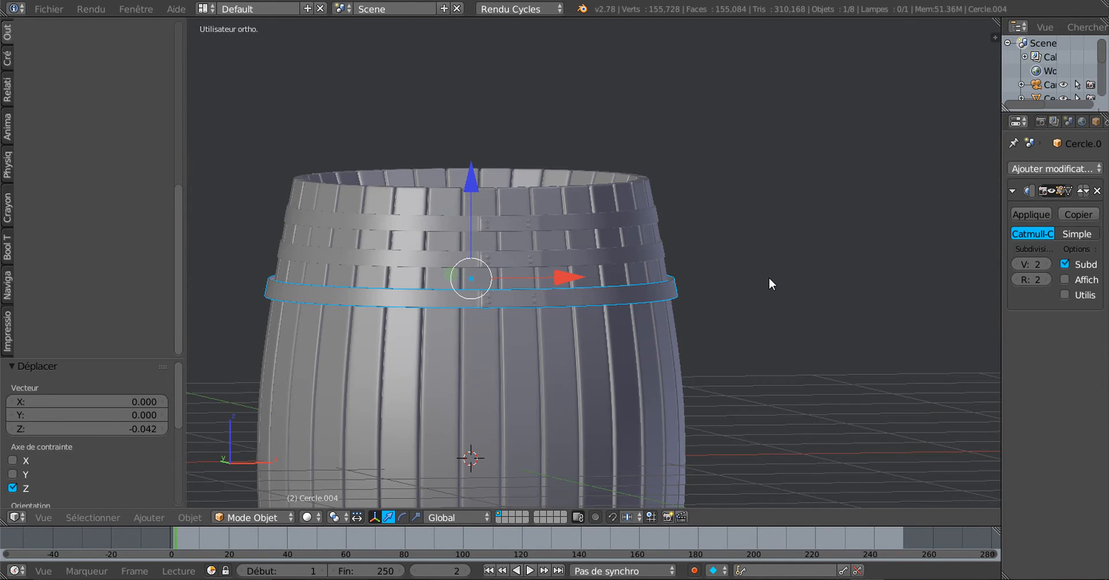
{"action": "key", "text": "KP_1"}
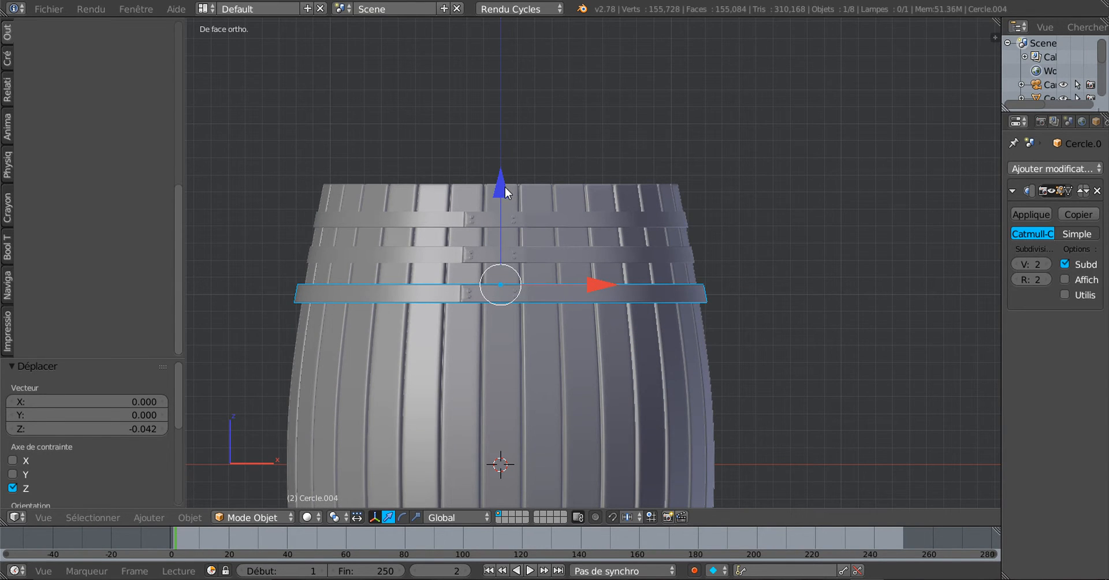
{"action": "left_click_drag", "start_coordinate": [505, 187], "coordinate": [504, 189]}
Fit the third band to the barrel by scaling it uniformly by 0.974 and a further 1.004.
{"action": "scroll", "coordinate": [665, 317], "scroll_direction": "up", "scroll_amount": 2}
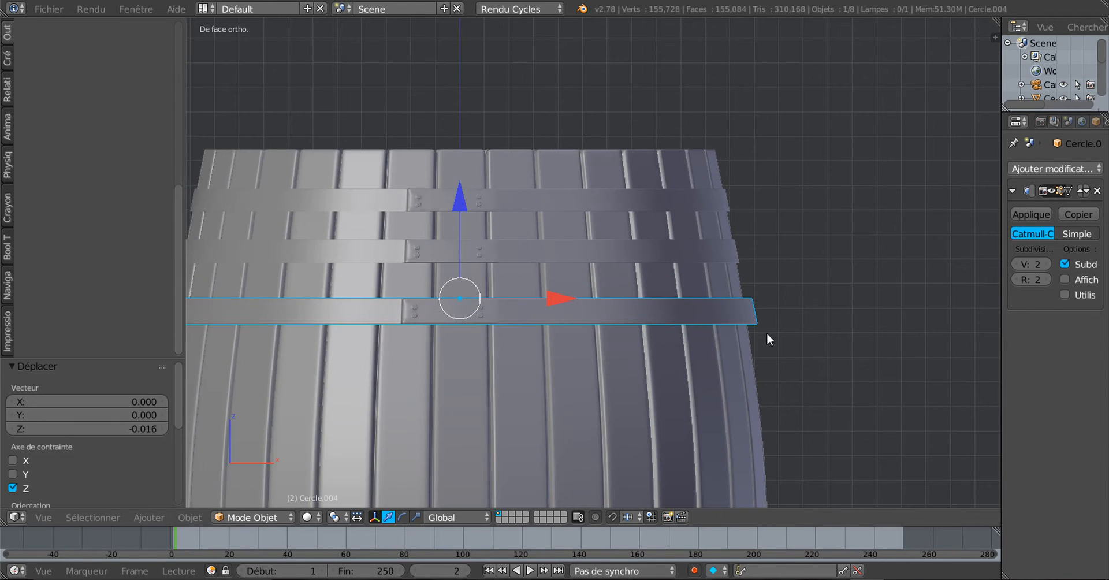
{"action": "key", "text": "s"}
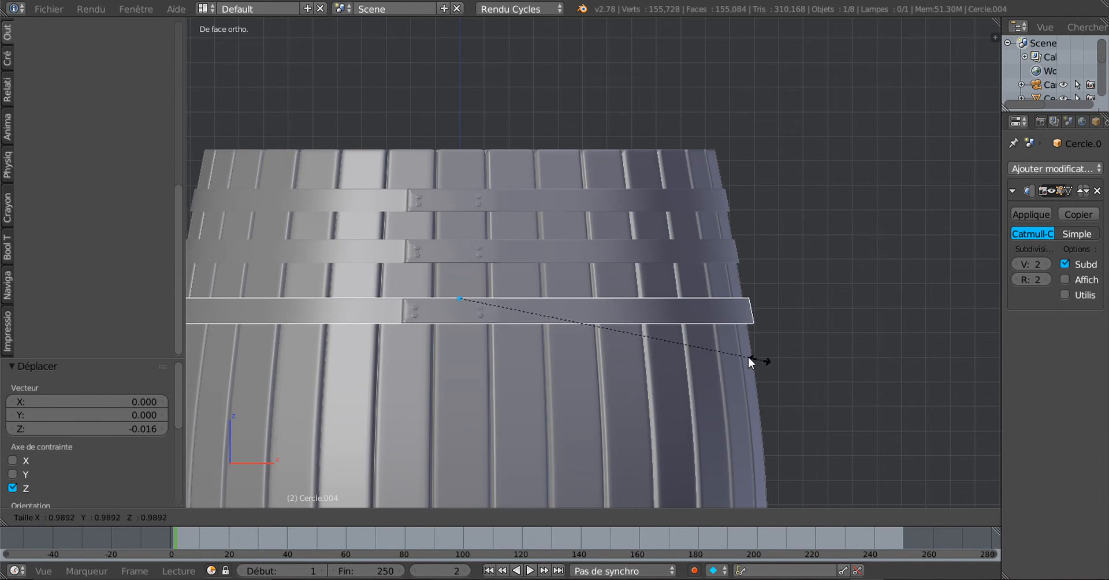
{"action": "left_click", "coordinate": [711, 356]}
{"action": "middle_click_drag", "start_coordinate": [751, 366], "coordinate": [764, 401]}
{"action": "scroll", "coordinate": [766, 360], "scroll_direction": "up", "scroll_amount": 3}
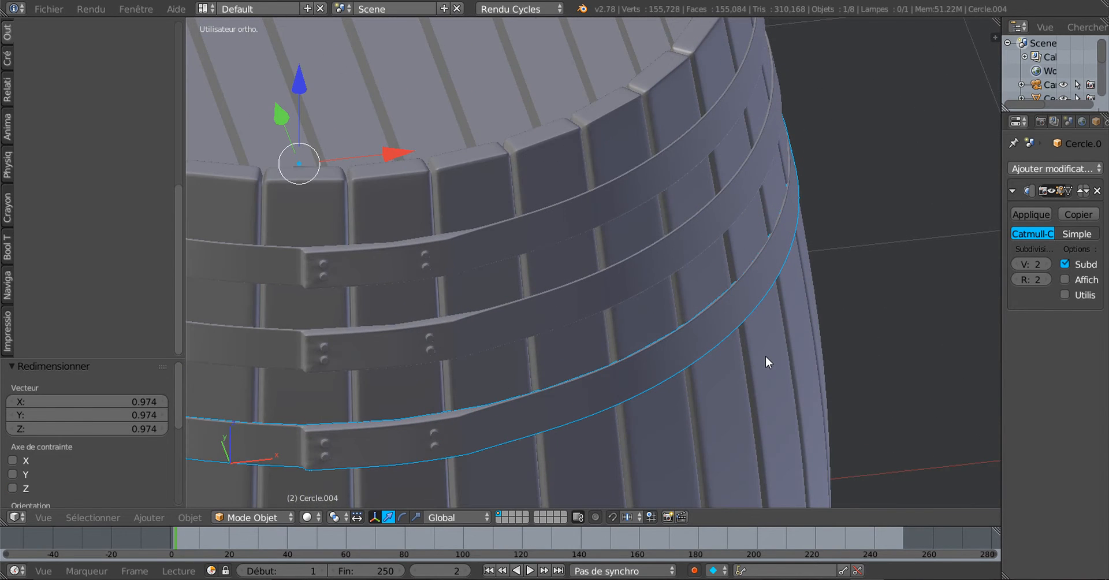
{"action": "key", "text": "s"}
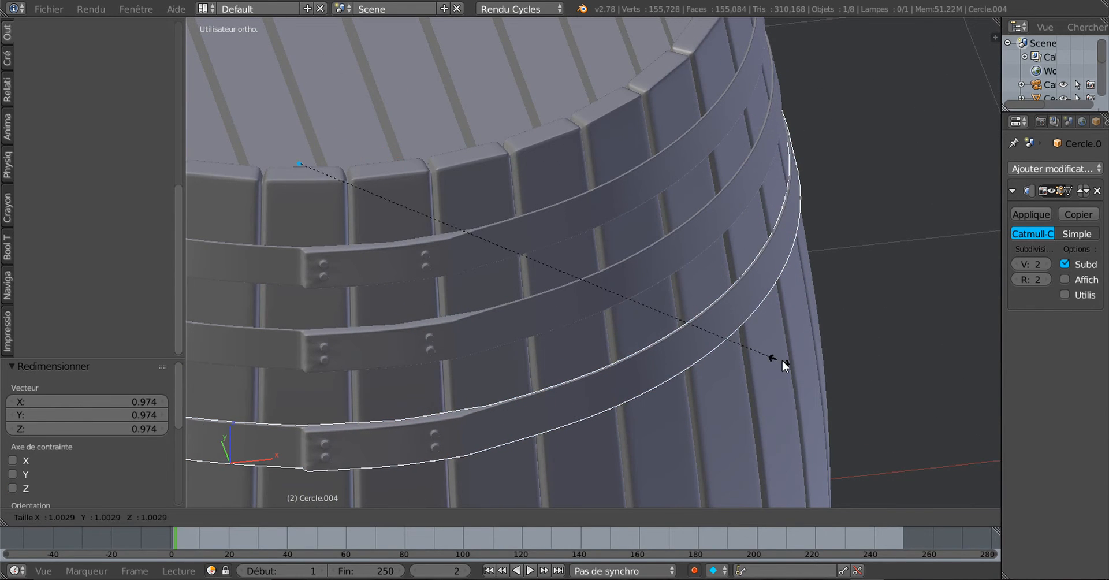
{"action": "left_click", "coordinate": [786, 364]}
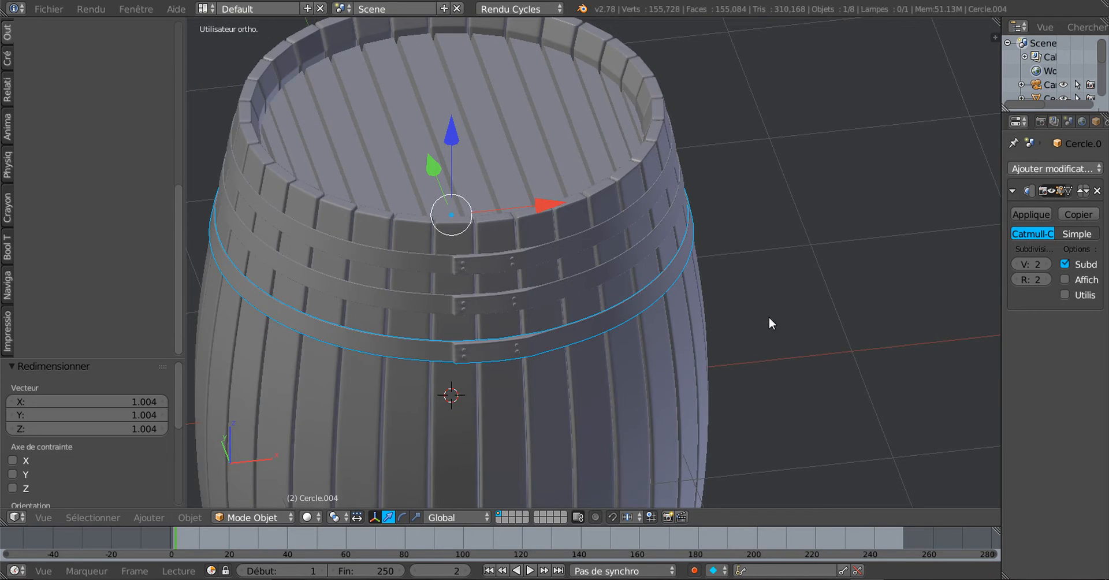
Add the middle and uppermost bands to the selection alongside the third band.
{"action": "middle_click_drag", "start_coordinate": [768, 317], "coordinate": [688, 320]}
{"action": "key", "text": "Tab"}
{"action": "key", "text": "Tab"}
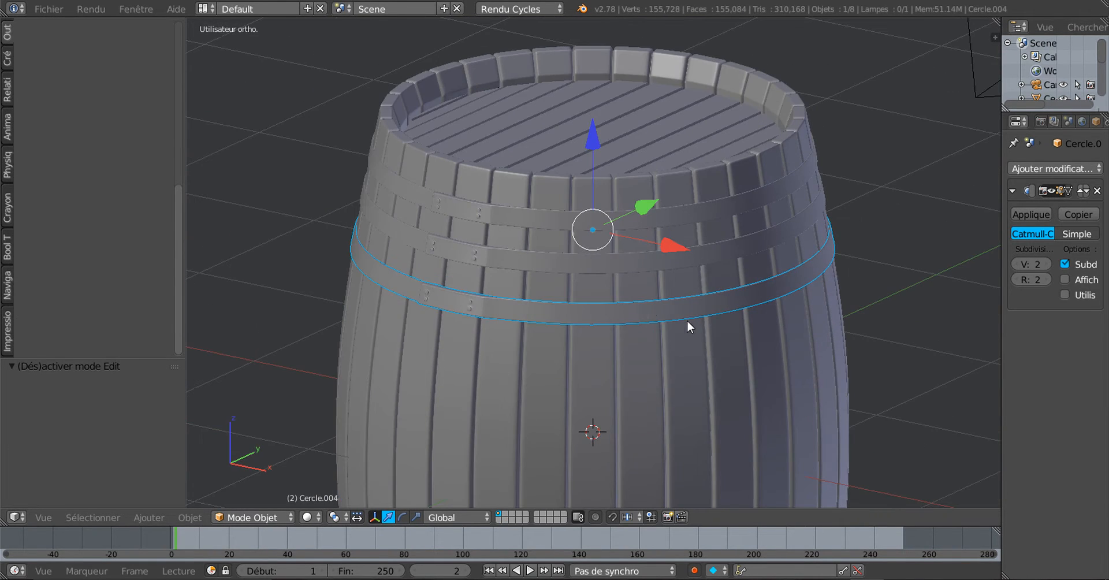
{"action": "right_click", "coordinate": [571, 225], "text": "shift"}
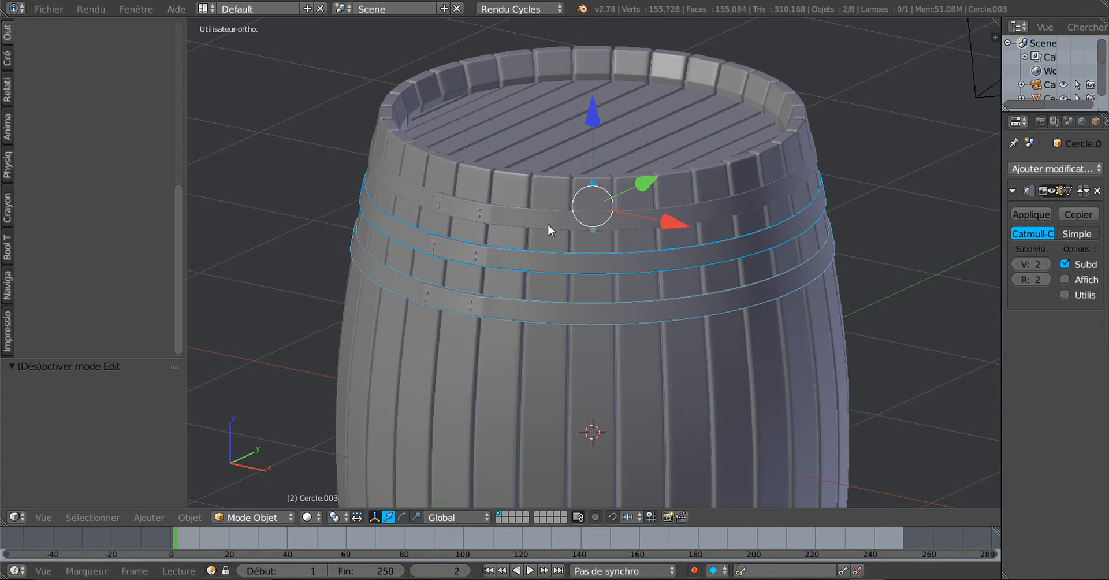
{"action": "right_click", "coordinate": [547, 225], "text": "shift"}
Examine the fit, spacing and rivets of the three selected bands around the barrel.
{"action": "scroll", "coordinate": [560, 260], "scroll_direction": "down", "scroll_amount": 3}
{"action": "middle_click_drag", "start_coordinate": [649, 336], "coordinate": [651, 288]}
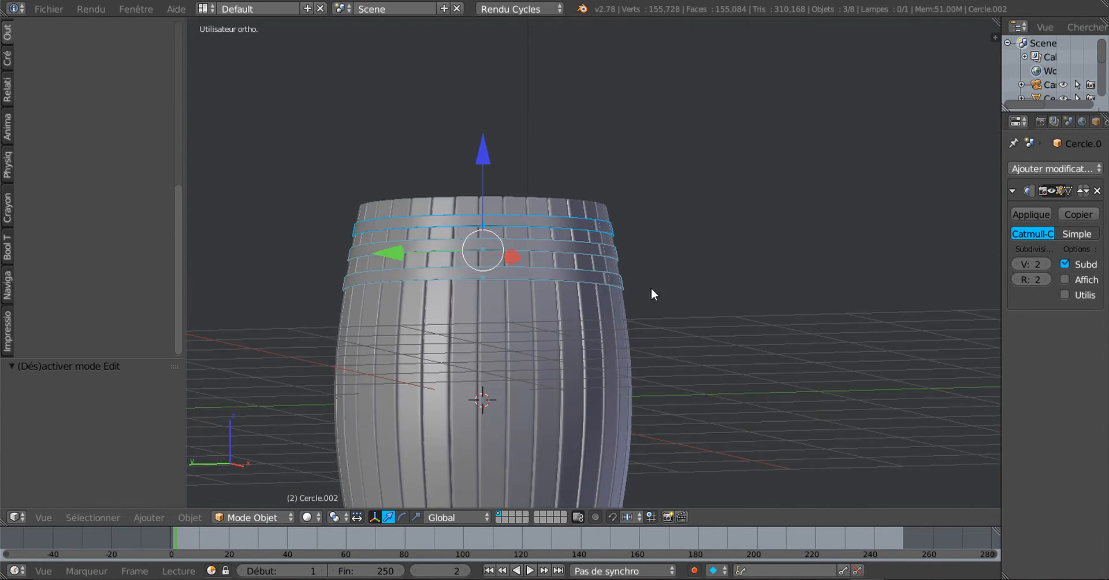
{"action": "scroll", "coordinate": [630, 330], "scroll_direction": "up", "scroll_amount": 3}
{"action": "middle_click_drag", "start_coordinate": [601, 369], "coordinate": [475, 379]}
{"action": "scroll", "coordinate": [475, 376], "scroll_direction": "up", "scroll_amount": 3}
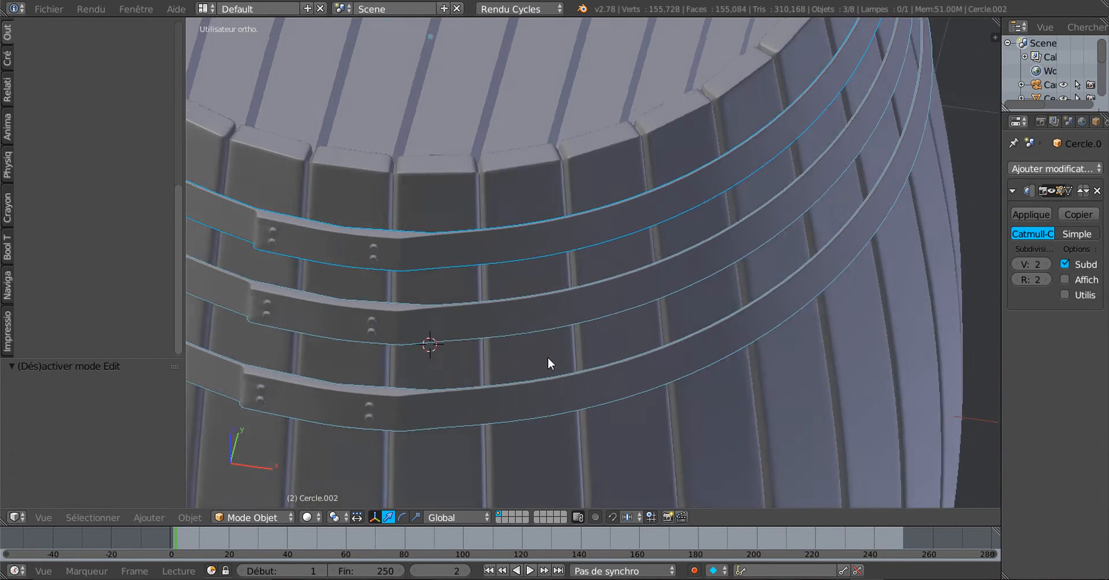
{"action": "middle_click_drag", "start_coordinate": [548, 357], "coordinate": [616, 342]}
{"action": "scroll", "coordinate": [616, 342], "scroll_direction": "up", "scroll_amount": 2}
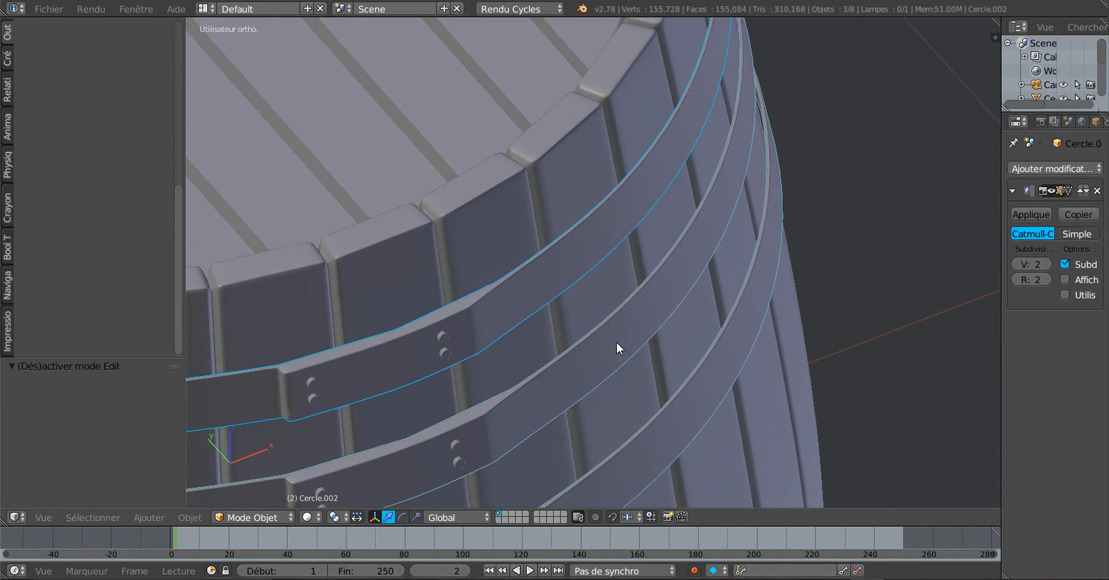
{"action": "scroll", "coordinate": [695, 346], "scroll_direction": "down", "scroll_amount": 4}
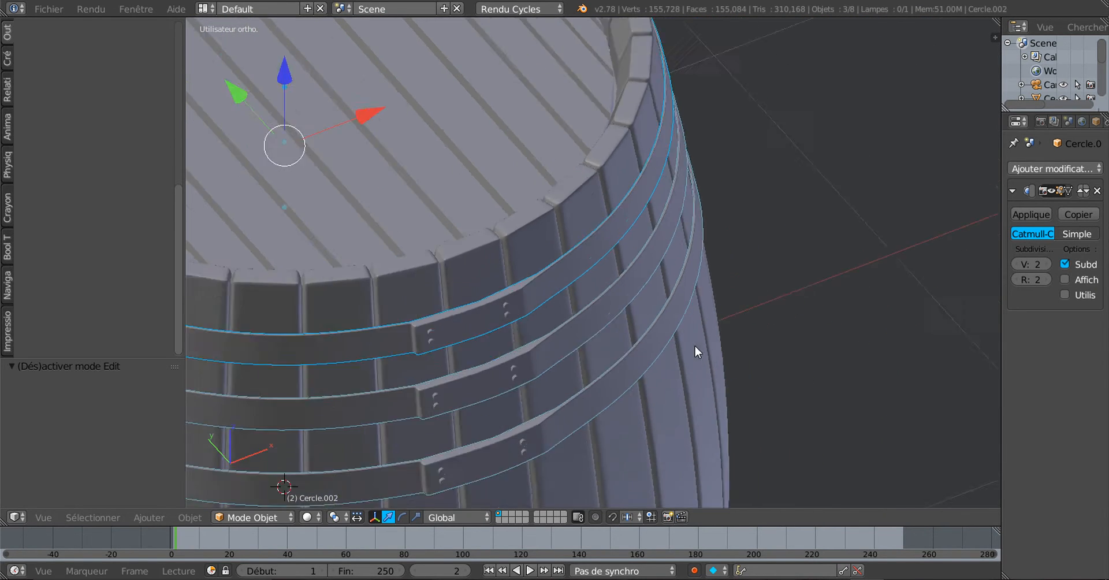
{"action": "middle_click_drag", "start_coordinate": [695, 345], "coordinate": [899, 246]}
{"action": "middle_click_drag", "start_coordinate": [799, 271], "coordinate": [796, 214]}
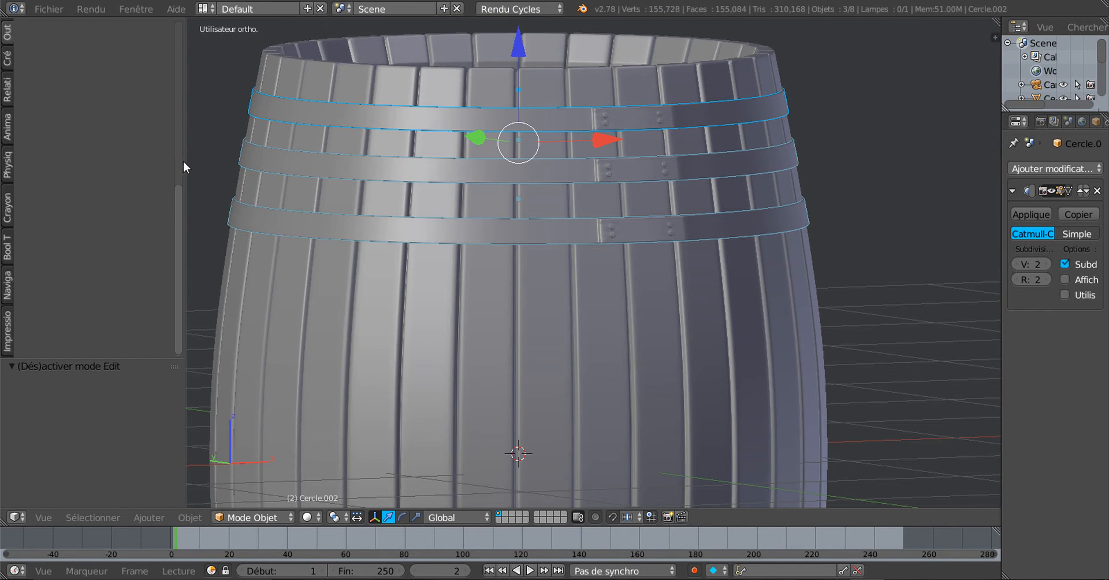
Join the three selected bands into a single object.
{"action": "left_click_drag", "start_coordinate": [182, 167], "coordinate": [244, 149]}
{"action": "left_click", "coordinate": [7, 34]}
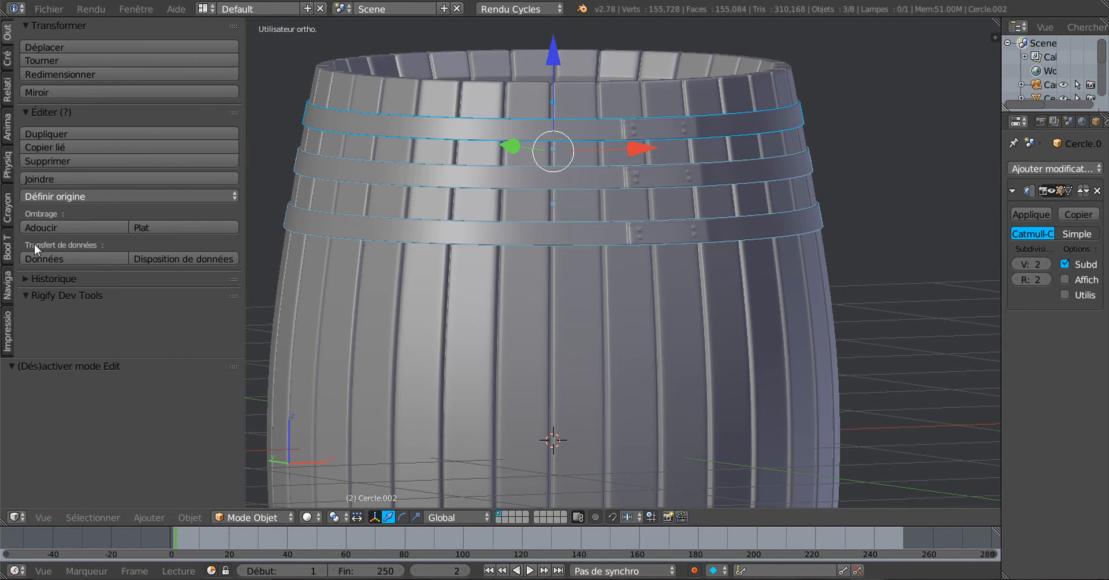
{"action": "left_click", "coordinate": [43, 178]}
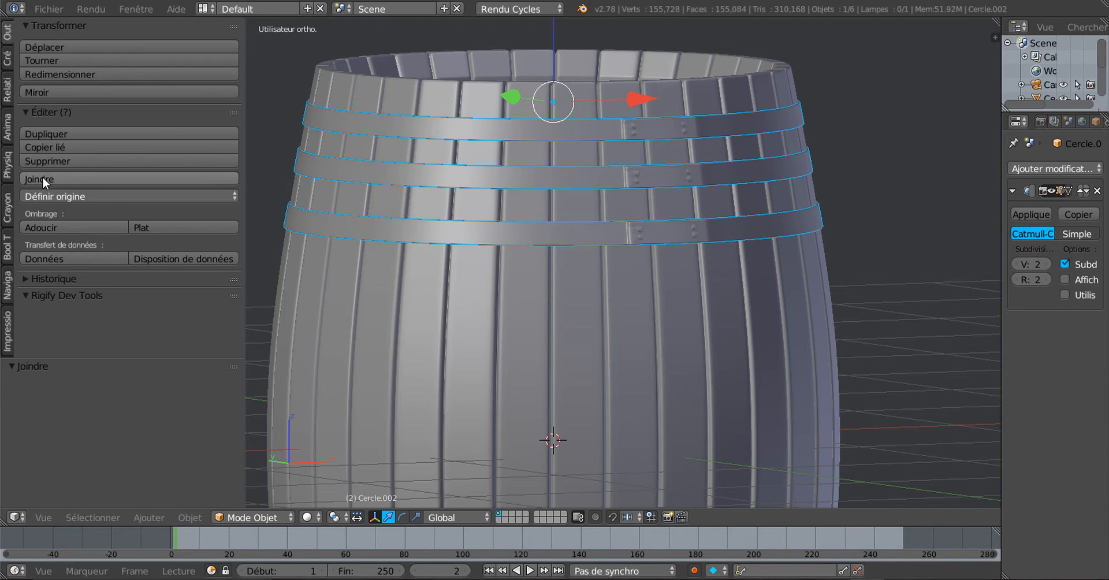
Try mirroring the joined bands along the Z axis with a Mirror modifier, and remove the modifier.
{"action": "scroll", "coordinate": [764, 327], "scroll_direction": "down", "scroll_amount": 4}
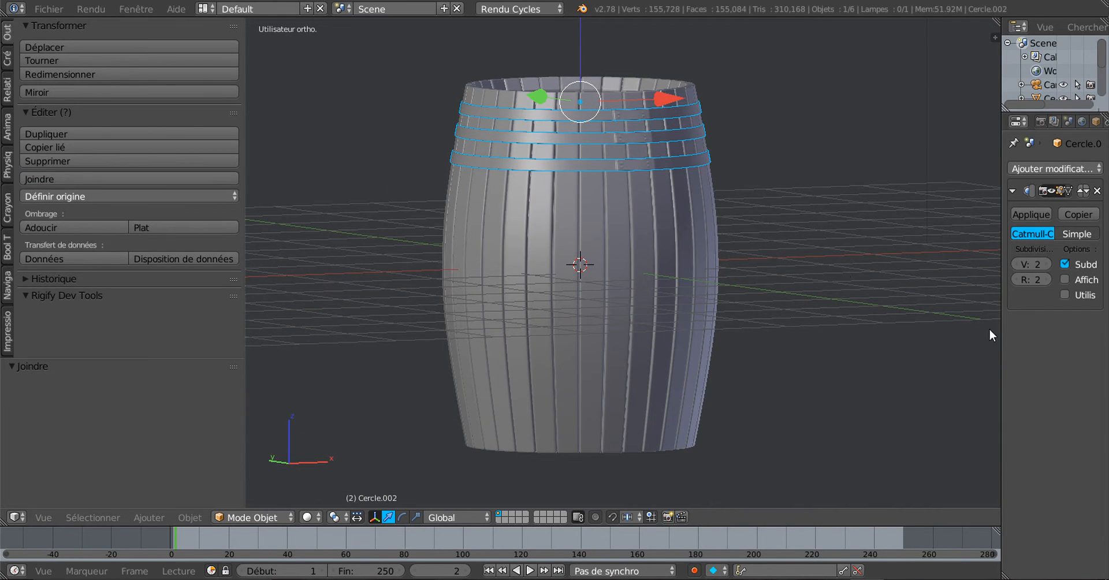
{"action": "left_click_drag", "start_coordinate": [996, 324], "coordinate": [891, 271]}
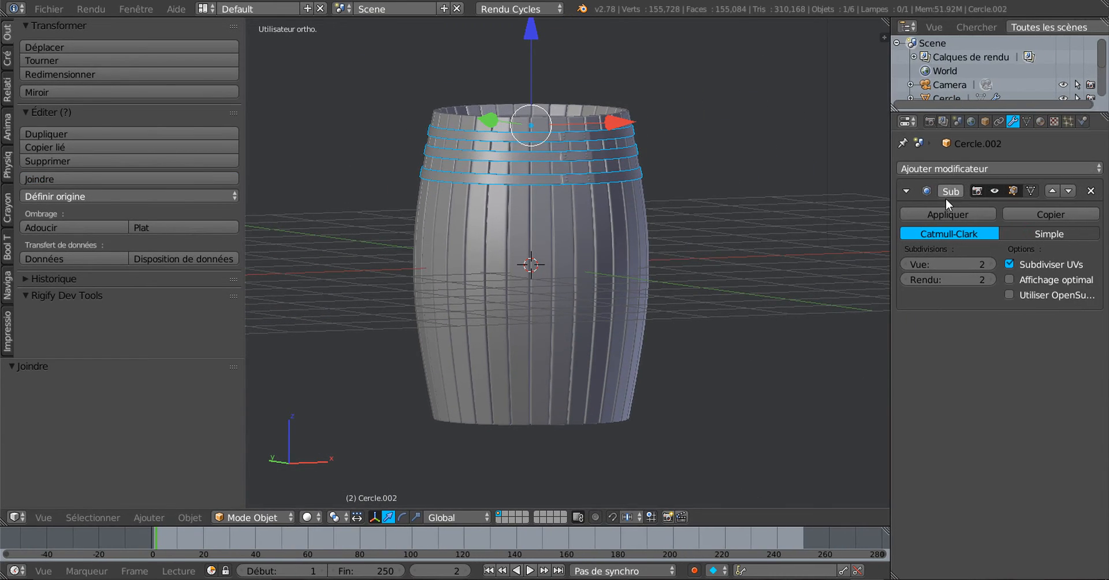
{"action": "left_click", "coordinate": [968, 168]}
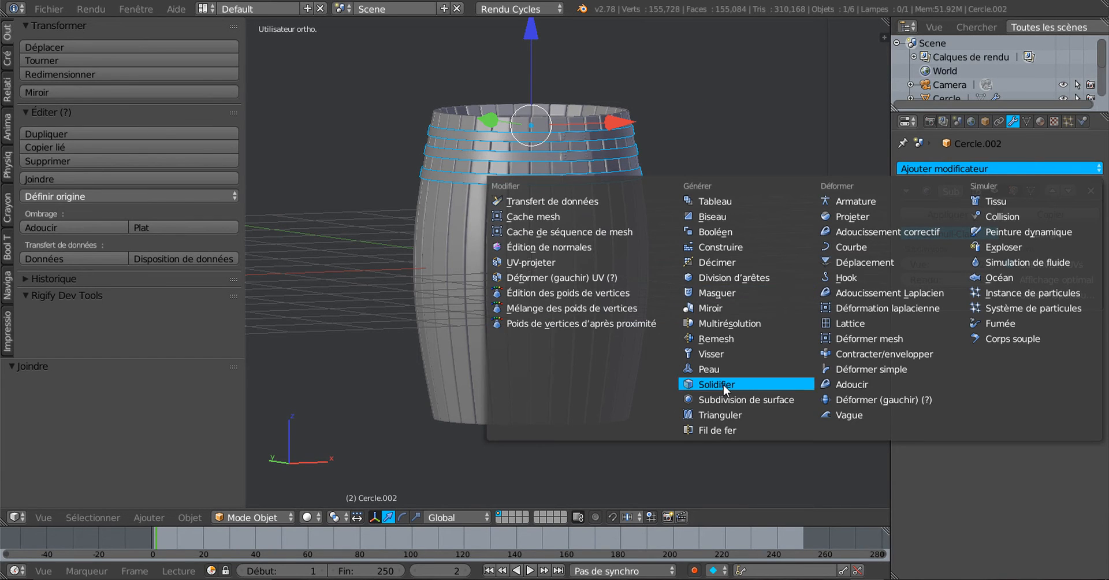
{"action": "left_click", "coordinate": [719, 310]}
{"action": "left_click", "coordinate": [907, 383]}
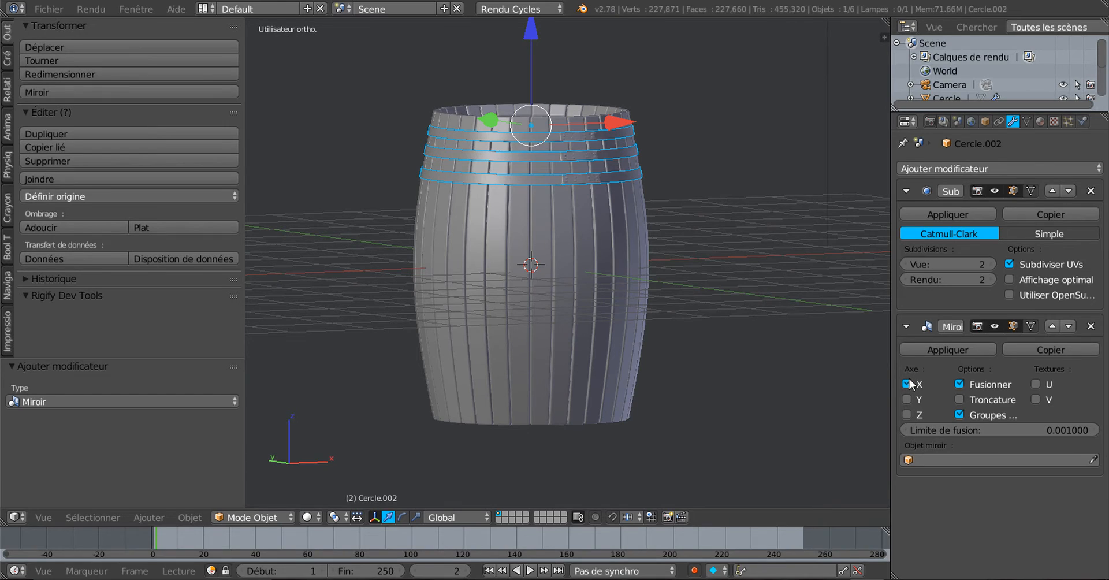
{"action": "left_click", "coordinate": [907, 414]}
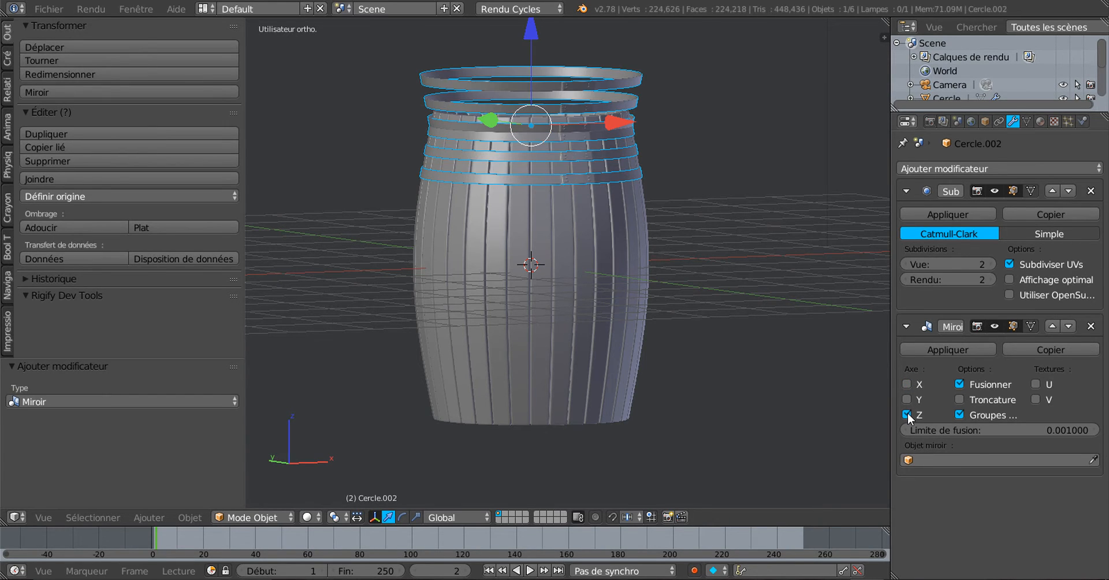
{"action": "left_click", "coordinate": [907, 414]}
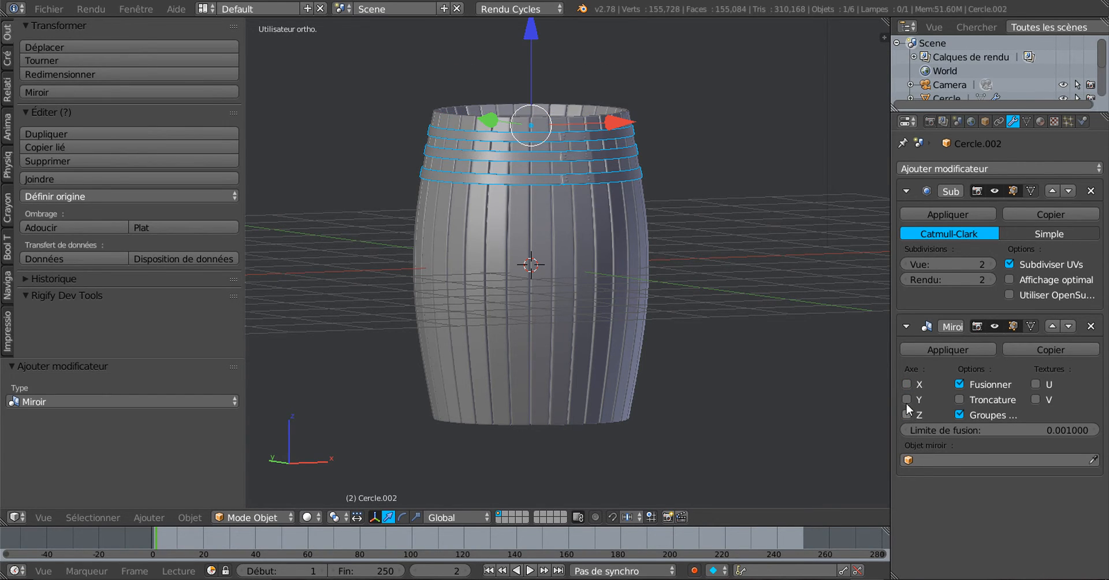
{"action": "scroll", "coordinate": [754, 385], "scroll_direction": "down", "scroll_amount": 3}
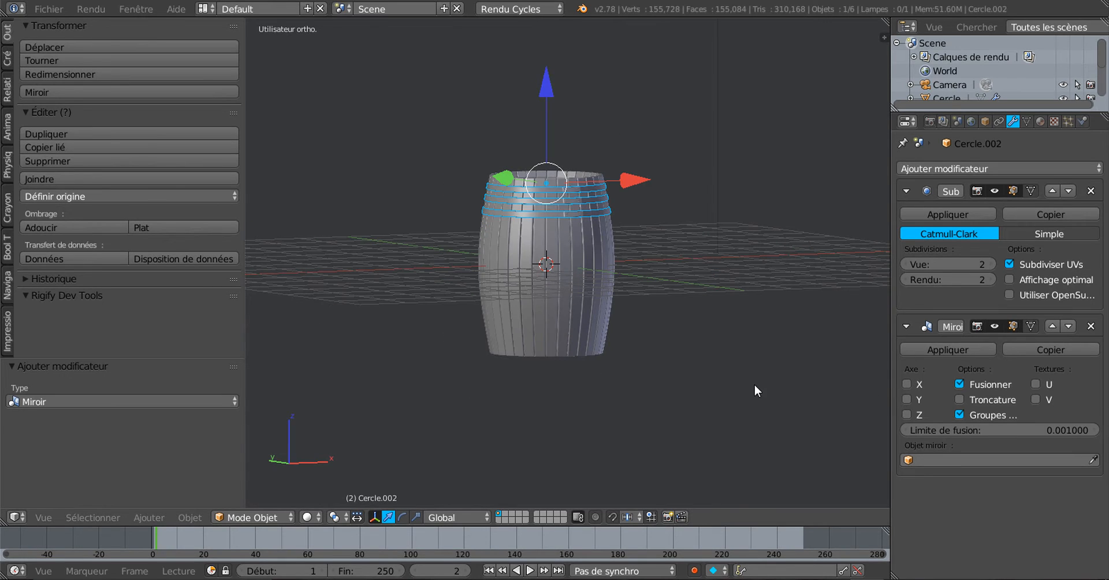
{"action": "left_click", "coordinate": [1092, 327]}
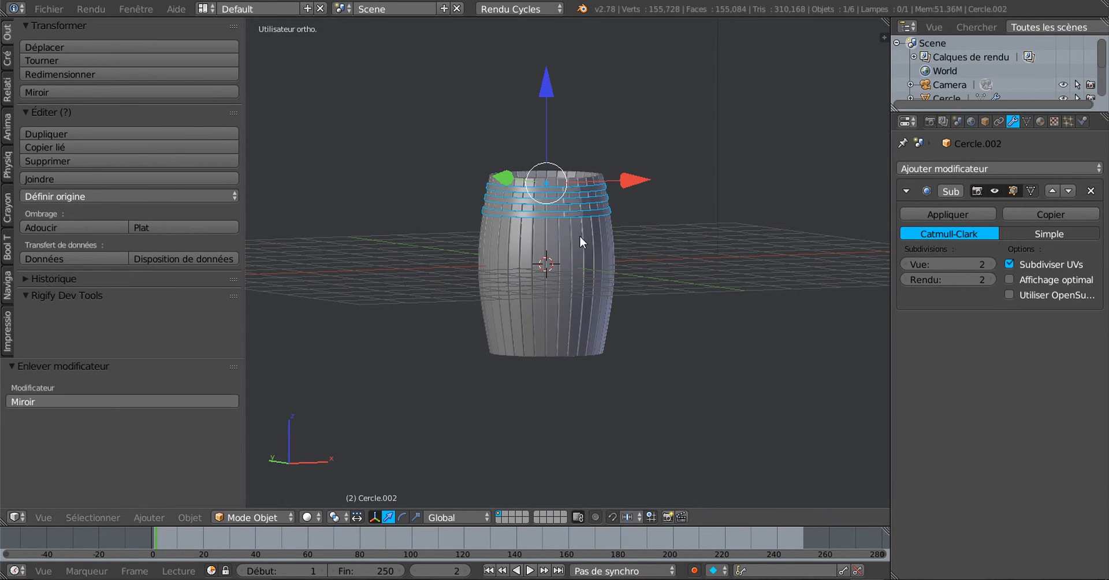
Duplicate the joined bands and move the copy -3.490 along Z, below the barrel.
{"action": "scroll", "coordinate": [580, 241], "scroll_direction": "up", "scroll_amount": 2}
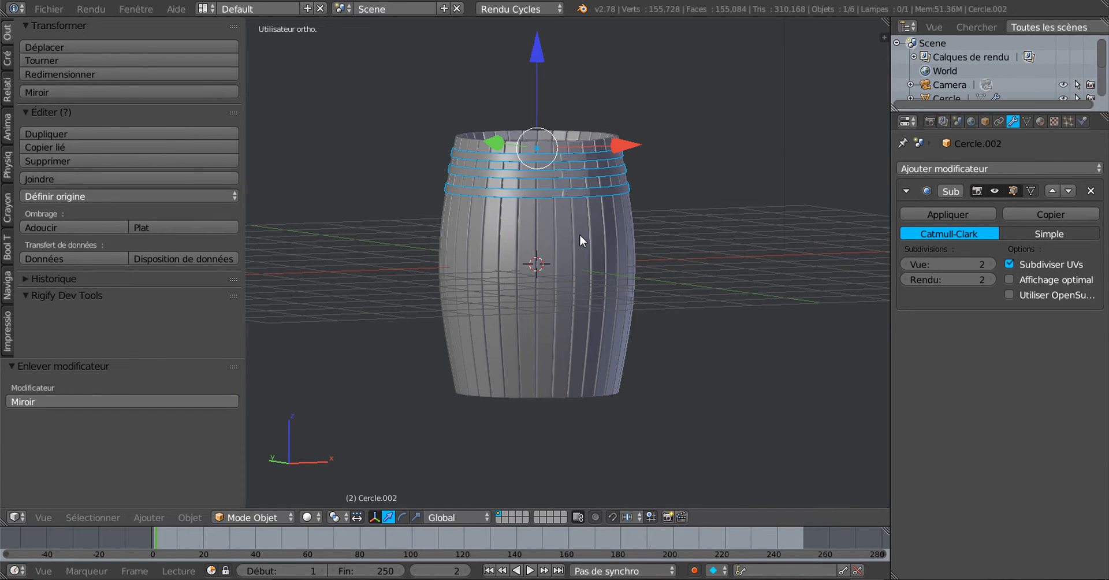
{"action": "key", "text": "shift+d"}
{"action": "key", "text": "Escape"}
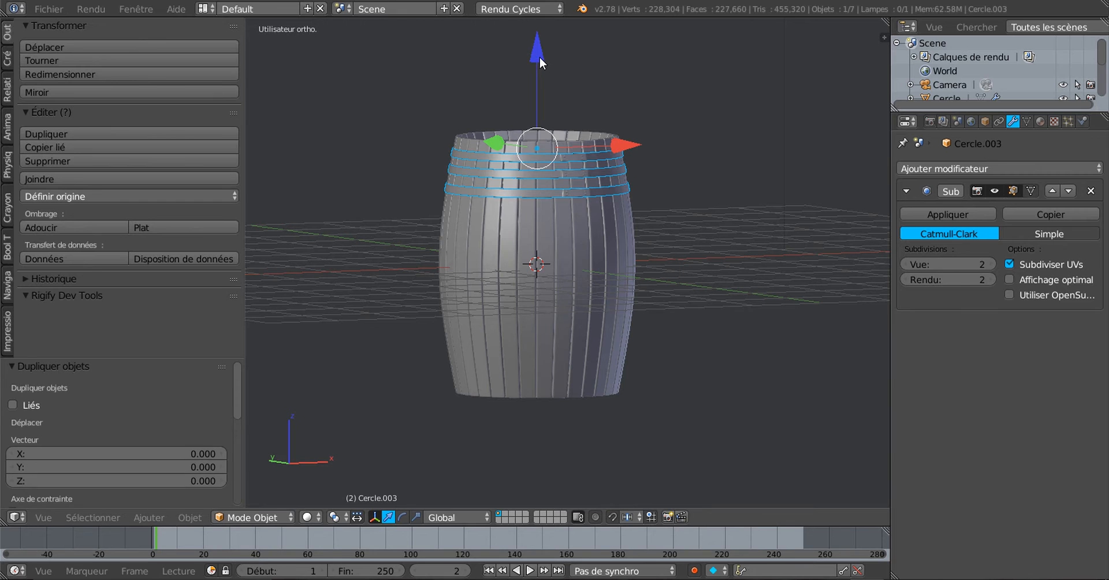
{"action": "left_click_drag", "start_coordinate": [538, 75], "coordinate": [558, 324]}
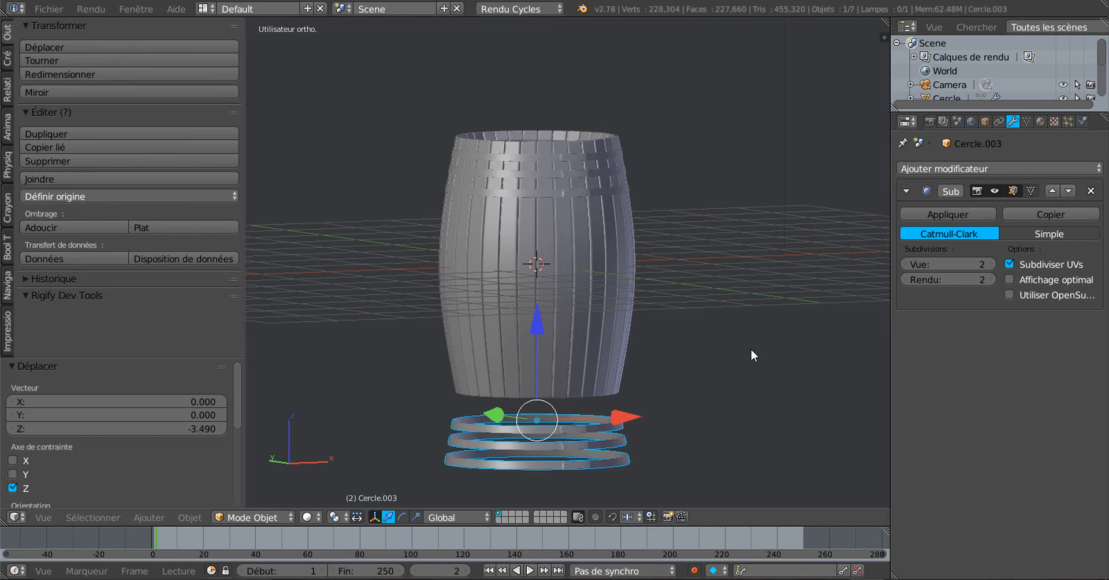
Flip the duplicated bands upside down by rotating them 180° around the global Y axis.
{"action": "key", "text": "r"}
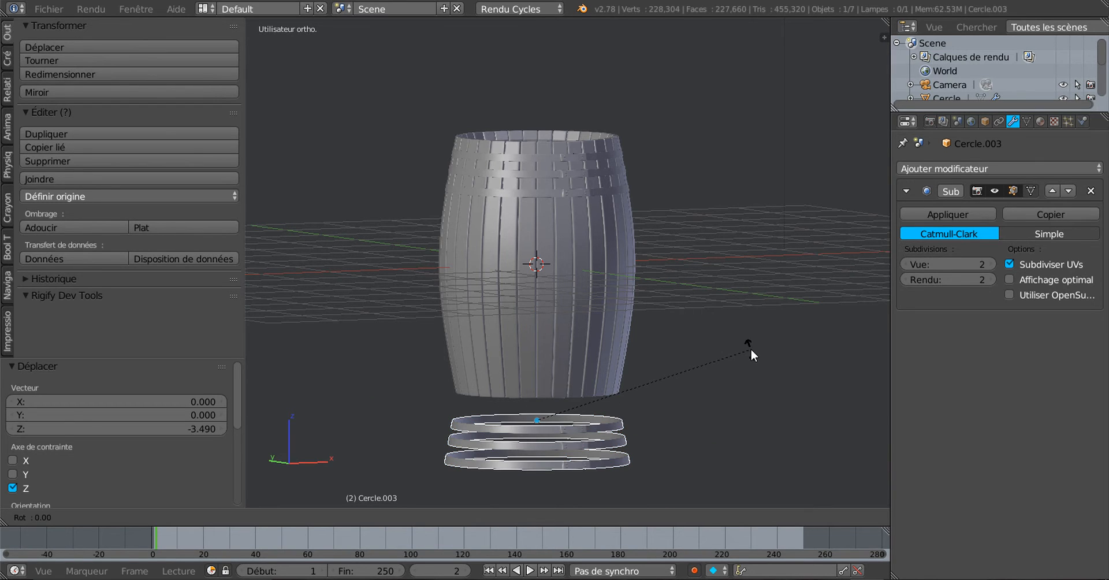
{"action": "type", "text": "y"}
{"action": "type", "text": "180"}
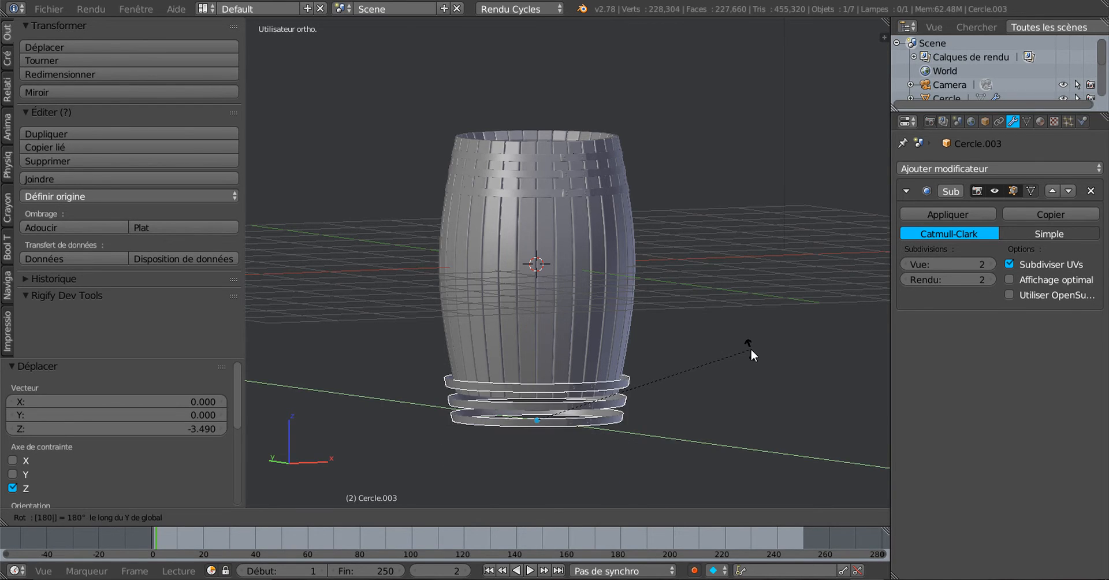
{"action": "key", "text": "Return"}
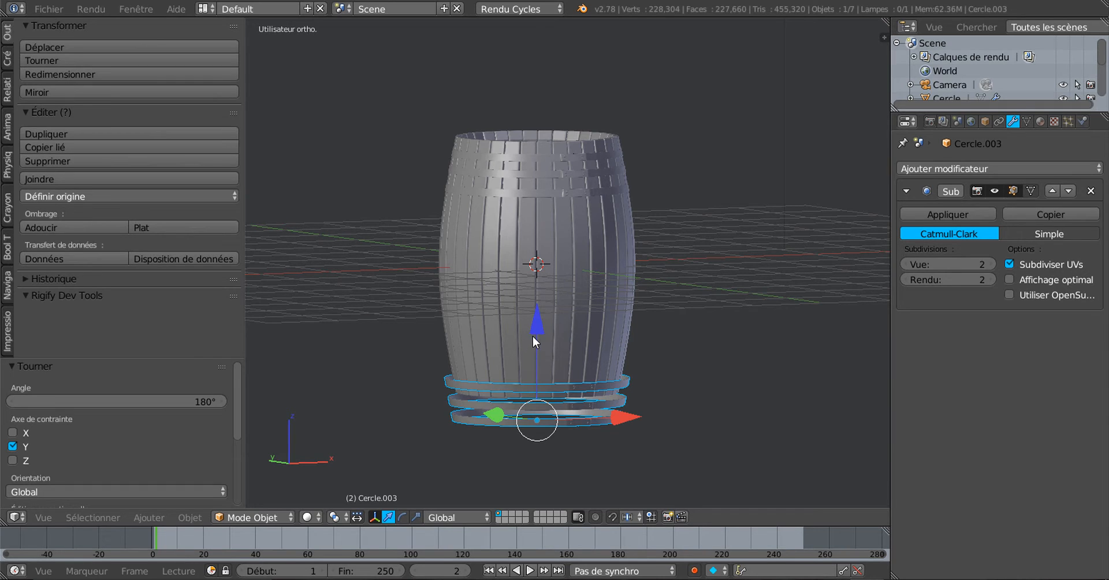
Raise the flipped bands onto the barrel's lower end in successive Z moves of 0.320, 0.124 and 0.060.
{"action": "left_click_drag", "start_coordinate": [532, 336], "coordinate": [535, 310]}
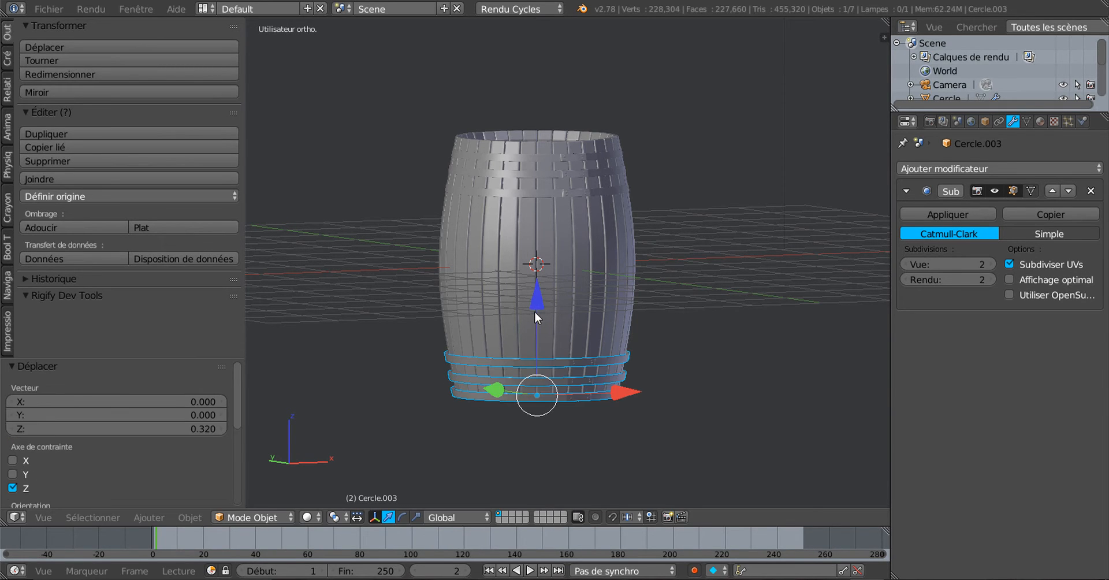
{"action": "scroll", "coordinate": [531, 299], "scroll_direction": "up", "scroll_amount": 4}
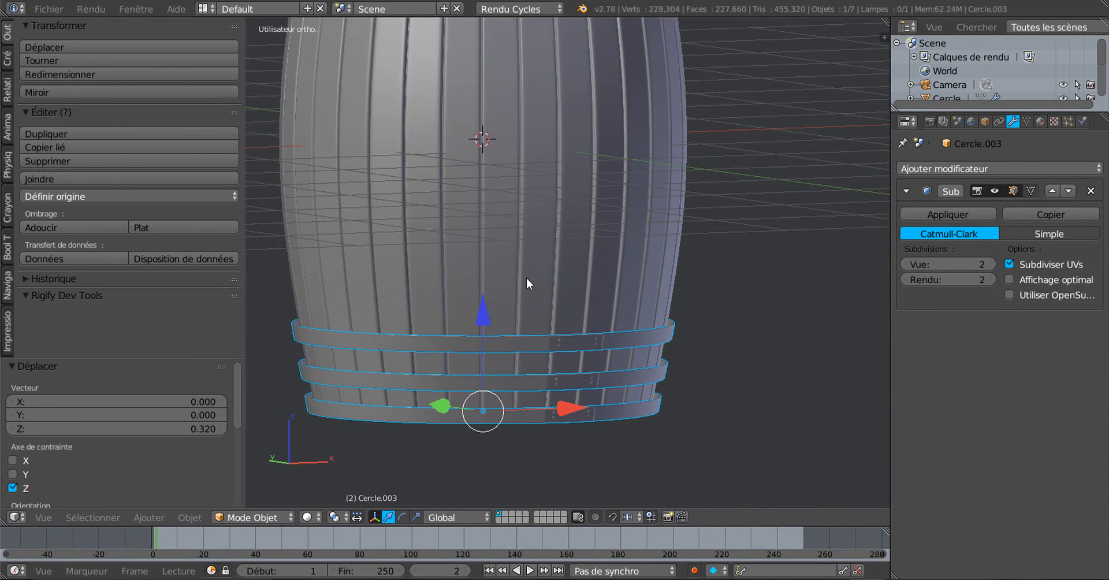
{"action": "left_click_drag", "start_coordinate": [482, 317], "coordinate": [488, 303]}
{"action": "scroll", "coordinate": [493, 314], "scroll_direction": "up", "scroll_amount": 3}
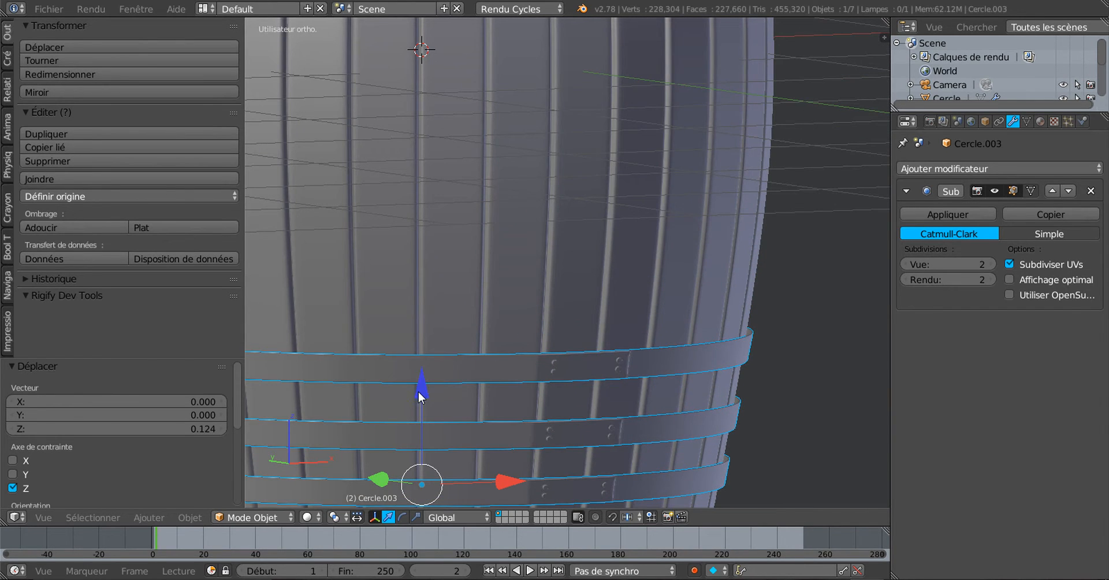
{"action": "left_click_drag", "start_coordinate": [418, 391], "coordinate": [422, 376]}
Fine-tune the fit of the lower bands against the staves by raising them 0.013 along Z.
{"action": "scroll", "coordinate": [553, 370], "scroll_direction": "up", "scroll_amount": 4}
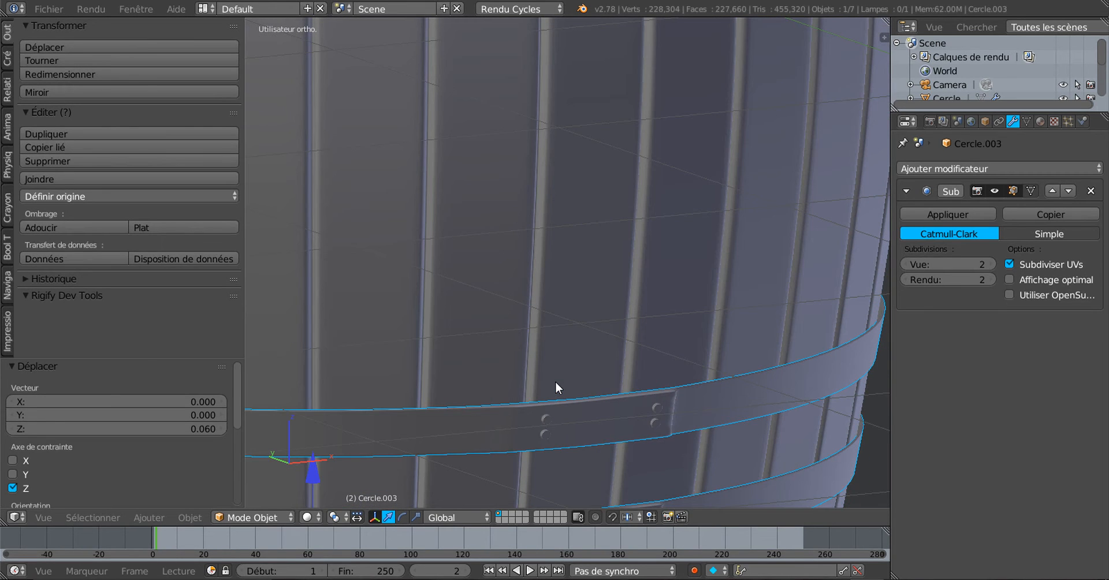
{"action": "middle_click_drag", "start_coordinate": [556, 389], "coordinate": [571, 419]}
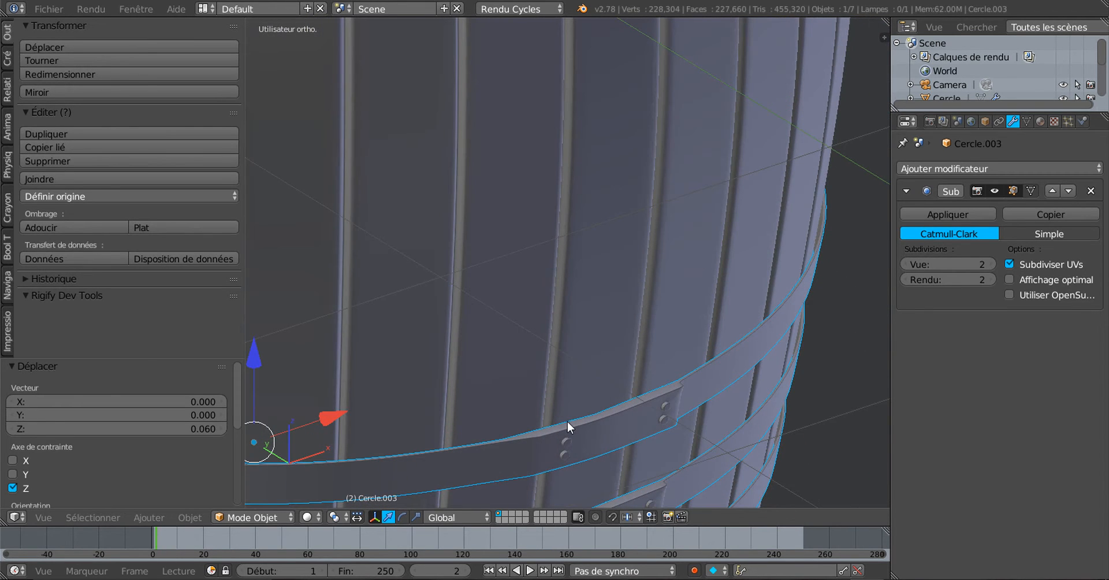
{"action": "middle_click_drag", "start_coordinate": [374, 369], "coordinate": [456, 370]}
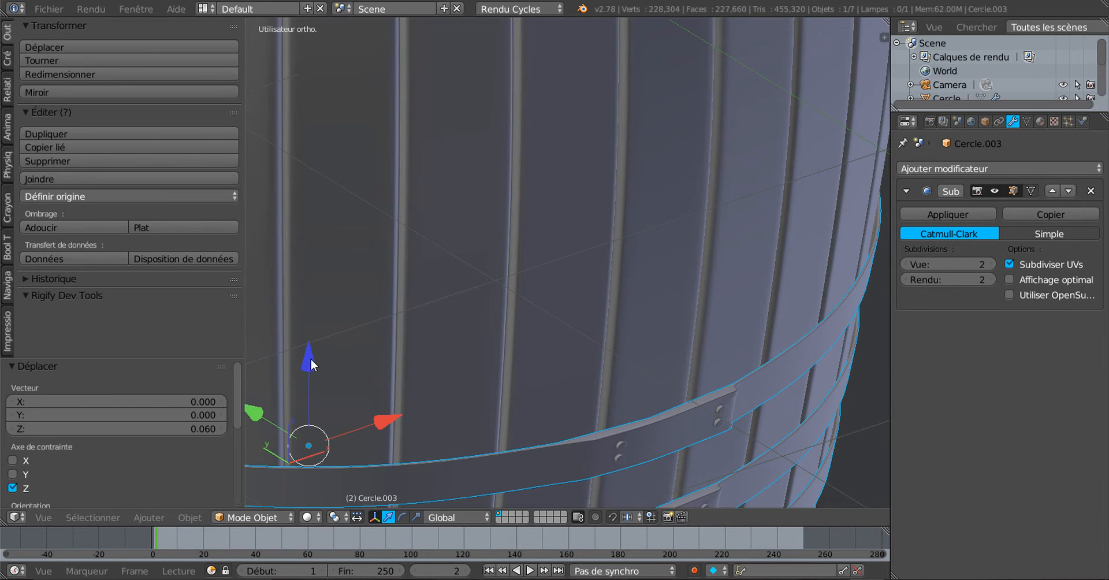
{"action": "mouse_move", "coordinate": [311, 359]}
{"action": "left_mouse_down"}
{"action": "mouse_move", "coordinate": [326, 332]}
{"action": "mouse_move", "coordinate": [331, 351]}
{"action": "left_mouse_up"}
{"action": "scroll", "coordinate": [331, 352], "scroll_direction": "down", "scroll_amount": 6}
{"action": "middle_click_drag", "start_coordinate": [388, 347], "coordinate": [393, 308]}
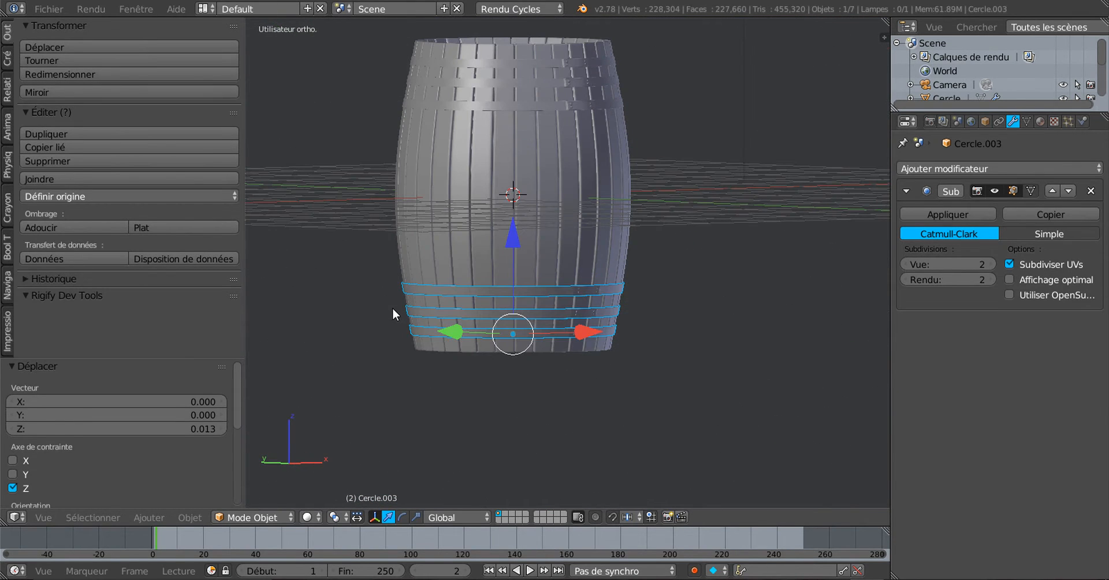
Examine the fit of the lower bands and how their riveted joints line up with the upper ones.
{"action": "key", "text": "Tab"}
{"action": "key", "text": "Tab"}
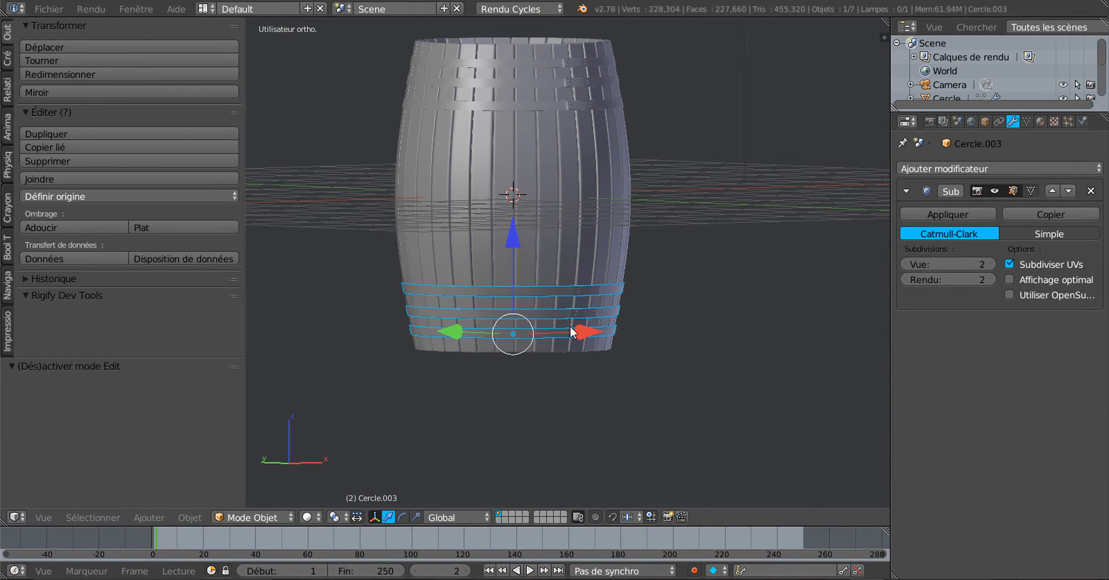
{"action": "middle_click_drag", "start_coordinate": [571, 327], "coordinate": [544, 378]}
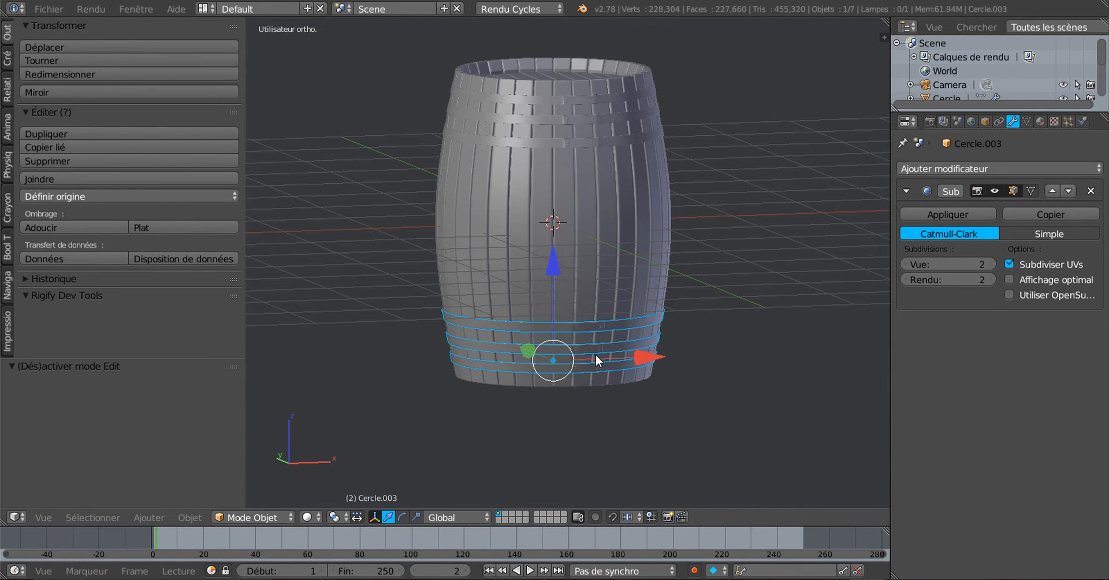
{"action": "key", "text": "Tab"}
{"action": "key", "text": "Tab"}
{"action": "key", "text": "z"}
{"action": "key", "text": "z"}
{"action": "scroll", "coordinate": [629, 385], "scroll_direction": "up", "scroll_amount": 2}
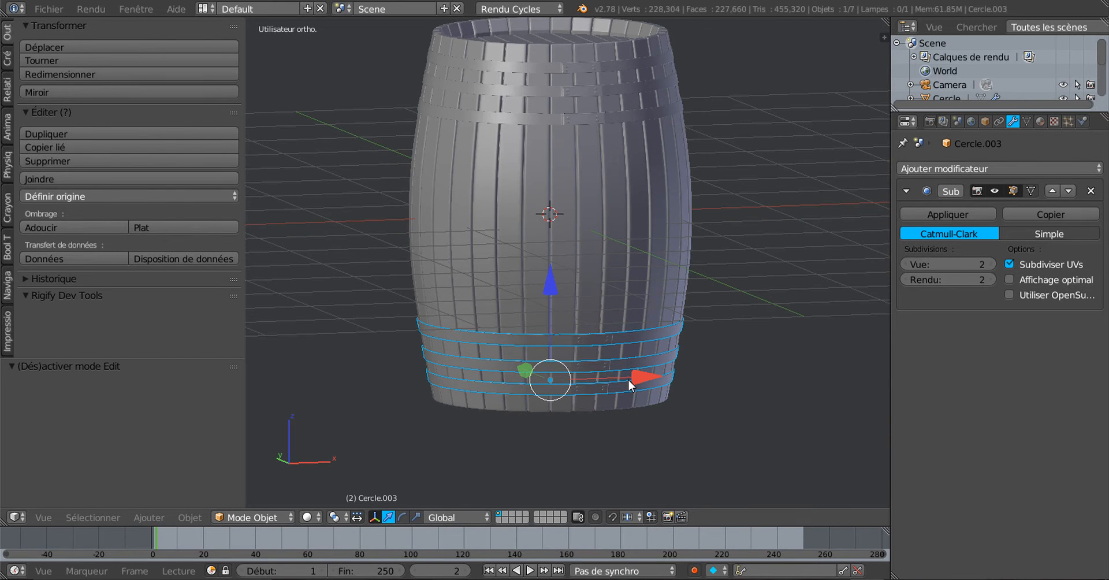
{"action": "middle_click_drag", "start_coordinate": [630, 386], "coordinate": [629, 391]}
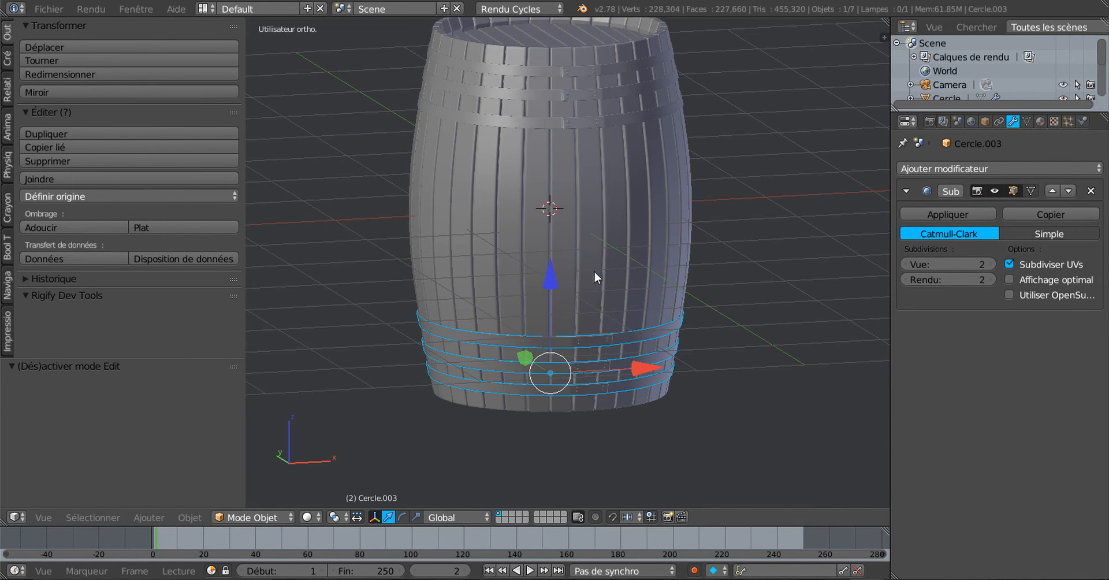
{"action": "middle_click_drag", "start_coordinate": [594, 272], "coordinate": [586, 275]}
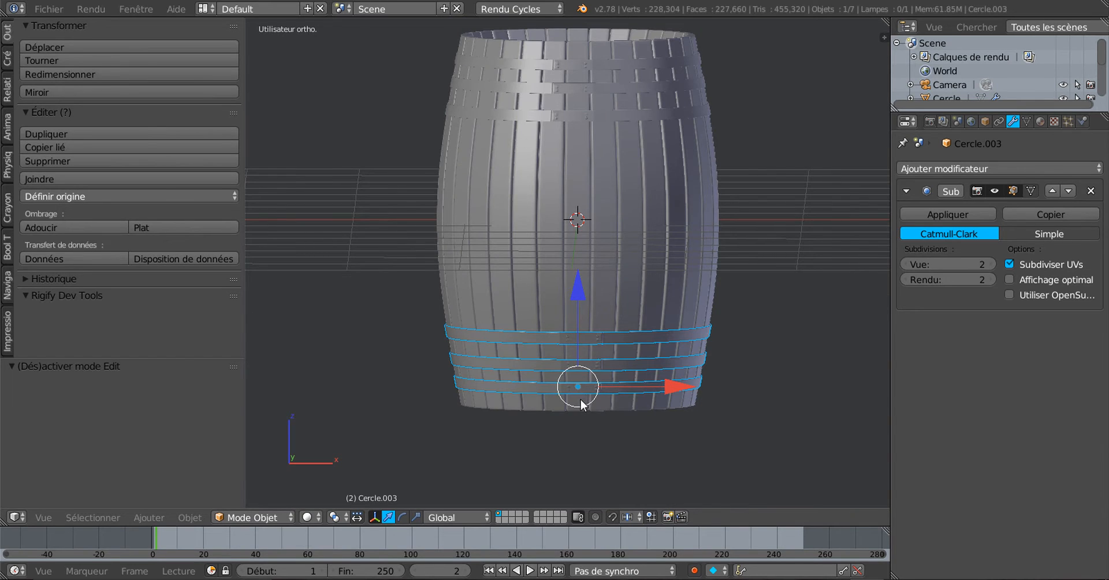
Rotate the lower bands by -5.788° around the global Z axis.
{"action": "scroll", "coordinate": [581, 400], "scroll_direction": "up", "scroll_amount": 1}
{"action": "scroll", "coordinate": [581, 400], "scroll_direction": "down", "scroll_amount": 1}
{"action": "key", "text": "r"}
{"action": "key", "text": "z"}
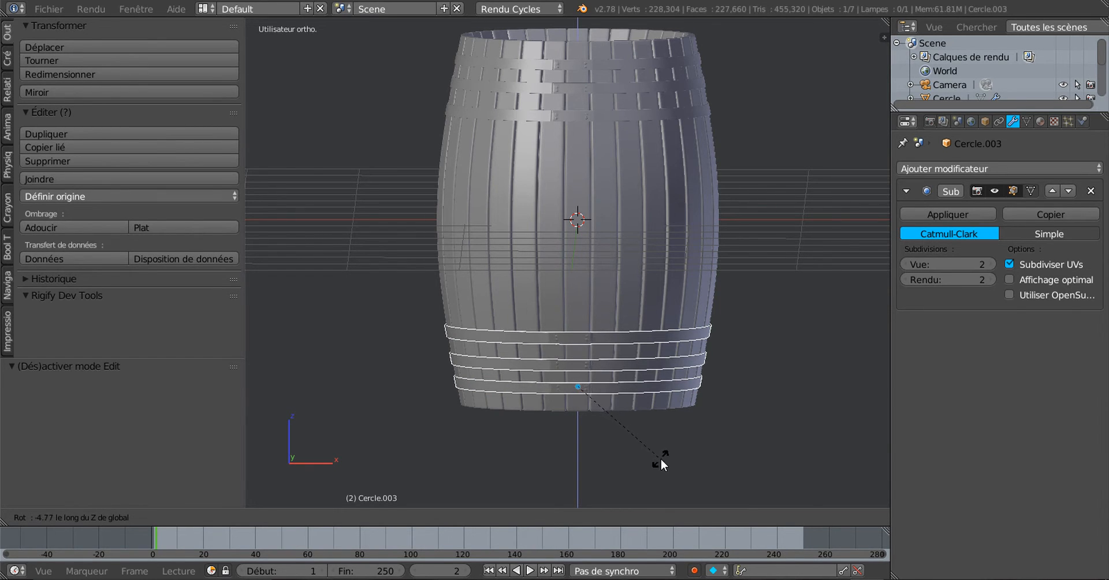
{"action": "left_click", "coordinate": [660, 459]}
{"action": "middle_click_drag", "start_coordinate": [660, 459], "coordinate": [705, 323]}
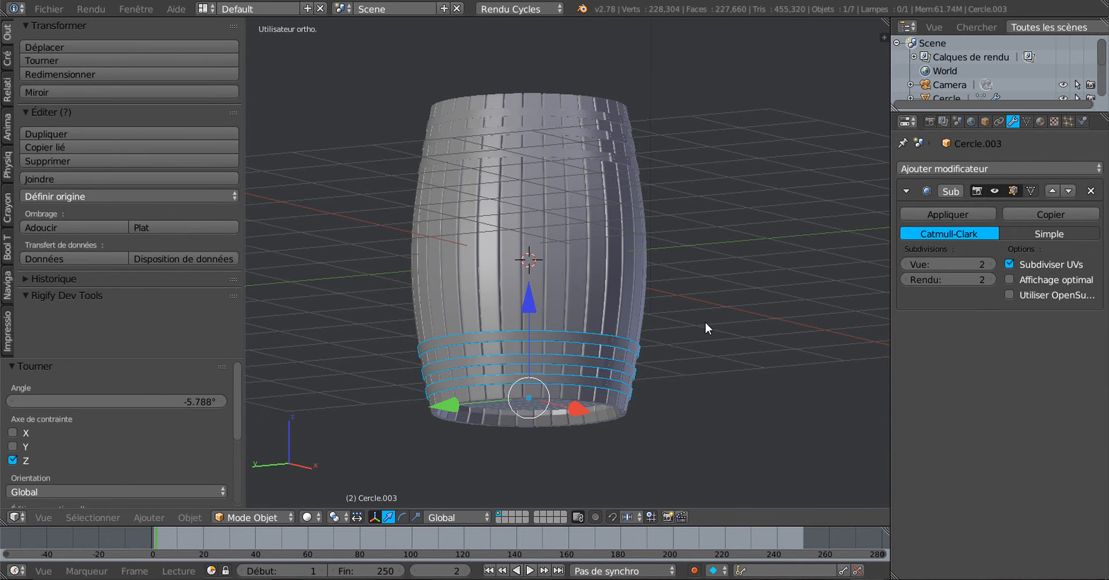
Switch to the front view and add the upper bands to the selection with the lower ones.
{"action": "key", "text": "KP_1"}
{"action": "scroll", "coordinate": [704, 322], "scroll_direction": "up", "scroll_amount": 3}
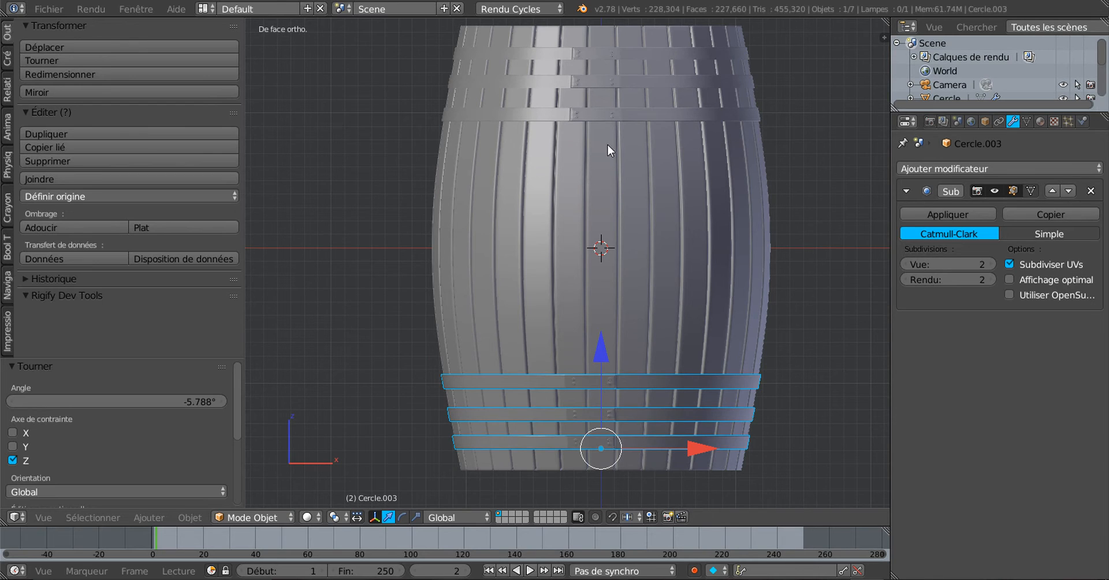
{"action": "right_click", "coordinate": [637, 115], "text": "shift"}
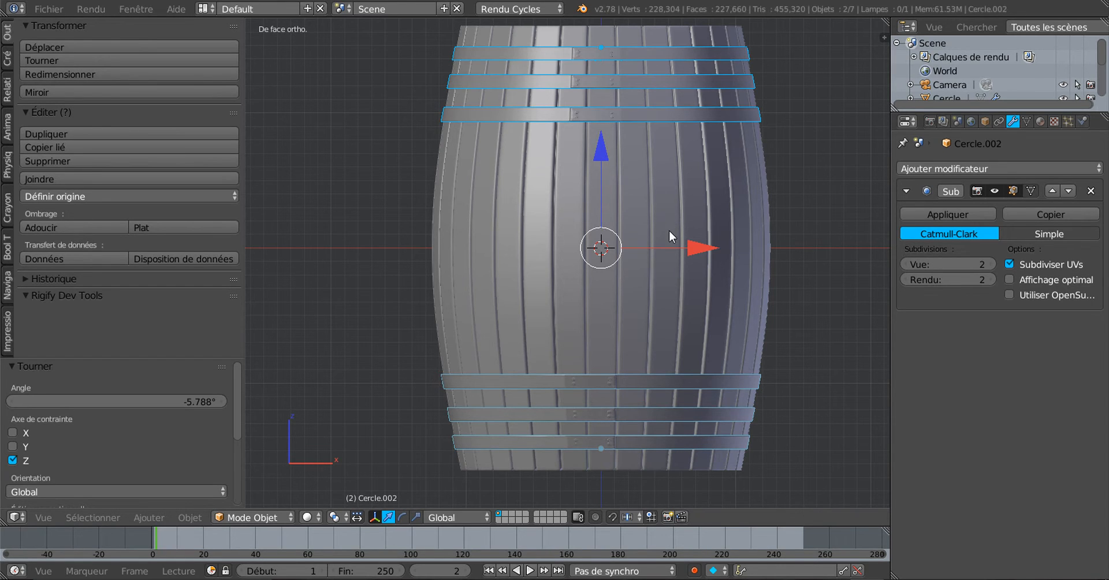
{"action": "key", "text": "r"}
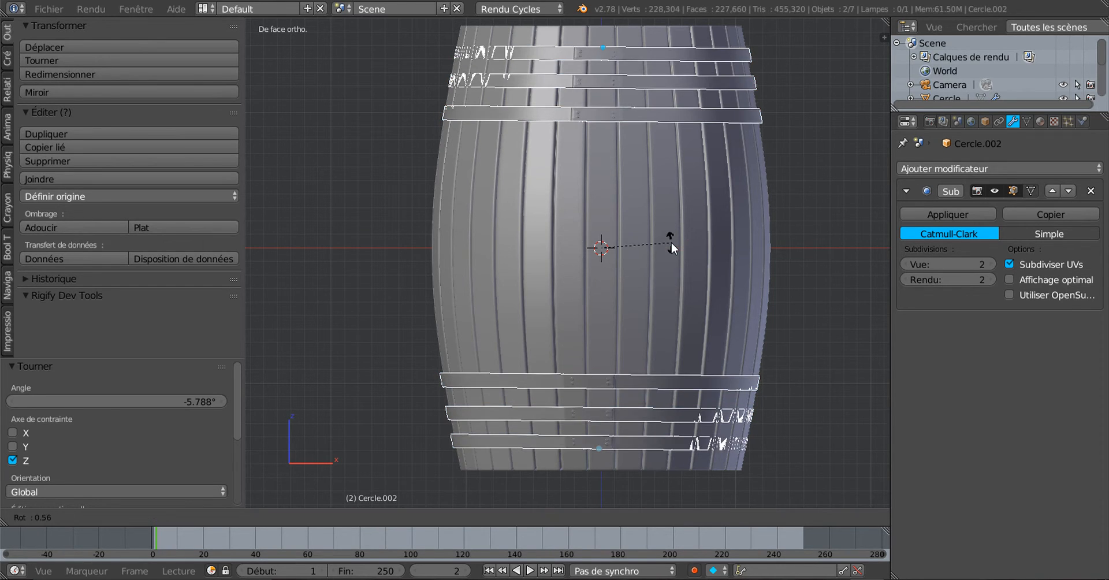
{"action": "key", "text": "z"}
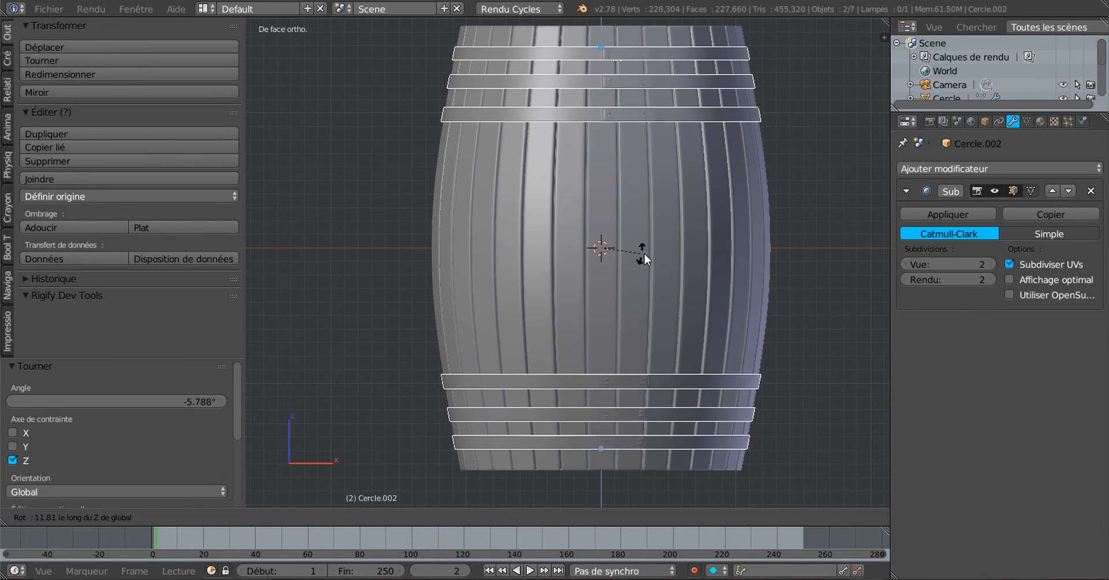
{"action": "left_click", "coordinate": [707, 200]}
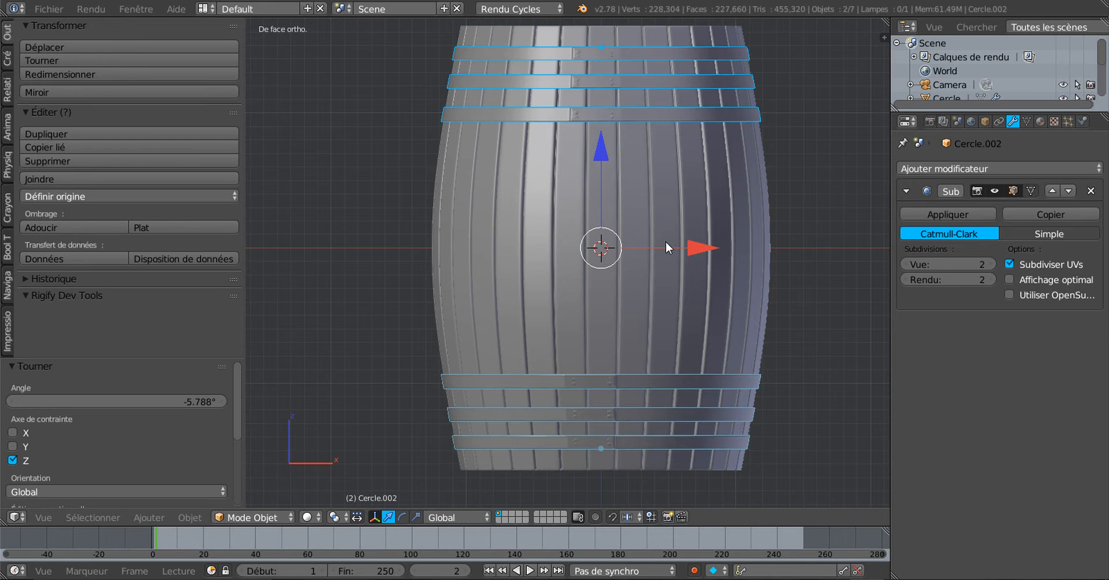
Rotate the upper and lower bands together around the global Z axis, and enter Edit Mode on the upper bands.
{"action": "key", "text": "r"}
{"action": "key", "text": "z"}
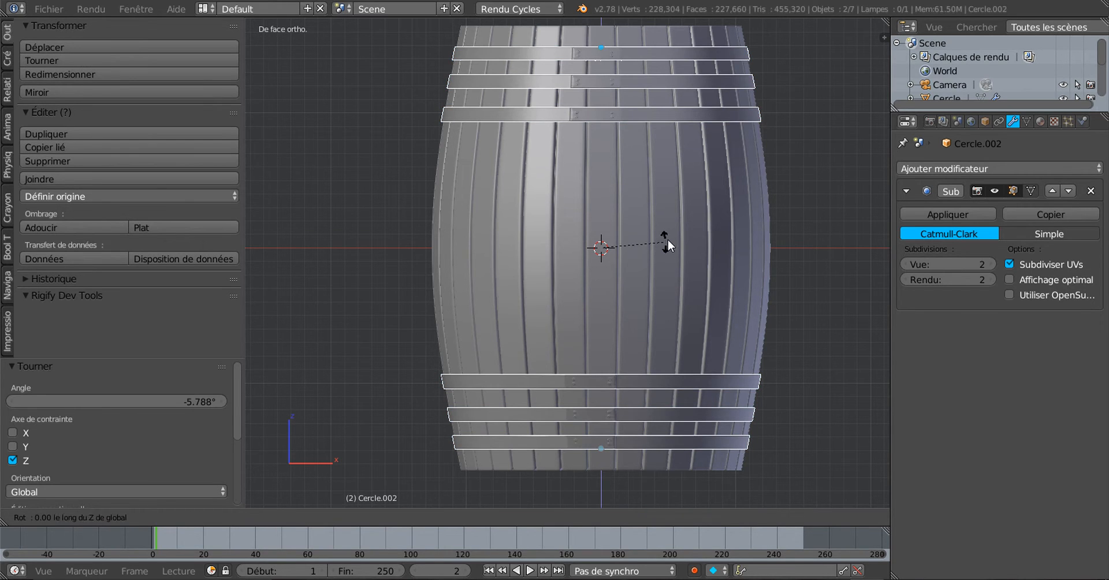
{"action": "left_click", "coordinate": [694, 190]}
{"action": "key", "text": "Tab"}
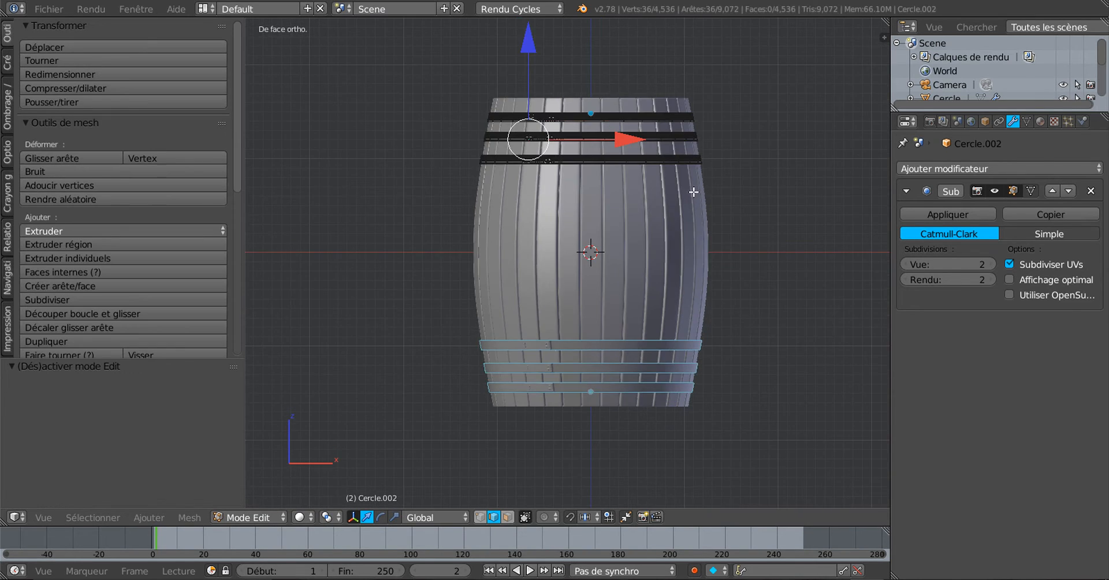
Leave Edit Mode on the upper bands and examine their riveted joints up close and from the front.
{"action": "mouse_move", "coordinate": [703, 240]}
{"action": "middle_mouse_down"}
{"action": "mouse_move", "coordinate": [719, 345]}
{"action": "mouse_move", "coordinate": [691, 232]}
{"action": "middle_mouse_up"}
{"action": "key", "text": "Tab"}
{"action": "scroll", "coordinate": [711, 283], "scroll_direction": "up", "scroll_amount": 2}
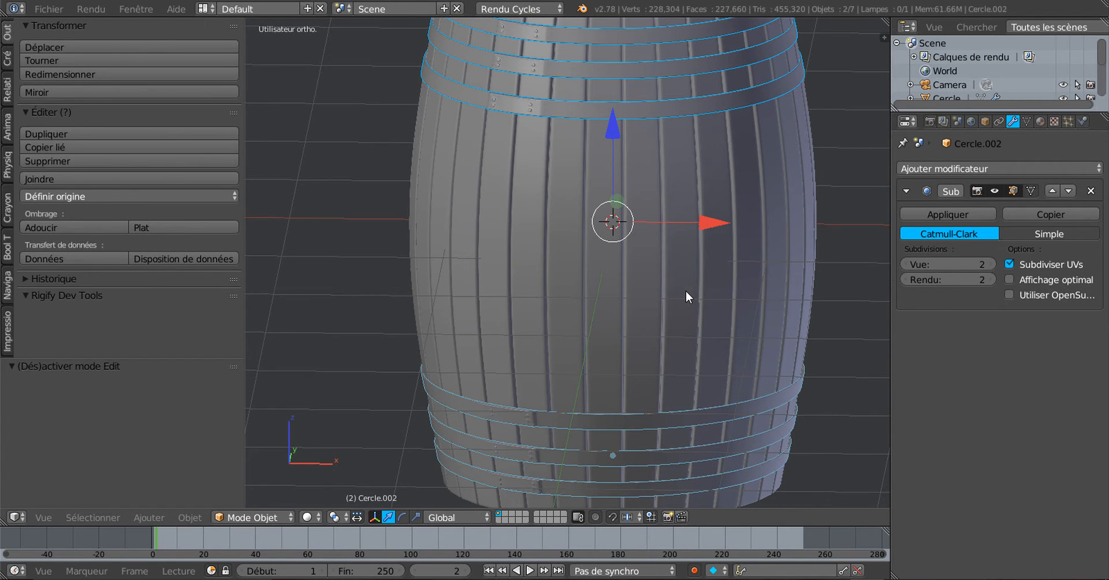
{"action": "scroll", "coordinate": [576, 342], "scroll_direction": "down", "scroll_amount": 1}
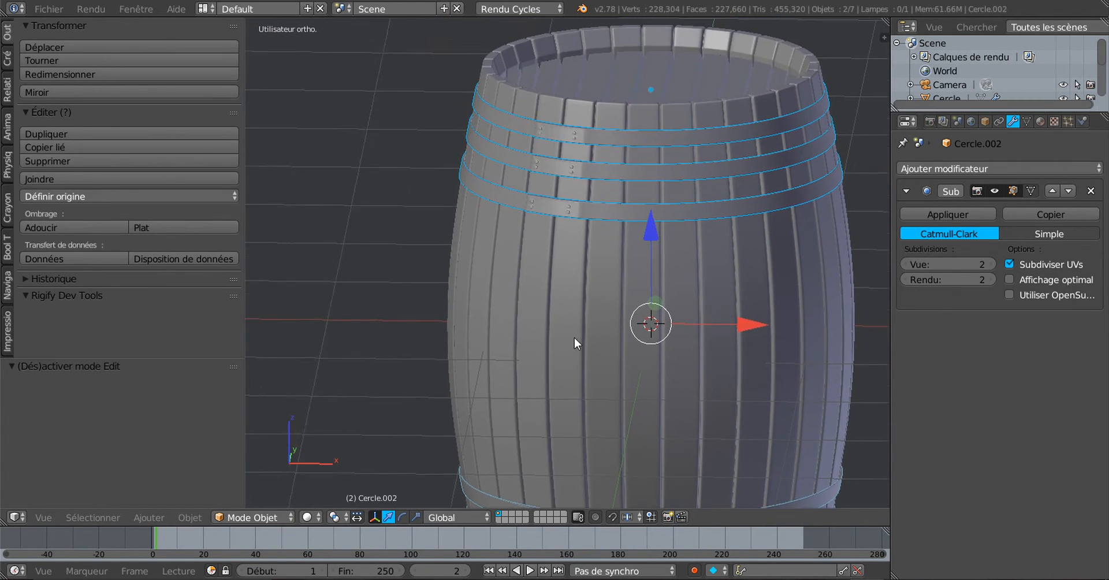
{"action": "scroll", "coordinate": [574, 297], "scroll_direction": "up", "scroll_amount": 8}
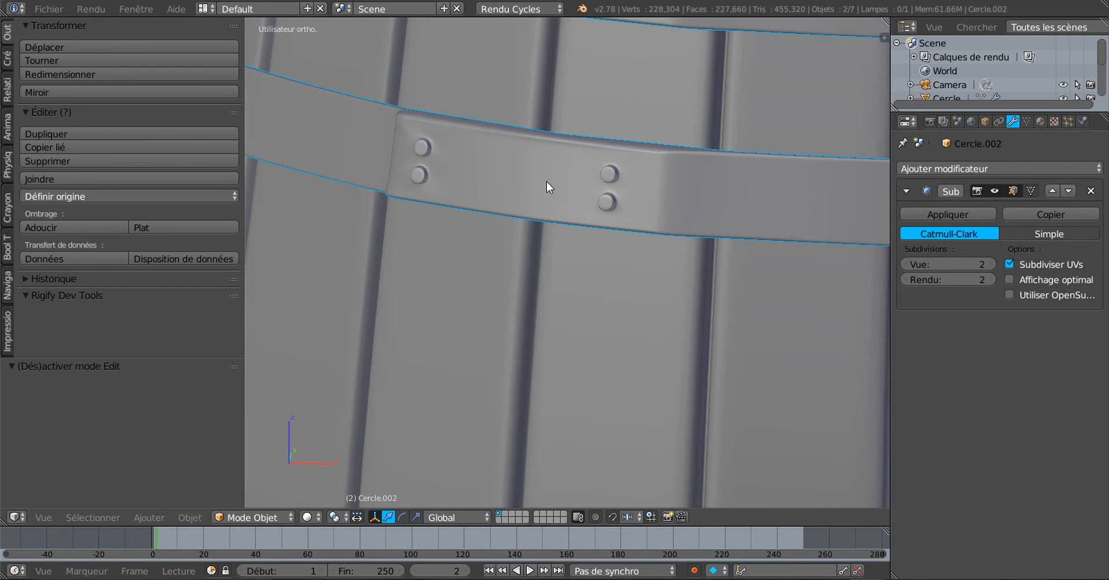
{"action": "scroll", "coordinate": [522, 151], "scroll_direction": "down", "scroll_amount": 7}
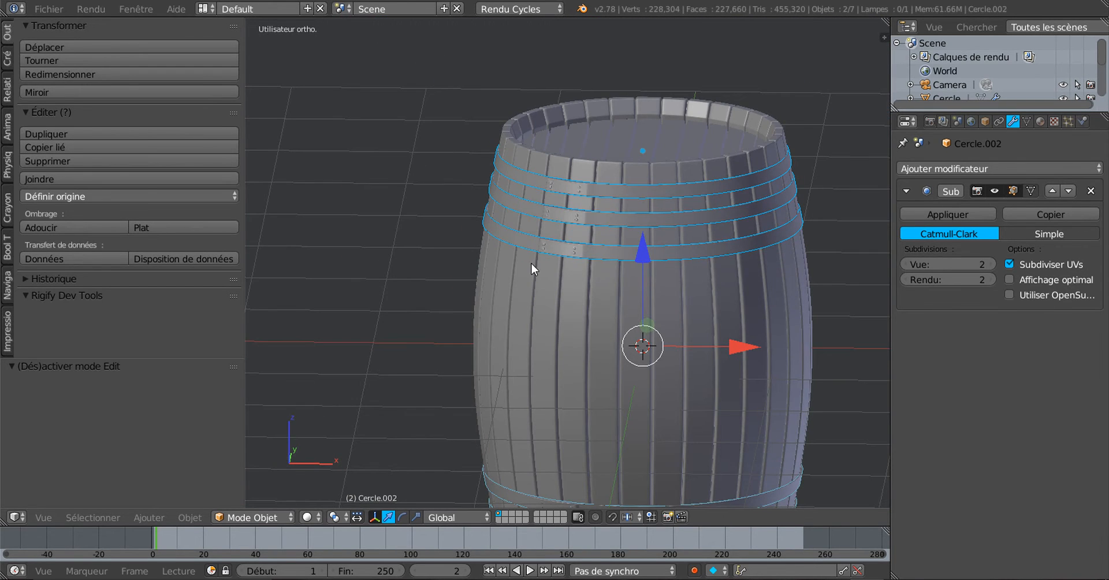
{"action": "key", "text": "KP_1"}
{"action": "key", "text": "Tab"}
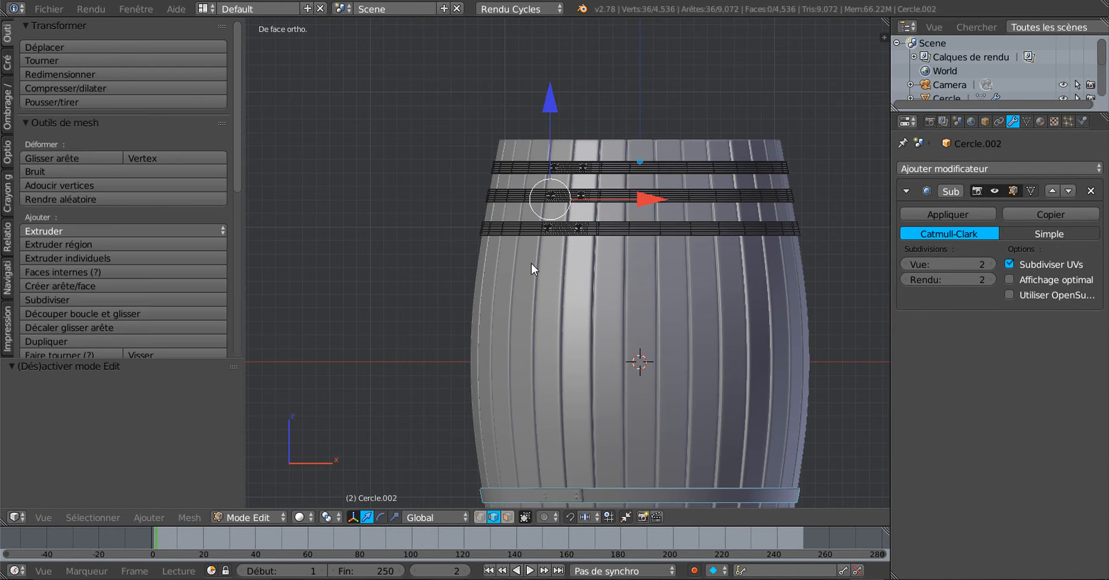
{"action": "key", "text": "Tab"}
Select the barrel body, set its Subdivision Surface view level to 1, and apply the modifier in Object Mode.
{"action": "scroll", "coordinate": [636, 300], "scroll_direction": "up", "scroll_amount": 3}
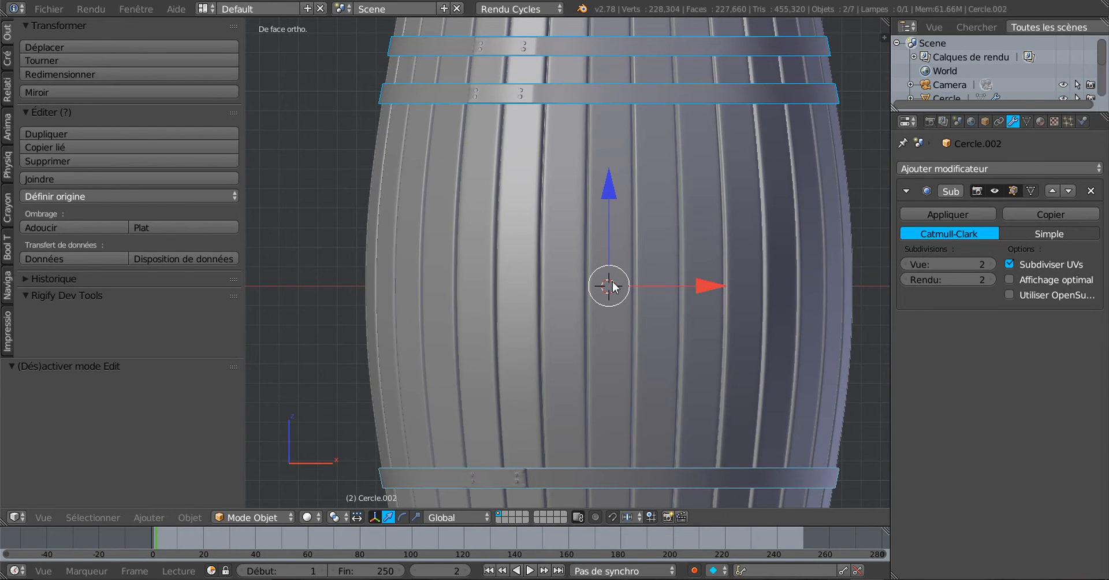
{"action": "right_click", "coordinate": [613, 283]}
{"action": "key", "text": "Tab"}
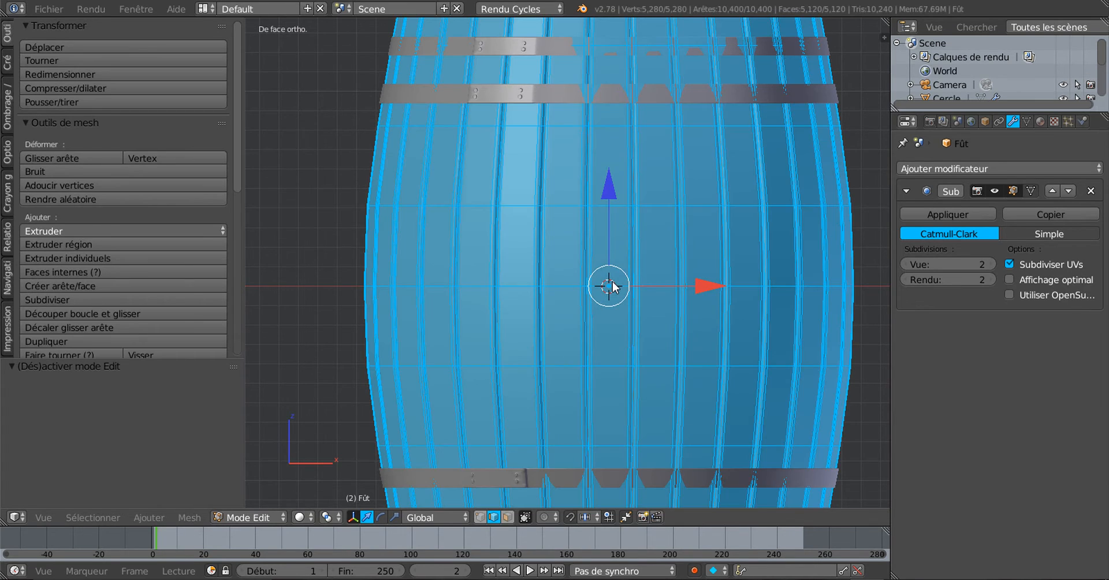
{"action": "scroll", "coordinate": [613, 286], "scroll_direction": "up", "scroll_amount": 4}
{"action": "scroll", "coordinate": [596, 280], "scroll_direction": "down", "scroll_amount": 2}
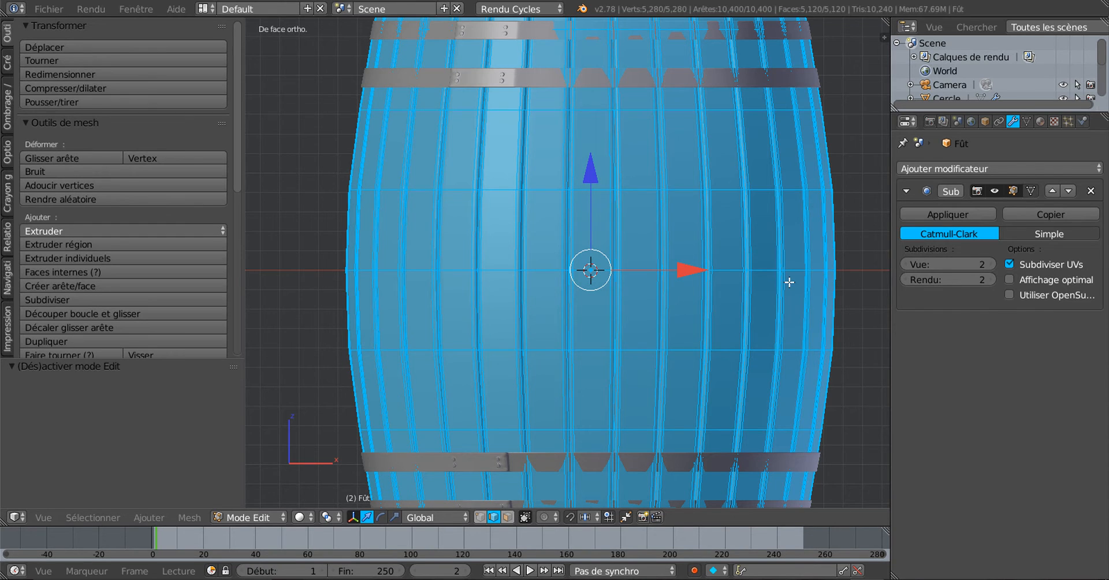
{"action": "scroll", "coordinate": [789, 282], "scroll_direction": "down", "scroll_amount": 2}
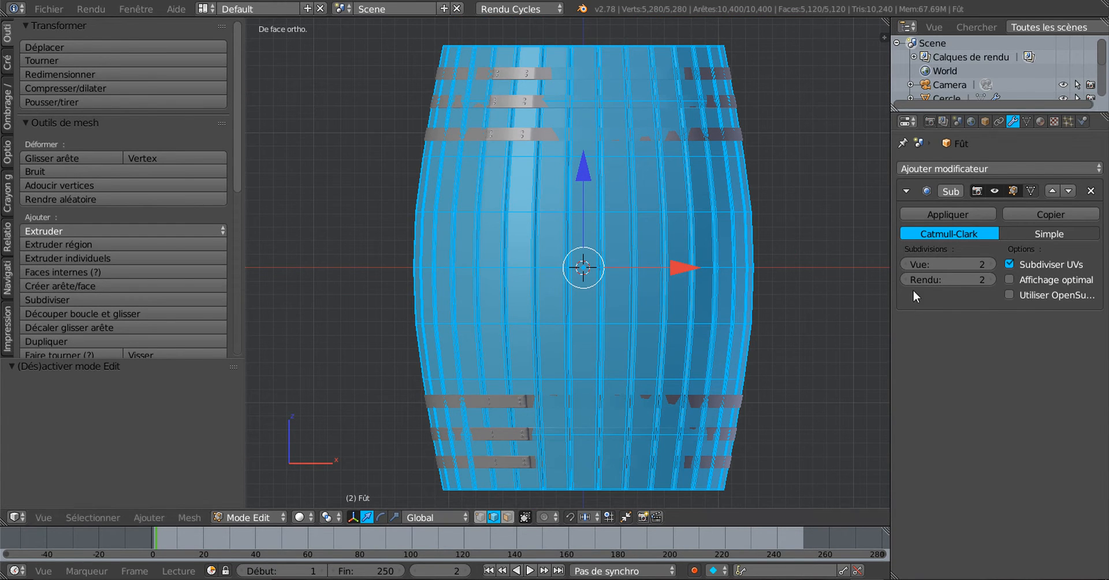
{"action": "left_click", "coordinate": [906, 264]}
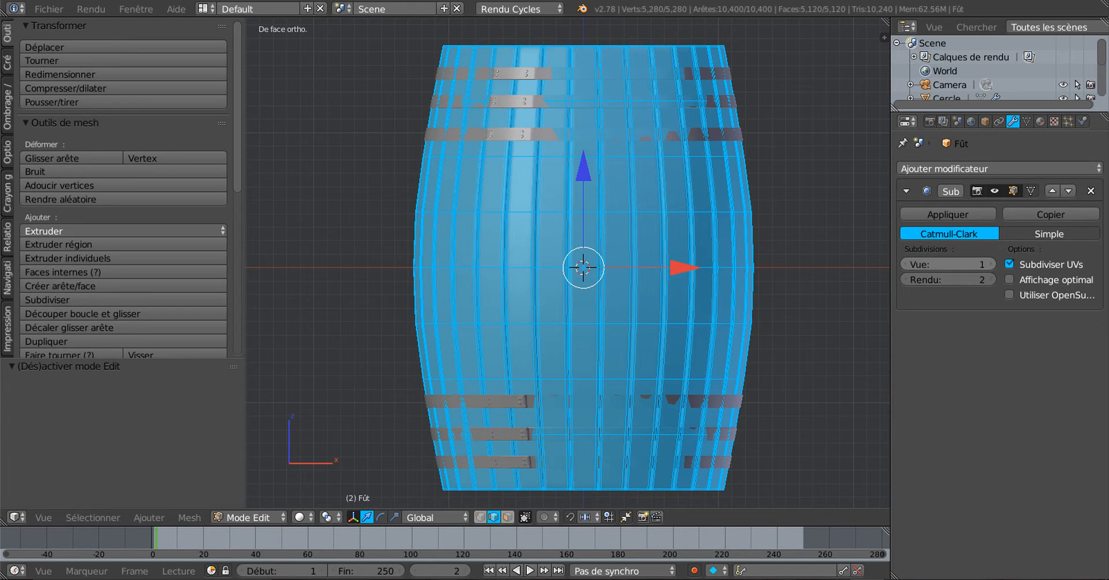
{"action": "left_click", "coordinate": [948, 215]}
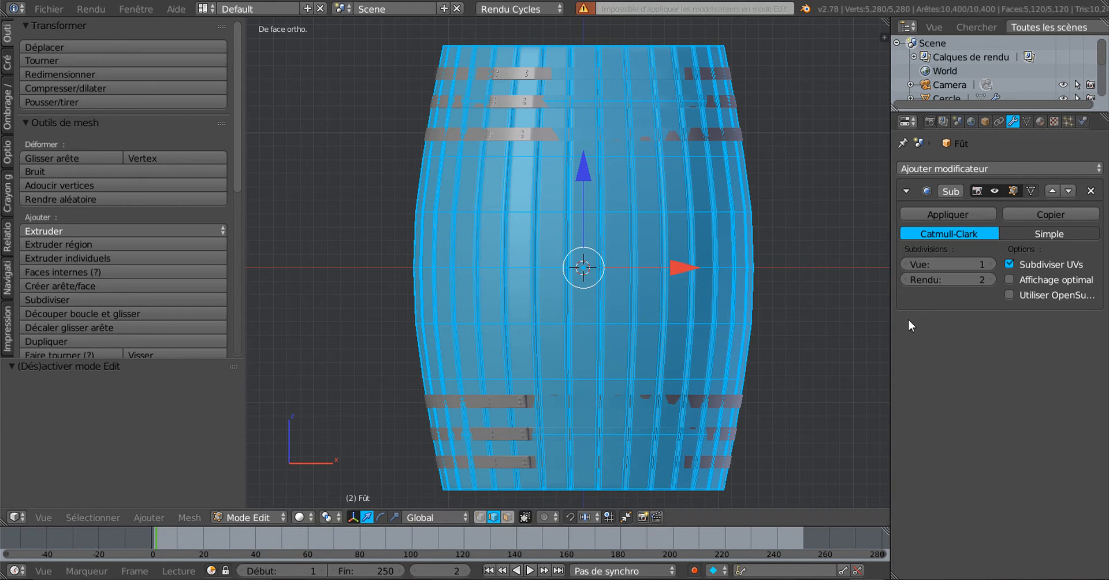
{"action": "key", "text": "Tab"}
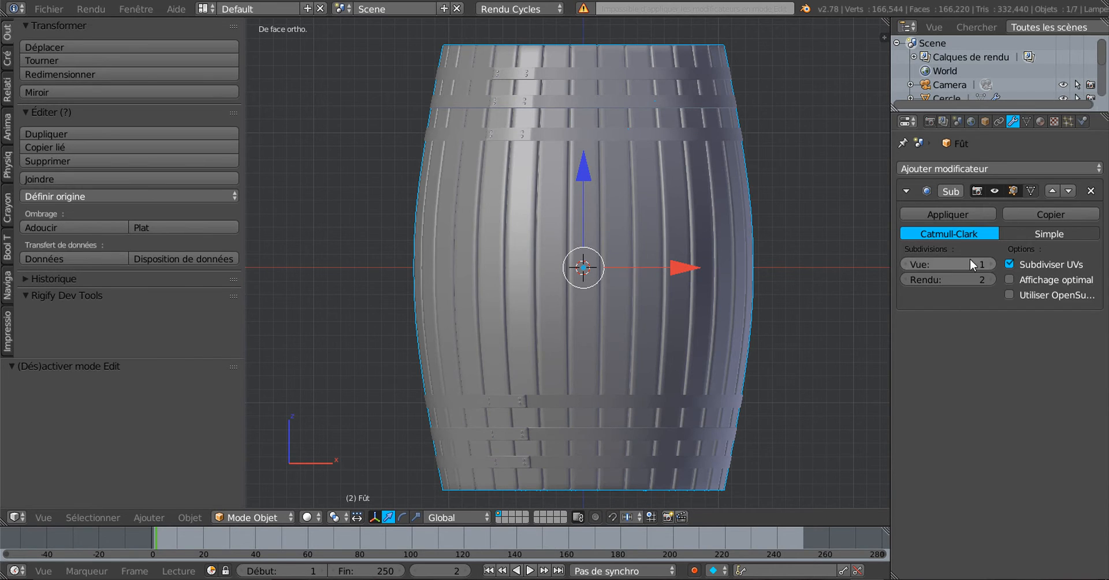
{"action": "left_click", "coordinate": [939, 214]}
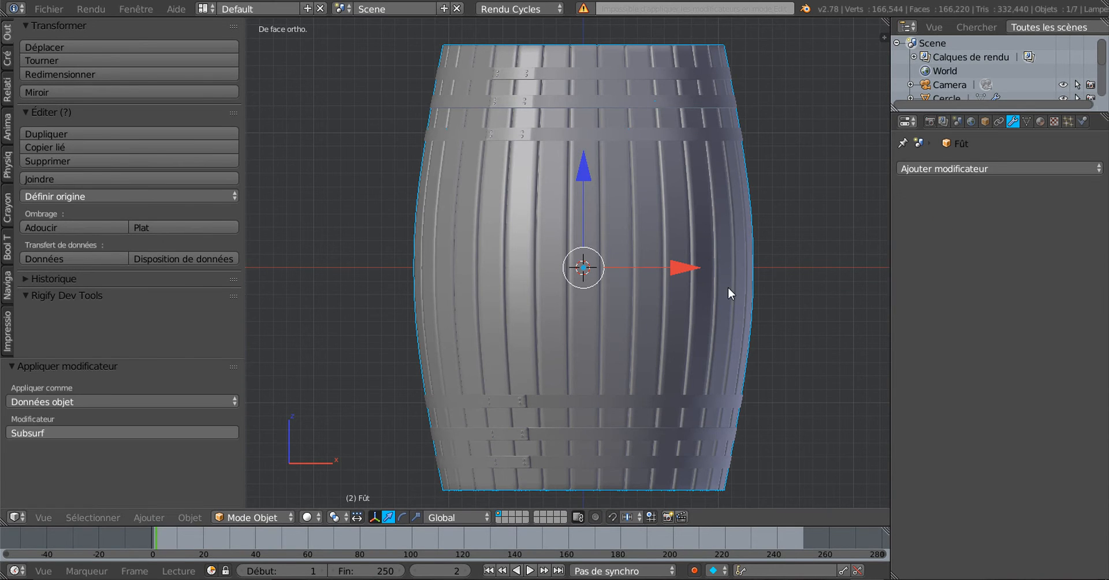
Enter Edit Mode on the barrel body, switch to face selection, and deselect the whole mesh.
{"action": "key", "text": "Tab"}
{"action": "scroll", "coordinate": [727, 287], "scroll_direction": "up", "scroll_amount": 1}
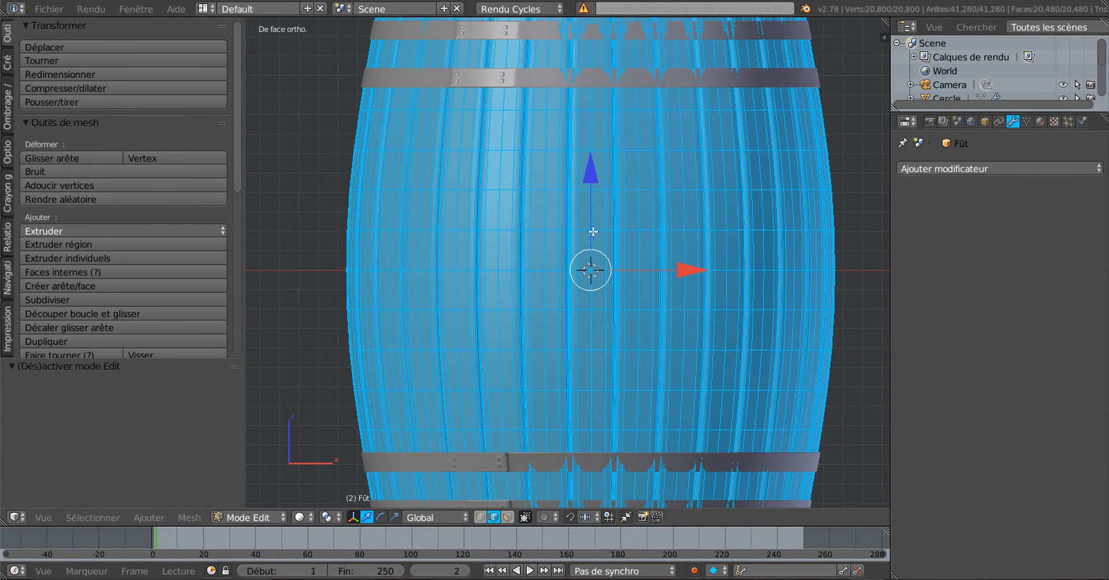
{"action": "scroll", "coordinate": [613, 279], "scroll_direction": "down", "scroll_amount": 1}
{"action": "scroll", "coordinate": [588, 266], "scroll_direction": "up", "scroll_amount": 2}
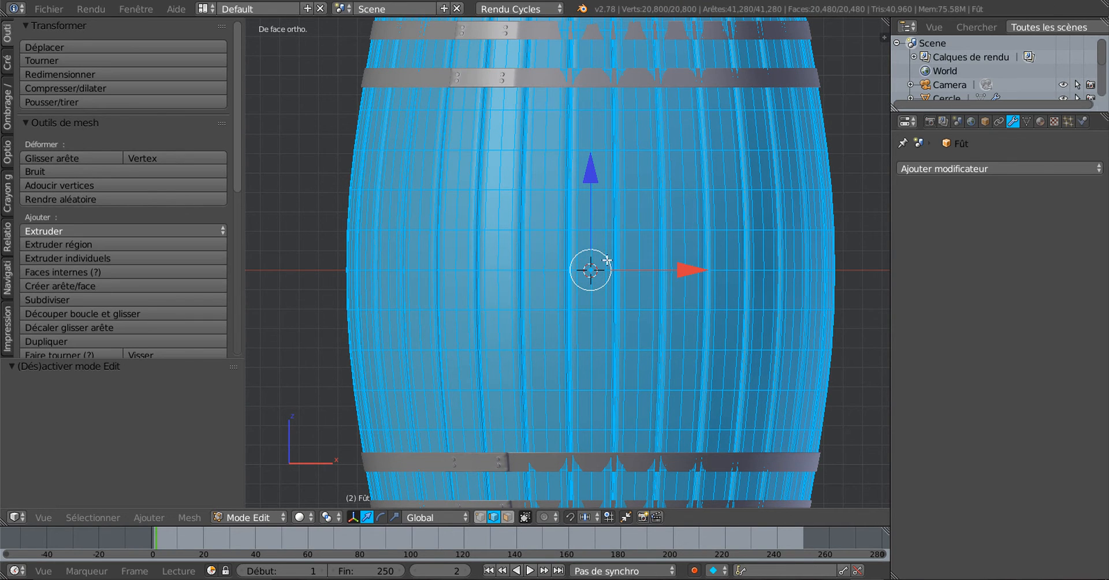
{"action": "scroll", "coordinate": [610, 270], "scroll_direction": "up", "scroll_amount": 3}
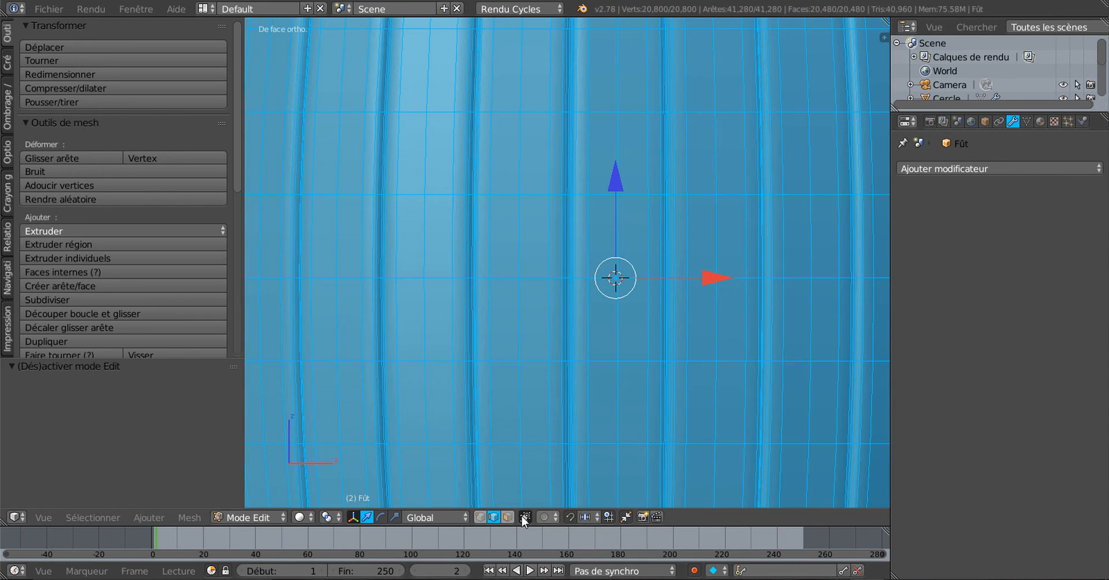
{"action": "key", "text": "Tab"}
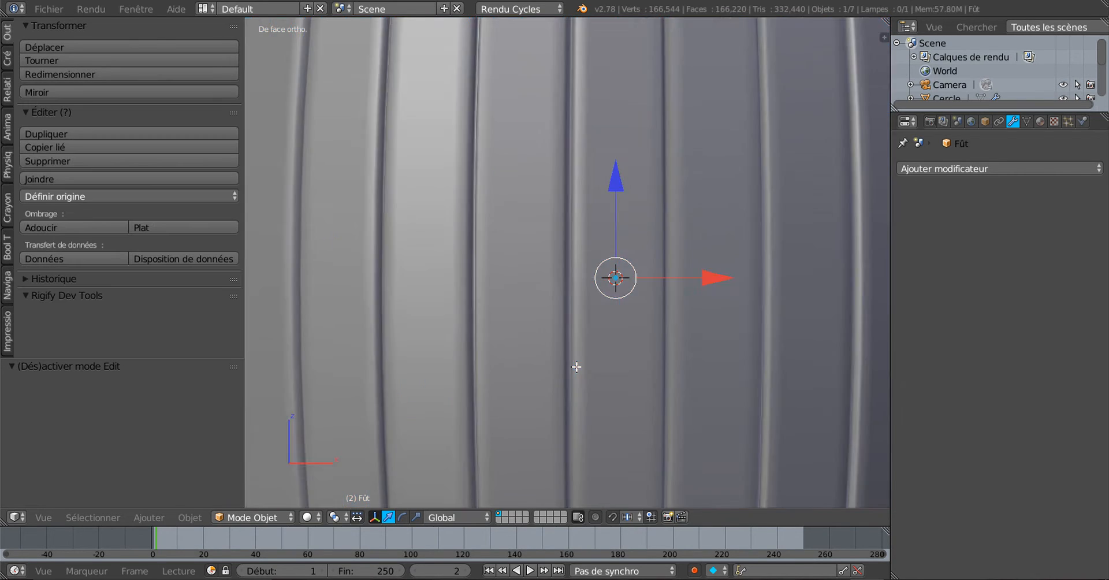
{"action": "scroll", "coordinate": [577, 366], "scroll_direction": "down", "scroll_amount": 5}
{"action": "key", "text": "Tab"}
{"action": "key", "text": "a"}
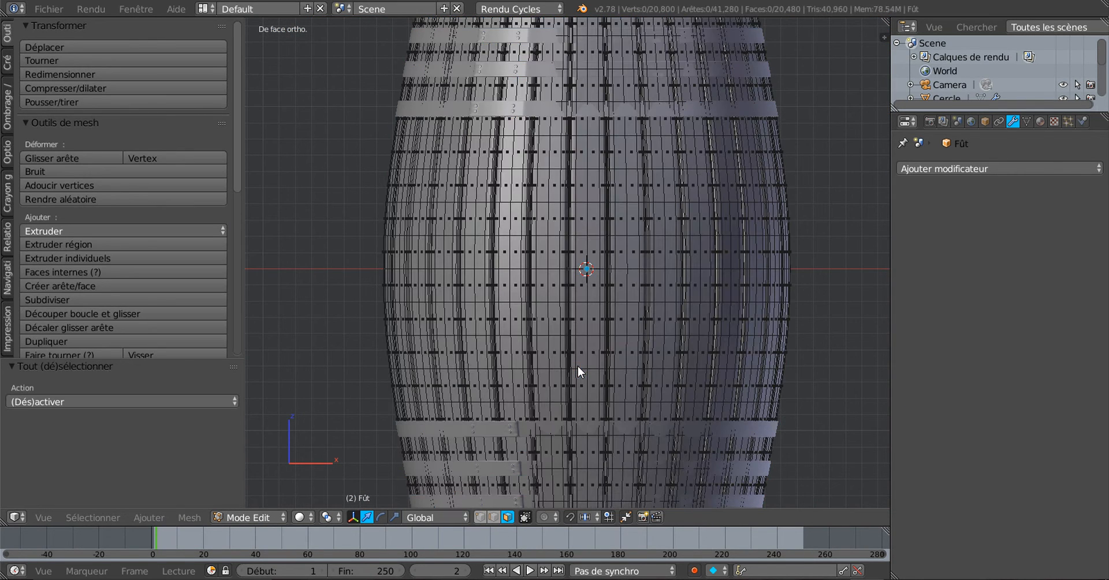
Examine the barrel body's face layout around the middle of the front staves.
{"action": "scroll", "coordinate": [579, 332], "scroll_direction": "up", "scroll_amount": 1}
{"action": "scroll", "coordinate": [582, 320], "scroll_direction": "up", "scroll_amount": 2}
{"action": "scroll", "coordinate": [601, 263], "scroll_direction": "down", "scroll_amount": 2}
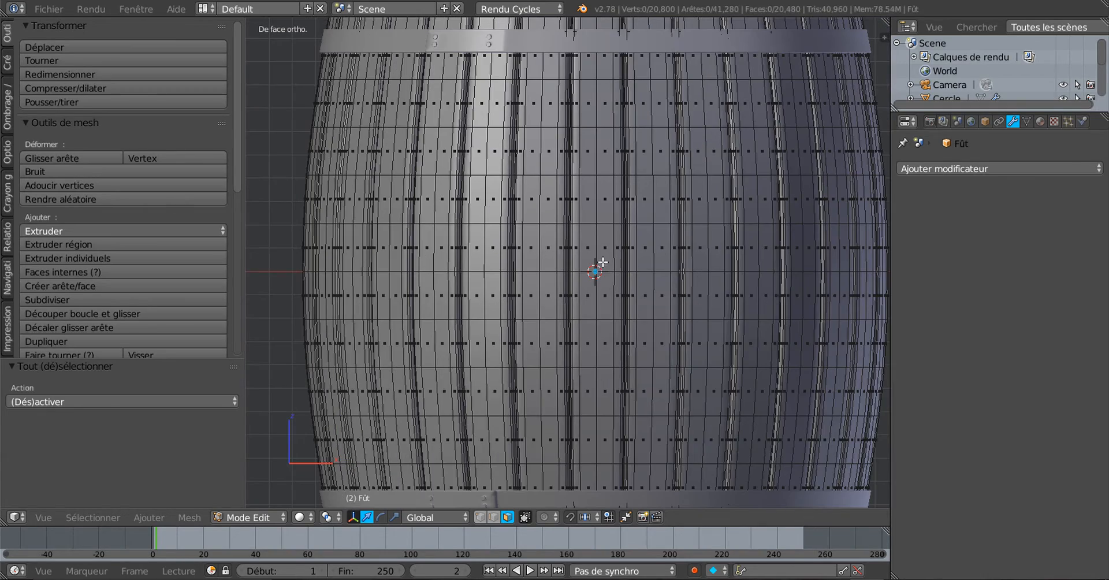
{"action": "scroll", "coordinate": [588, 346], "scroll_direction": "down", "scroll_amount": 3}
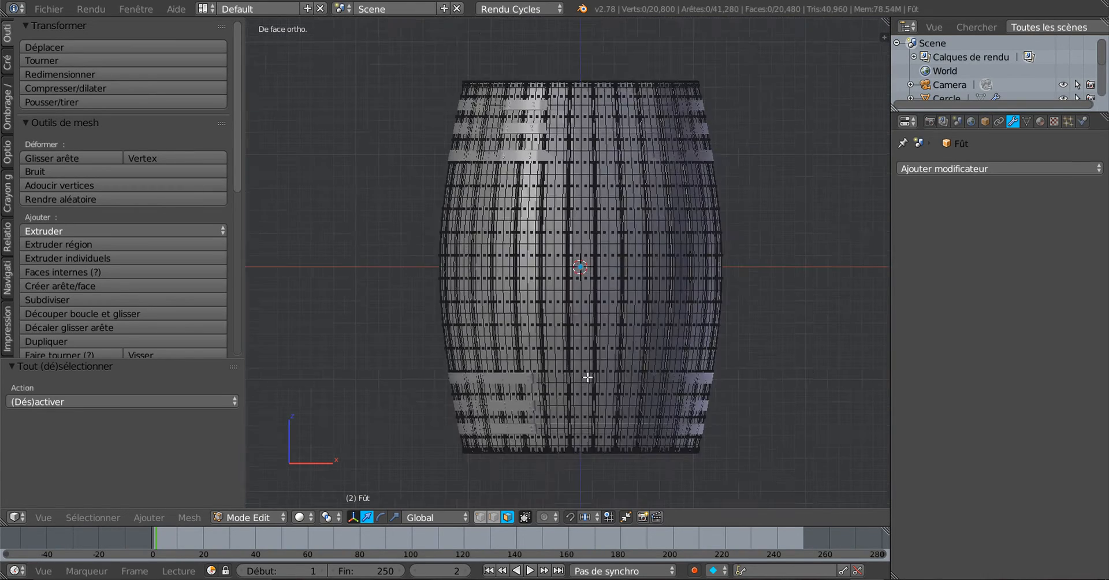
{"action": "scroll", "coordinate": [584, 369], "scroll_direction": "up", "scroll_amount": 2}
{"action": "scroll", "coordinate": [581, 273], "scroll_direction": "down", "scroll_amount": 1}
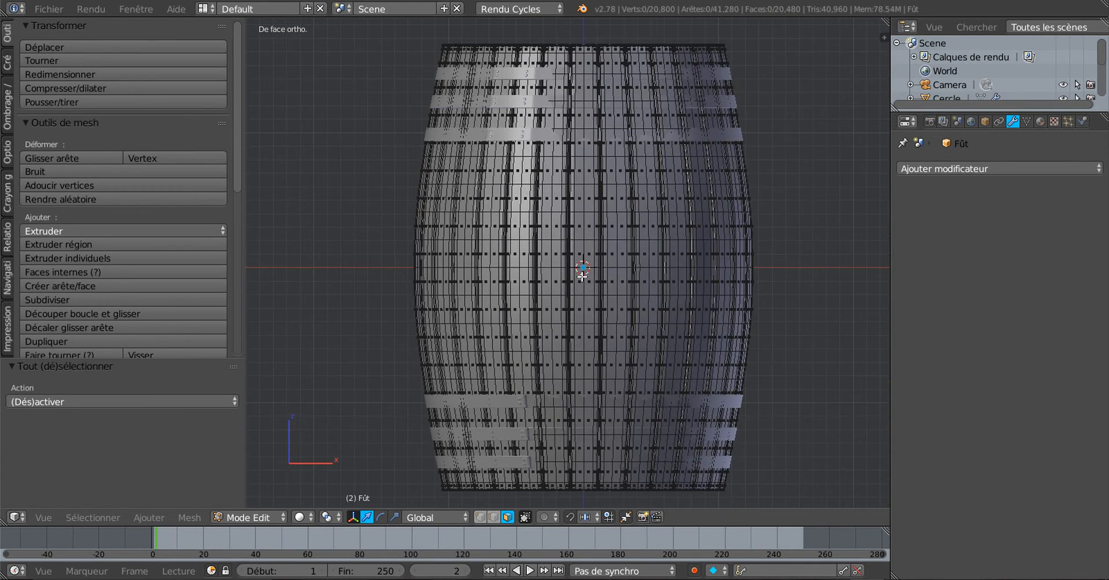
{"action": "scroll", "coordinate": [582, 274], "scroll_direction": "up", "scroll_amount": 5}
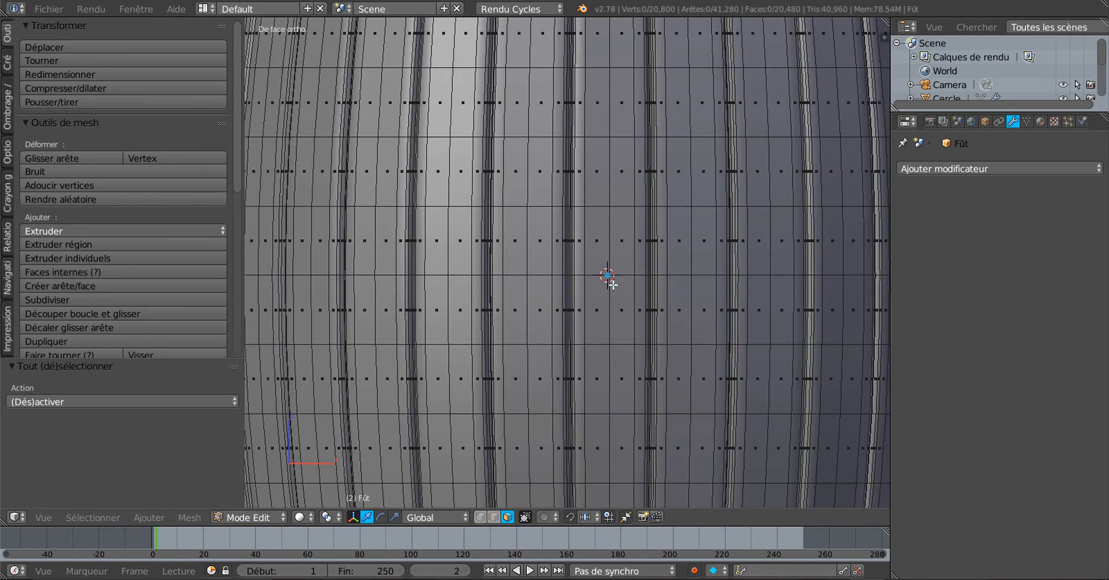
{"action": "scroll", "coordinate": [611, 288], "scroll_direction": "down", "scroll_amount": 3}
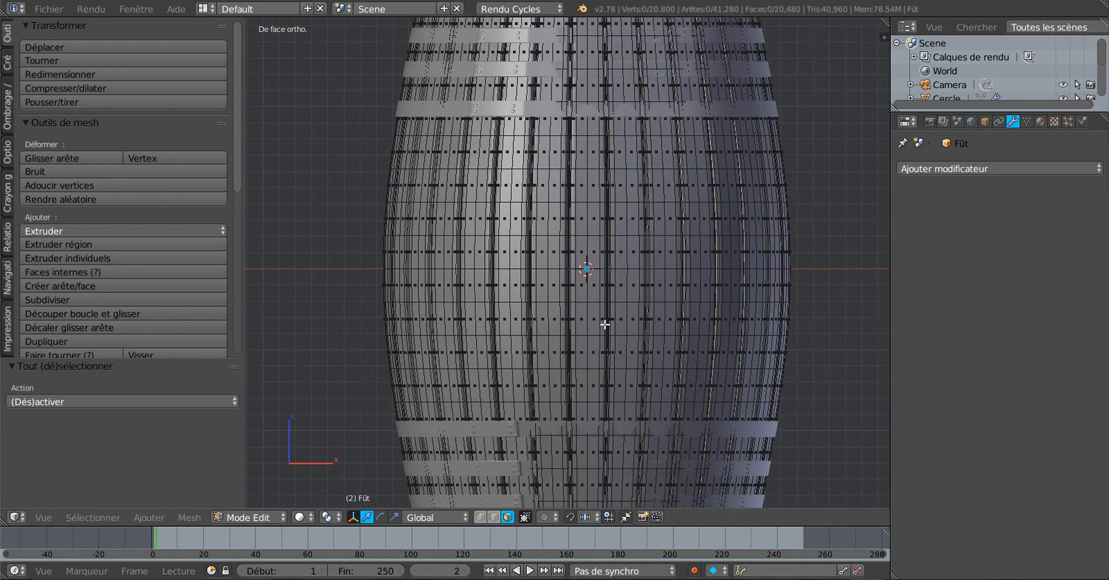
{"action": "scroll", "coordinate": [605, 324], "scroll_direction": "down", "scroll_amount": 2}
{"action": "scroll", "coordinate": [605, 325], "scroll_direction": "up", "scroll_amount": 9}
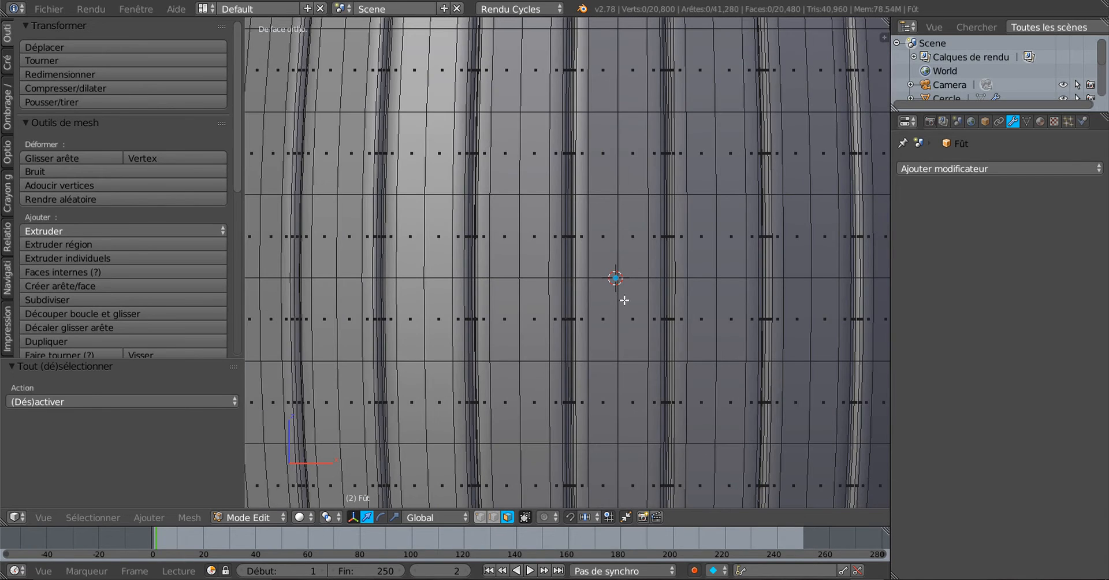
Add one centred loop cut just above and one just below the barrel body's horizontal midline.
{"action": "middle_click_drag", "start_coordinate": [624, 300], "coordinate": [572, 297], "text": "shift"}
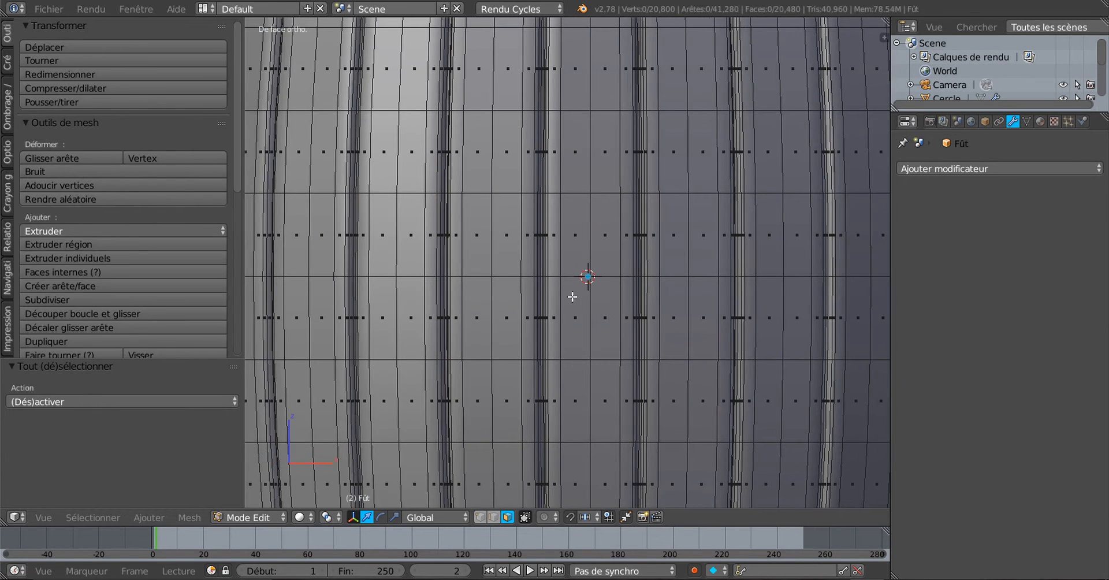
{"action": "scroll", "coordinate": [572, 297], "scroll_direction": "up", "scroll_amount": 1}
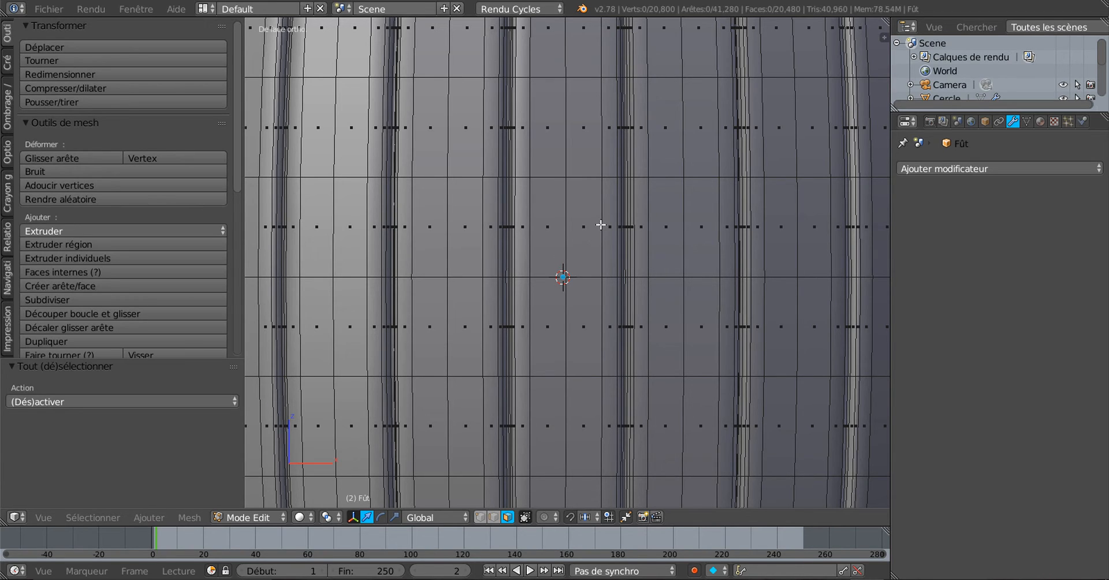
{"action": "key", "text": "ctrl+r"}
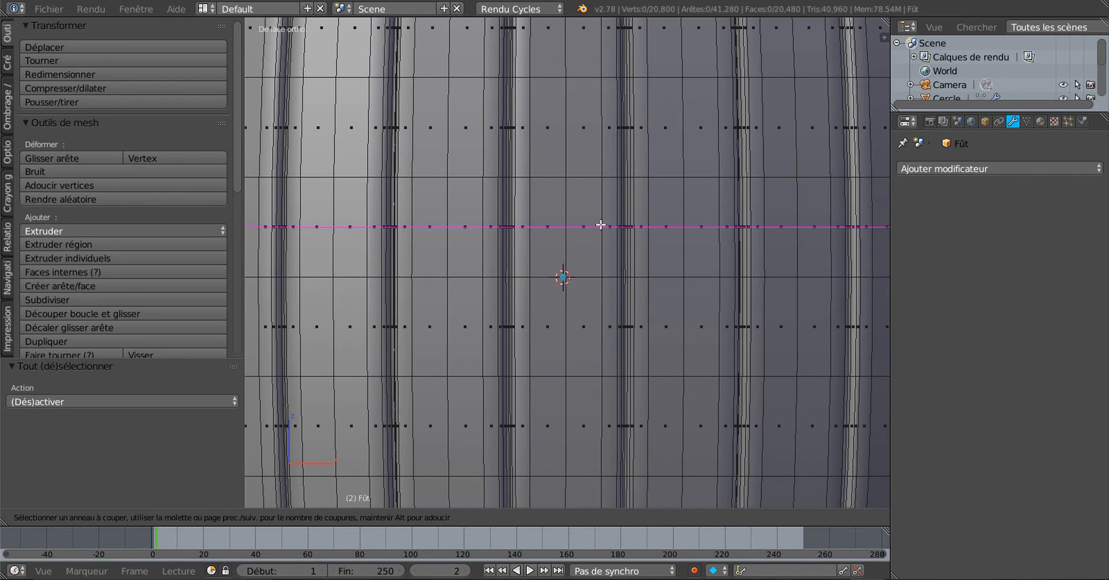
{"action": "left_click", "coordinate": [601, 225]}
{"action": "right_click", "coordinate": [601, 225]}
{"action": "key", "text": "ctrl+r"}
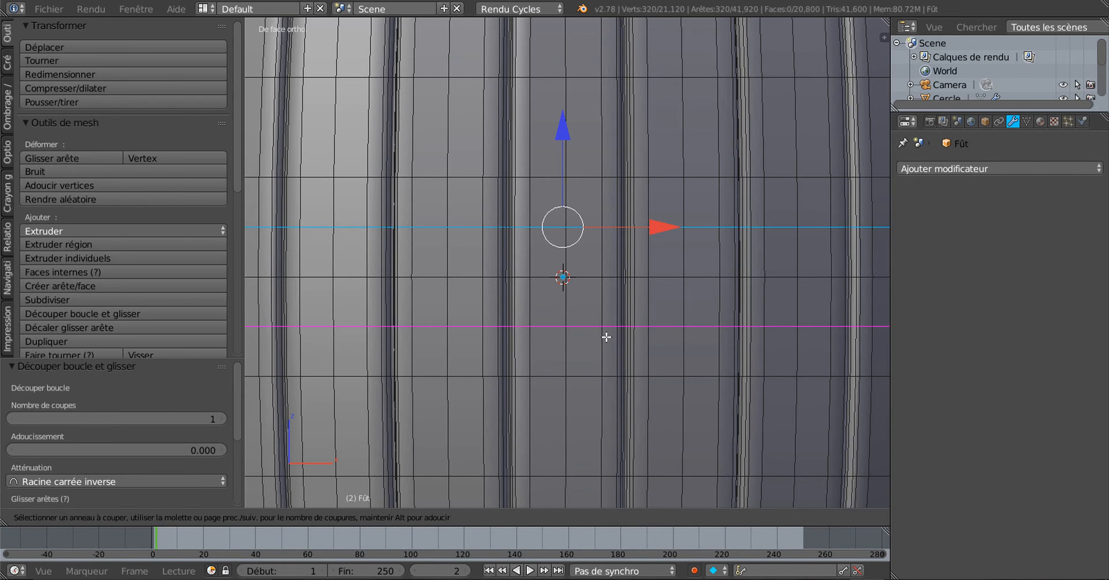
{"action": "left_click", "coordinate": [600, 335]}
{"action": "right_click", "coordinate": [600, 336]}
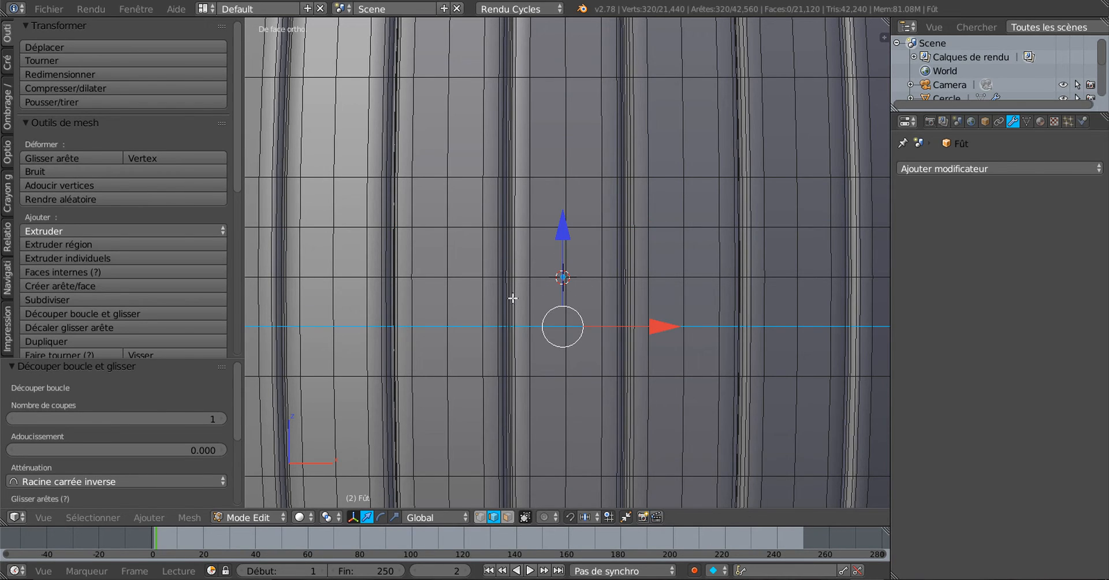
Switch to face selection and select the four adjacent faces just above the midline on the central front stave.
{"action": "left_click", "coordinate": [508, 517]}
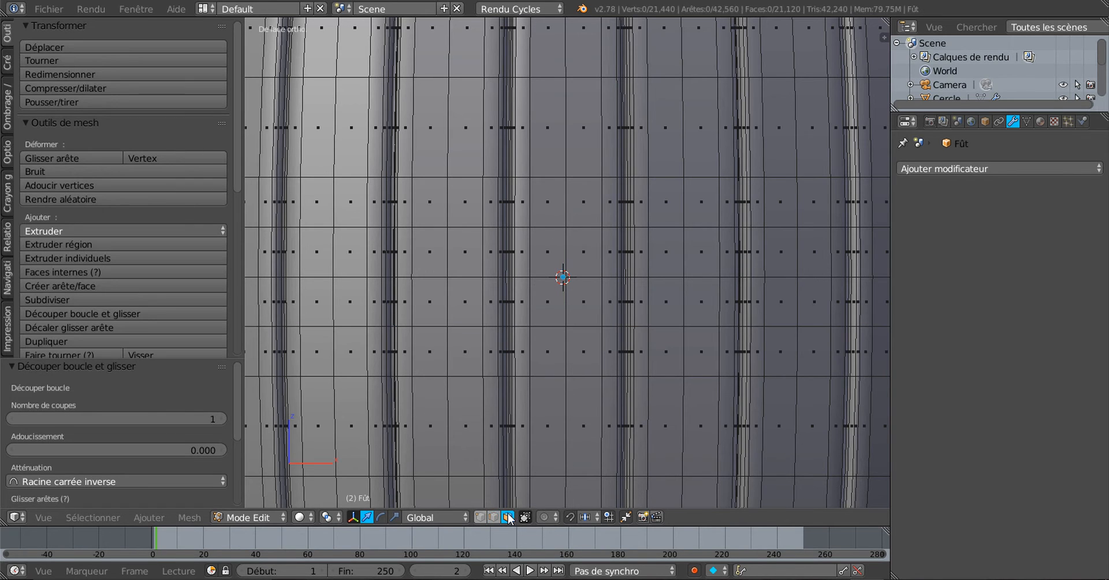
{"action": "right_click", "coordinate": [530, 260]}
{"action": "right_click", "coordinate": [539, 255], "text": "shift"}
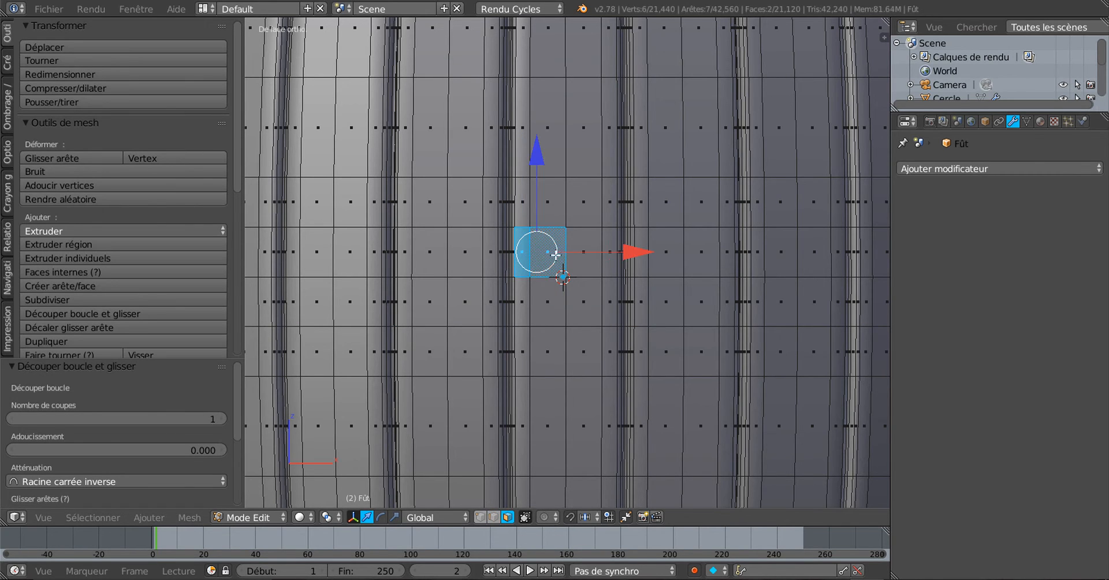
{"action": "right_click", "coordinate": [580, 259], "text": "shift"}
{"action": "right_click", "coordinate": [609, 263], "text": "shift"}
{"action": "scroll", "coordinate": [609, 265], "scroll_direction": "up", "scroll_amount": 1}
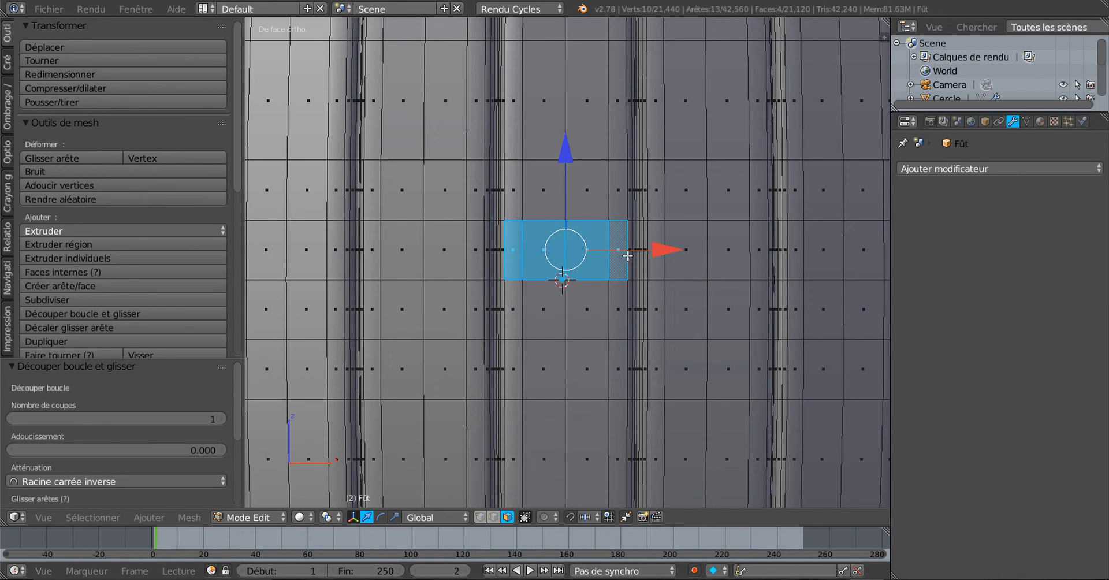
{"action": "scroll", "coordinate": [601, 280], "scroll_direction": "up", "scroll_amount": 1}
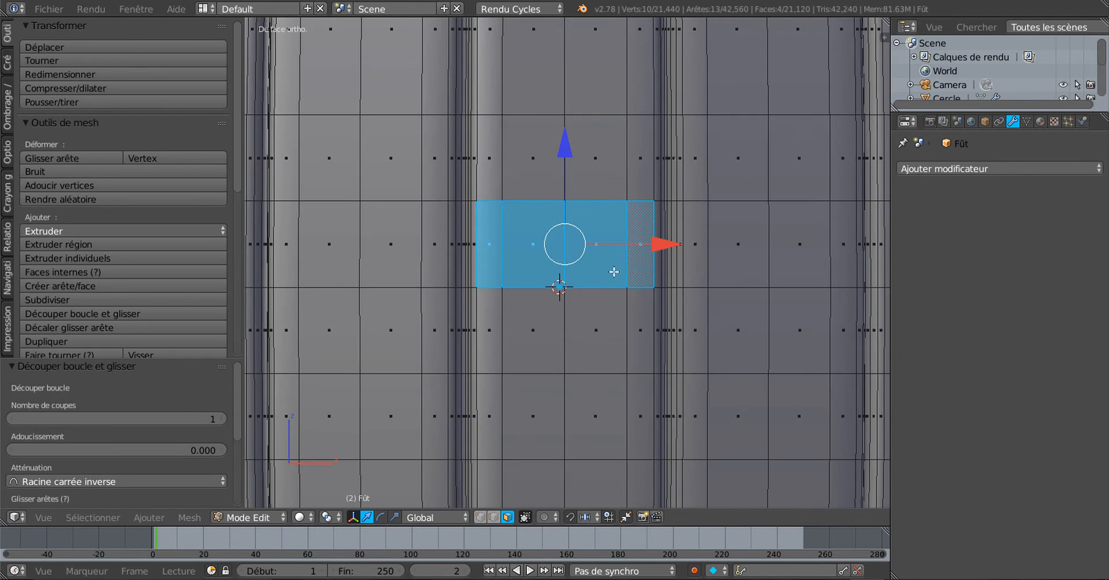
{"action": "right_click", "coordinate": [656, 253], "text": "shift"}
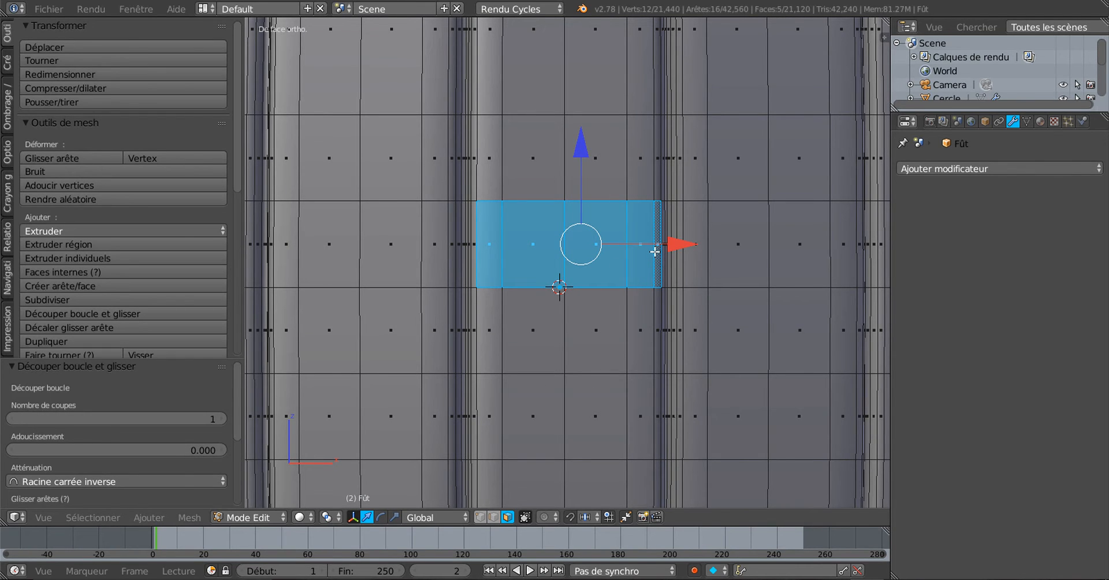
{"action": "right_click", "coordinate": [655, 251], "text": "shift"}
Add the four faces directly below the selected row to the selection on the central stave.
{"action": "right_click", "coordinate": [634, 327], "text": "shift"}
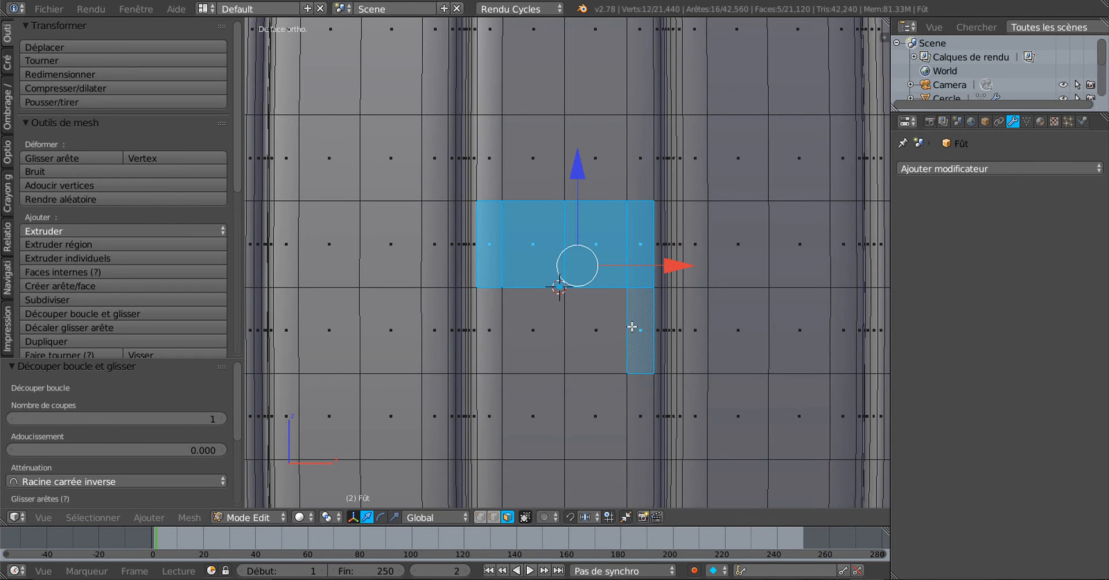
{"action": "right_click", "coordinate": [603, 337], "text": "shift"}
{"action": "right_click", "coordinate": [538, 346], "text": "shift"}
{"action": "right_click", "coordinate": [491, 339], "text": "shift"}
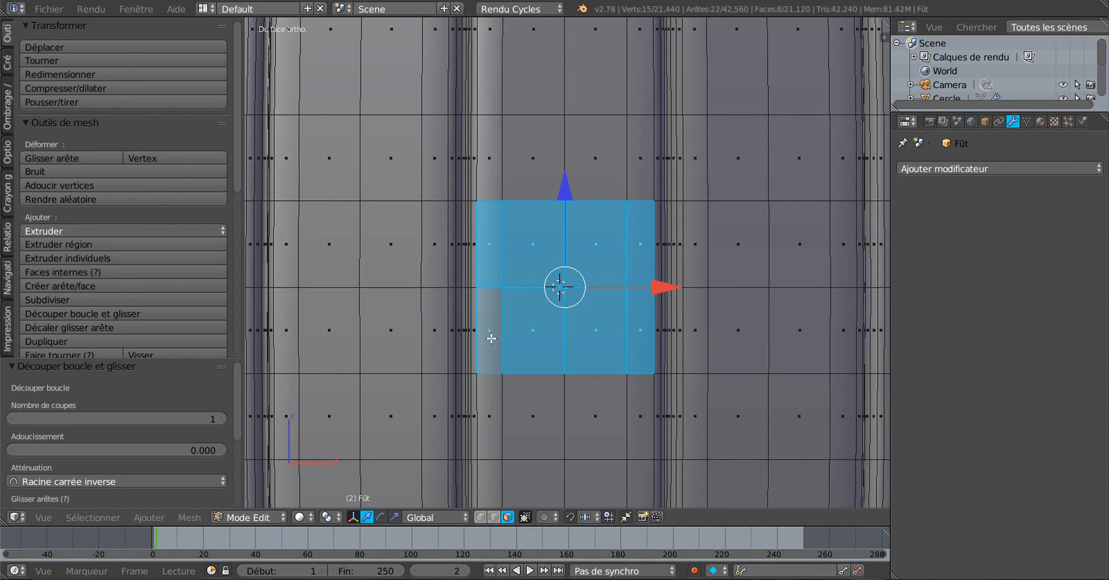
Inset the selected block of eight faces with a thickness of 0.01.
{"action": "scroll", "coordinate": [491, 339], "scroll_direction": "down", "scroll_amount": 1}
{"action": "scroll", "coordinate": [574, 324], "scroll_direction": "down", "scroll_amount": 1}
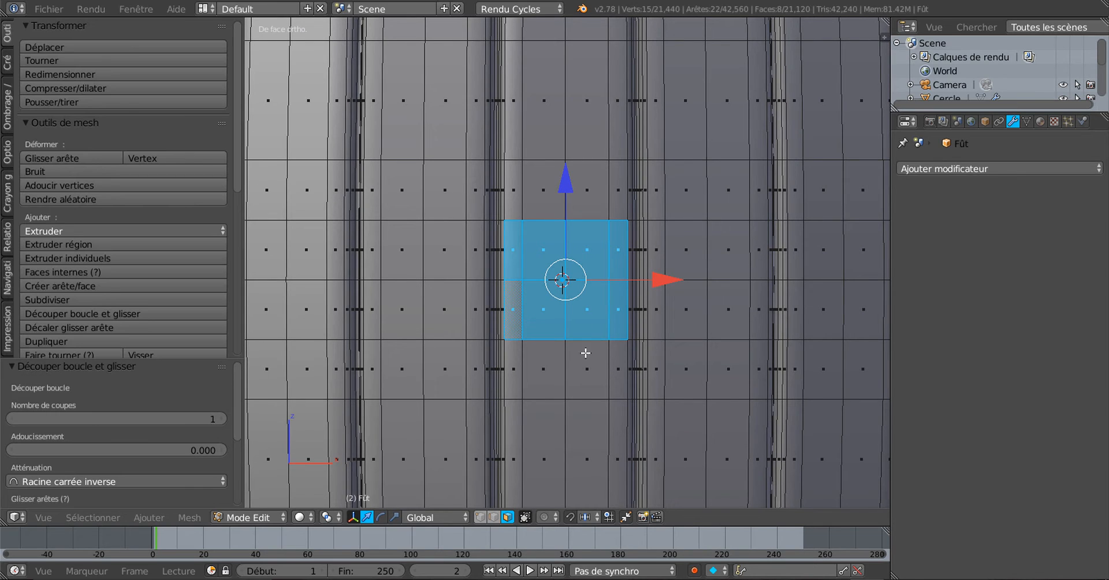
{"action": "key", "text": "i"}
{"action": "left_click", "coordinate": [663, 404]}
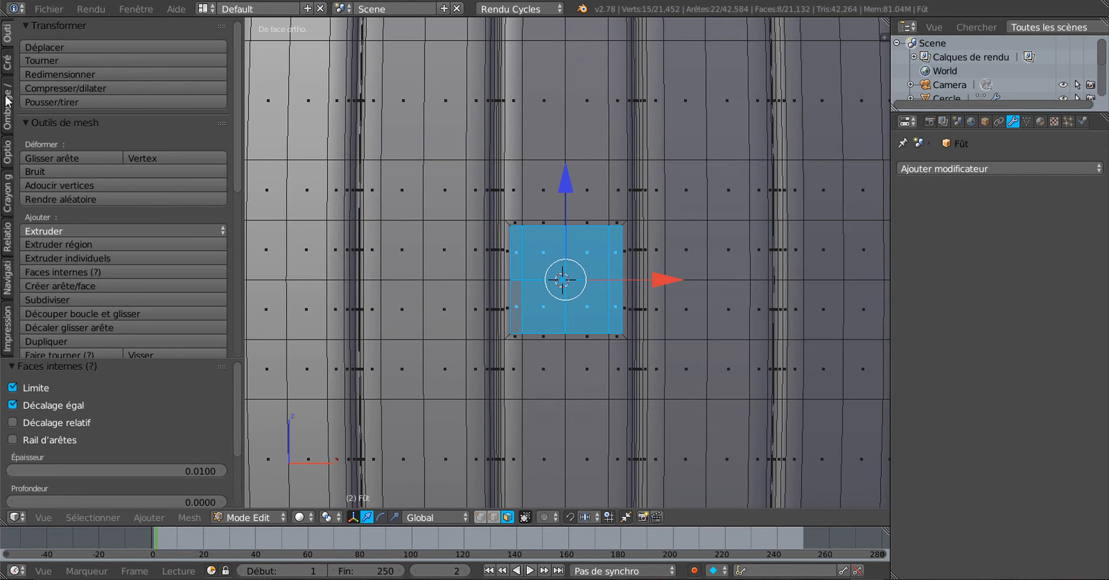
{"action": "scroll", "coordinate": [518, 220], "scroll_direction": "up", "scroll_amount": 2}
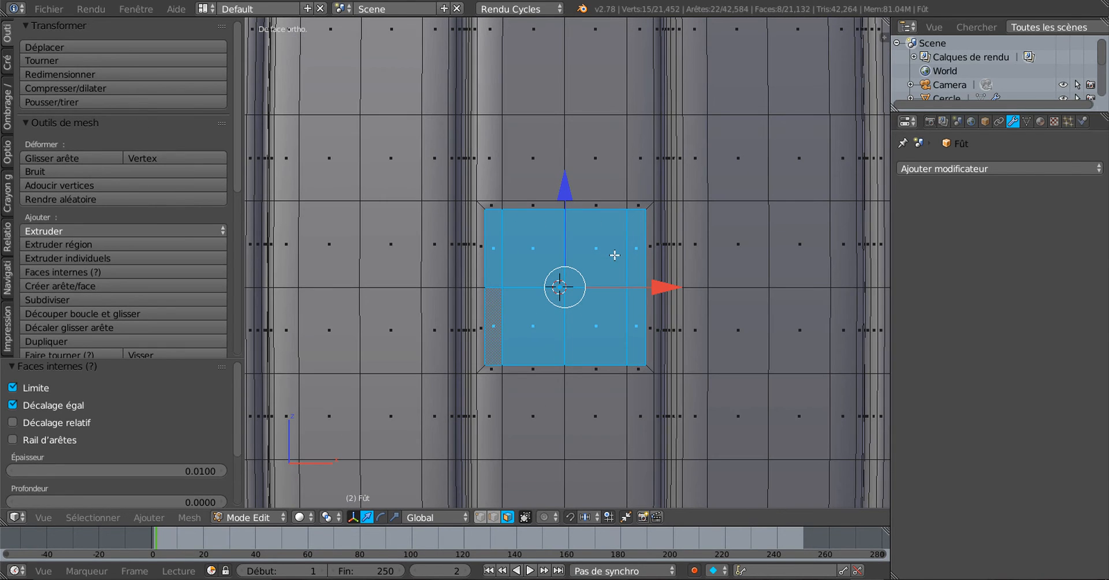
{"action": "scroll", "coordinate": [624, 301], "scroll_direction": "down", "scroll_amount": 2}
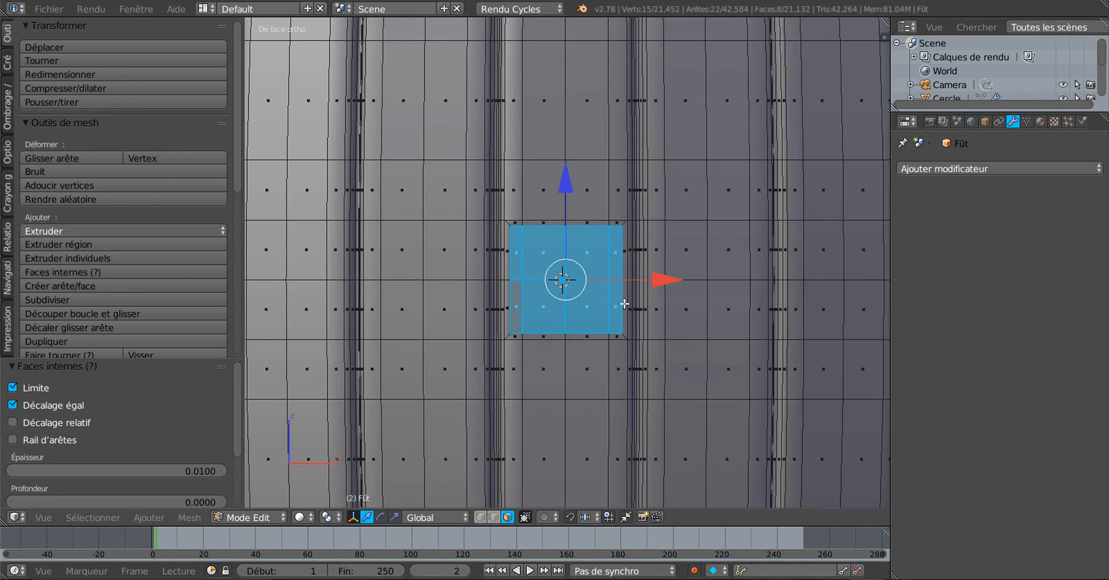
Reshape the inset faces into a circle with LoopTools and scale the circle by 0.747.
{"action": "scroll", "coordinate": [67, 293], "scroll_direction": "down", "scroll_amount": 5}
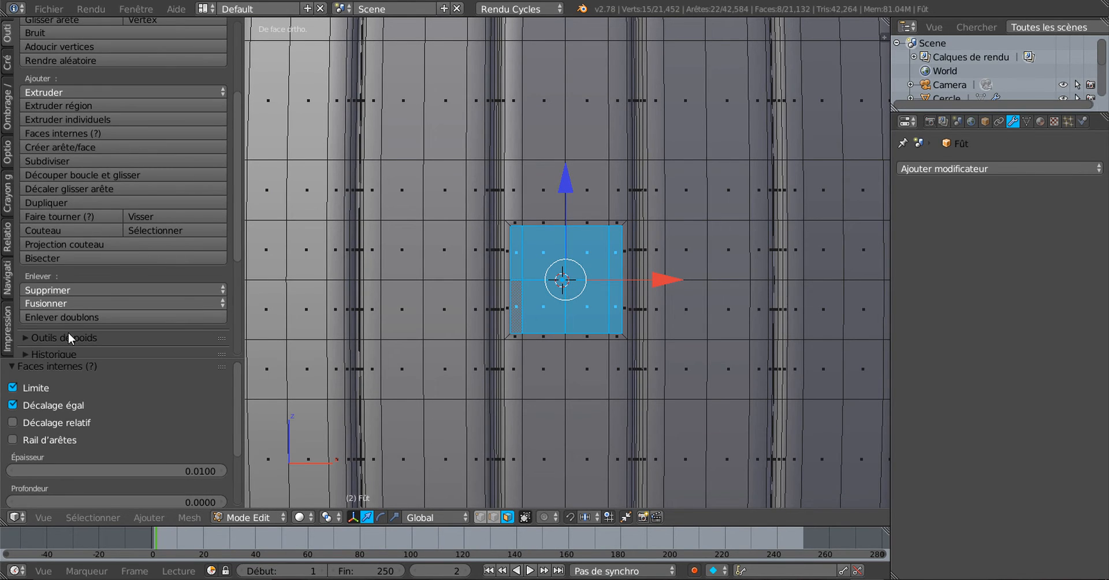
{"action": "scroll", "coordinate": [69, 332], "scroll_direction": "down", "scroll_amount": 6}
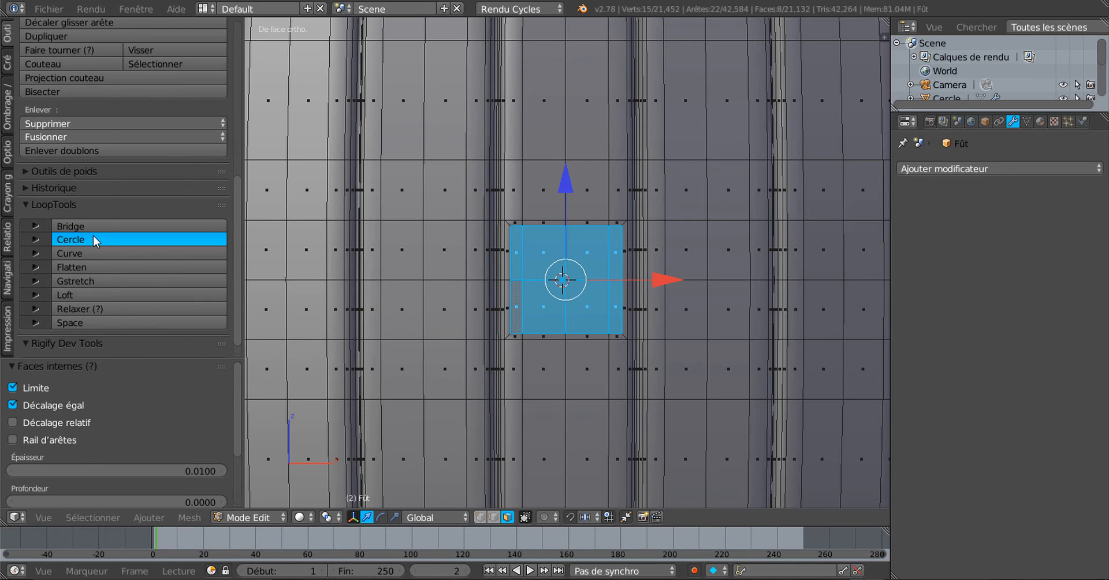
{"action": "left_click", "coordinate": [91, 238]}
{"action": "key", "text": "s"}
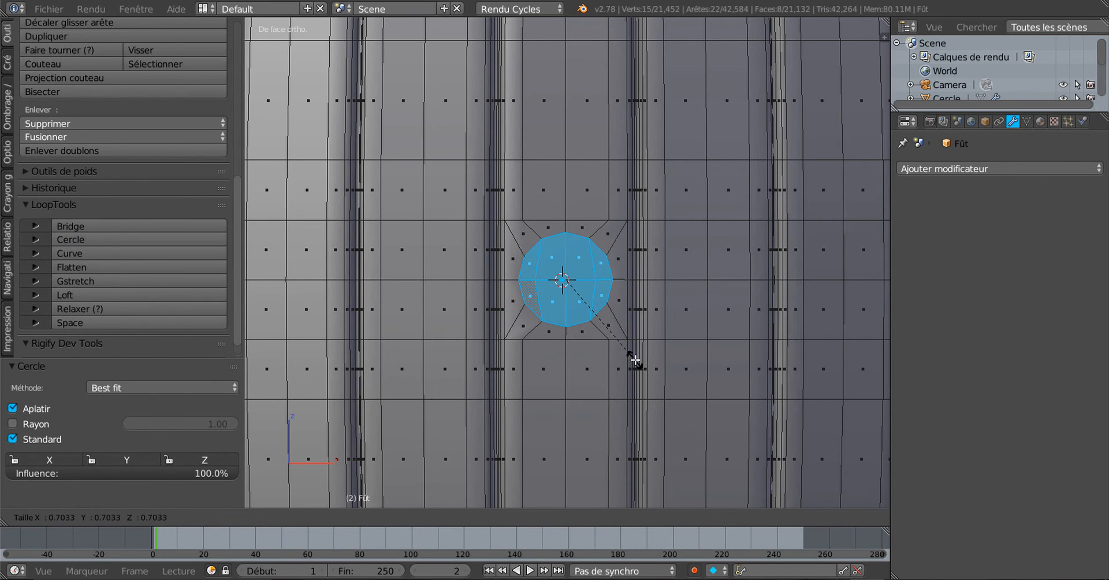
{"action": "left_click", "coordinate": [642, 362]}
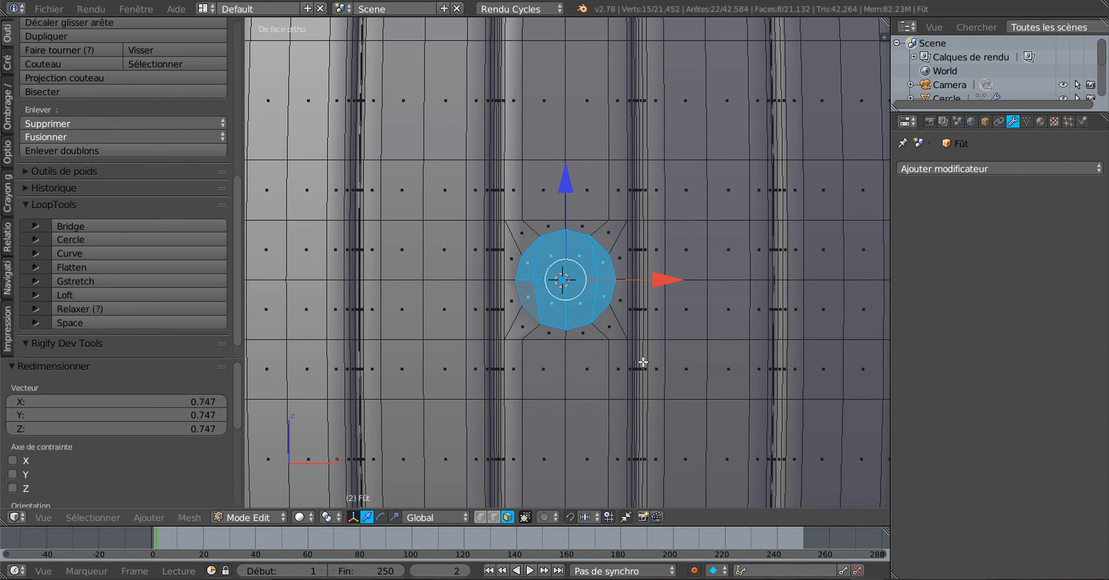
Extrude the circular faces outward along Y by about 0.04 and scale the extruded cap by 1.174.
{"action": "middle_click_drag", "start_coordinate": [641, 364], "coordinate": [546, 340]}
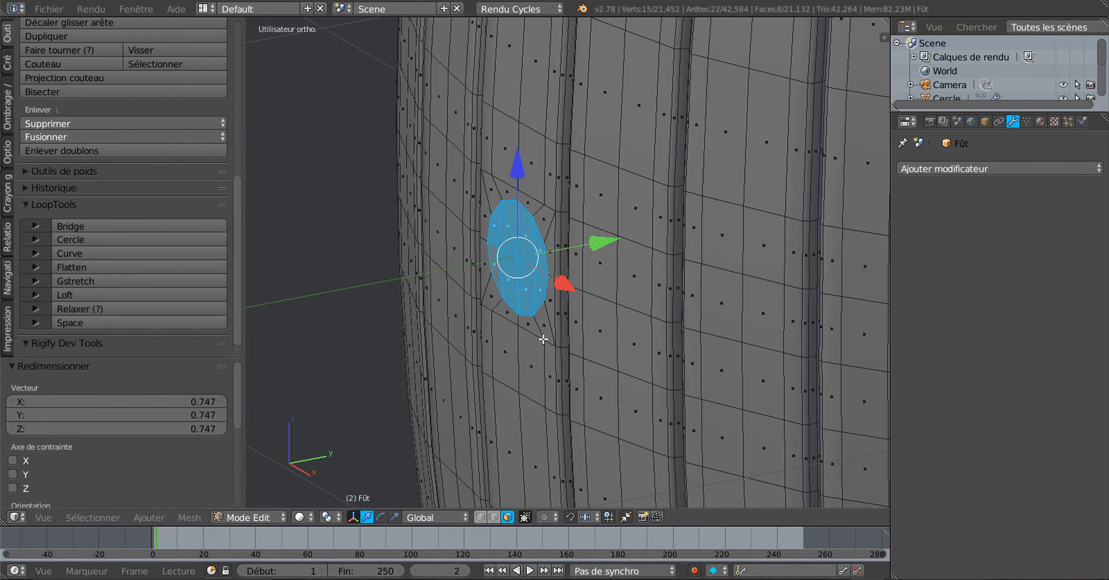
{"action": "key", "text": "e"}
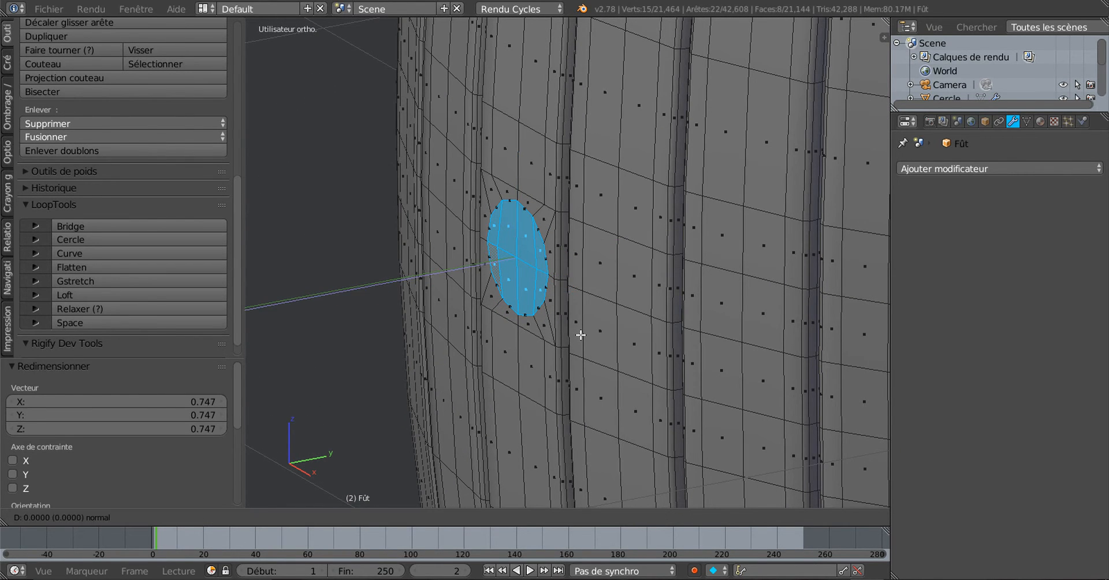
{"action": "right_click", "coordinate": [580, 332]}
{"action": "left_click_drag", "start_coordinate": [596, 248], "coordinate": [580, 259]}
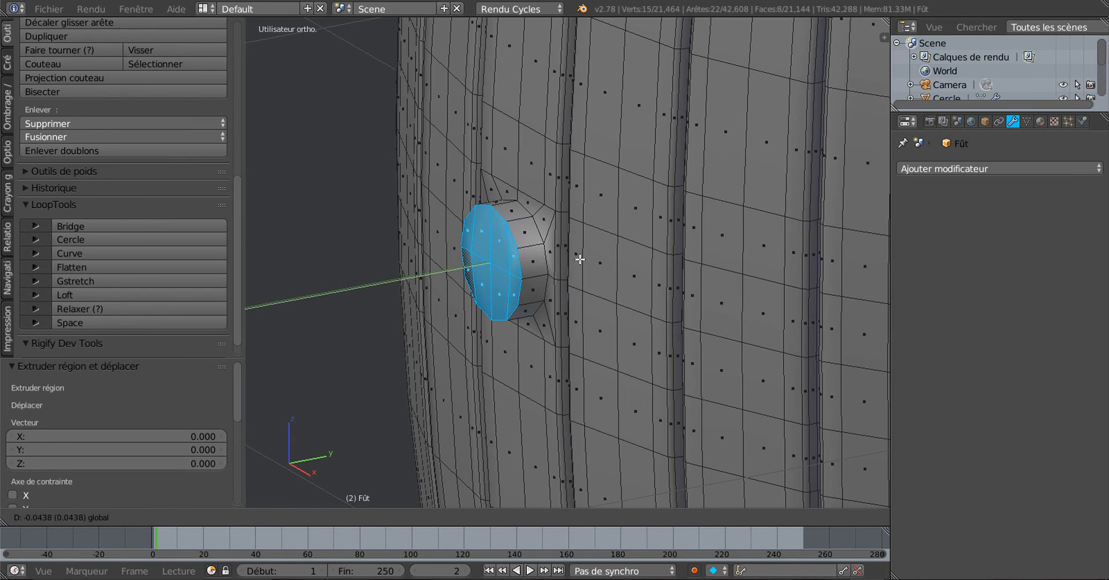
{"action": "key", "text": "s"}
{"action": "left_click", "coordinate": [593, 342]}
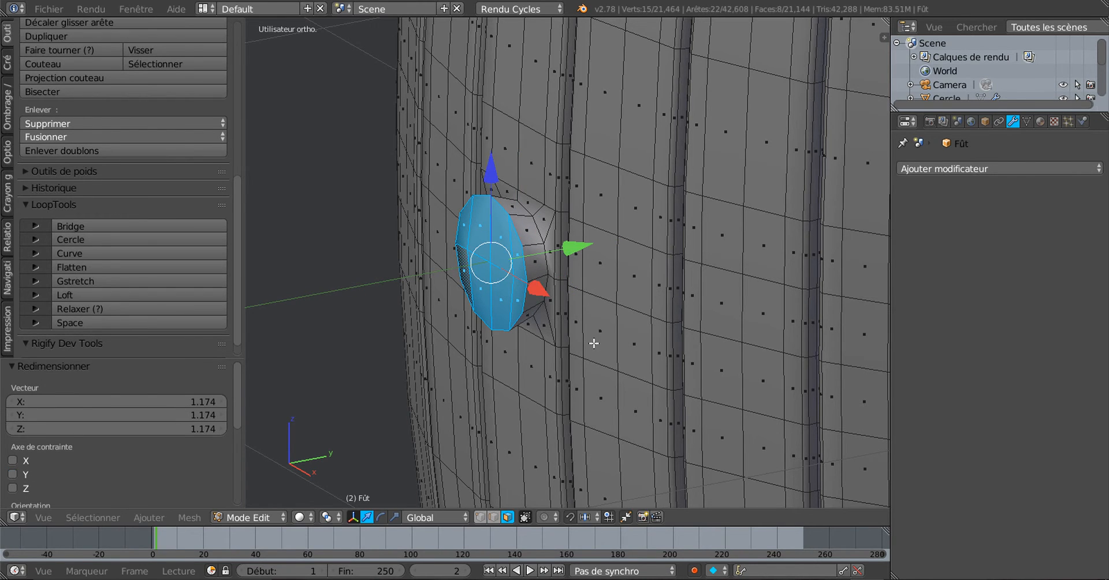
Check the shape and shading of the extruded round plug in Object Mode, and return to Edit Mode.
{"action": "key", "text": "Tab"}
{"action": "middle_click_drag", "start_coordinate": [566, 344], "coordinate": [665, 363]}
{"action": "scroll", "coordinate": [666, 363], "scroll_direction": "down", "scroll_amount": 4}
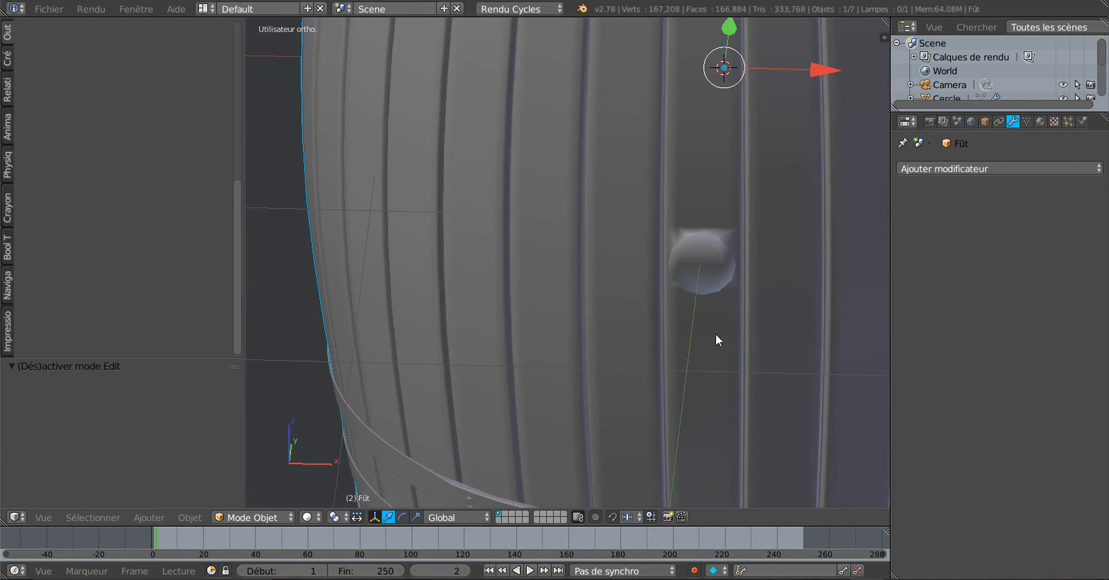
{"action": "middle_click_drag", "start_coordinate": [716, 334], "coordinate": [574, 342]}
{"action": "scroll", "coordinate": [573, 342], "scroll_direction": "up", "scroll_amount": 2}
{"action": "key", "text": "Tab"}
{"action": "scroll", "coordinate": [578, 341], "scroll_direction": "up", "scroll_amount": 2}
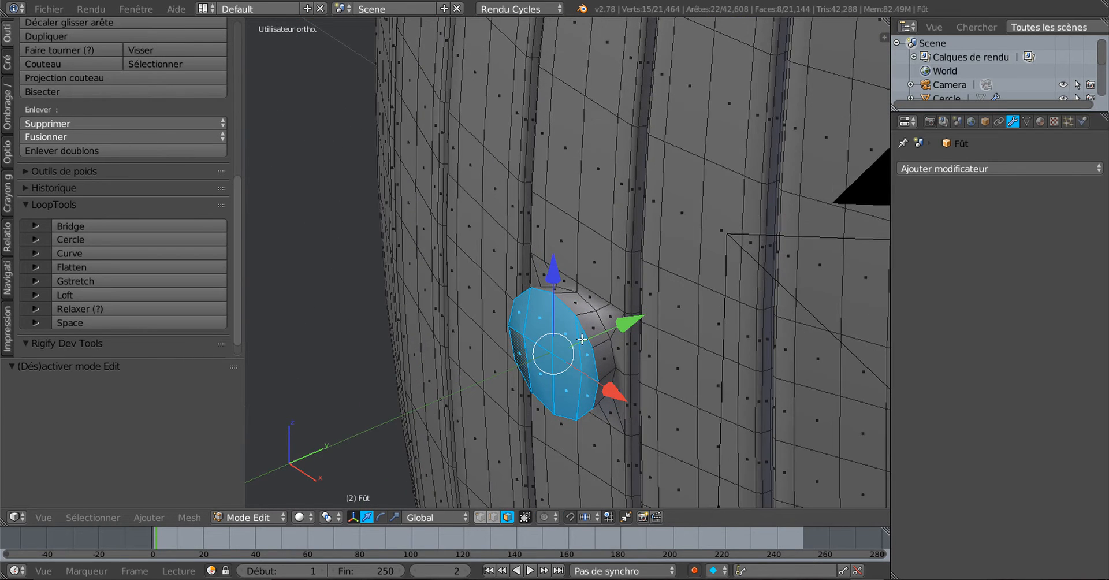
Add one loop cut tight against the plug's base and another close to the square border surrounding it.
{"action": "scroll", "coordinate": [583, 339], "scroll_direction": "up", "scroll_amount": 2}
{"action": "middle_click_drag", "start_coordinate": [641, 334], "coordinate": [561, 237], "text": "shift"}
{"action": "scroll", "coordinate": [562, 237], "scroll_direction": "up", "scroll_amount": 3}
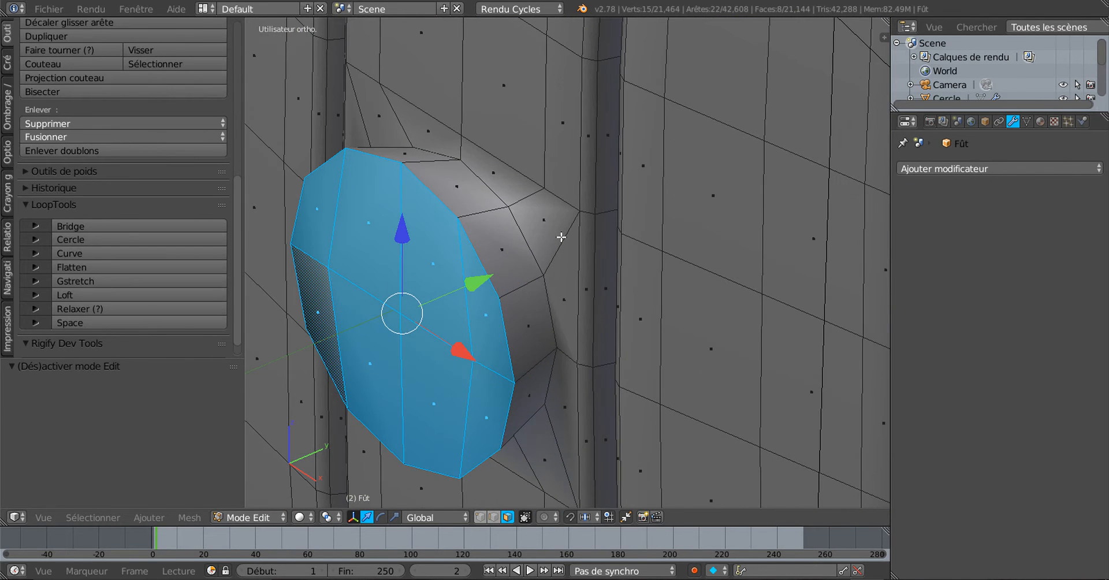
{"action": "key", "text": "ctrl+r"}
{"action": "left_click", "coordinate": [561, 238]}
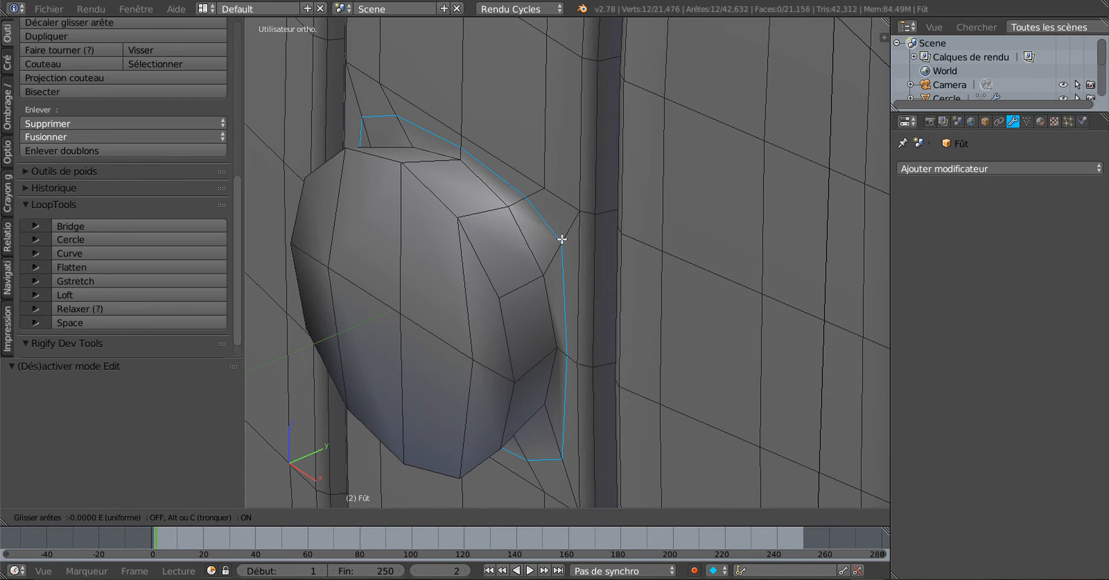
{"action": "left_click", "coordinate": [545, 266]}
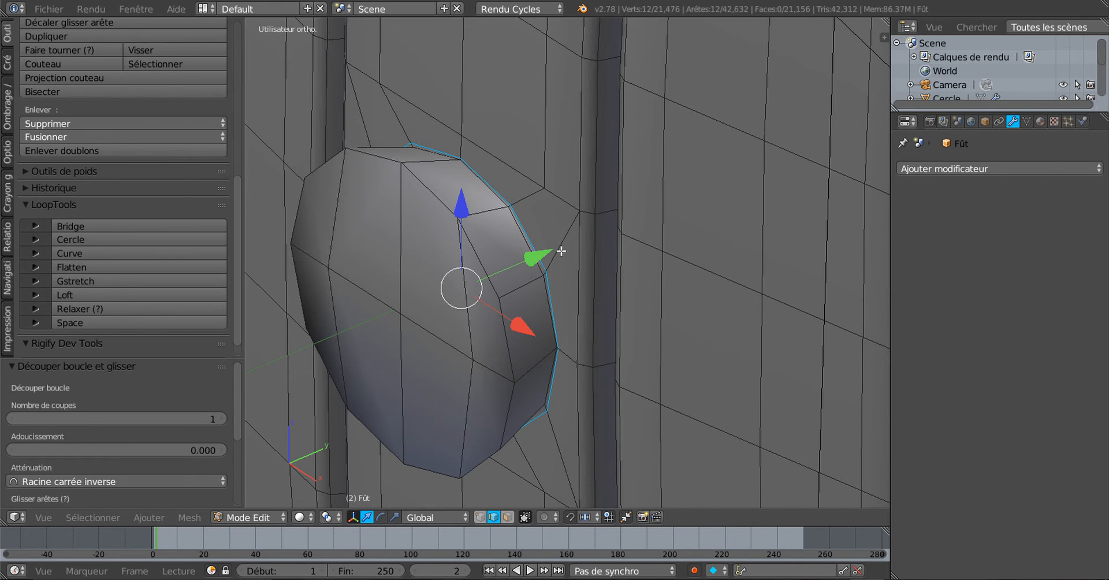
{"action": "key", "text": "ctrl+r"}
{"action": "left_click", "coordinate": [564, 242]}
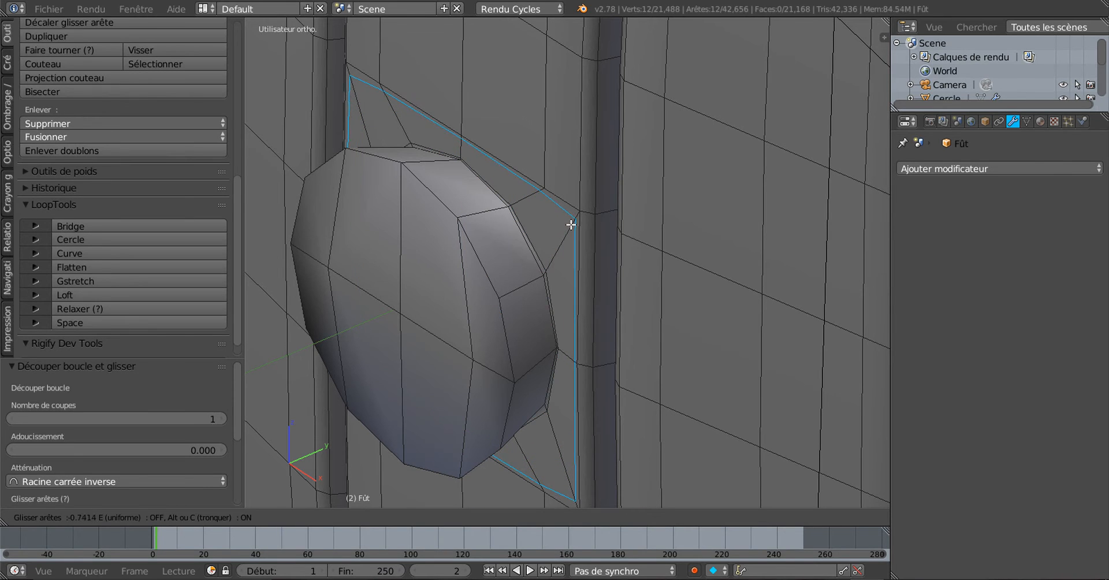
{"action": "left_click", "coordinate": [572, 221]}
{"action": "scroll", "coordinate": [561, 233], "scroll_direction": "down", "scroll_amount": 2}
{"action": "middle_click_drag", "start_coordinate": [560, 235], "coordinate": [611, 237]}
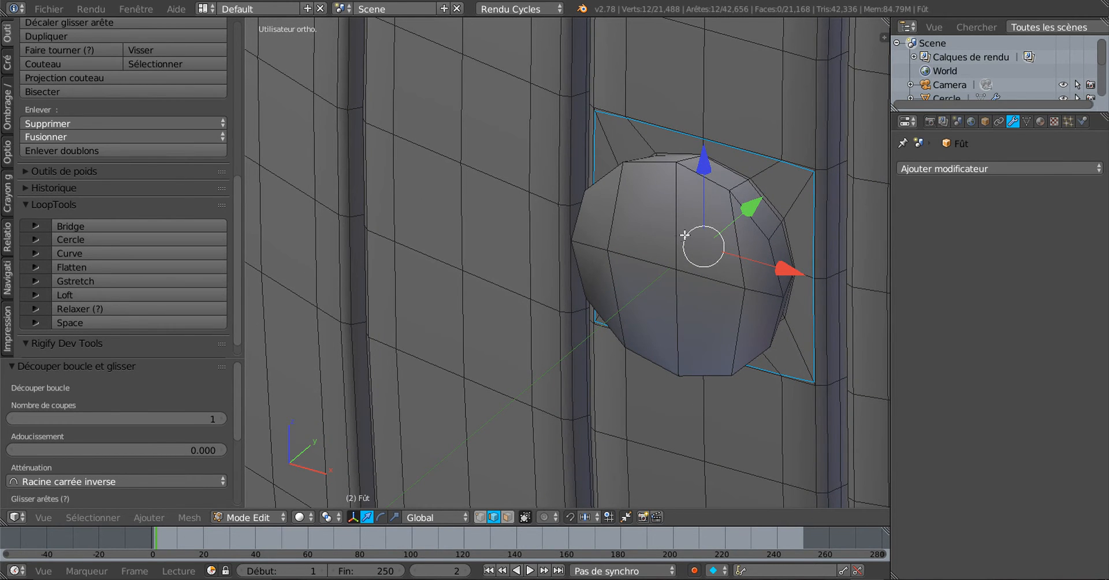
{"action": "middle_click_drag", "start_coordinate": [684, 235], "coordinate": [523, 253], "text": "shift"}
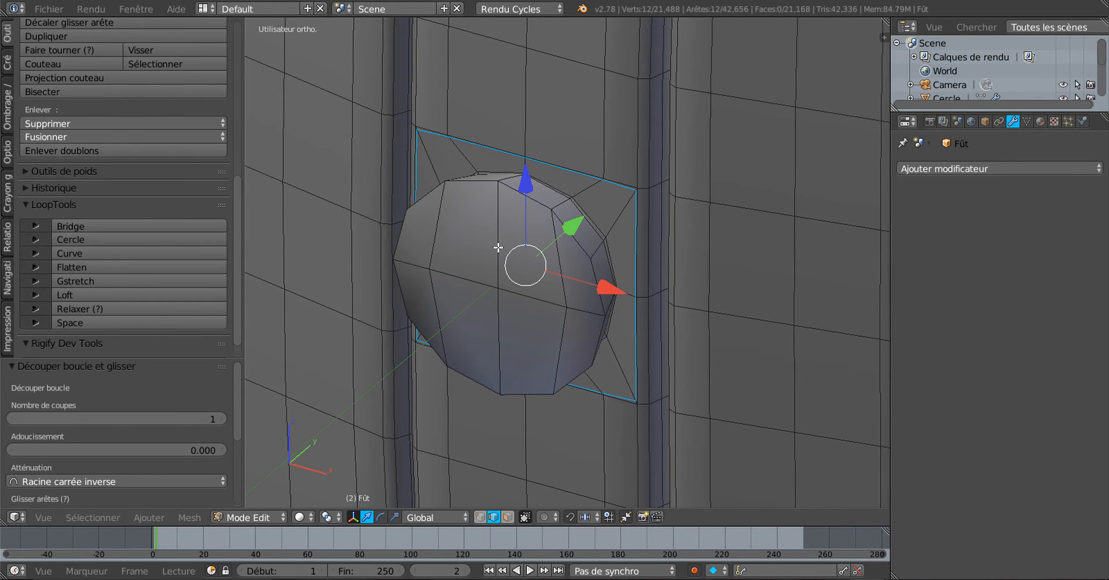
{"action": "key", "text": "ctrl+r"}
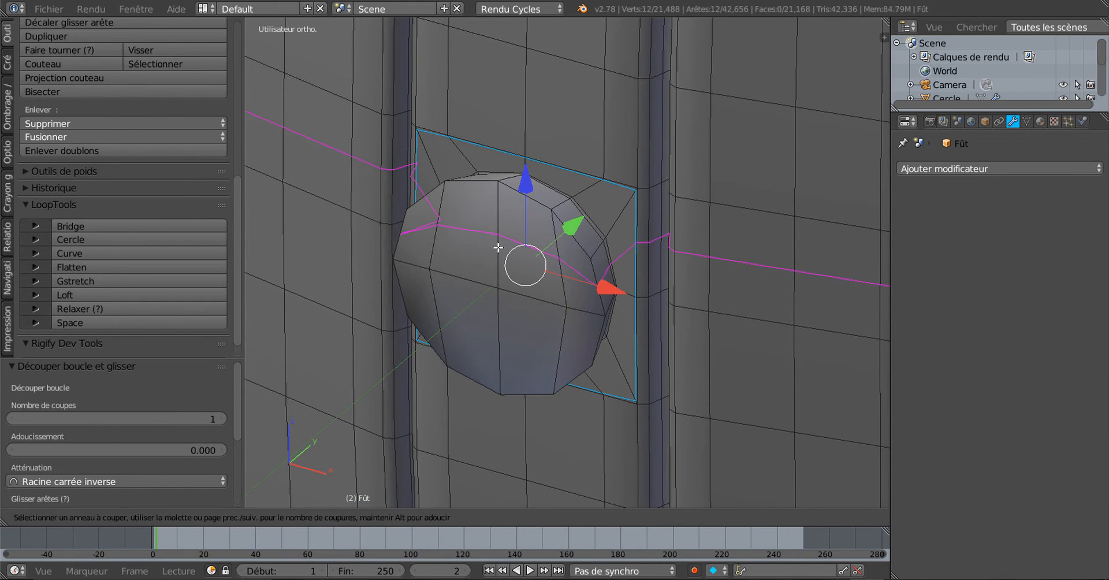
{"action": "left_click", "coordinate": [500, 243]}
{"action": "left_click", "coordinate": [511, 232]}
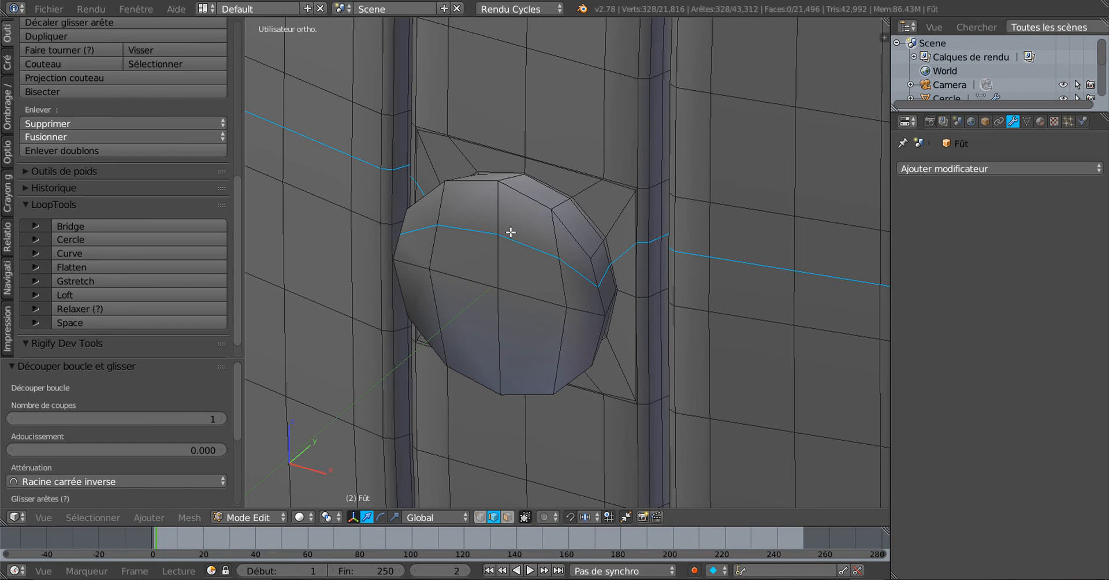
{"action": "key", "text": "ctrl+z"}
Add a loop cut around the plug's side wall, slid close to its front cap.
{"action": "scroll", "coordinate": [511, 231], "scroll_direction": "down", "scroll_amount": 3}
{"action": "middle_click_drag", "start_coordinate": [698, 248], "coordinate": [581, 266]}
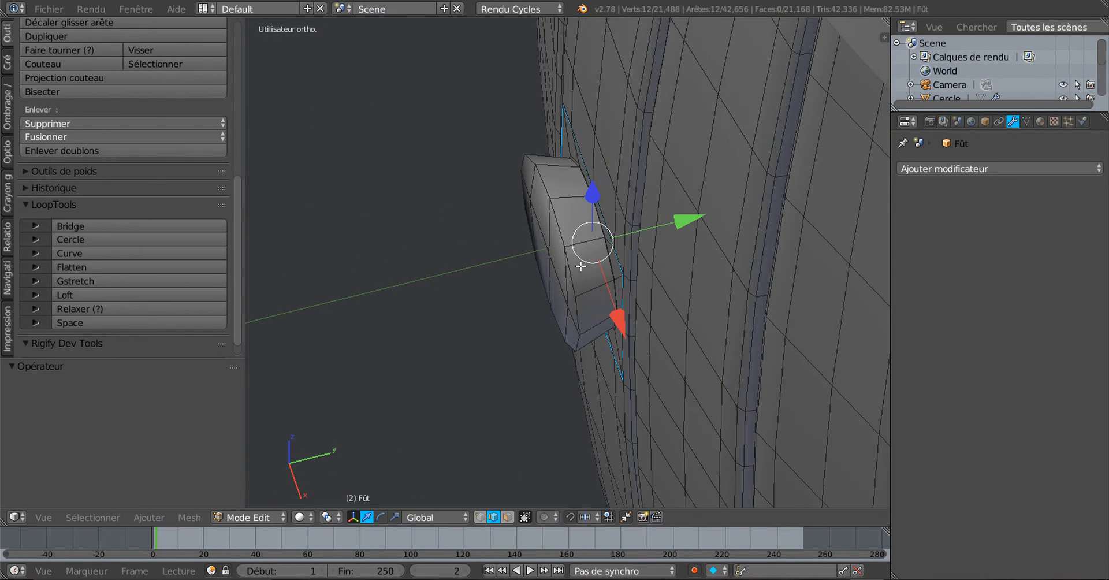
{"action": "key", "text": "ctrl+r"}
{"action": "left_click", "coordinate": [584, 243]}
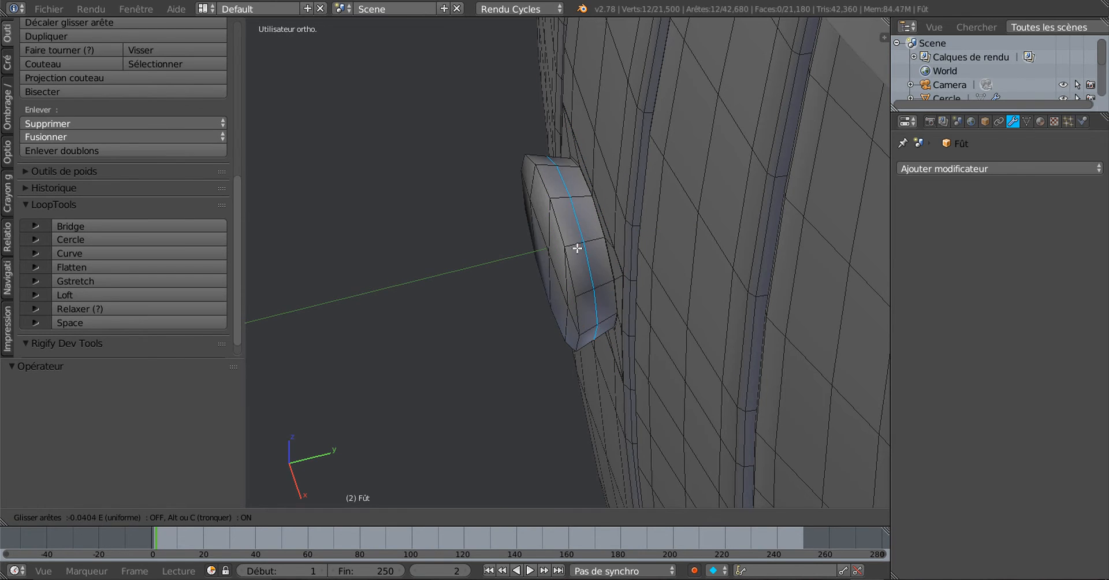
{"action": "left_click", "coordinate": [570, 258]}
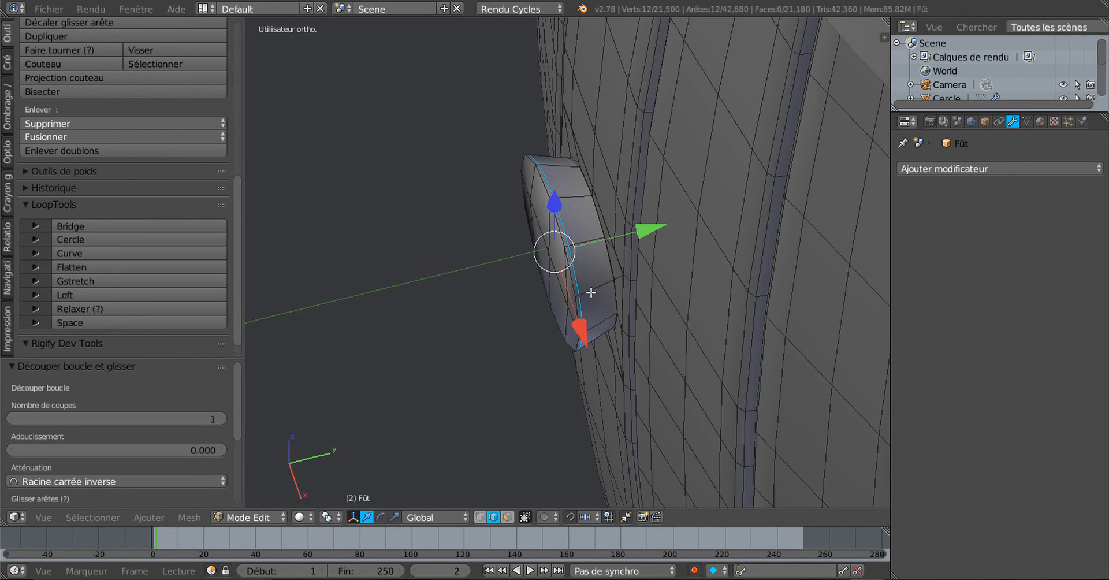
Select the eight faces forming the plug's front cap and delete them as faces.
{"action": "middle_click_drag", "start_coordinate": [570, 258], "coordinate": [772, 229]}
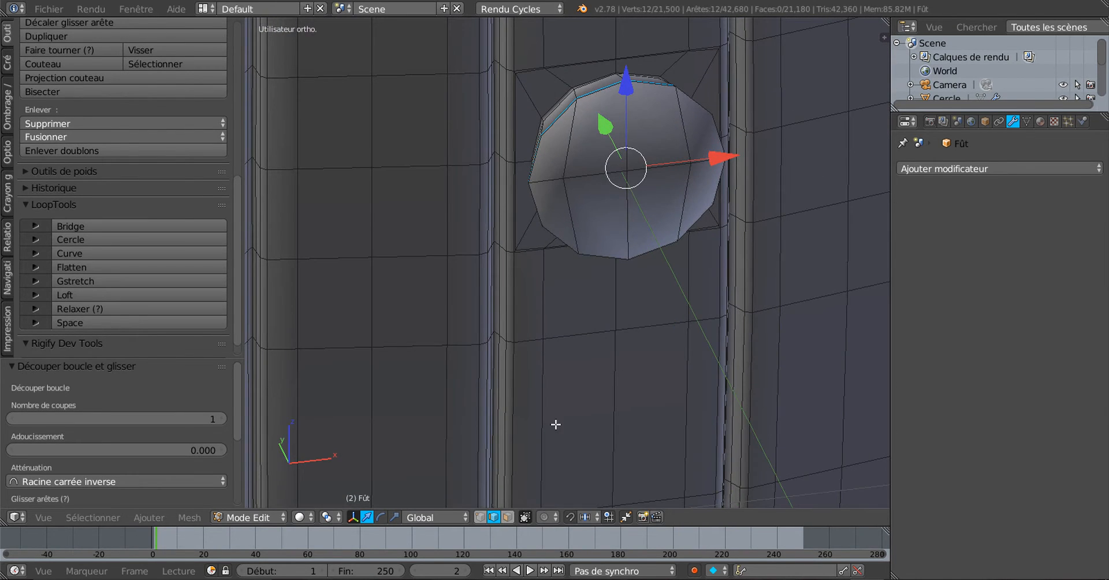
{"action": "left_click", "coordinate": [508, 517]}
{"action": "left_click", "coordinate": [561, 151]}
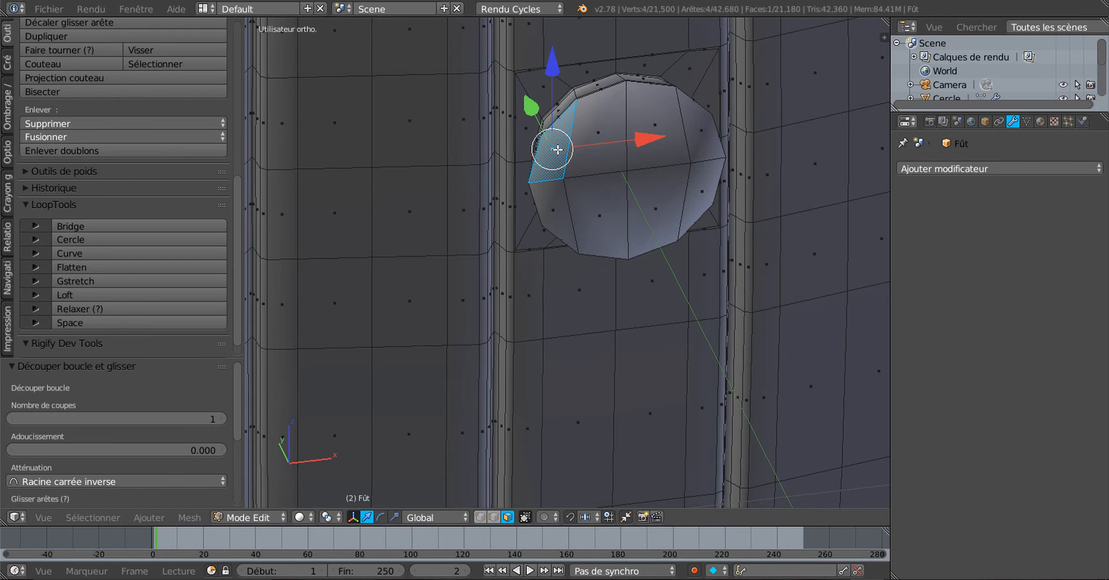
{"action": "left_click", "coordinate": [588, 147], "text": "shift"}
{"action": "left_click", "coordinate": [654, 135], "text": "shift"}
{"action": "left_click", "coordinate": [697, 139], "text": "shift"}
{"action": "left_click", "coordinate": [701, 189], "text": "shift"}
{"action": "left_click", "coordinate": [663, 199], "text": "shift"}
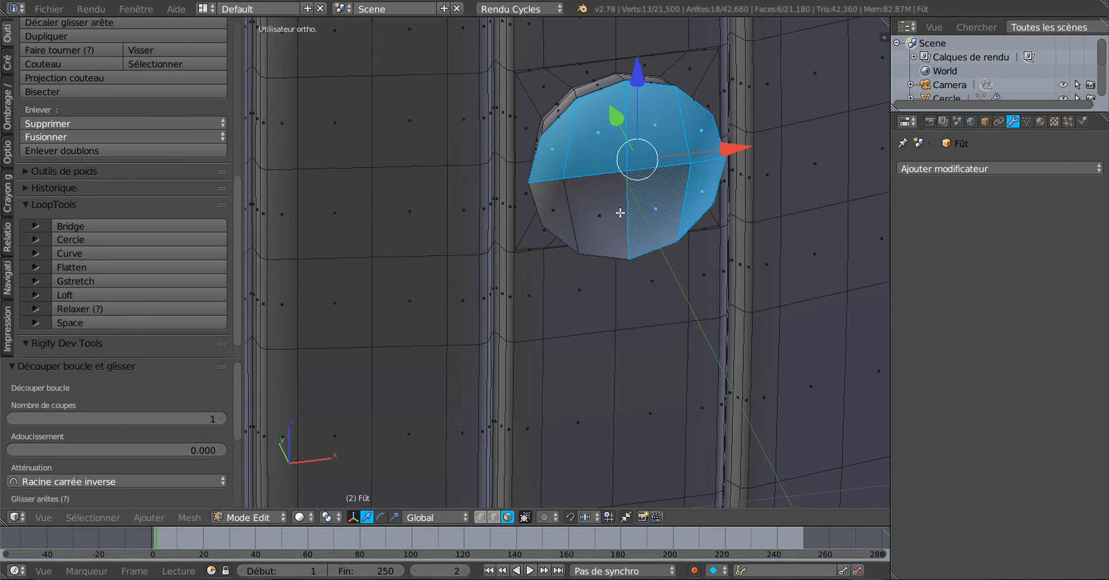
{"action": "left_click", "coordinate": [600, 213], "text": "shift"}
{"action": "left_click", "coordinate": [562, 213], "text": "shift"}
{"action": "key", "text": "x"}
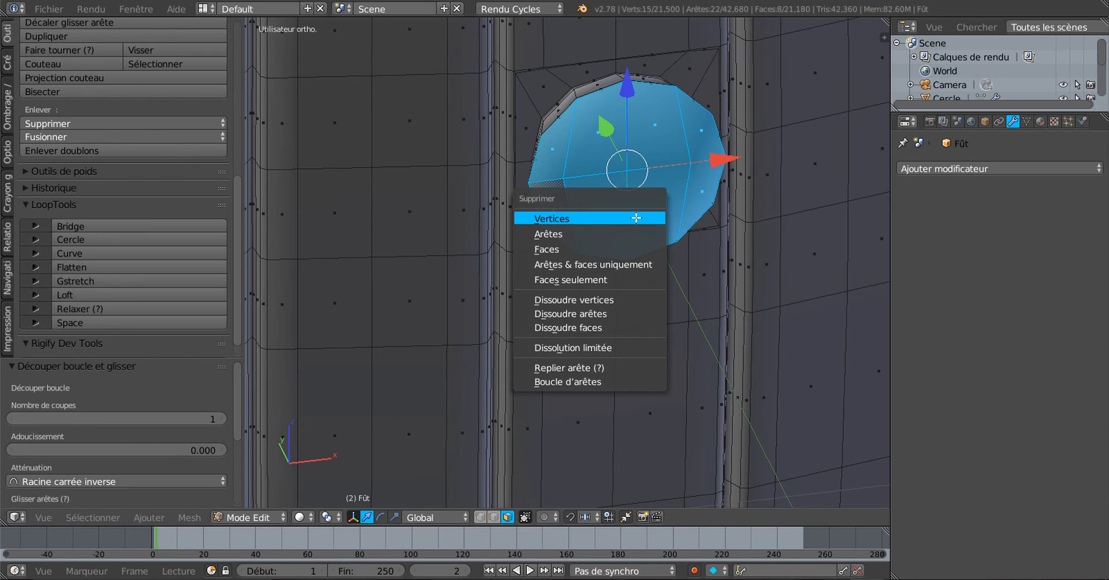
{"action": "left_click", "coordinate": [609, 247]}
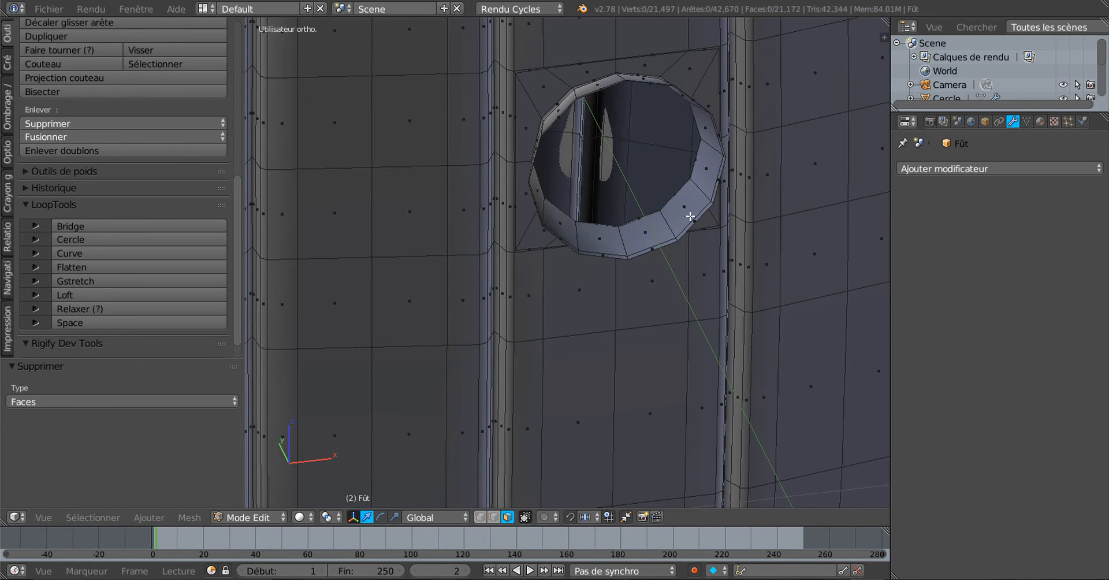
Extrude the open front edge loop of the plug, scale it to 0 to close the cap, and return to Object Mode.
{"action": "middle_click_drag", "start_coordinate": [668, 237], "coordinate": [622, 327]}
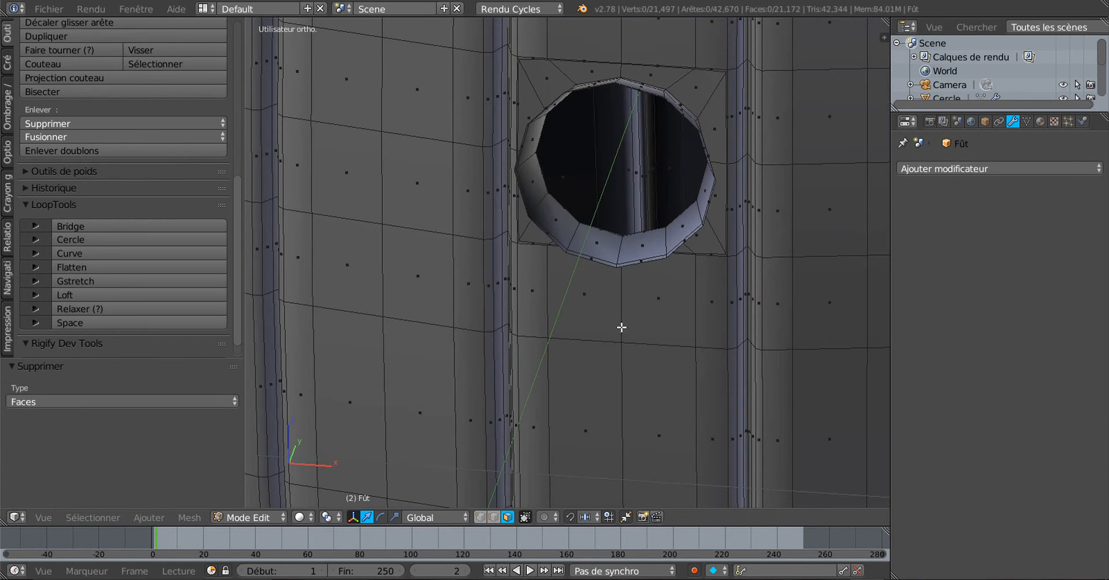
{"action": "left_click", "coordinate": [480, 517]}
{"action": "scroll", "coordinate": [648, 316], "scroll_direction": "up", "scroll_amount": 2}
{"action": "left_click", "coordinate": [682, 264], "text": "alt"}
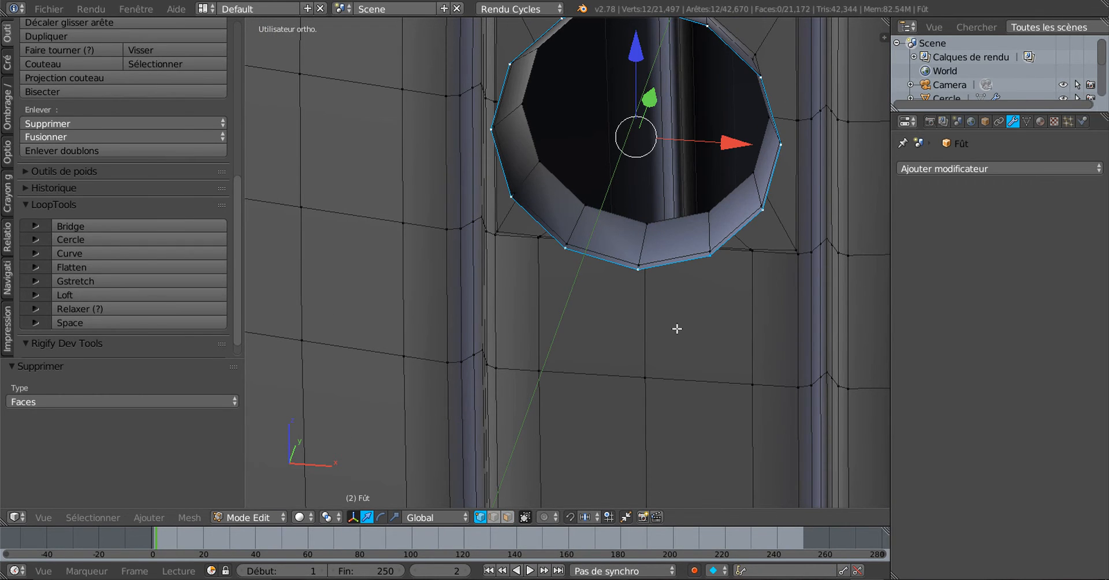
{"action": "key", "text": "e"}
{"action": "key", "text": "s"}
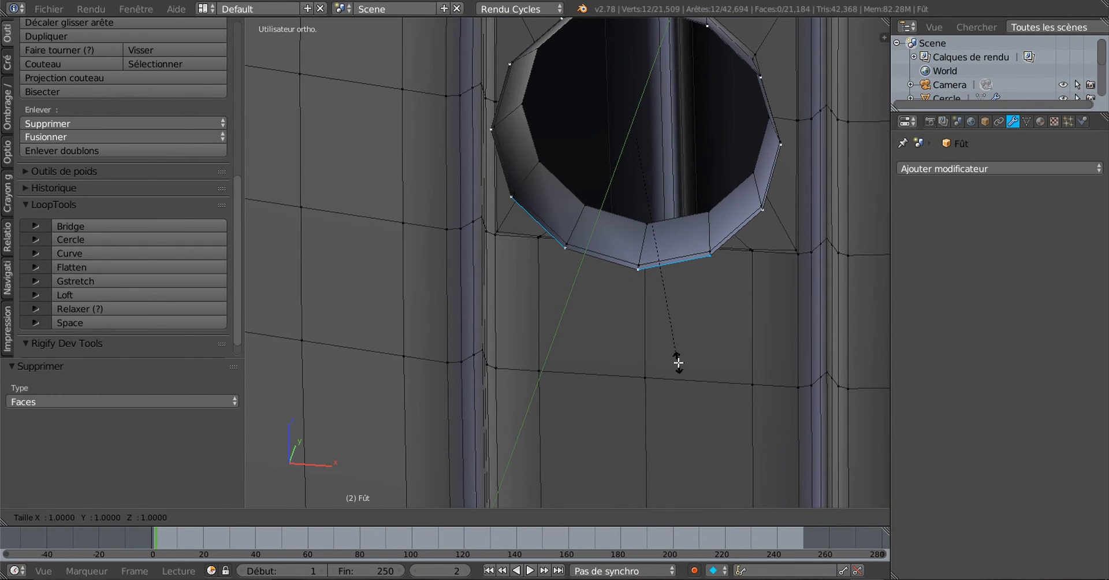
{"action": "key", "text": "0"}
{"action": "key", "text": "Return"}
{"action": "key", "text": "Tab"}
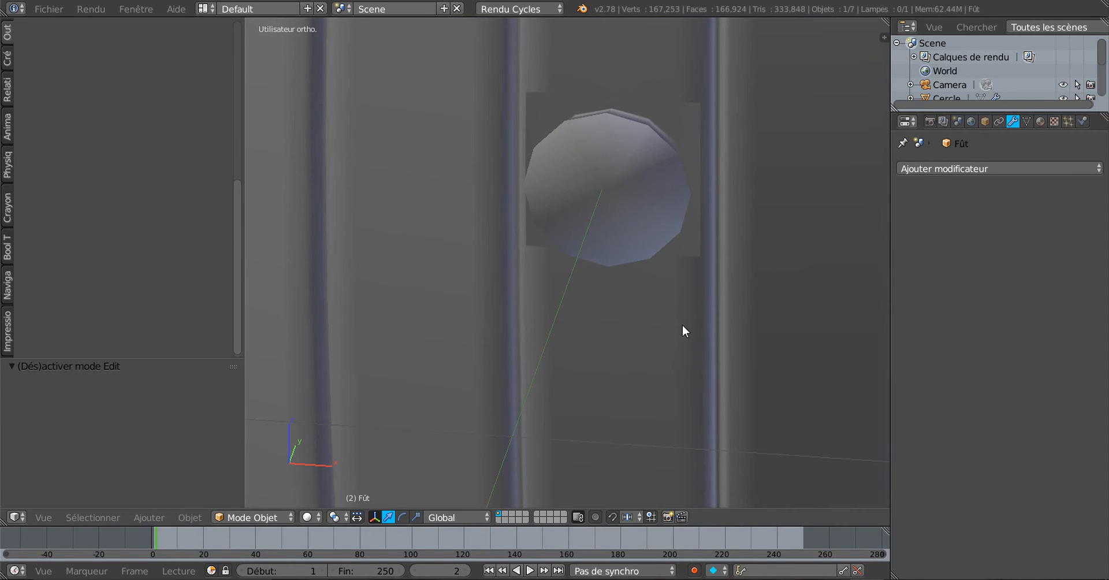
Add a Subdivision Surface modifier to the barrel.
{"action": "middle_click_drag", "start_coordinate": [682, 324], "coordinate": [792, 327]}
{"action": "middle_click_drag", "start_coordinate": [771, 279], "coordinate": [768, 279]}
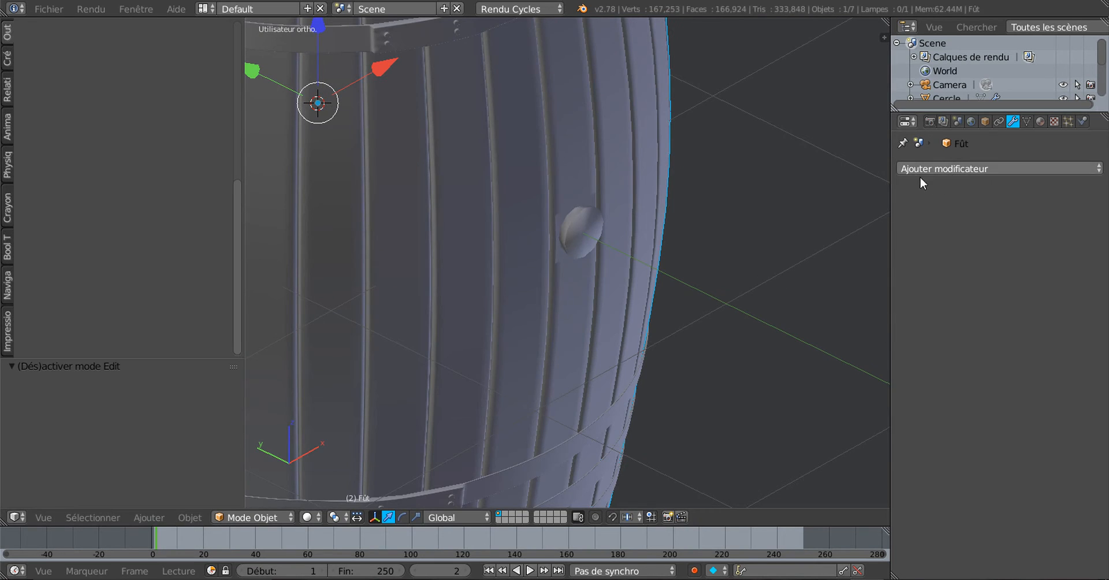
{"action": "scroll", "coordinate": [680, 258], "scroll_direction": "down", "scroll_amount": 3}
{"action": "middle_click_drag", "start_coordinate": [681, 259], "coordinate": [758, 306], "text": "shift"}
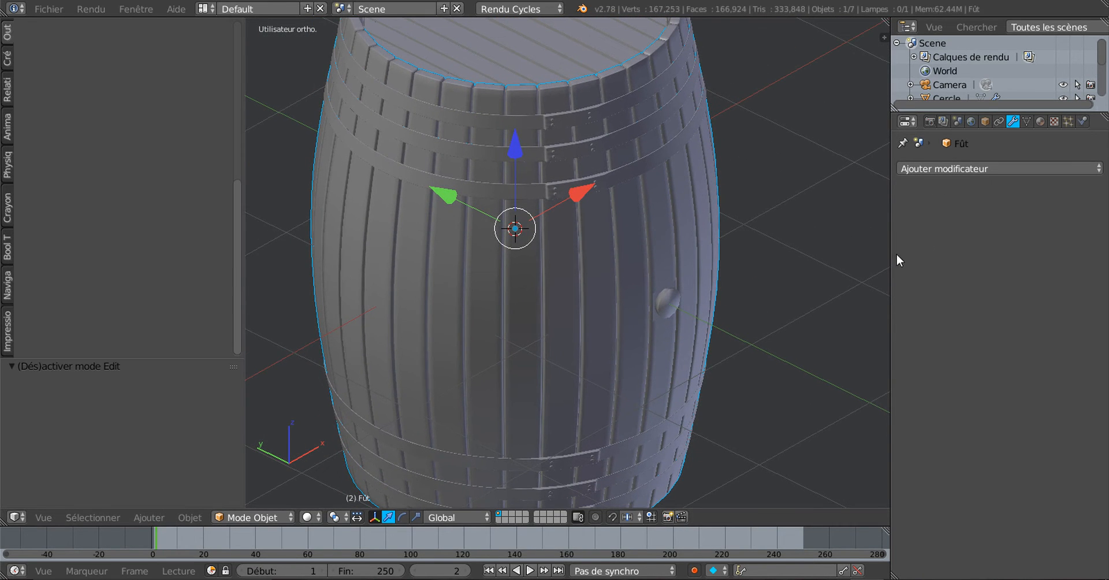
{"action": "left_click", "coordinate": [986, 166]}
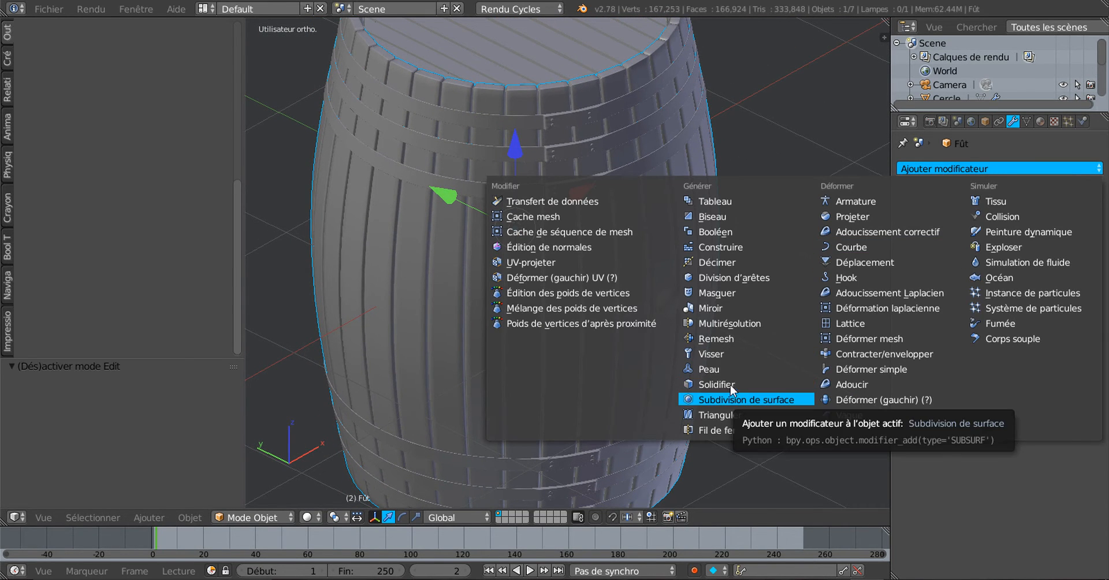
{"action": "left_click", "coordinate": [745, 399]}
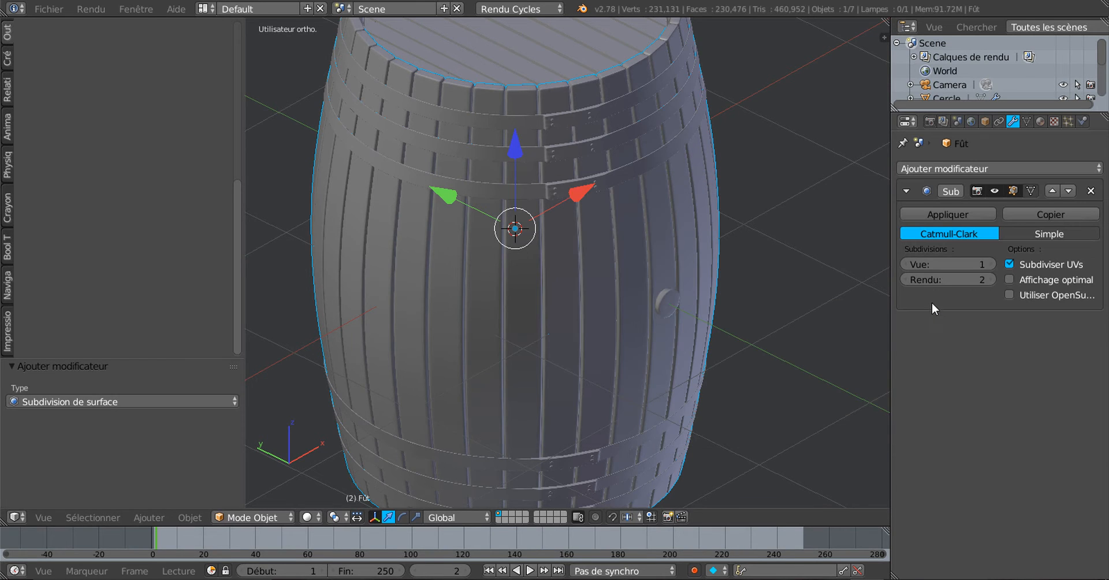
Examine the subdivided plug from several angles, comparing its smoothed shape with the mesh in Edit Mode.
{"action": "scroll", "coordinate": [754, 356], "scroll_direction": "up", "scroll_amount": 5}
{"action": "middle_click_drag", "start_coordinate": [665, 365], "coordinate": [600, 362]}
{"action": "scroll", "coordinate": [600, 362], "scroll_direction": "up", "scroll_amount": 2}
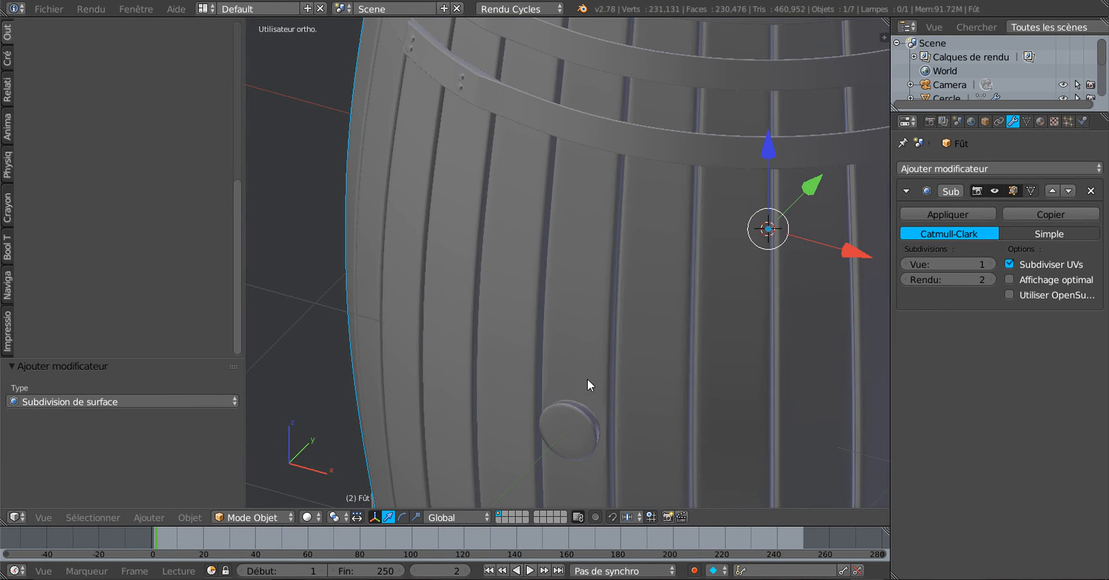
{"action": "key", "text": "Tab"}
{"action": "key", "text": "Tab"}
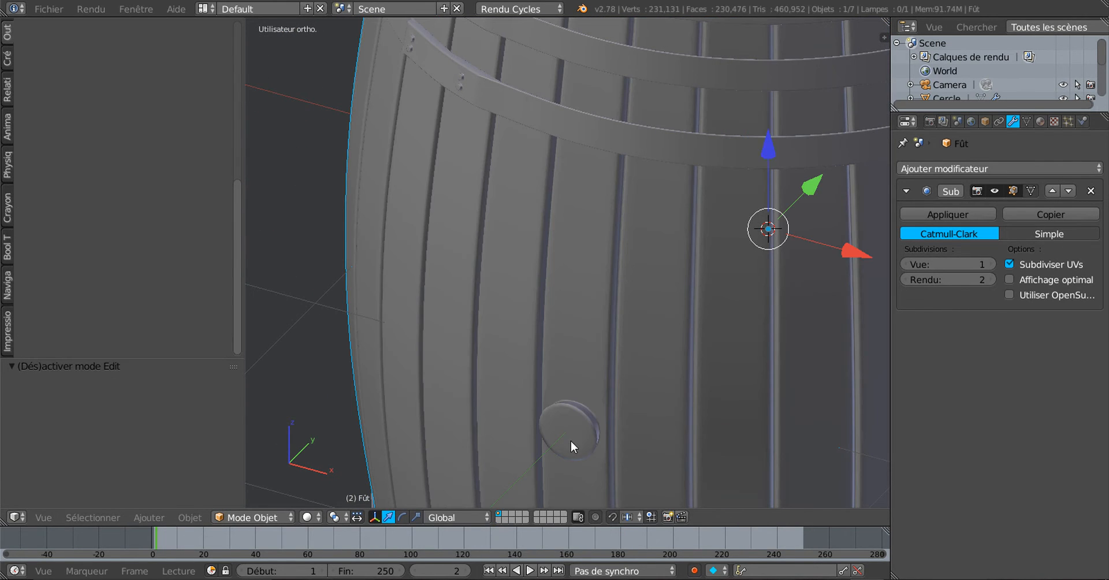
{"action": "middle_click_drag", "start_coordinate": [571, 442], "coordinate": [564, 325]}
{"action": "scroll", "coordinate": [610, 349], "scroll_direction": "down", "scroll_amount": 5}
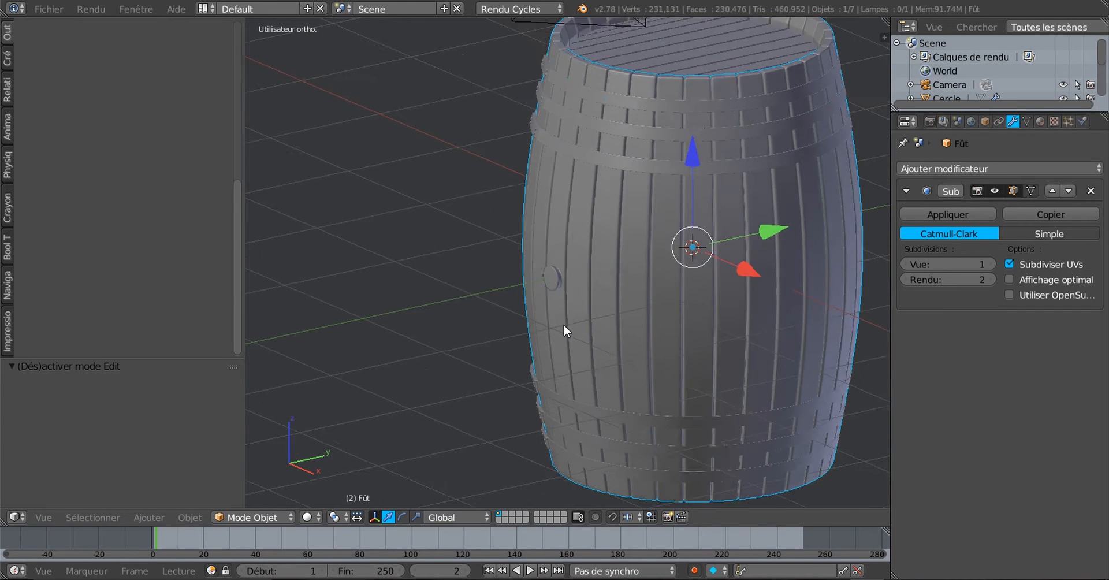
{"action": "scroll", "coordinate": [565, 327], "scroll_direction": "up", "scroll_amount": 6}
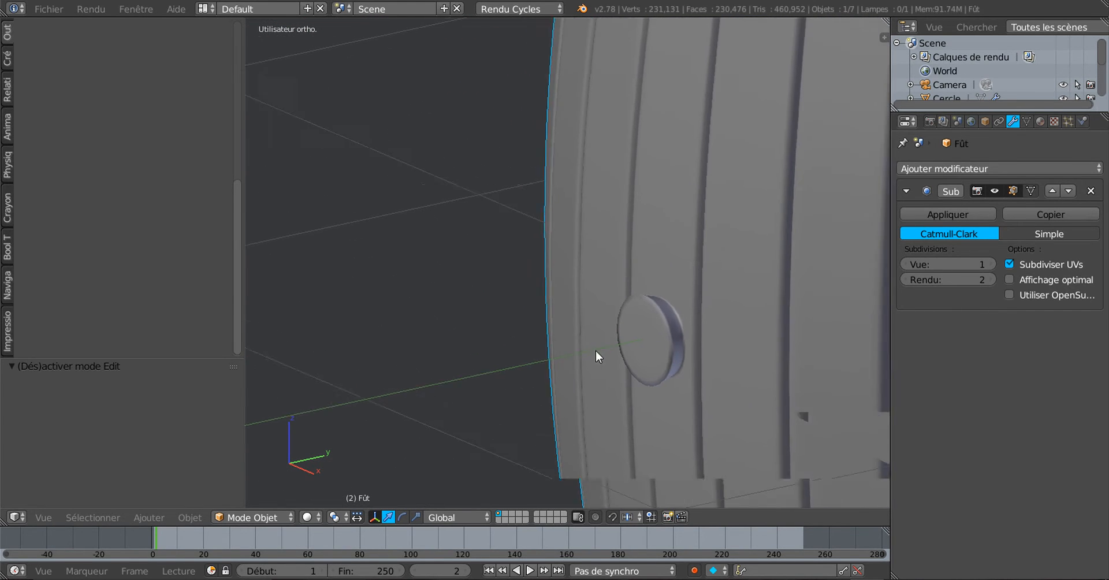
{"action": "middle_click_drag", "start_coordinate": [727, 385], "coordinate": [620, 355]}
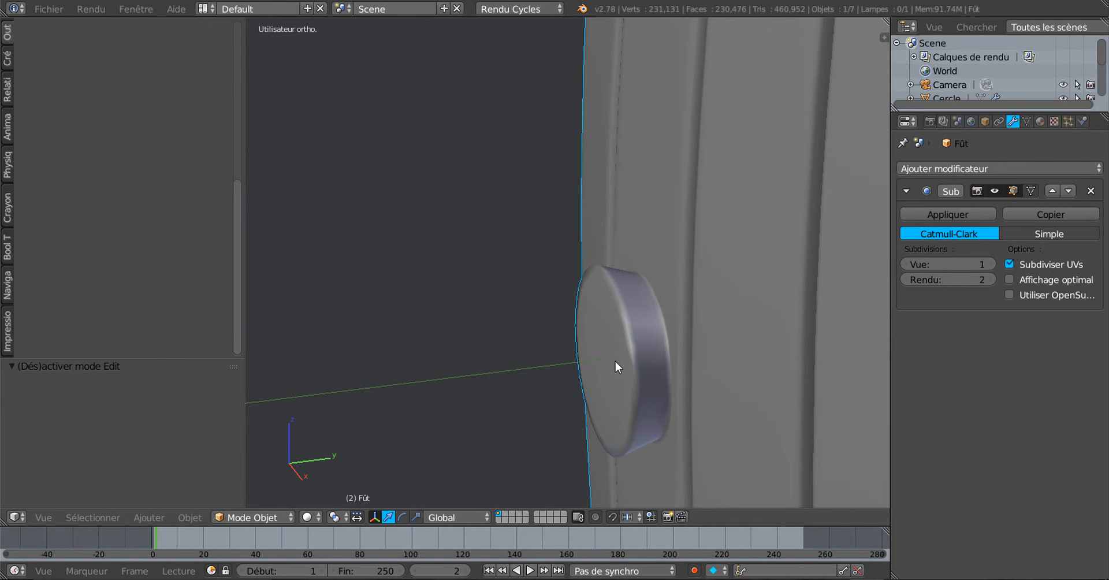
{"action": "key", "text": "Tab"}
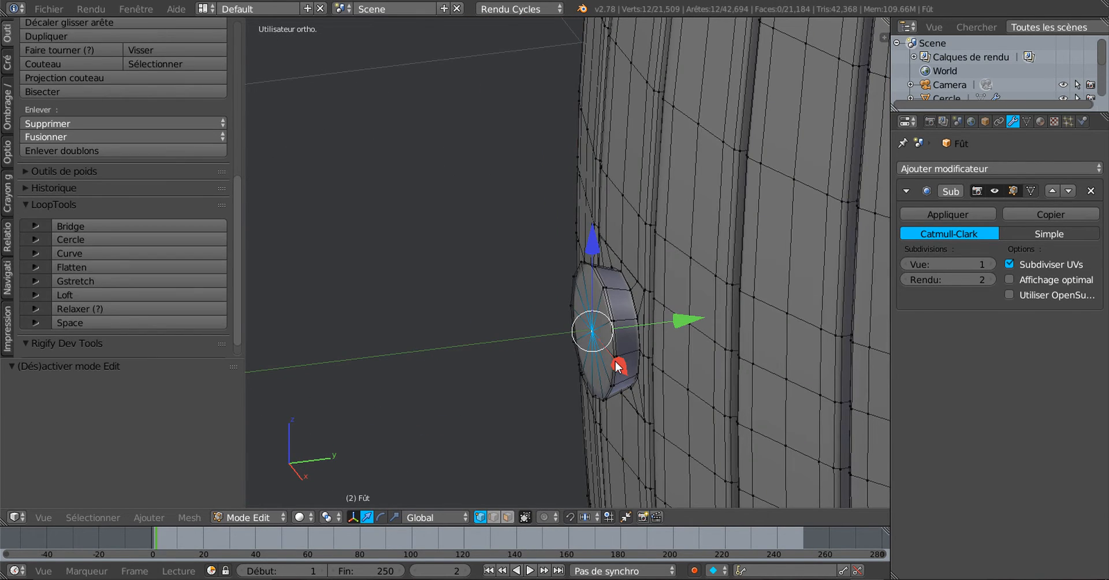
{"action": "key", "text": "Tab"}
Apply smooth shading to the barrel object.
{"action": "scroll", "coordinate": [615, 361], "scroll_direction": "down", "scroll_amount": 5}
{"action": "middle_click_drag", "start_coordinate": [615, 362], "coordinate": [666, 367]}
{"action": "scroll", "coordinate": [666, 367], "scroll_direction": "up", "scroll_amount": 3}
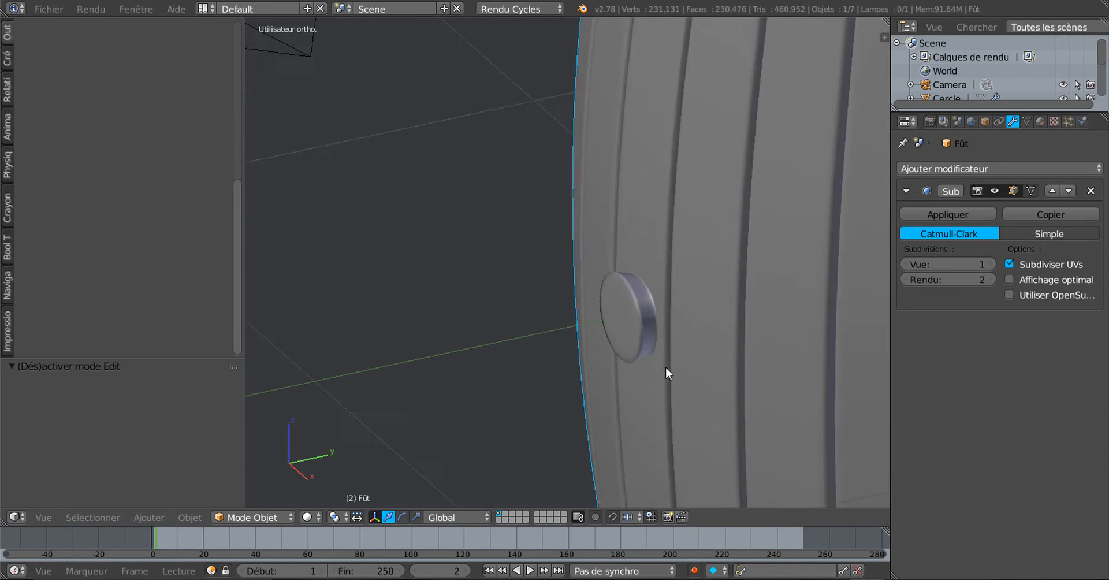
{"action": "scroll", "coordinate": [666, 366], "scroll_direction": "up", "scroll_amount": 2}
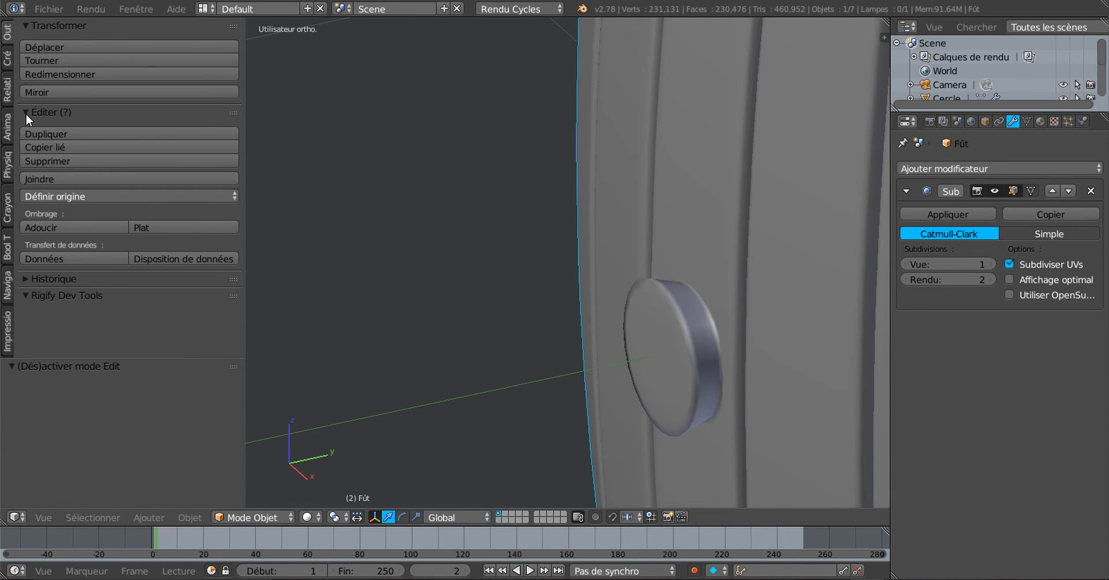
{"action": "left_click", "coordinate": [46, 224]}
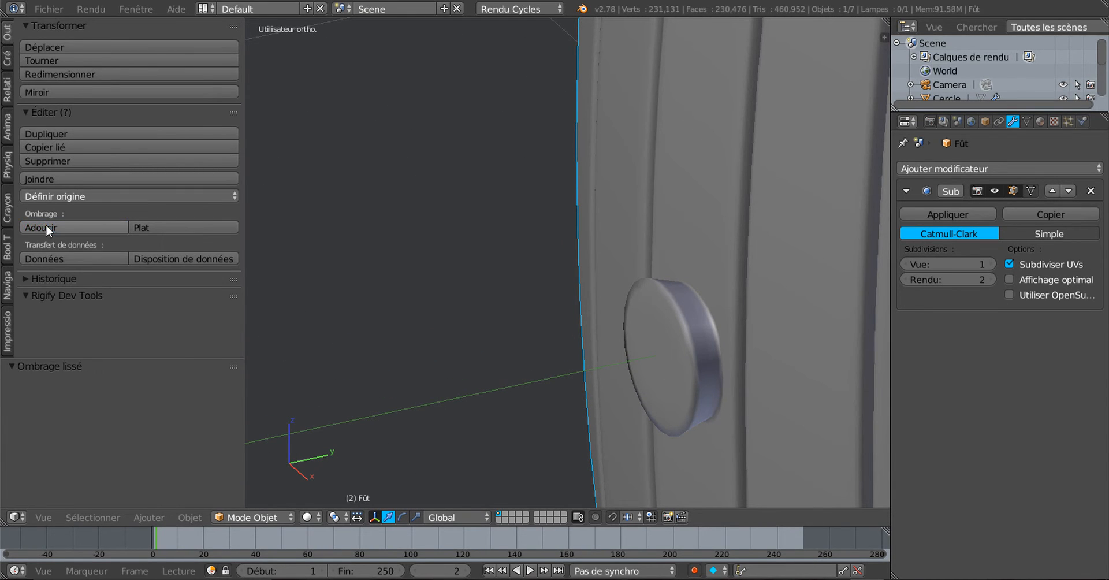
{"action": "middle_click_drag", "start_coordinate": [377, 275], "coordinate": [385, 277]}
In Edit Mode, add four evenly spaced loop cuts around the plug's side wall.
{"action": "key", "text": "Tab"}
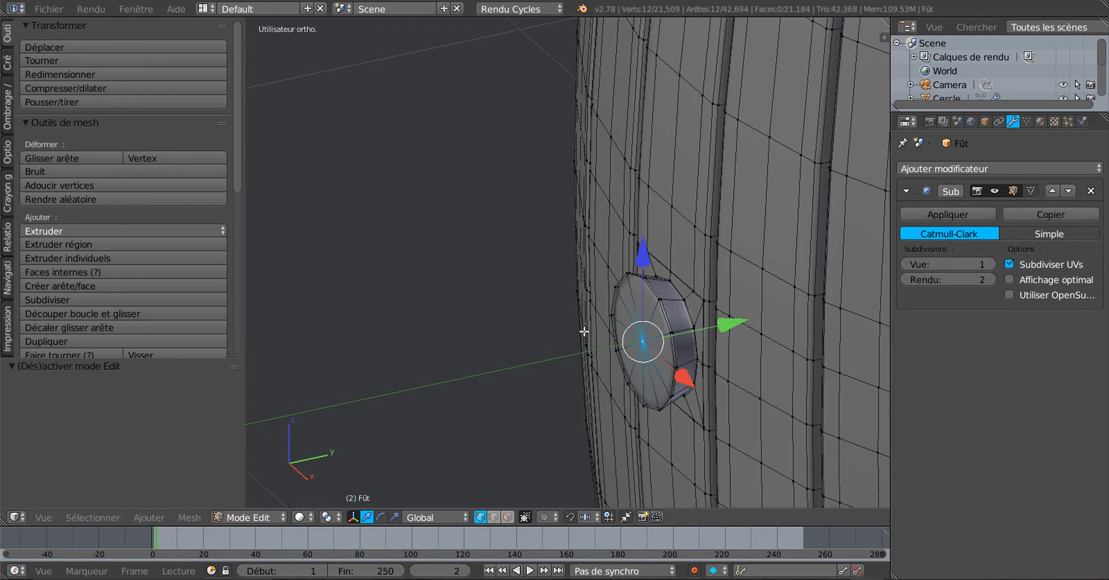
{"action": "middle_click_drag", "start_coordinate": [624, 330], "coordinate": [597, 331]}
{"action": "scroll", "coordinate": [596, 330], "scroll_direction": "up", "scroll_amount": 3}
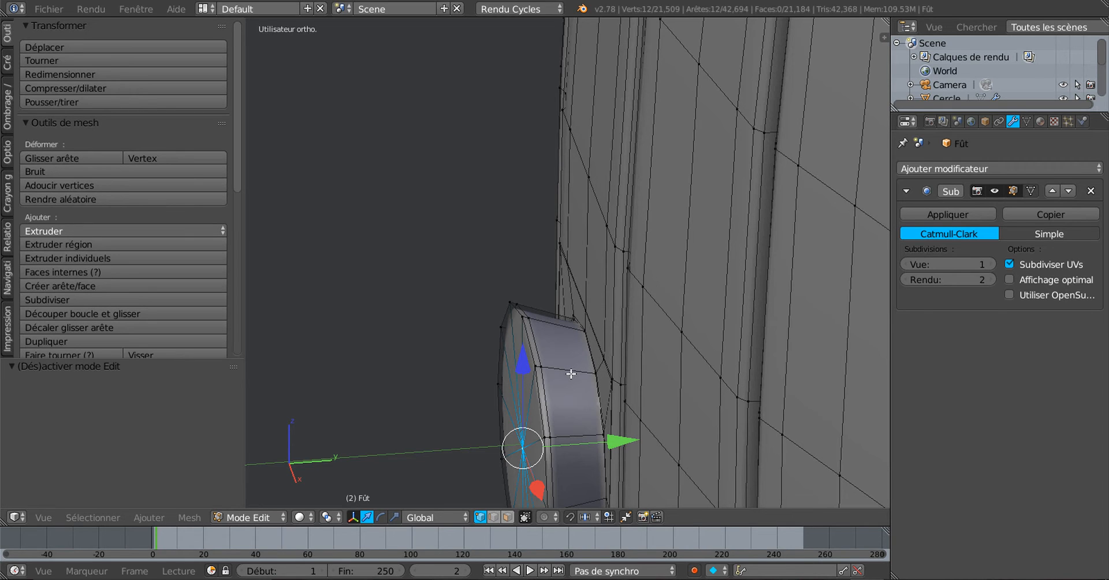
{"action": "key", "text": "ctrl+r"}
{"action": "scroll", "coordinate": [571, 374], "scroll_direction": "up", "scroll_amount": 3}
{"action": "left_click", "coordinate": [571, 374]}
{"action": "right_click", "coordinate": [571, 374]}
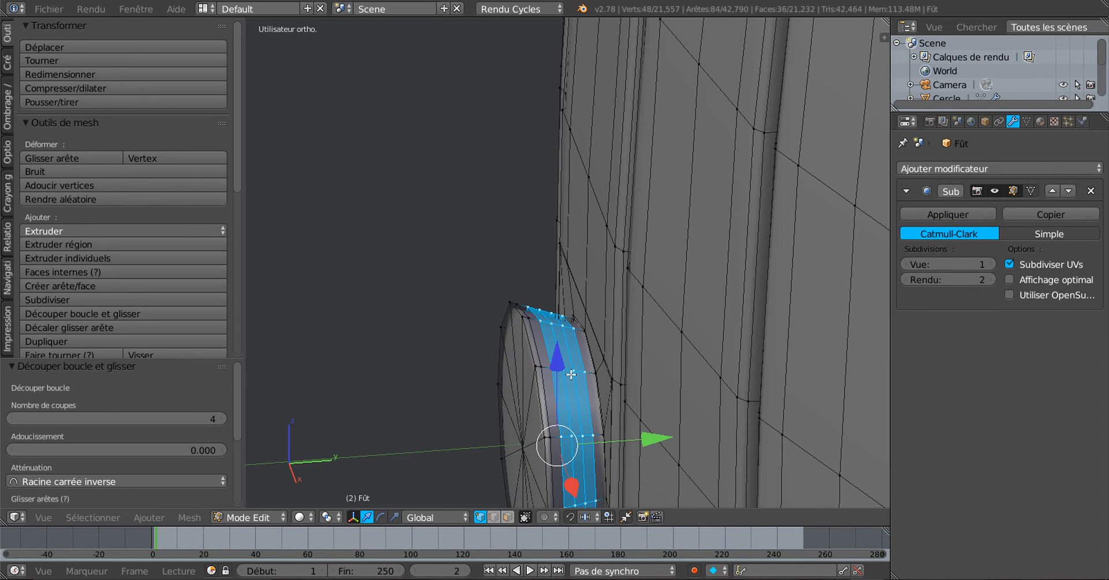
Add six evenly spaced concentric loop cuts to the plug's front cap and return to Object Mode.
{"action": "middle_click_drag", "start_coordinate": [673, 368], "coordinate": [716, 366]}
{"action": "key", "text": "ctrl+r"}
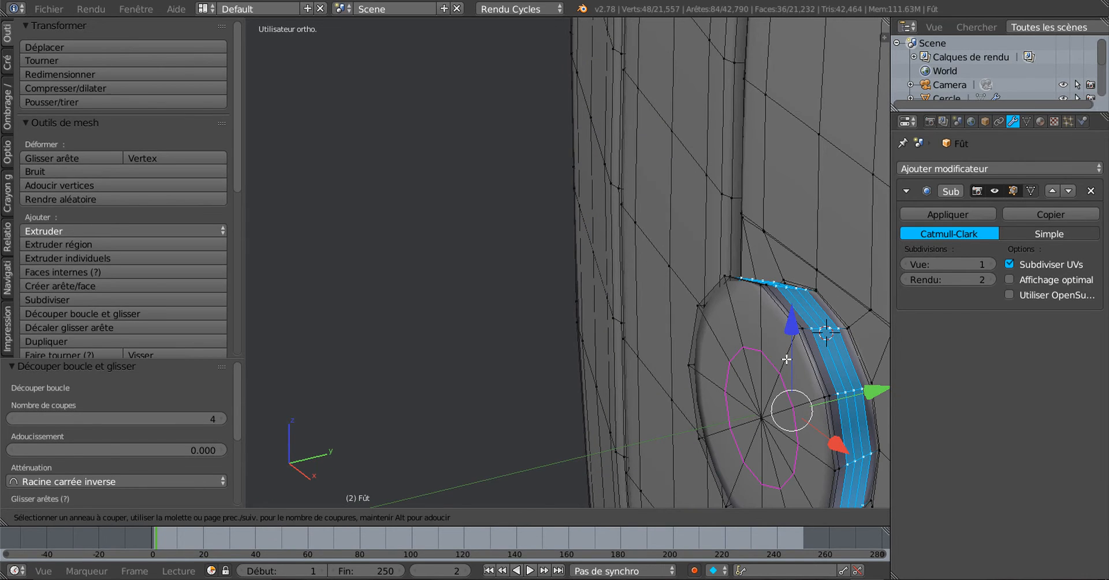
{"action": "scroll", "coordinate": [787, 359], "scroll_direction": "up", "scroll_amount": 5}
{"action": "left_click", "coordinate": [787, 359]}
{"action": "right_click", "coordinate": [787, 360]}
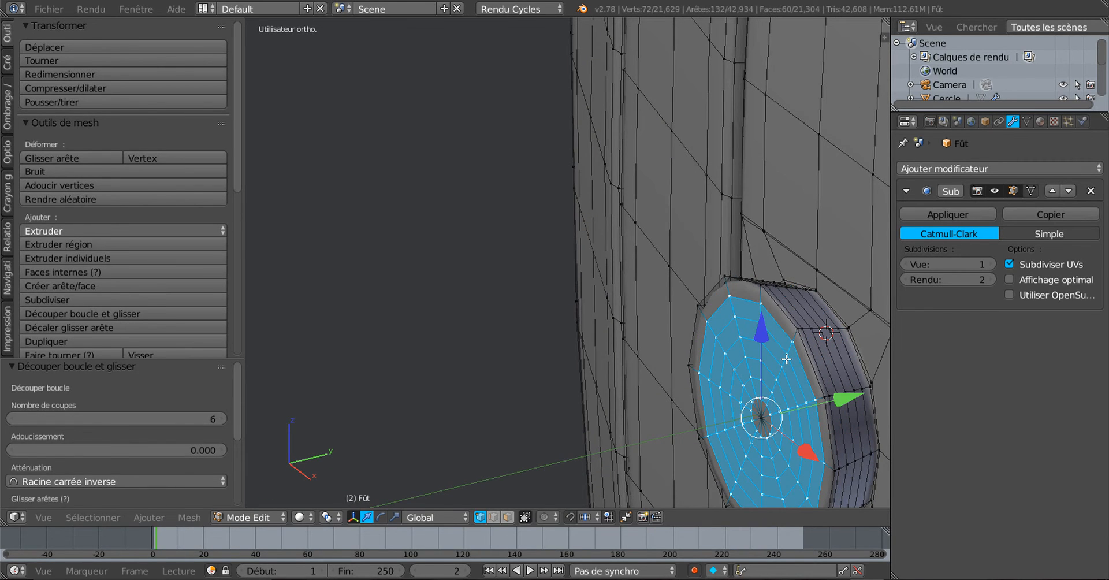
{"action": "key", "text": "Tab"}
Review the plug and the whole barrel, and apply the Subdivision Surface modifier permanently to the mesh.
{"action": "middle_click_drag", "start_coordinate": [796, 355], "coordinate": [849, 345]}
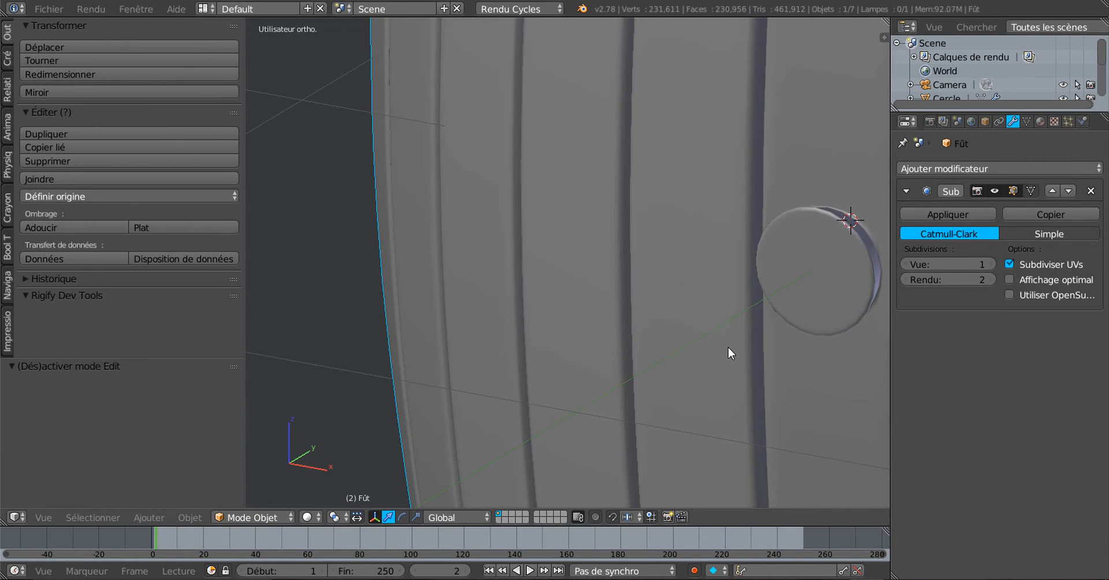
{"action": "middle_click_drag", "start_coordinate": [728, 348], "coordinate": [800, 298]}
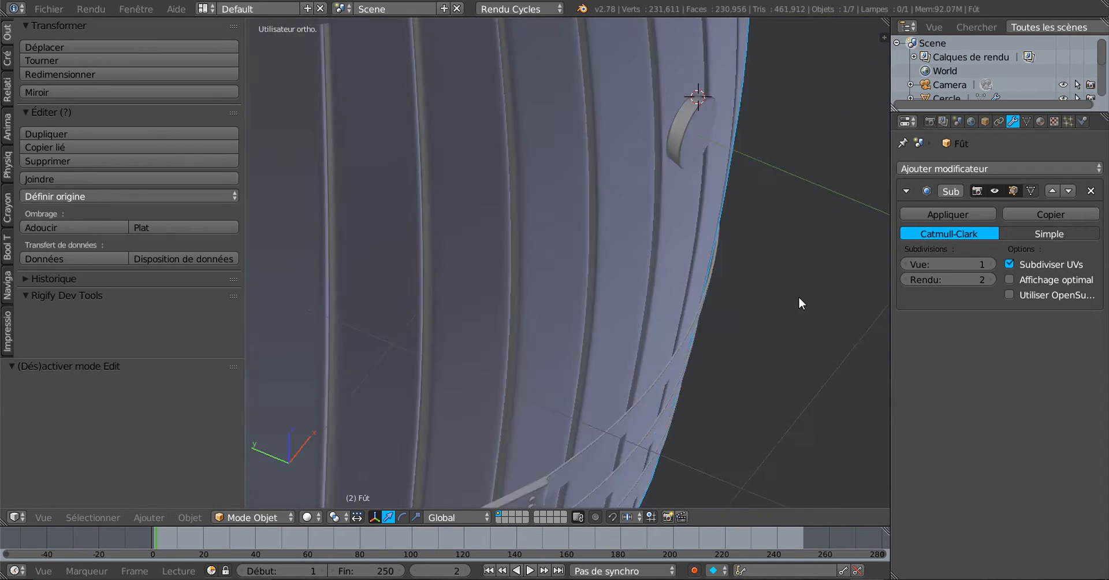
{"action": "scroll", "coordinate": [797, 289], "scroll_direction": "down", "scroll_amount": 4}
{"action": "middle_click_drag", "start_coordinate": [739, 355], "coordinate": [804, 386]}
{"action": "scroll", "coordinate": [804, 386], "scroll_direction": "down", "scroll_amount": 3}
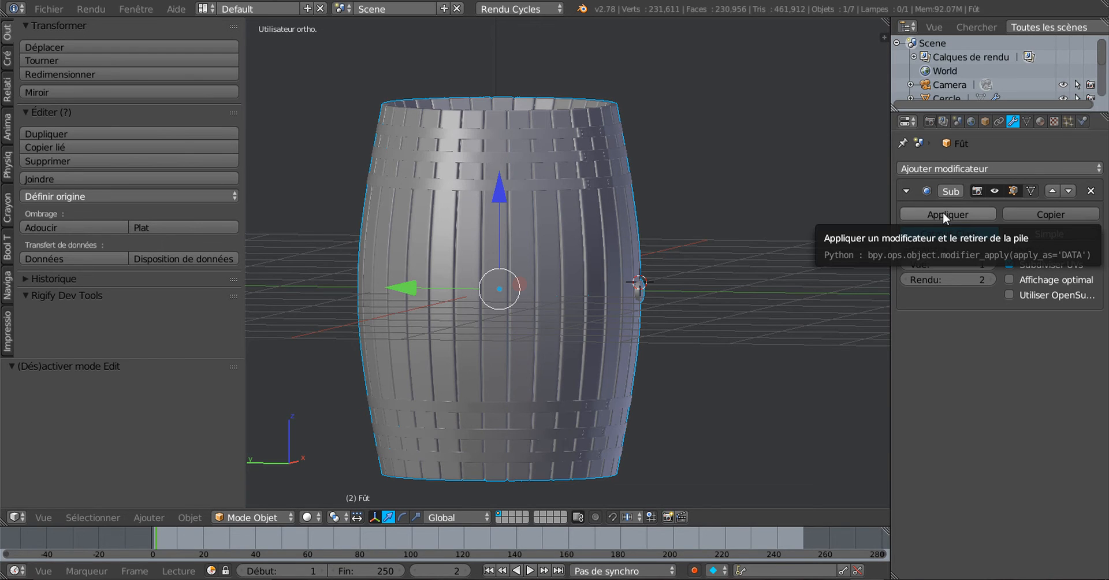
{"action": "middle_click_drag", "start_coordinate": [868, 210], "coordinate": [828, 241]}
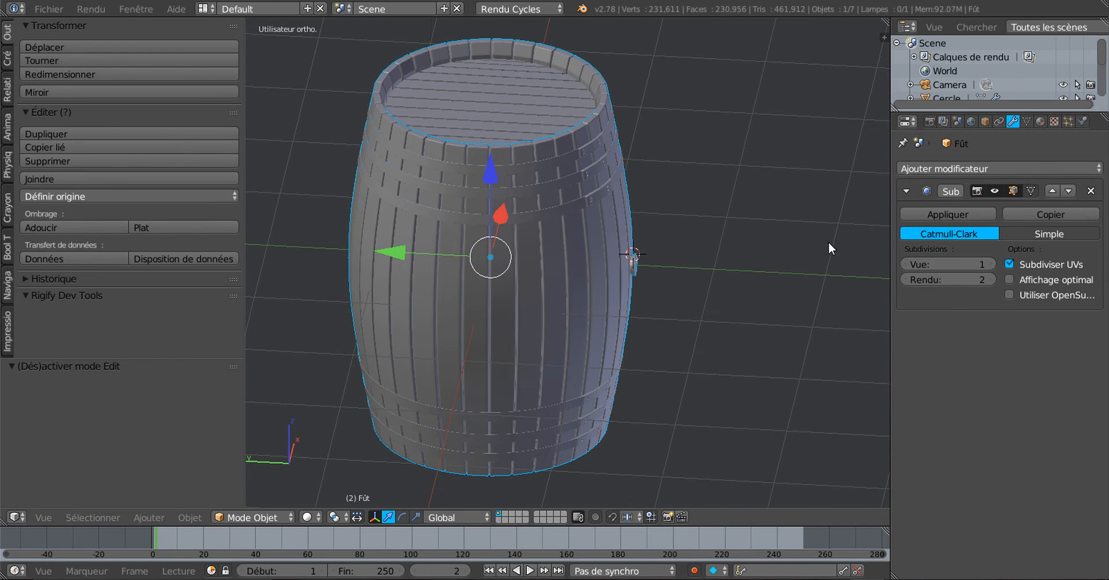
{"action": "left_click", "coordinate": [947, 215]}
Examine the subdivided barrel as a whole, and switch to Edit Mode to view its mesh density.
{"action": "middle_click_drag", "start_coordinate": [771, 359], "coordinate": [671, 317]}
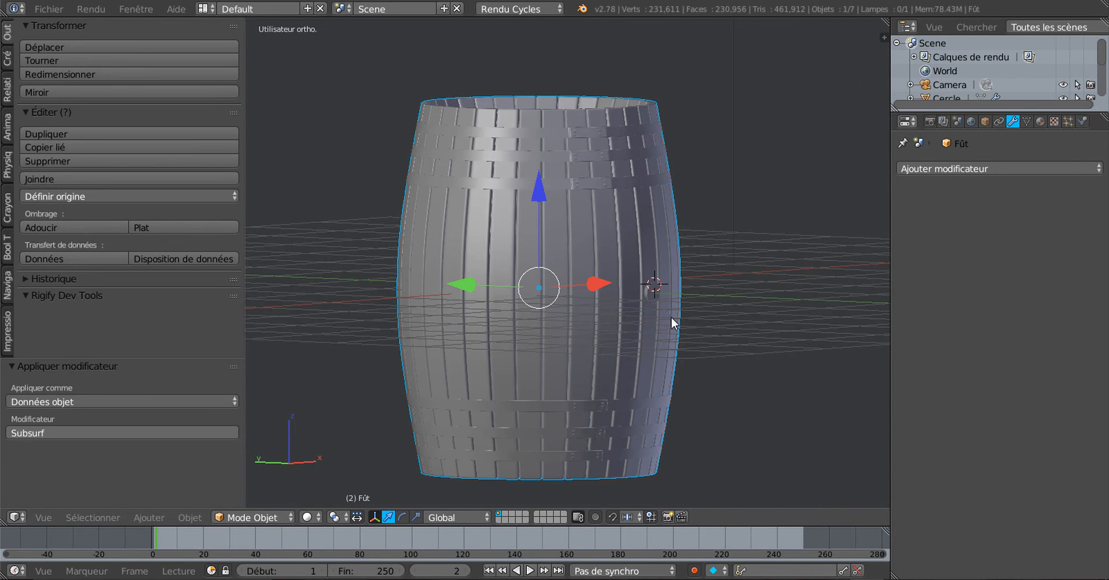
{"action": "scroll", "coordinate": [619, 268], "scroll_direction": "up", "scroll_amount": 2}
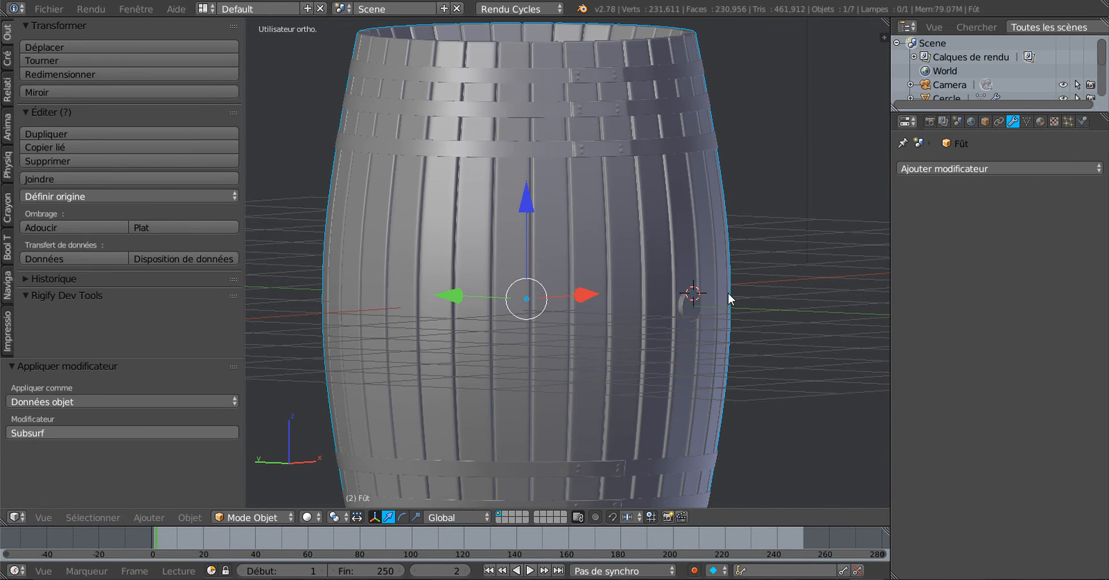
{"action": "scroll", "coordinate": [788, 318], "scroll_direction": "down", "scroll_amount": 1}
{"action": "middle_click_drag", "start_coordinate": [788, 318], "coordinate": [816, 325], "text": "shift"}
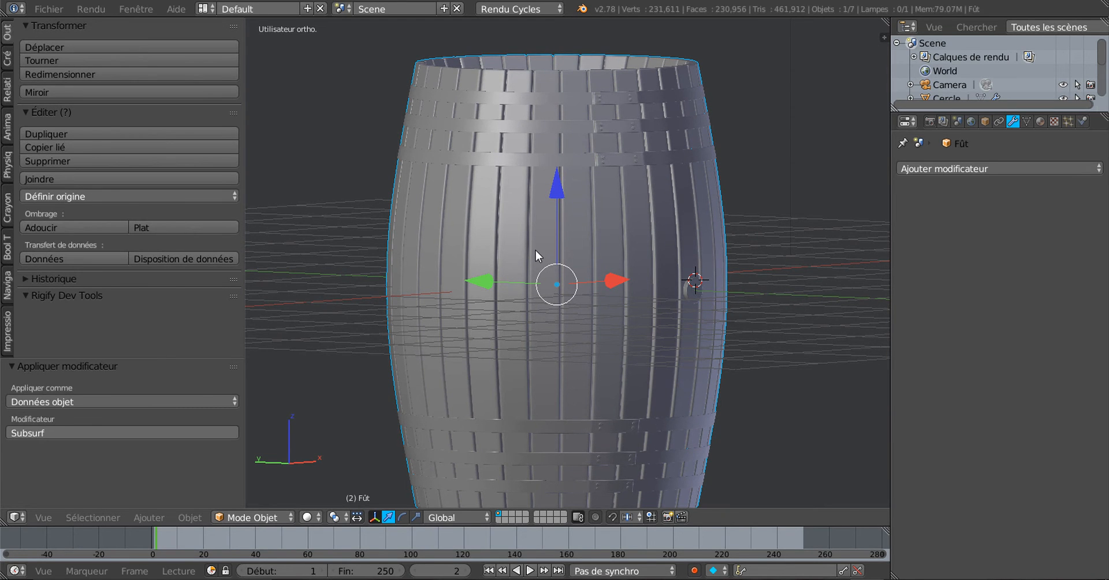
{"action": "key", "text": "Tab"}
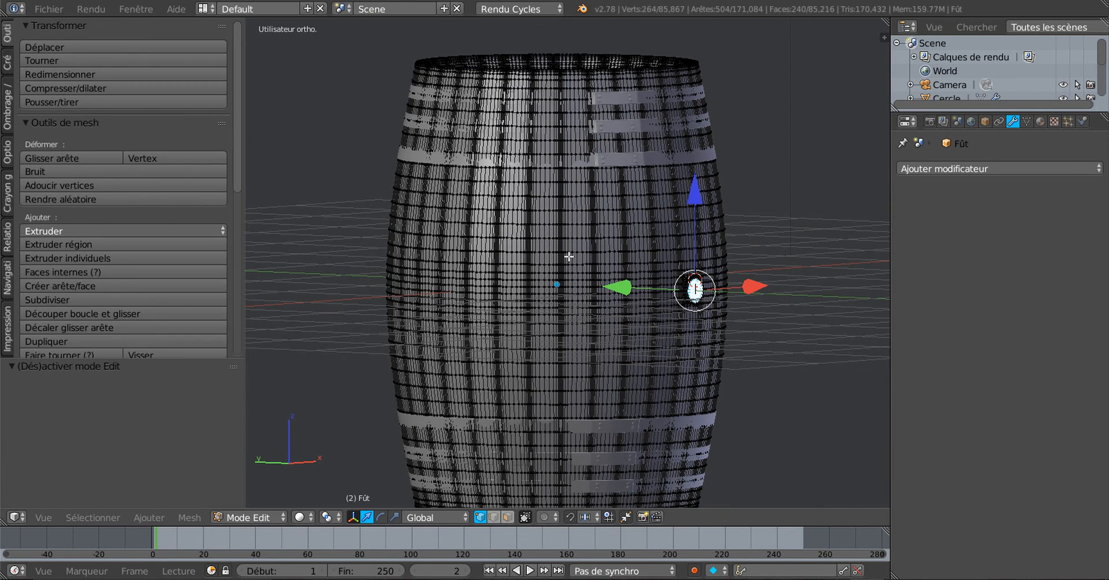
Select the barrel body's entire mesh, remove its duplicate vertices with a merge distance of 0.0001, and return to Object Mode.
{"action": "key", "text": "a"}
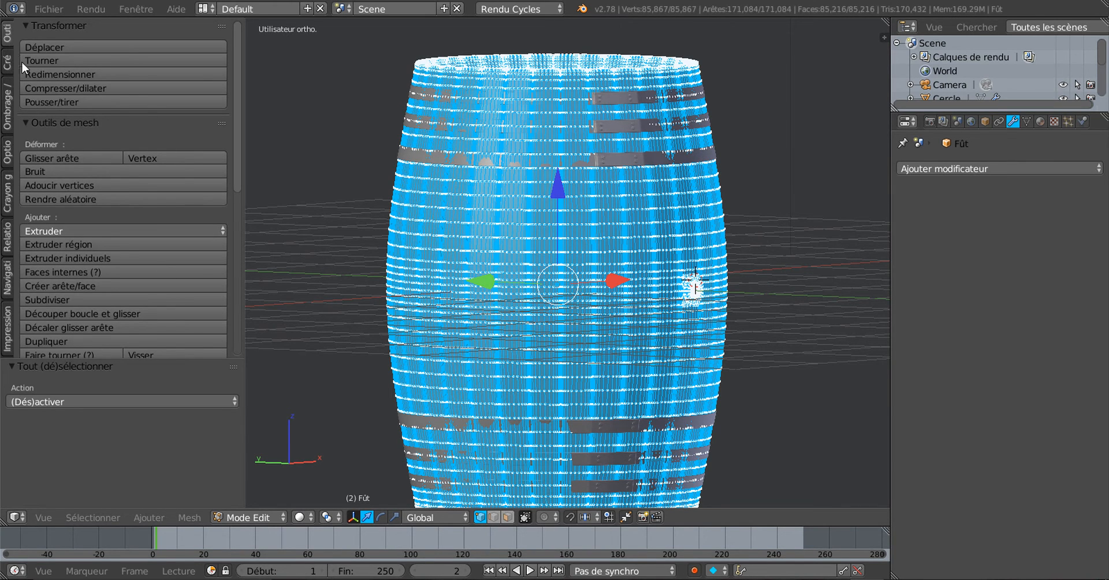
{"action": "scroll", "coordinate": [64, 251], "scroll_direction": "down", "scroll_amount": 6}
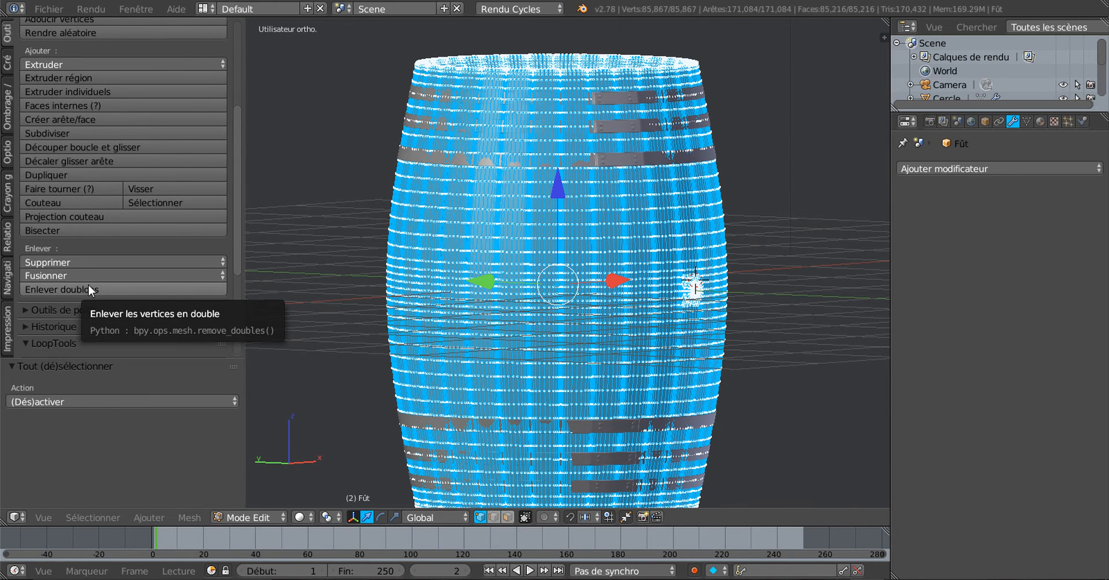
{"action": "left_click", "coordinate": [85, 289]}
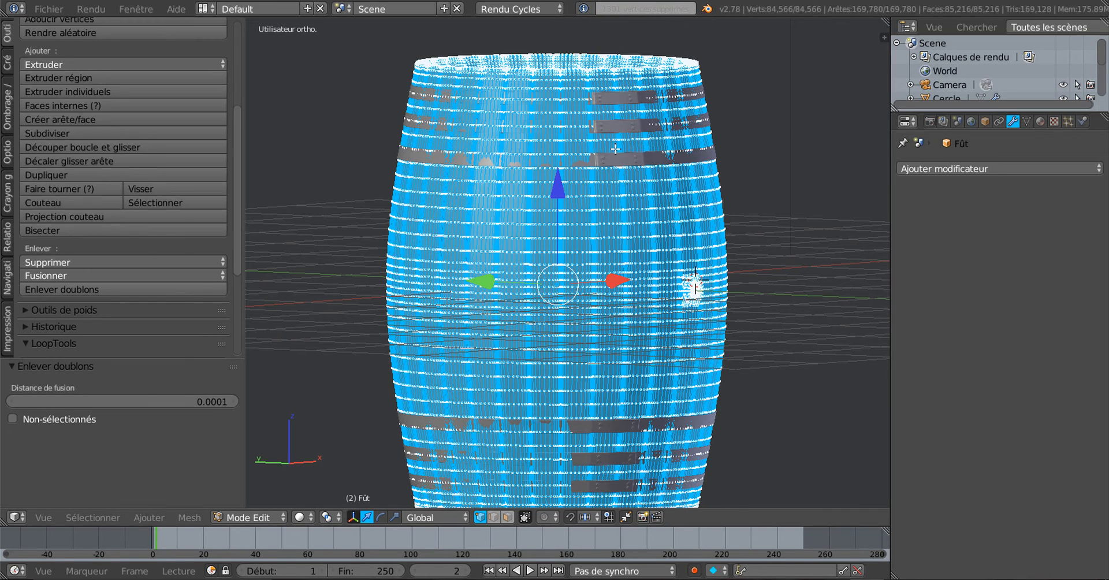
{"action": "scroll", "coordinate": [649, 197], "scroll_direction": "down", "scroll_amount": 4}
{"action": "middle_click_drag", "start_coordinate": [651, 230], "coordinate": [589, 254]}
{"action": "scroll", "coordinate": [642, 264], "scroll_direction": "up", "scroll_amount": 3}
{"action": "key", "text": "Tab"}
{"action": "scroll", "coordinate": [603, 243], "scroll_direction": "up", "scroll_amount": 4}
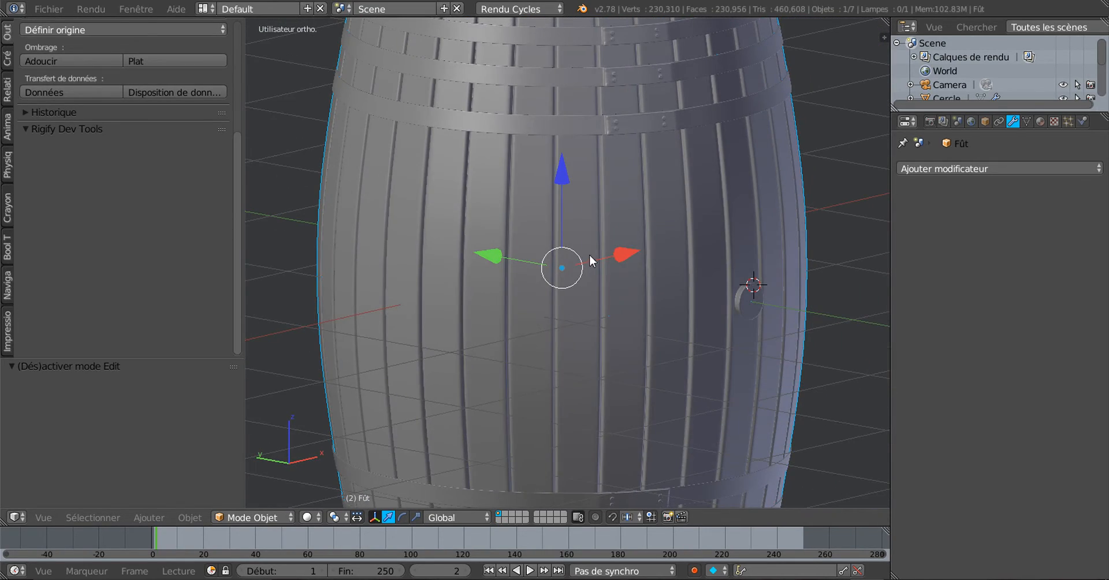
Remove duplicate vertices from the entire mesh of the upper metal bands and return to Object Mode.
{"action": "right_click", "coordinate": [626, 131]}
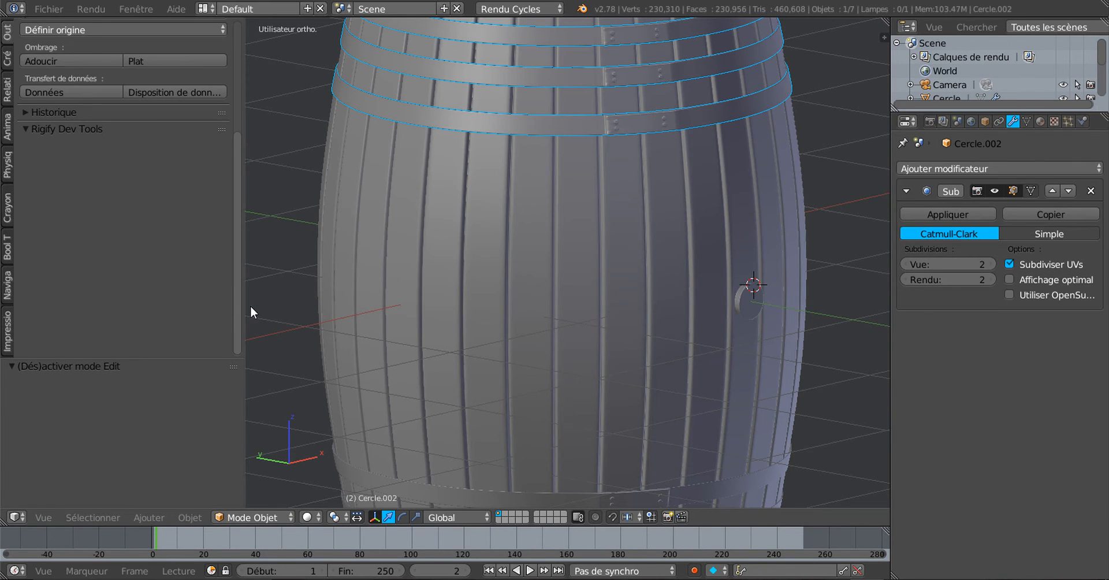
{"action": "scroll", "coordinate": [466, 301], "scroll_direction": "down", "scroll_amount": 4}
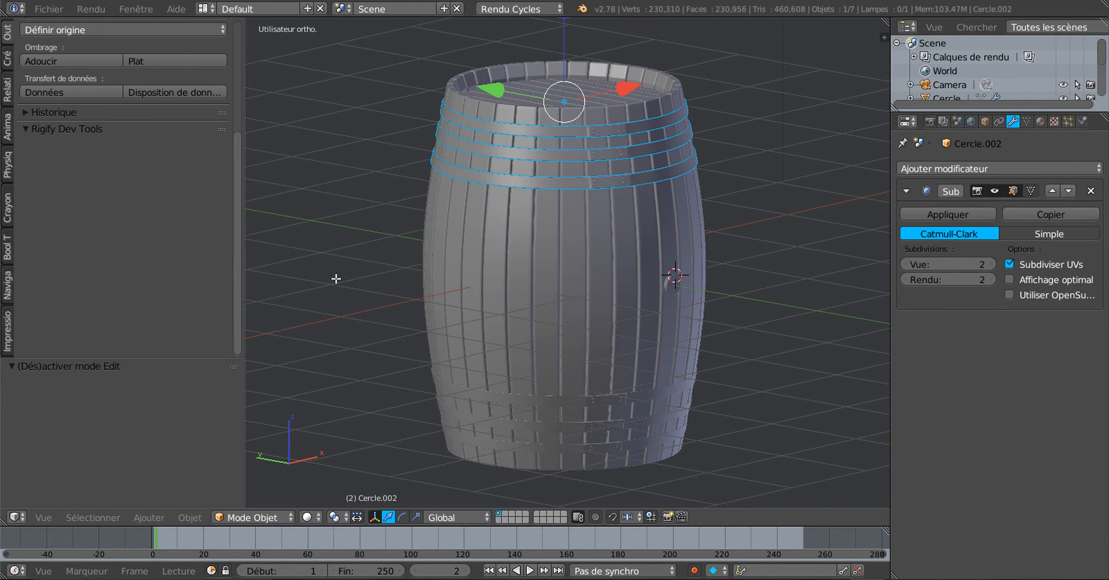
{"action": "key", "text": "Tab"}
{"action": "key", "text": "a"}
{"action": "key", "text": "a"}
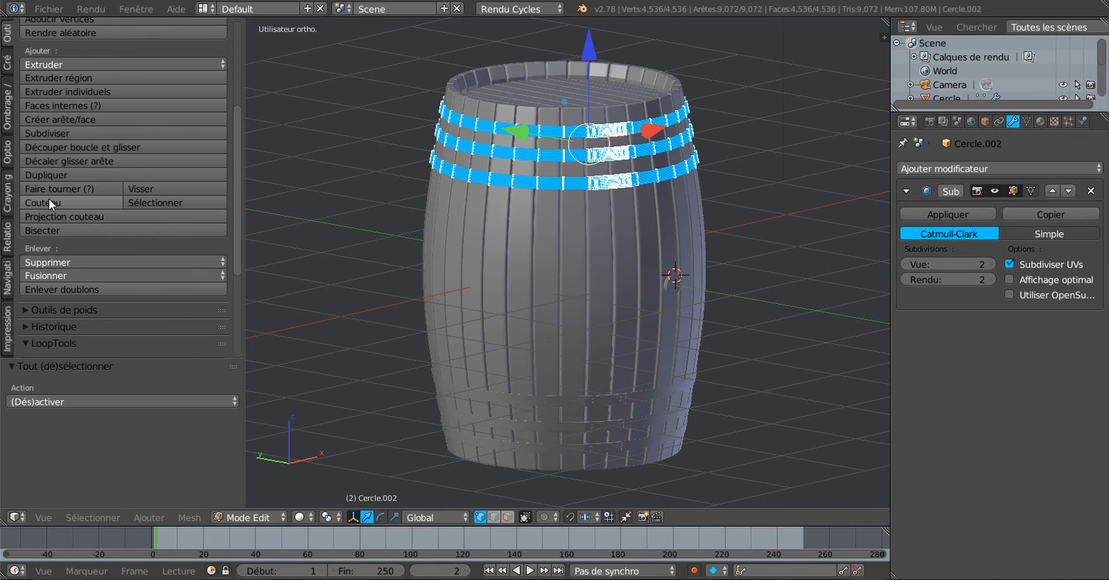
{"action": "left_click", "coordinate": [52, 289]}
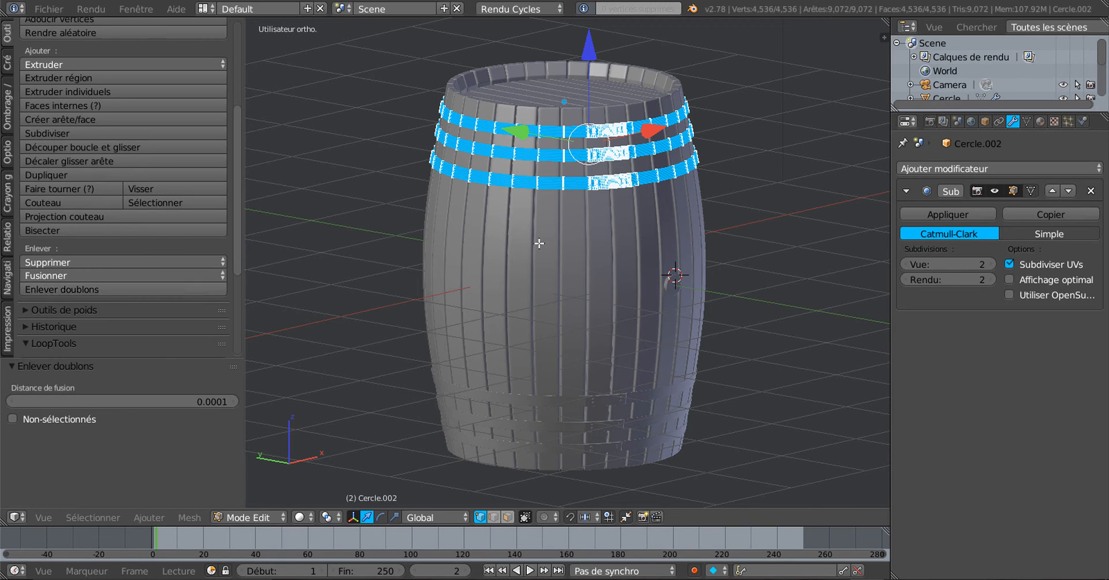
{"action": "key", "text": "Tab"}
{"action": "scroll", "coordinate": [591, 266], "scroll_direction": "down", "scroll_amount": 4, "text": "shift"}
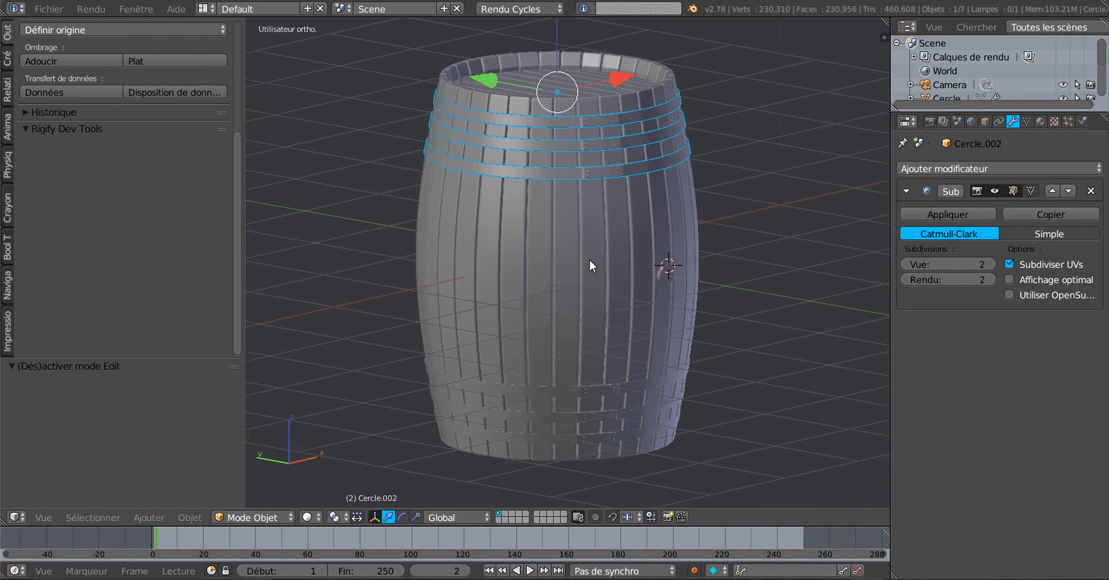
Remove duplicate vertices from the entire mesh of the lower metal bands and return to Object Mode.
{"action": "right_click", "coordinate": [596, 301]}
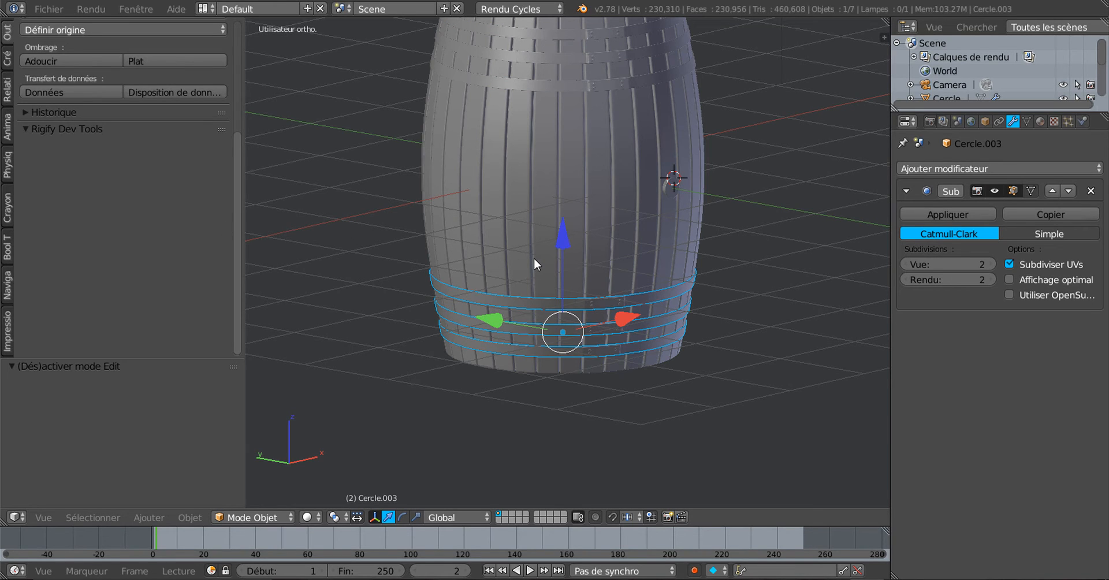
{"action": "key", "text": "Tab"}
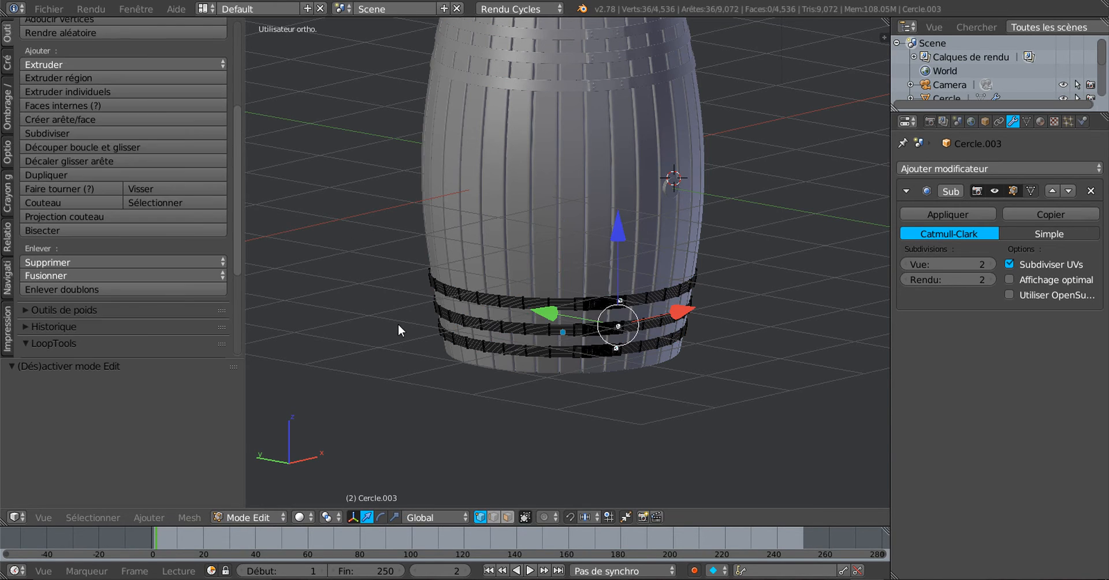
{"action": "key", "text": "a"}
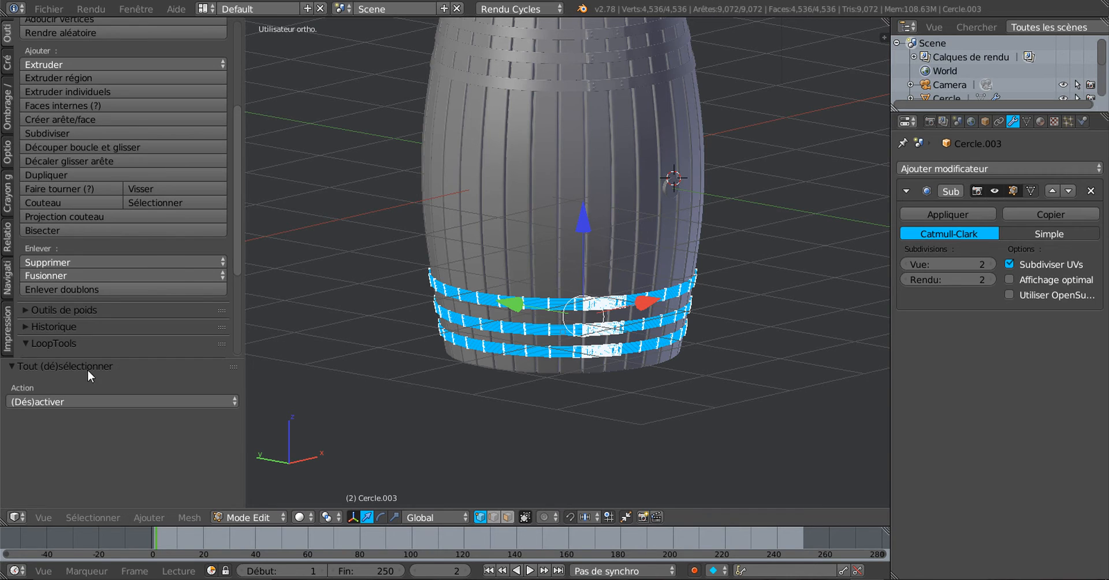
{"action": "left_click", "coordinate": [60, 289]}
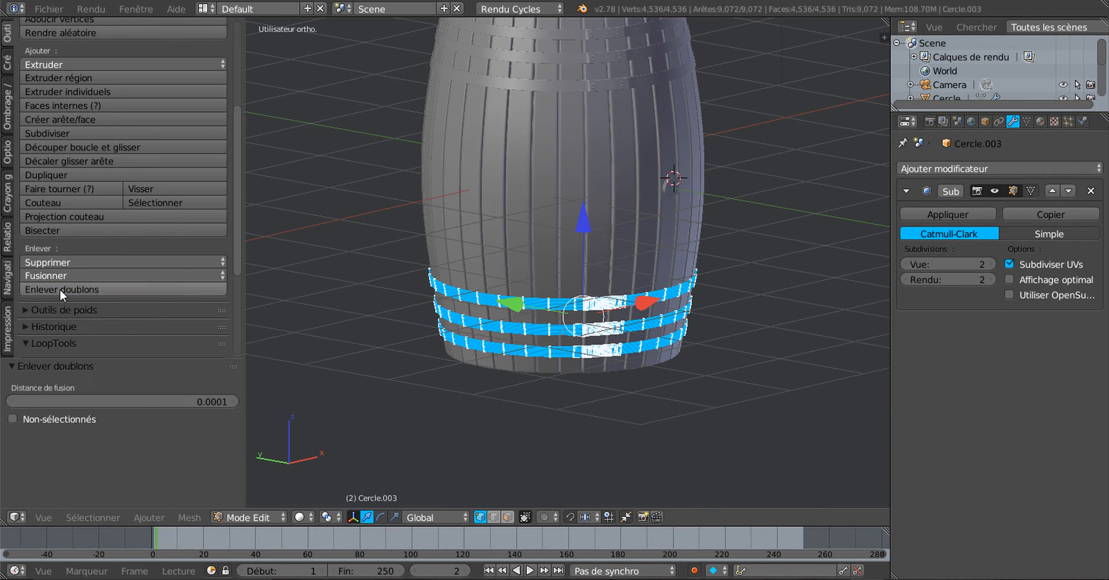
{"action": "scroll", "coordinate": [541, 250], "scroll_direction": "down", "scroll_amount": 2}
{"action": "middle_click_drag", "start_coordinate": [601, 220], "coordinate": [483, 255]}
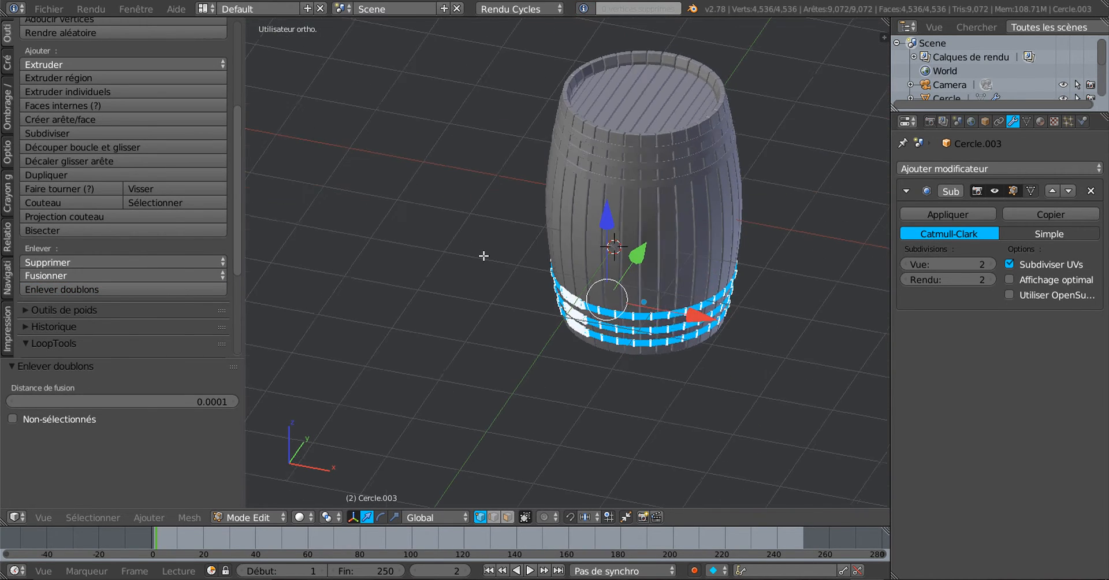
{"action": "scroll", "coordinate": [685, 206], "scroll_direction": "up", "scroll_amount": 2}
{"action": "middle_click_drag", "start_coordinate": [686, 206], "coordinate": [683, 167]}
{"action": "scroll", "coordinate": [684, 167], "scroll_direction": "up", "scroll_amount": 1}
{"action": "key", "text": "Tab"}
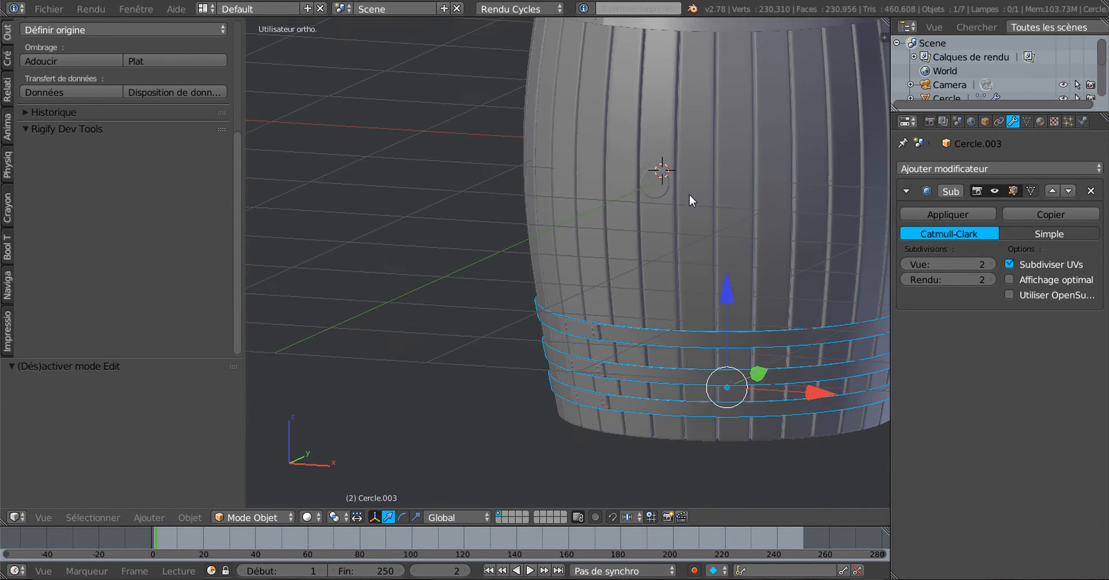
{"action": "key", "text": "Tab"}
{"action": "key", "text": "Tab"}
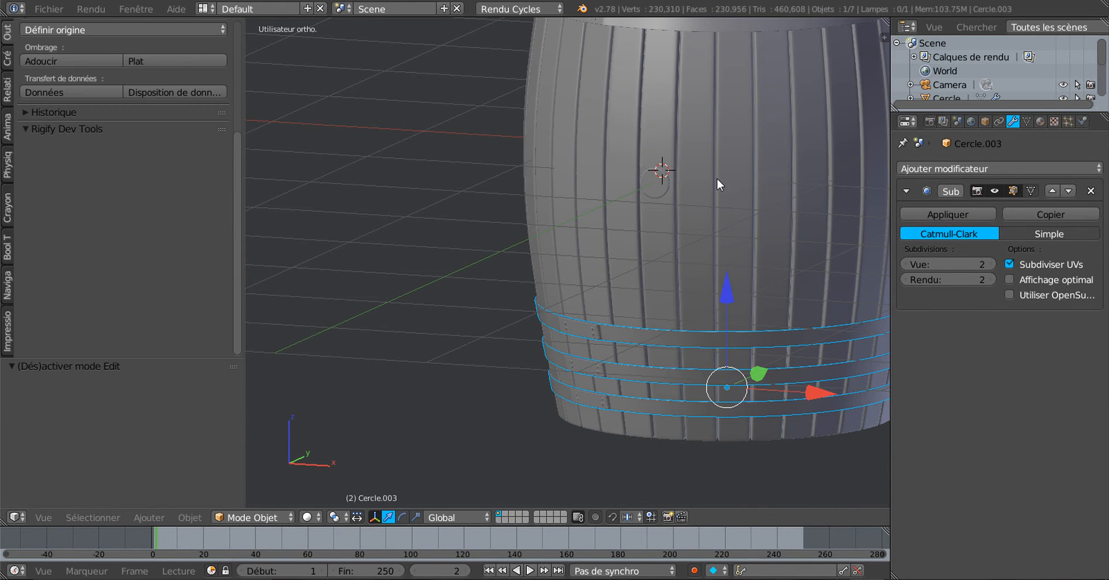
Remove duplicate vertices from the barrel's plank lid mesh and return to Object Mode.
{"action": "middle_click_drag", "start_coordinate": [727, 164], "coordinate": [667, 230]}
{"action": "right_click", "coordinate": [671, 281]}
{"action": "key", "text": "Tab"}
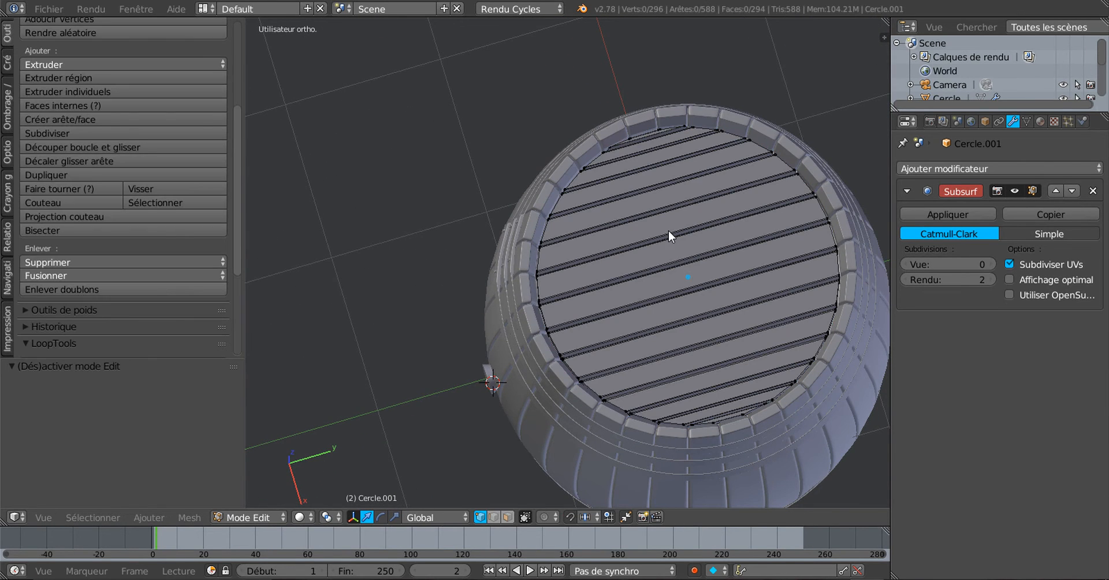
{"action": "key", "text": "a"}
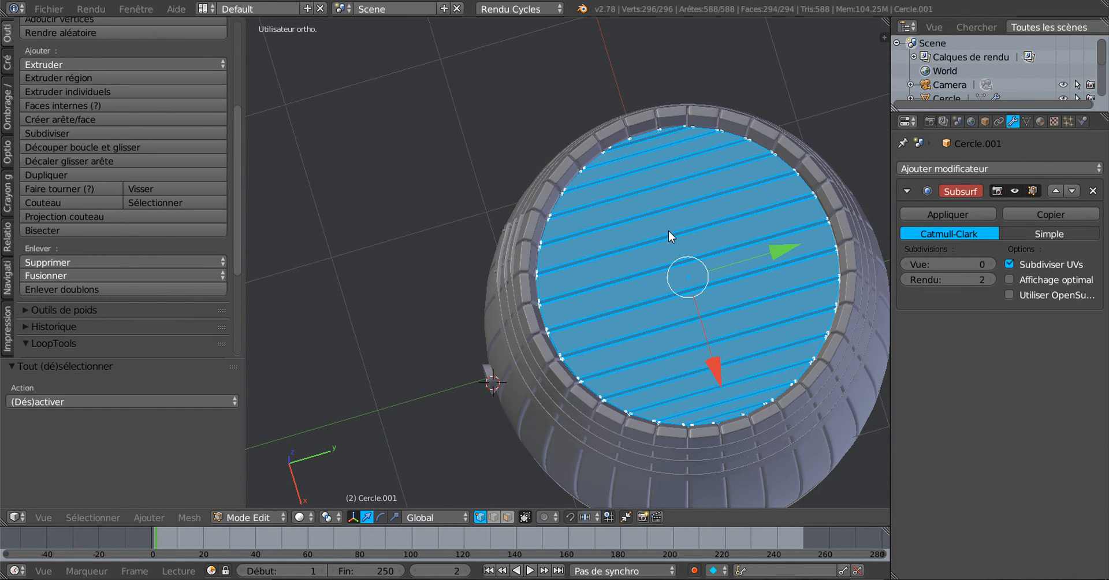
{"action": "left_click", "coordinate": [86, 286]}
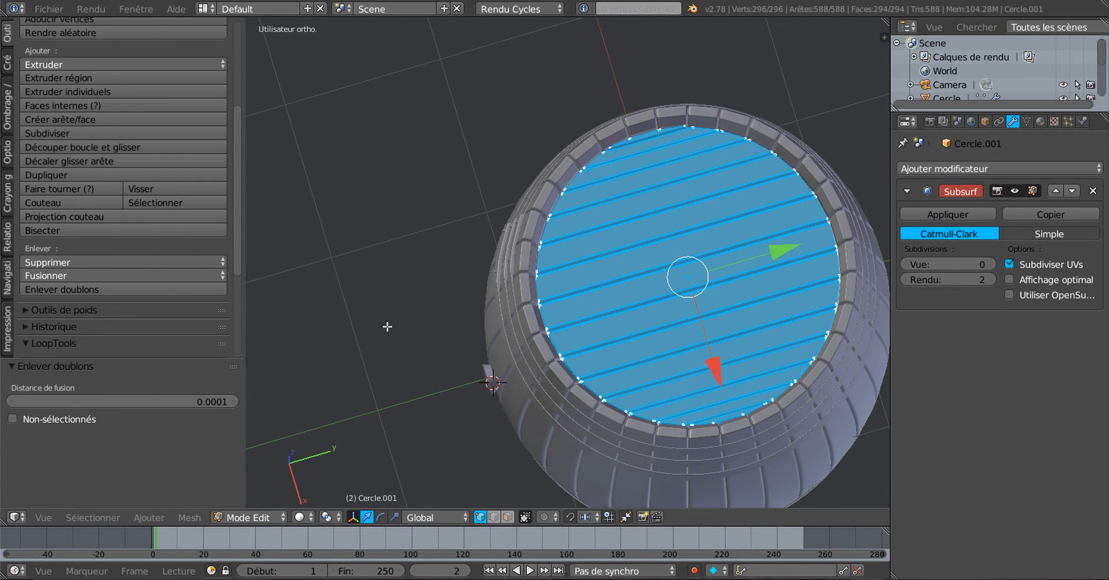
{"action": "scroll", "coordinate": [387, 326], "scroll_direction": "down", "scroll_amount": 2}
{"action": "middle_click_drag", "start_coordinate": [389, 332], "coordinate": [431, 267]}
{"action": "key", "text": "Tab"}
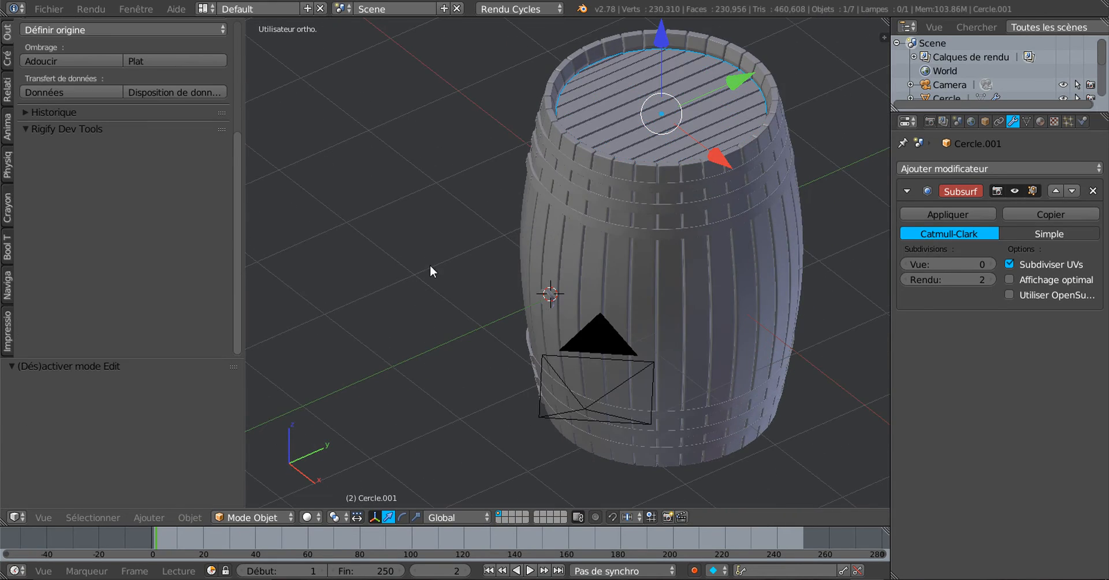
Run all the 3D printing checks on the barrel body and review the full report.
{"action": "scroll", "coordinate": [536, 240], "scroll_direction": "up", "scroll_amount": 3}
{"action": "middle_click_drag", "start_coordinate": [536, 241], "coordinate": [545, 280]}
{"action": "scroll", "coordinate": [547, 273], "scroll_direction": "up", "scroll_amount": 2}
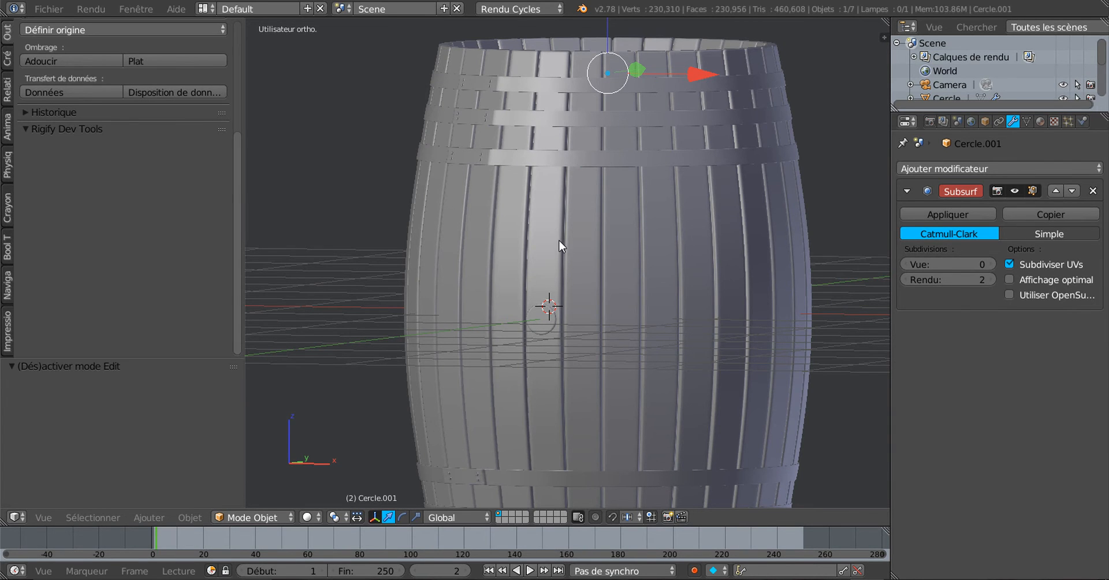
{"action": "middle_click_drag", "start_coordinate": [559, 245], "coordinate": [617, 247]}
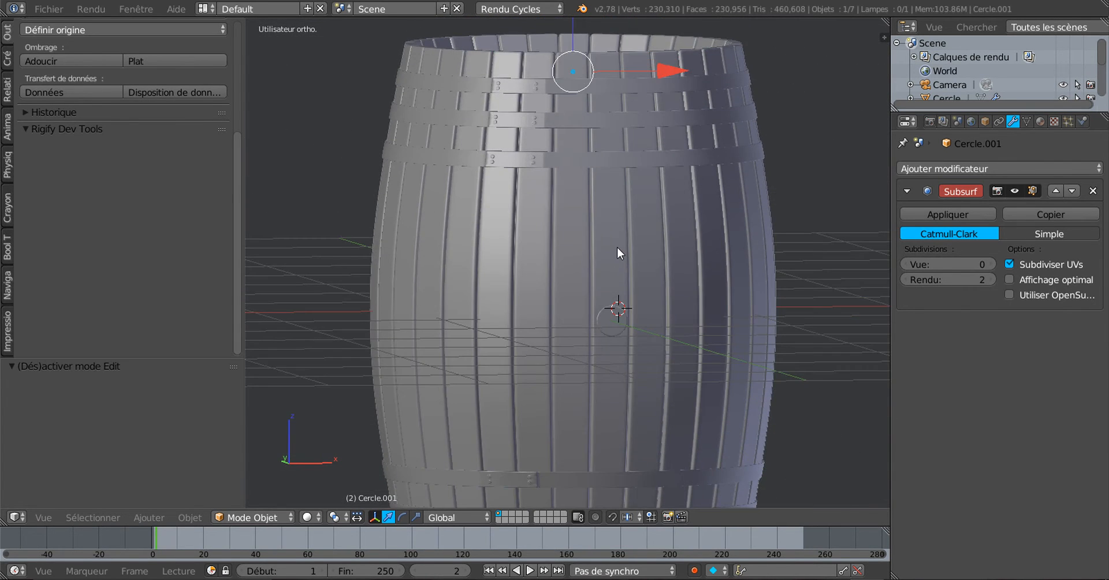
{"action": "right_click", "coordinate": [617, 247]}
{"action": "scroll", "coordinate": [617, 247], "scroll_direction": "down", "scroll_amount": 3}
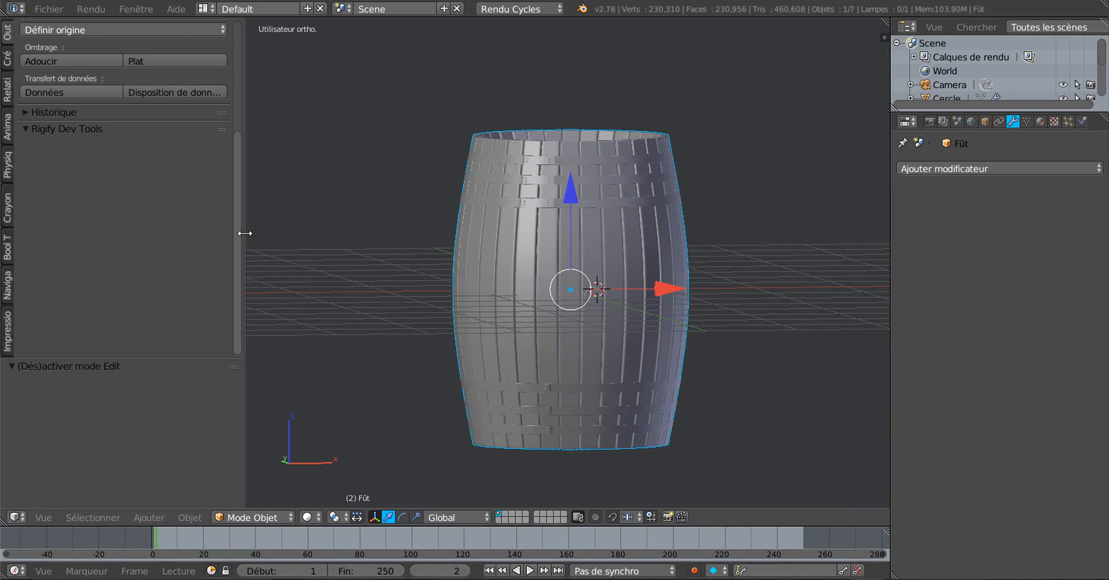
{"action": "left_click_drag", "start_coordinate": [245, 233], "coordinate": [280, 226]}
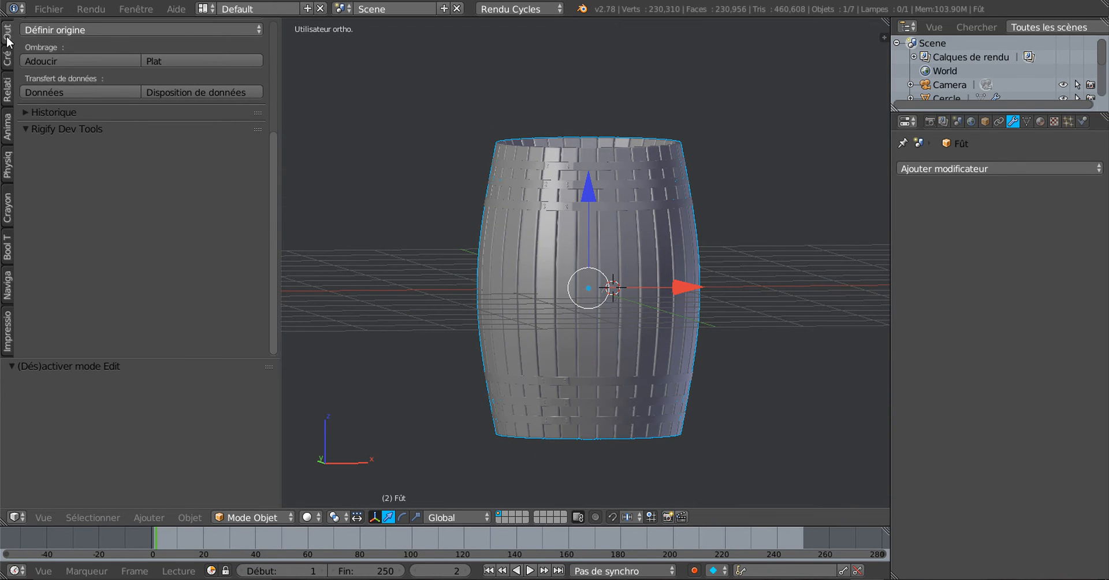
{"action": "left_click", "coordinate": [7, 330]}
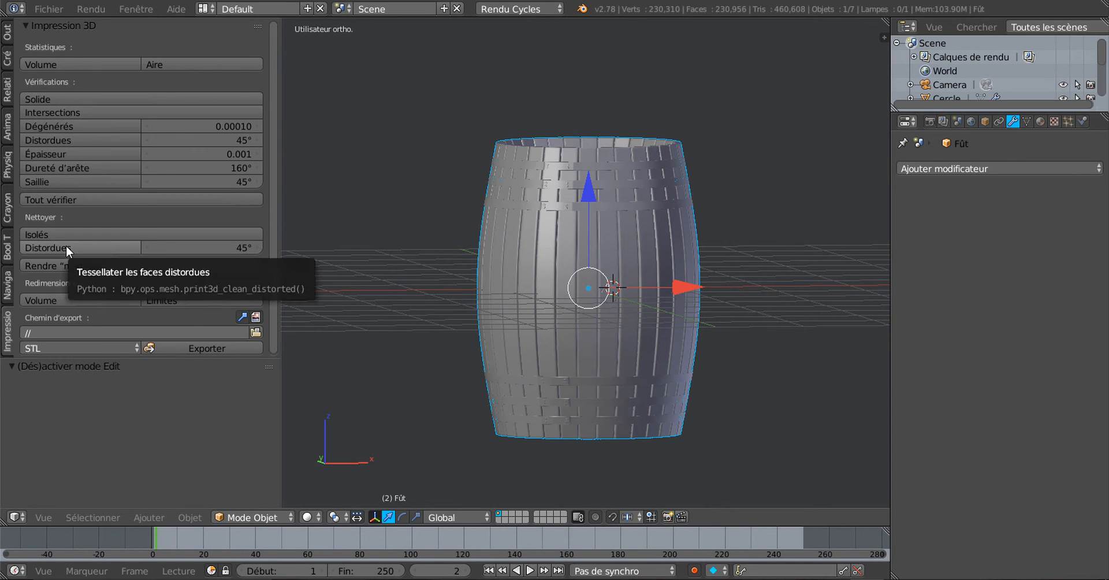
{"action": "left_click", "coordinate": [54, 198]}
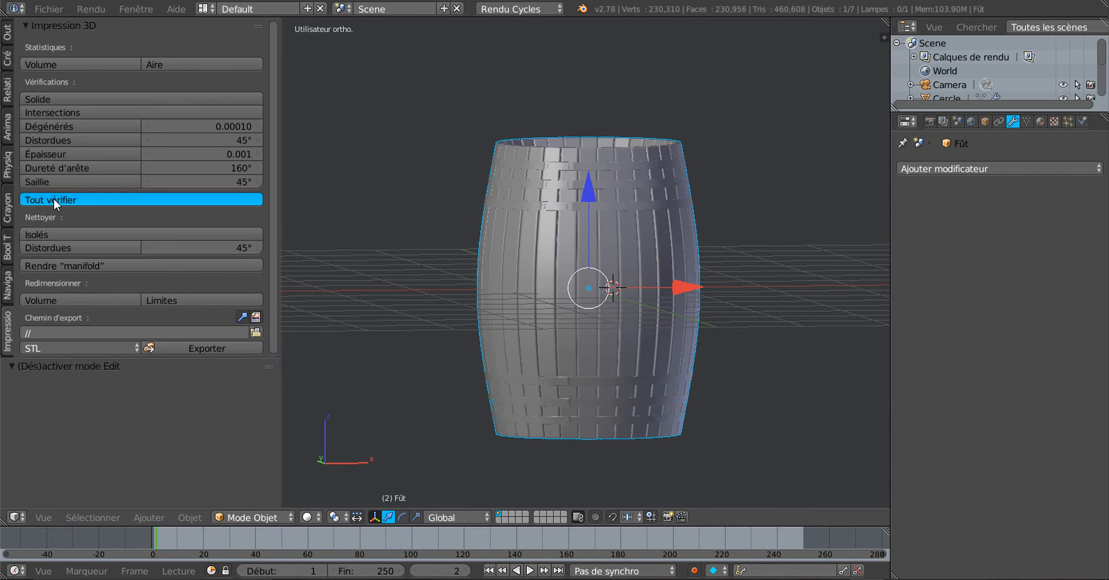
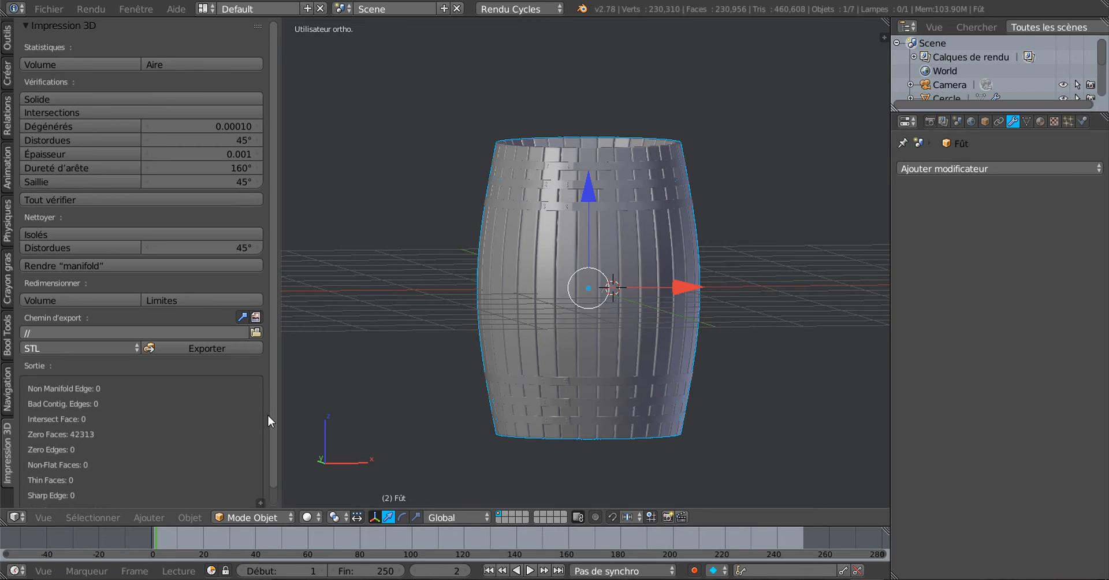
{"action": "scroll", "coordinate": [276, 396], "scroll_direction": "down", "scroll_amount": 1}
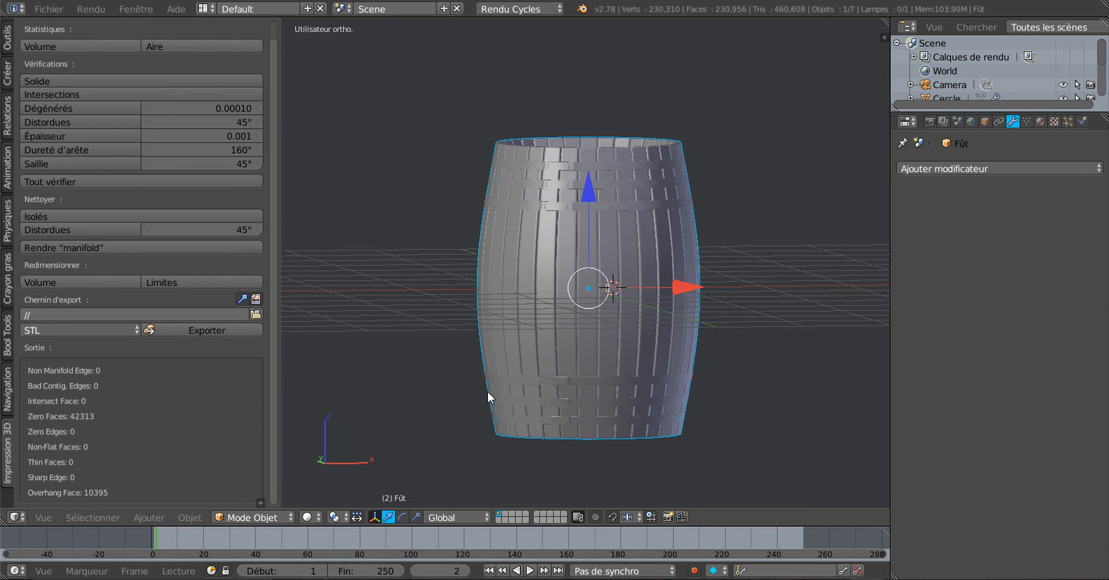
In Edit Mode, select only the barrel body's zero faces from the check report and examine where they lie around the rims.
{"action": "key", "text": "a"}
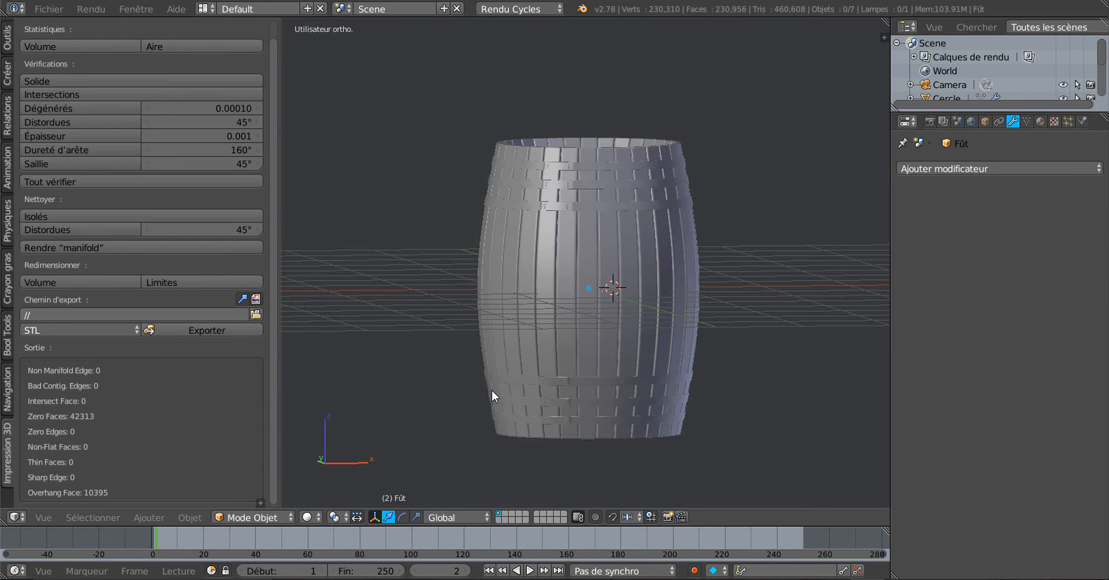
{"action": "right_click", "coordinate": [570, 361]}
{"action": "key", "text": "Tab"}
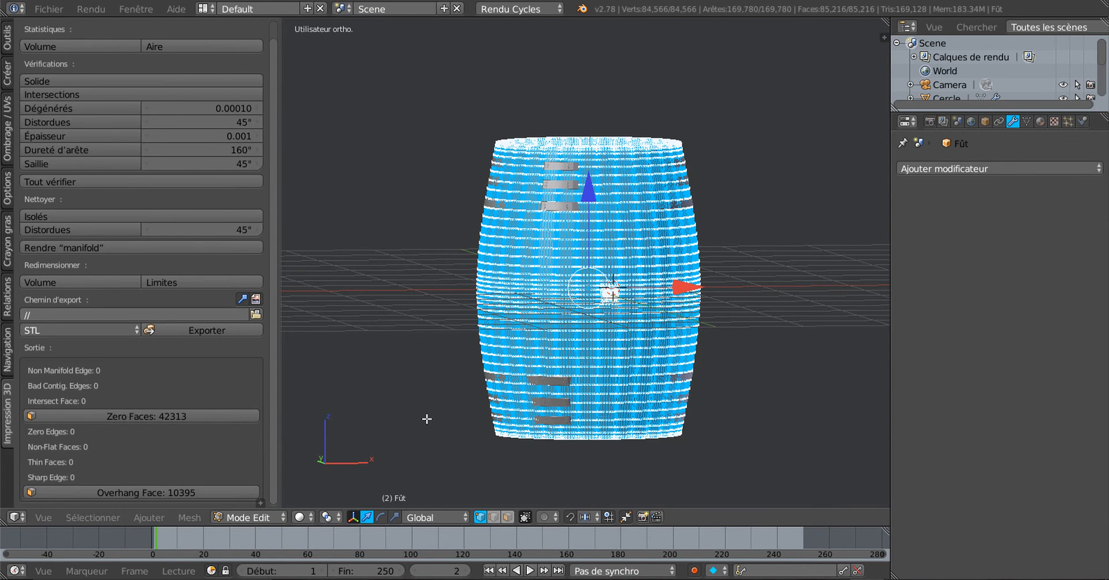
{"action": "key", "text": "a"}
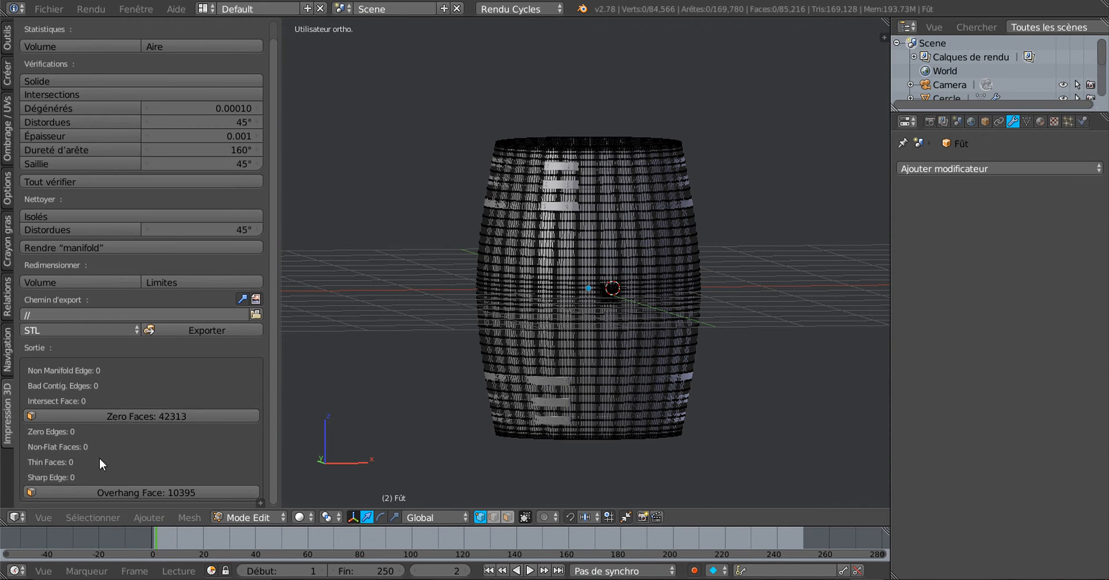
{"action": "left_click", "coordinate": [155, 416]}
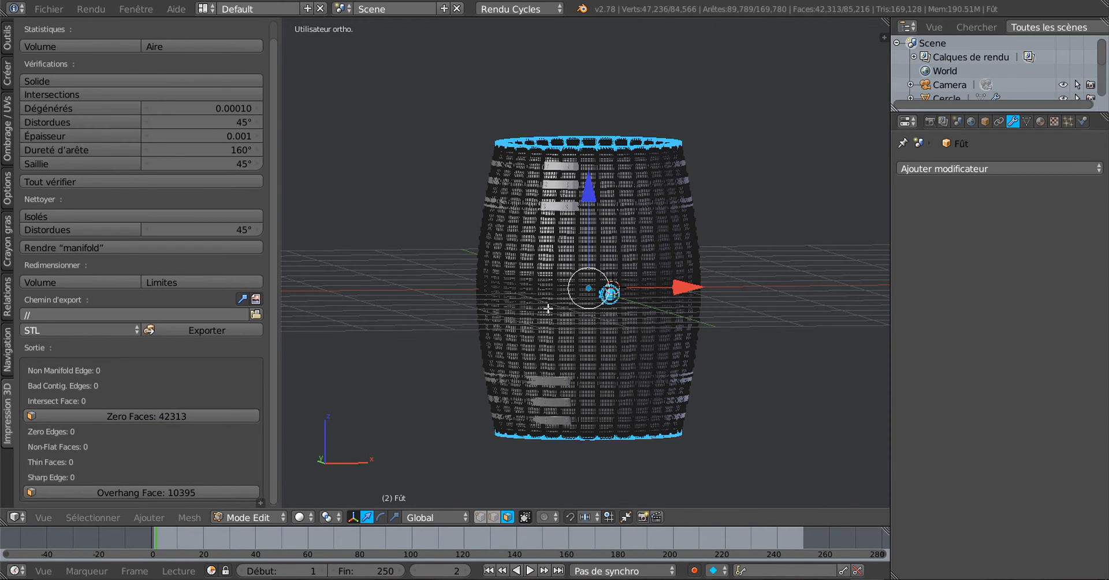
{"action": "middle_click_drag", "start_coordinate": [548, 309], "coordinate": [516, 403]}
{"action": "scroll", "coordinate": [534, 335], "scroll_direction": "up", "scroll_amount": 3}
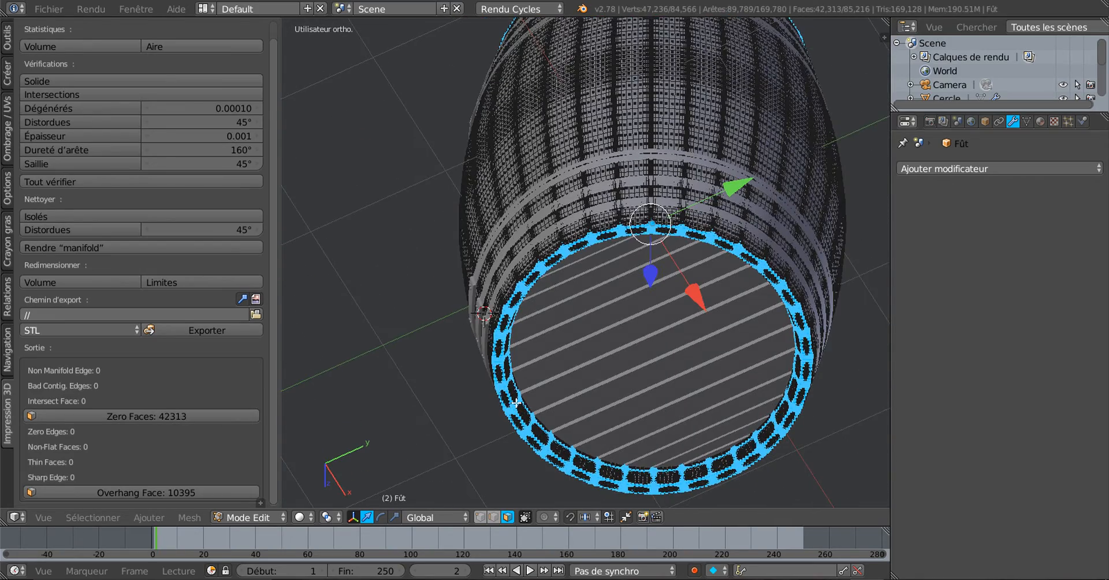
{"action": "middle_click_drag", "start_coordinate": [630, 371], "coordinate": [541, 373]}
{"action": "scroll", "coordinate": [543, 370], "scroll_direction": "up", "scroll_amount": 4}
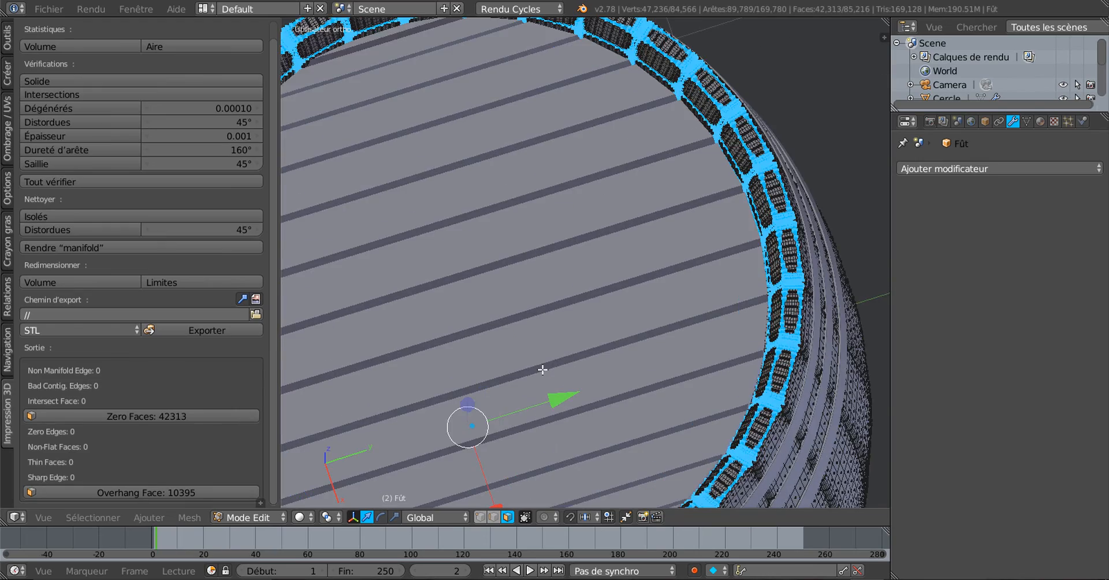
{"action": "scroll", "coordinate": [543, 370], "scroll_direction": "down", "scroll_amount": 6}
{"action": "scroll", "coordinate": [647, 311], "scroll_direction": "up", "scroll_amount": 1}
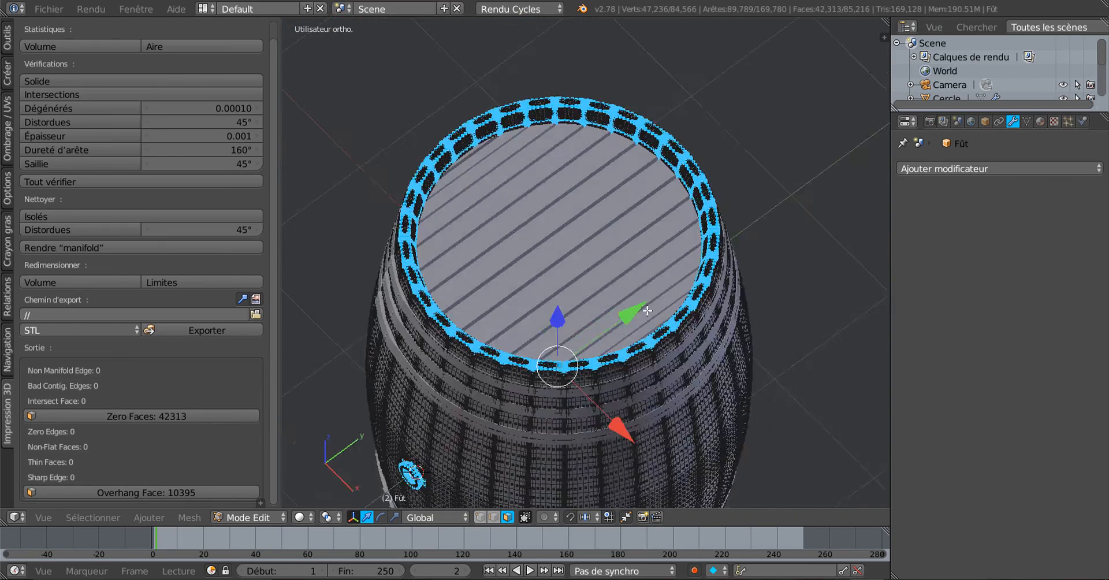
Recalculate the normals of the barrel body's entire mesh in Edit Mode.
{"action": "middle_click_drag", "start_coordinate": [647, 311], "coordinate": [664, 289]}
{"action": "key", "text": "Tab"}
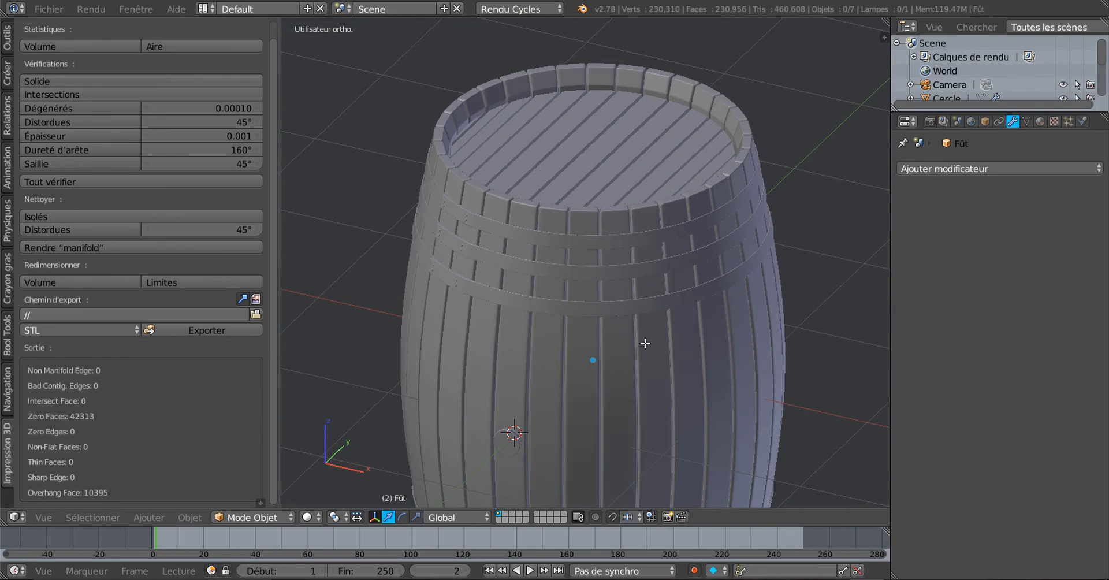
{"action": "key", "text": "Tab"}
{"action": "key", "text": "a"}
{"action": "key", "text": "a"}
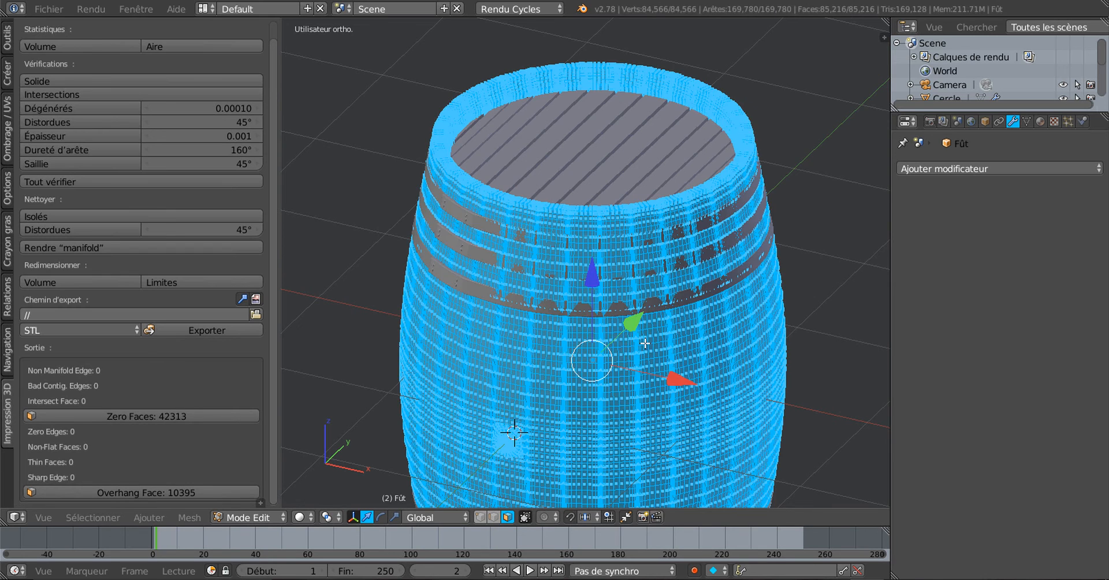
{"action": "scroll", "coordinate": [645, 343], "scroll_direction": "down", "scroll_amount": 3}
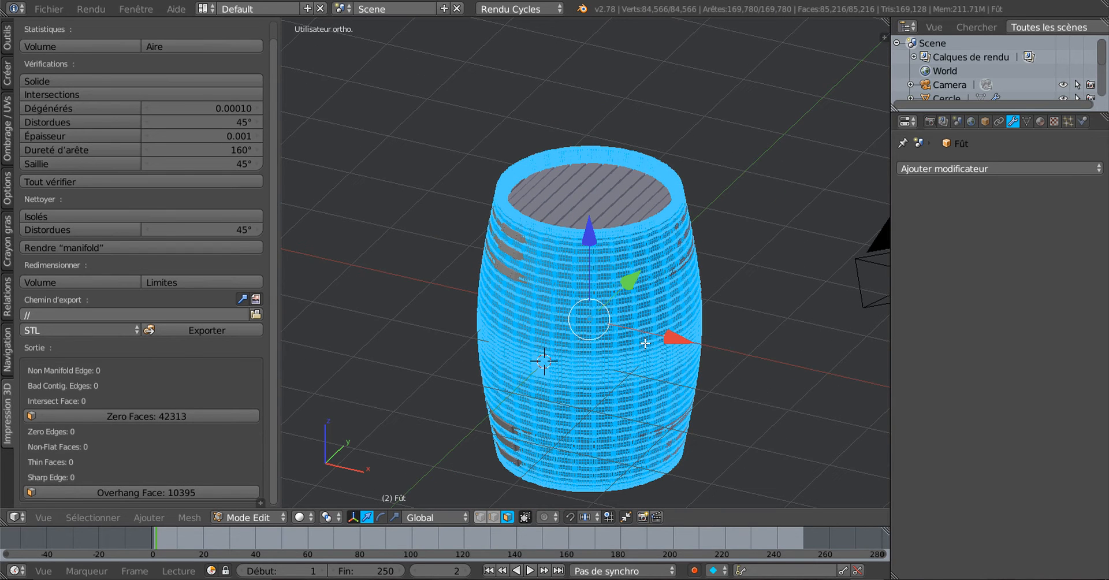
{"action": "left_click", "coordinate": [5, 38]}
{"action": "scroll", "coordinate": [276, 227], "scroll_direction": "down", "scroll_amount": 5}
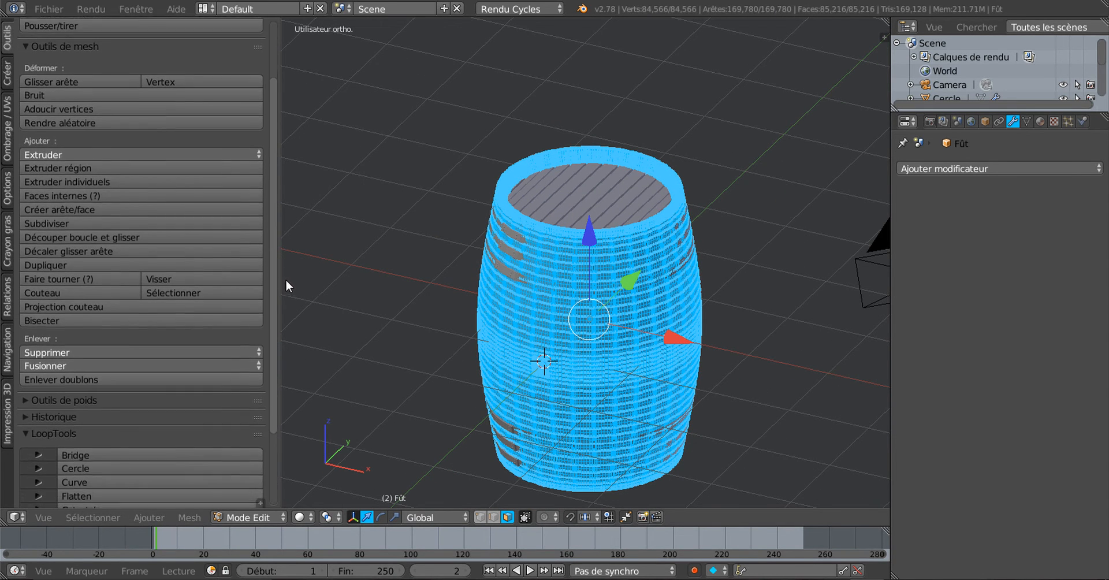
{"action": "mouse_move", "coordinate": [286, 281]}
{"action": "left_mouse_down"}
{"action": "mouse_move", "coordinate": [291, 310]}
{"action": "mouse_move", "coordinate": [284, 260]}
{"action": "left_mouse_up"}
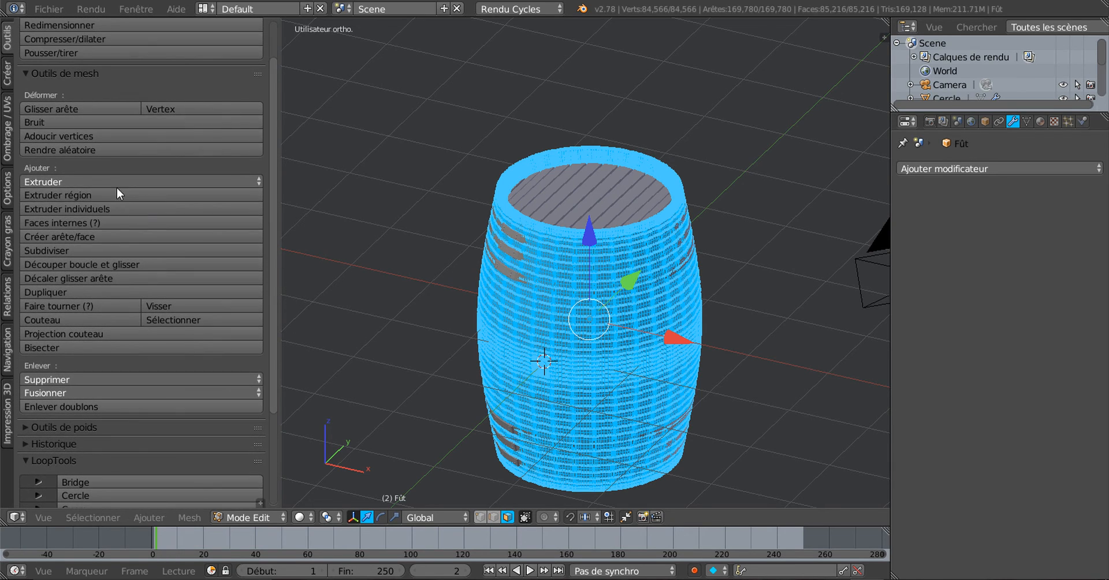
{"action": "left_click", "coordinate": [5, 131]}
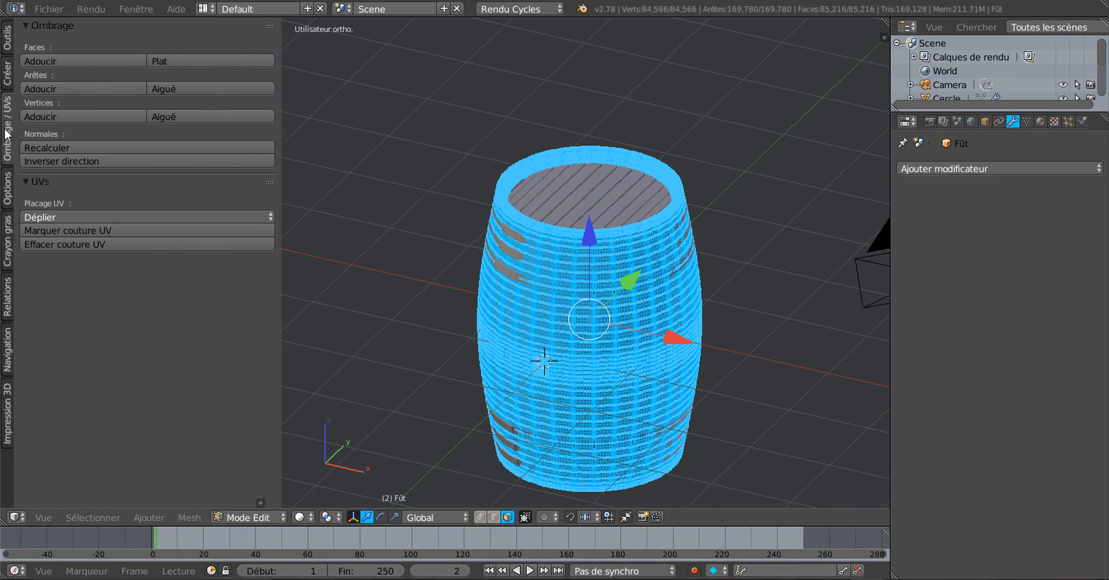
{"action": "left_click", "coordinate": [81, 147]}
Select only the barrel body's zero faces from the 3D print check report and inspect them around the rims and tap hole.
{"action": "left_click", "coordinate": [8, 429]}
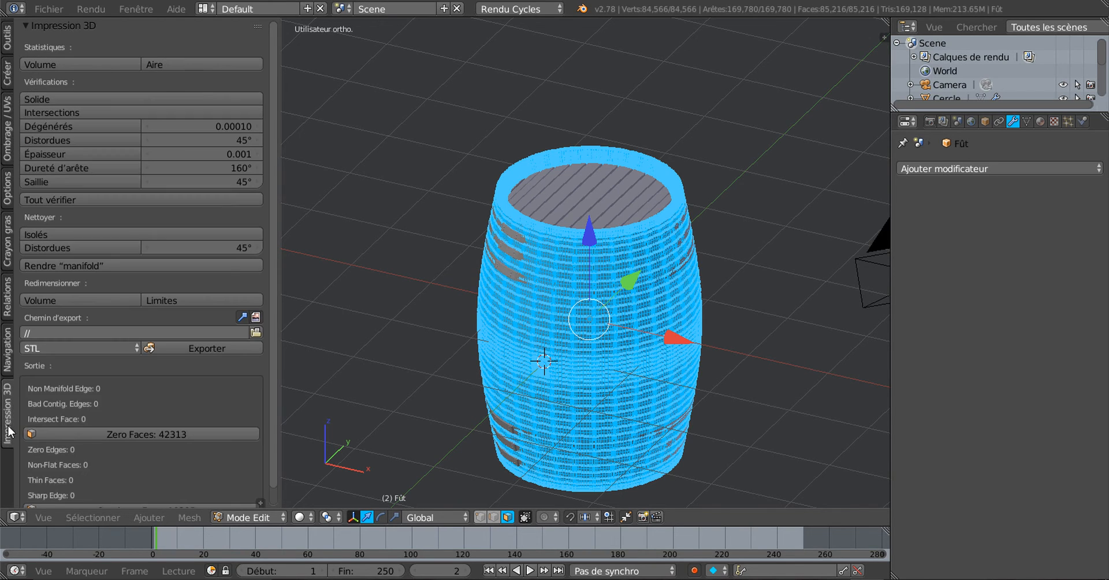
{"action": "scroll", "coordinate": [272, 357], "scroll_direction": "down", "scroll_amount": 1}
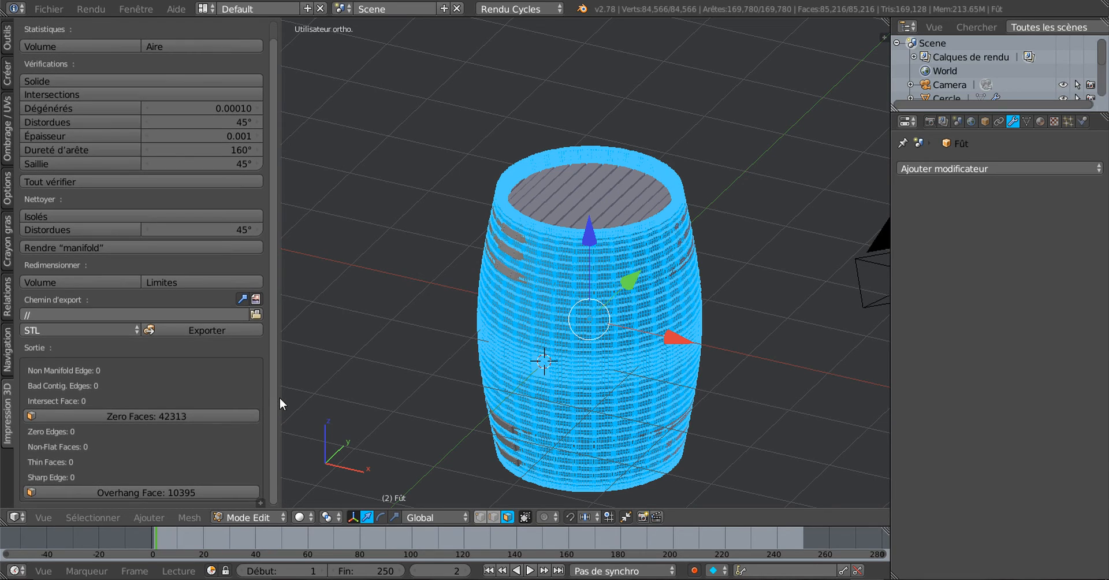
{"action": "left_click", "coordinate": [168, 417]}
{"action": "scroll", "coordinate": [523, 373], "scroll_direction": "up", "scroll_amount": 2}
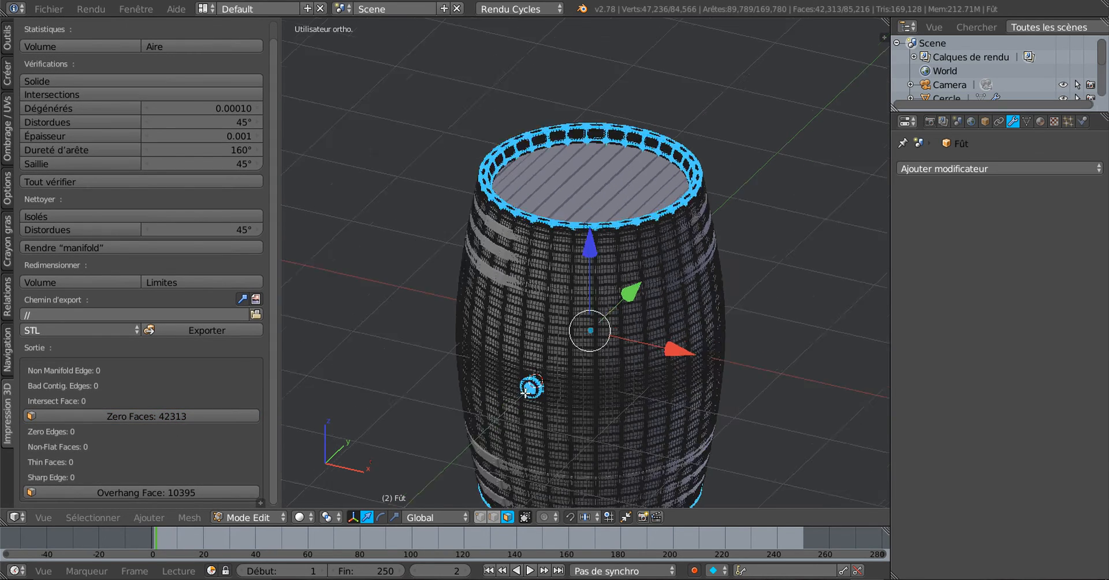
{"action": "middle_click_drag", "start_coordinate": [522, 373], "coordinate": [522, 422]}
{"action": "scroll", "coordinate": [523, 422], "scroll_direction": "up", "scroll_amount": 4}
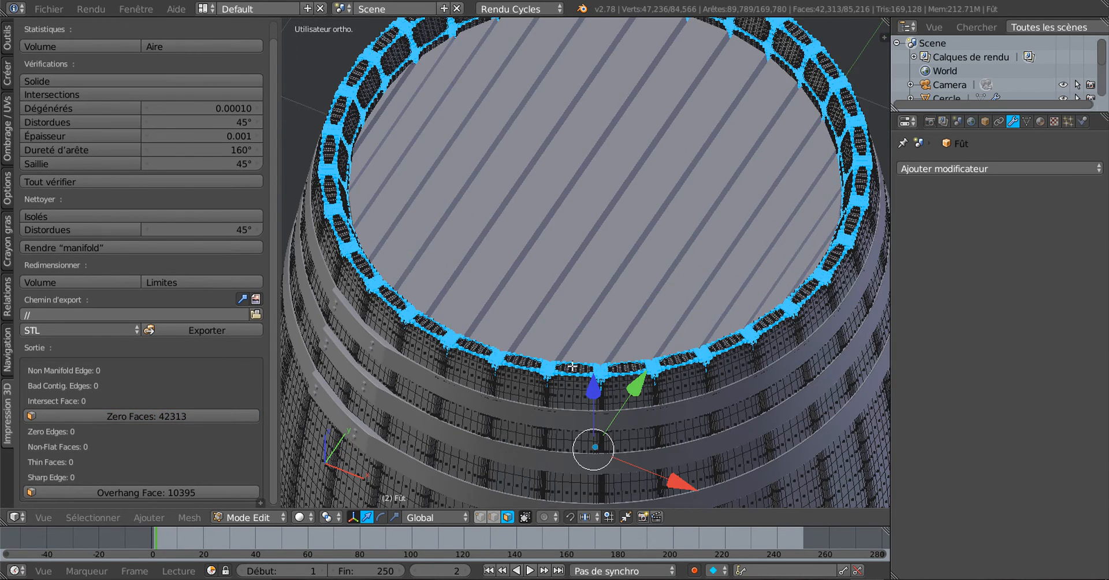
{"action": "scroll", "coordinate": [614, 347], "scroll_direction": "down", "scroll_amount": 4}
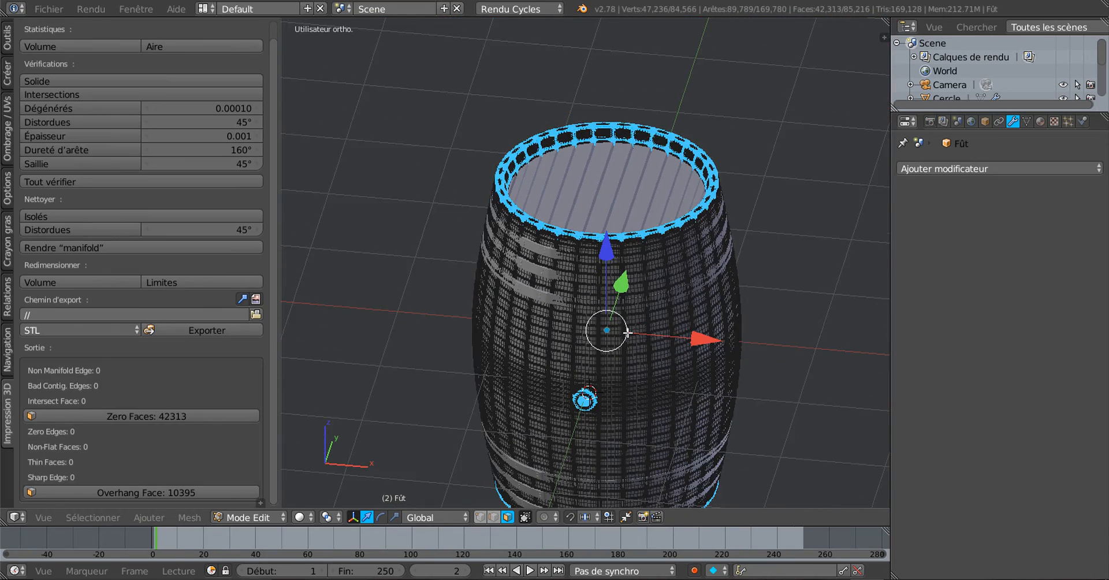
{"action": "middle_click_drag", "start_coordinate": [639, 308], "coordinate": [640, 297]}
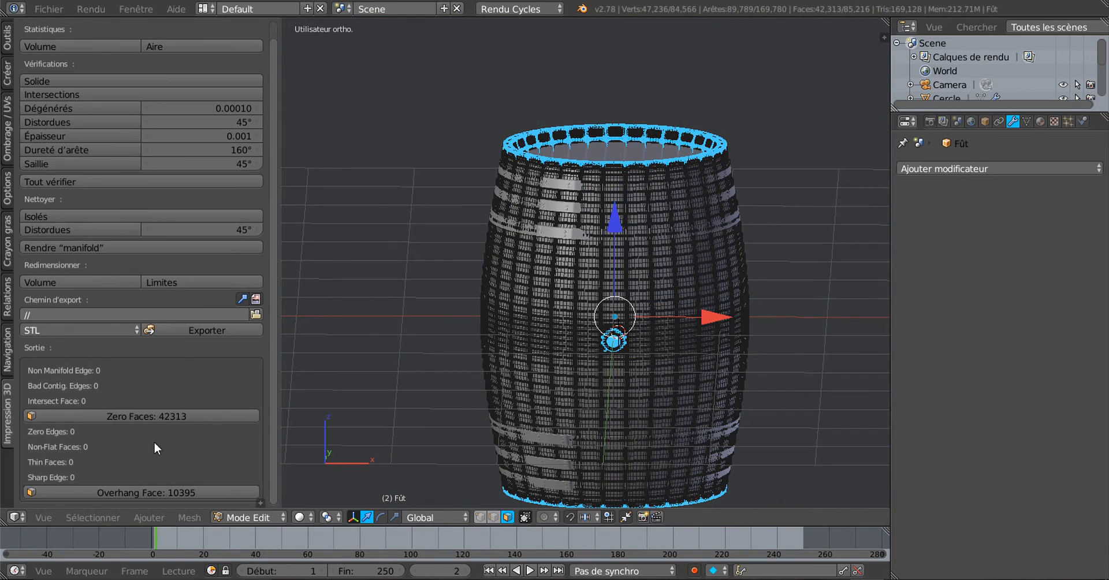
Select the barrel body's overhang faces from the check report and inspect them around the bottom rim.
{"action": "left_click", "coordinate": [165, 491]}
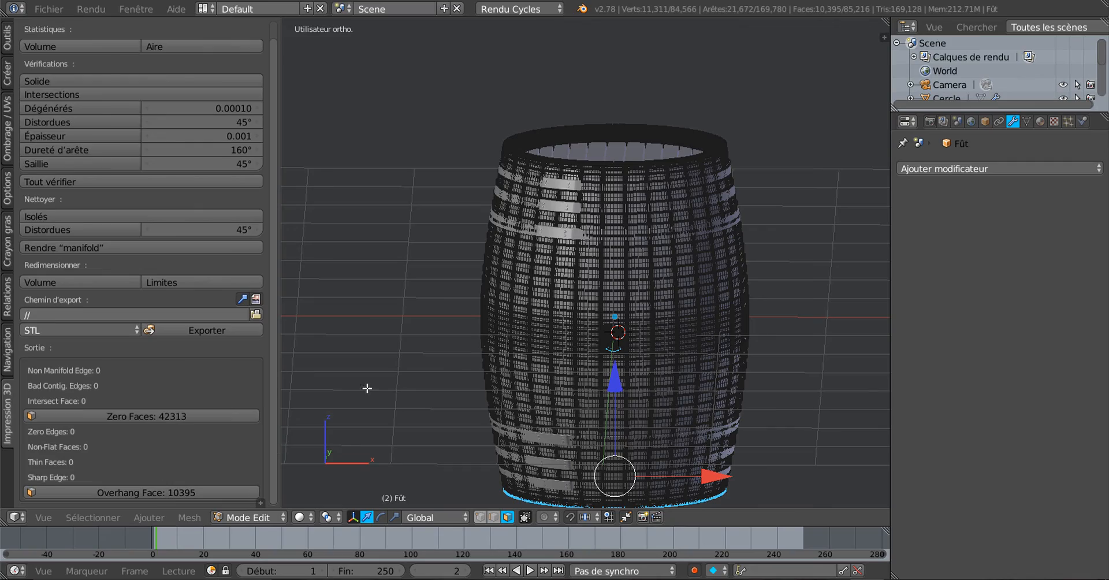
{"action": "middle_click_drag", "start_coordinate": [367, 386], "coordinate": [419, 304]}
{"action": "scroll", "coordinate": [552, 338], "scroll_direction": "up", "scroll_amount": 5}
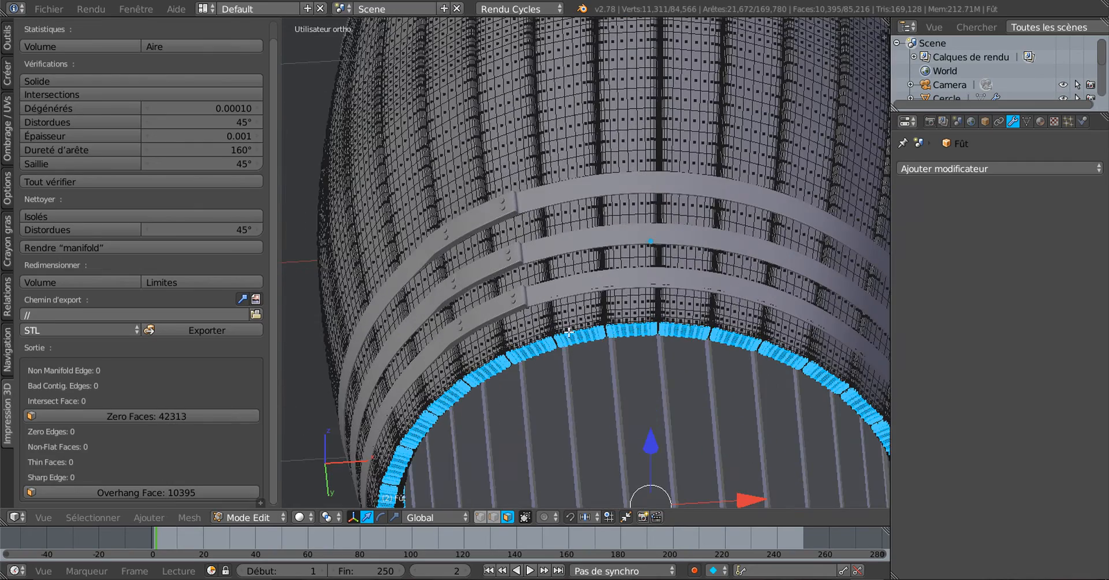
{"action": "middle_click_drag", "start_coordinate": [649, 371], "coordinate": [554, 296], "text": "shift"}
{"action": "scroll", "coordinate": [555, 304], "scroll_direction": "up", "scroll_amount": 6}
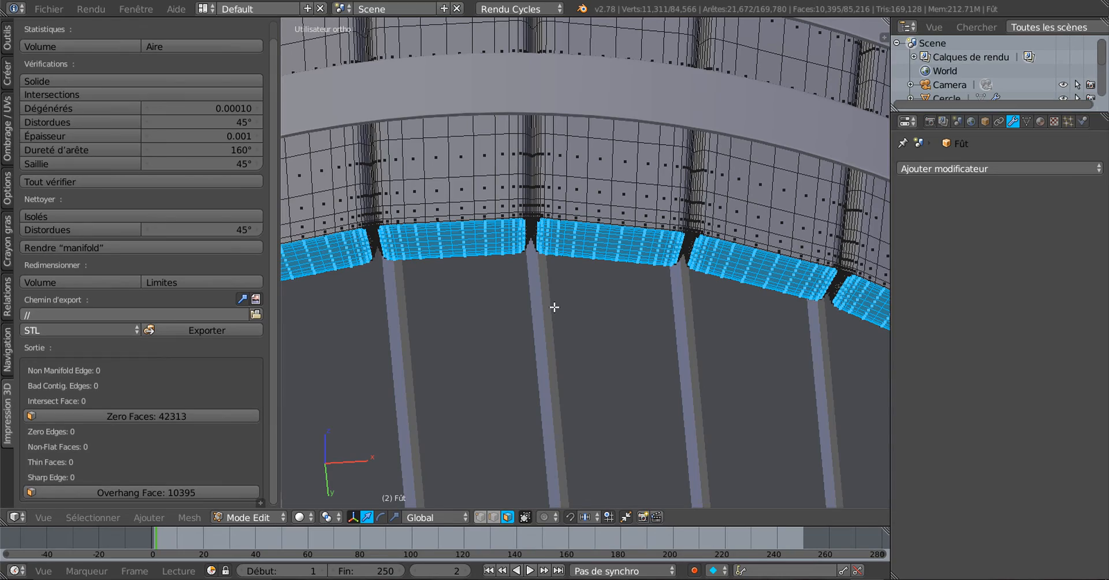
{"action": "scroll", "coordinate": [555, 308], "scroll_direction": "down", "scroll_amount": 8}
{"action": "scroll", "coordinate": [554, 308], "scroll_direction": "down", "scroll_amount": 4}
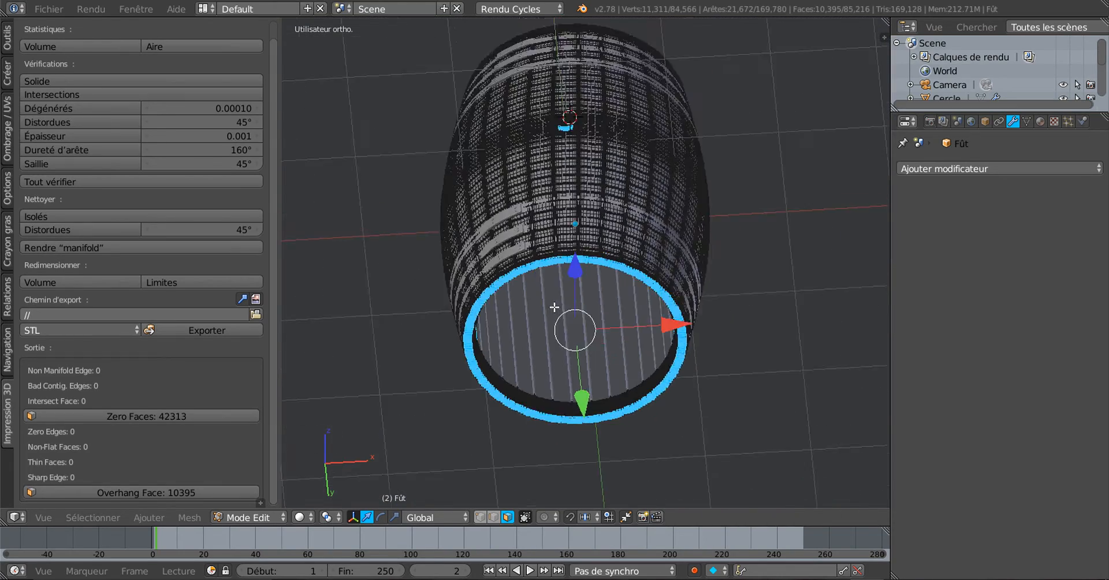
{"action": "middle_click_drag", "start_coordinate": [554, 307], "coordinate": [580, 288]}
{"action": "middle_click_drag", "start_coordinate": [601, 354], "coordinate": [613, 398]}
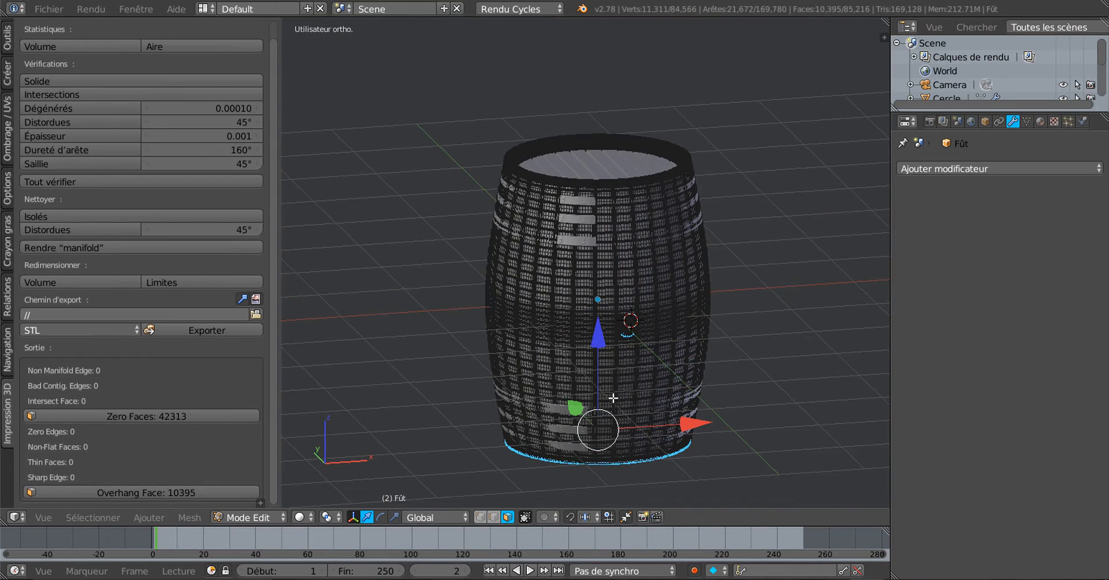
Return to Object Mode and narrow the tool shelf to enlarge the 3D view.
{"action": "key", "text": "Tab"}
{"action": "scroll", "coordinate": [620, 390], "scroll_direction": "up", "scroll_amount": 1}
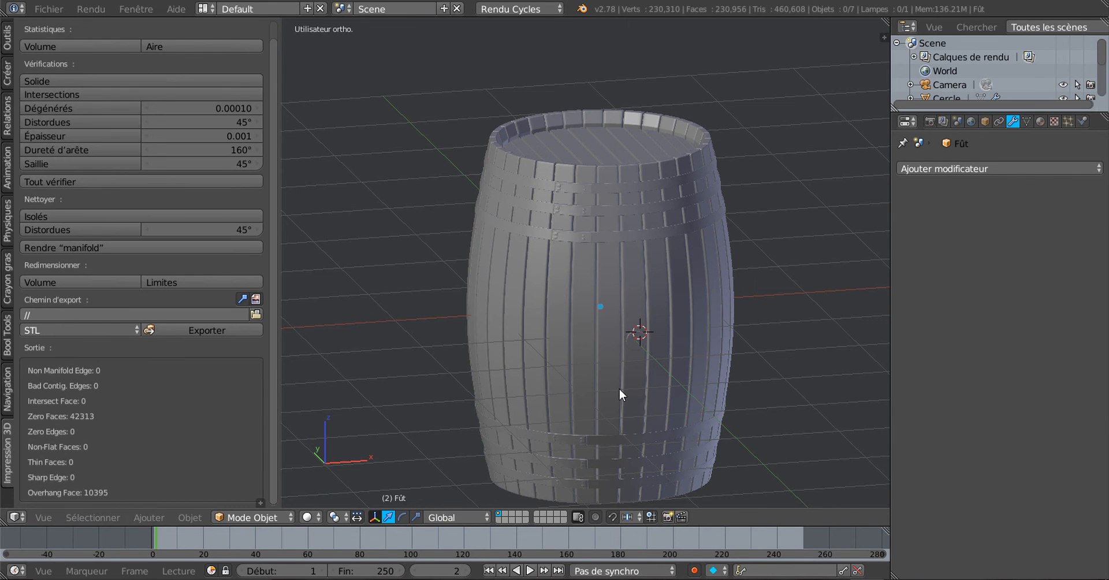
{"action": "middle_click_drag", "start_coordinate": [620, 388], "coordinate": [472, 371]}
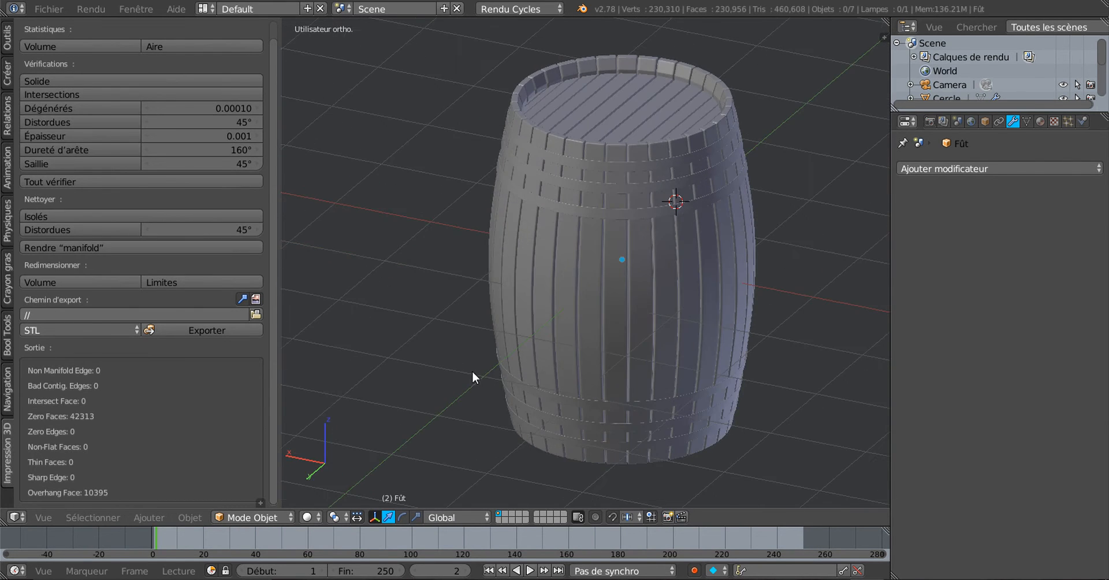
{"action": "mouse_move", "coordinate": [647, 350]}
{"action": "middle_mouse_down"}
{"action": "mouse_move", "coordinate": [504, 337]}
{"action": "mouse_move", "coordinate": [672, 348]}
{"action": "mouse_move", "coordinate": [595, 332]}
{"action": "middle_mouse_up"}
{"action": "mouse_move", "coordinate": [277, 364]}
{"action": "left_mouse_down"}
{"action": "mouse_move", "coordinate": [341, 363]}
{"action": "mouse_move", "coordinate": [136, 359]}
{"action": "left_mouse_up"}
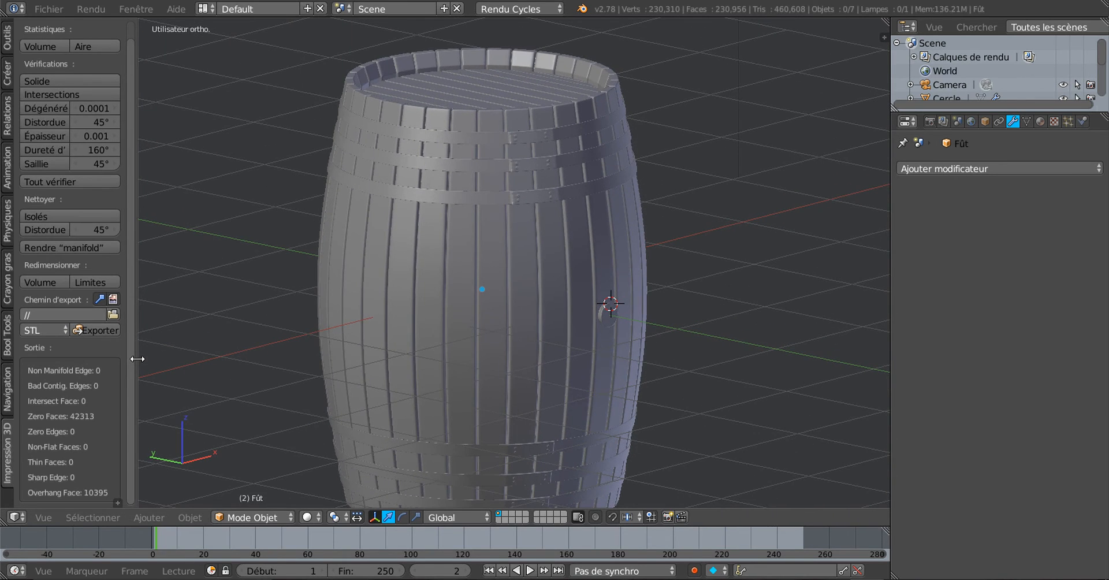
Save the barrel project under its current file name.
{"action": "left_click", "coordinate": [55, 10]}
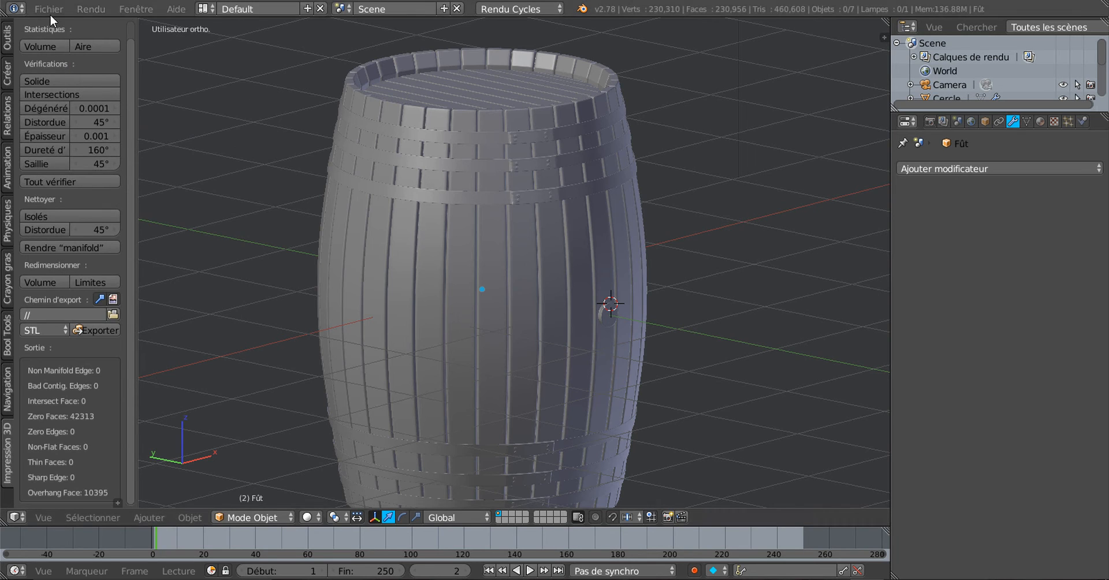
{"action": "left_click", "coordinate": [51, 12]}
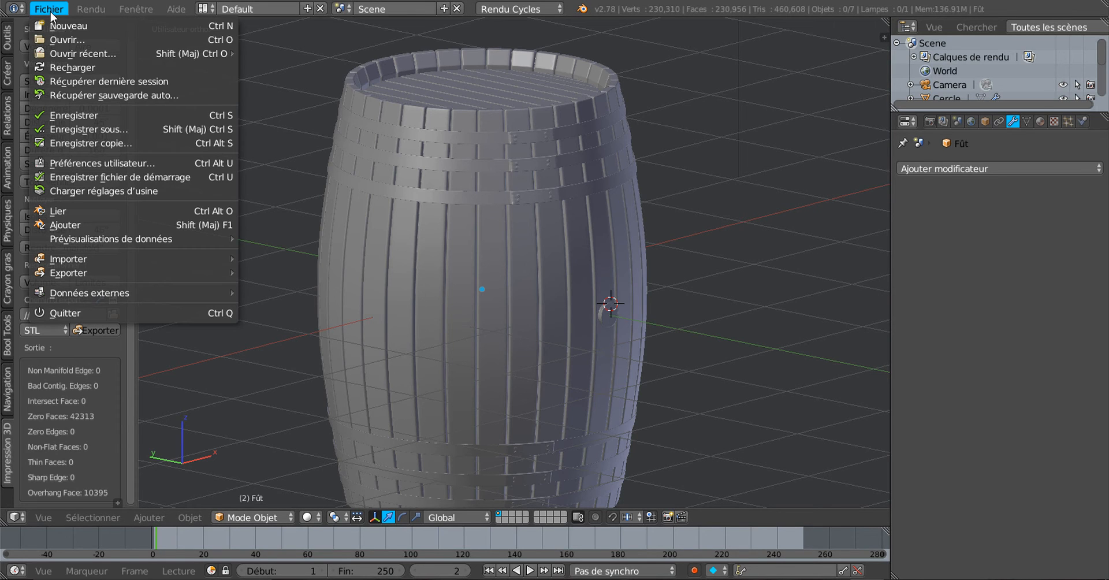
{"action": "left_click", "coordinate": [61, 119]}
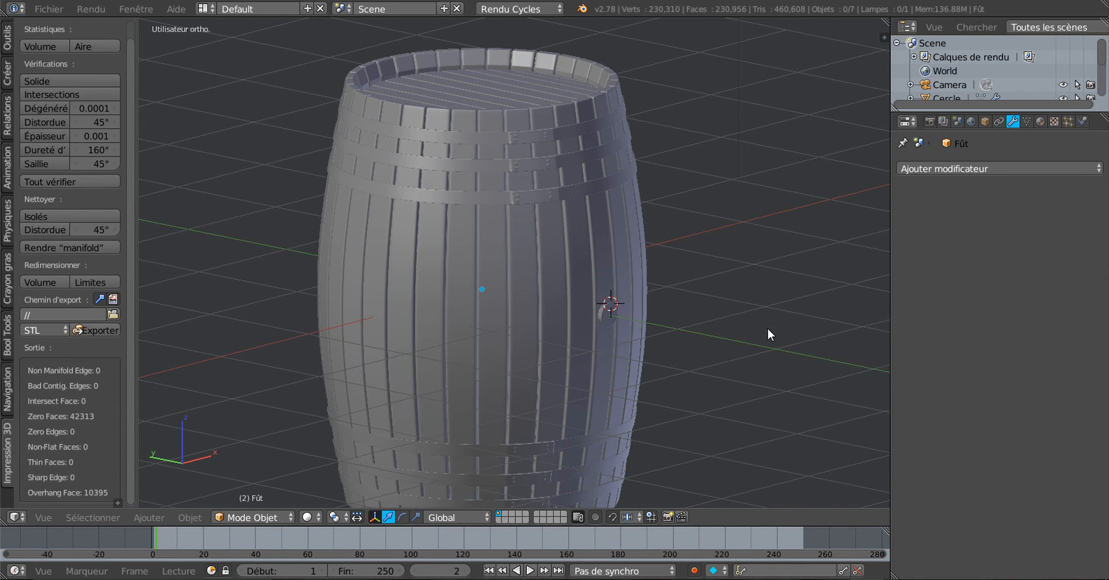
Show the object properties sidebar and rename the upper metal bands object to Fer.
{"action": "key", "text": "n"}
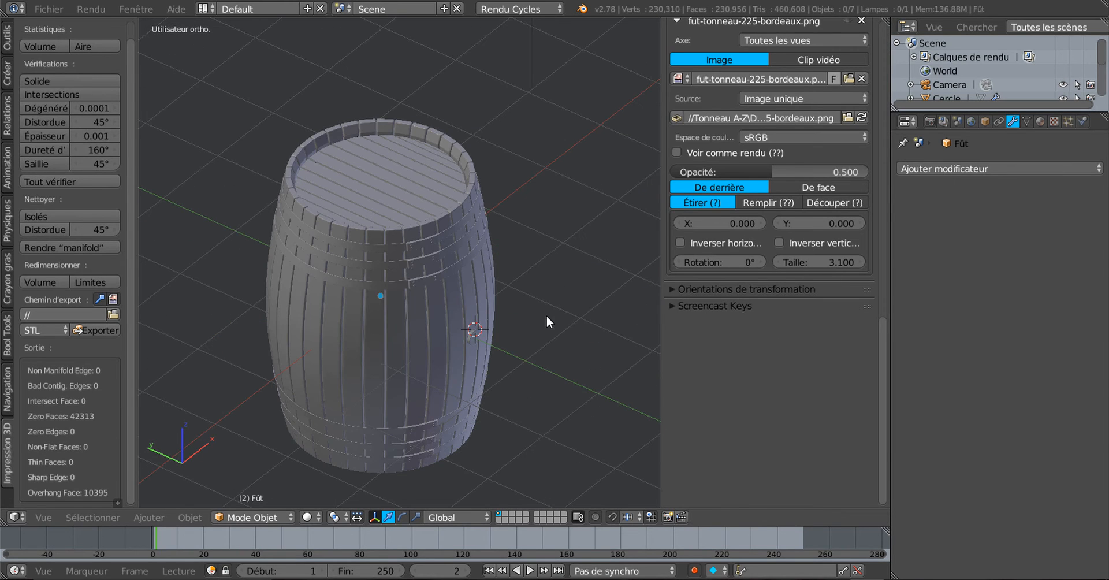
{"action": "middle_click_drag", "start_coordinate": [421, 317], "coordinate": [438, 267]}
{"action": "scroll", "coordinate": [438, 267], "scroll_direction": "up", "scroll_amount": 3}
{"action": "right_click", "coordinate": [437, 231]}
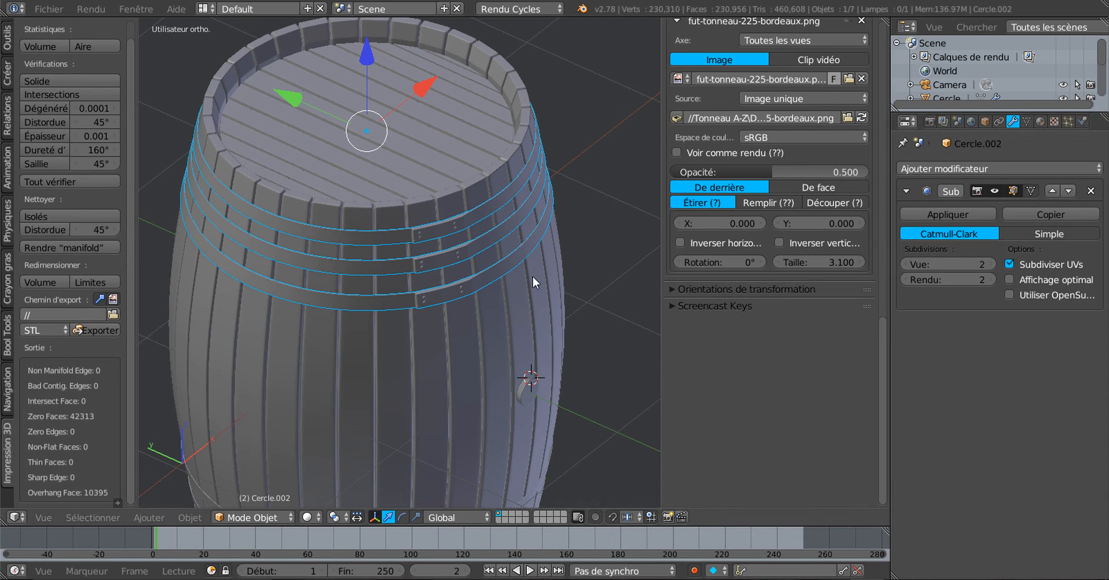
{"action": "scroll", "coordinate": [536, 276], "scroll_direction": "up", "scroll_amount": 2}
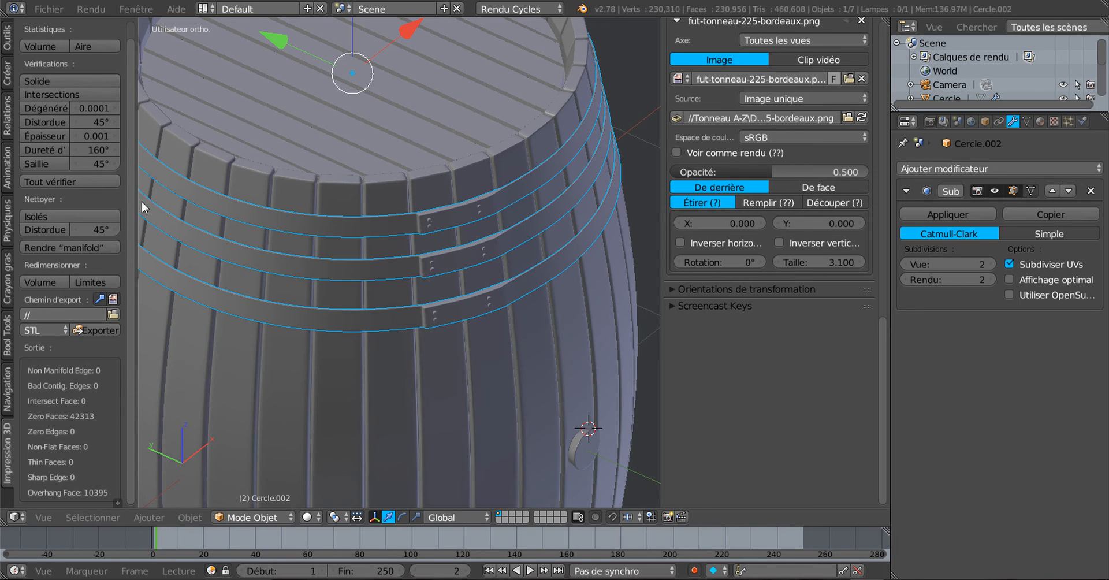
{"action": "scroll", "coordinate": [655, 213], "scroll_direction": "up", "scroll_amount": 1}
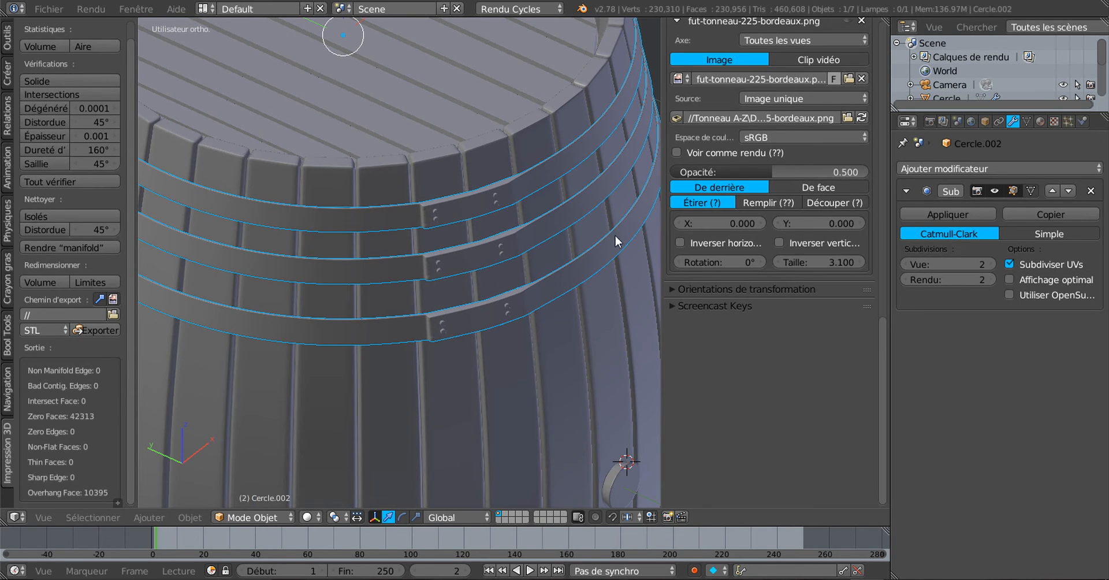
{"action": "scroll", "coordinate": [614, 234], "scroll_direction": "down", "scroll_amount": 2}
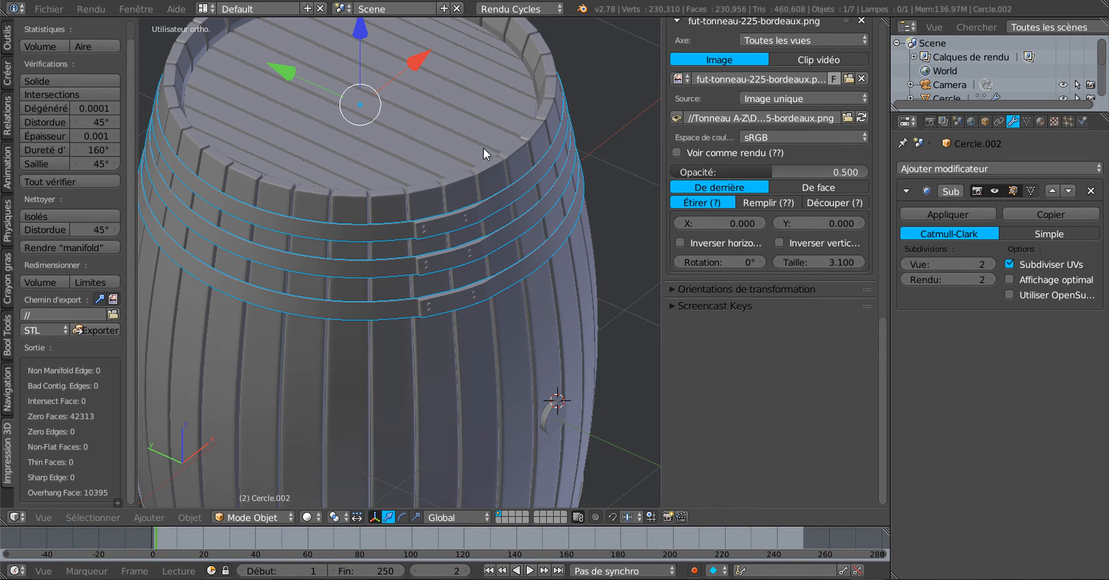
{"action": "scroll", "coordinate": [766, 140], "scroll_direction": "up", "scroll_amount": 10}
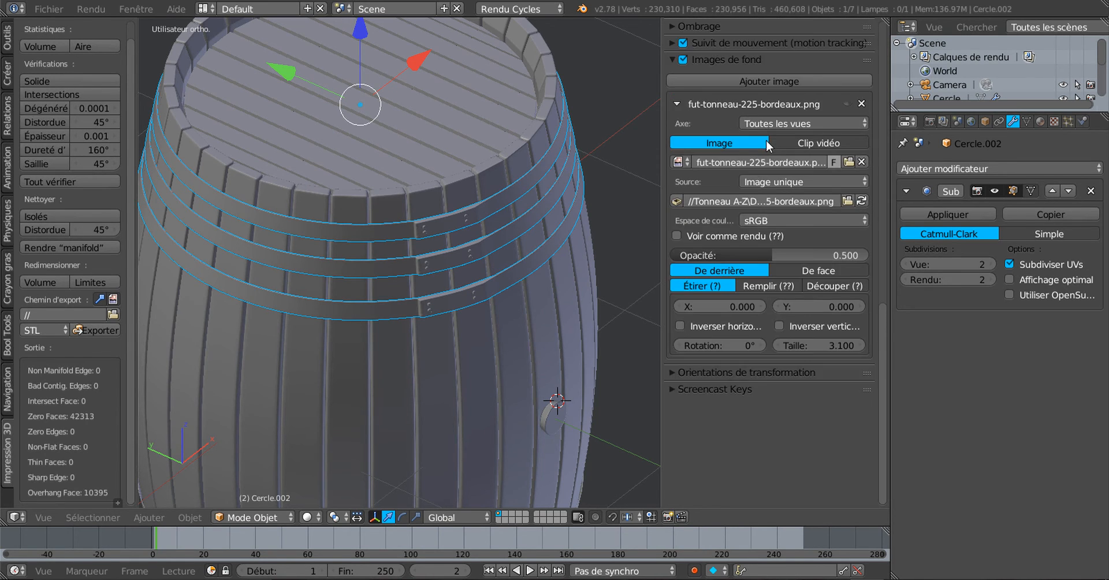
{"action": "left_click", "coordinate": [757, 154]}
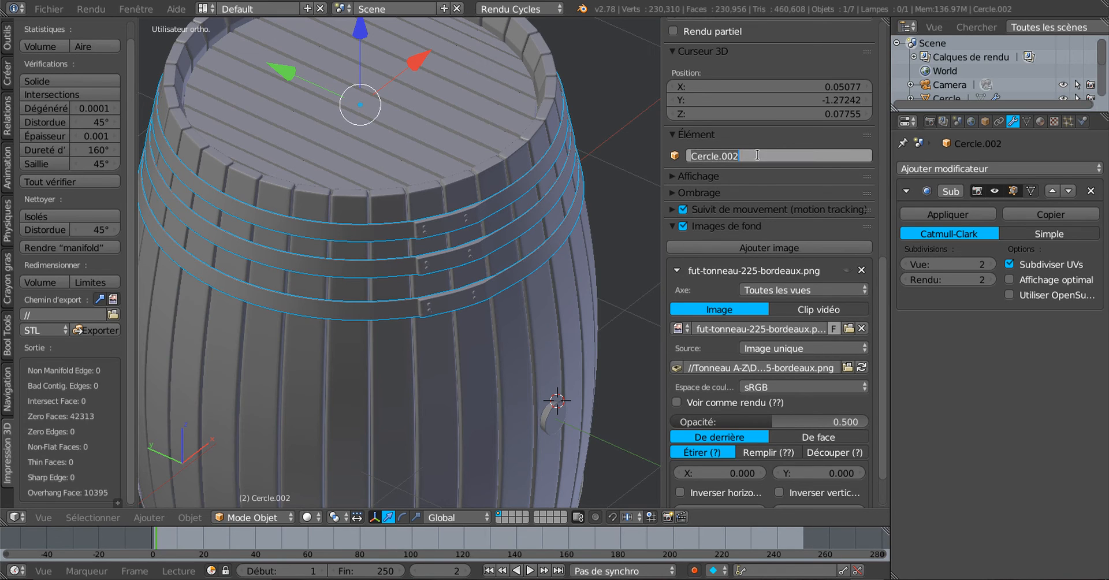
{"action": "key", "text": "BackSpace"}
{"action": "type", "text": "FER"}
{"action": "key", "text": "BackSpace"}
{"action": "key", "text": "BackSpace"}
{"action": "type", "text": "eR"}
{"action": "key", "text": "BackSpace"}
{"action": "type", "text": "R"}
{"action": "key", "text": "BackSpace"}
{"action": "key", "text": "Return"}
{"action": "scroll", "coordinate": [422, 307], "scroll_direction": "down", "scroll_amount": 5}
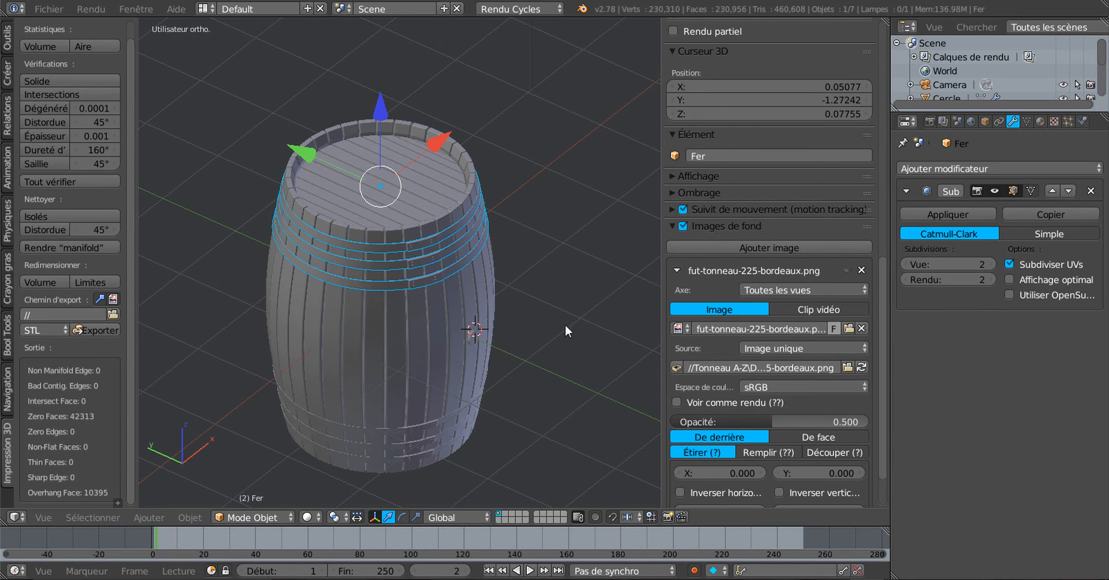
Rename the lower metal bands object to fer 2.
{"action": "left_click", "coordinate": [710, 155]}
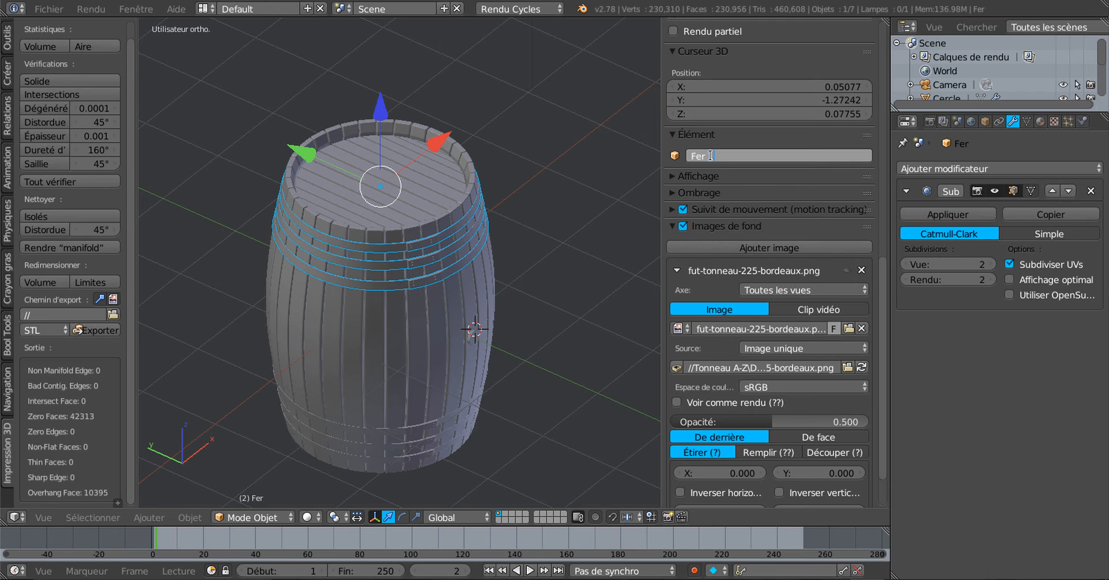
{"action": "right_click", "coordinate": [443, 423]}
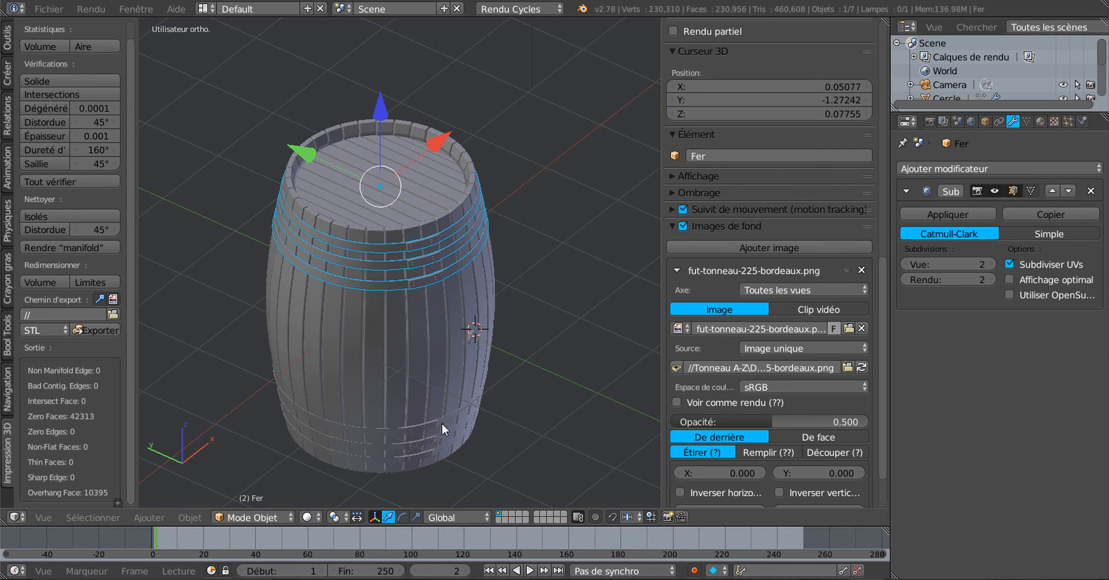
{"action": "right_click", "coordinate": [443, 423]}
{"action": "left_click", "coordinate": [743, 155]}
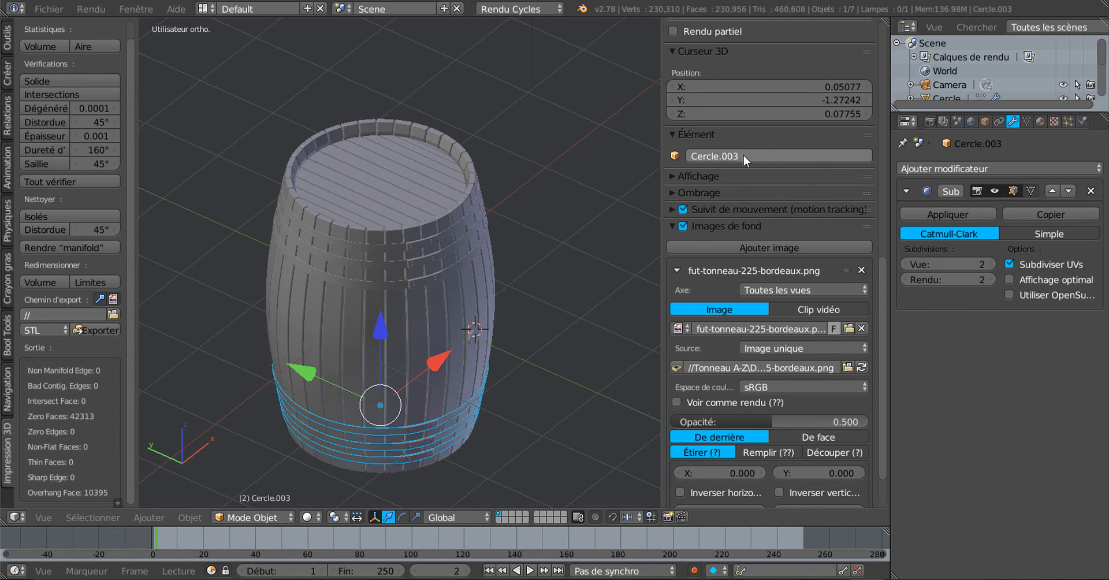
{"action": "key", "text": "BackSpace"}
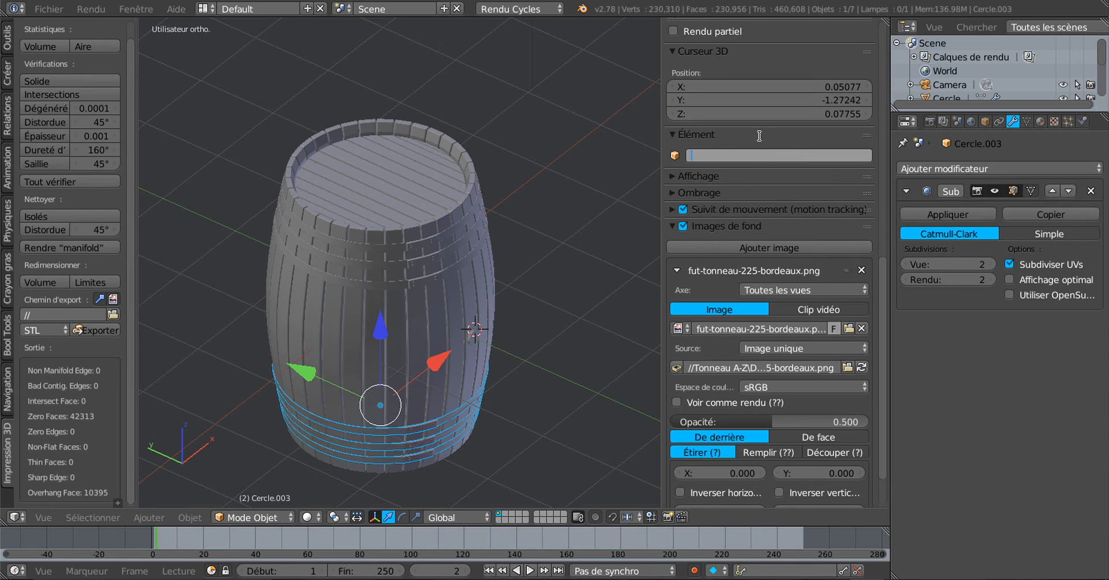
{"action": "type", "text": "fer 2"}
{"action": "key", "text": "Return"}
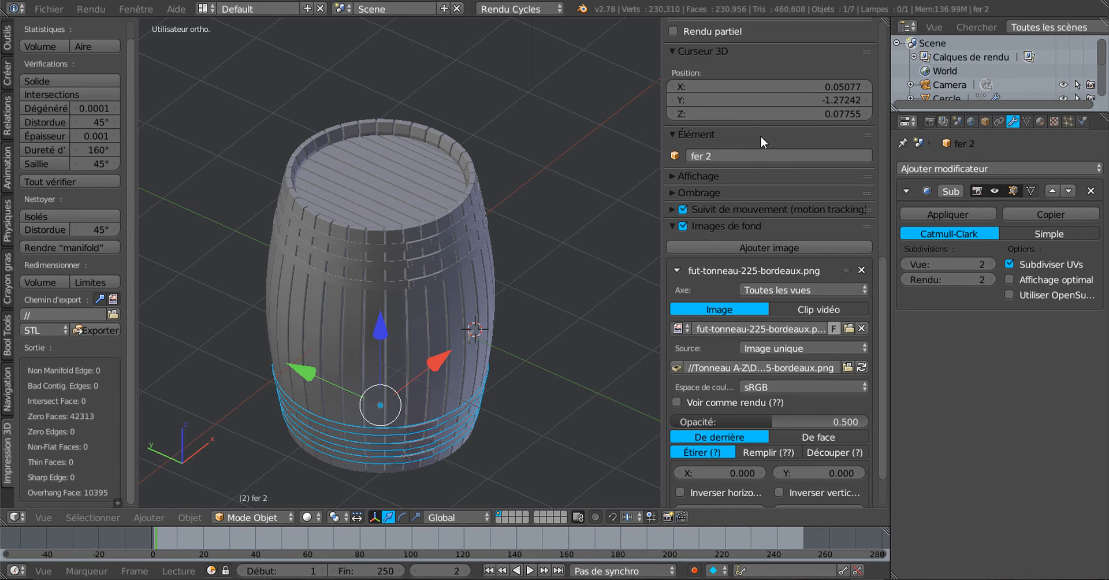
Rename the barrel's top lid object to couvercle 1.
{"action": "right_click", "coordinate": [411, 306]}
{"action": "right_click", "coordinate": [397, 199]}
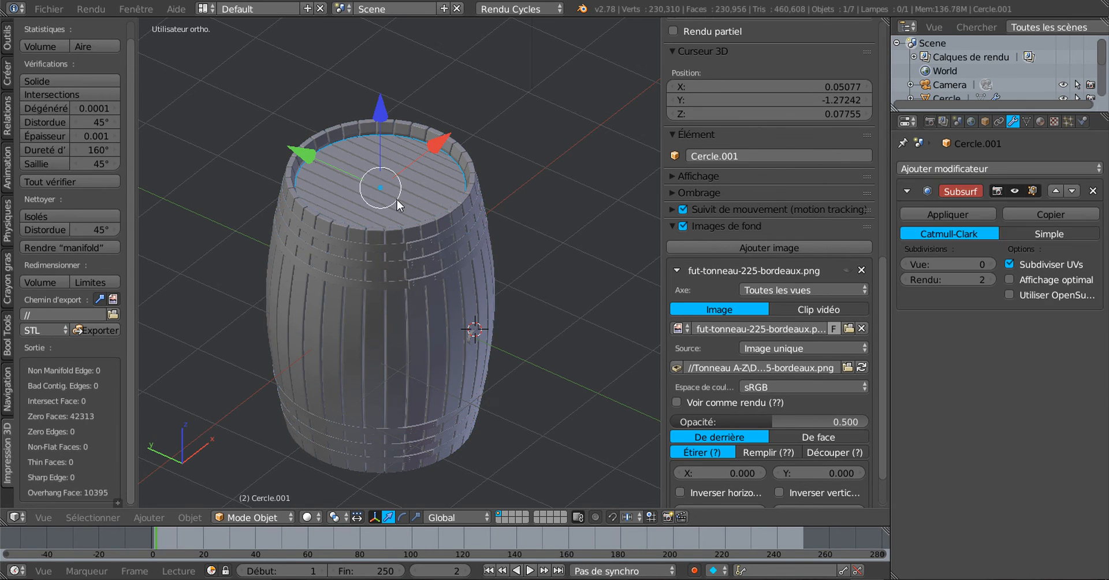
{"action": "left_click", "coordinate": [748, 155]}
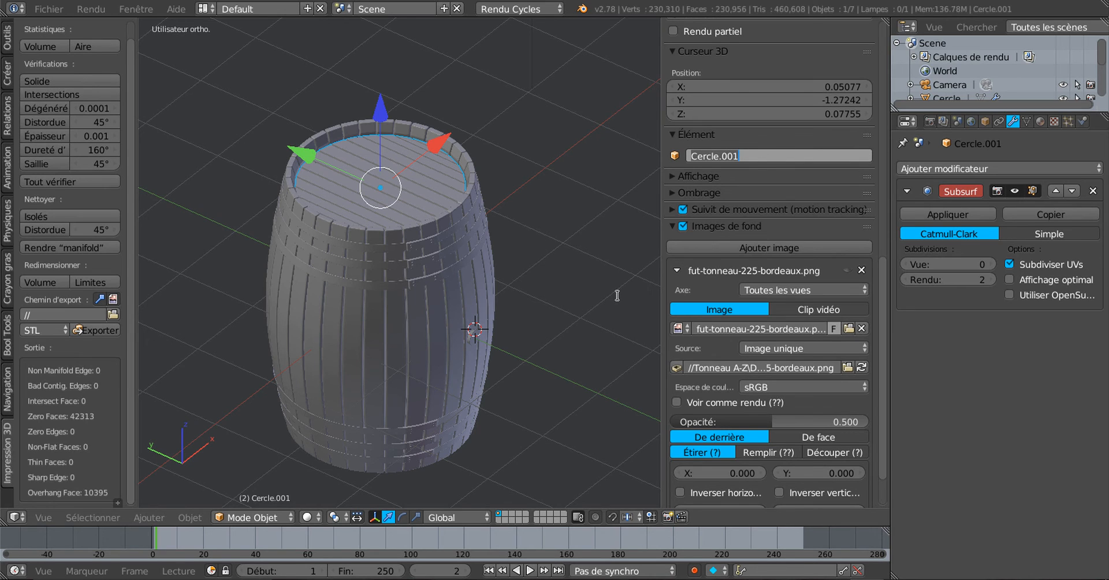
{"action": "key", "text": "BackSpace"}
{"action": "type", "text": "couvercle 1"}
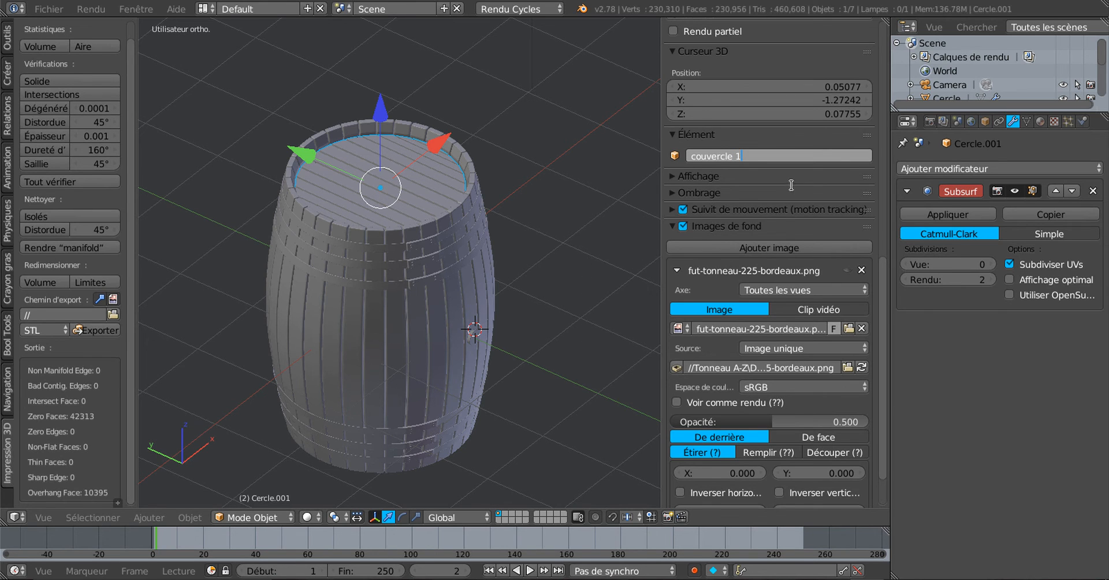
{"action": "key", "text": "Return"}
Rename the barrel's bottom lid object to Cercle 2.
{"action": "middle_click_drag", "start_coordinate": [557, 344], "coordinate": [558, 293]}
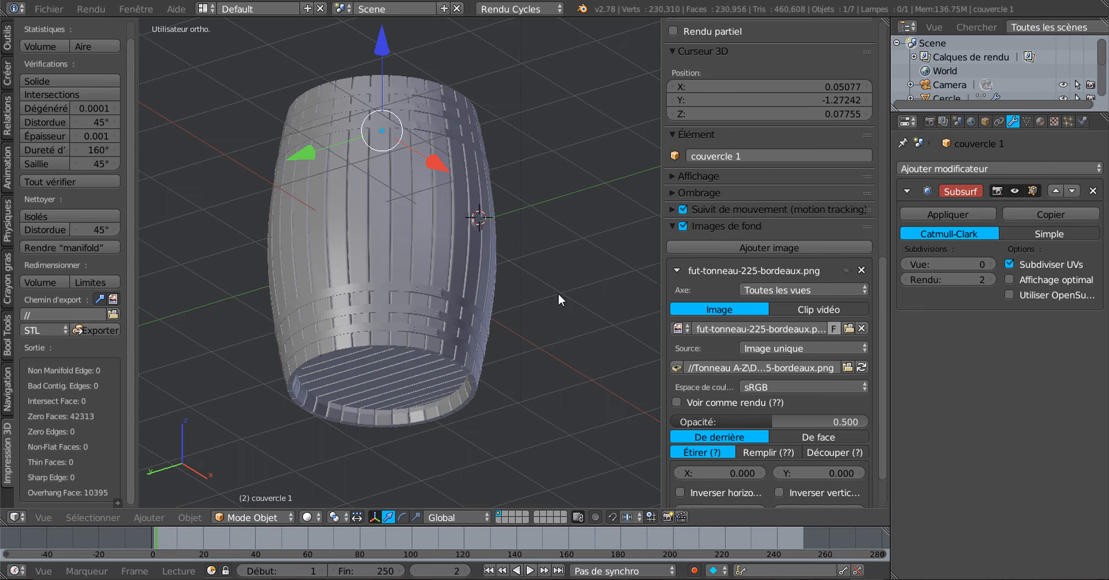
{"action": "right_click", "coordinate": [419, 369]}
{"action": "key", "text": "g"}
{"action": "right_click", "coordinate": [474, 355]}
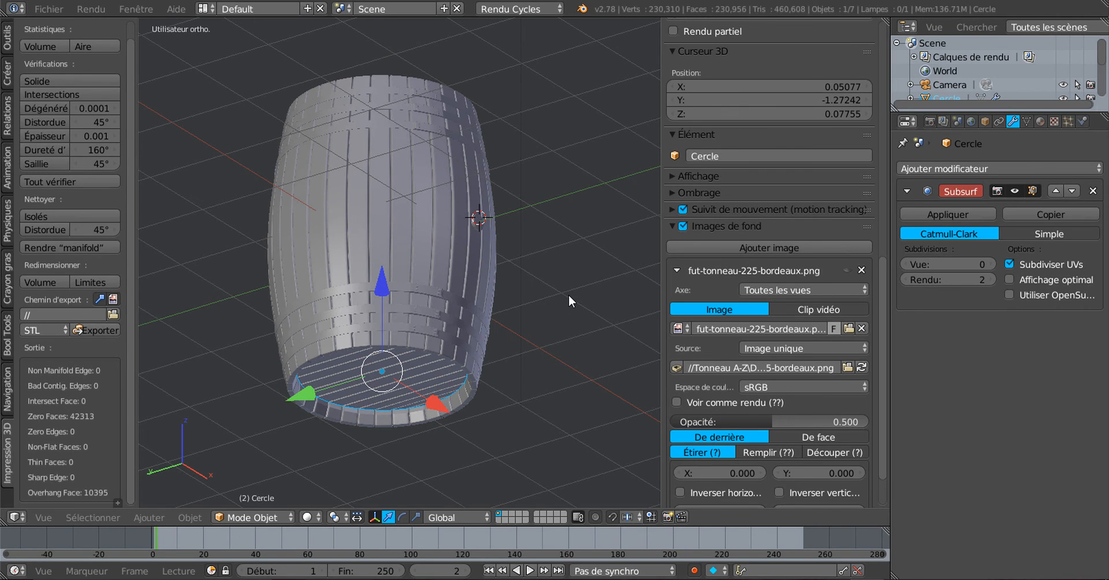
{"action": "left_click", "coordinate": [721, 157]}
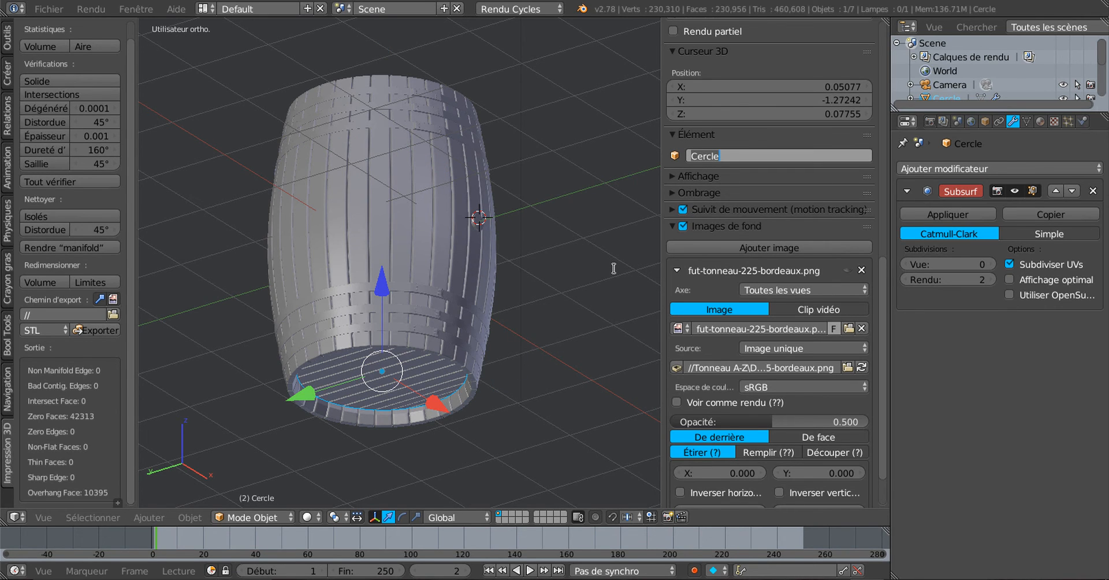
{"action": "key", "text": "End"}
{"action": "type", "text": "2"}
{"action": "key", "text": "Return"}
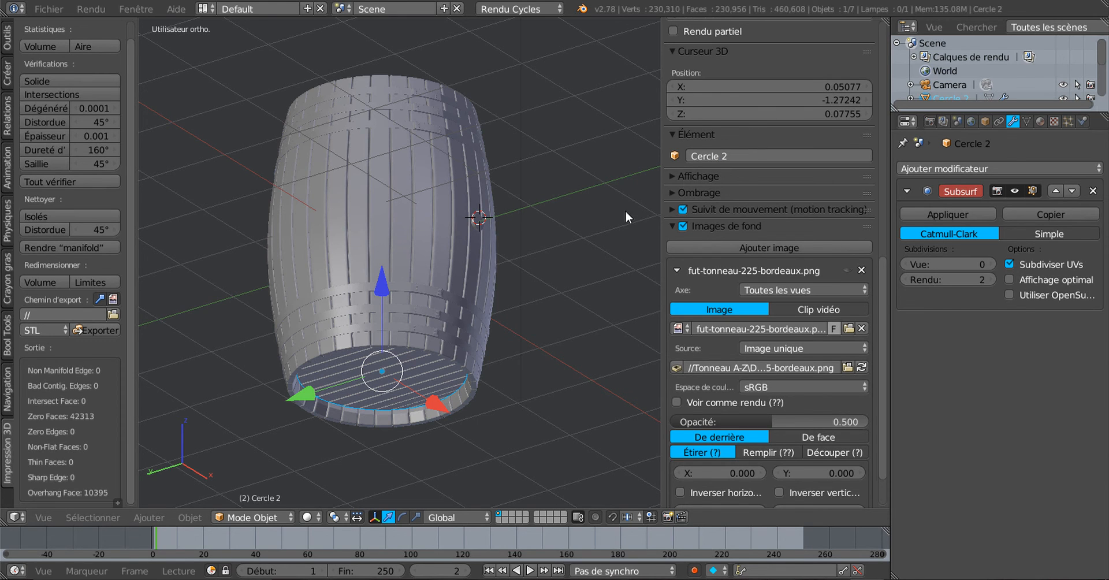
Save the barrel project with its renamed objects under the current file name.
{"action": "middle_click_drag", "start_coordinate": [625, 211], "coordinate": [495, 308]}
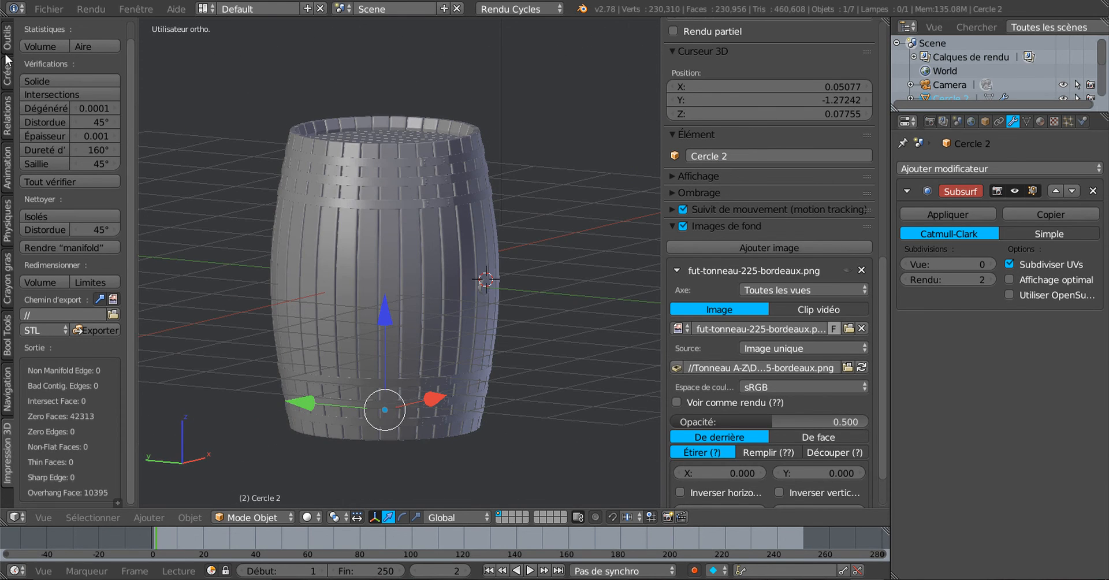
{"action": "left_click", "coordinate": [37, 9]}
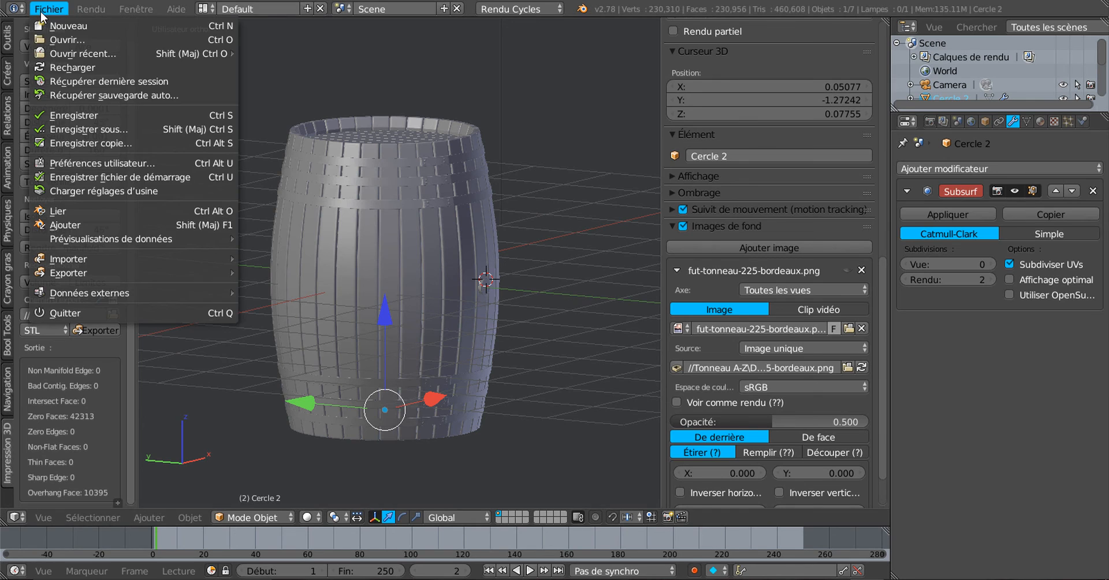
{"action": "left_click", "coordinate": [68, 117]}
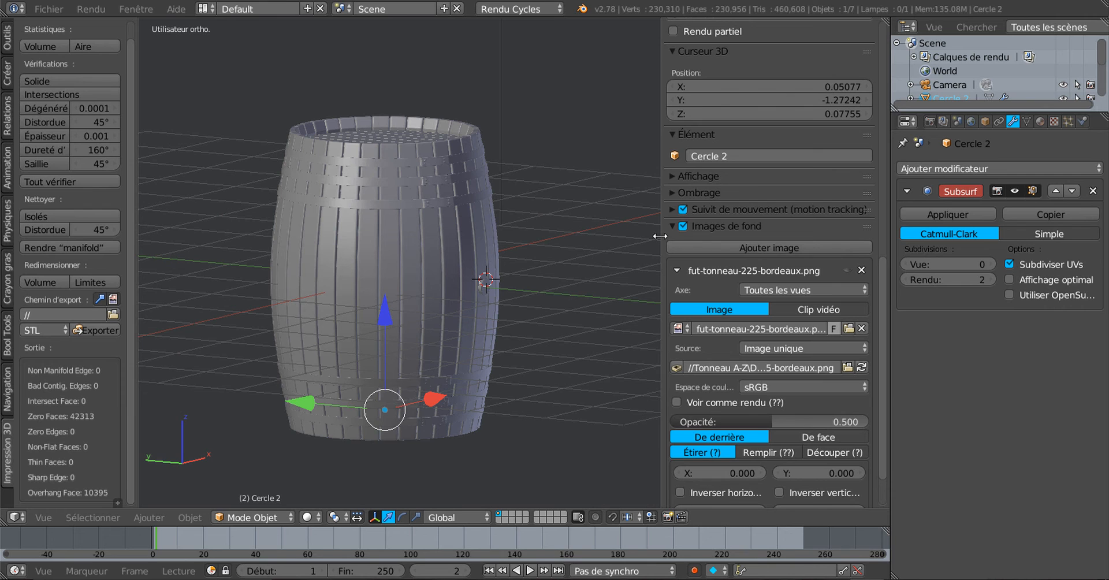
Collapse the object properties sidebar and narrow the modifier settings area to enlarge the 3D view.
{"action": "left_click_drag", "start_coordinate": [660, 235], "coordinate": [890, 238]}
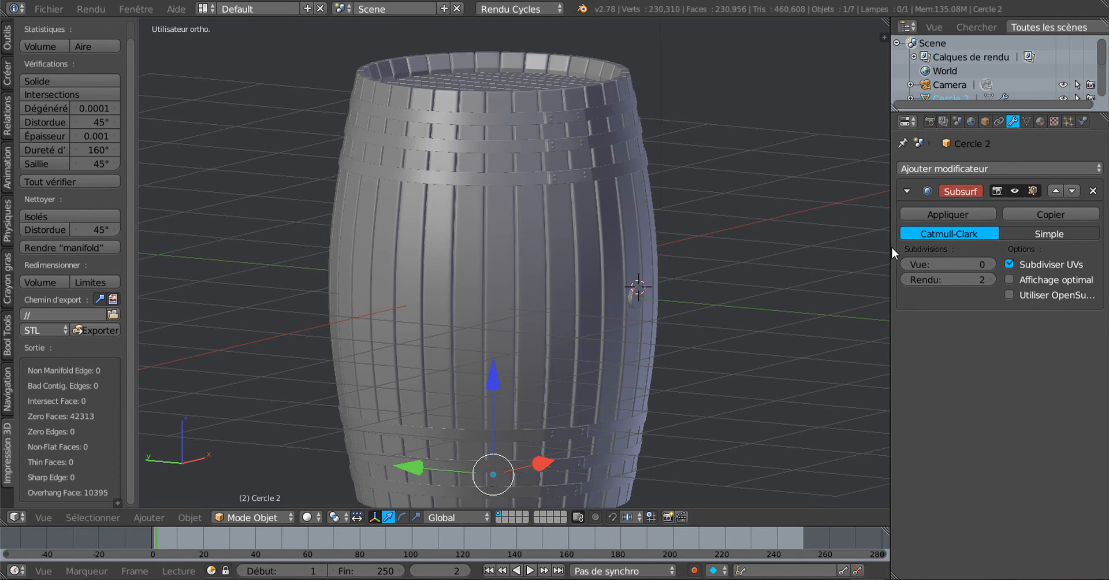
{"action": "left_click_drag", "start_coordinate": [891, 248], "coordinate": [915, 247]}
{"action": "scroll", "coordinate": [809, 237], "scroll_direction": "down", "scroll_amount": 2}
{"action": "middle_click_drag", "start_coordinate": [809, 237], "coordinate": [589, 285]}
{"action": "scroll", "coordinate": [588, 283], "scroll_direction": "up", "scroll_amount": 3}
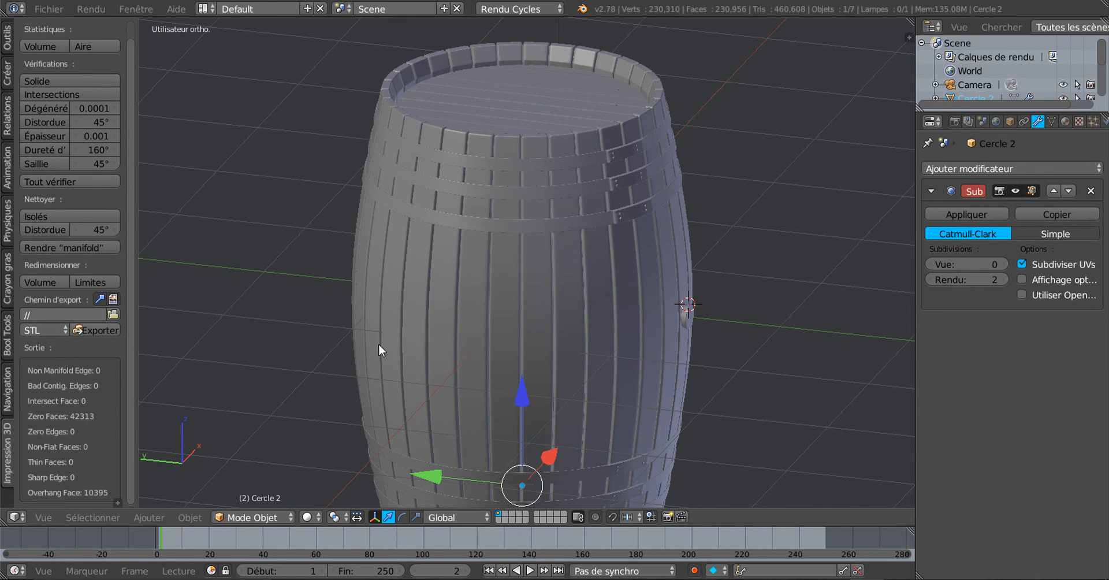
{"action": "scroll", "coordinate": [483, 379], "scroll_direction": "down", "scroll_amount": 1}
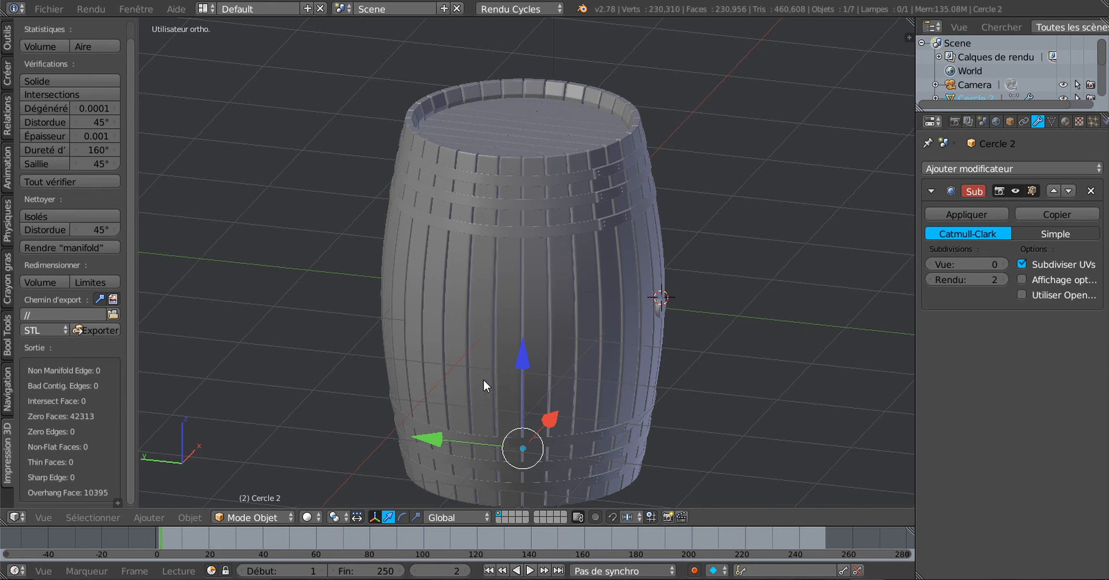
{"action": "middle_click_drag", "start_coordinate": [509, 352], "coordinate": [491, 346]}
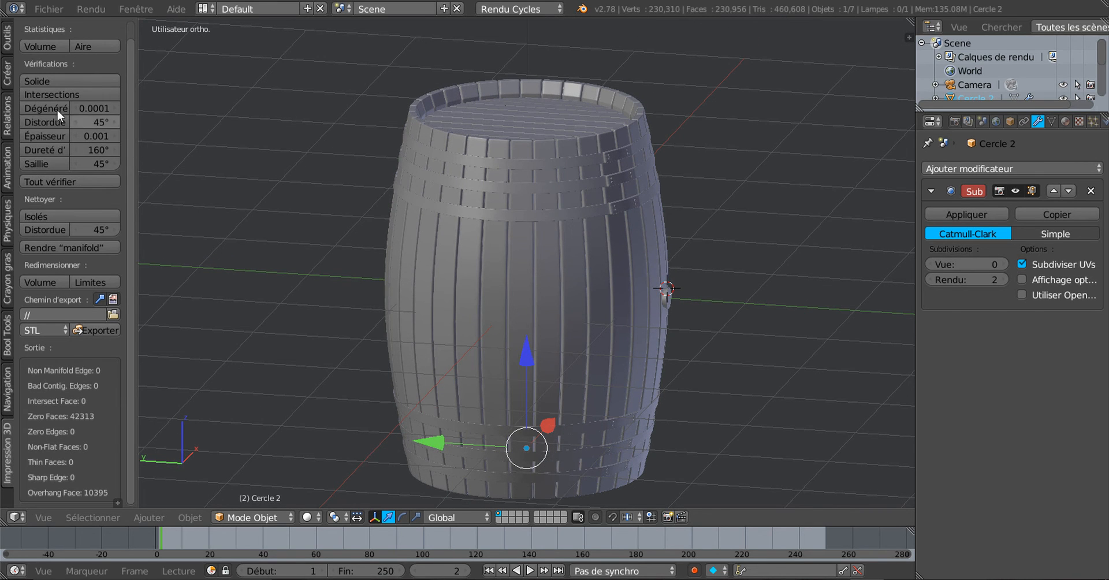
Add a mesh plane and raise it vertically above the barrel.
{"action": "left_click", "coordinate": [8, 81]}
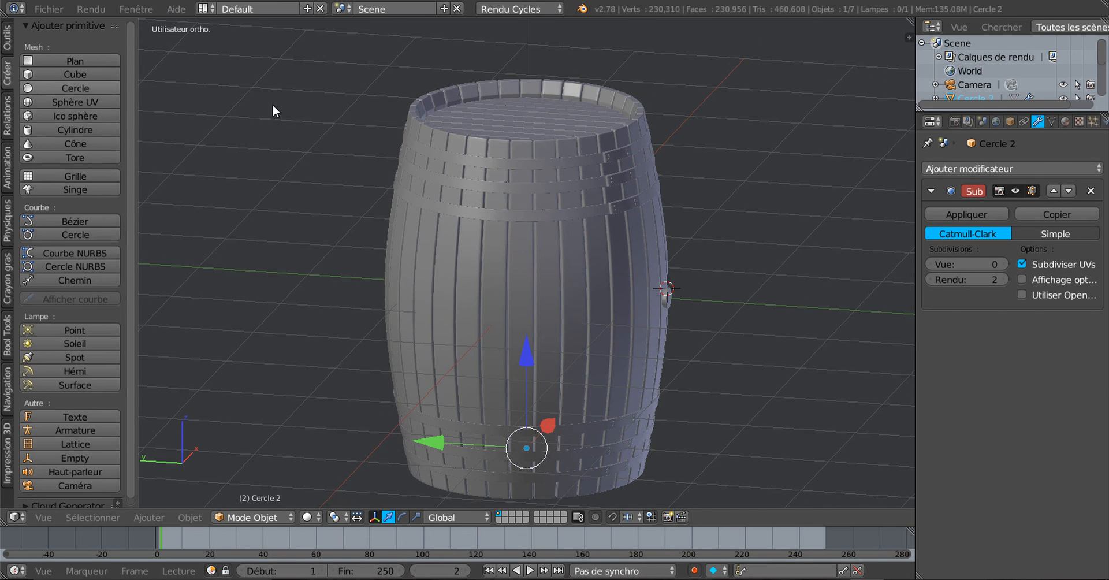
{"action": "left_click", "coordinate": [76, 62]}
{"action": "scroll", "coordinate": [604, 336], "scroll_direction": "down", "scroll_amount": 3}
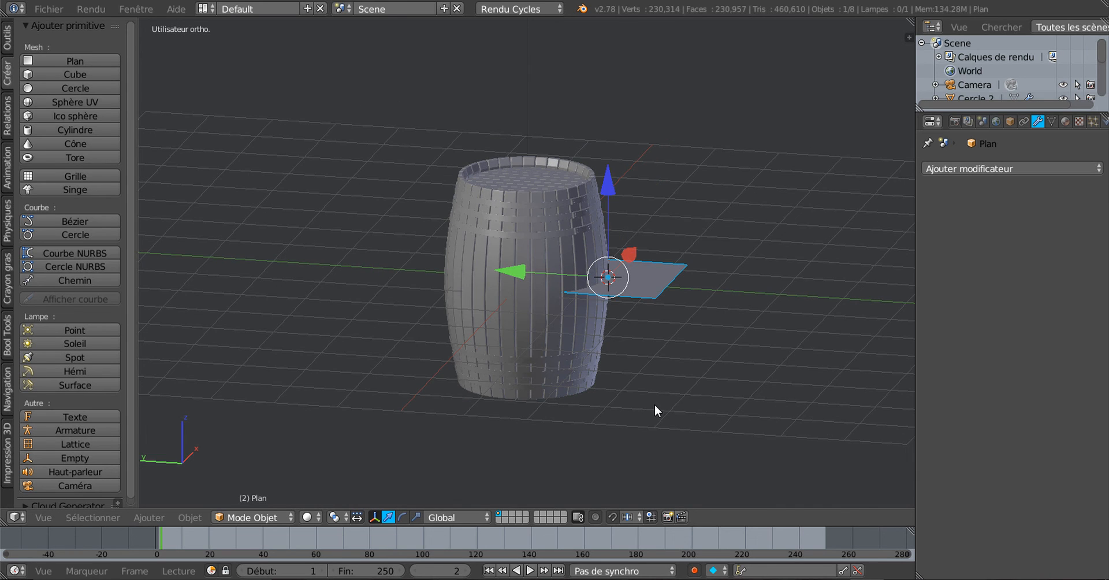
{"action": "key", "text": "g"}
{"action": "key", "text": "z"}
{"action": "left_click", "coordinate": [640, 213]}
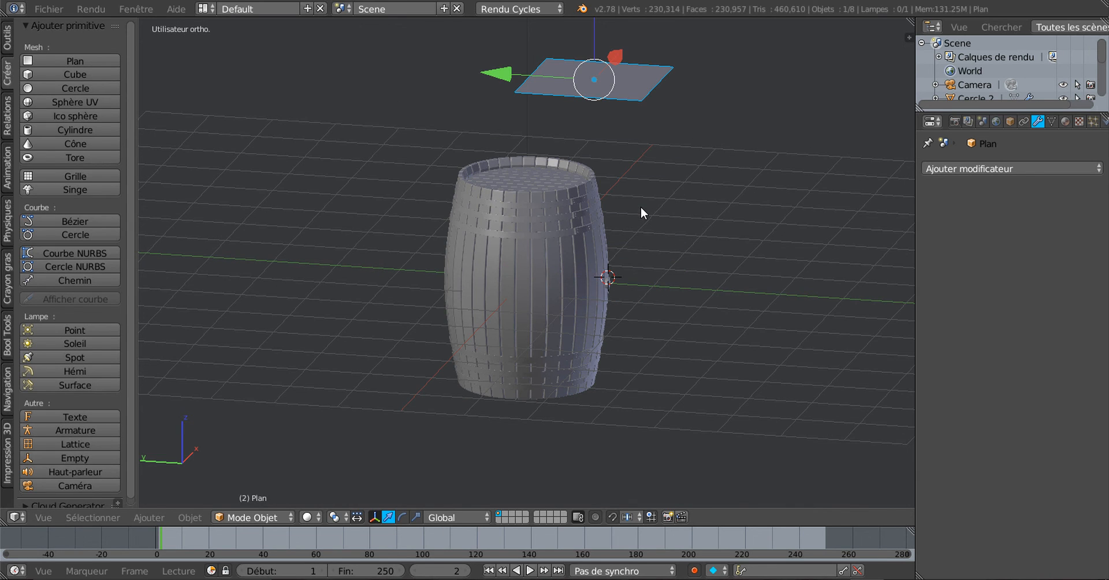
Scale the plane to several times the barrel's width and move it higher above the barrel.
{"action": "key", "text": "s"}
{"action": "left_click", "coordinate": [183, 85]}
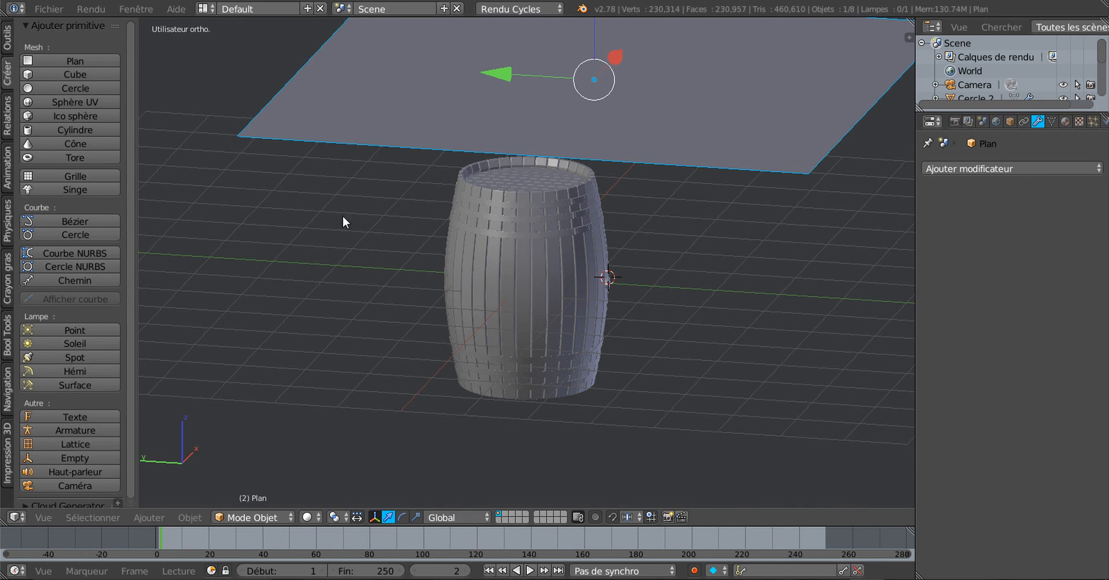
{"action": "middle_click_drag", "start_coordinate": [343, 217], "coordinate": [443, 142]}
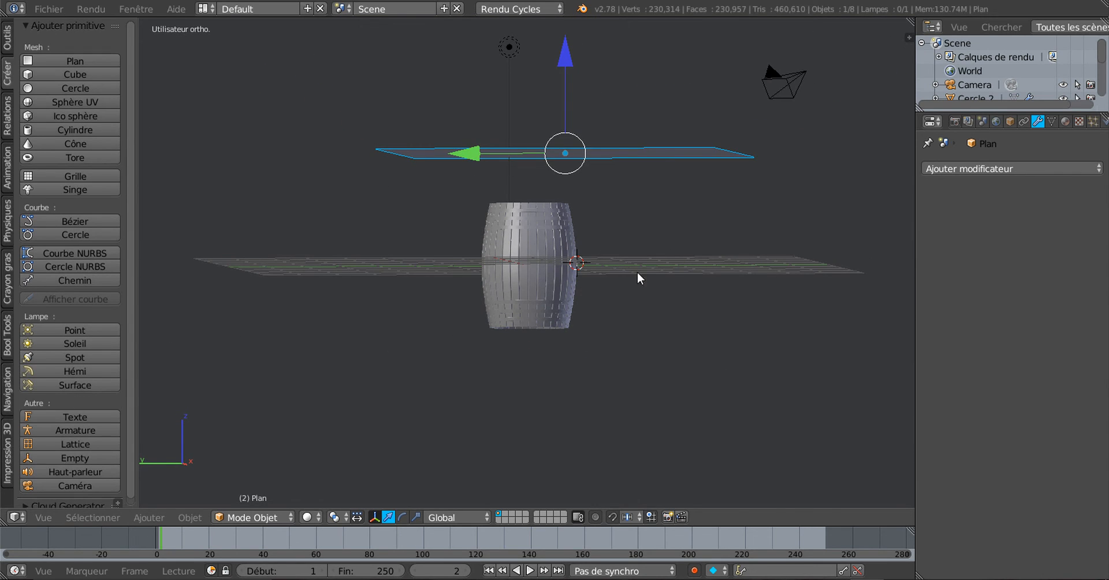
{"action": "key", "text": "g"}
{"action": "left_click", "coordinate": [674, 189]}
{"action": "middle_click_drag", "start_coordinate": [705, 240], "coordinate": [656, 304]}
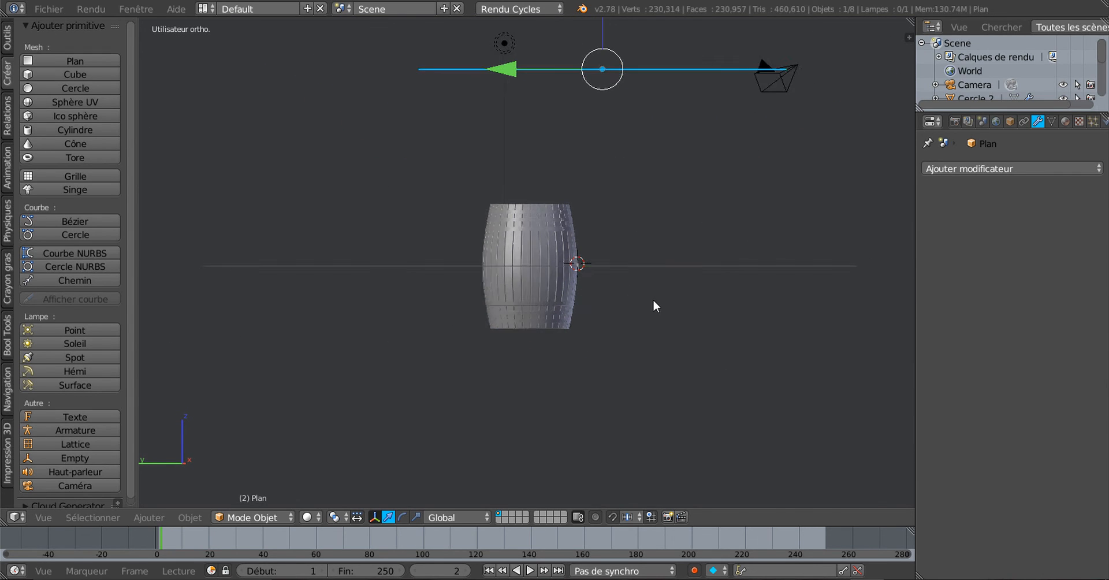
Rotate the plane in the side view so it slopes diagonally above the barrel.
{"action": "left_click", "coordinate": [740, 270]}
{"action": "key", "text": "r"}
{"action": "left_click", "coordinate": [638, 372]}
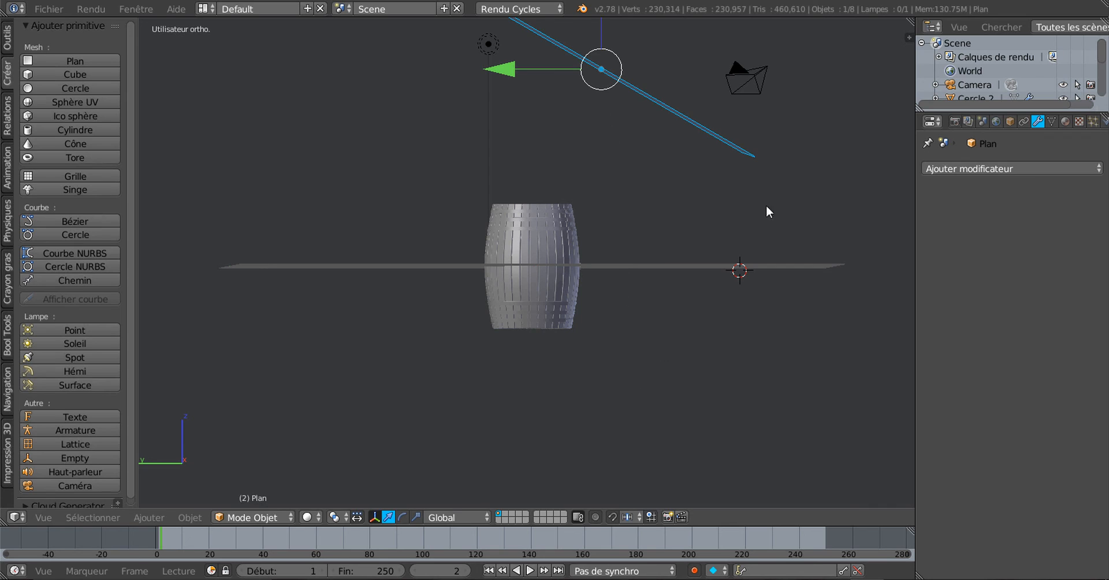
Create a new material on the plane and set its surface shader to Emission.
{"action": "left_click", "coordinate": [1044, 164]}
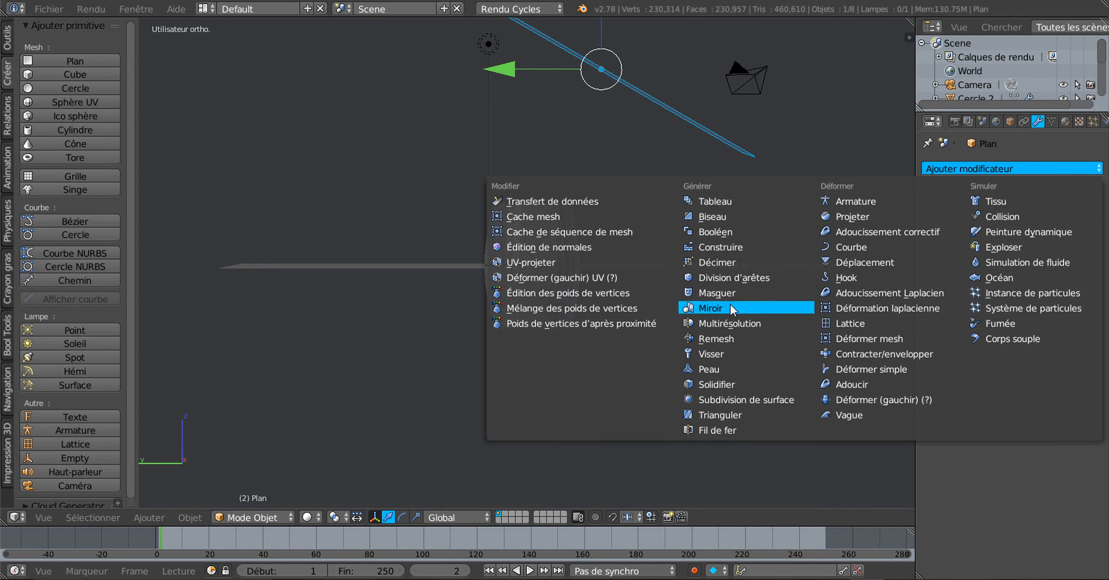
{"action": "left_click", "coordinate": [747, 309]}
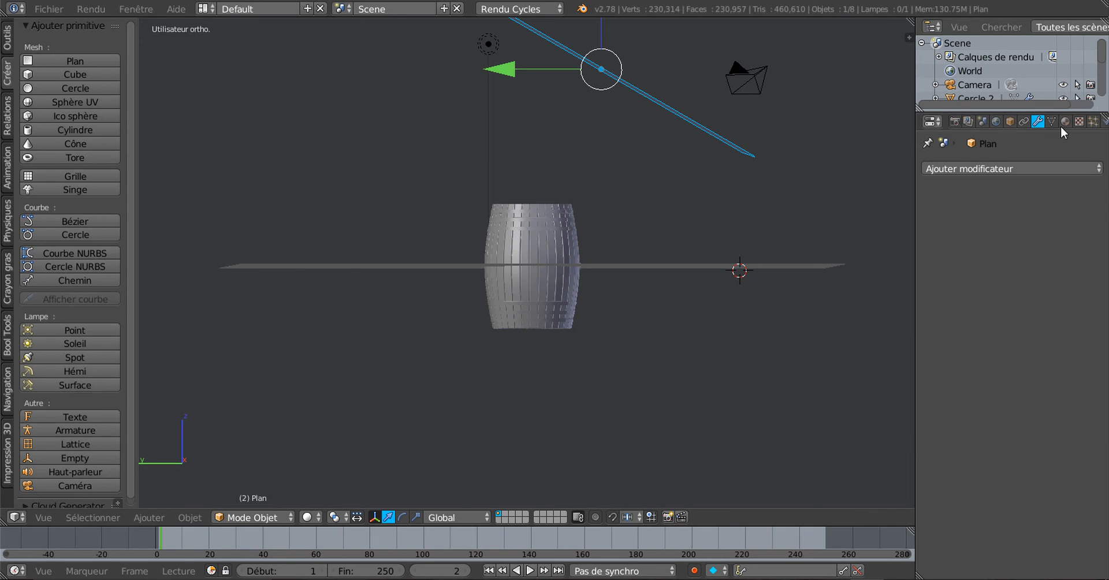
{"action": "left_click", "coordinate": [1064, 122]}
{"action": "left_click", "coordinate": [1002, 214]}
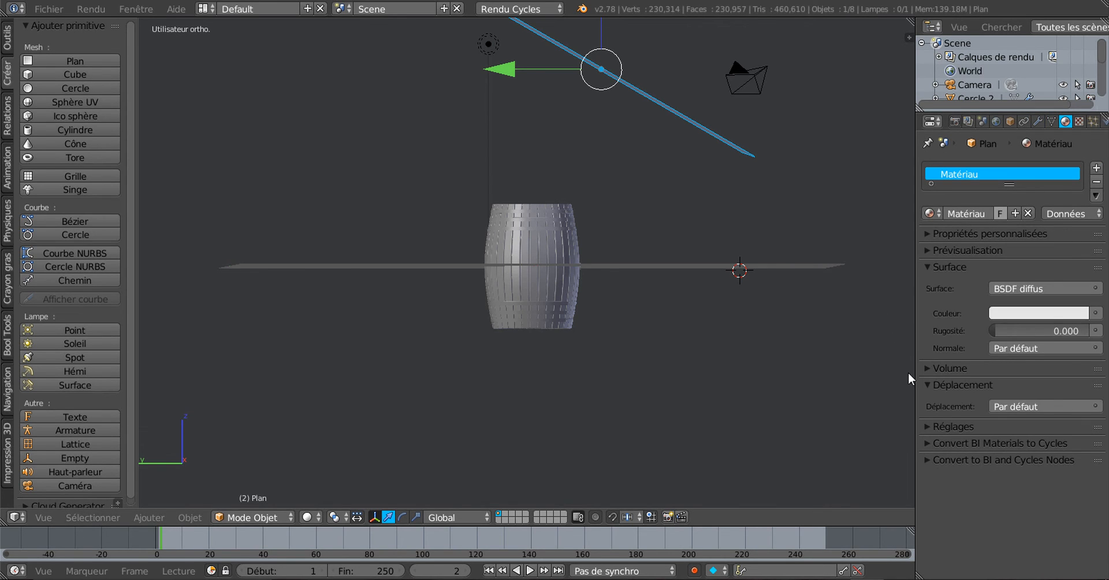
{"action": "left_click", "coordinate": [1045, 288]}
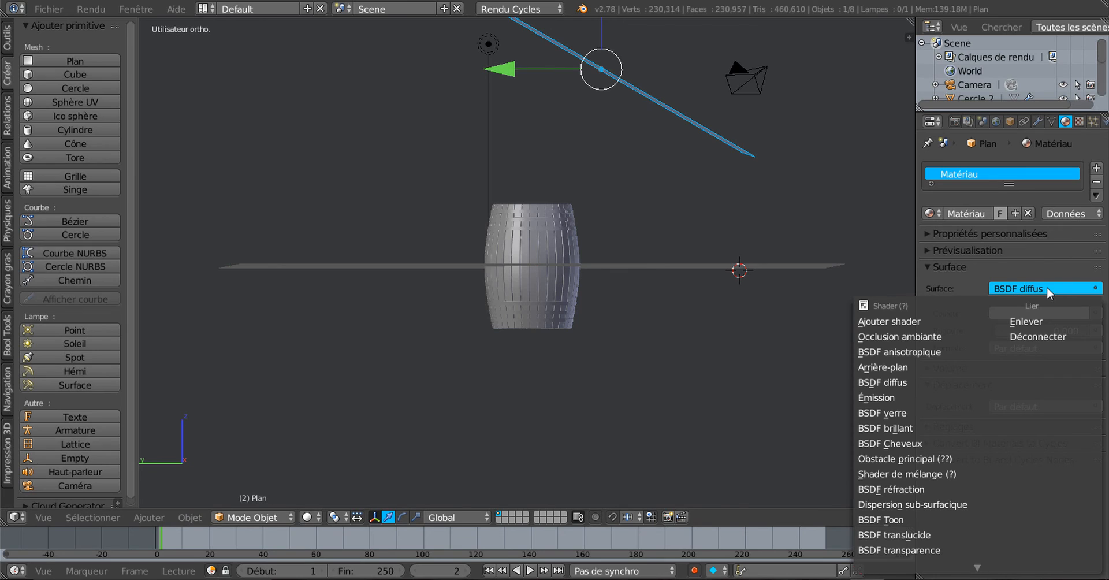
{"action": "left_click", "coordinate": [901, 397]}
Show the material preview and set the plane's emission strength to 15.4.
{"action": "left_click_drag", "start_coordinate": [1039, 331], "coordinate": [1085, 331]}
{"action": "left_click", "coordinate": [938, 253]}
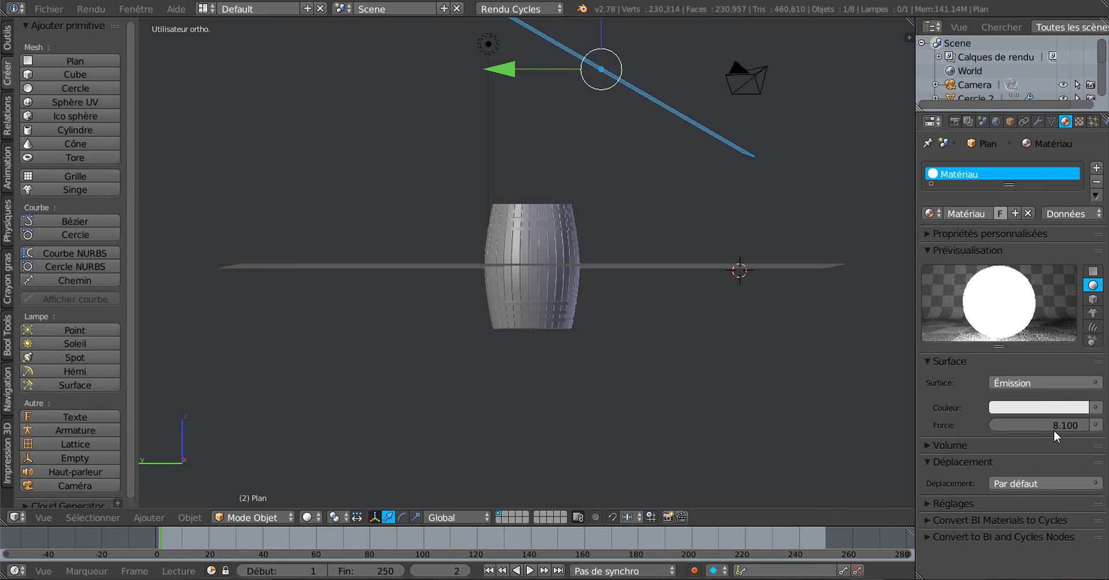
{"action": "left_click_drag", "start_coordinate": [1054, 427], "coordinate": [1096, 427]}
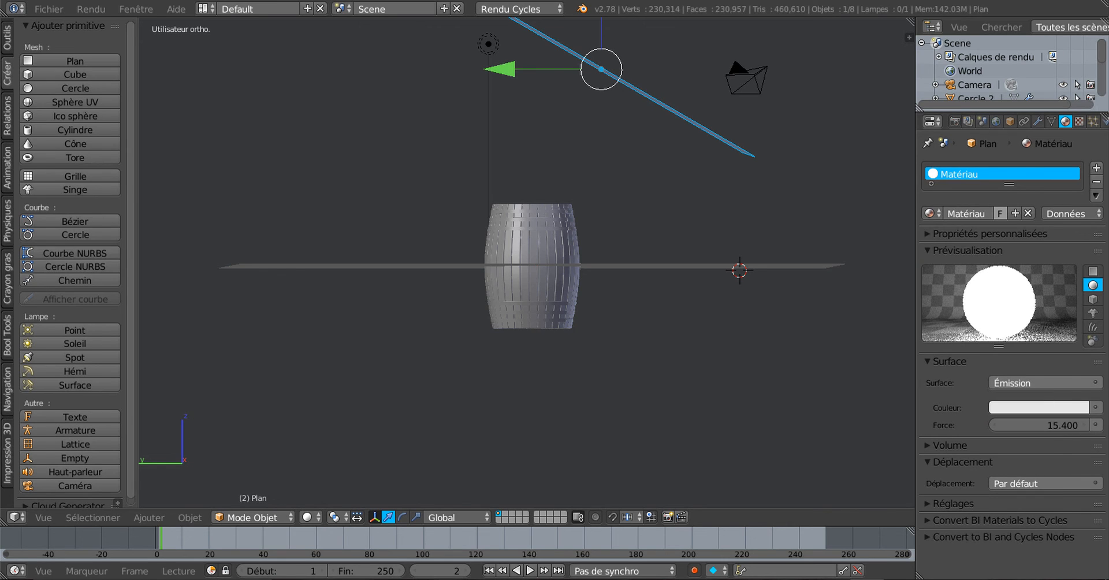
Display the scene in rendered shading and set the plane's emission strength to 10.9.
{"action": "left_click", "coordinate": [308, 517]}
{"action": "left_click", "coordinate": [327, 424]}
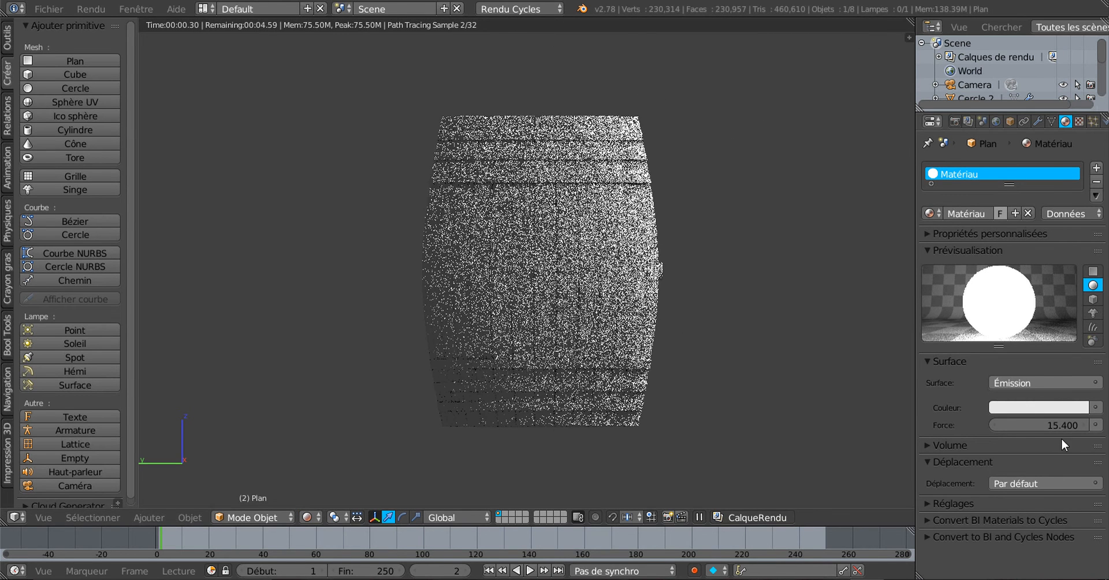
{"action": "left_click_drag", "start_coordinate": [1049, 424], "coordinate": [1022, 424]}
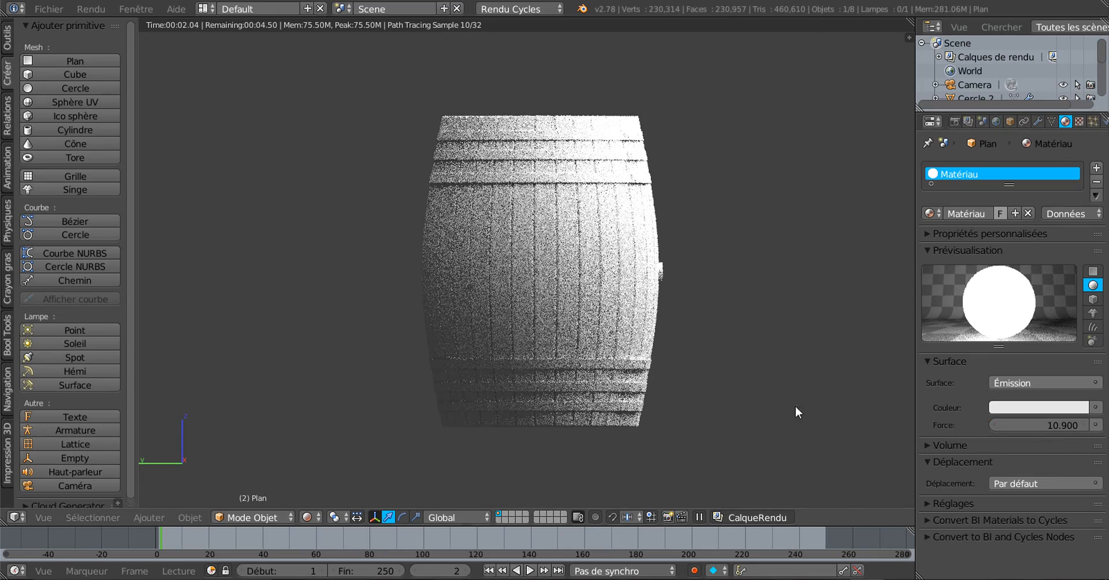
{"action": "middle_click_drag", "start_coordinate": [794, 405], "coordinate": [714, 413]}
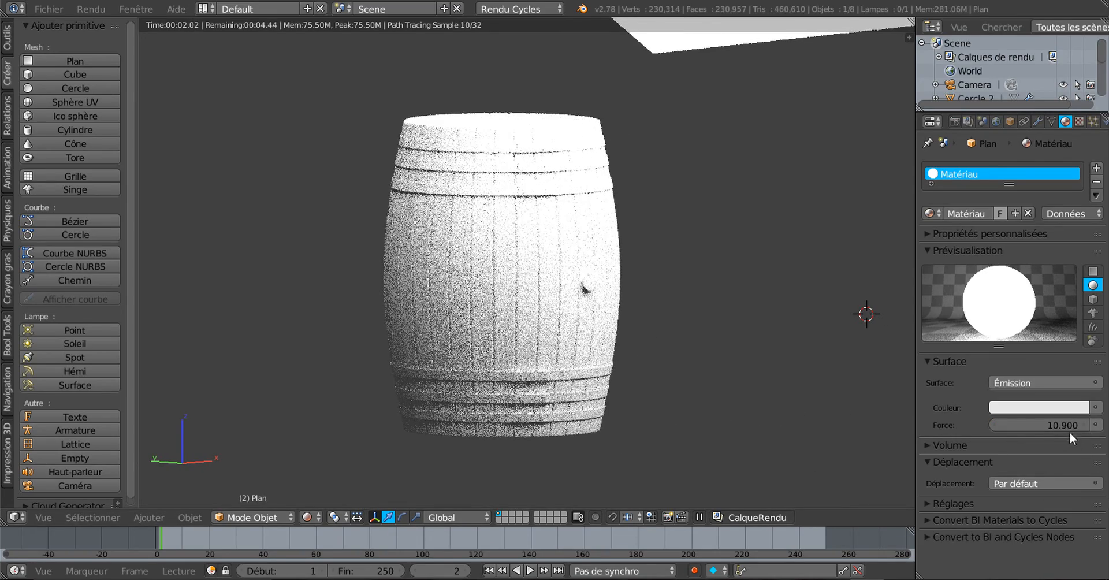
Set the plane's emission strength to 3.9.
{"action": "left_click_drag", "start_coordinate": [1066, 425], "coordinate": [1040, 425]}
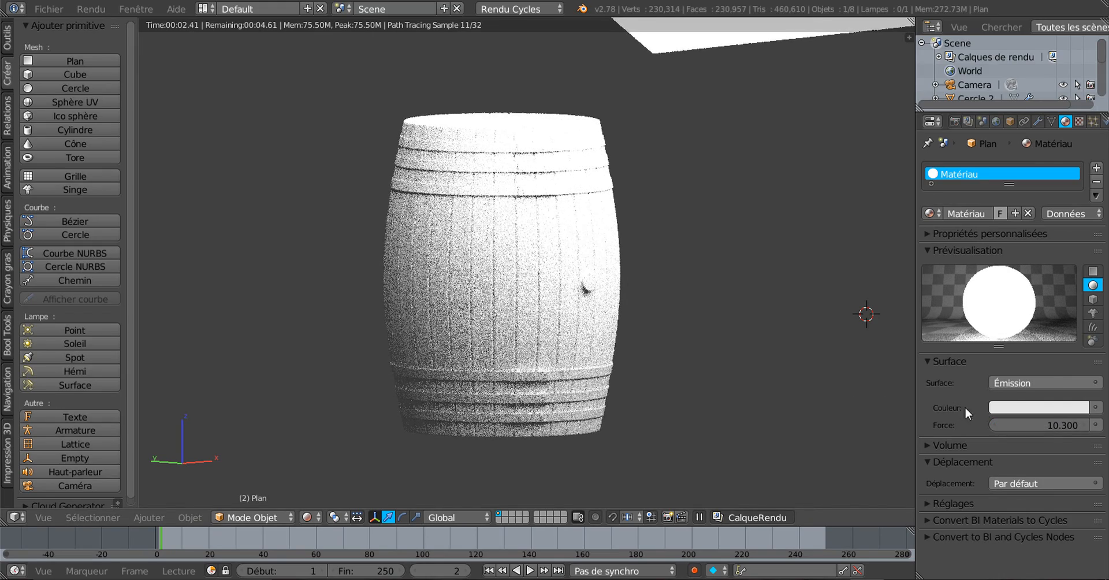
{"action": "left_click_drag", "start_coordinate": [1046, 425], "coordinate": [1002, 425]}
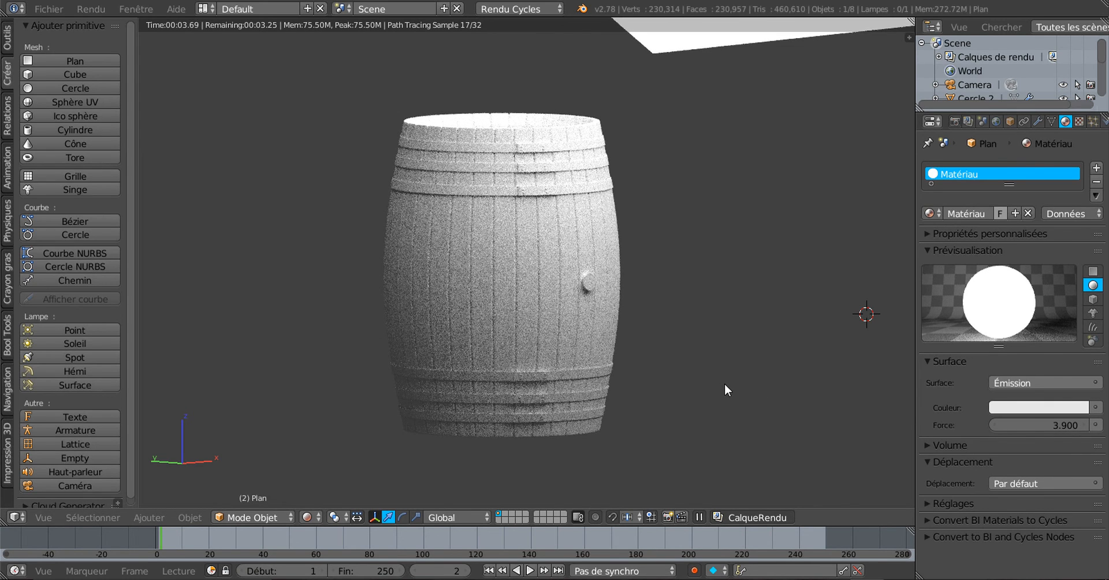
Darken the world's surface colour to 0.015 in the red, green and blue channels.
{"action": "left_click", "coordinate": [996, 121]}
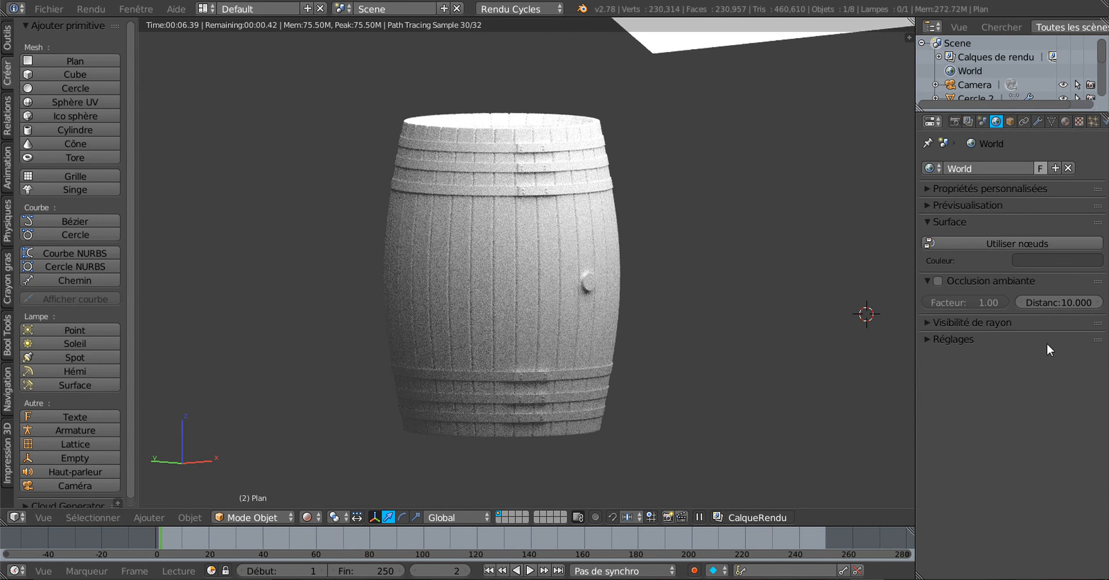
{"action": "left_click", "coordinate": [1049, 261]}
{"action": "left_click", "coordinate": [1091, 164]}
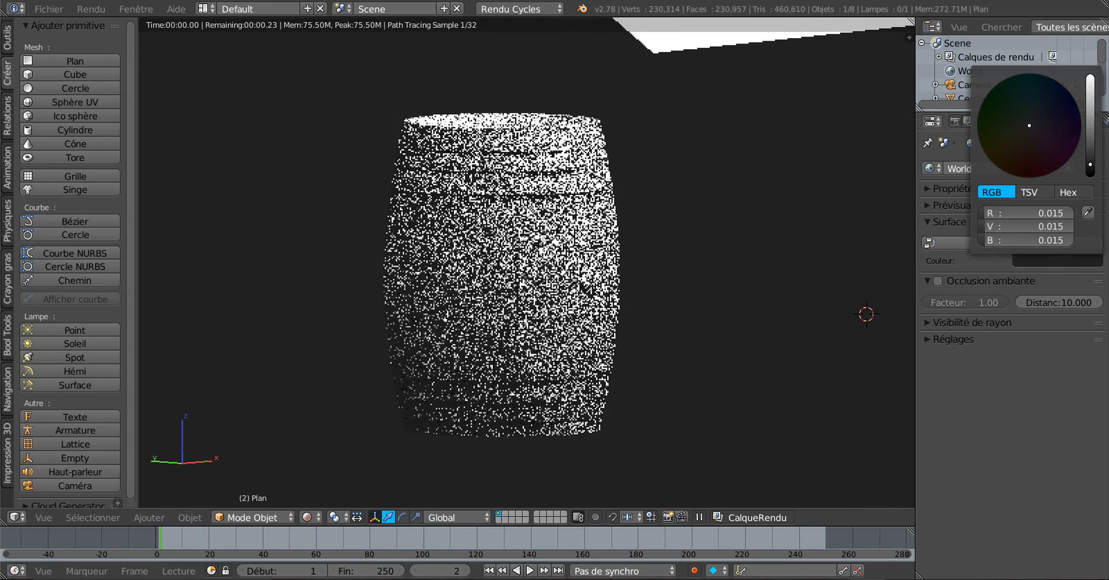
{"action": "scroll", "coordinate": [809, 297], "scroll_direction": "up", "scroll_amount": 1}
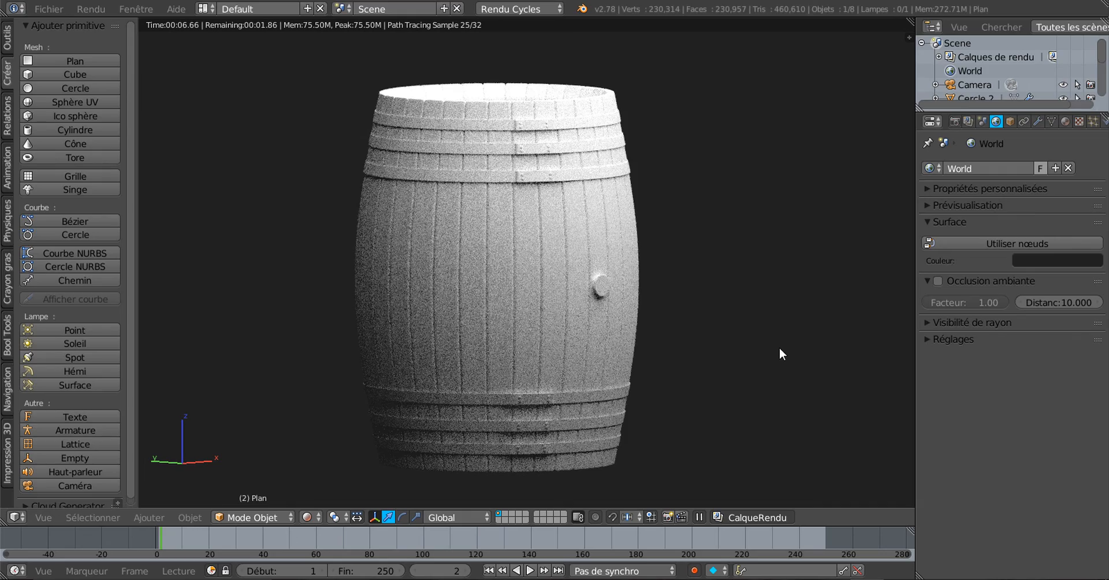
{"action": "middle_click_drag", "start_coordinate": [740, 377], "coordinate": [652, 382]}
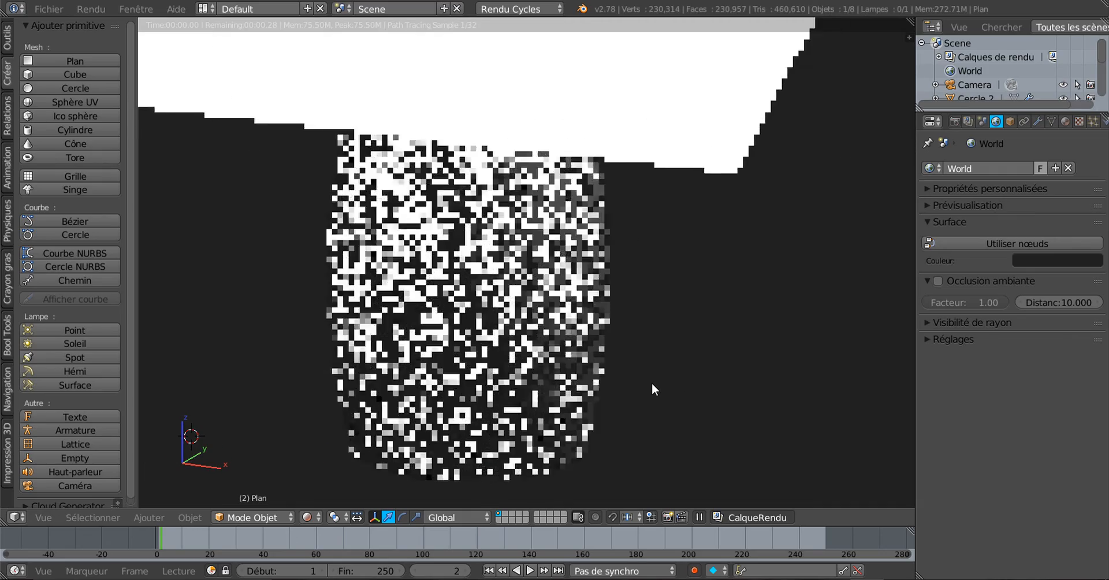
{"action": "scroll", "coordinate": [652, 383], "scroll_direction": "down", "scroll_amount": 2}
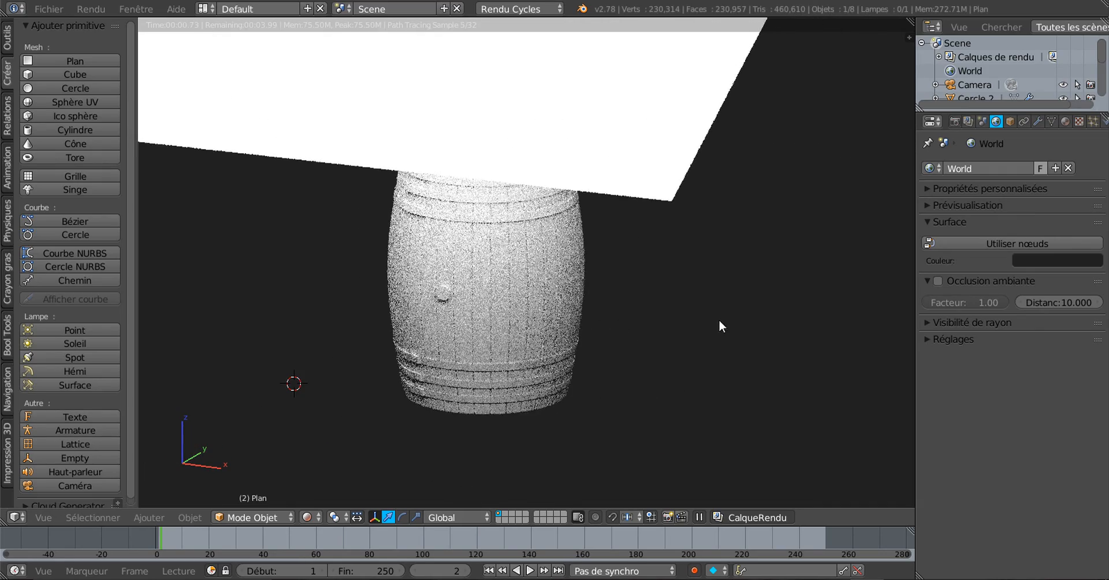
{"action": "key", "text": "KP_1"}
{"action": "middle_click_drag", "start_coordinate": [719, 318], "coordinate": [768, 393]}
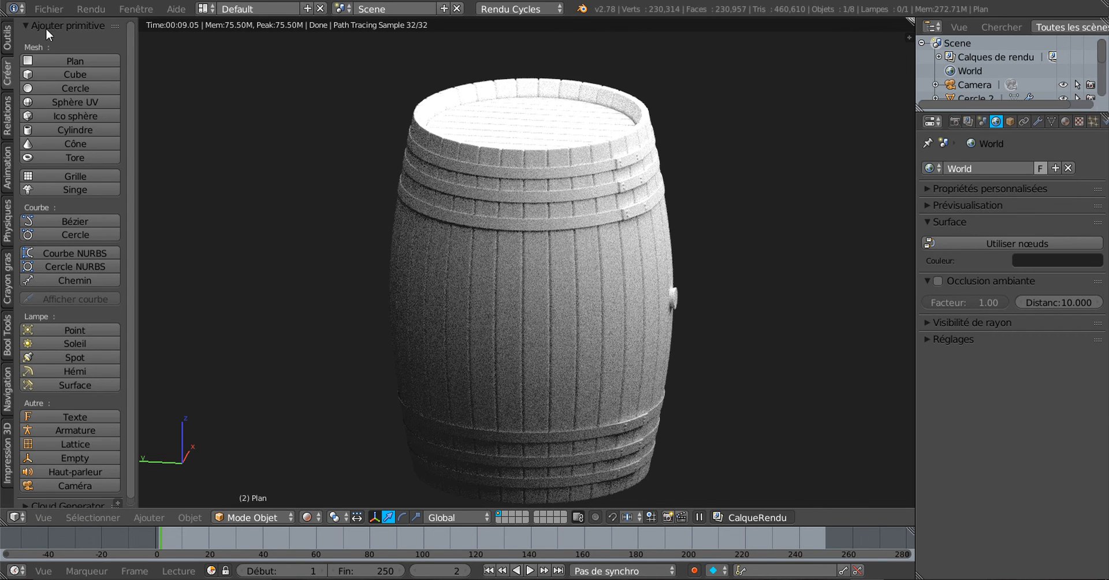
Review the add-ons in the user preferences, down to the Mesh and Node entries, and close the preferences.
{"action": "left_click", "coordinate": [51, 11]}
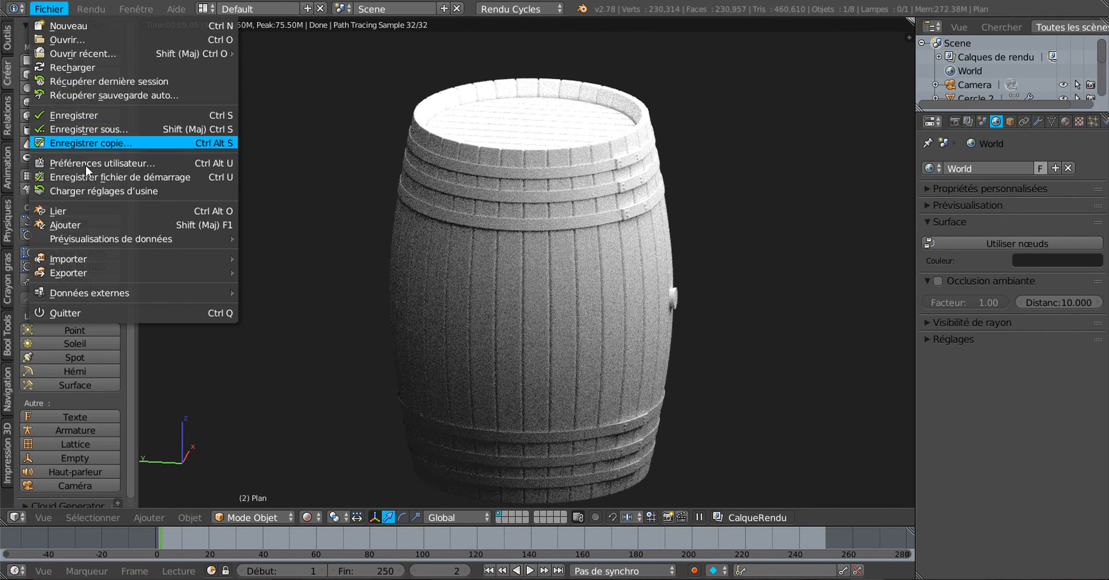
{"action": "mouse_move", "coordinate": [93, 235]}
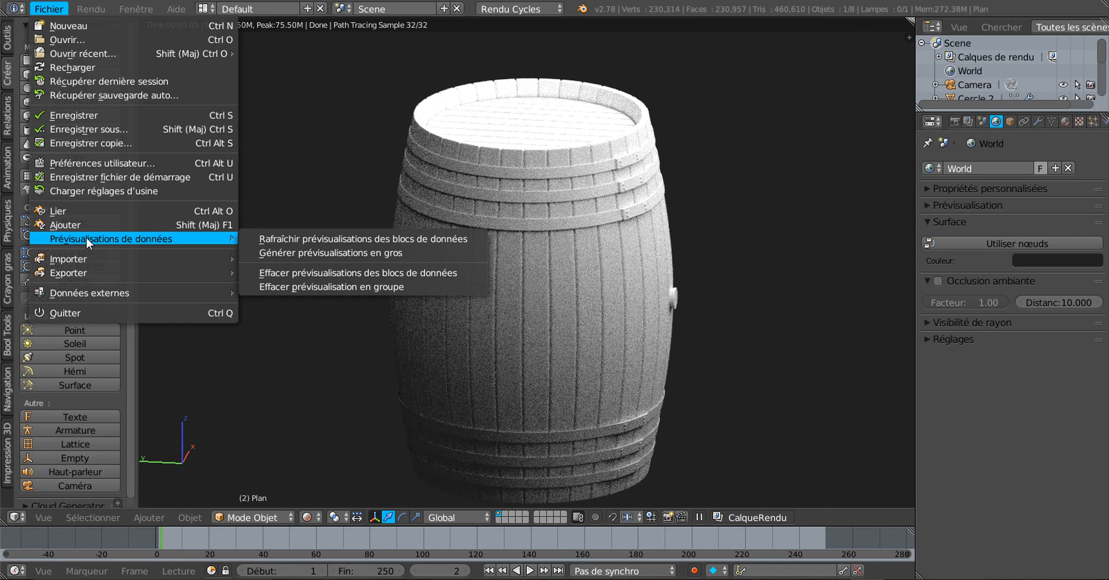
{"action": "left_click", "coordinate": [78, 163]}
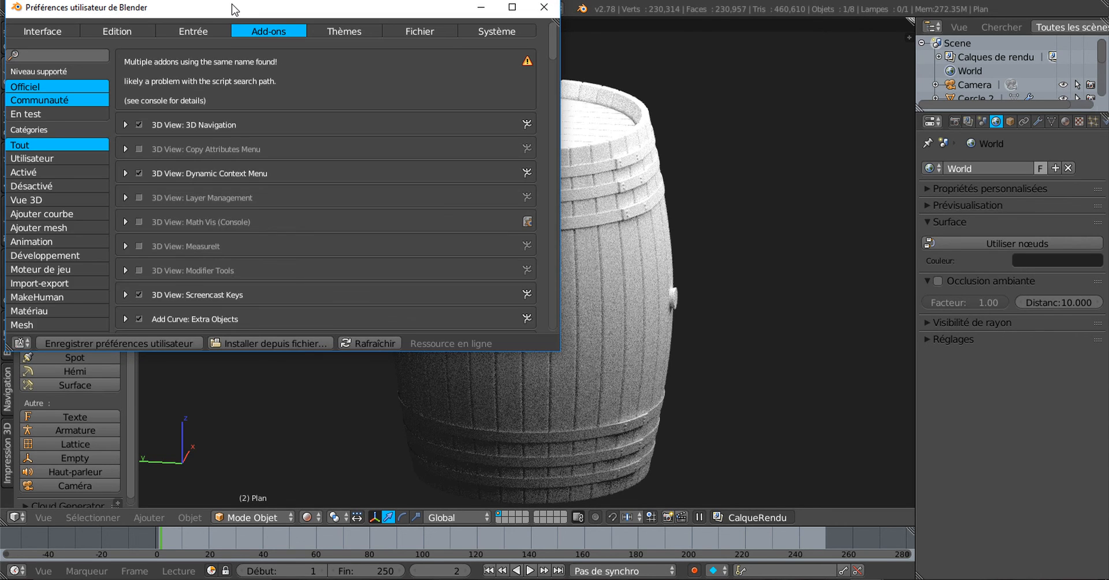
{"action": "left_click_drag", "start_coordinate": [283, 11], "coordinate": [455, 4]}
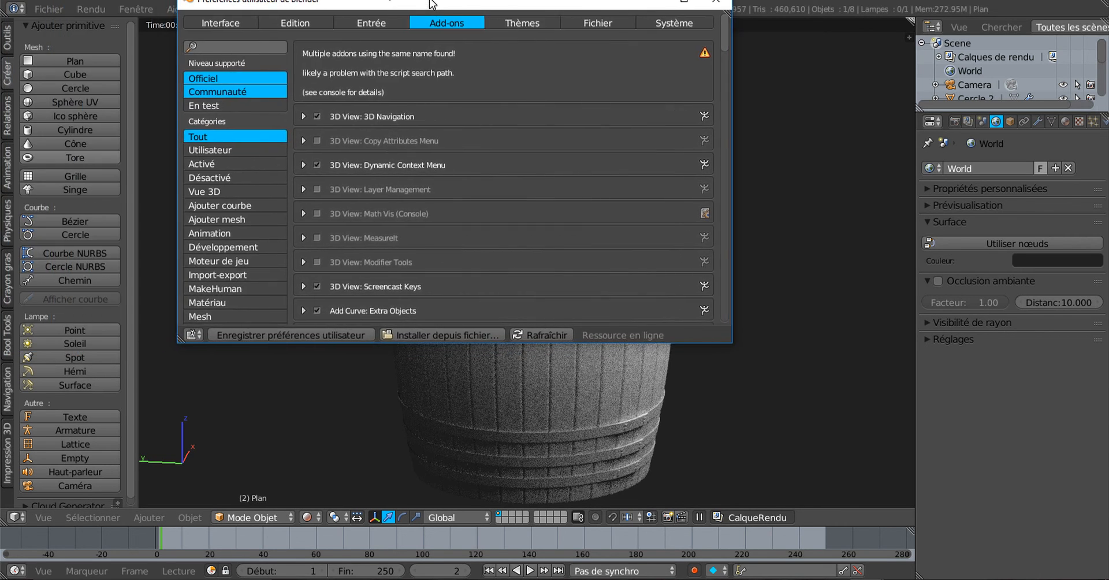
{"action": "scroll", "coordinate": [483, 178], "scroll_direction": "down", "scroll_amount": 5}
{"action": "scroll", "coordinate": [483, 177], "scroll_direction": "down", "scroll_amount": 15}
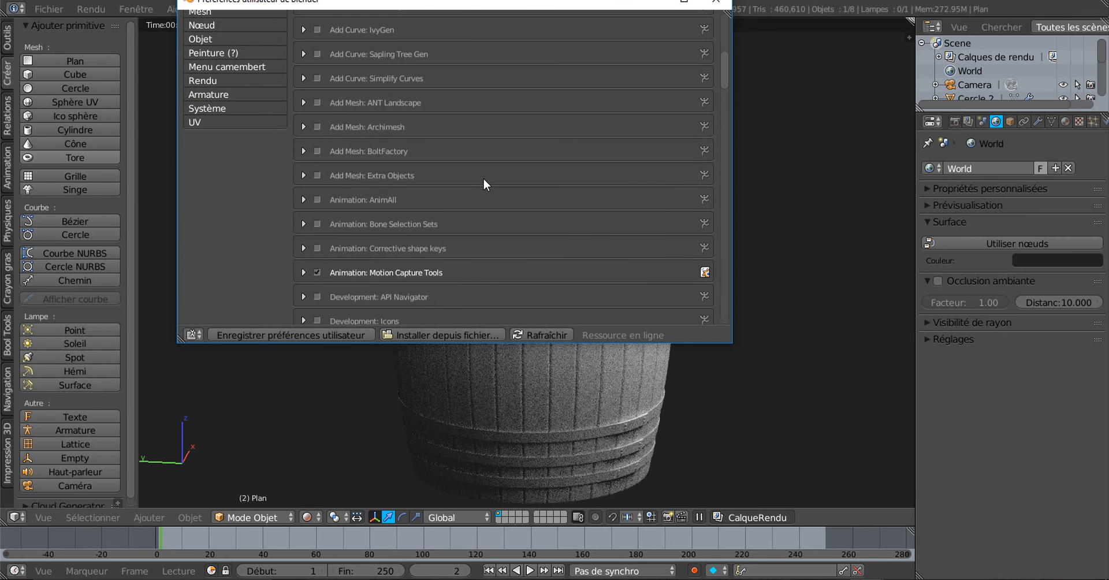
{"action": "scroll", "coordinate": [483, 178], "scroll_direction": "down", "scroll_amount": 15}
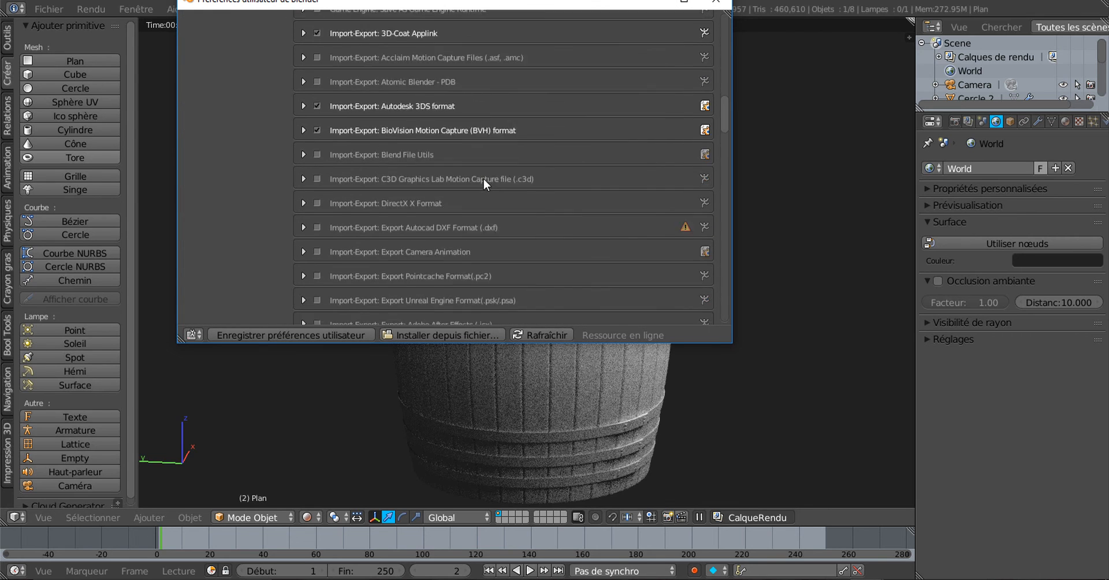
{"action": "scroll", "coordinate": [483, 178], "scroll_direction": "down", "scroll_amount": 12}
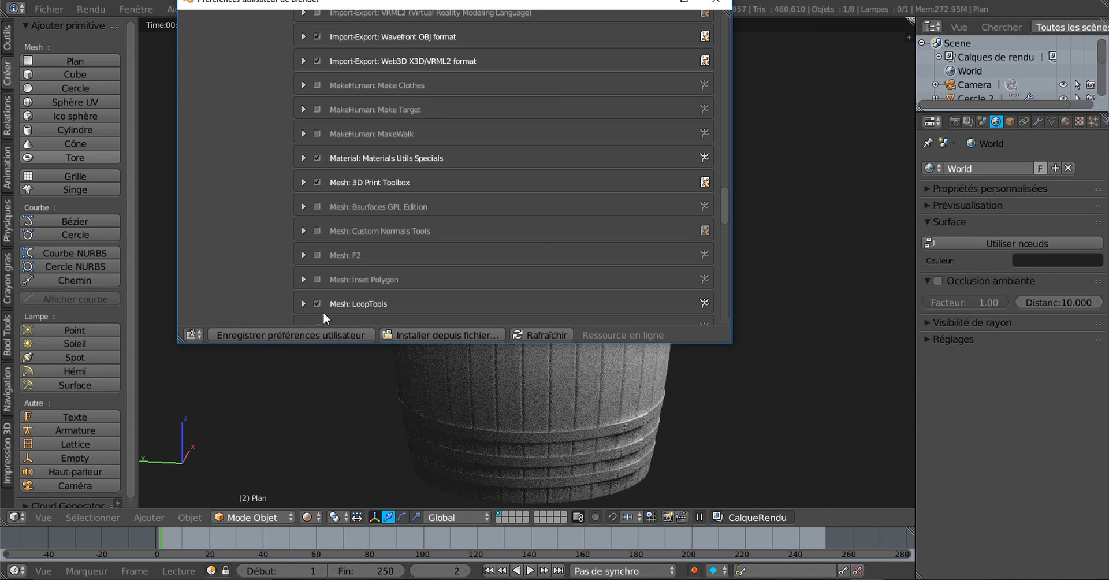
{"action": "scroll", "coordinate": [449, 258], "scroll_direction": "up", "scroll_amount": 1}
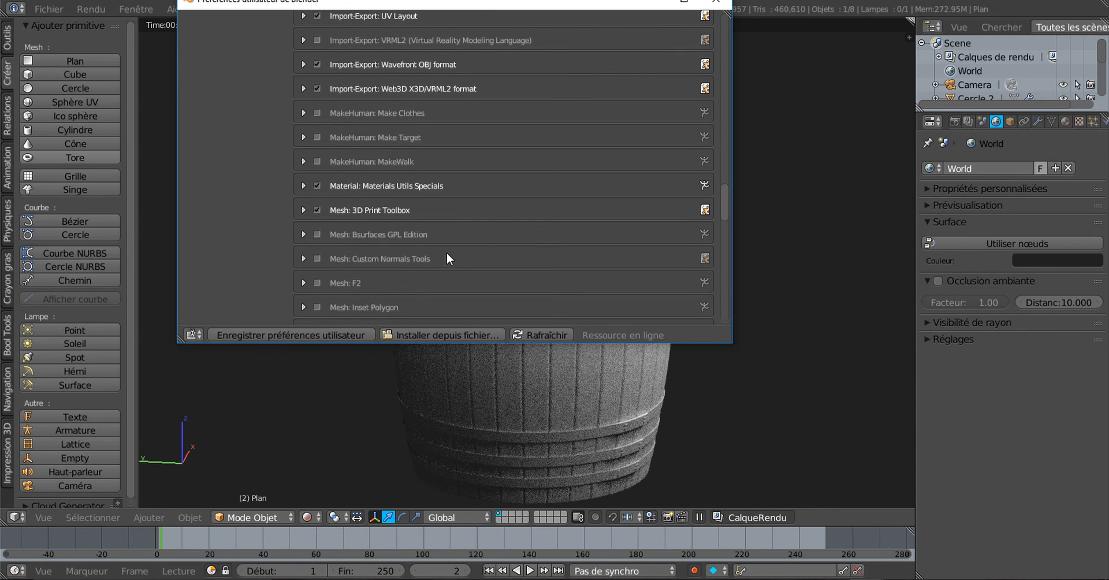
{"action": "scroll", "coordinate": [448, 257], "scroll_direction": "down", "scroll_amount": 7}
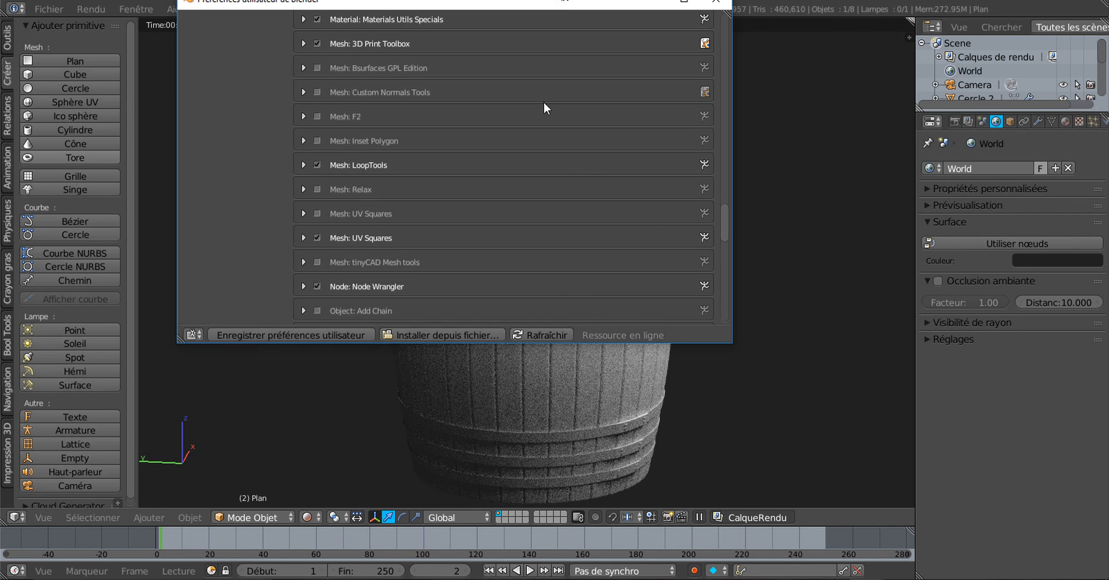
{"action": "left_click", "coordinate": [717, 4]}
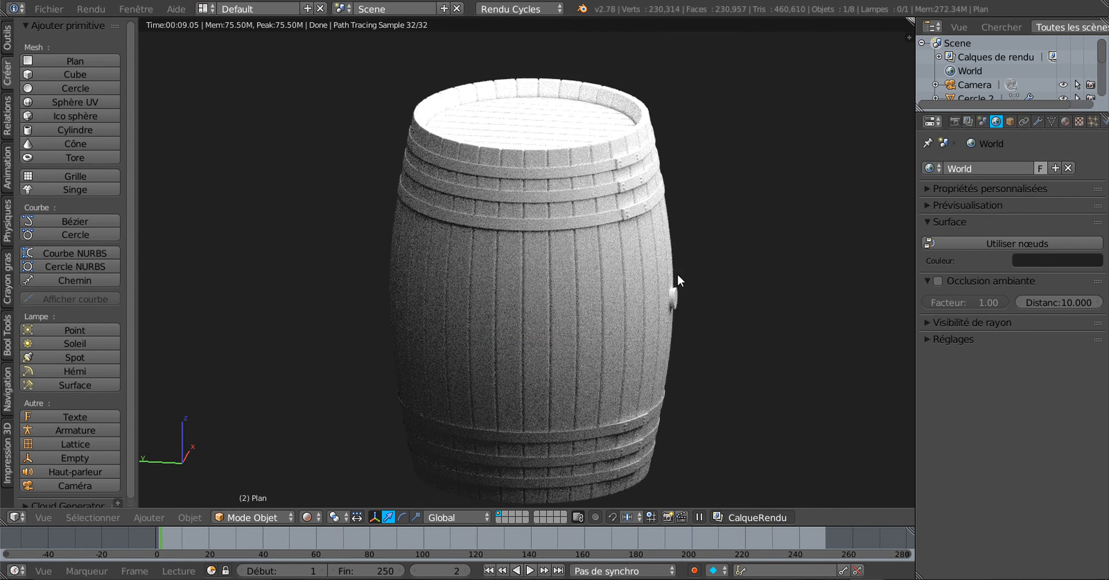
{"action": "middle_click_drag", "start_coordinate": [677, 273], "coordinate": [674, 240], "text": "shift"}
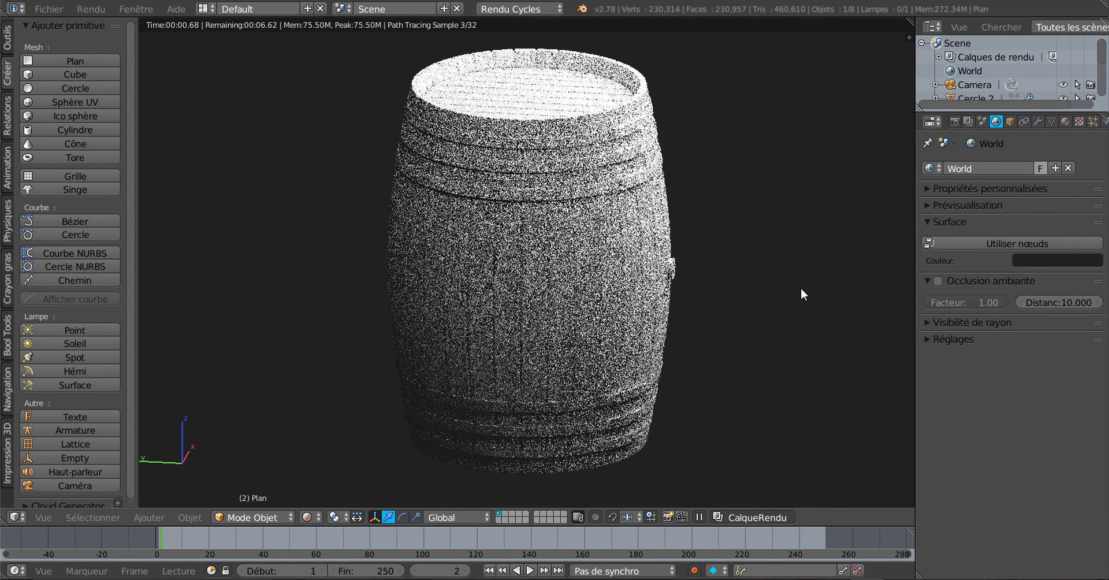